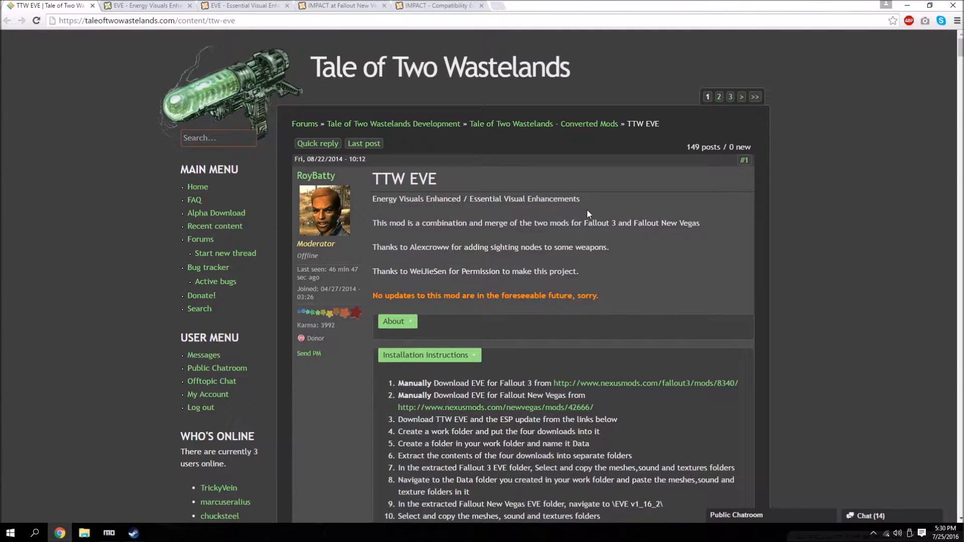
# Preview the EVE - Energy Visuals Enhanced images and read the installation instructions in the TTW EVE thread.
pyautogui.click(143, 5)
pyautogui.click(348, 276)
pyautogui.click(348, 276)
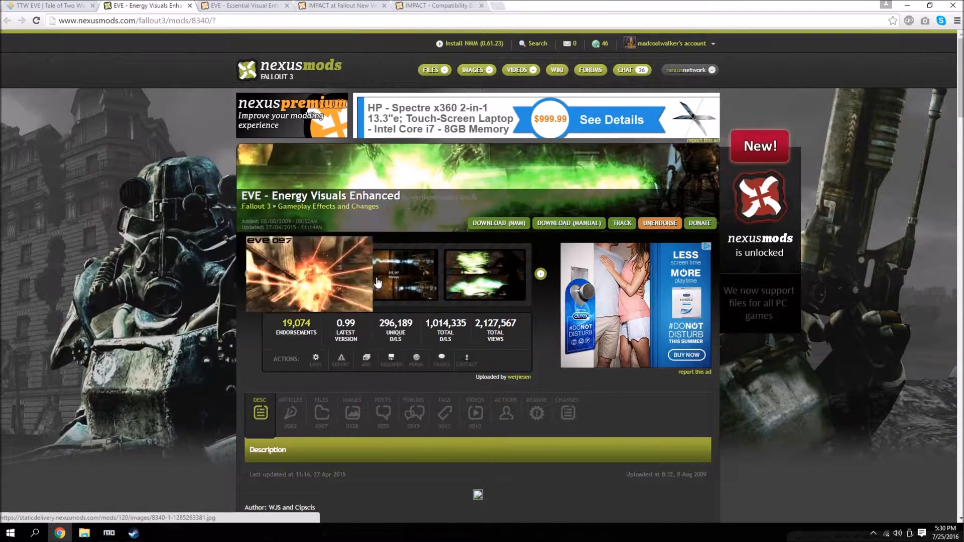
pyautogui.click(377, 276)
pyautogui.click(378, 278)
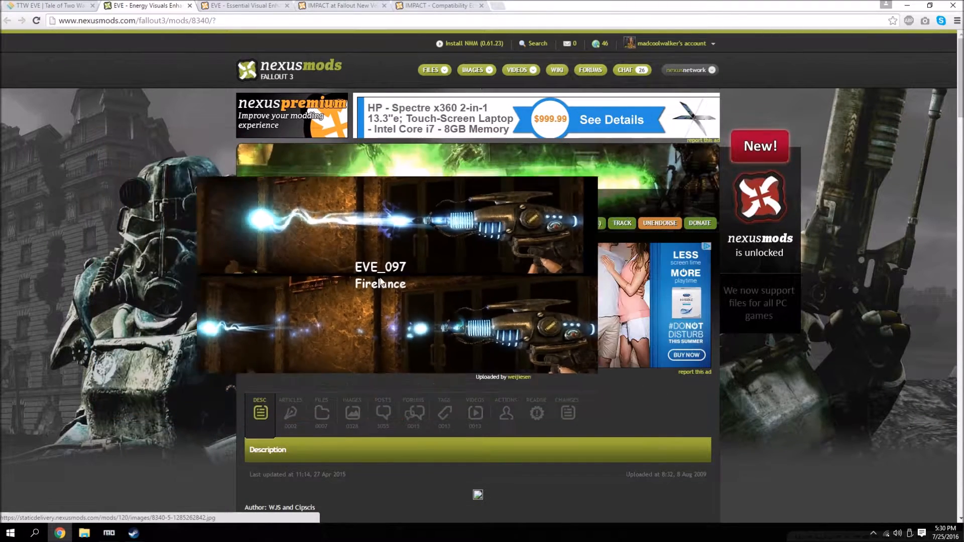
pyautogui.click(34, 4)
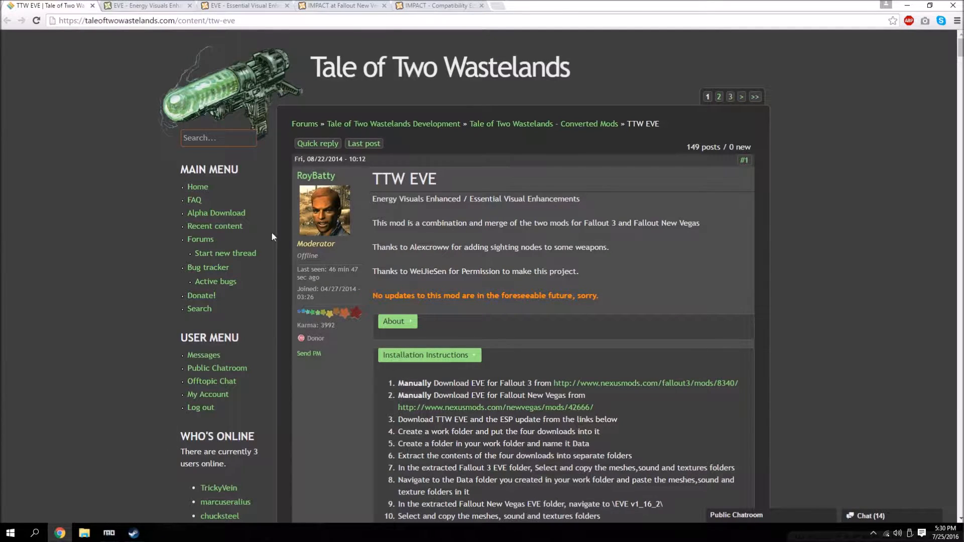
pyautogui.scroll(-1, 315, 278)
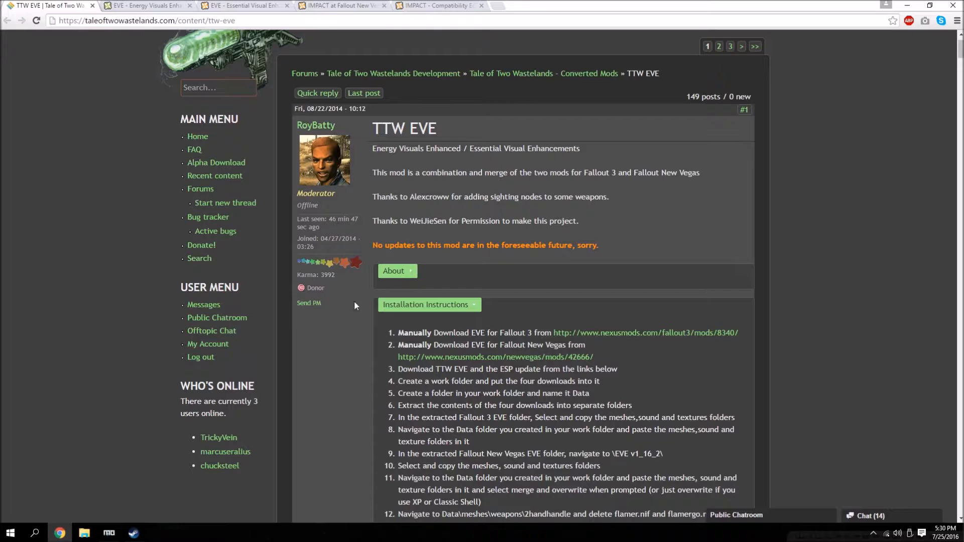
pyautogui.scroll(-3, 496, 374)
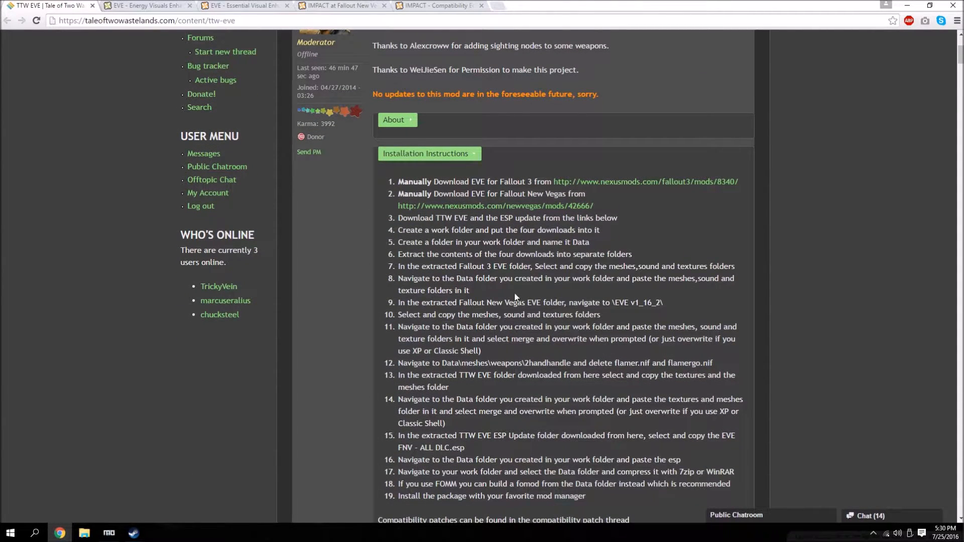
pyautogui.scroll(-2, 392, 143)
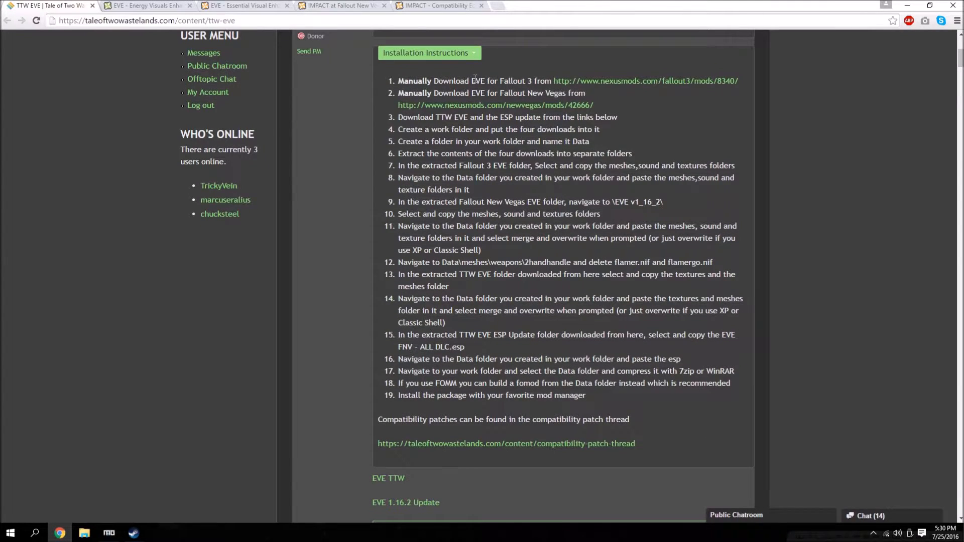
# Manually download the main file EVE 099 from the Fallout 3 EVE mod page linked in the instructions.
pyautogui.click(555, 82)
pyautogui.click(321, 413)
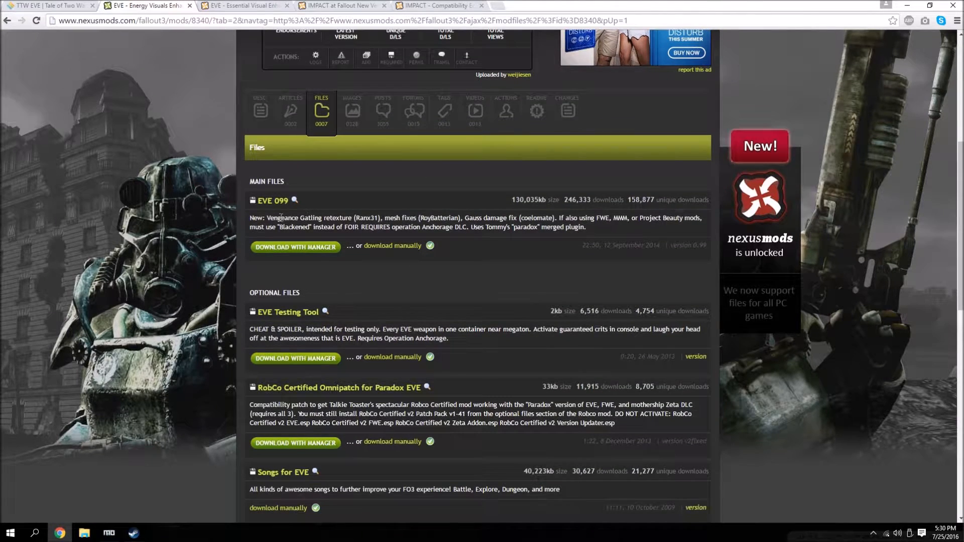
pyautogui.click(395, 247)
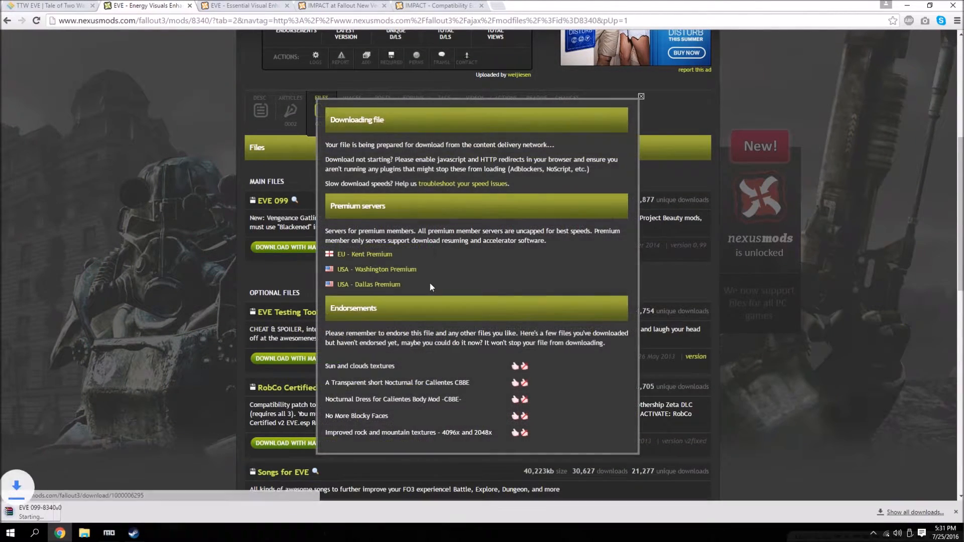
pyautogui.click(839, 444)
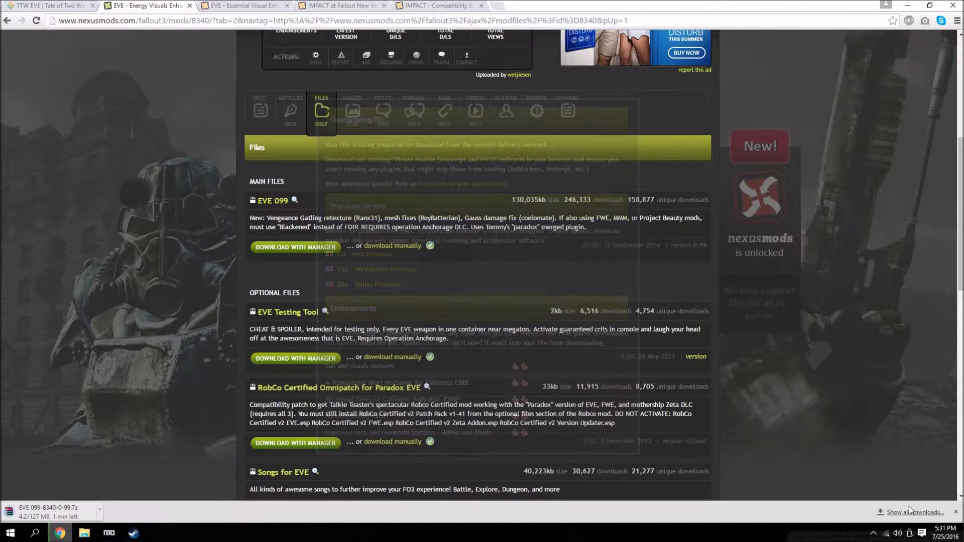
pyautogui.click(912, 512)
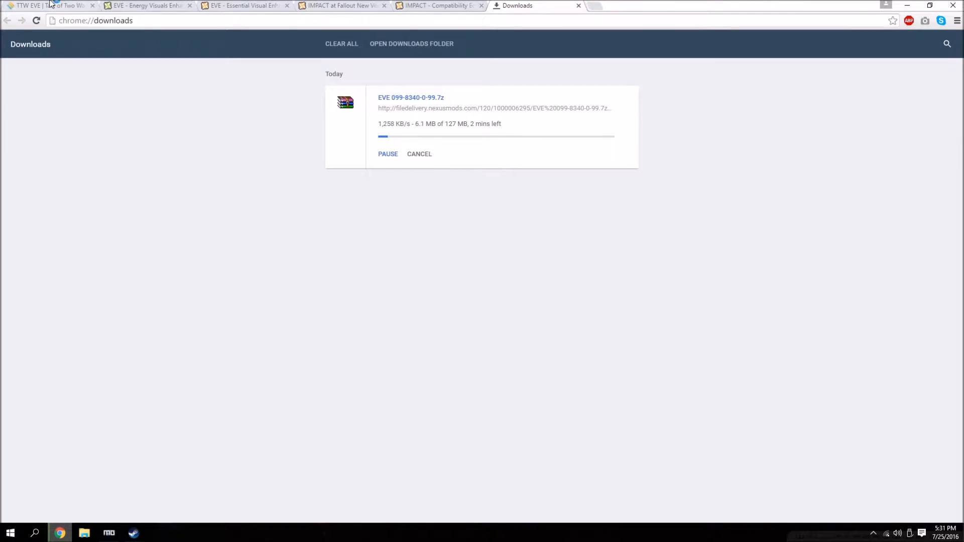
# Manually download EVE v1.16.2 from the old versions on the New Vegas EVE - Essential Visual Enhancements page.
pyautogui.hotkey('ctrl', '1')
pyautogui.click(422, 106)
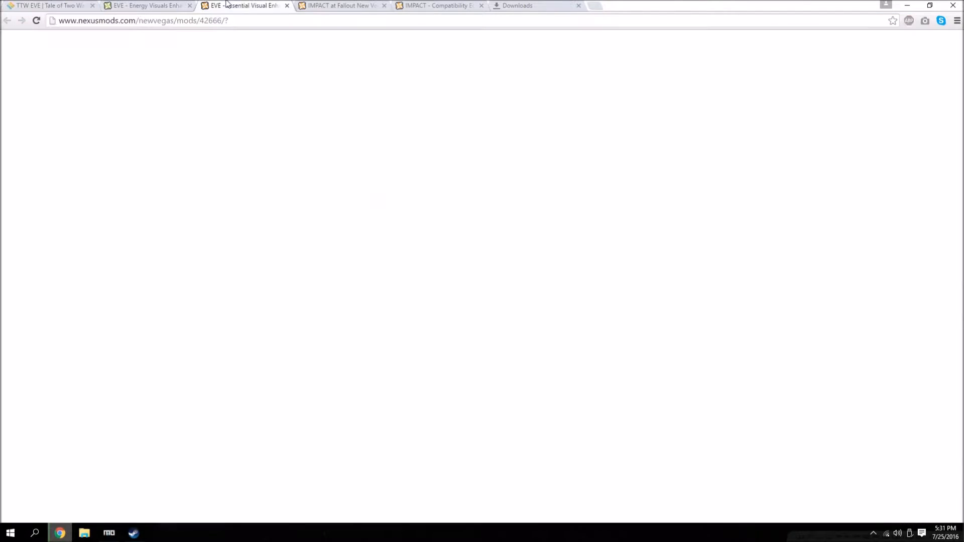
pyautogui.click(291, 410)
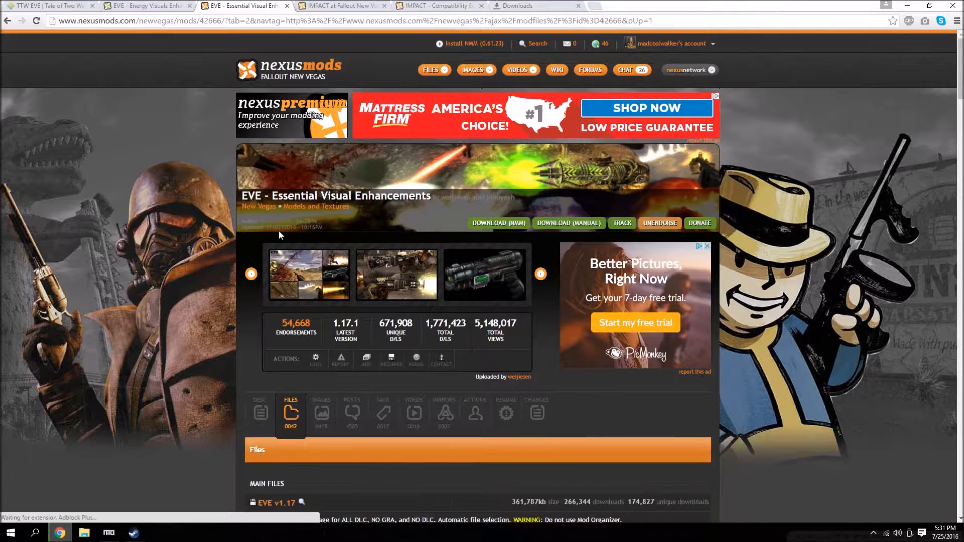
pyautogui.scroll(-3, 208, 246)
pyautogui.scroll(-2, 208, 246)
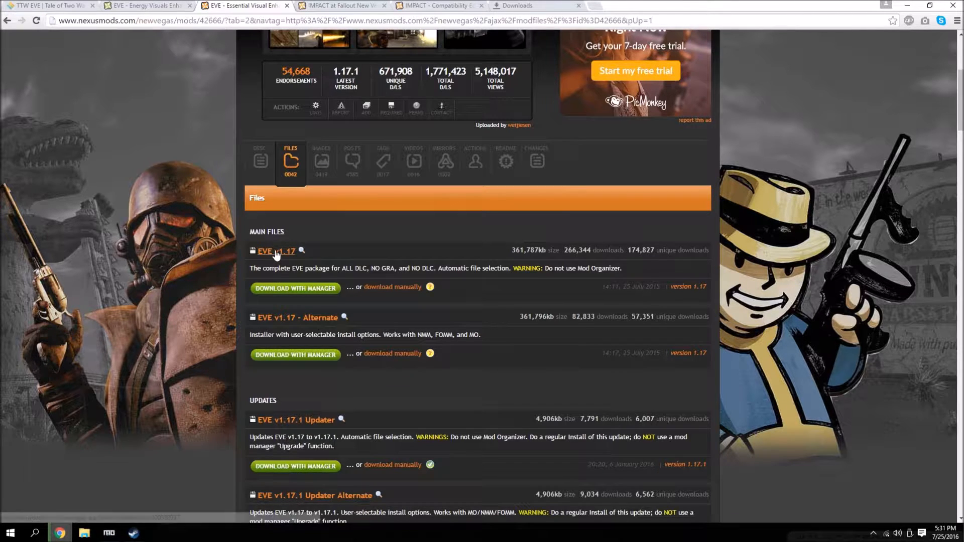
pyautogui.scroll(-4, 272, 310)
pyautogui.scroll(-13, 273, 311)
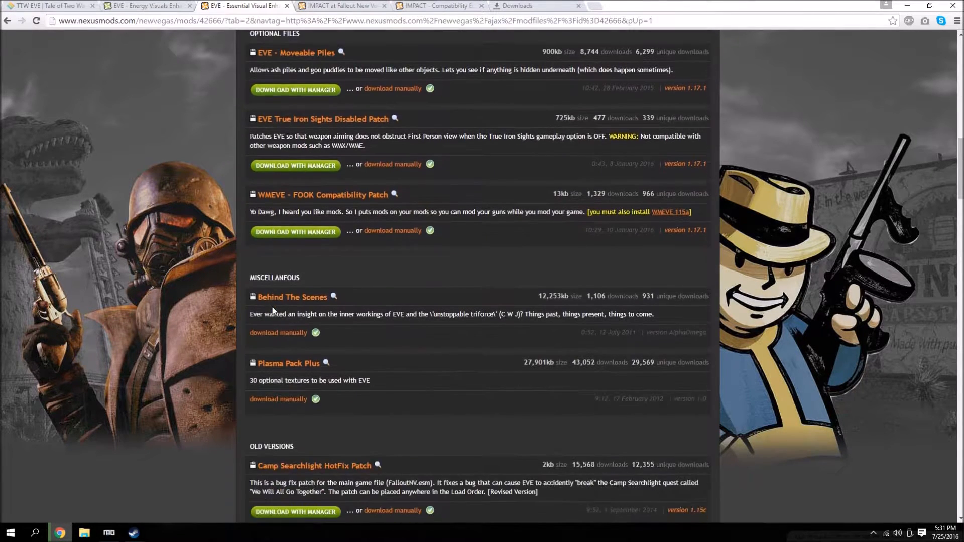
pyautogui.scroll(-7, 258, 233)
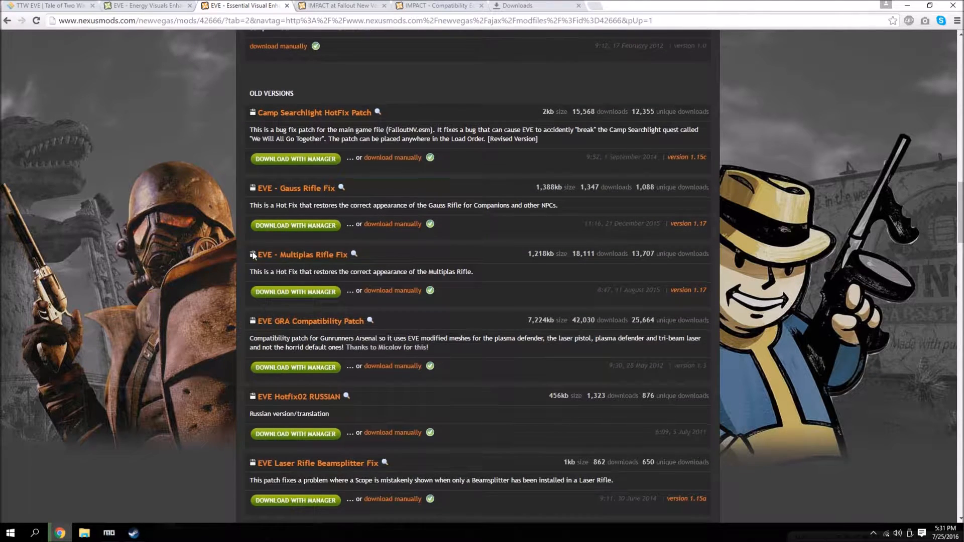
pyautogui.scroll(-2, 253, 254)
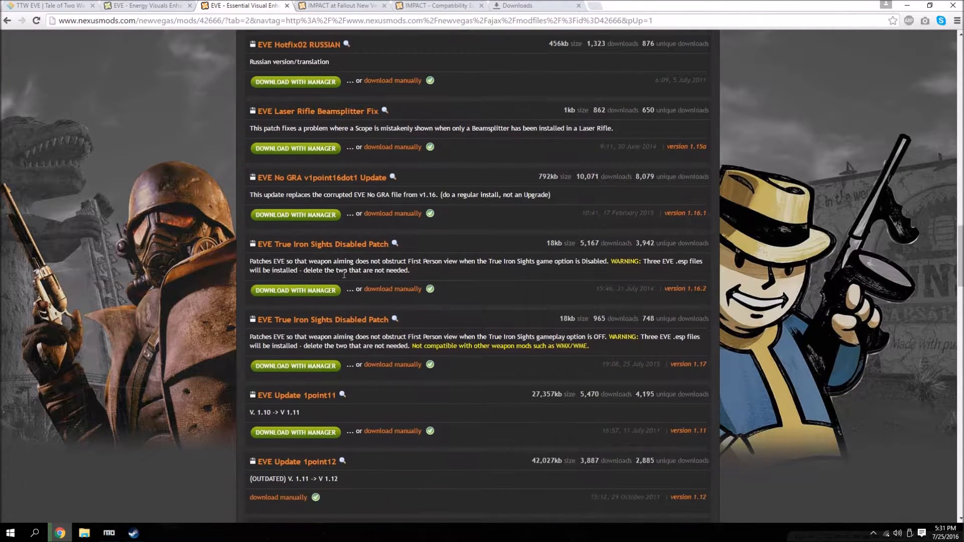
pyautogui.scroll(-3, 616, 300)
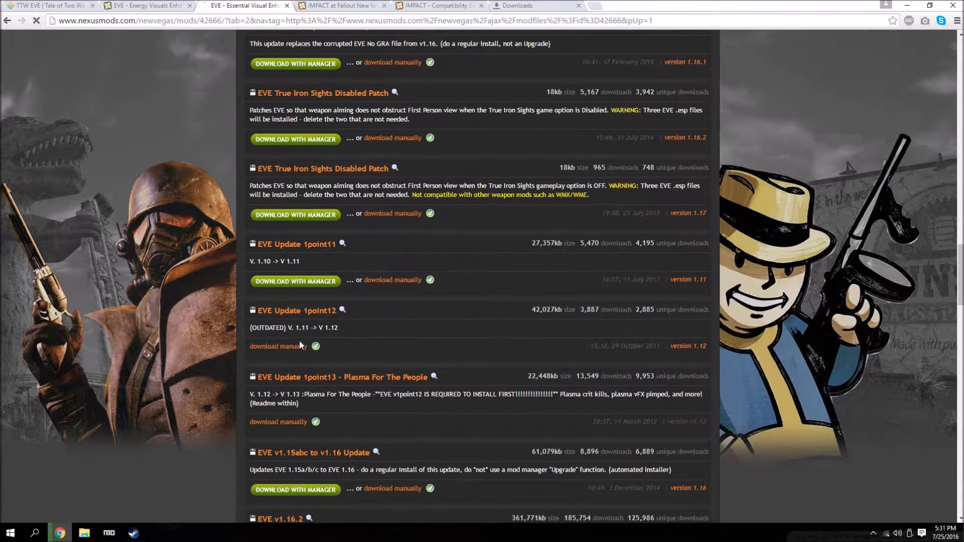
pyautogui.scroll(-5, 294, 340)
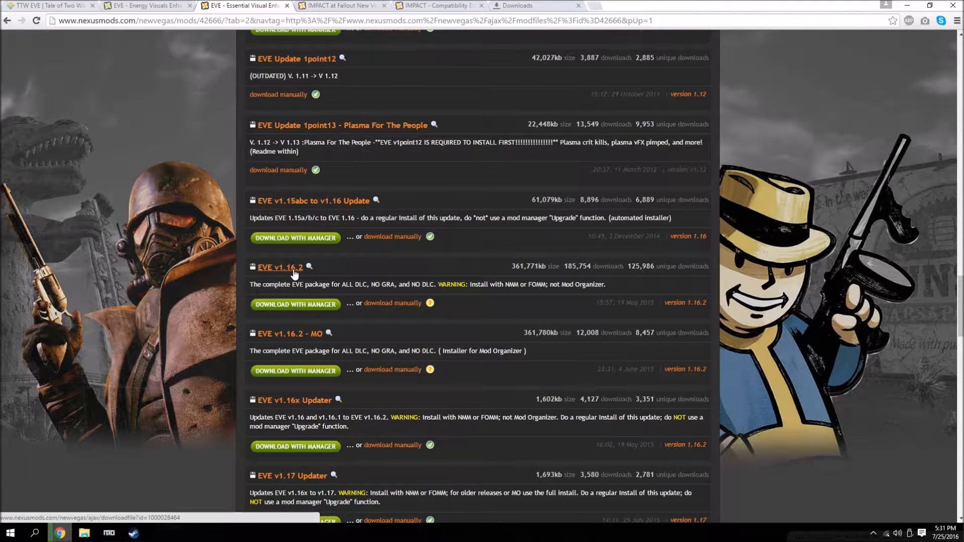
pyautogui.click(382, 305)
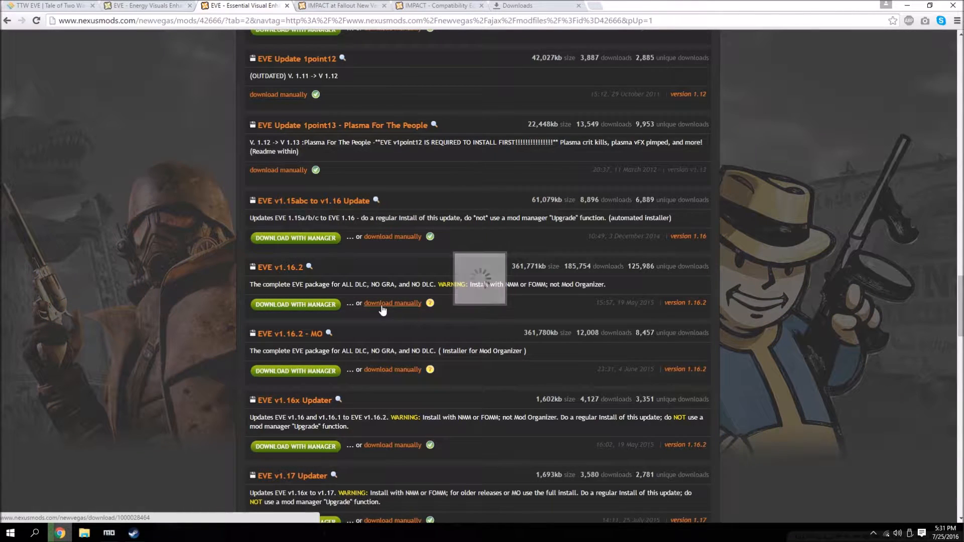
pyautogui.click(136, 278)
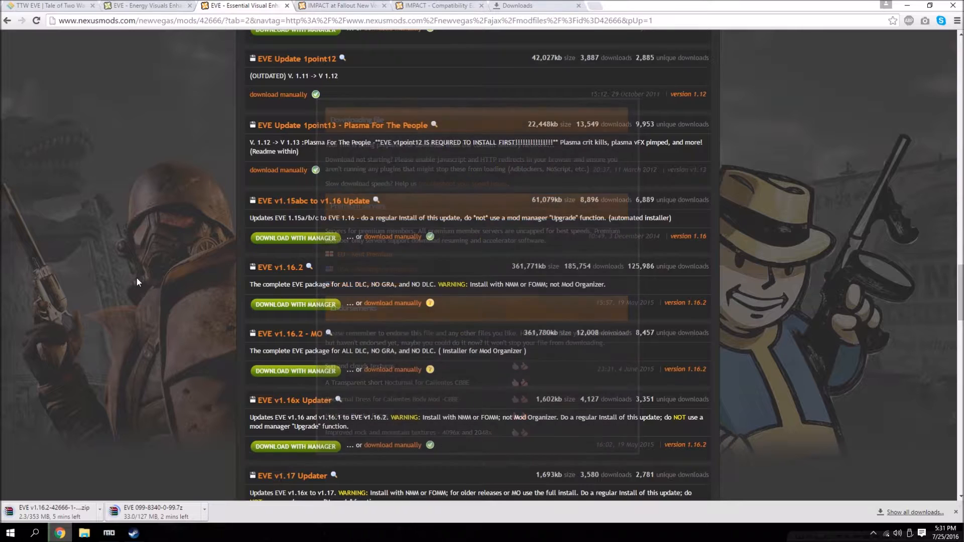
# Return to the TTW EVE thread and download ttw_eve.rar through its EVE TTW link.
pyautogui.click(52, 4)
pyautogui.click(920, 513)
pyautogui.click(39, 4)
pyautogui.scroll(-4, 251, 228)
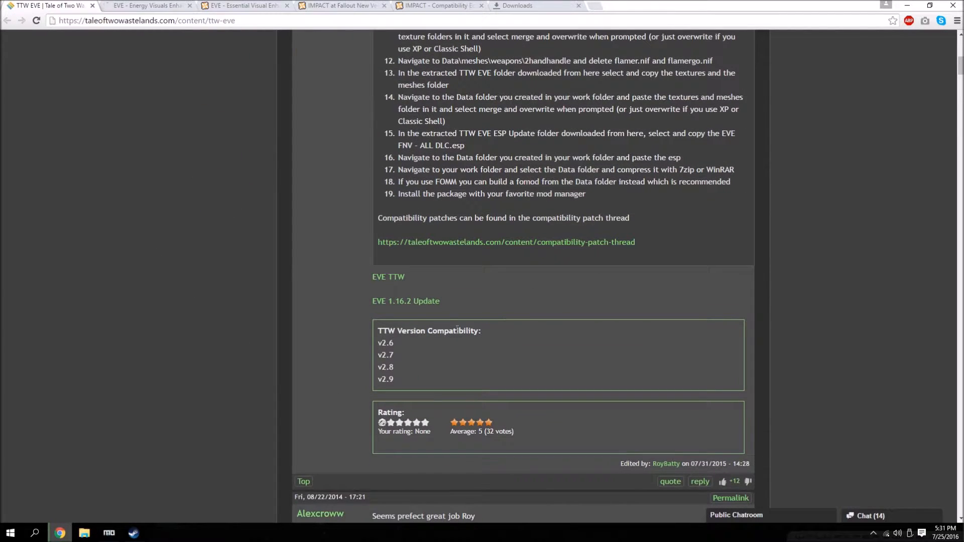
pyautogui.click(399, 281)
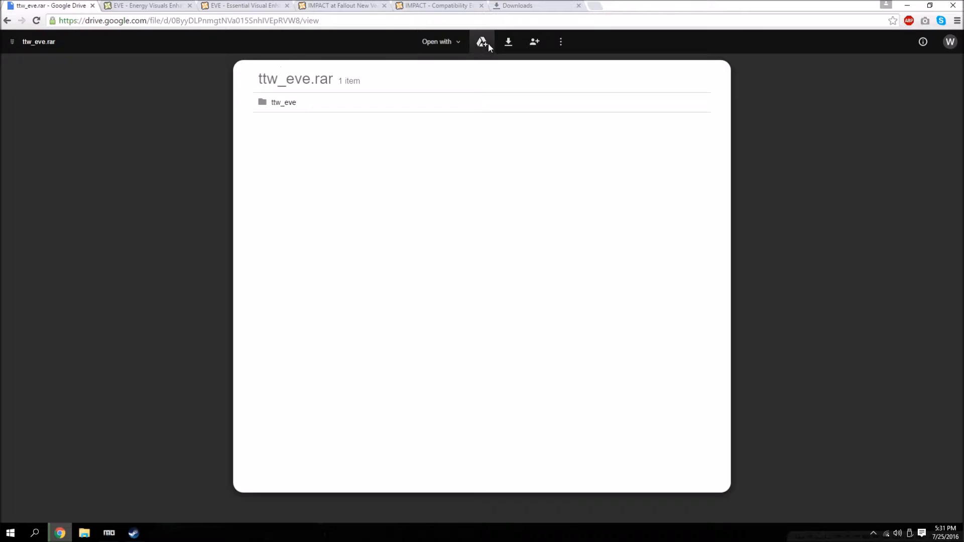
pyautogui.click(509, 42)
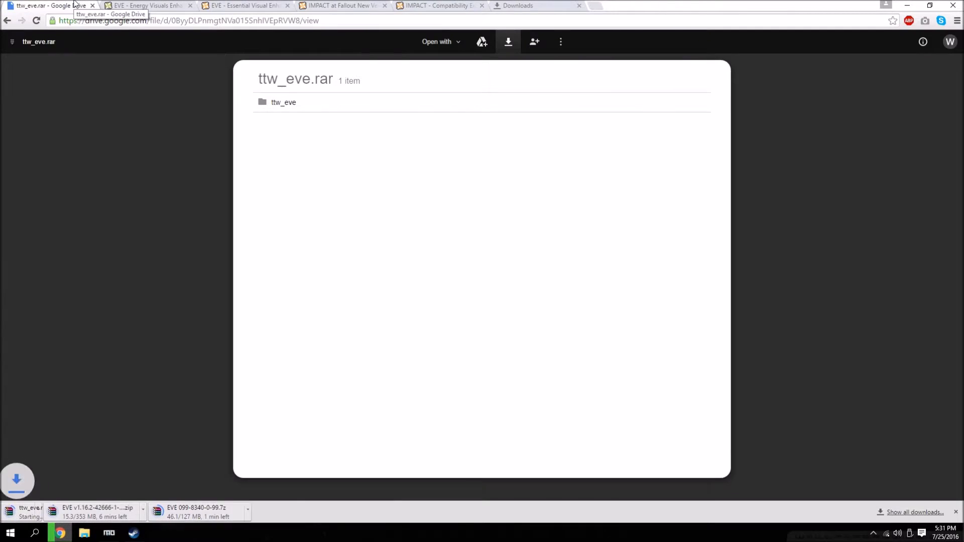
# Download eve_fnv_-_all_dlc.7z through the thread's EVE 1.16.2 Update link and return to the thread.
pyautogui.click(7, 20)
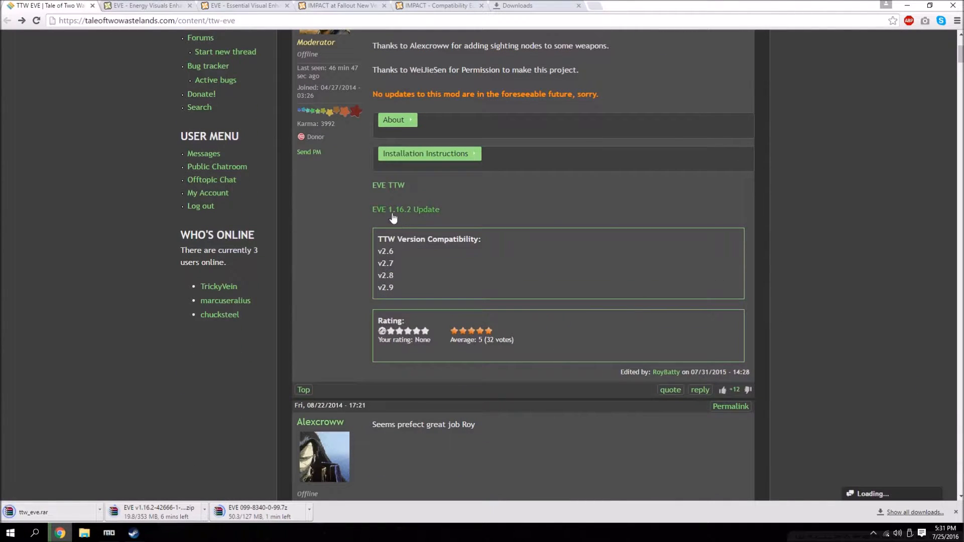
pyautogui.click(410, 213)
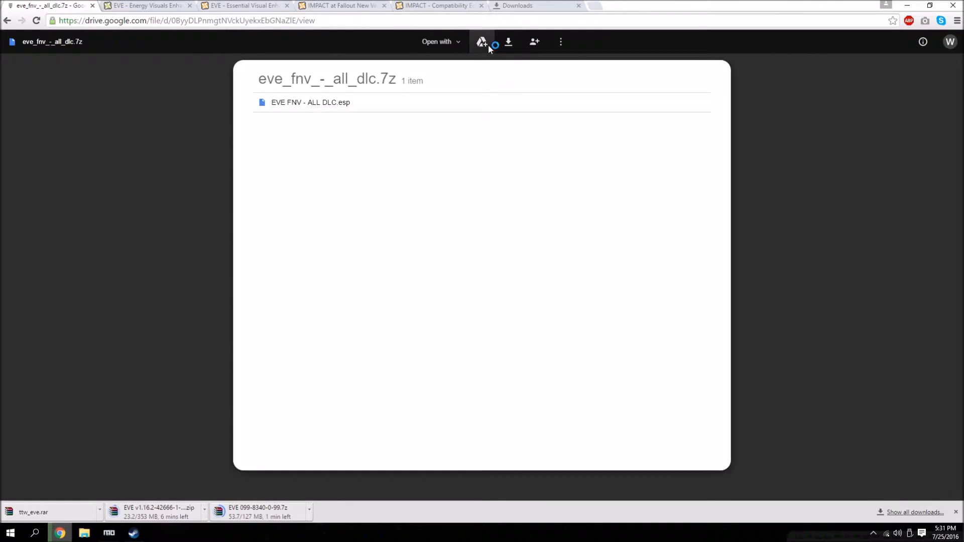
pyautogui.click(509, 44)
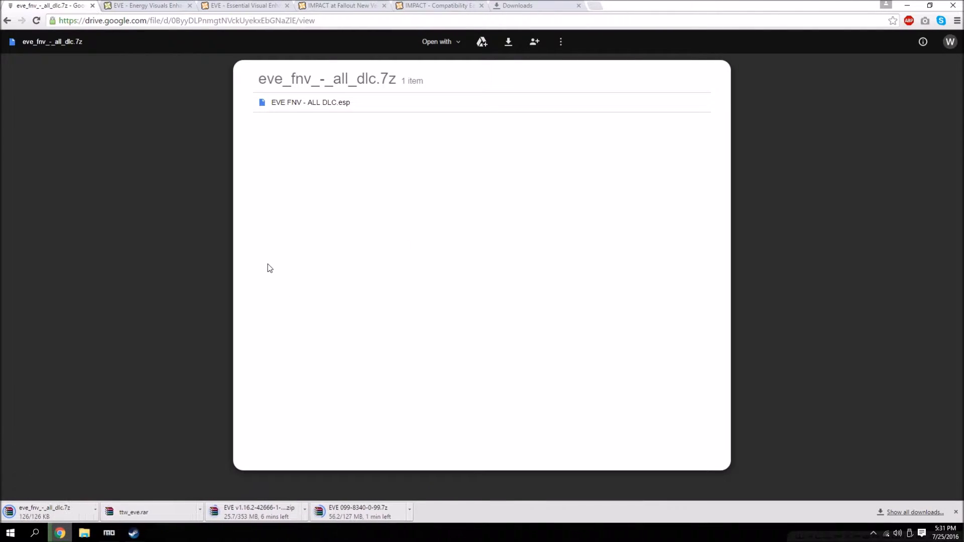
pyautogui.click(7, 20)
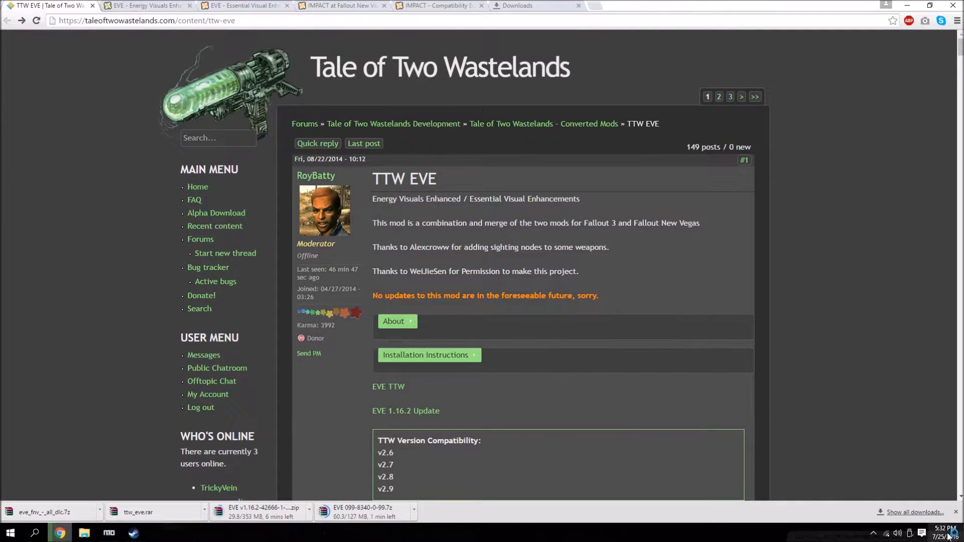
pyautogui.click(914, 512)
# Examine the description and the bullet-hole preview images on the New Vegas IMPACT mod page.
pyautogui.click(253, 4)
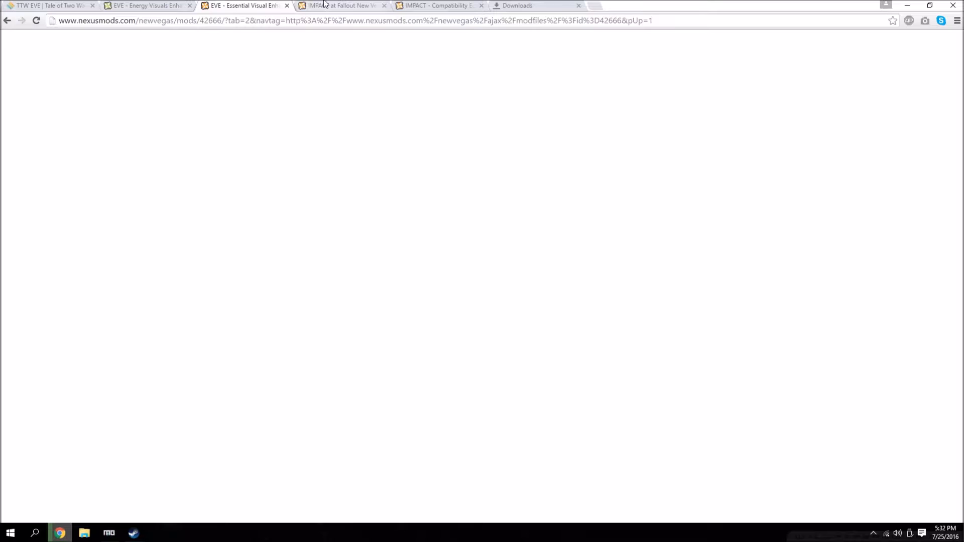
pyautogui.click(341, 5)
pyautogui.click(41, 20)
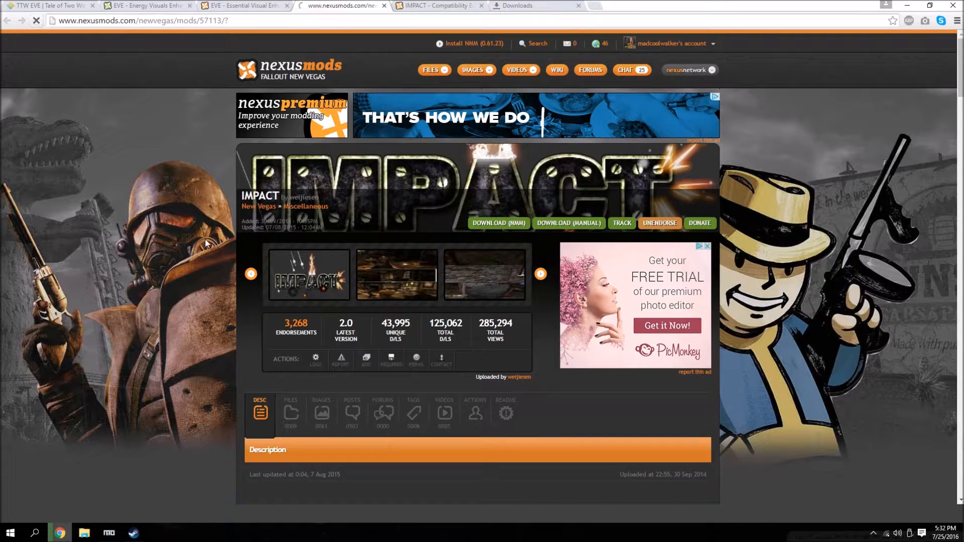
pyautogui.scroll(-8, 191, 232)
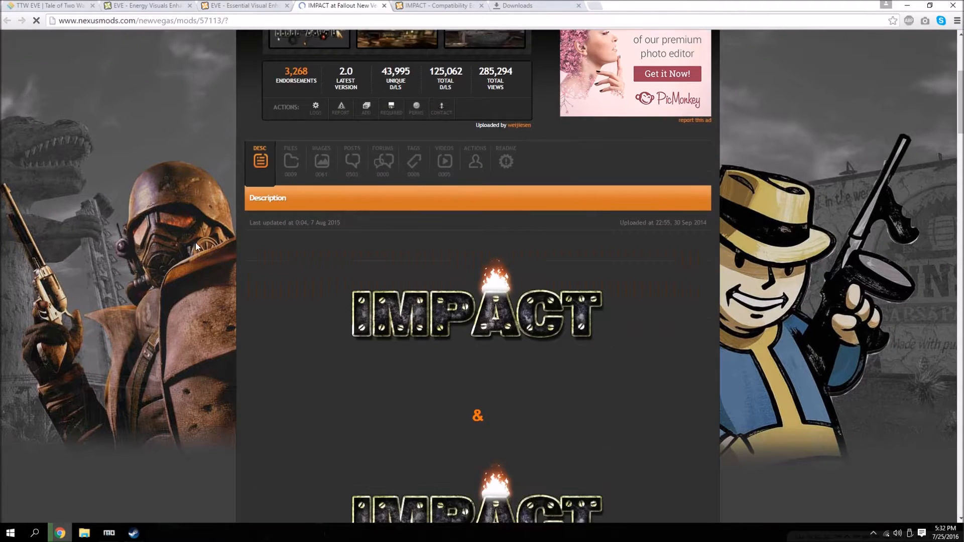
pyautogui.scroll(-7, 316, 279)
pyautogui.scroll(10, 316, 280)
pyautogui.scroll(3, 315, 280)
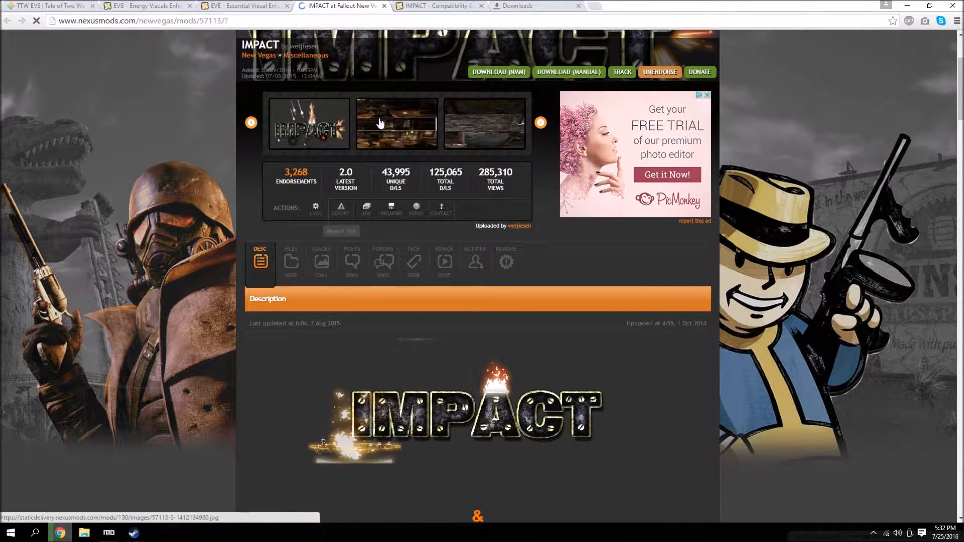
pyautogui.moveTo(379, 118)
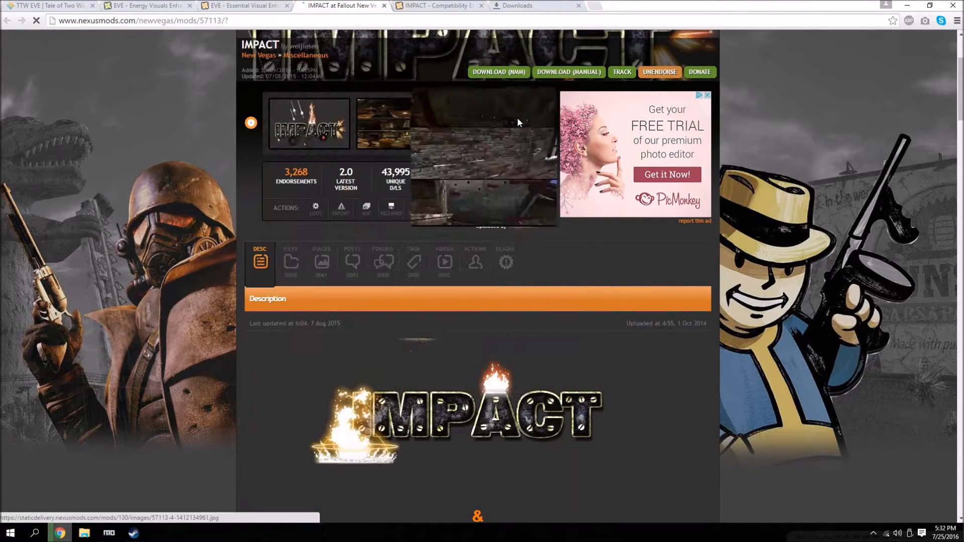
pyautogui.moveTo(517, 118)
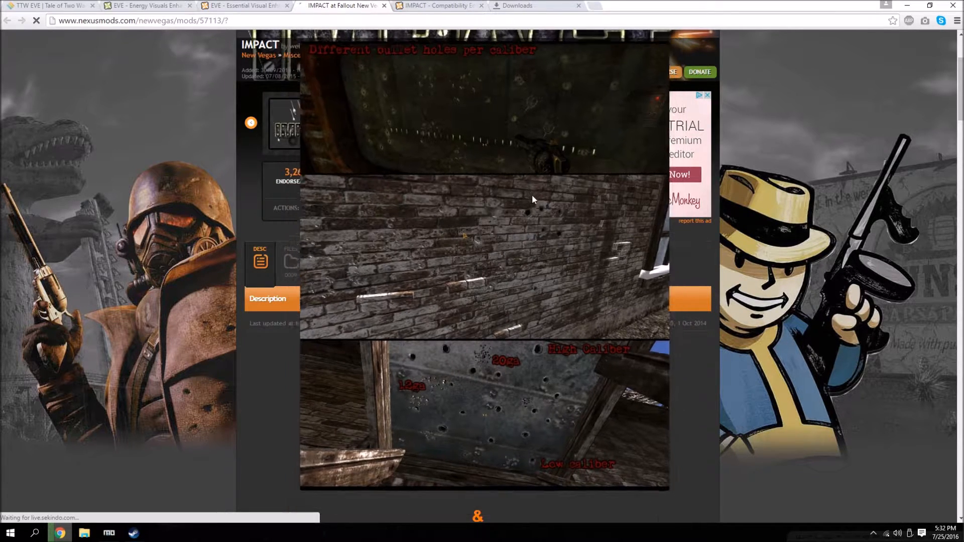
# Open the IMPACT mod's file listing and download IMPACT - The Gaming Rig with the mod manager.
pyautogui.scroll(3, 532, 195)
pyautogui.click(289, 414)
pyautogui.scroll(-6, 352, 312)
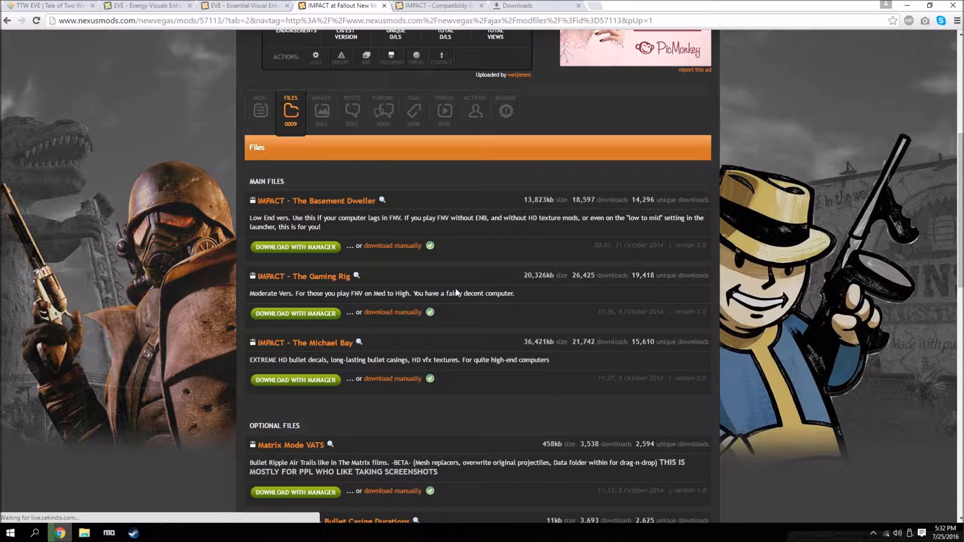
pyautogui.scroll(-1, 463, 411)
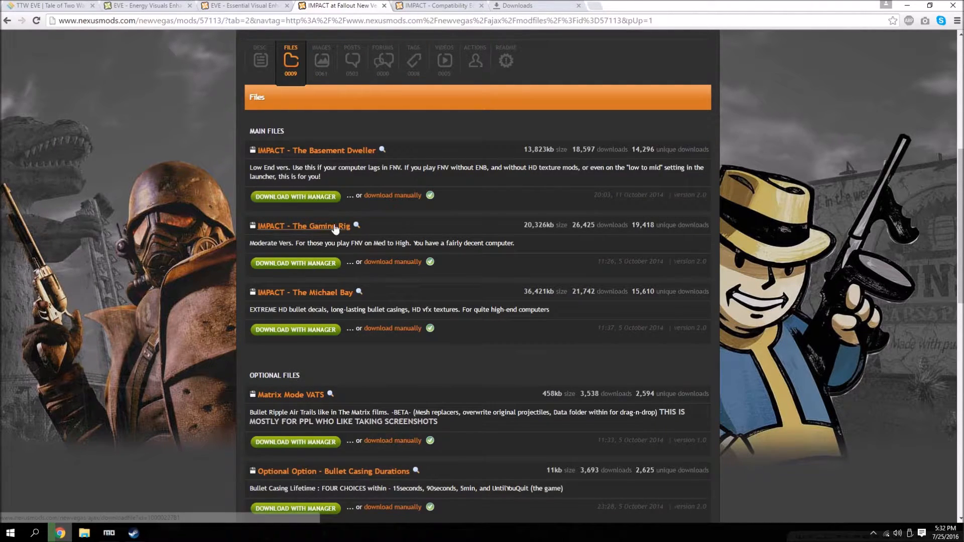
pyautogui.click(312, 266)
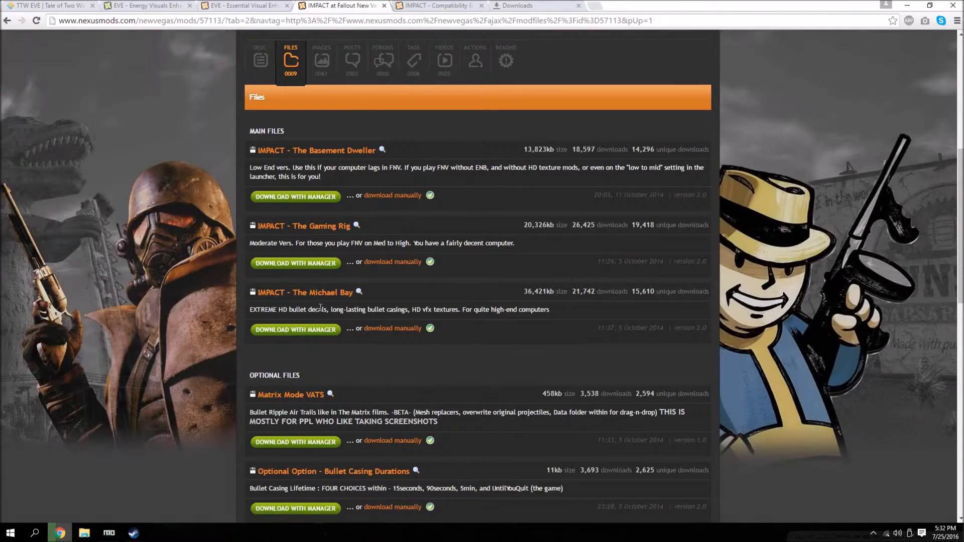
# Download Optional Option - No Refract Hits with the mod manager from IMPACT's optional files.
pyautogui.scroll(-5, 259, 259)
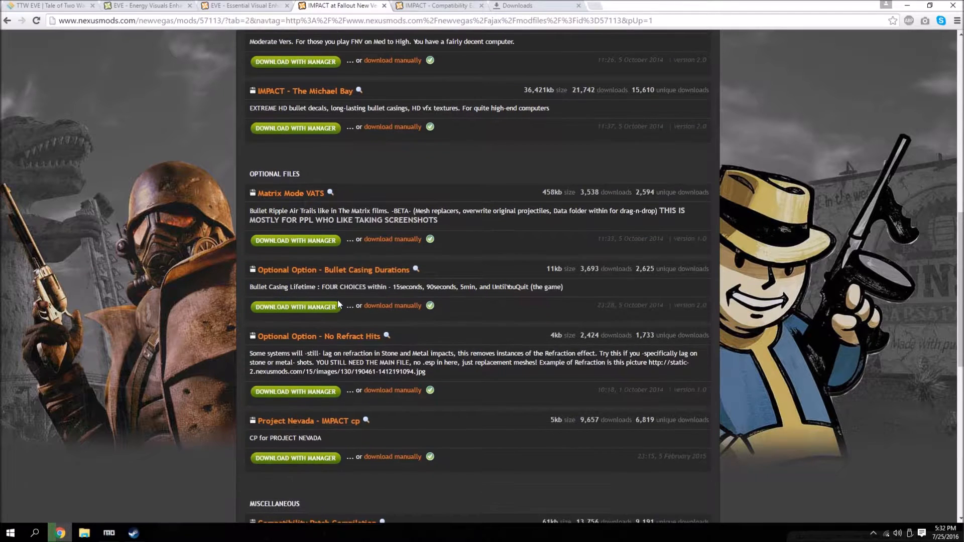
pyautogui.scroll(-1, 346, 300)
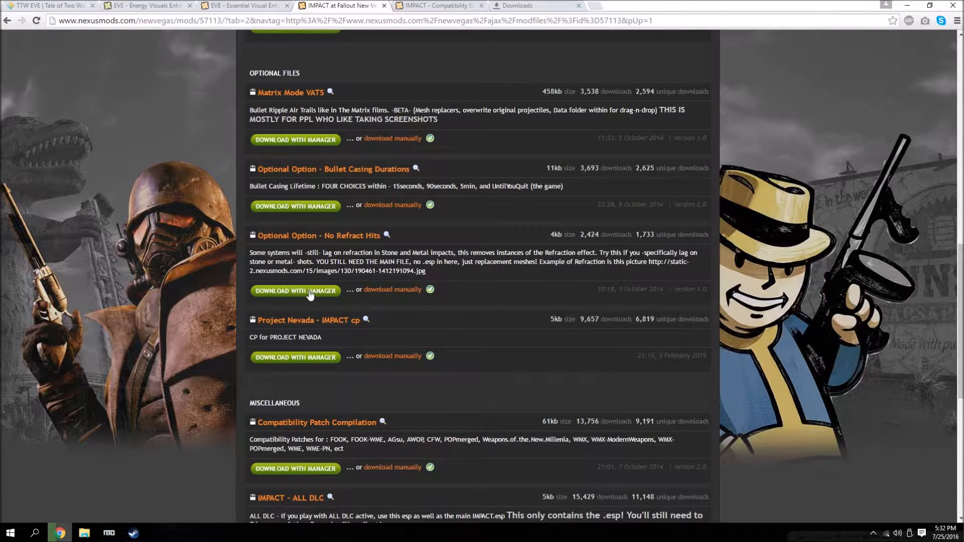
pyautogui.click(310, 292)
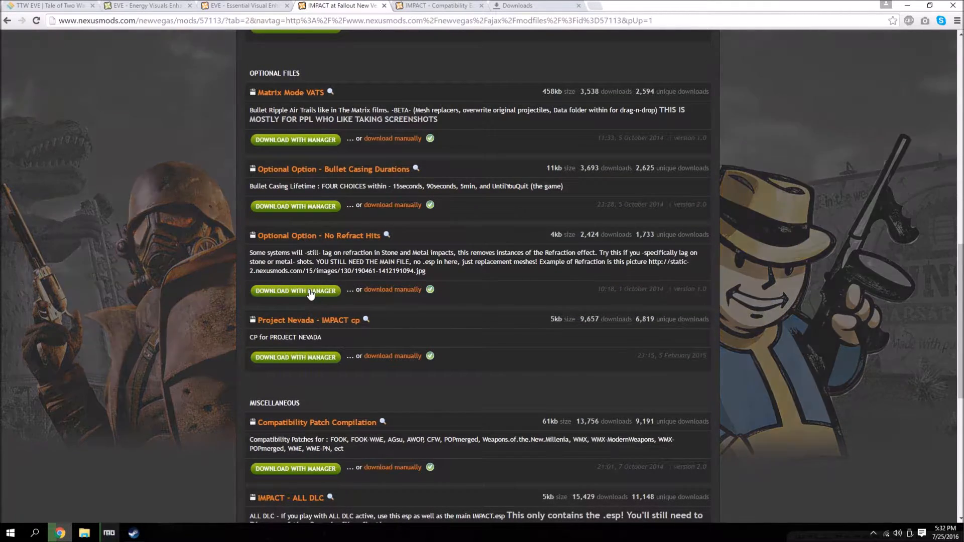
pyautogui.scroll(15, 196, 388)
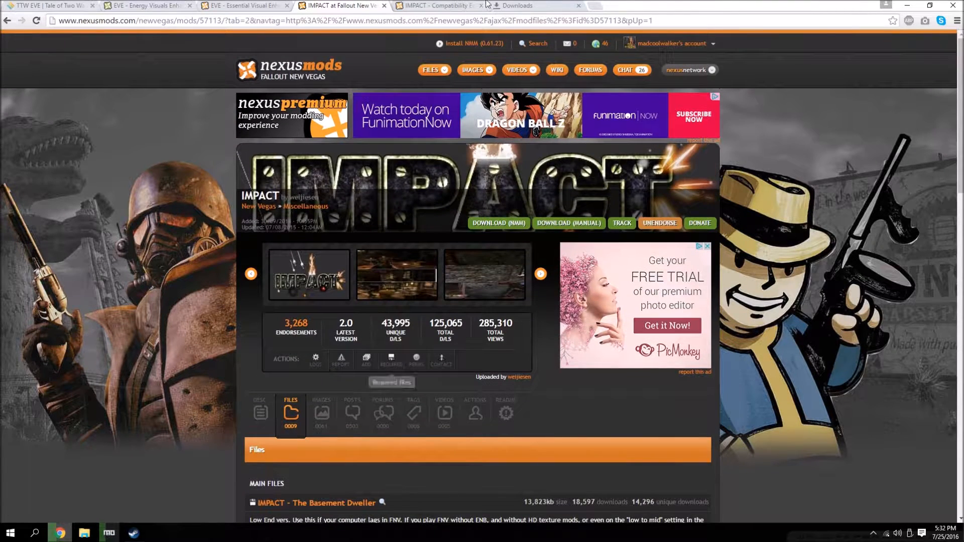
# Review the description and file listing of IMPACT - Compatibility Edition, and open the browser's downloads list.
pyautogui.click(485, 5)
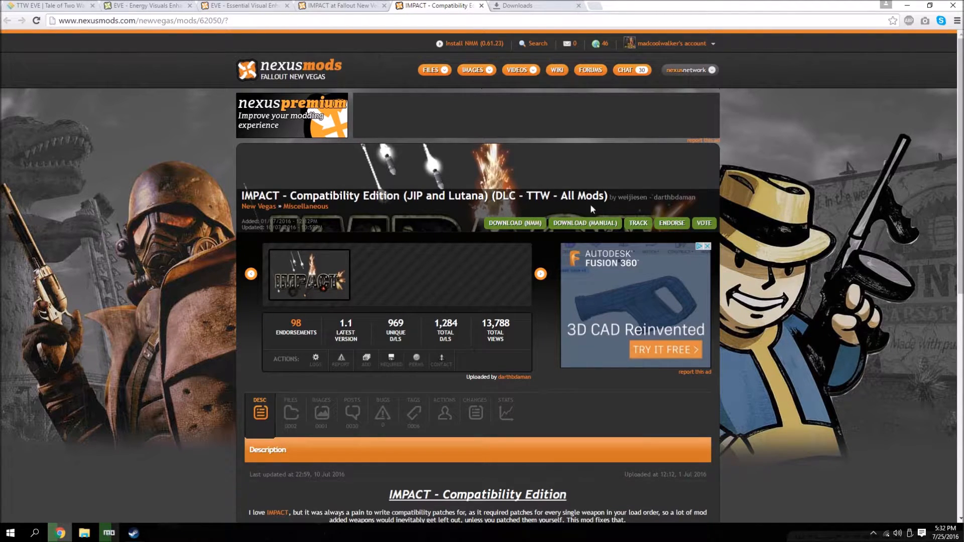
pyautogui.scroll(-4, 378, 245)
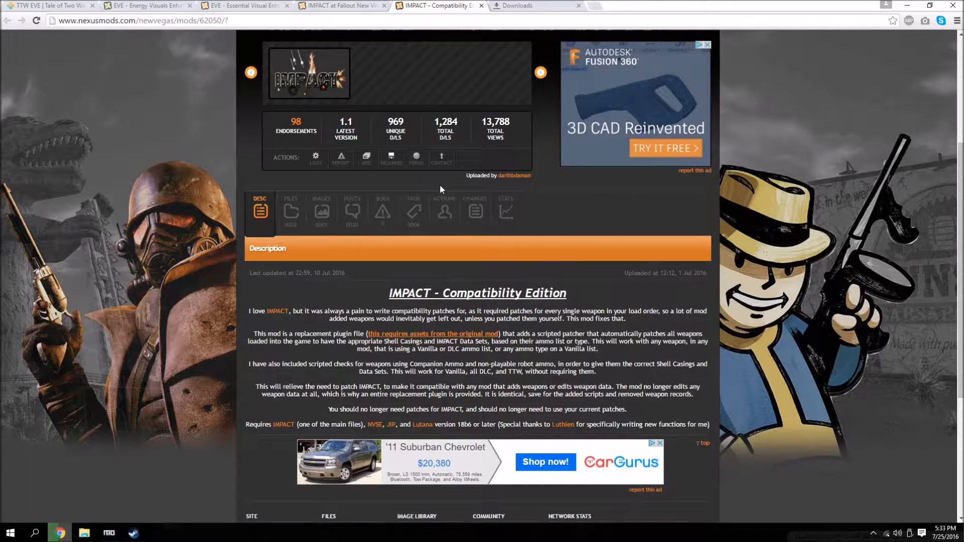
pyautogui.click(290, 210)
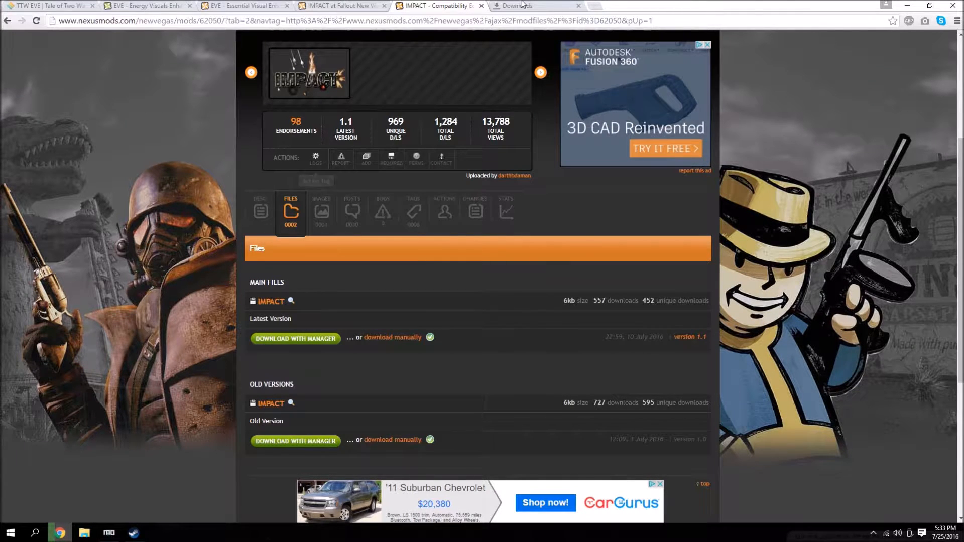
pyautogui.click(520, 5)
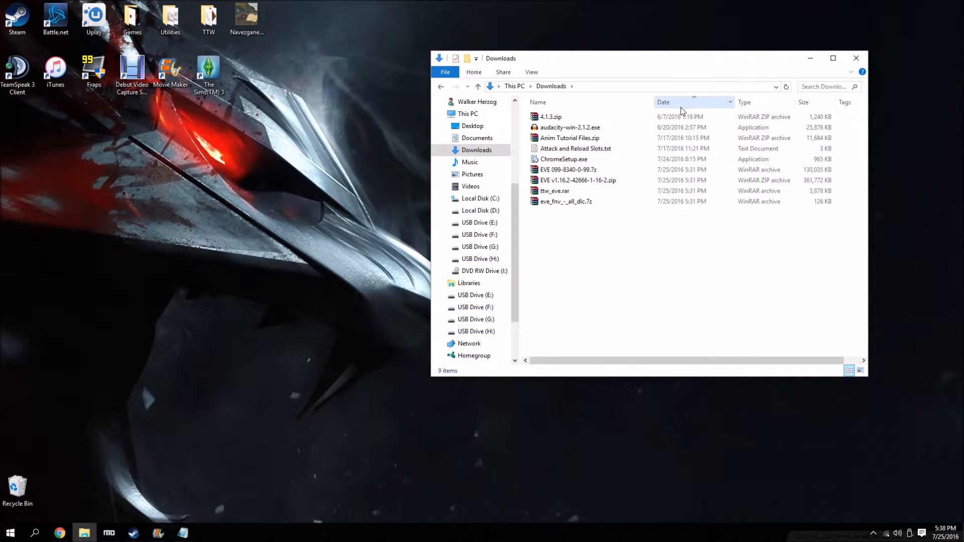
# Move the four EVE archives from the Downloads folder to the desktop and extract each into its own folder.
pyautogui.moveTo(552, 223); pyautogui.dragTo(81, 199)
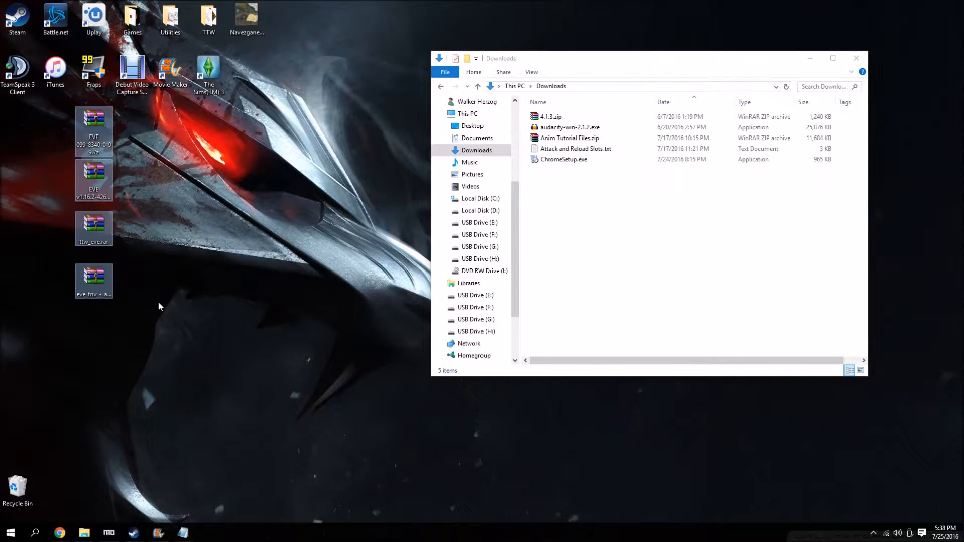
pyautogui.click(159, 306)
pyautogui.click(856, 58)
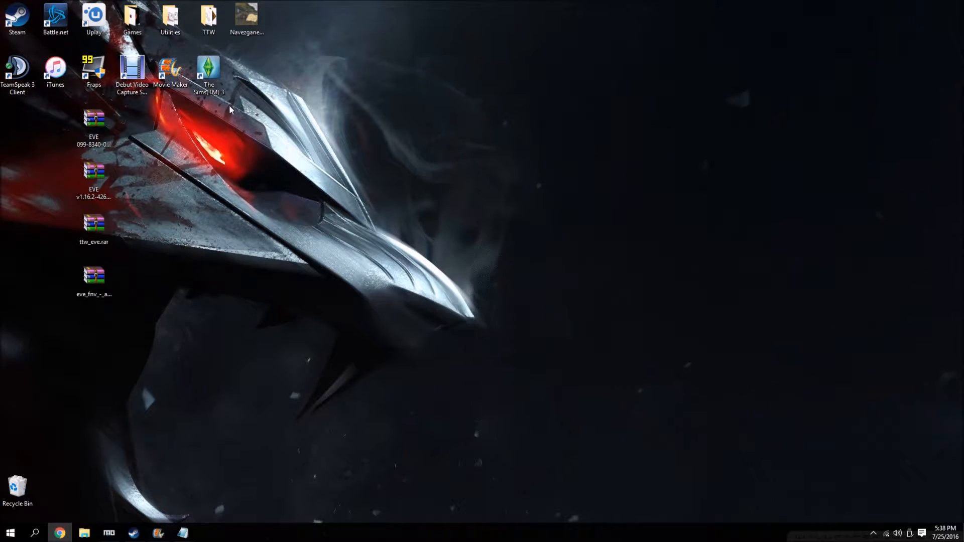
pyautogui.rightClick(95, 129)
pyautogui.click(151, 177)
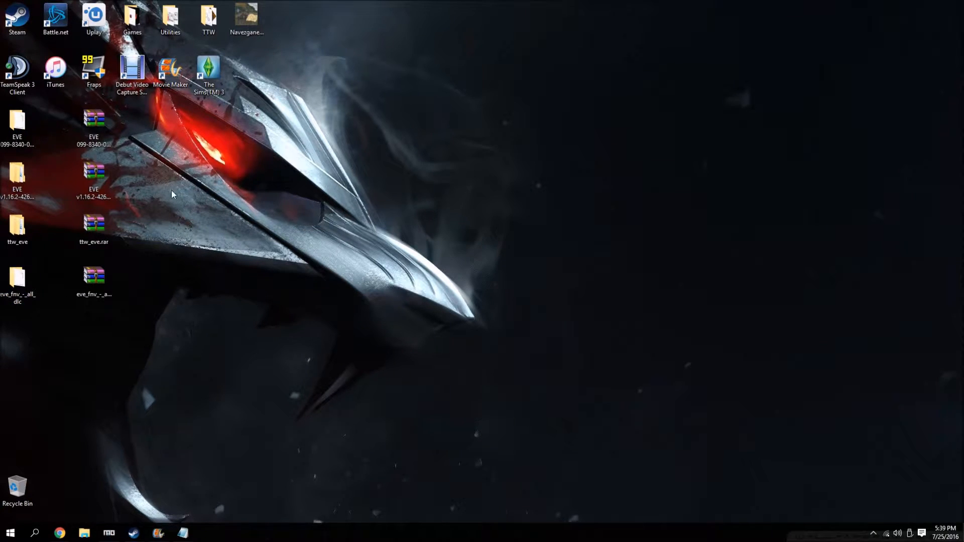
# Delete the four extracted EVE archives from the desktop and empty the Recycle Bin.
pyautogui.moveTo(128, 173); pyautogui.dragTo(73, 299)
pyautogui.moveTo(94, 123); pyautogui.dragTo(16, 499)
pyautogui.rightClick(19, 502)
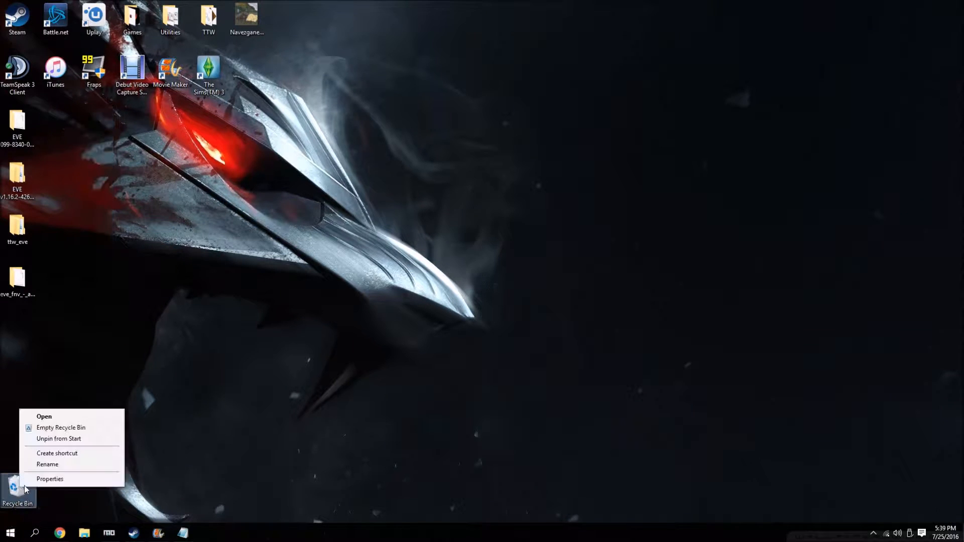
pyautogui.click(81, 425)
pyautogui.click(502, 271)
# Create a desktop folder named EVE - TTW and place it apart from the other icons.
pyautogui.rightClick(415, 146)
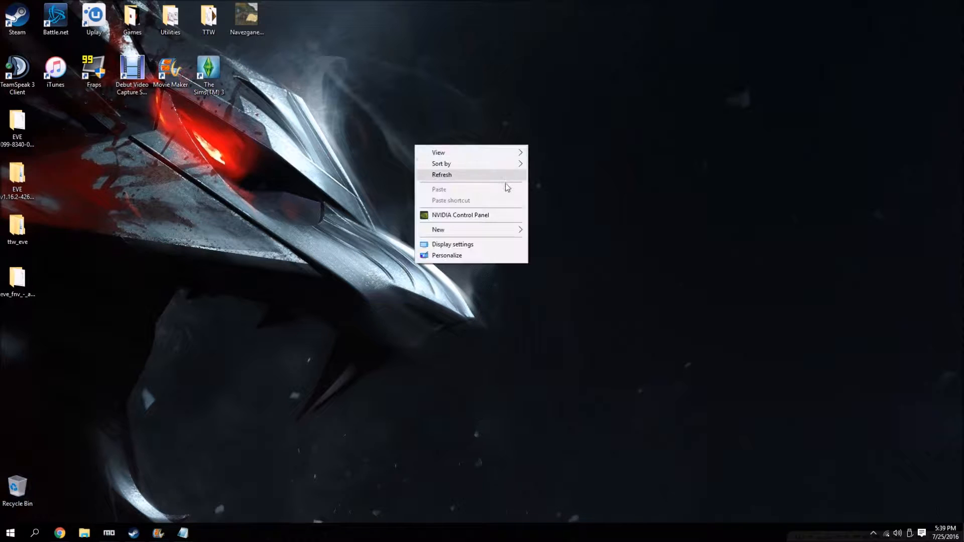
pyautogui.moveTo(517, 229)
pyautogui.click(578, 230)
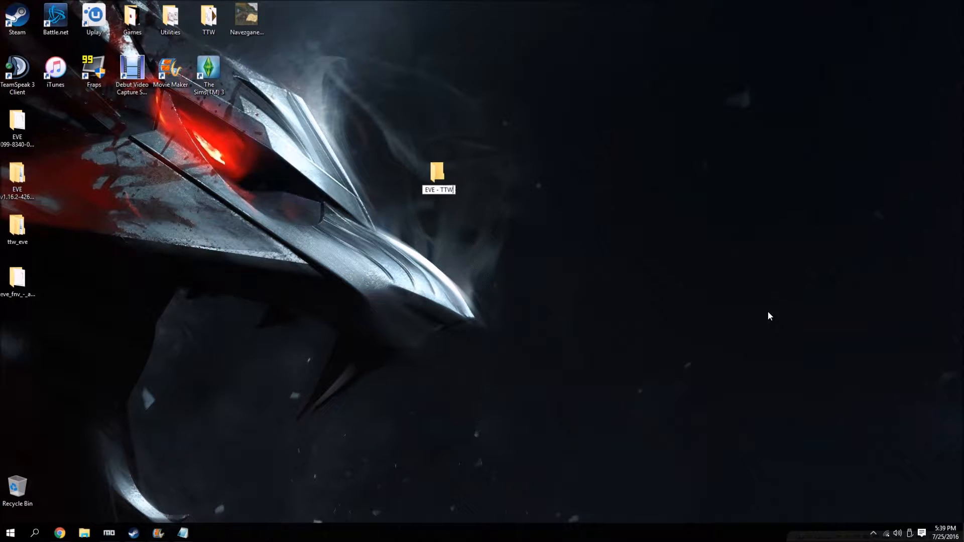
pyautogui.write('EVE - TTW')
pyautogui.press('Return')
pyautogui.moveTo(438, 173); pyautogui.dragTo(599, 131)
pyautogui.doubleClick(17, 125)
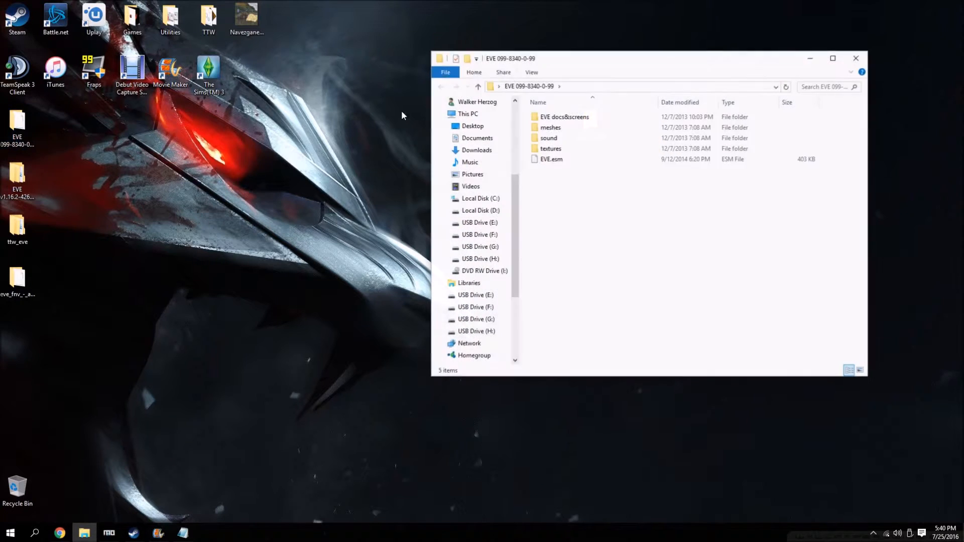
pyautogui.moveTo(612, 63); pyautogui.dragTo(260, 49)
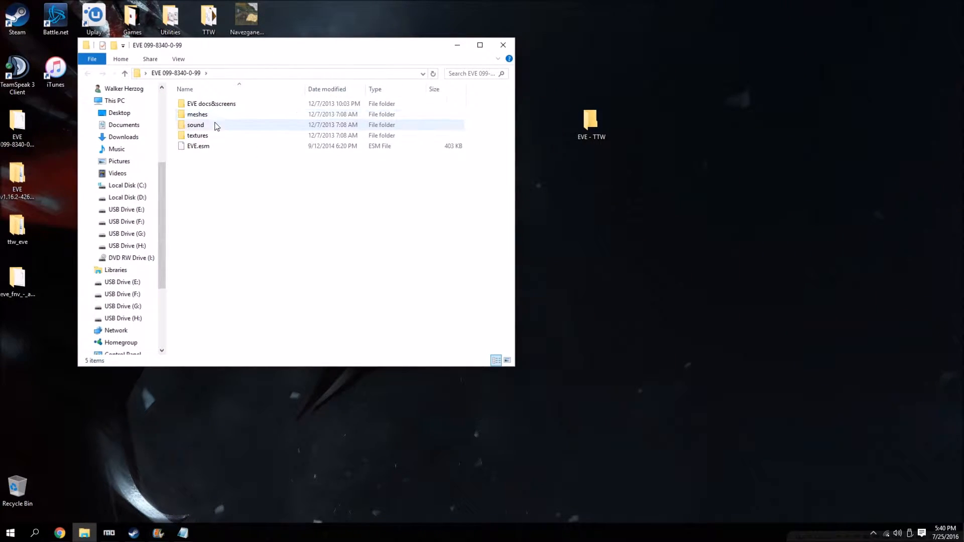
pyautogui.moveTo(493, 117); pyautogui.dragTo(456, 132)
pyautogui.moveTo(389, 125); pyautogui.dragTo(597, 131)
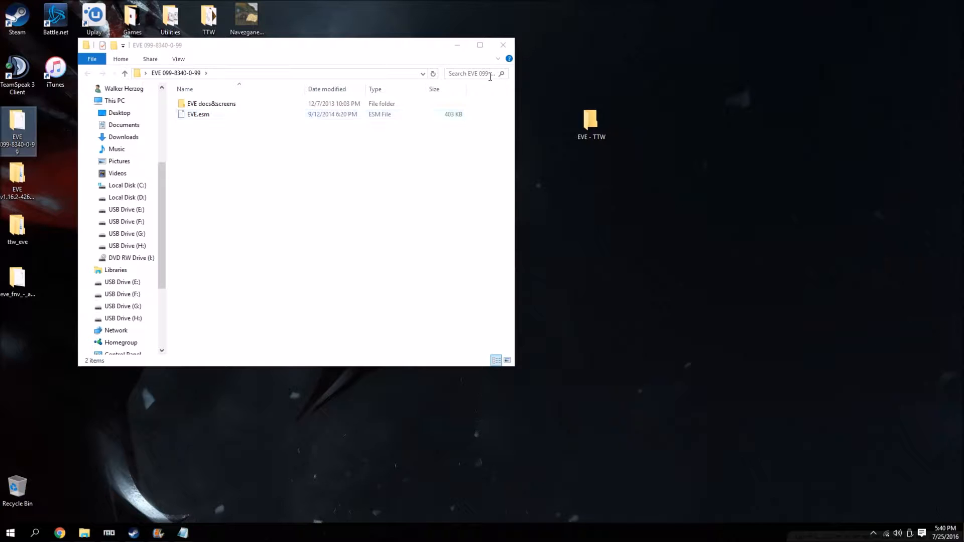
pyautogui.click(504, 46)
pyautogui.moveTo(17, 125); pyautogui.dragTo(28, 481)
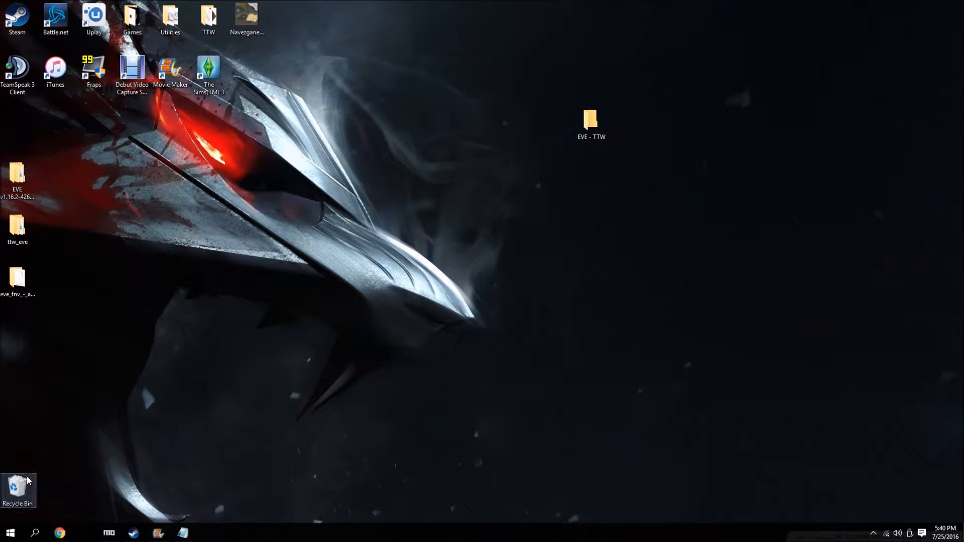
# Move meshes, sound and textures from the EVE v1_16_2 folder into EVE - TTW, replacing files with the same names.
pyautogui.doubleClick(26, 172)
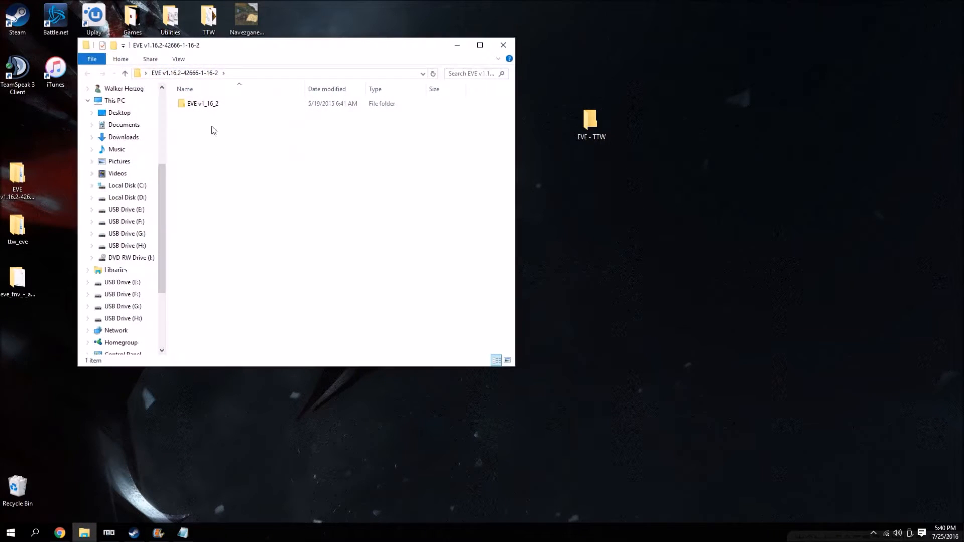
pyautogui.doubleClick(204, 104)
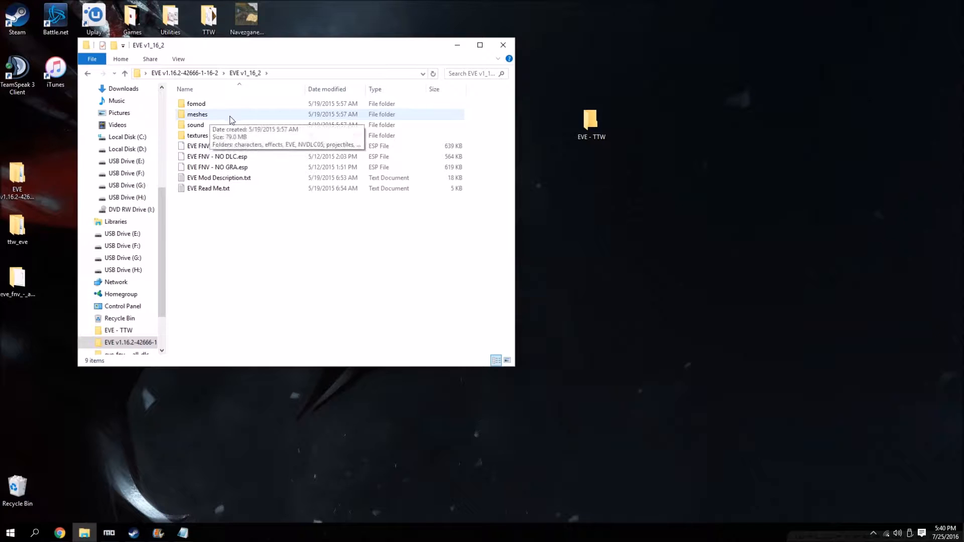
pyautogui.moveTo(495, 117); pyautogui.dragTo(591, 120)
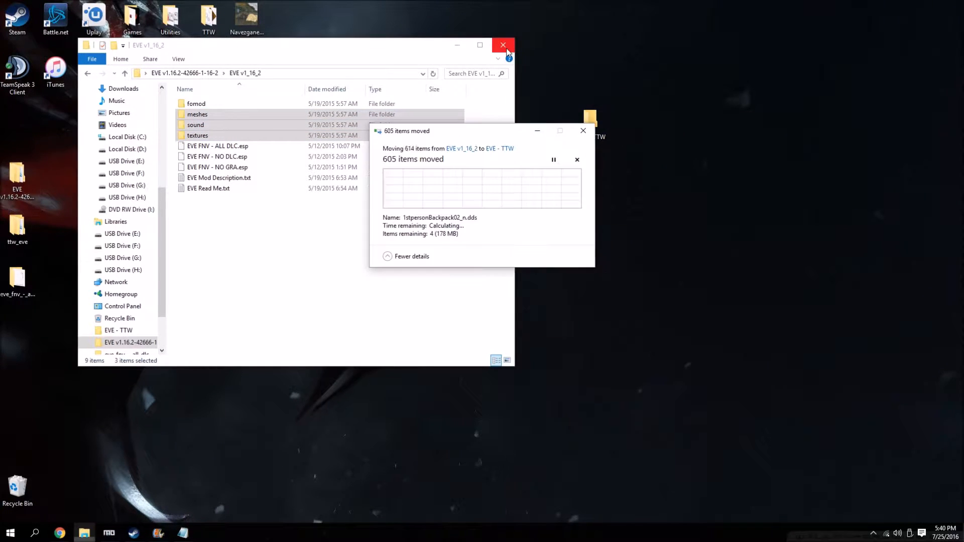
pyautogui.click(504, 48)
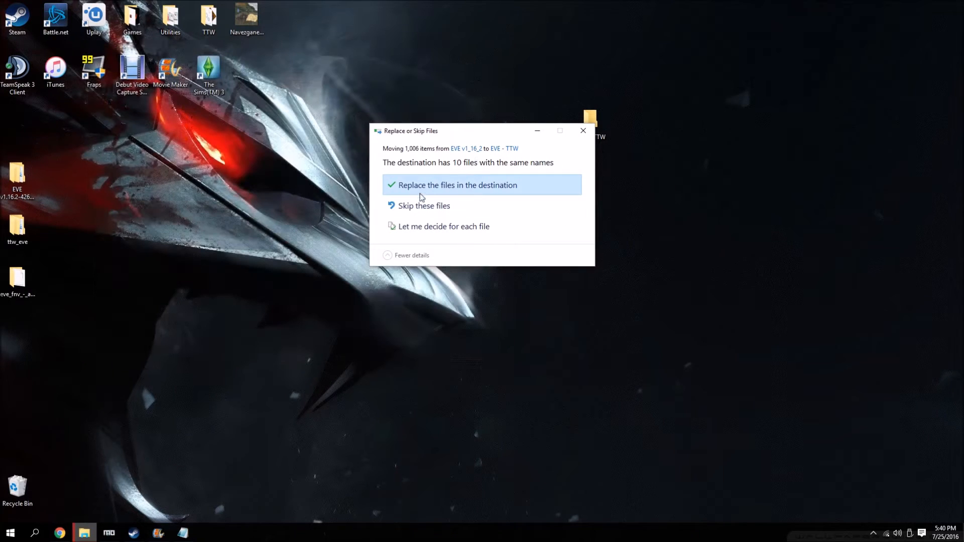
pyautogui.click(424, 186)
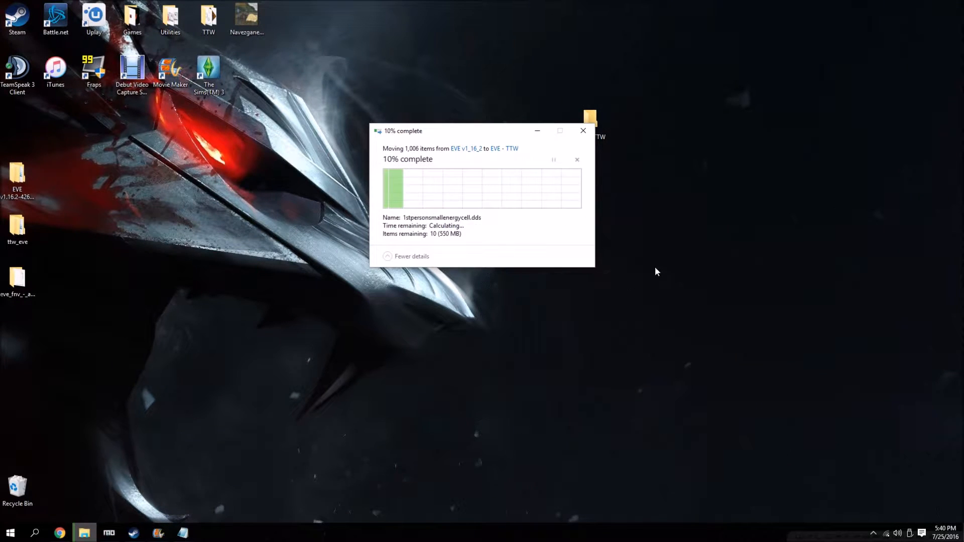
# Delete the EVE v1.16.2 folder from the desktop and move the ttw_eve and eve_fnv_-_all_dlc folders up.
pyautogui.moveTo(20, 178); pyautogui.dragTo(28, 490)
pyautogui.moveTo(96, 209); pyautogui.dragTo(18, 304)
pyautogui.moveTo(27, 229); pyautogui.dragTo(23, 138)
pyautogui.click(89, 147)
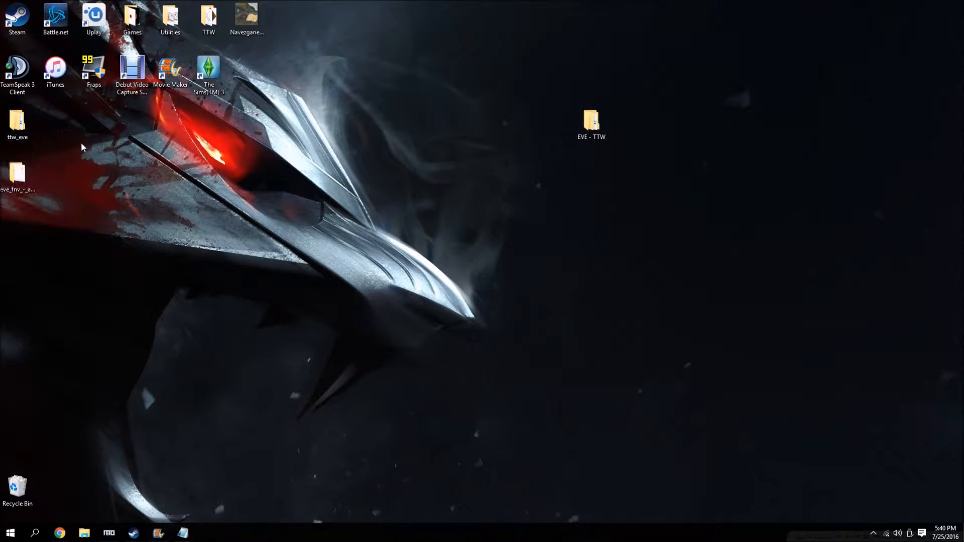
# Move meshes, textures and EVE FNV - ALL DLC.esp from ttw_eve's Data folder into EVE - TTW, replacing duplicate files.
pyautogui.doubleClick(22, 139)
pyautogui.doubleClick(190, 105)
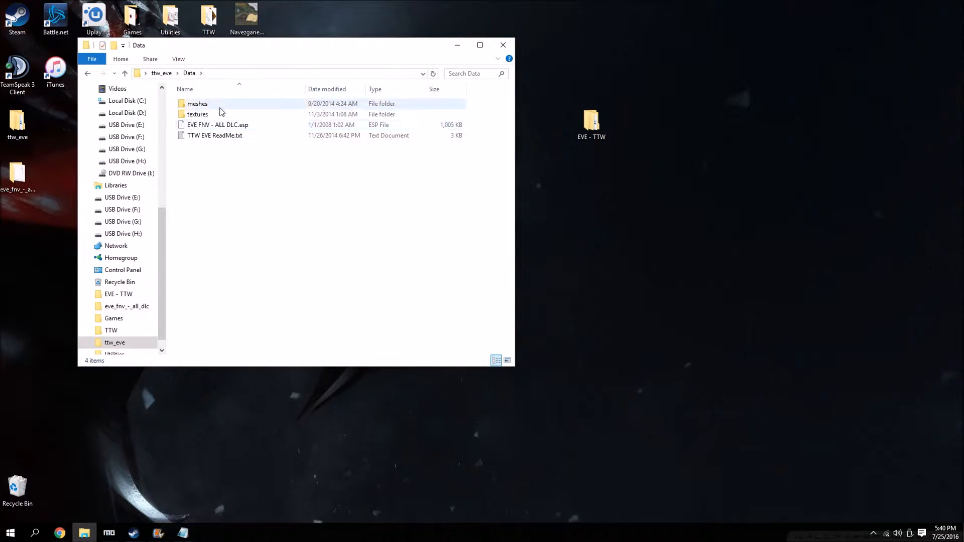
pyautogui.moveTo(484, 112); pyautogui.dragTo(451, 125)
pyautogui.moveTo(375, 115); pyautogui.dragTo(588, 126)
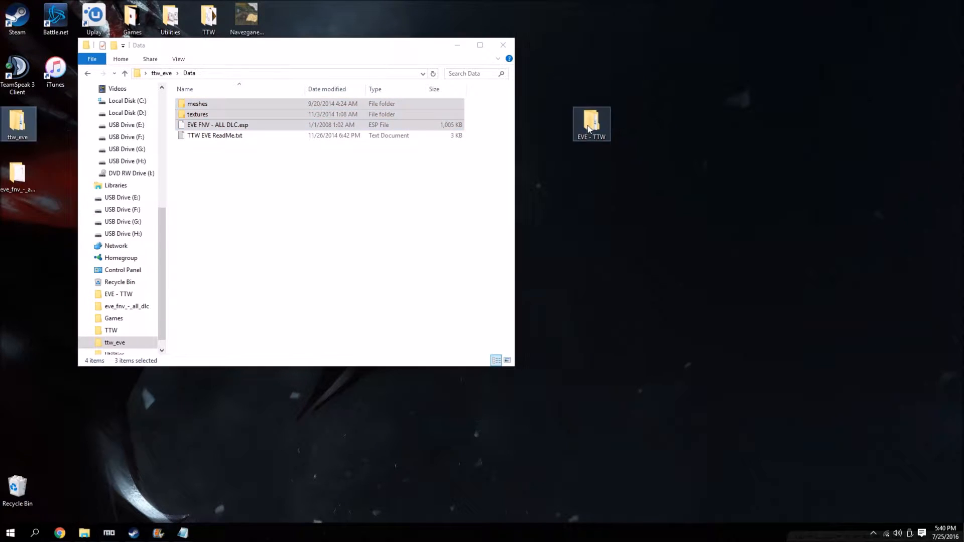
pyautogui.click(438, 182)
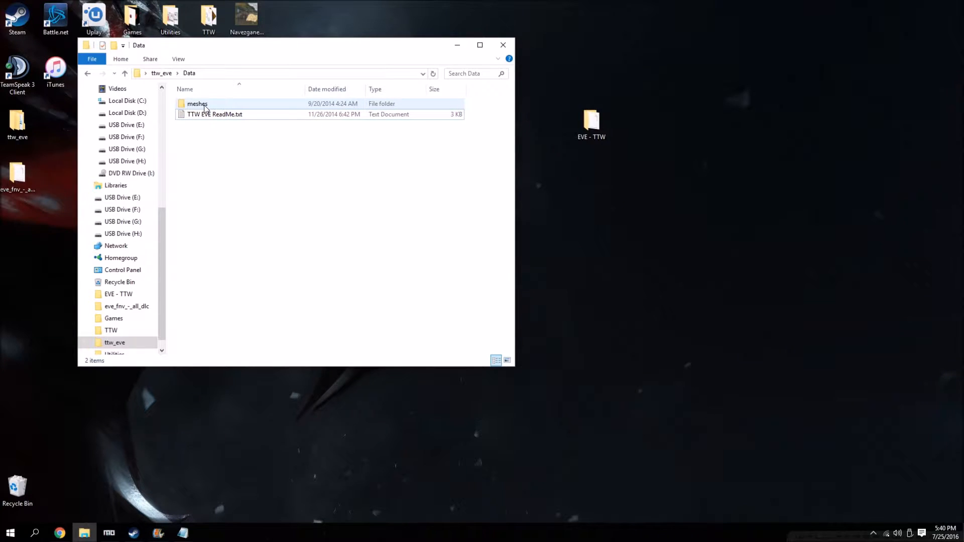
# Try to move the meshes folder still listed in ttw_eve's Data folder into EVE - TTW, and reopen Data to check it.
pyautogui.moveTo(208, 105); pyautogui.dragTo(583, 138)
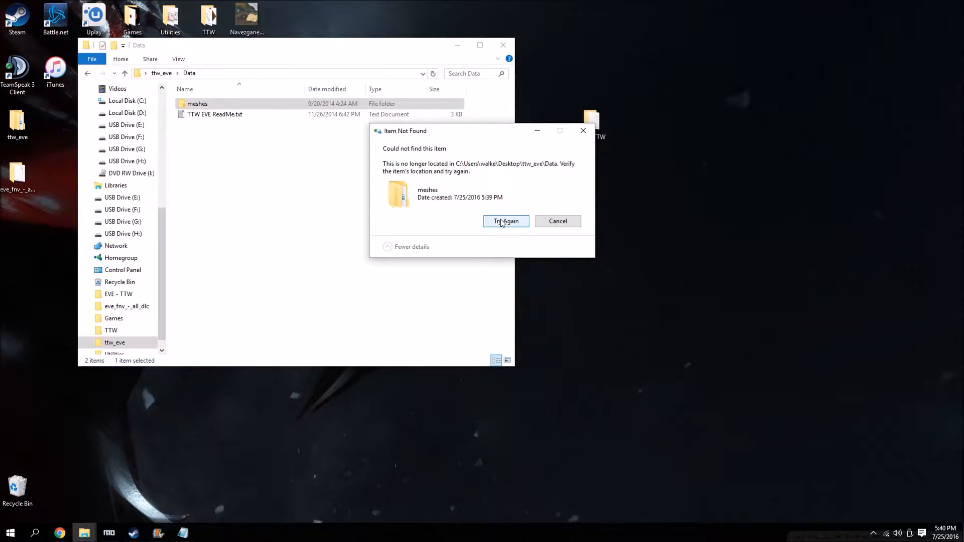
pyautogui.click(501, 223)
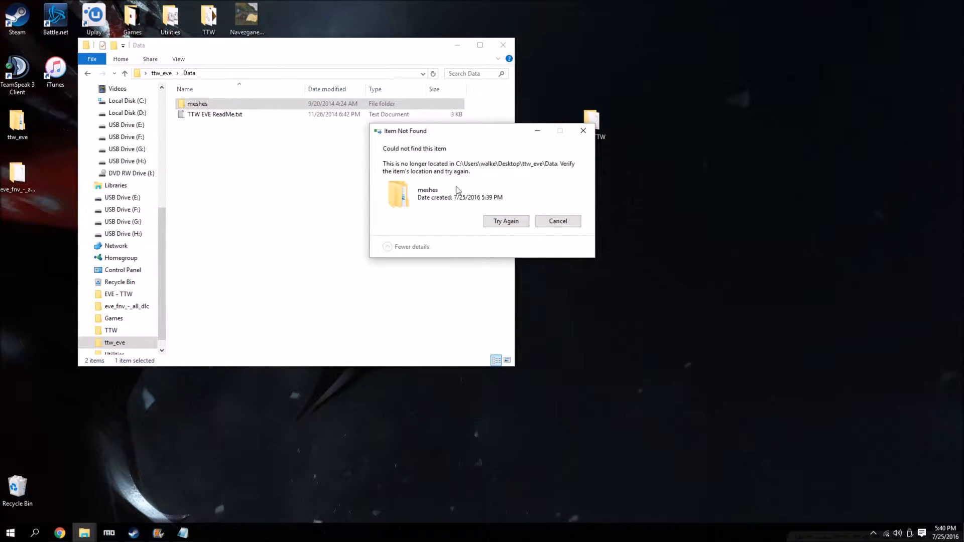
pyautogui.click(557, 221)
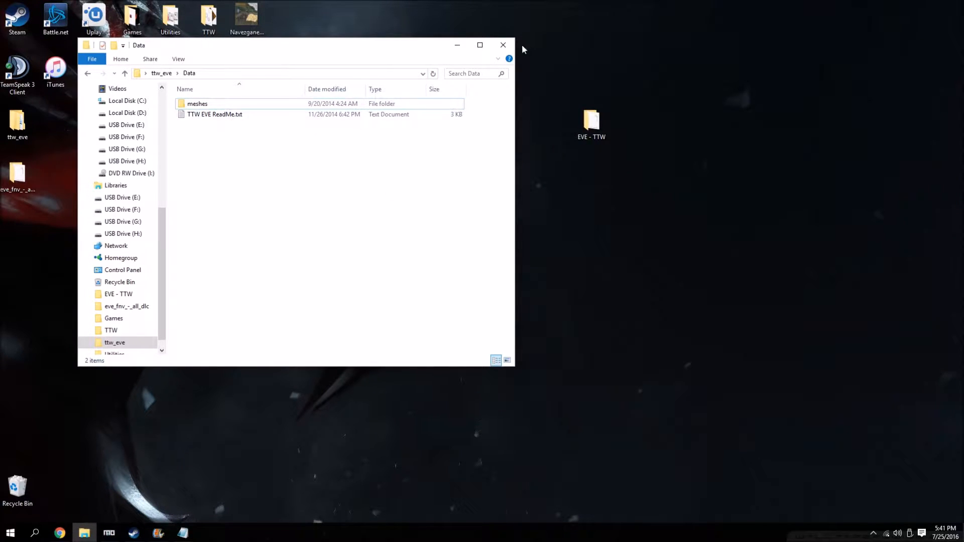
pyautogui.click(502, 45)
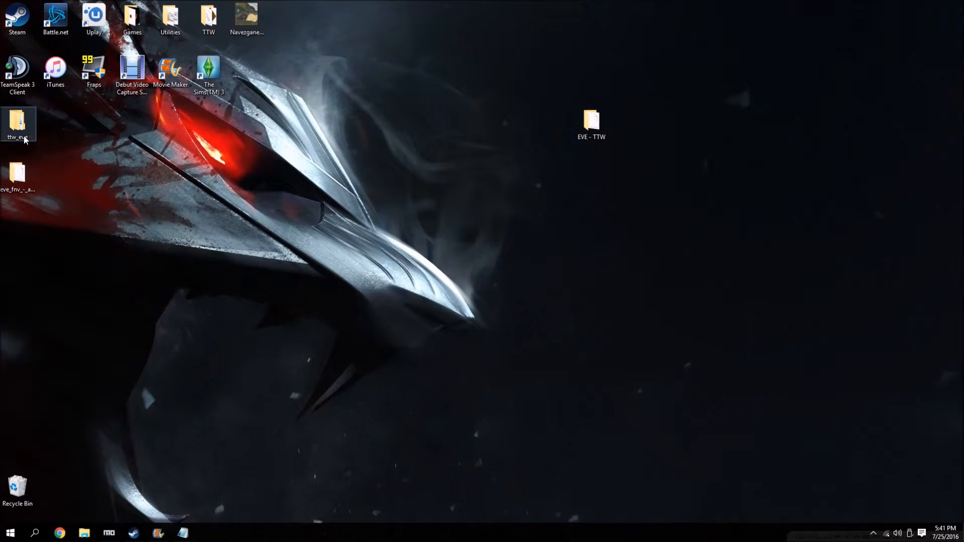
pyautogui.doubleClick(23, 135)
pyautogui.doubleClick(207, 105)
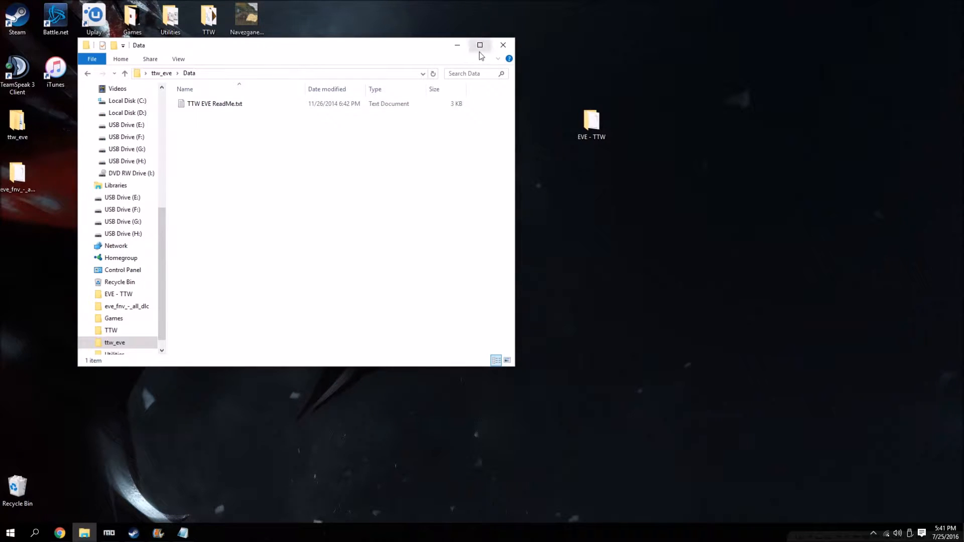
# Check the EVE - TTW folder's contents and move the ESP from eve_fnv_-_all_dlc into it, replacing the existing file.
pyautogui.click(502, 45)
pyautogui.doubleClick(591, 120)
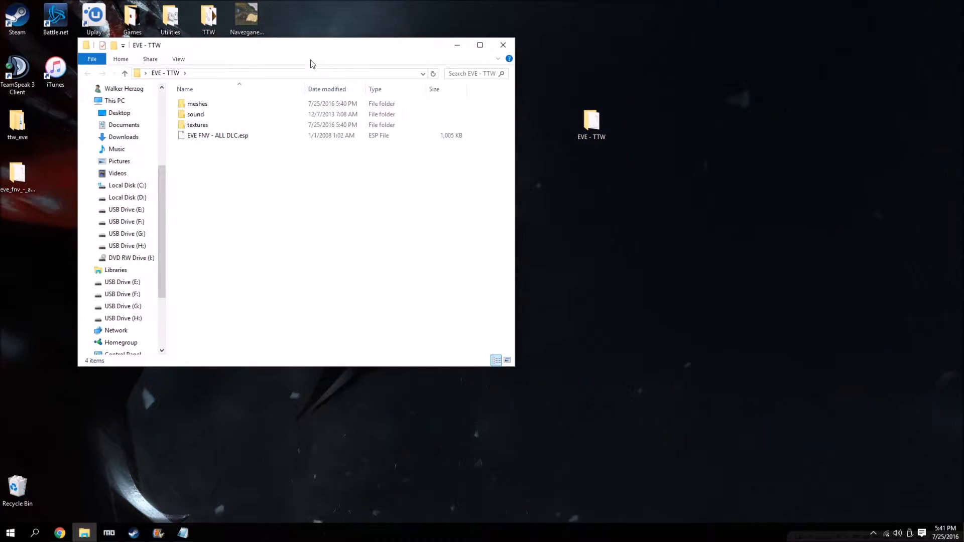
pyautogui.moveTo(310, 59); pyautogui.dragTo(448, 61)
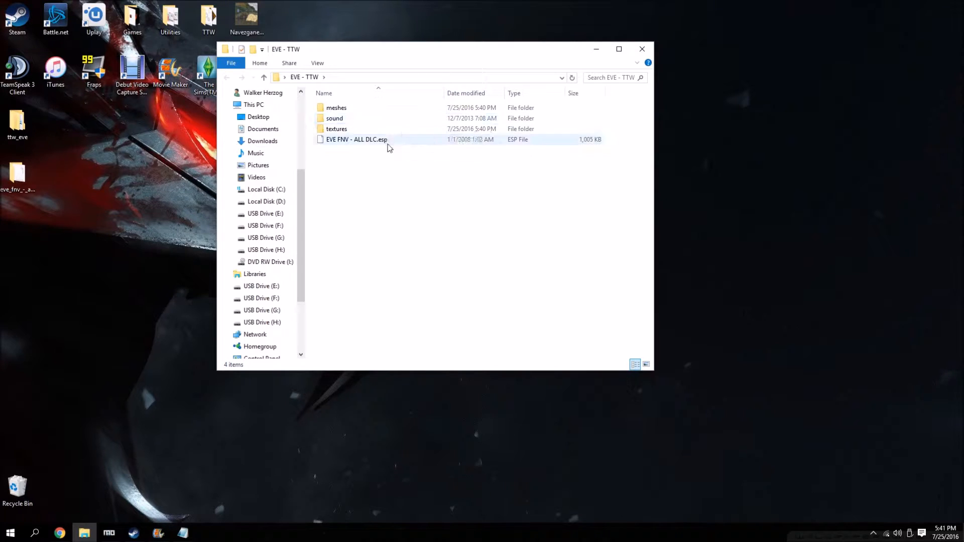
pyautogui.click(648, 54)
pyautogui.doubleClick(17, 174)
pyautogui.moveTo(452, 49); pyautogui.dragTo(239, 47)
pyautogui.moveTo(145, 107); pyautogui.dragTo(594, 133)
pyautogui.click(477, 201)
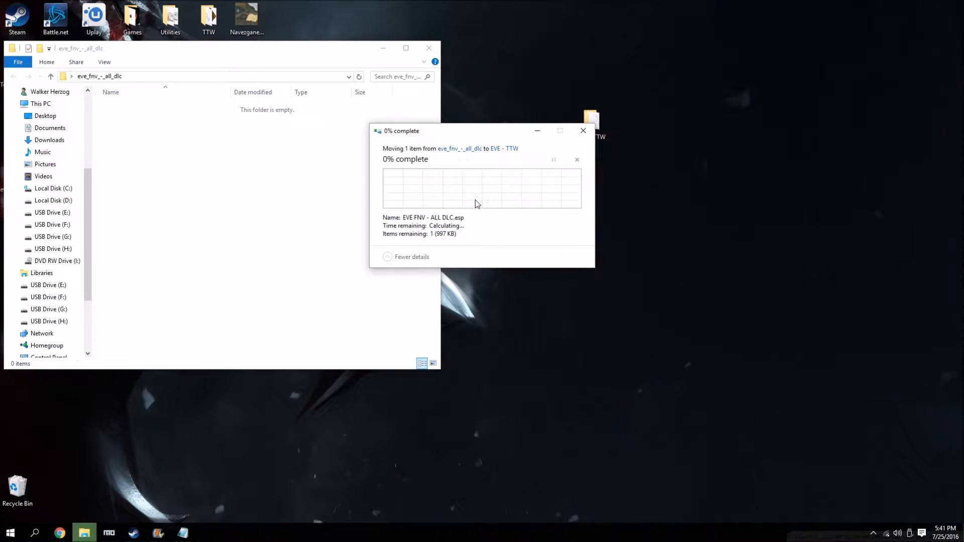
pyautogui.click(429, 48)
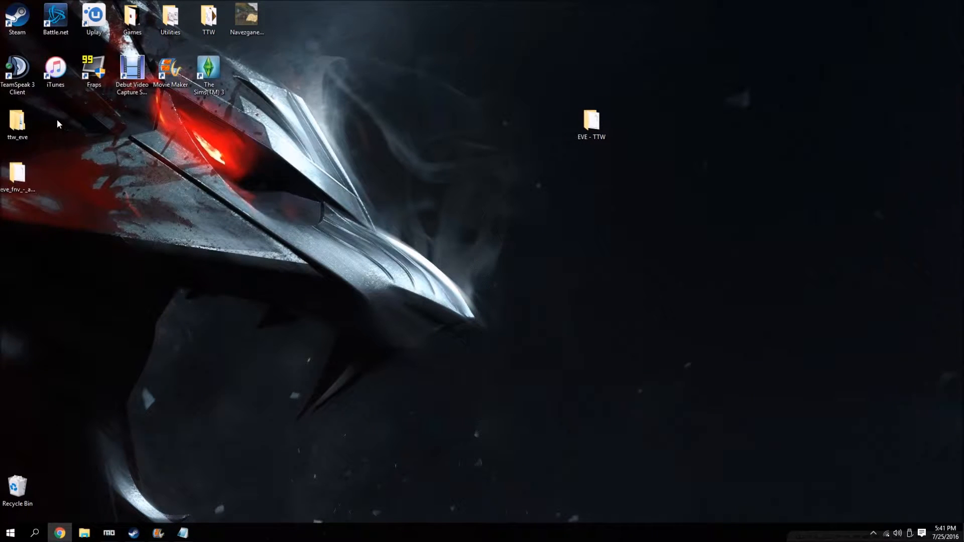
# Delete the emptied ttw_eve and eve_fnv_-_all_dlc folders from the desktop.
pyautogui.moveTo(19, 138); pyautogui.dragTo(21, 397)
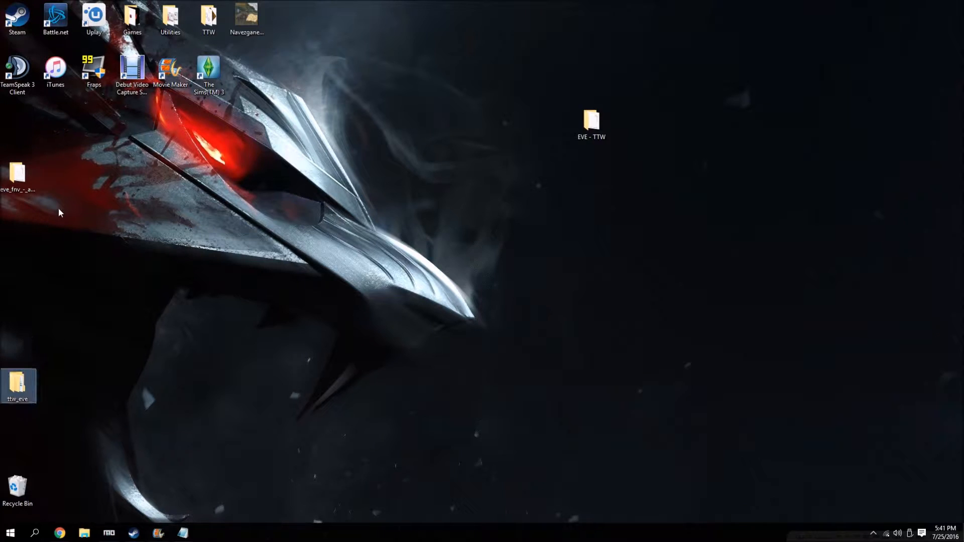
pyautogui.moveTo(74, 152); pyautogui.dragTo(5, 385)
pyautogui.moveTo(13, 196); pyautogui.dragTo(18, 498)
# Compress the EVE - TTW folder into EVE - TTW.rar and delete the original folder from the desktop.
pyautogui.rightClick(599, 131)
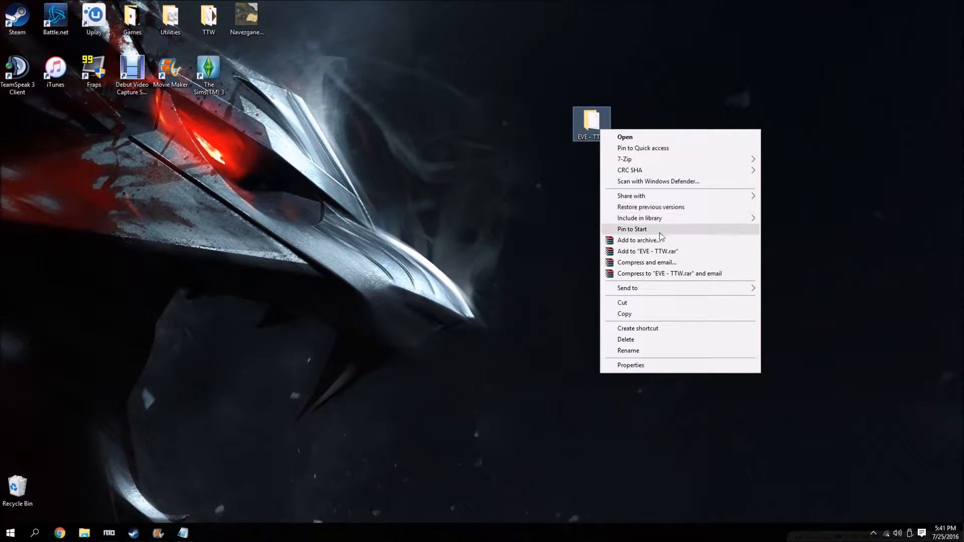
pyautogui.click(661, 252)
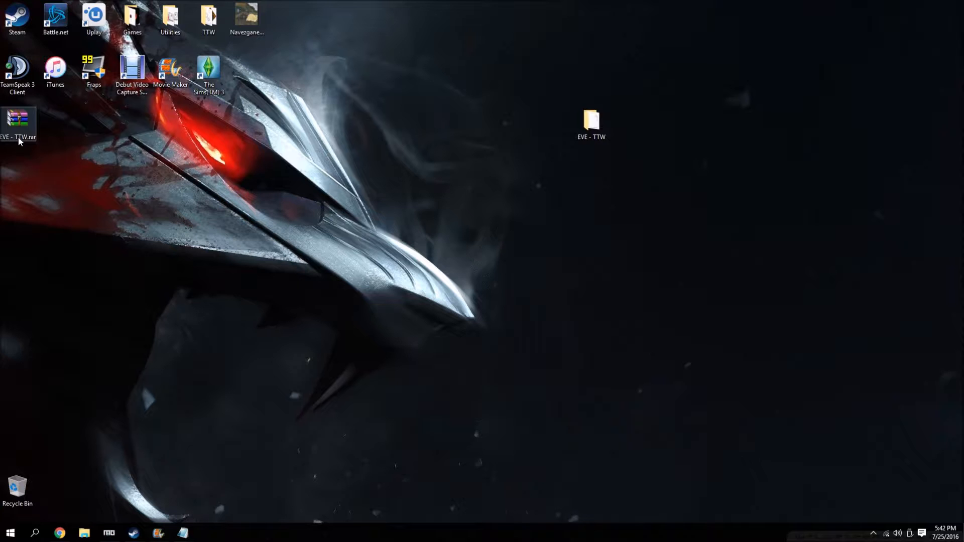
pyautogui.rightClick(28, 481)
pyautogui.click(88, 482)
# Switch to Mod Organizer and start a manual install of EVE - TTW.rar from the desktop, named EVE - TTW.
pyautogui.click(108, 533)
pyautogui.click(12, 22)
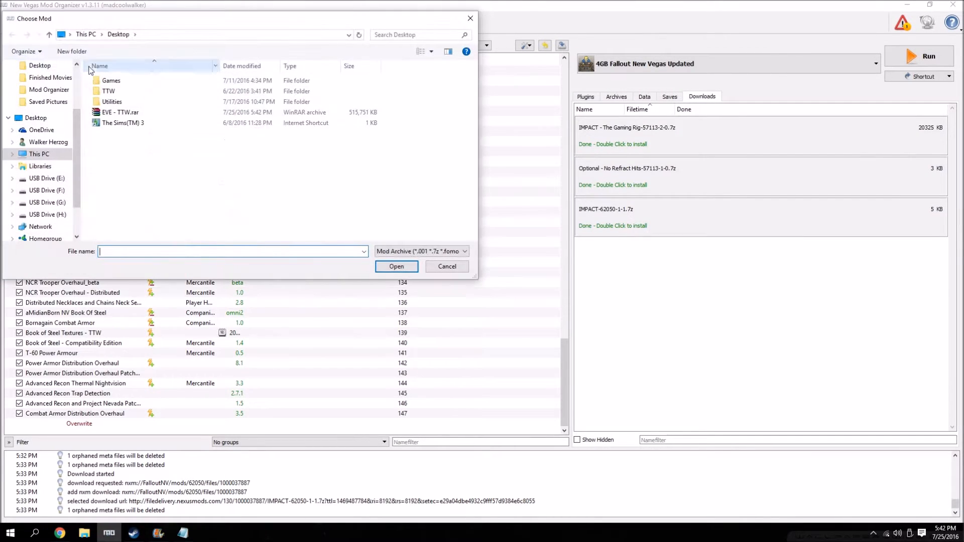
pyautogui.doubleClick(126, 113)
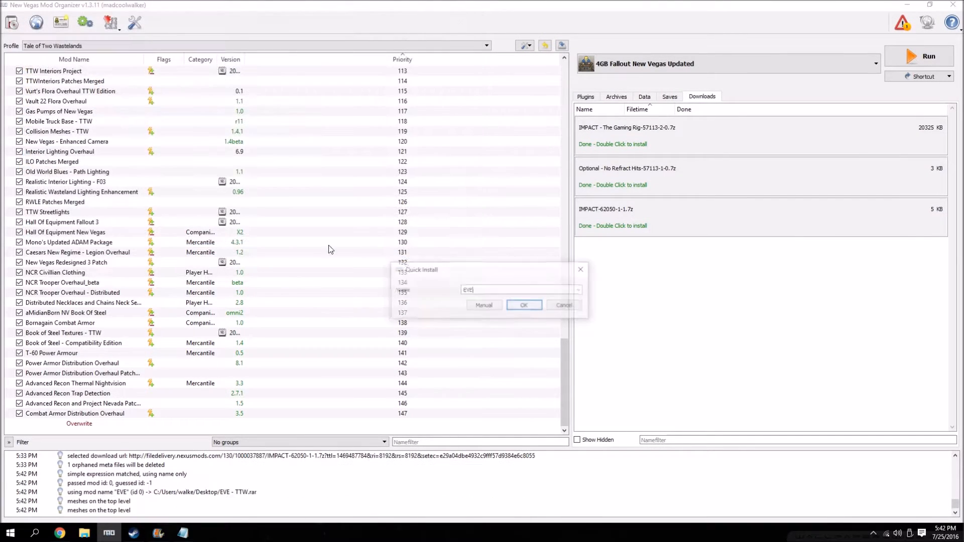
pyautogui.click(580, 290)
pyautogui.click(497, 304)
pyautogui.click(484, 306)
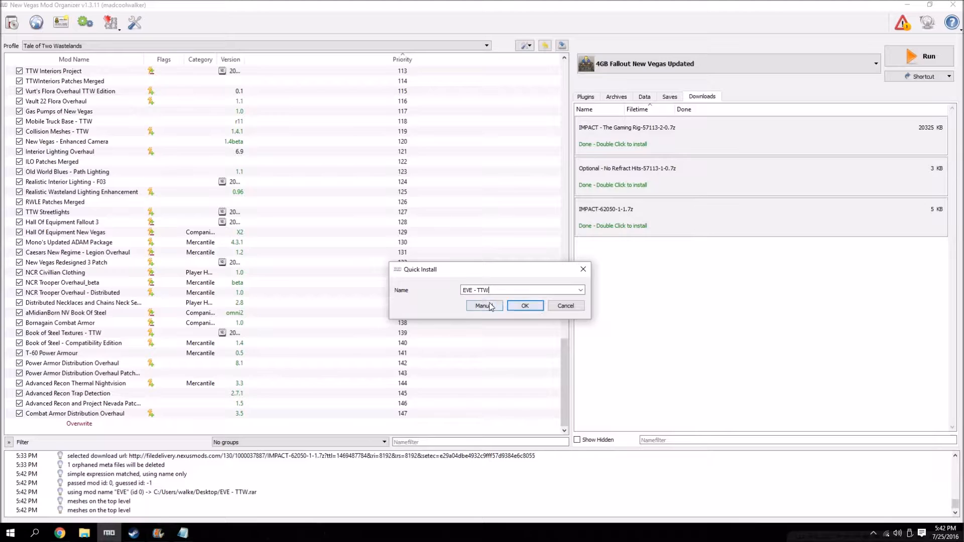
# Set the archive's EVE - TTW folder as the data directory and install the mod.
pyautogui.click(386, 249)
pyautogui.rightClick(490, 251)
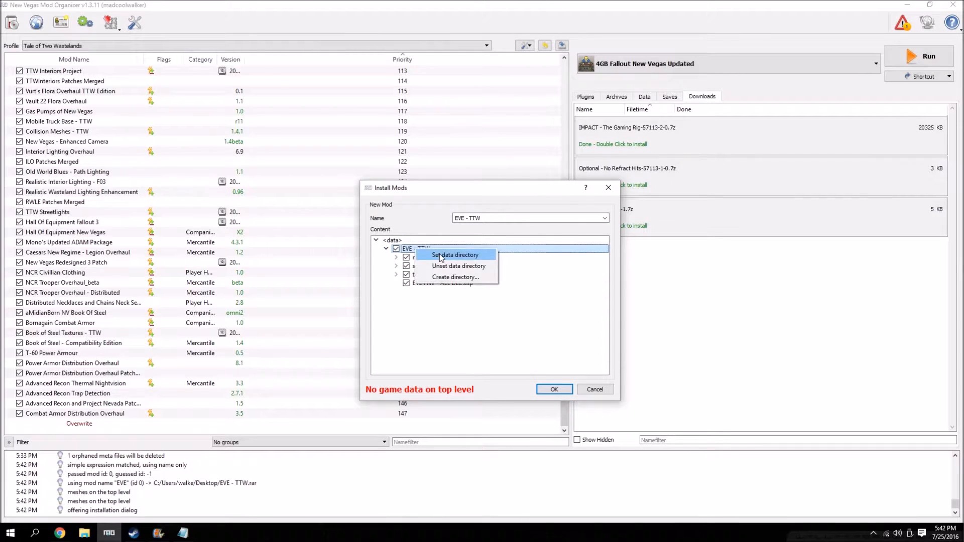
pyautogui.click(505, 255)
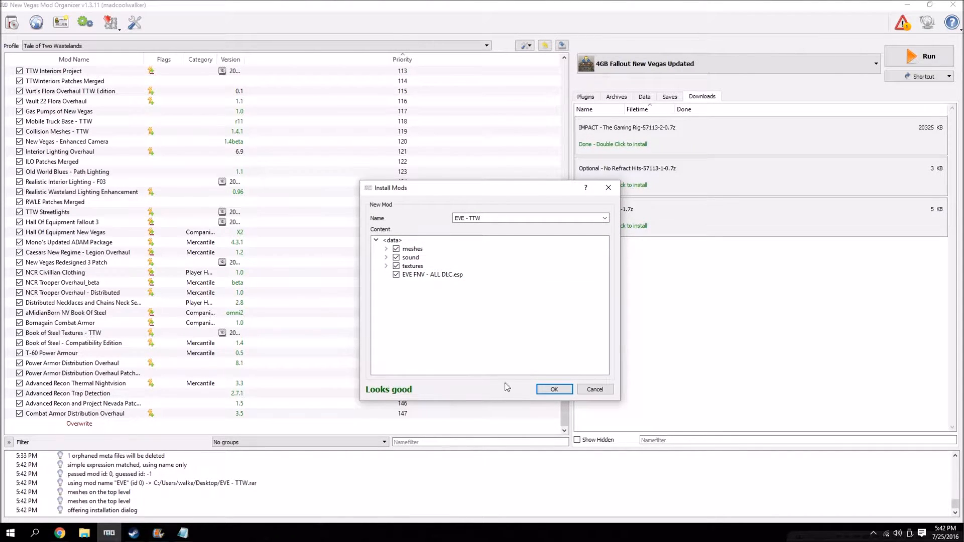
pyautogui.click(553, 389)
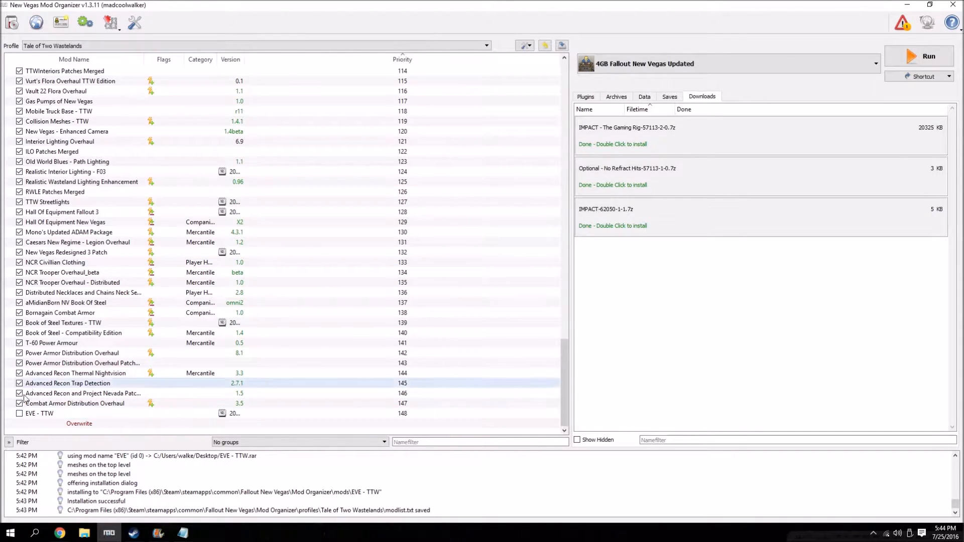
# Manually install IMPACT - The Gaming Rig with IMPACT - TheGamingRig as data directory, excluding the char bullet wounds, epic screens and info.txt.
pyautogui.doubleClick(641, 132)
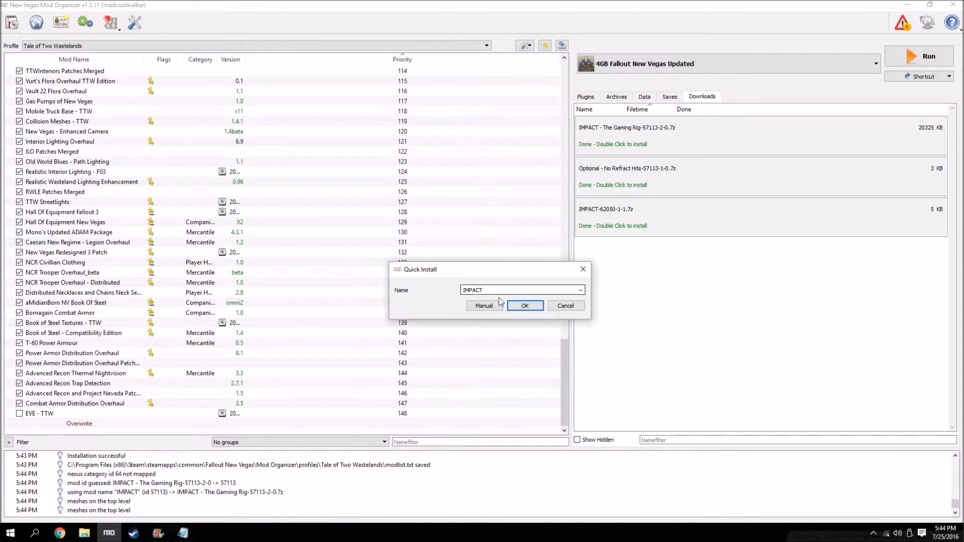
pyautogui.click(581, 290)
pyautogui.click(580, 290)
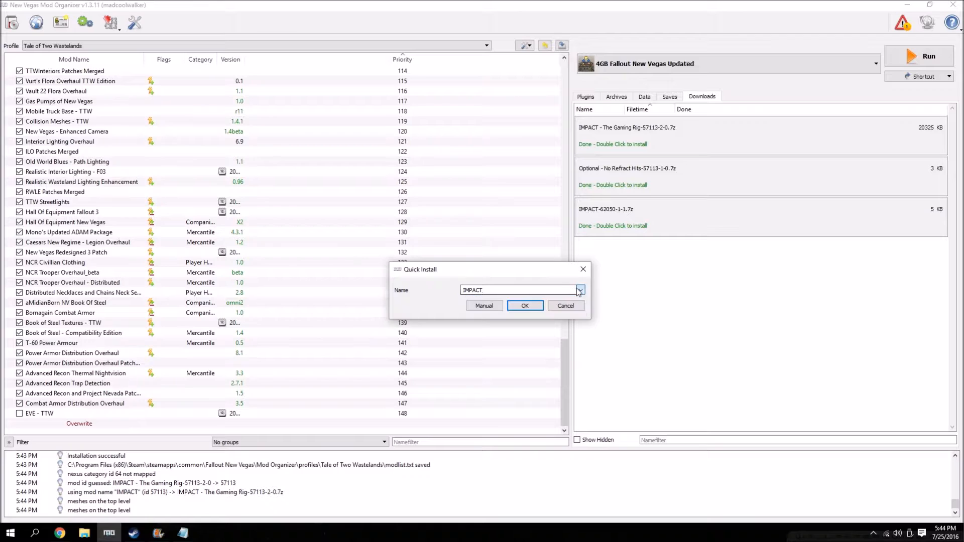
pyautogui.click(485, 306)
pyautogui.click(396, 249)
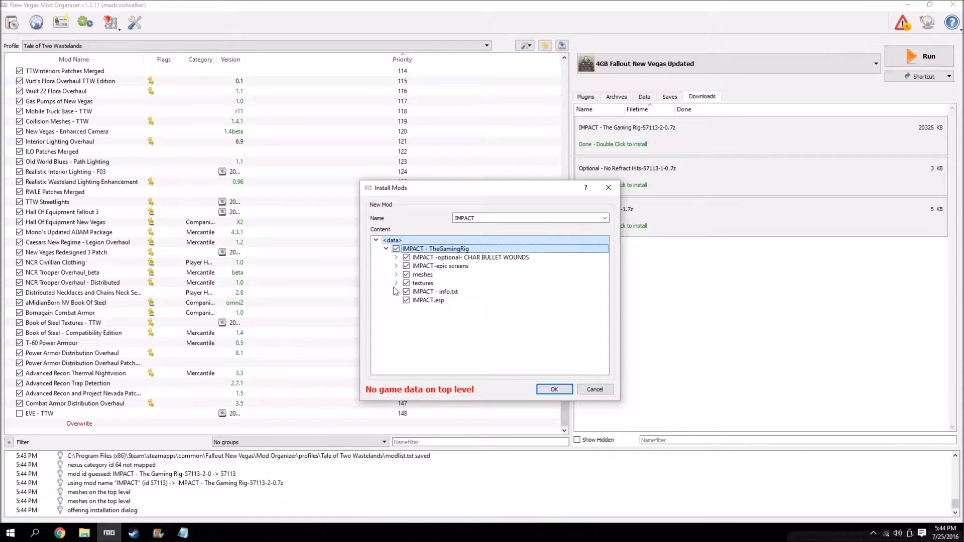
pyautogui.rightClick(416, 250)
pyautogui.click(438, 254)
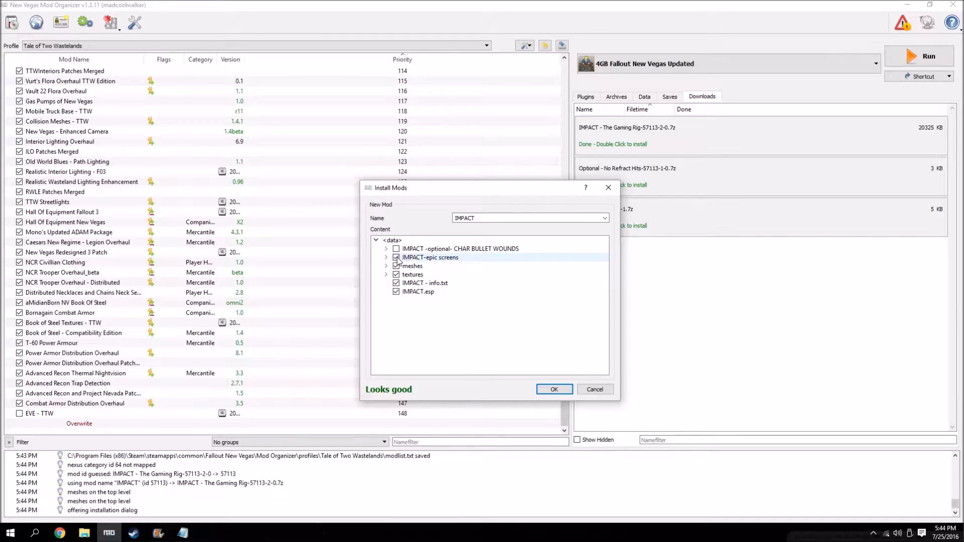
pyautogui.click(397, 258)
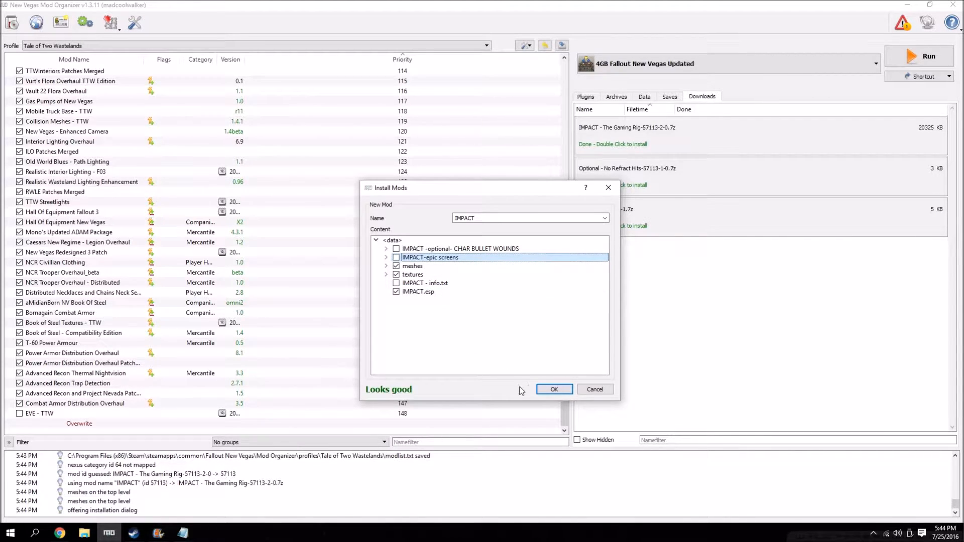
pyautogui.click(551, 390)
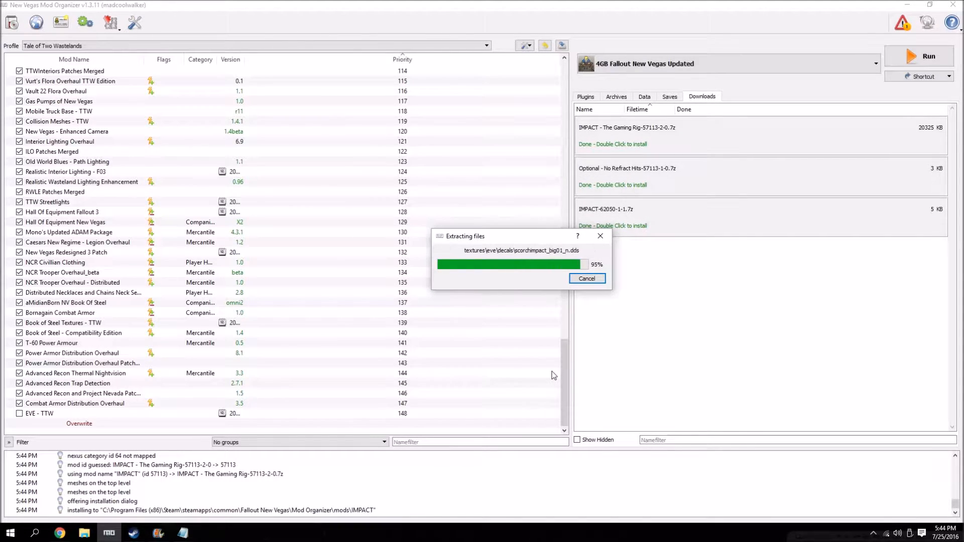
# Manually install Optional - No Refract Hits with its top folder as data directory, merging it into the existing IMPACT mod.
pyautogui.doubleClick(631, 175)
pyautogui.click(484, 301)
pyautogui.click(386, 249)
pyautogui.rightClick(410, 249)
pyautogui.click(432, 256)
pyautogui.click(555, 390)
pyautogui.click(455, 323)
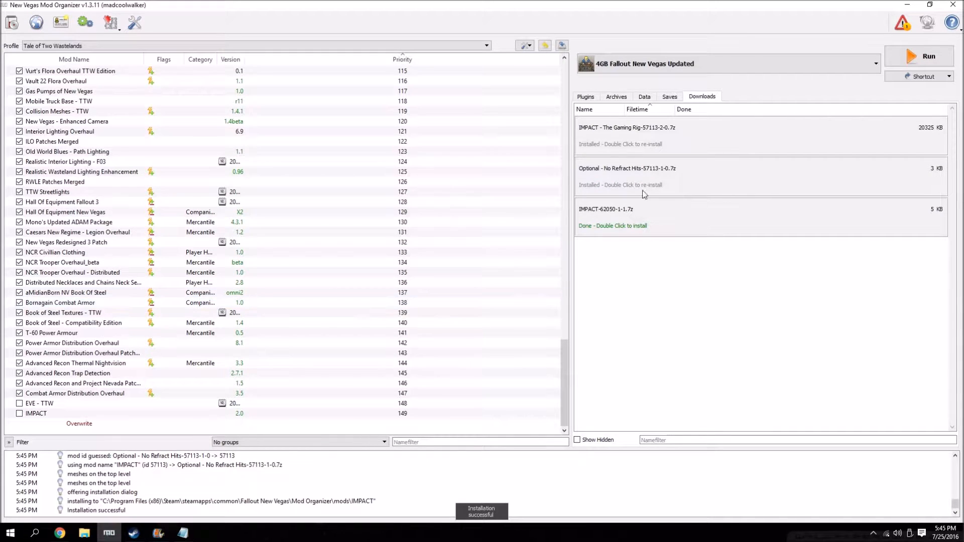
# Manually install IMPACT-62050-1-1.7z under the shortened name IMPACT - Compatibility Edition.
pyautogui.doubleClick(638, 215)
pyautogui.click(480, 274)
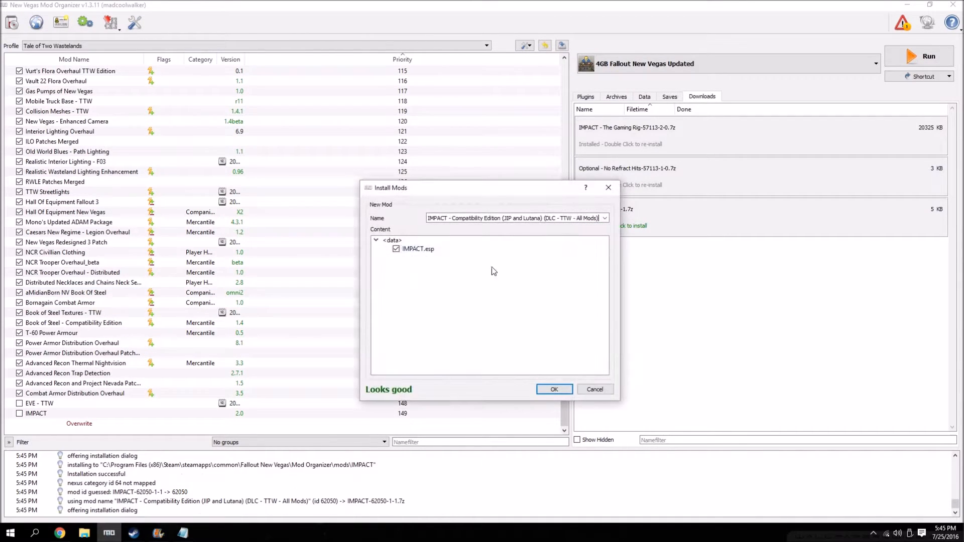
pyautogui.moveTo(502, 217); pyautogui.dragTo(725, 217)
pyautogui.press('BackSpace')
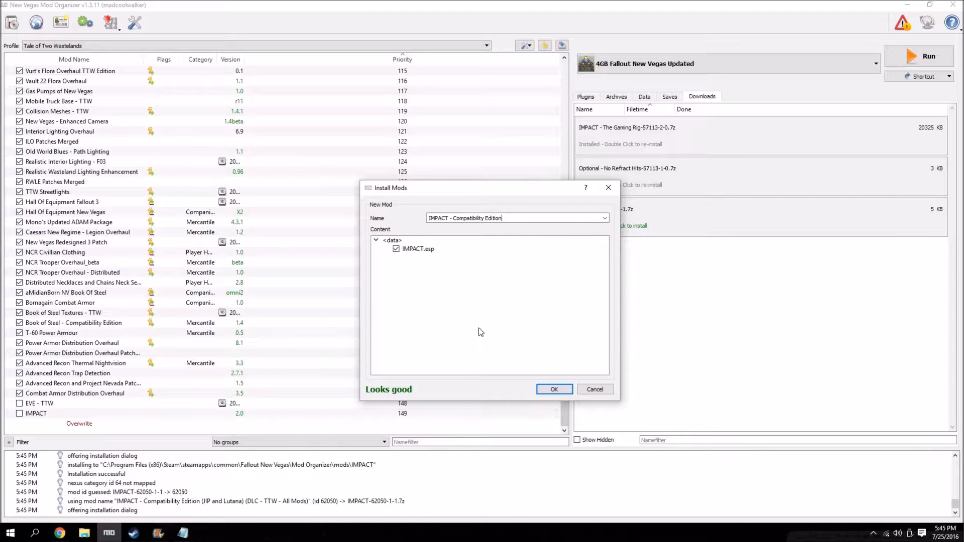
pyautogui.click(548, 390)
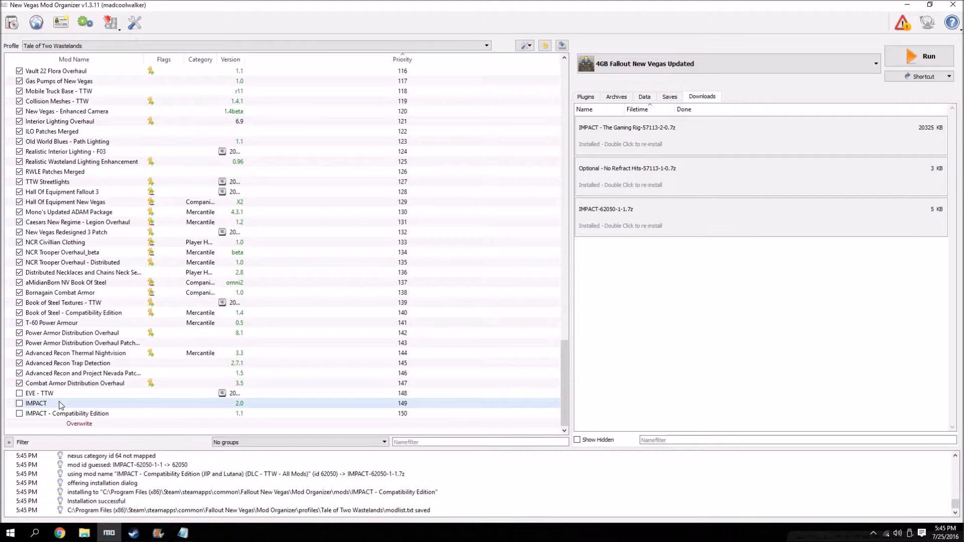
# Move the main IMPACT mod's IMPACT.esp to its optional ESPs, and check the ESPs of IMPACT - Compatibility Edition.
pyautogui.doubleClick(62, 404)
pyautogui.click(433, 148)
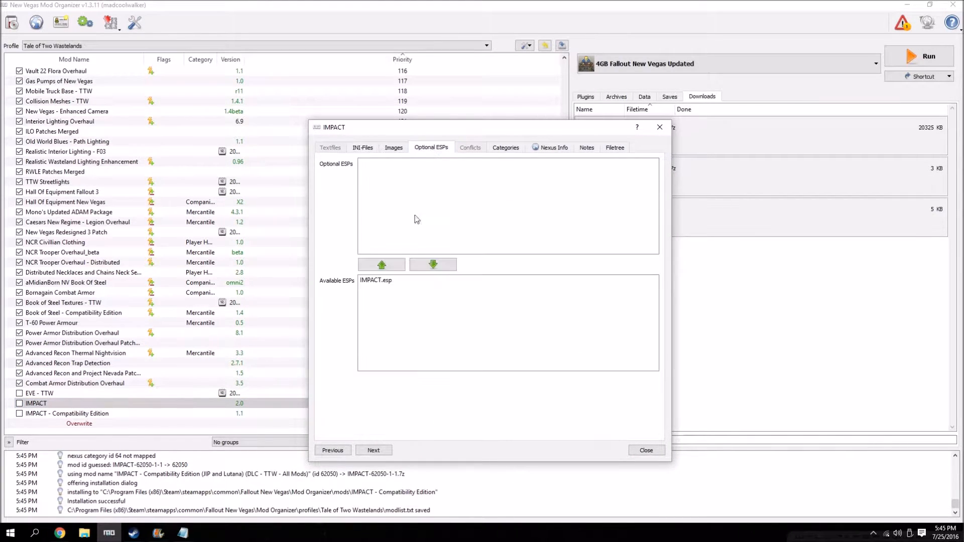
pyautogui.click(381, 280)
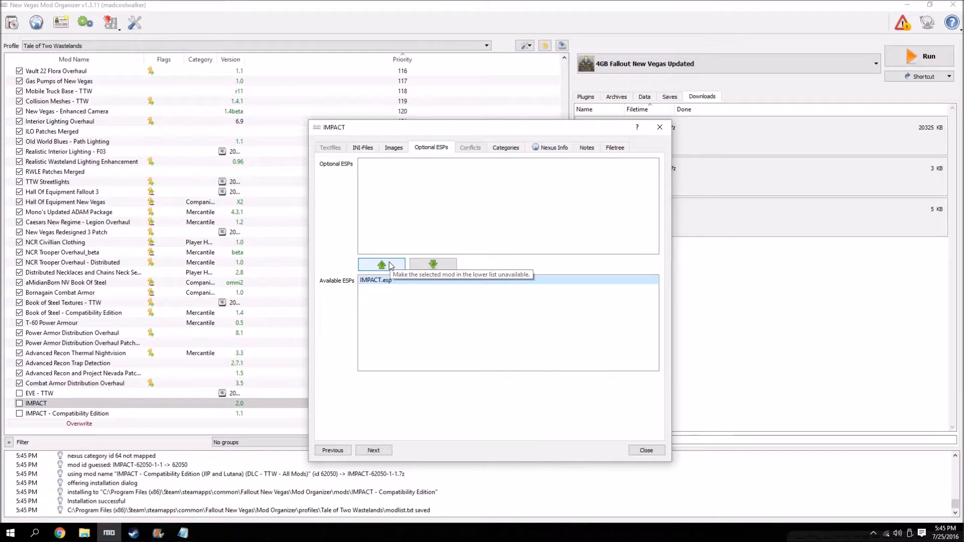
pyautogui.click(390, 266)
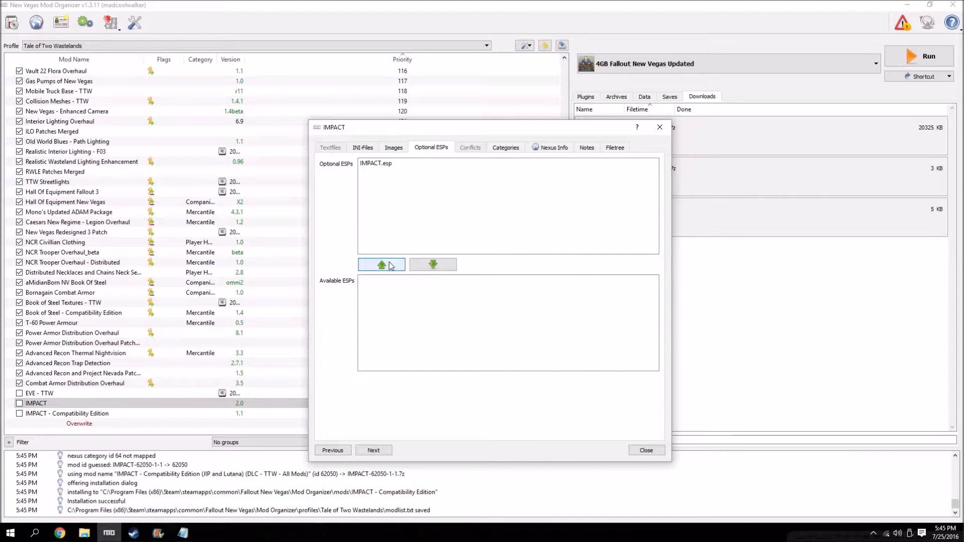
pyautogui.click(646, 451)
pyautogui.doubleClick(502, 413)
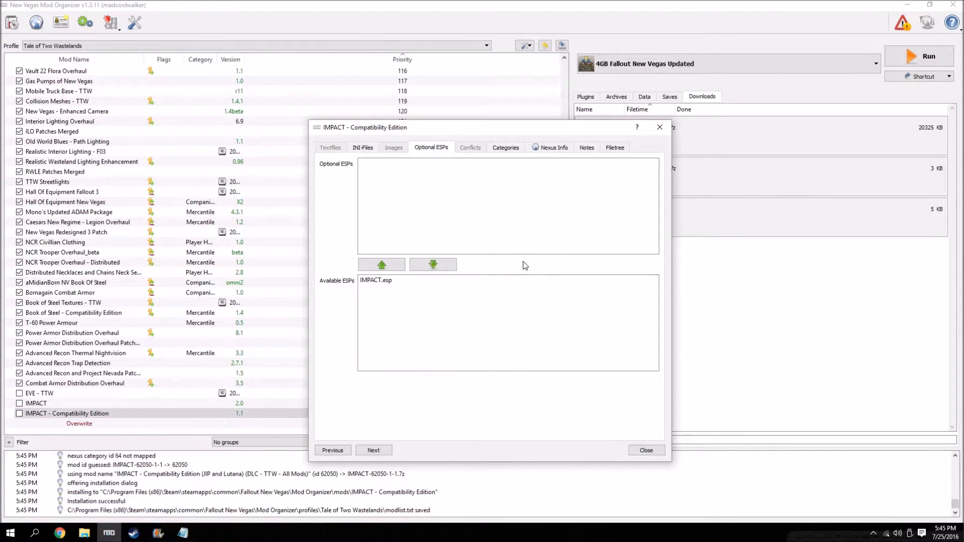
pyautogui.click(657, 451)
# Clear the three installed IMPACT archives from the downloads list.
pyautogui.rightClick(629, 136)
pyautogui.click(652, 165)
pyautogui.rightClick(627, 127)
pyautogui.click(644, 152)
pyautogui.rightClick(614, 129)
pyautogui.click(644, 152)
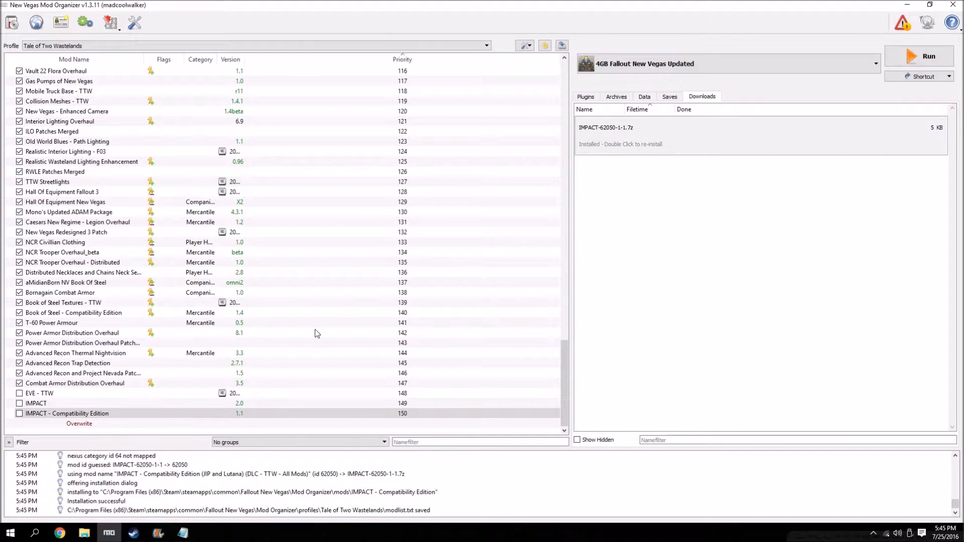
# Enable EVE - TTW, IMPACT and IMPACT - Compatibility Edition, and show the plugin load order.
pyautogui.click(20, 393)
pyautogui.click(19, 414)
pyautogui.click(19, 403)
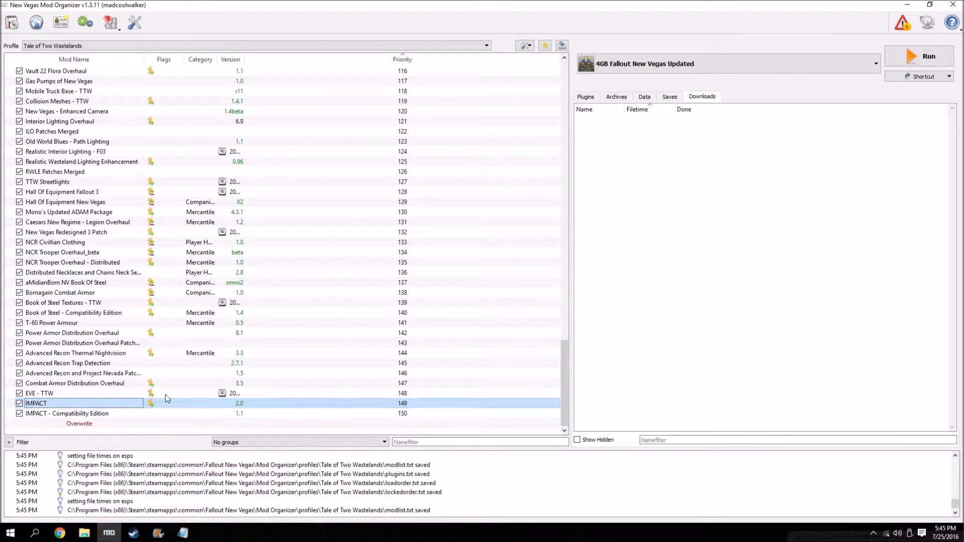
pyautogui.click(586, 97)
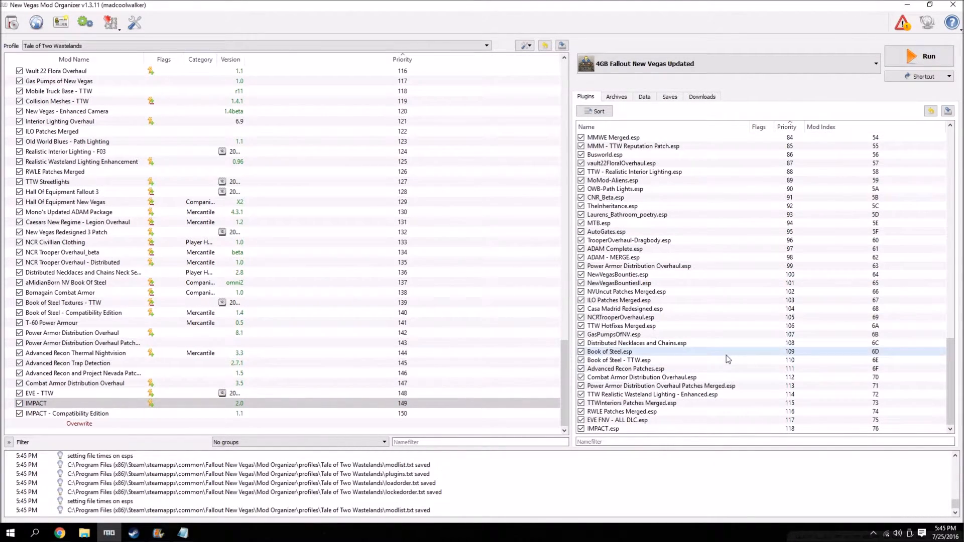
pyautogui.moveTo(728, 360)
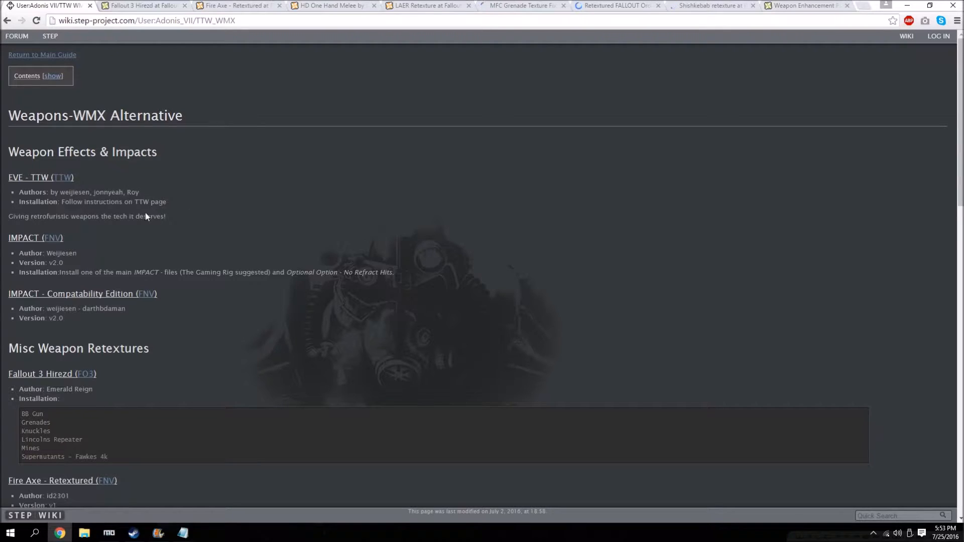
# Review the Misc Weapon Retextures entries and their installation notes in the Weapons-WMX Alternative guide on the STEP wiki.
pyautogui.scroll(-3, 113, 163)
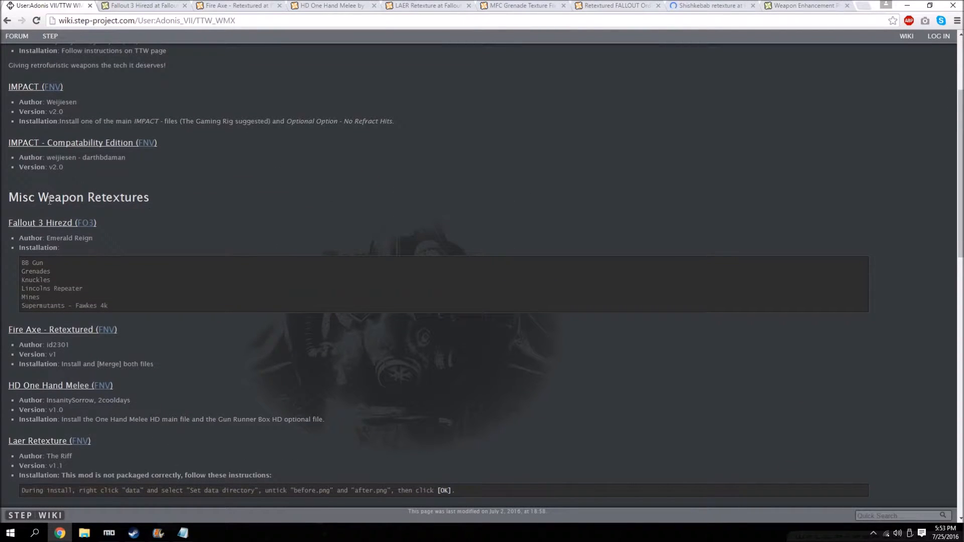
pyautogui.scroll(-2, 189, 269)
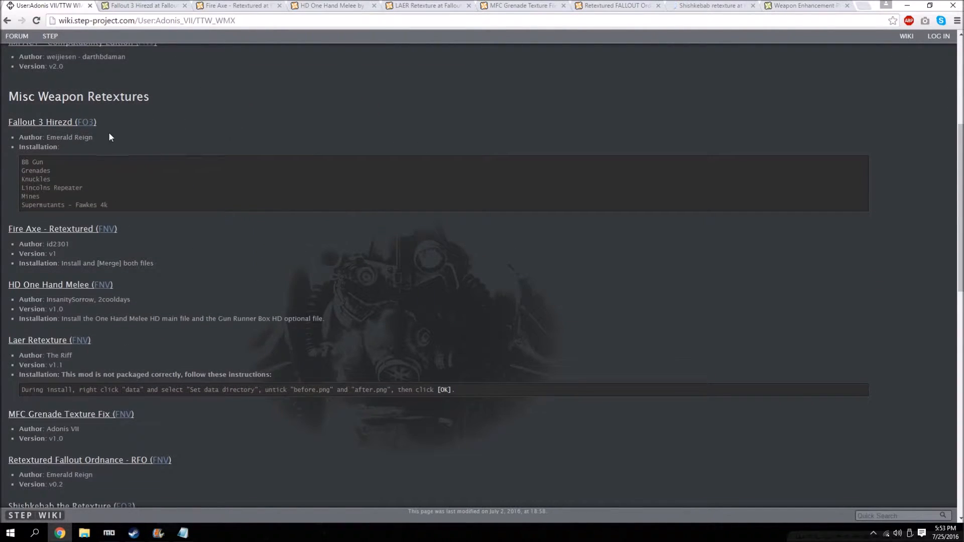
pyautogui.scroll(5, 71, 67)
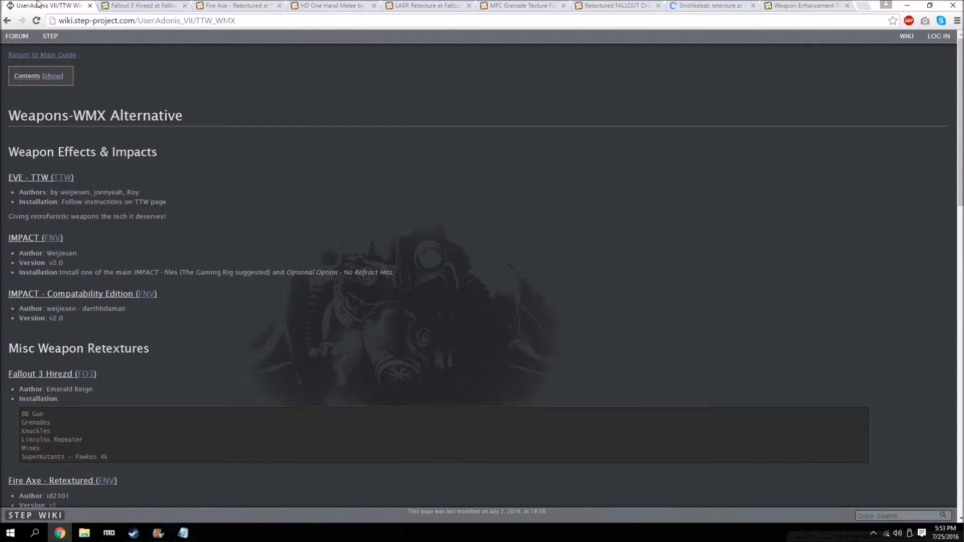
pyautogui.scroll(-2, 101, 40)
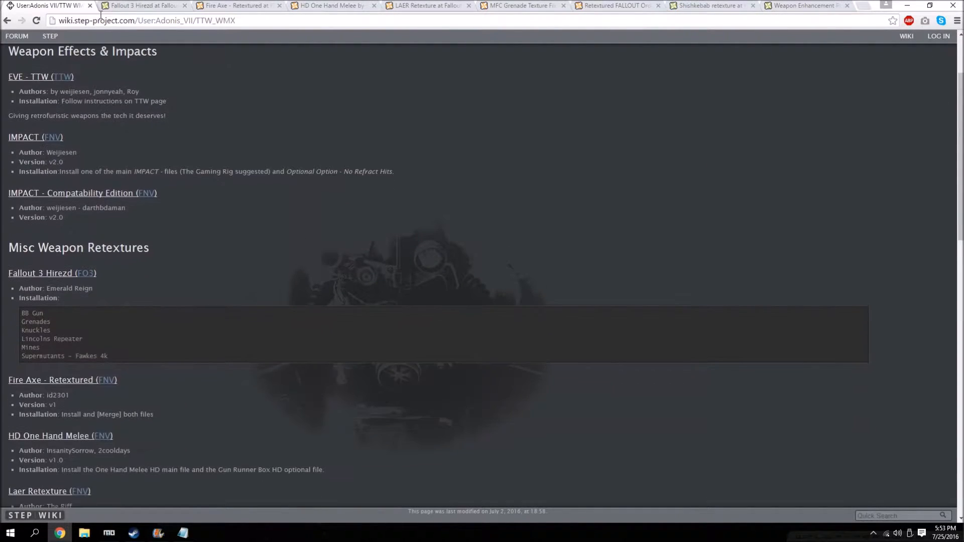
pyautogui.scroll(-2, 98, 130)
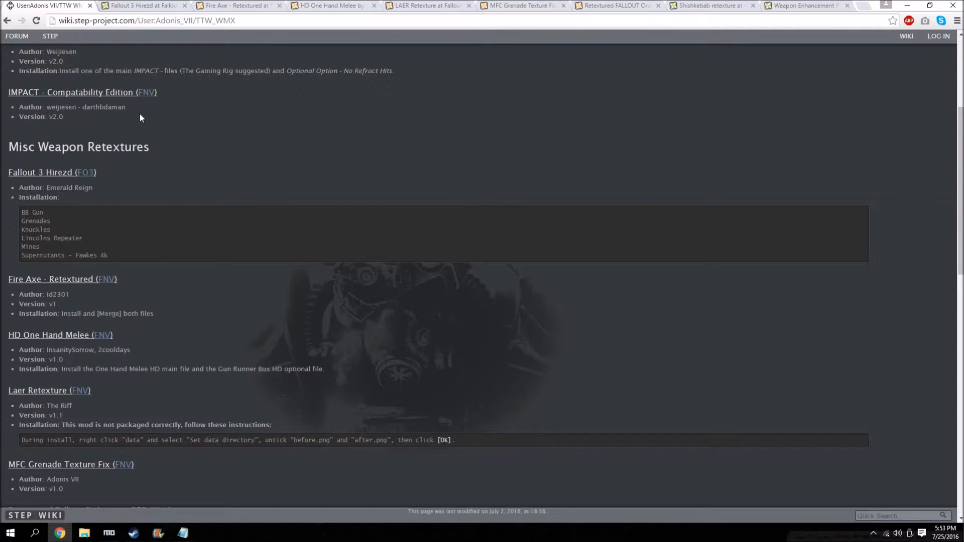
# Check which Fallout 3 Hirezd files the guide's Misc Weapon Retextures section calls for.
pyautogui.scroll(-2, 56, 163)
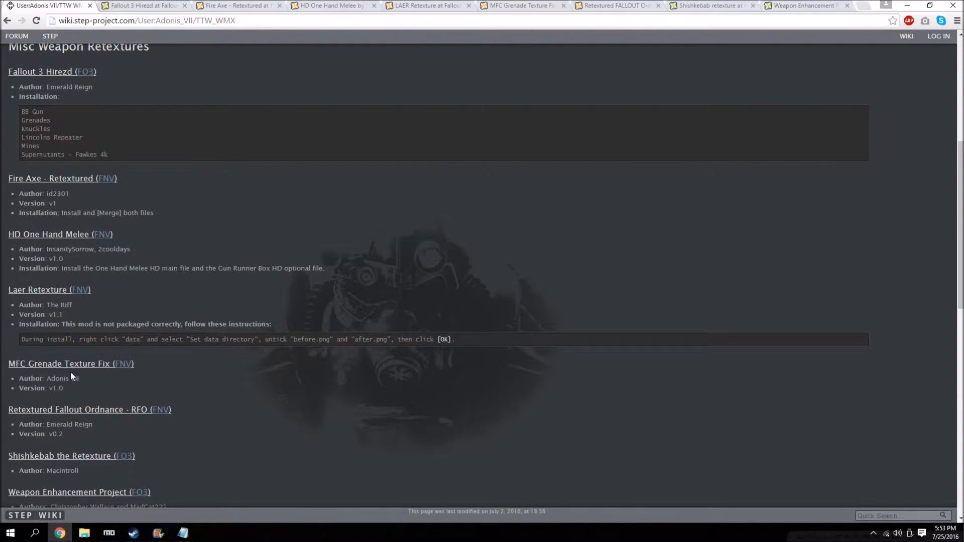
pyautogui.scroll(-13, 71, 374)
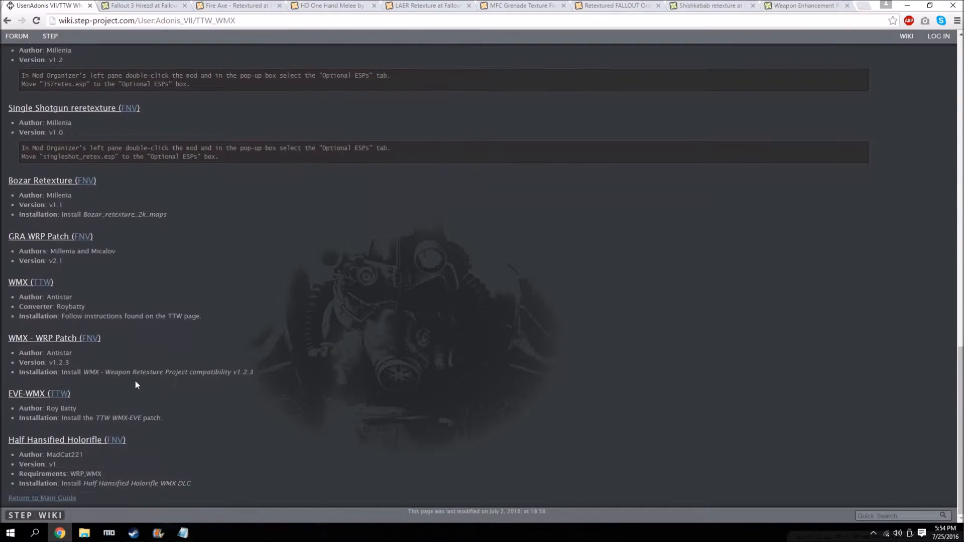
pyautogui.scroll(10, 135, 382)
pyautogui.scroll(5, 134, 335)
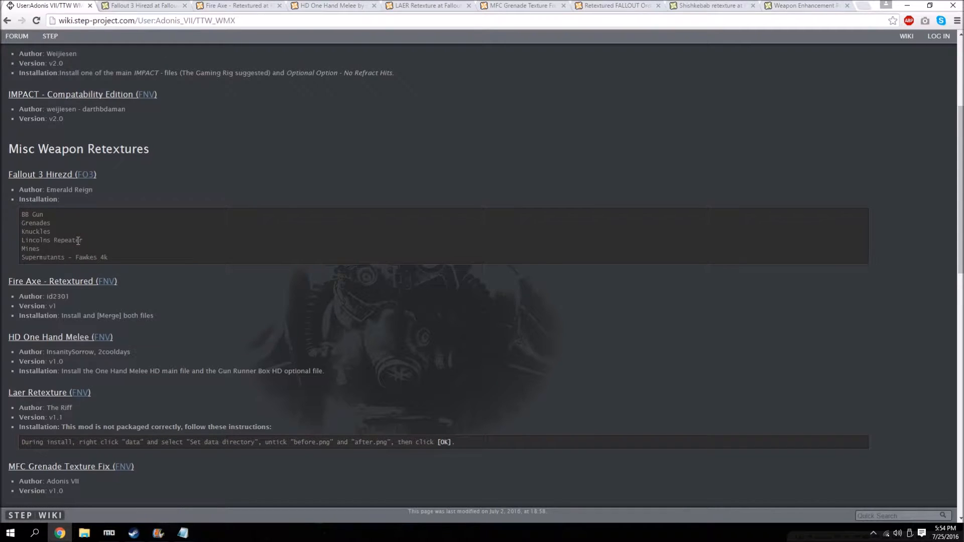
pyautogui.click(147, 5)
pyautogui.click(45, 5)
pyautogui.scroll(-1, 59, 288)
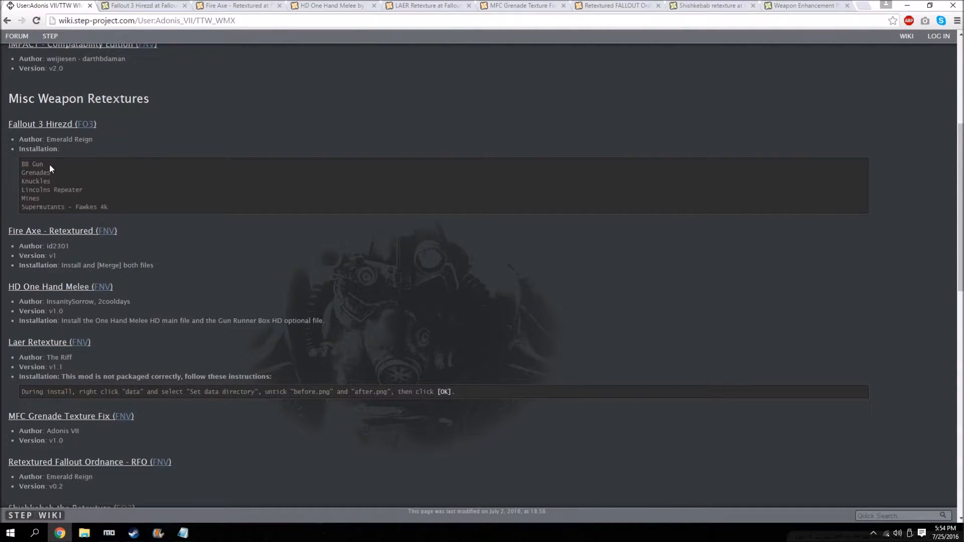
# Show the files of the Fallout 3 Hirezd mod and download the BB Gun main file manually.
pyautogui.click(143, 6)
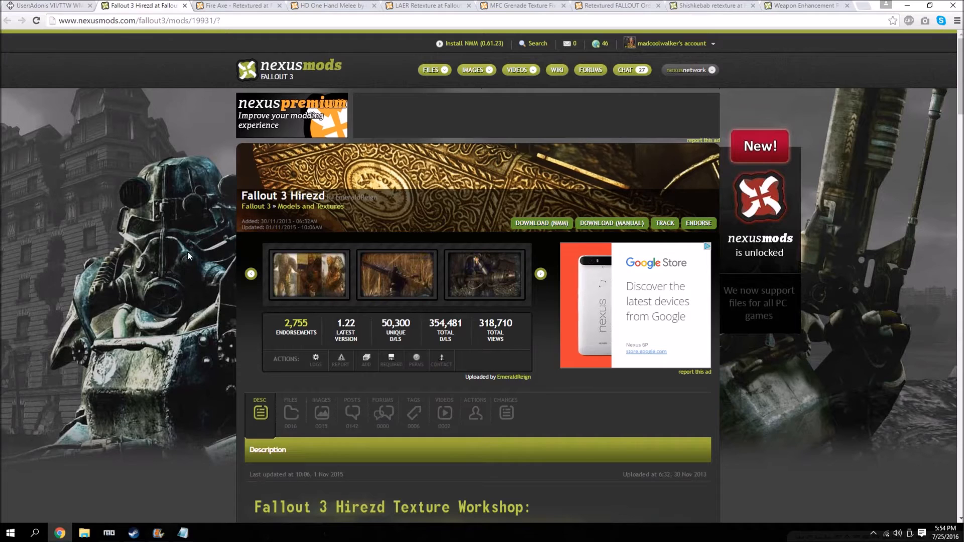
pyautogui.scroll(-2, 165, 215)
pyautogui.click(290, 329)
pyautogui.scroll(-4, 194, 373)
pyautogui.scroll(-1, 194, 372)
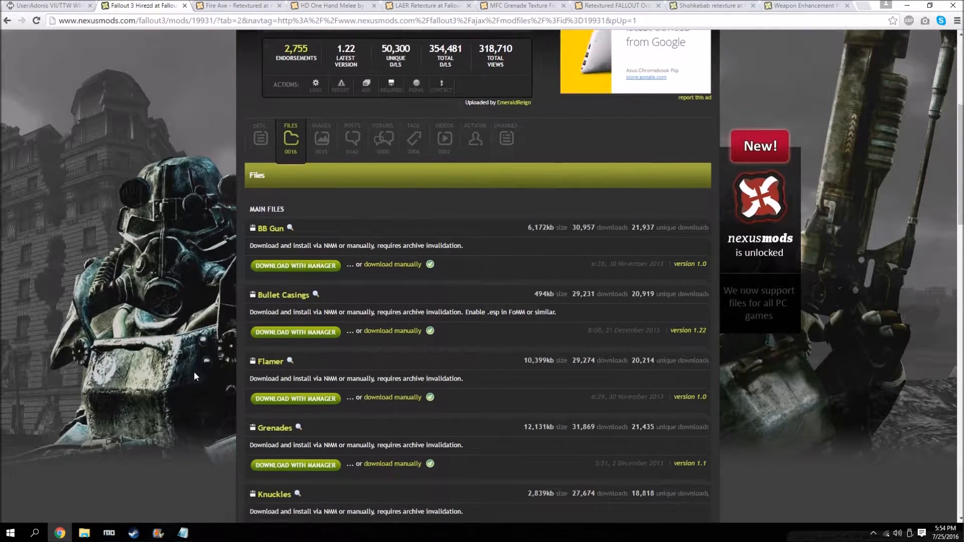
pyautogui.click(403, 220)
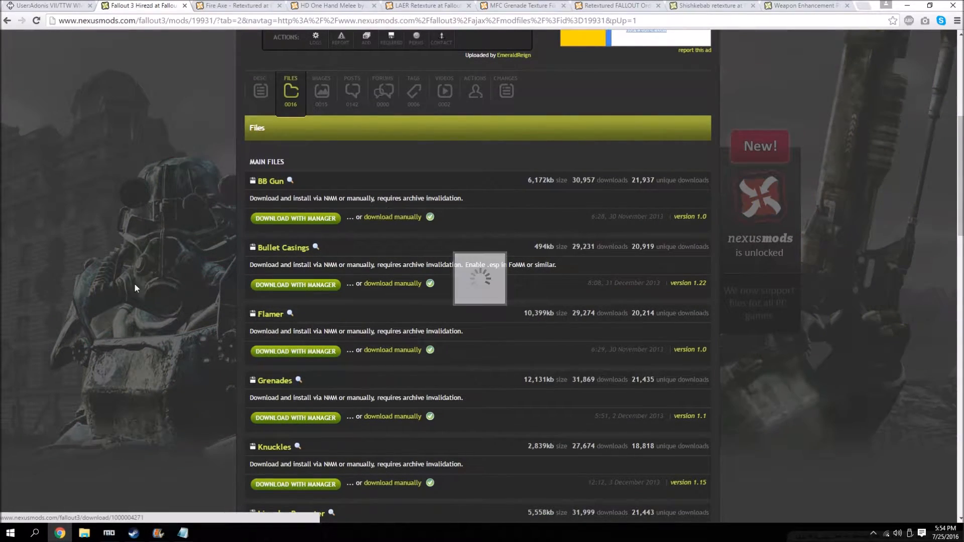
# Download the Grenades and Knuckles main files of Fallout 3 Hirezd manually.
pyautogui.scroll(-2, 143, 303)
pyautogui.click(144, 304)
pyautogui.click(381, 316)
pyautogui.scroll(-2, 173, 262)
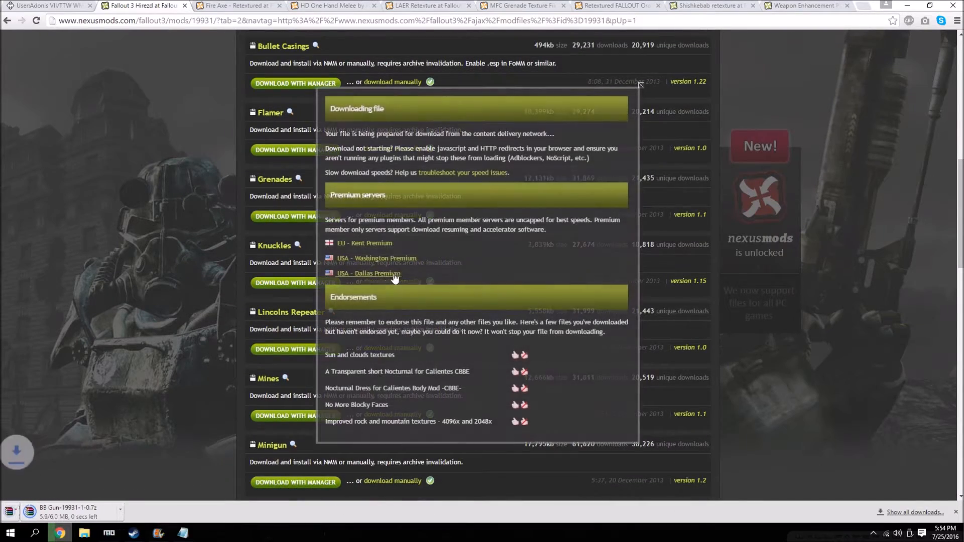
pyautogui.click(395, 277)
pyautogui.click(396, 282)
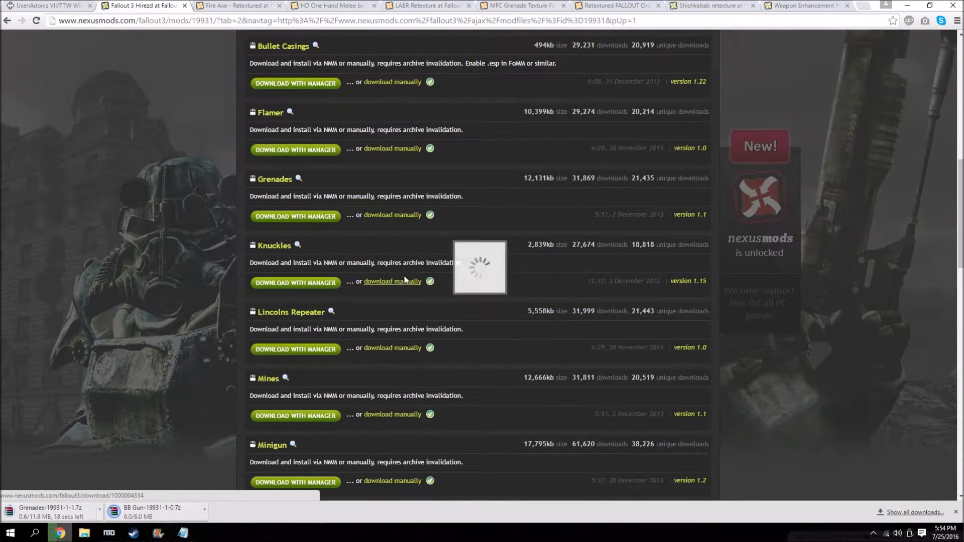
pyautogui.click(132, 268)
# Recheck the guide's Hirezd list, and manually download the Lincolns Repeater and Mines main files.
pyautogui.scroll(-1, 134, 269)
pyautogui.scroll(-1, 134, 269)
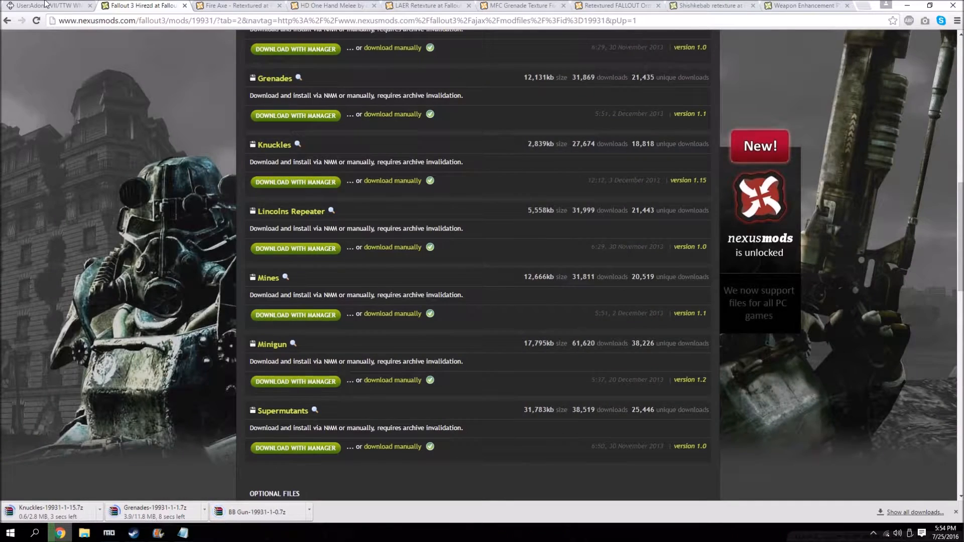
pyautogui.click(47, 5)
pyautogui.click(110, 7)
pyautogui.scroll(-2, 211, 241)
pyautogui.click(396, 197)
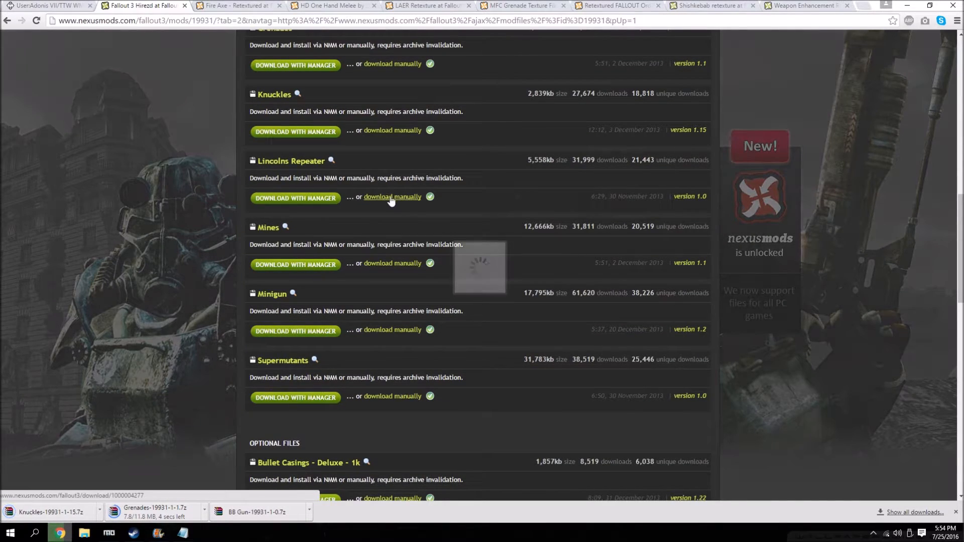
pyautogui.click(119, 302)
pyautogui.scroll(-1, 120, 302)
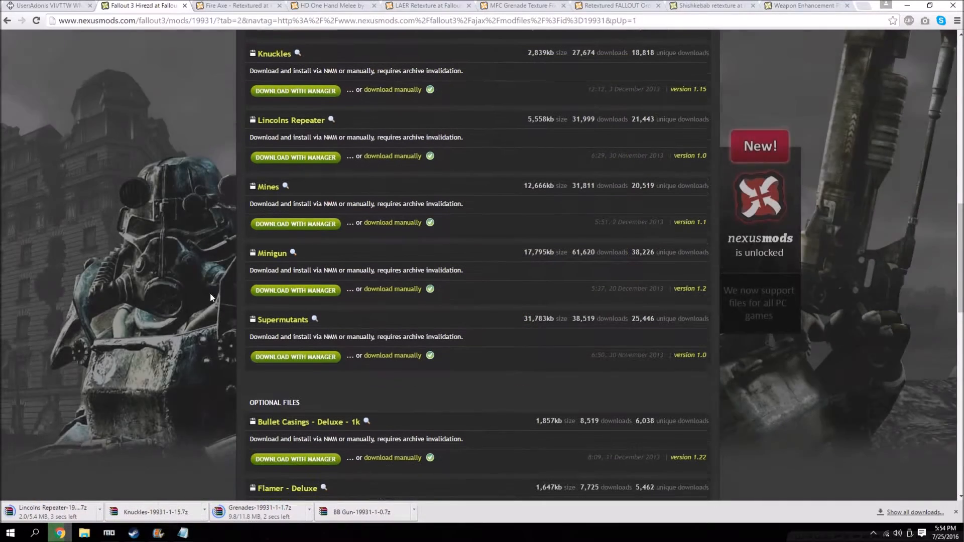
# Compare the optional Supermutants - 4k Fawkes file with the guide's Fallout 3 Hirezd installation list.
pyautogui.scroll(-7, 360, 339)
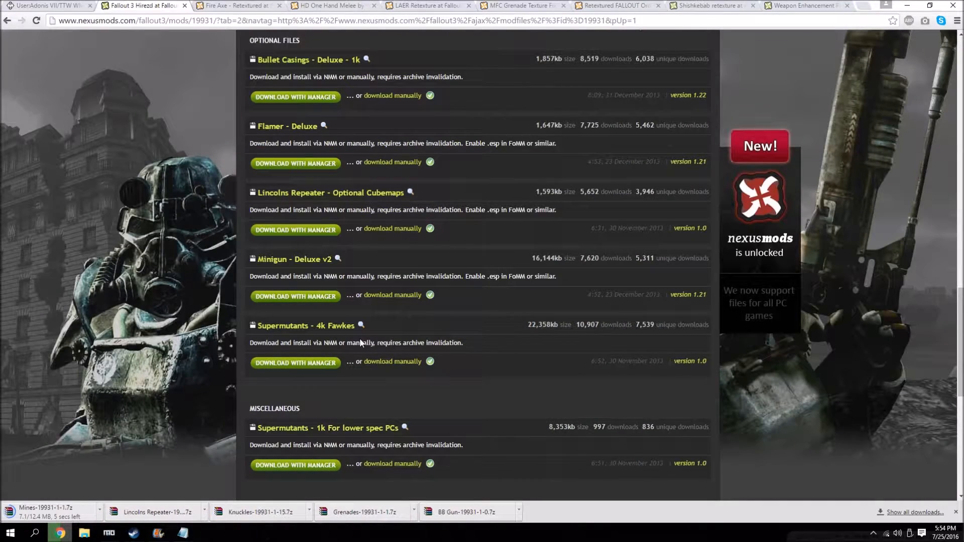
pyautogui.click(57, 6)
pyautogui.click(124, 6)
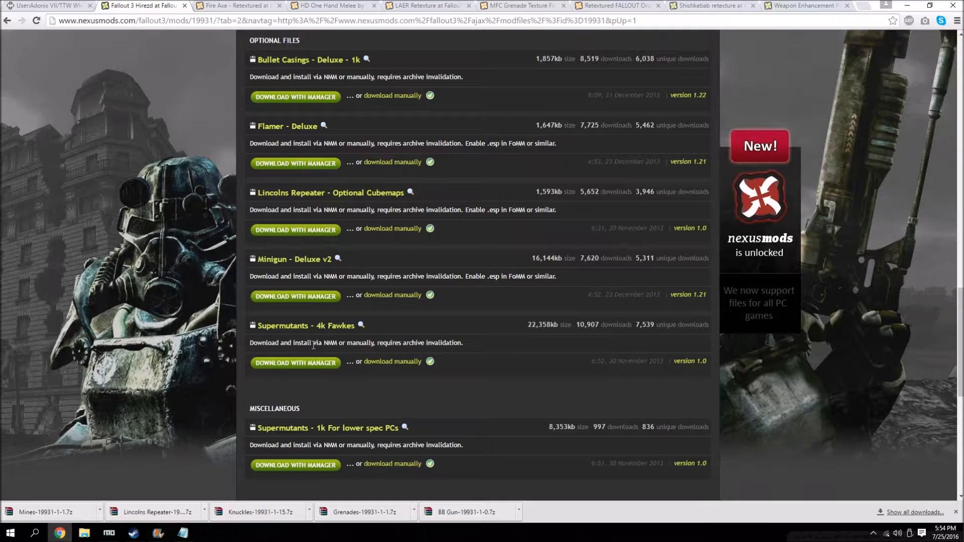
pyautogui.scroll(2, 395, 421)
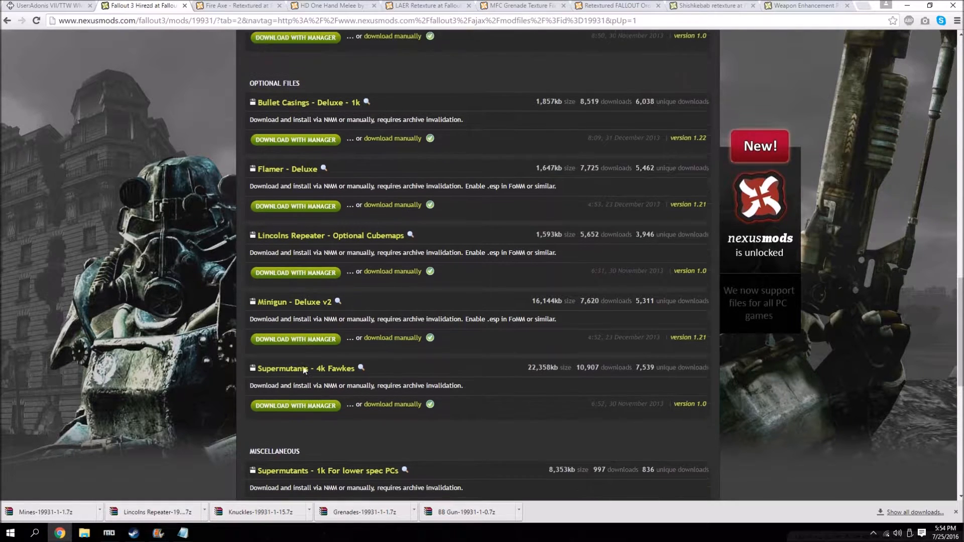
pyautogui.scroll(-2, 352, 372)
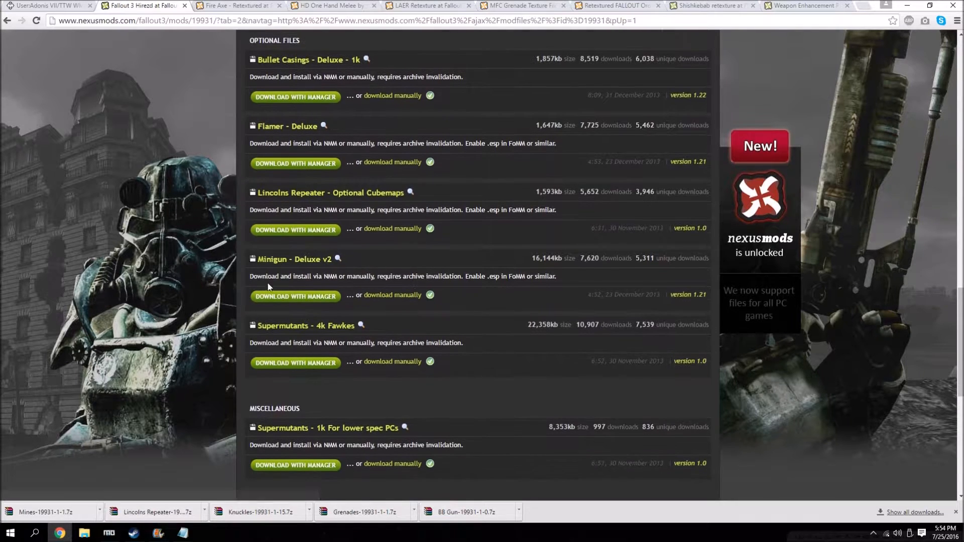
pyautogui.click(39, 5)
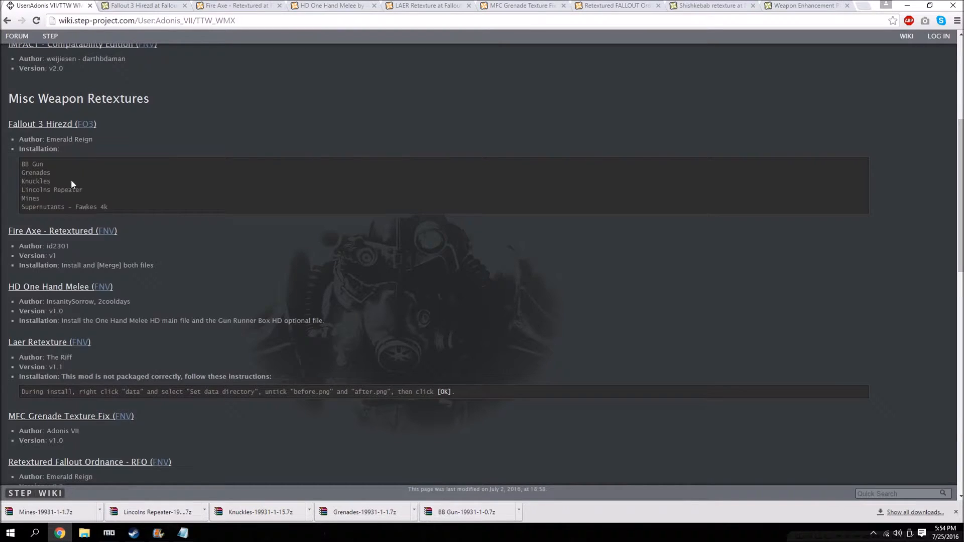
# Download fireAxe_retextured and knock-knock_retextured from the Fire Axe - Retextured page with the mod manager.
pyautogui.click(226, 6)
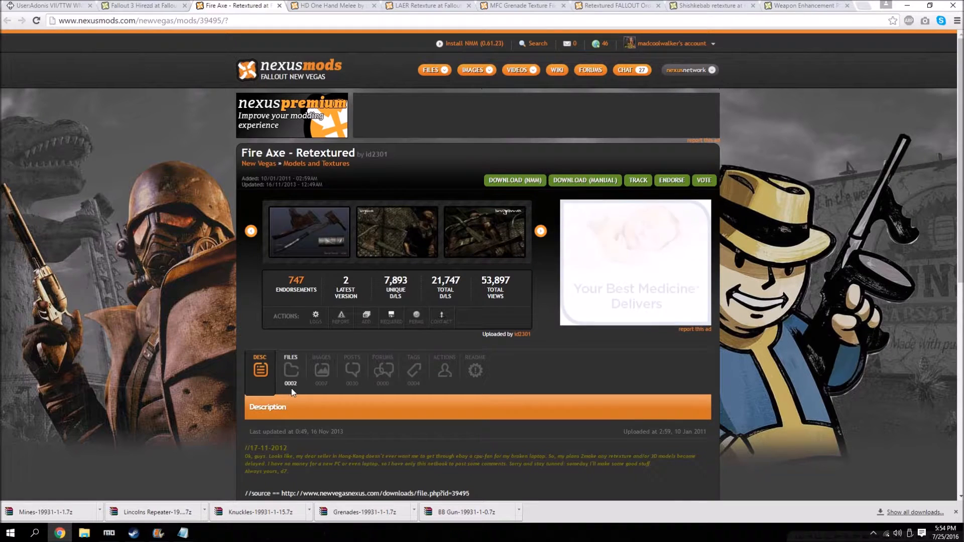
pyautogui.click(291, 374)
pyautogui.scroll(-4, 301, 351)
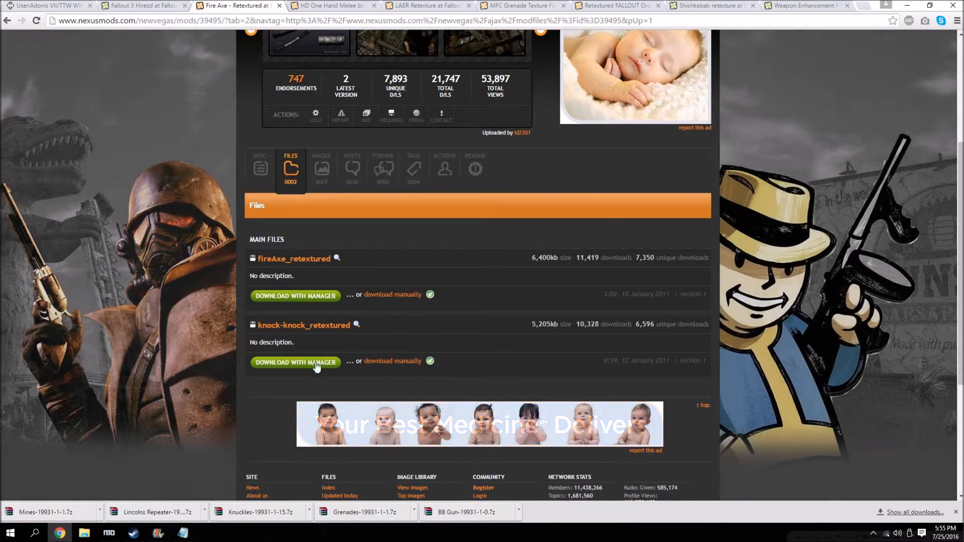
pyautogui.click(310, 368)
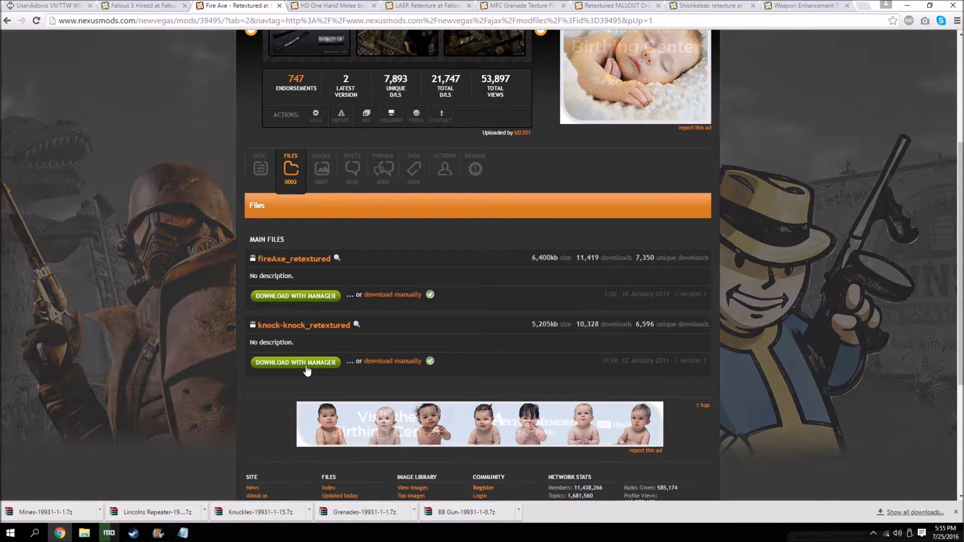
pyautogui.scroll(4, 186, 316)
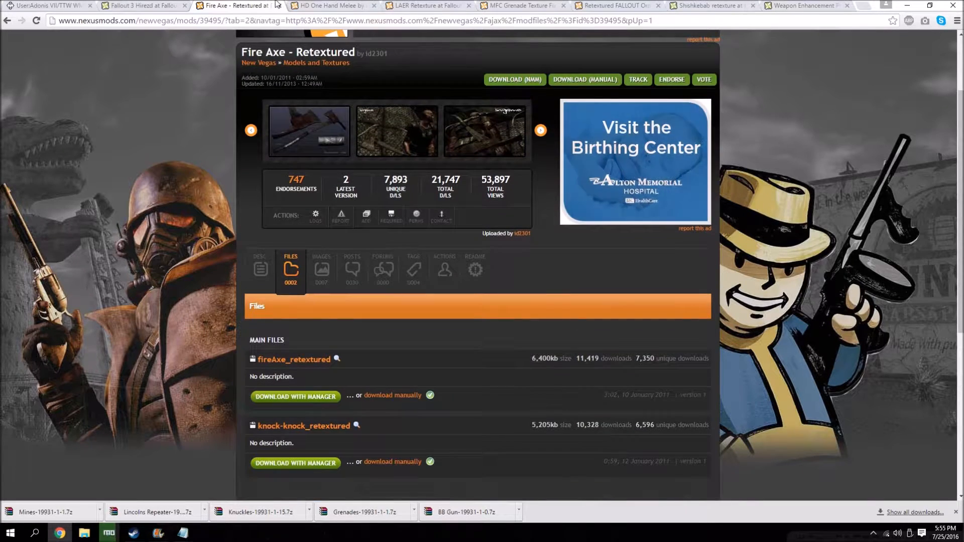
# Download One Hand Melee HD and the optional Gun Runner Box HD from the HD One Hand Melee page with the mod manager.
pyautogui.hotkey('ctrl', 'Tab')
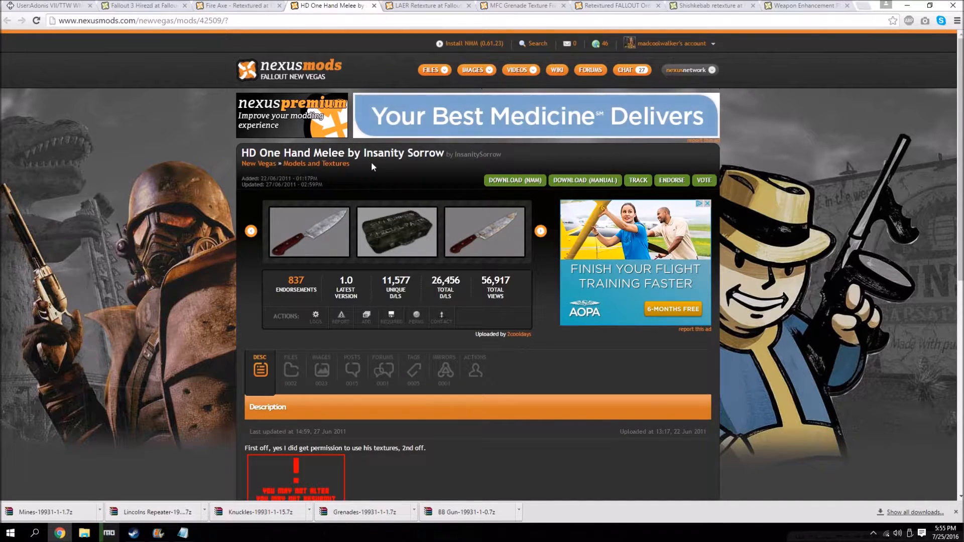
pyautogui.scroll(-3, 302, 227)
pyautogui.click(291, 251)
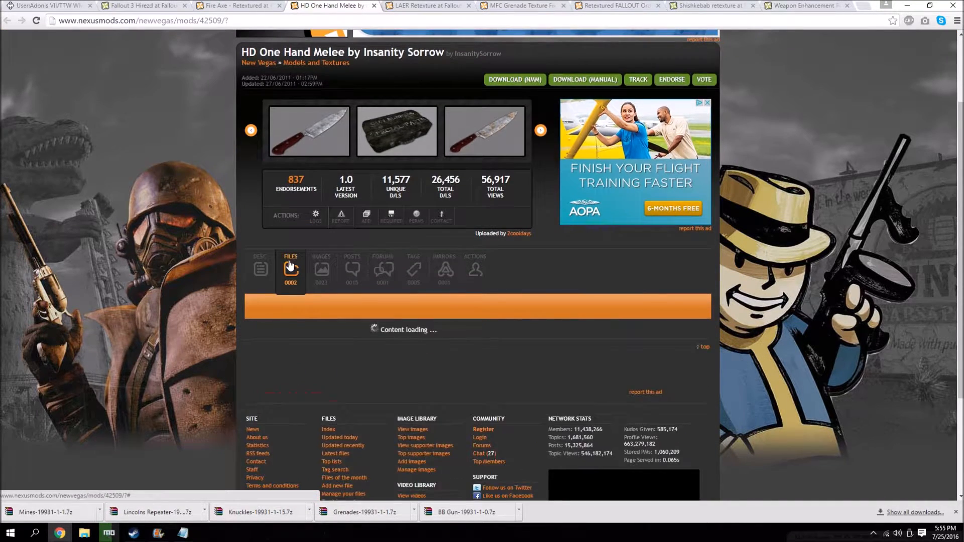
pyautogui.scroll(-2, 290, 281)
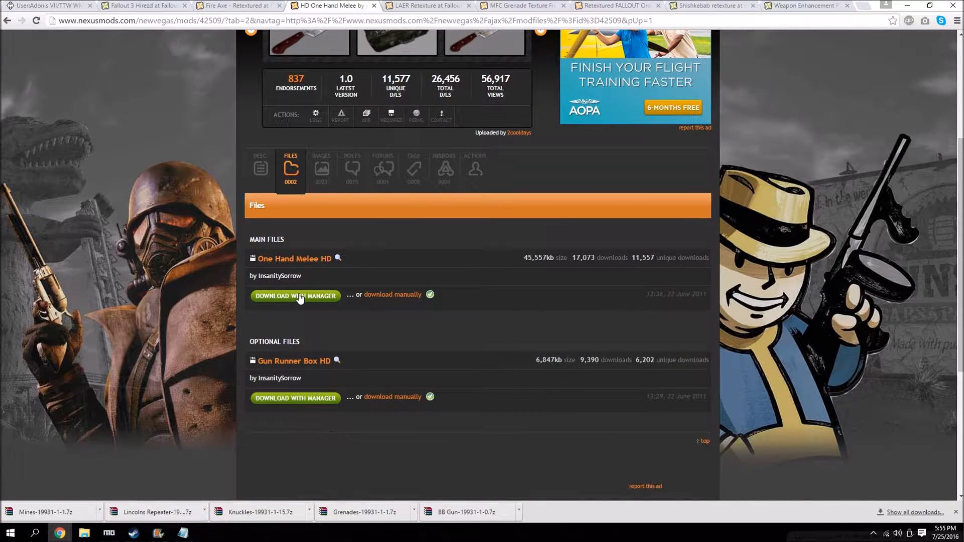
pyautogui.scroll(-2, 299, 299)
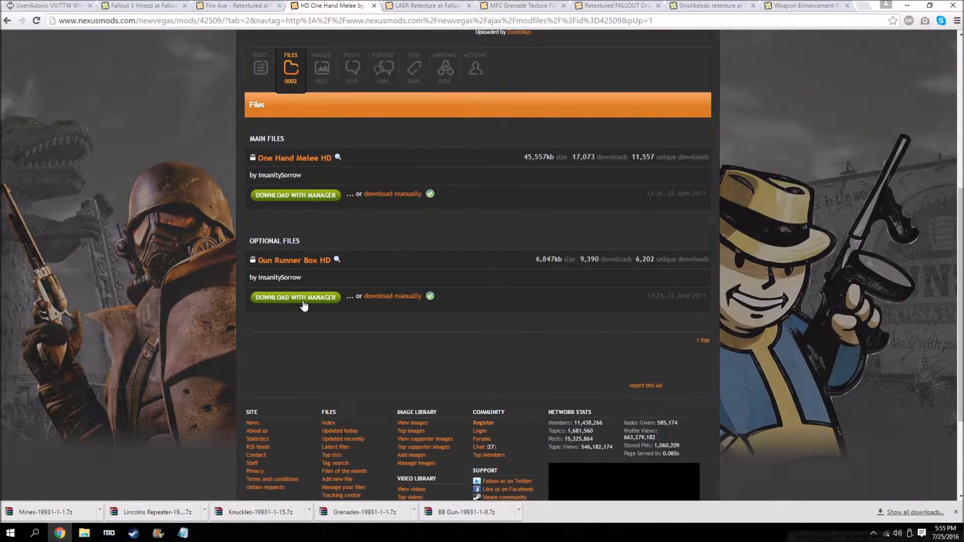
pyautogui.click(304, 300)
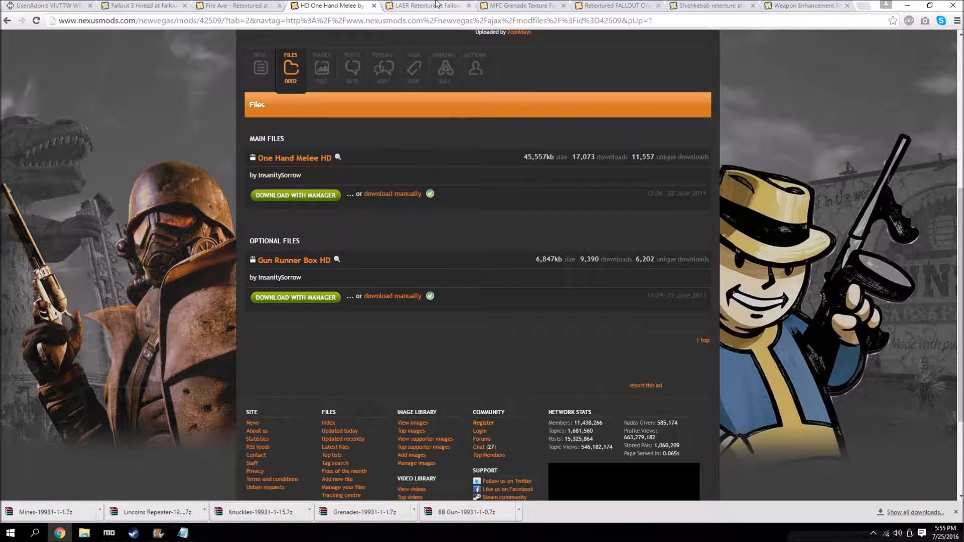
# Download the Main file of the LAER Retexture mod with the mod manager.
pyautogui.click(436, 4)
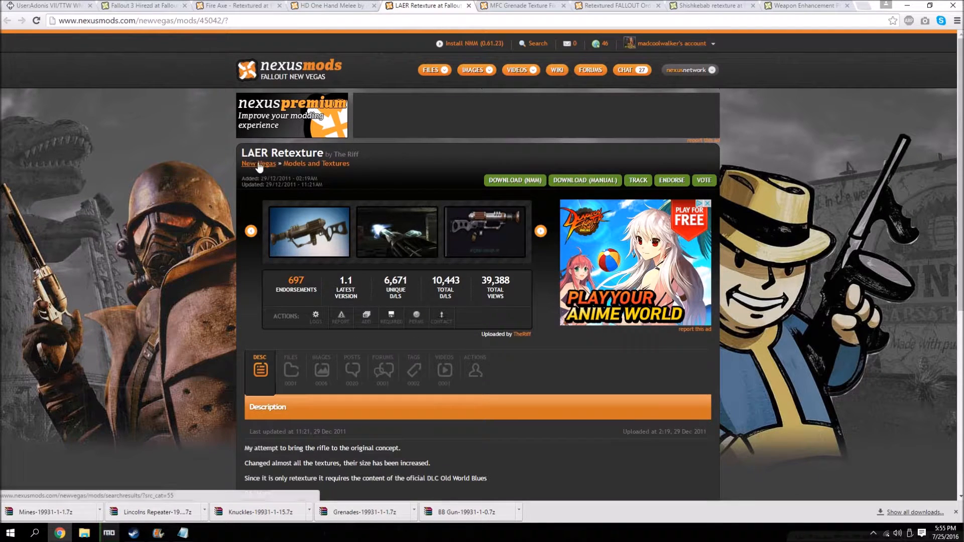
pyautogui.scroll(-2, 312, 279)
pyautogui.click(291, 271)
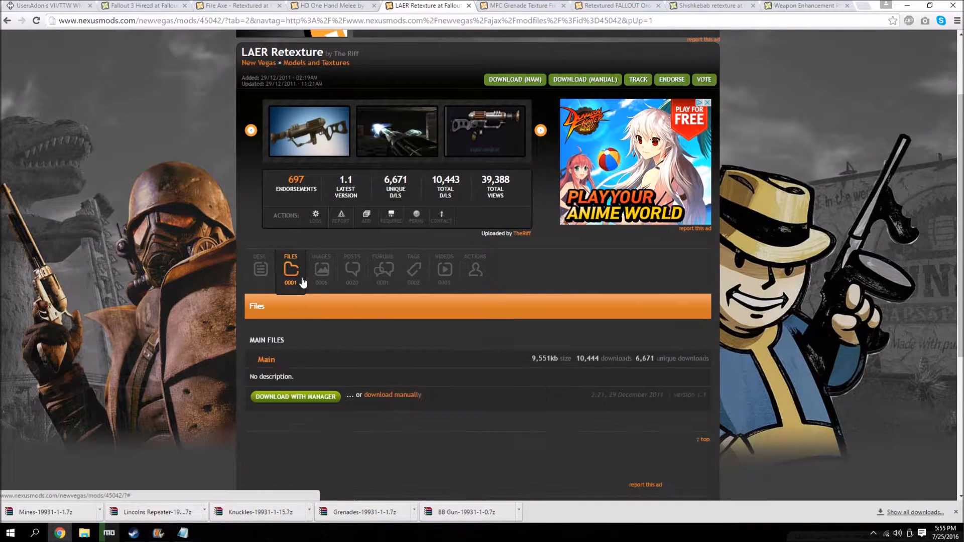
pyautogui.scroll(-2, 317, 288)
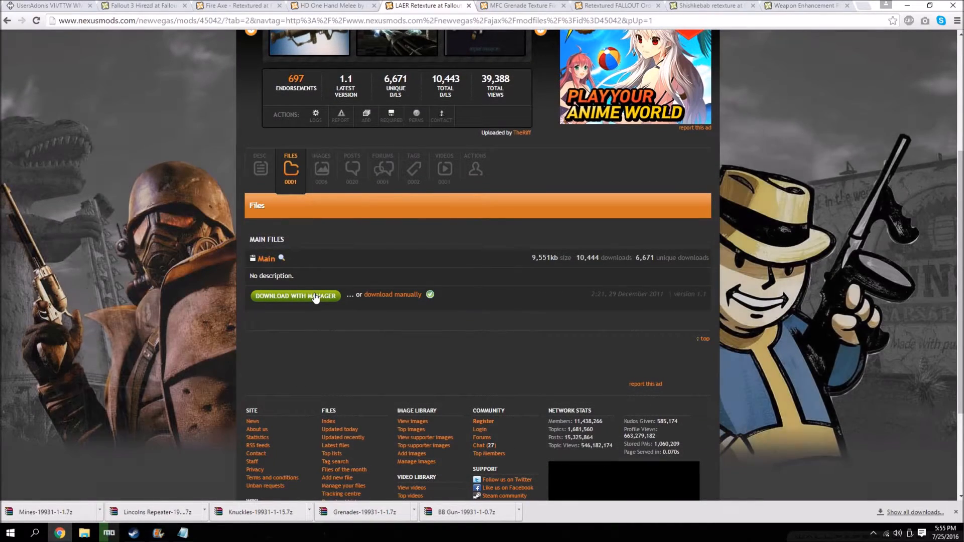
pyautogui.scroll(5, 306, 319)
# Download the MFC Meshes file of MFC Grenade Texture Fix with the mod manager.
pyautogui.hotkey('ctrl', 'Tab')
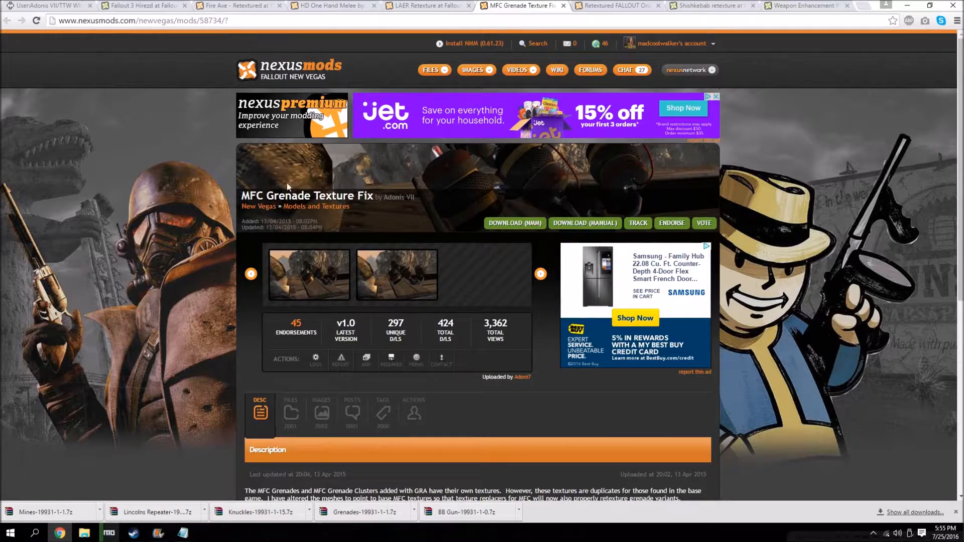
pyautogui.click(324, 285)
pyautogui.click(326, 285)
pyautogui.click(291, 211)
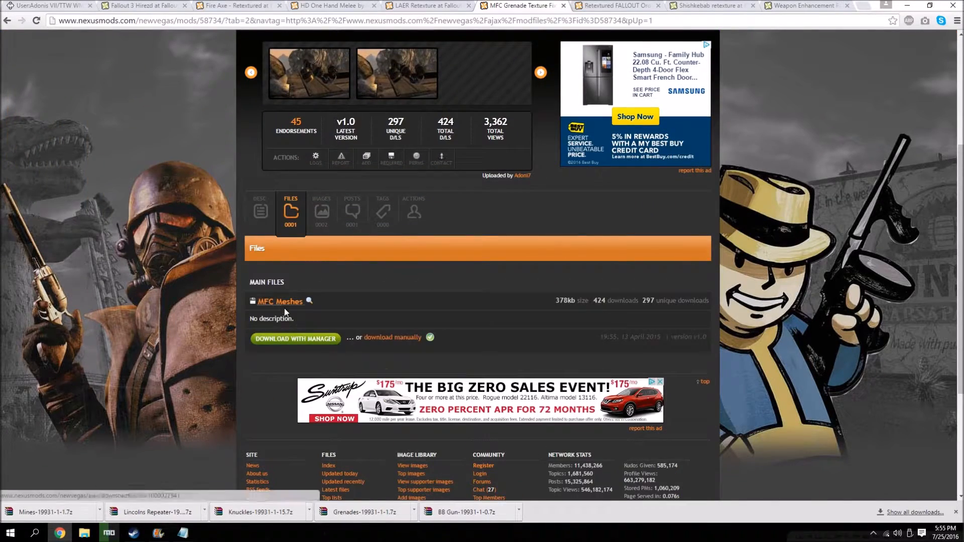
pyautogui.click(308, 339)
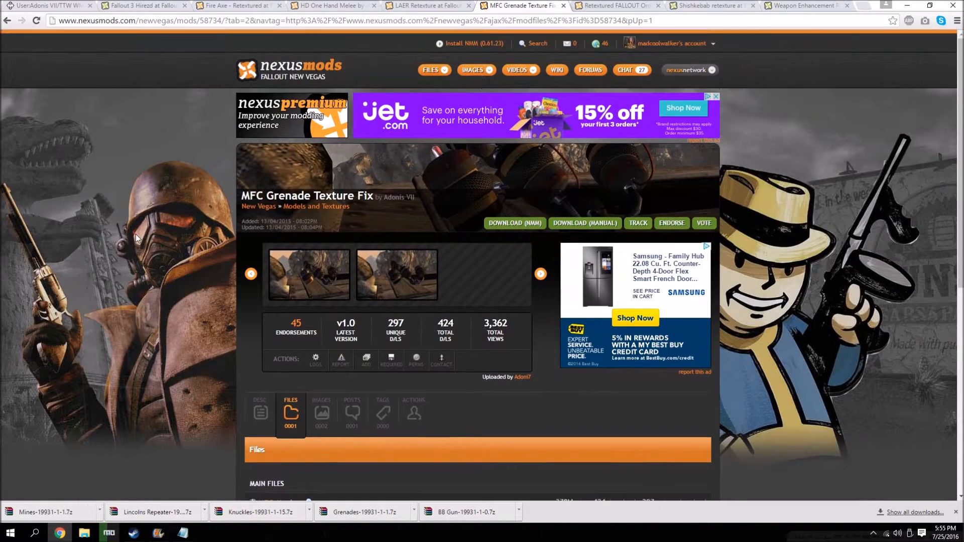
# Download the main file of Retextured FALLOUT Ordnance - RFO with the mod manager.
pyautogui.click(666, 5)
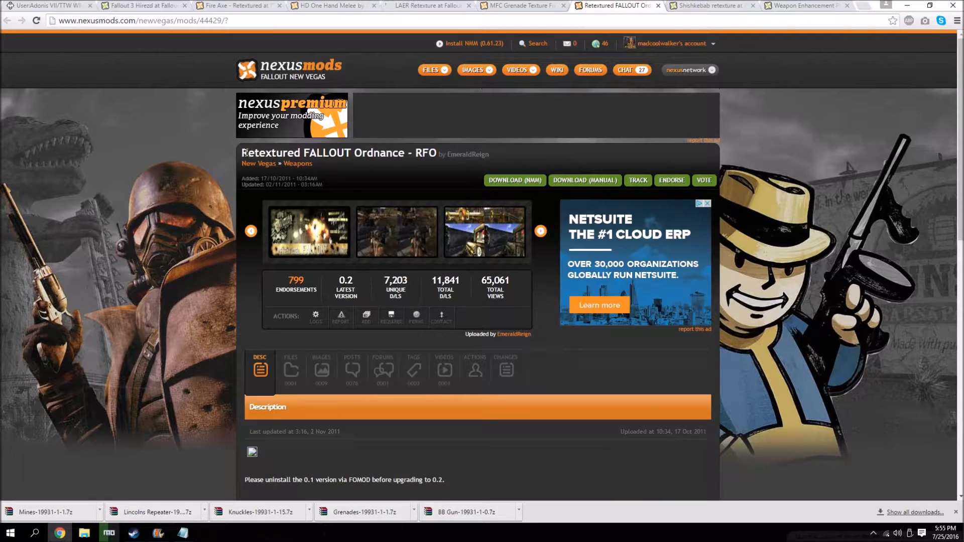
pyautogui.scroll(-2, 432, 162)
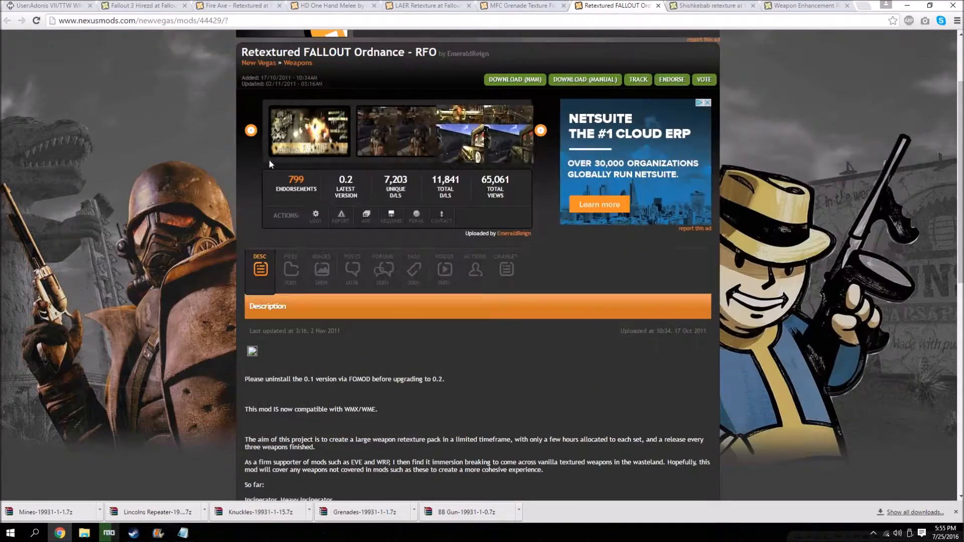
pyautogui.scroll(-2, 308, 211)
pyautogui.click(291, 168)
pyautogui.scroll(-1, 288, 281)
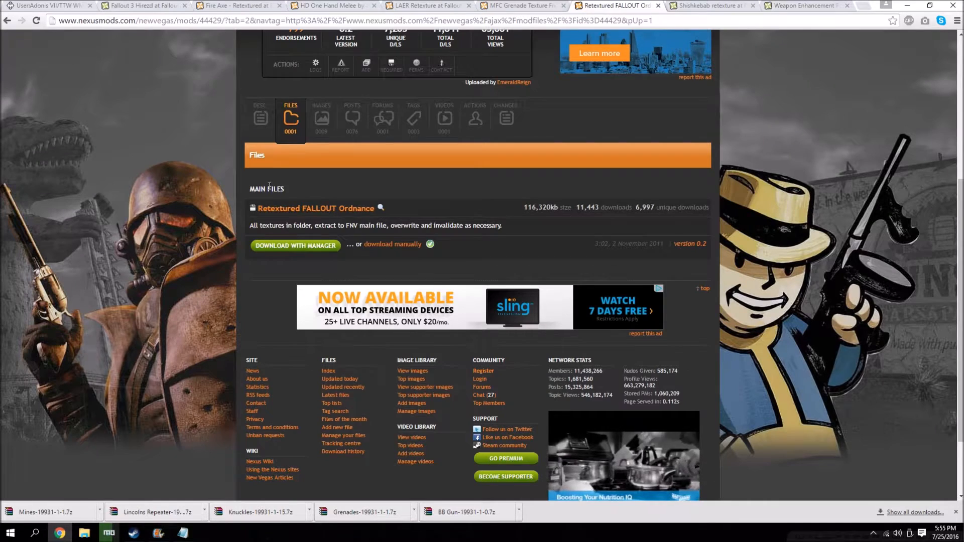
pyautogui.scroll(5, 217, 305)
# Manually download the "shishkebab the flaming sword" main file from the Shishkebab retexture page.
pyautogui.click(99, 5)
pyautogui.click(694, 5)
pyautogui.click(300, 372)
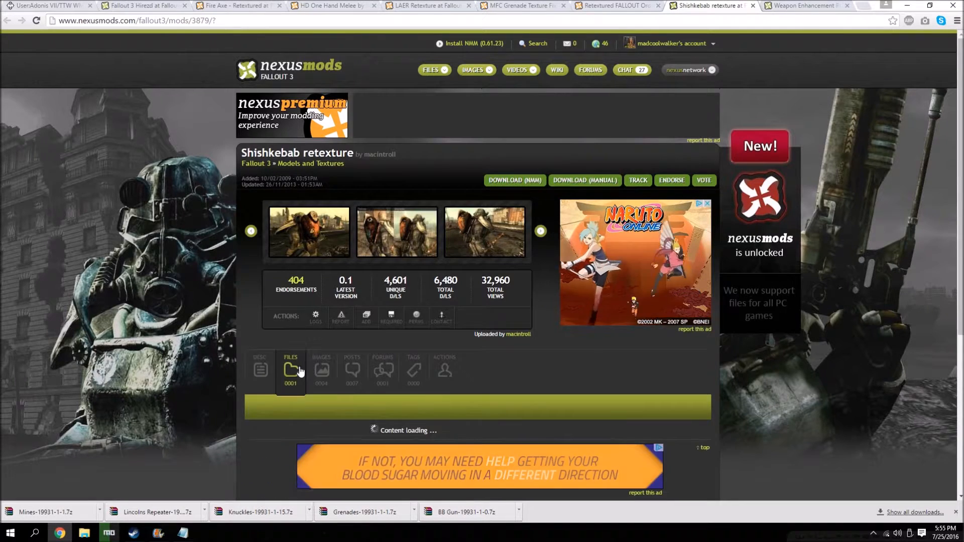
pyautogui.scroll(-3, 312, 369)
pyautogui.click(389, 347)
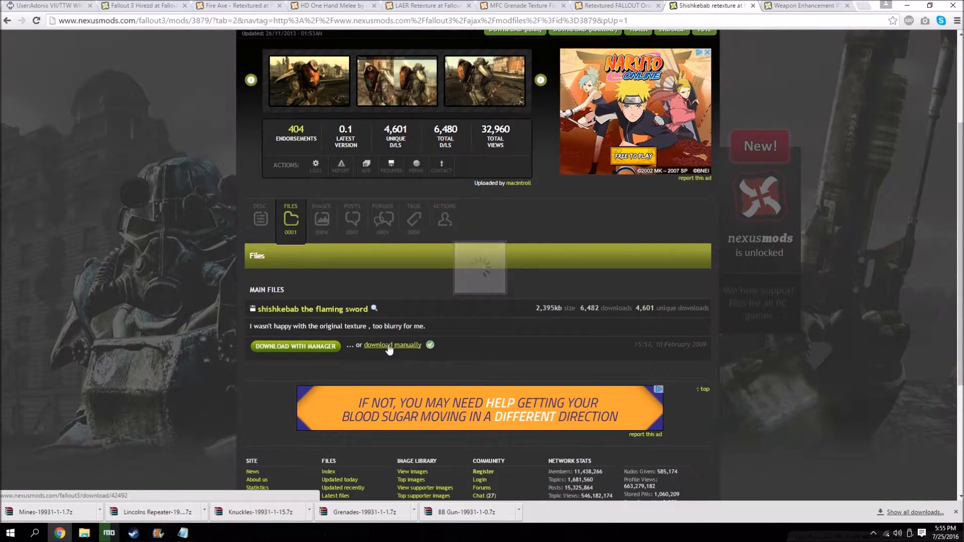
pyautogui.click(162, 221)
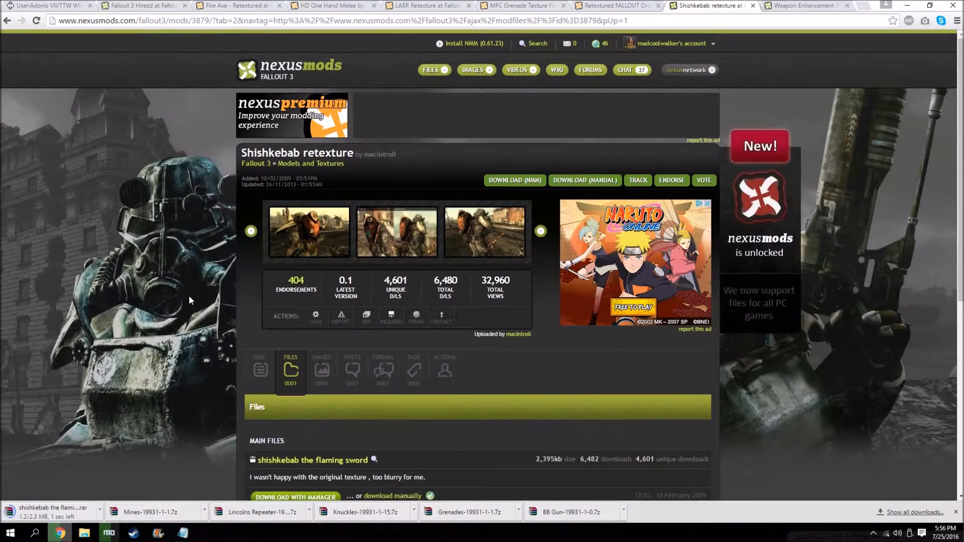
# Check the guide's Weapon Enhancement Project instructions and manually download the Weapon Enhancement Pack main file.
pyautogui.click(771, 7)
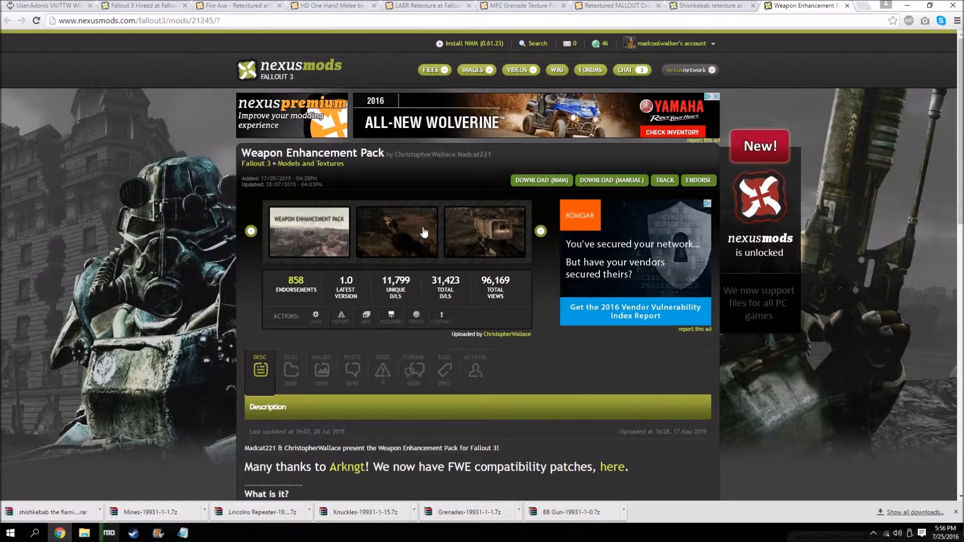
pyautogui.click(45, 5)
pyautogui.scroll(-2, 59, 196)
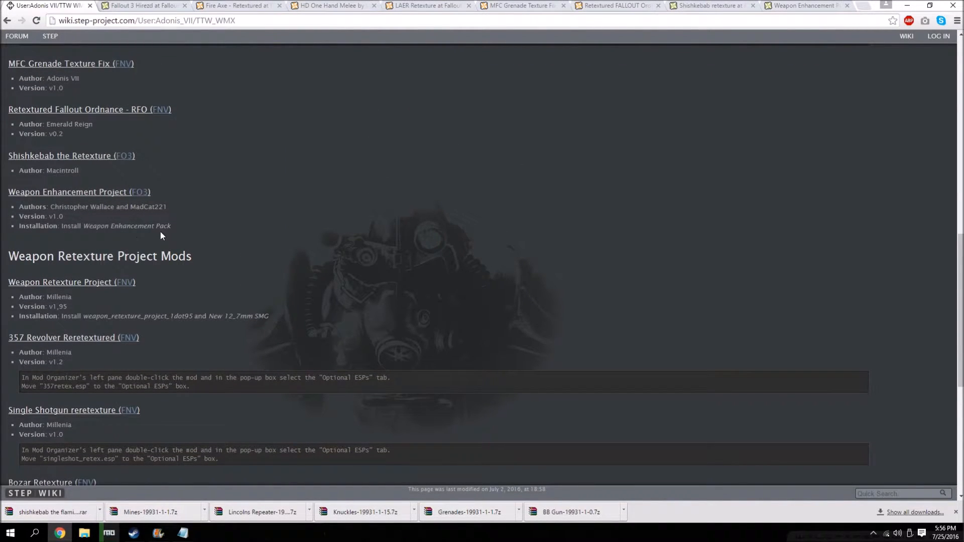
pyautogui.click(813, 4)
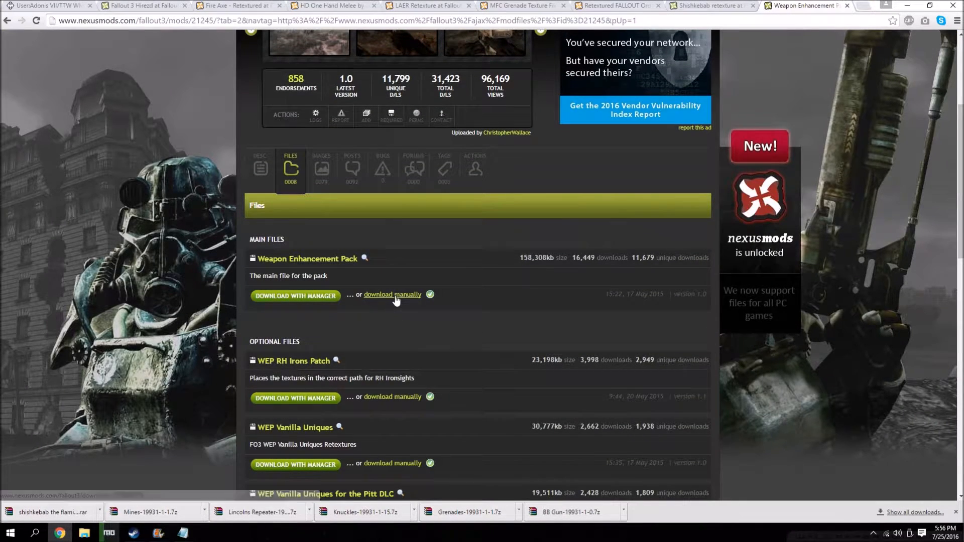
pyautogui.click(392, 295)
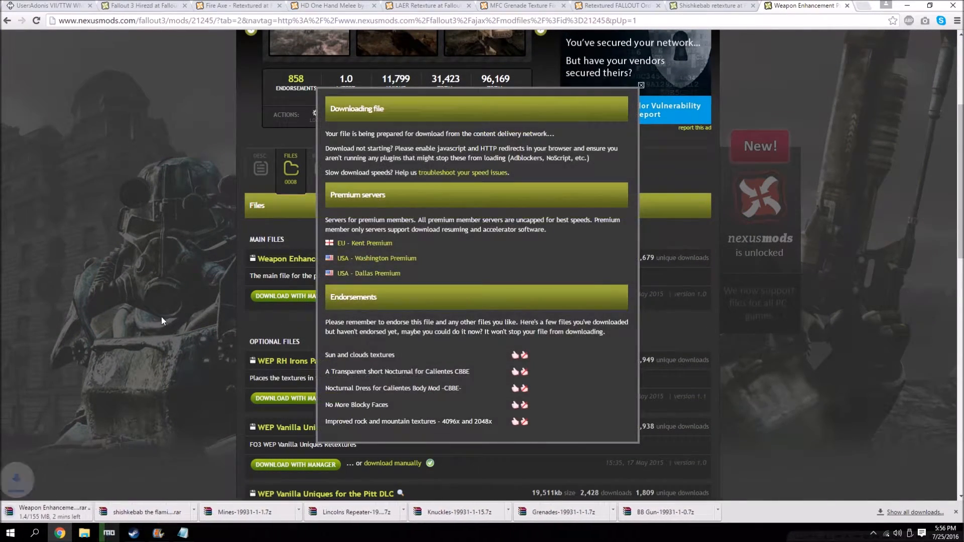
pyautogui.click(161, 317)
pyautogui.scroll(3, 161, 317)
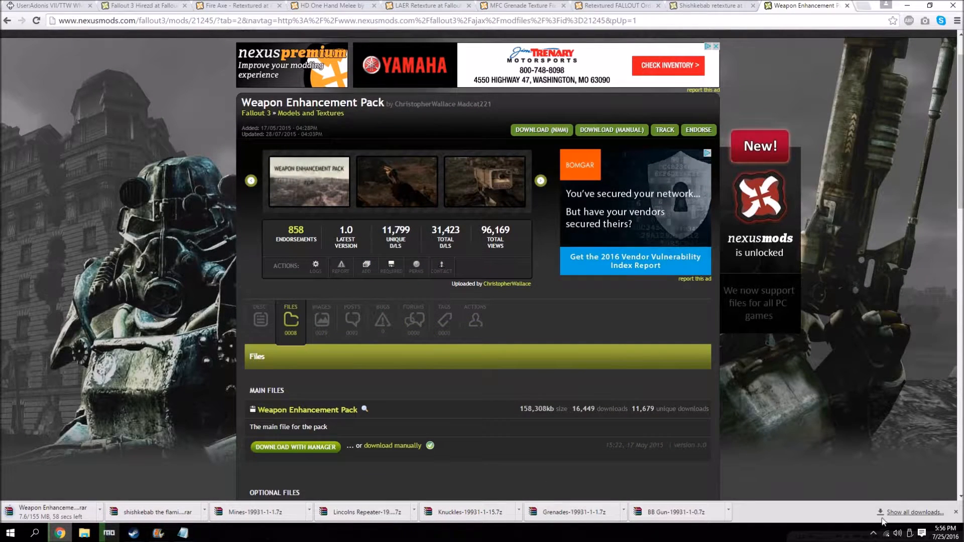
# Check the download progress in the browser's full download list and in Mod Organizer's download list.
pyautogui.click(910, 512)
pyautogui.scroll(-1, 370, 251)
pyautogui.scroll(1, 295, 286)
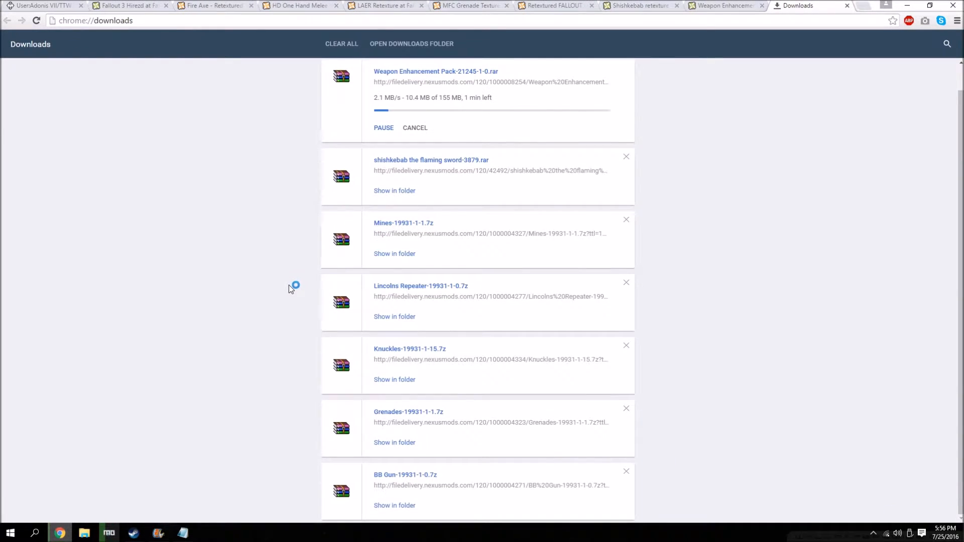
pyautogui.click(109, 533)
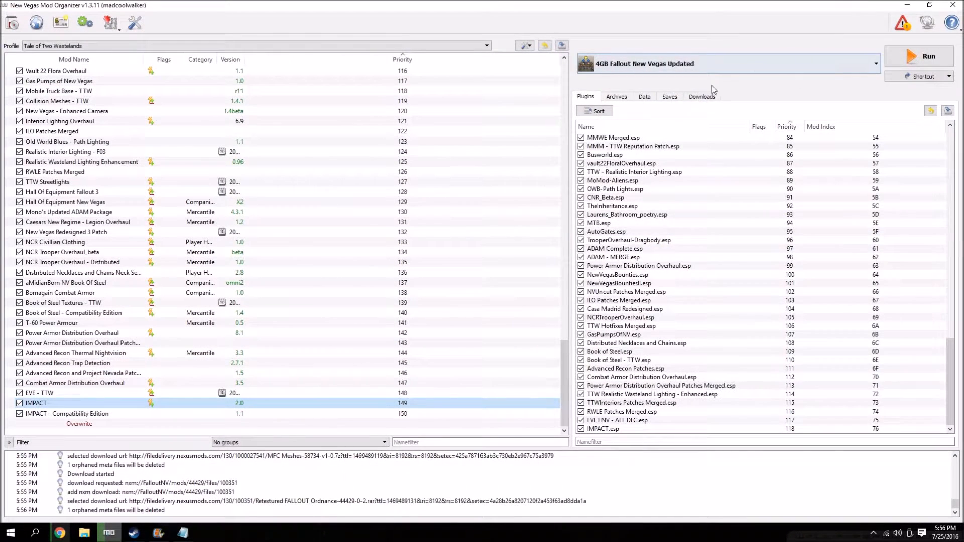
pyautogui.click(702, 97)
pyautogui.click(60, 533)
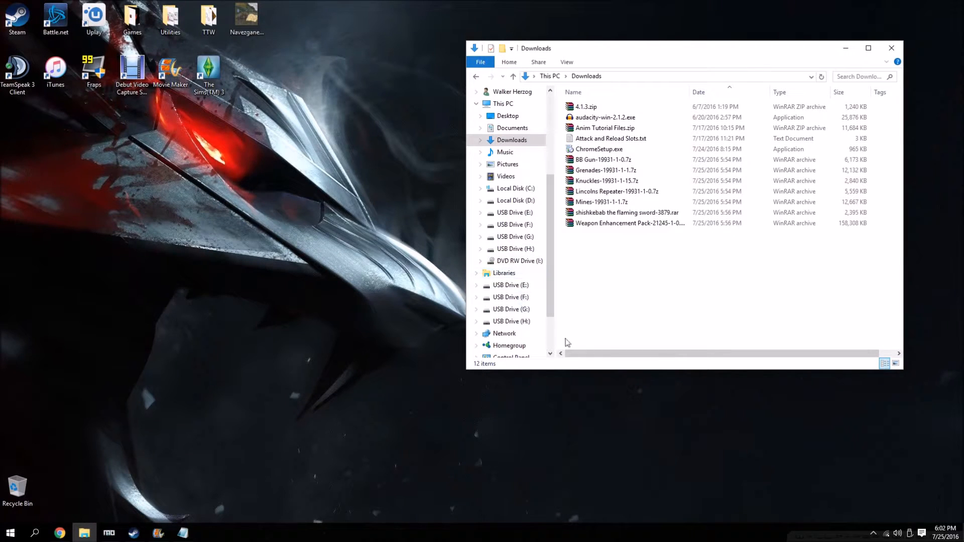
# Consult the guide's Fallout 3 Hirezd entry and move its five downloaded archives from the Downloads folder to the desktop.
pyautogui.click(60, 533)
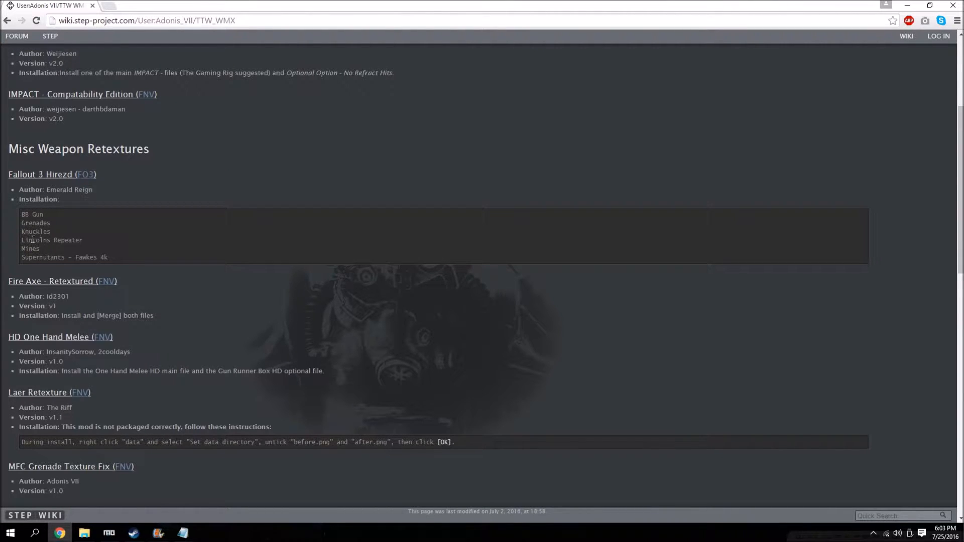
pyautogui.click(909, 5)
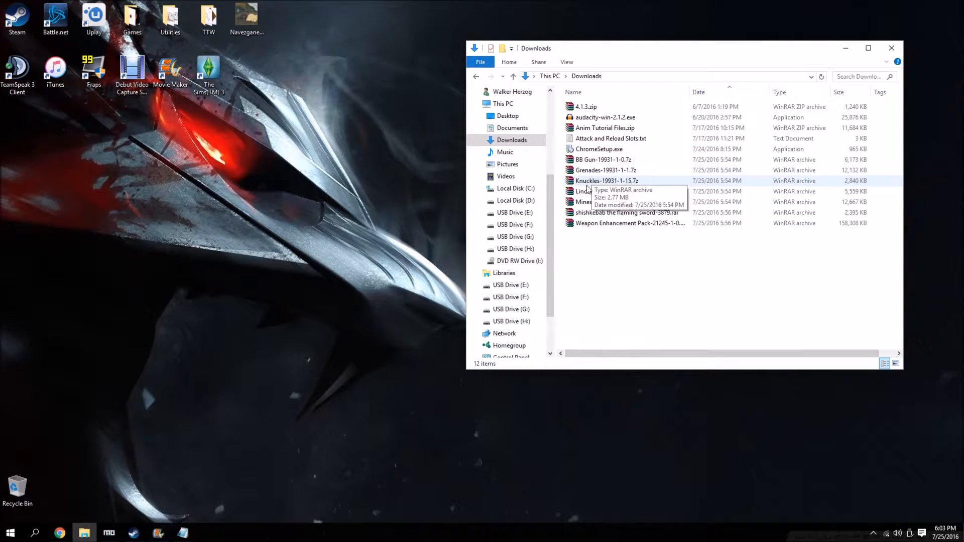
pyautogui.moveTo(560, 157); pyautogui.dragTo(286, 226)
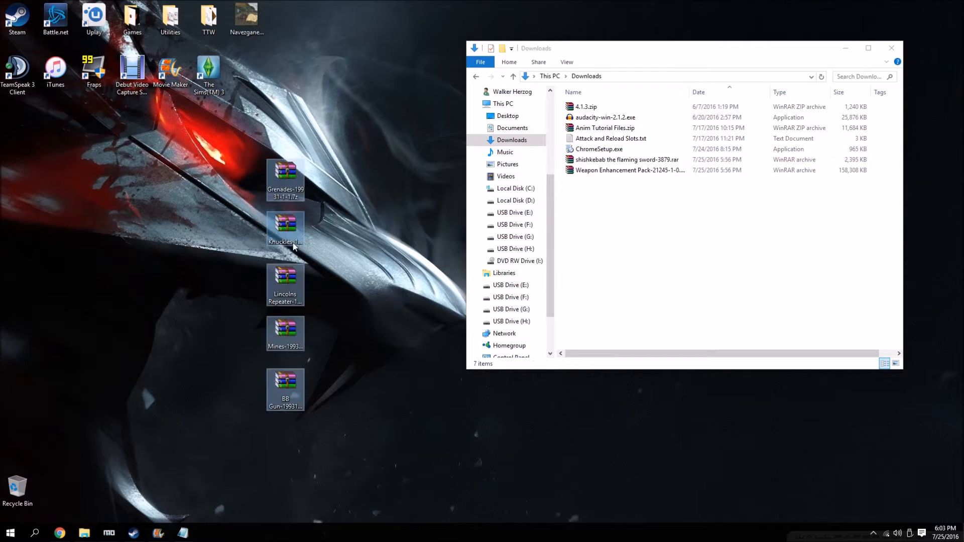
pyautogui.click(360, 247)
pyautogui.click(902, 50)
# Create a new desktop folder named Fallout 3 Hirezed.
pyautogui.rightClick(507, 183)
pyautogui.moveTo(553, 279)
pyautogui.click(643, 279)
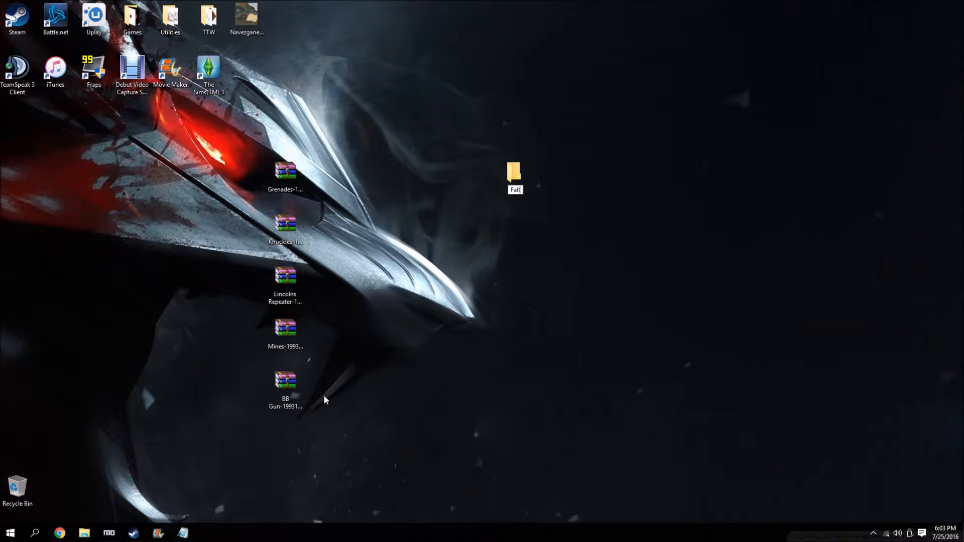
pyautogui.write('Fallout 3 Hirezed')
pyautogui.press('Return')
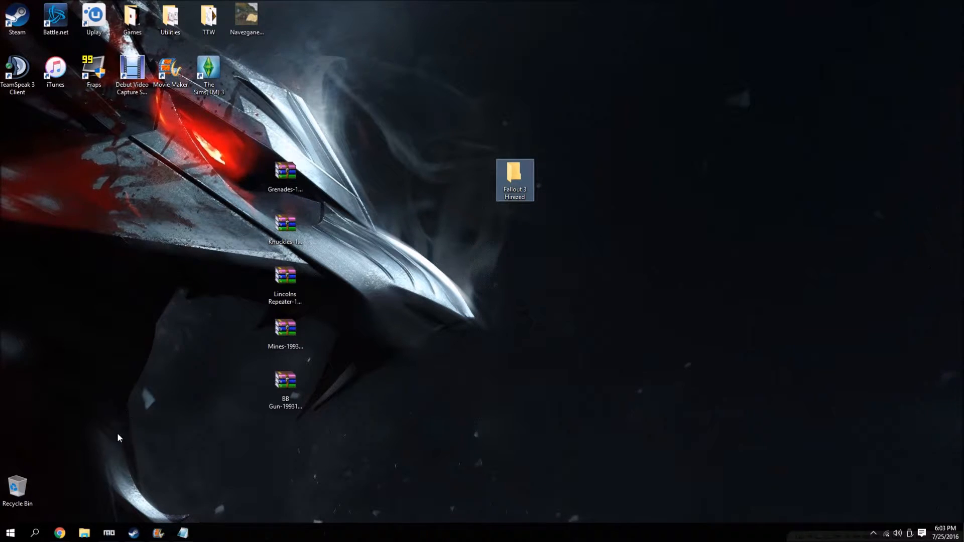
# Check the mod name's spelling in the guide, rename the folder Fallout 3 Hirezd and move it to an empty desktop area.
pyautogui.click(61, 532)
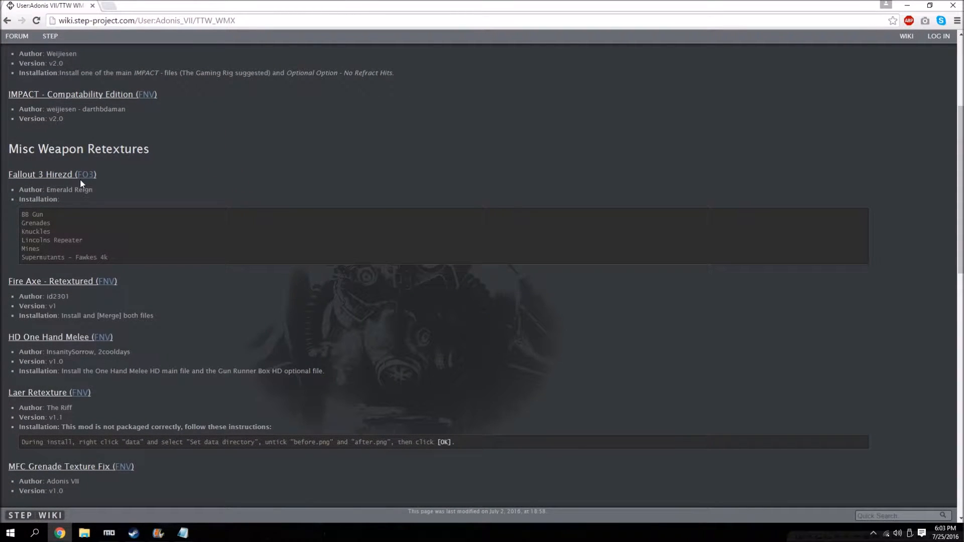
pyautogui.click(908, 6)
pyautogui.rightClick(517, 187)
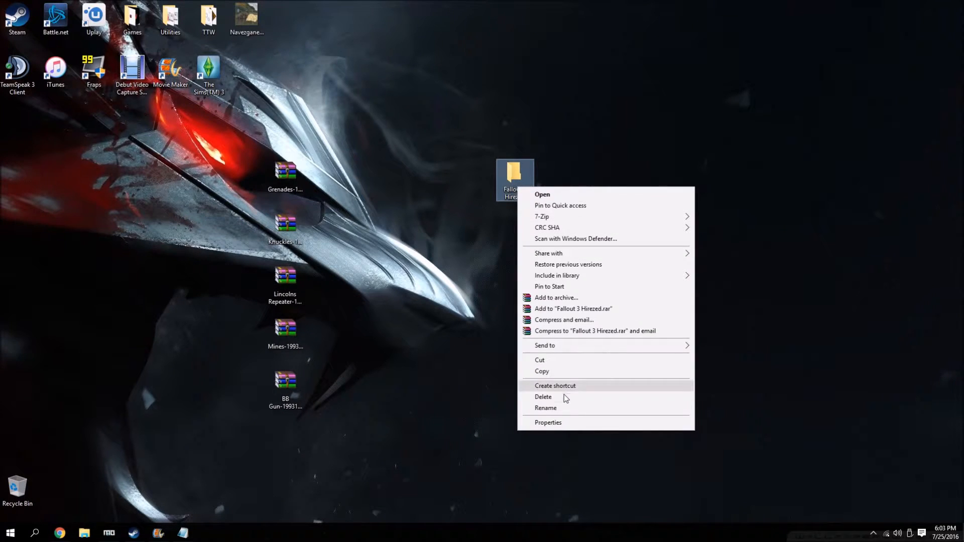
pyautogui.click(563, 407)
pyautogui.press('End')
pyautogui.press('BackSpace')
pyautogui.press('BackSpace')
pyautogui.write('d')
pyautogui.press('Return')
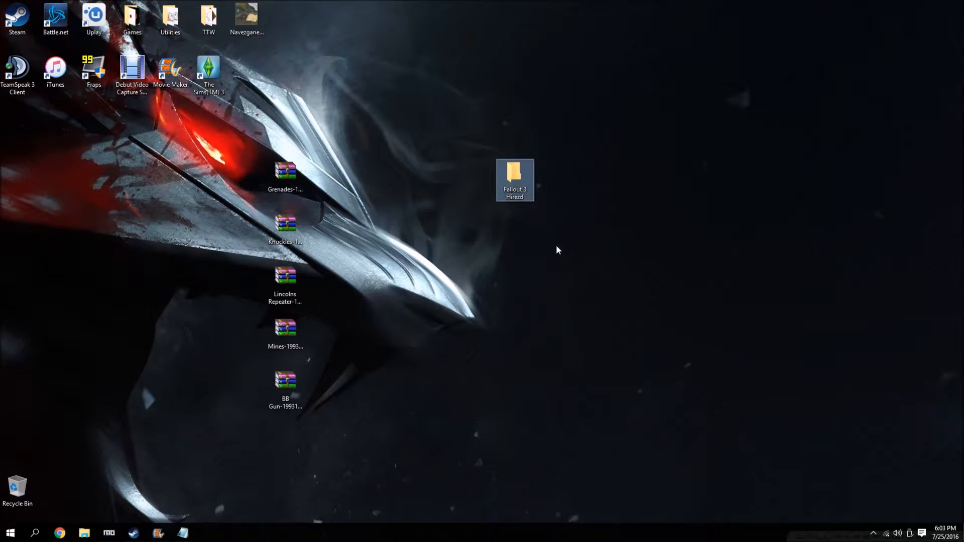
pyautogui.moveTo(522, 190); pyautogui.dragTo(745, 129)
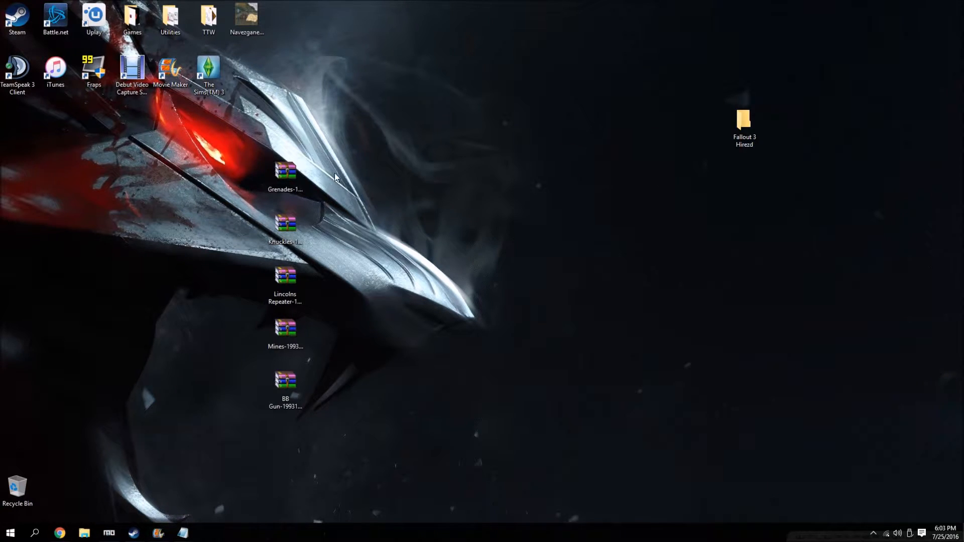
# Extract the Grenades, Knuckles, Lincolns Repeater, Mines and BB Gun archives into separate folders on the desktop.
pyautogui.rightClick(294, 184)
pyautogui.click(280, 169)
pyautogui.rightClick(279, 171)
pyautogui.click(336, 222)
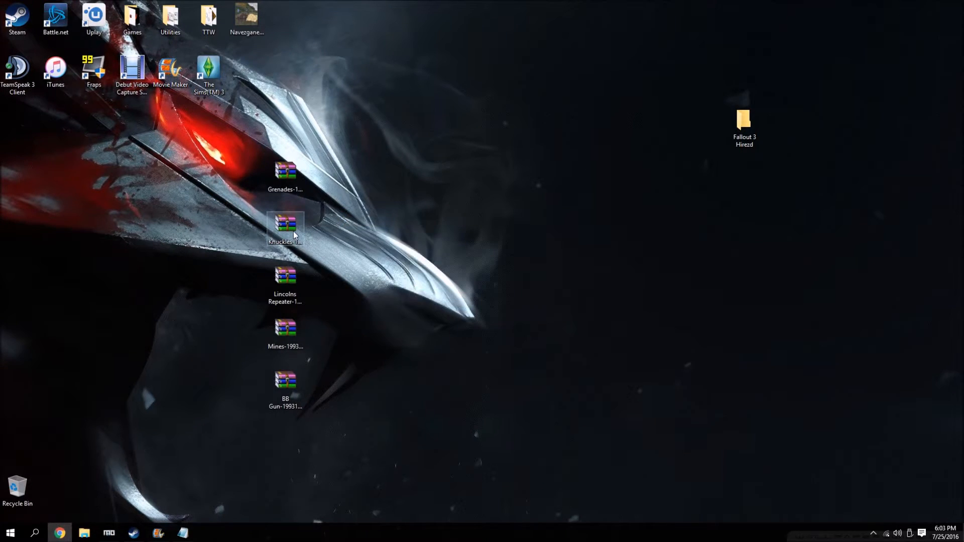
# Delete the five original archives from the desktop and empty the Recycle Bin.
pyautogui.moveTo(382, 141); pyautogui.dragTo(261, 369)
pyautogui.moveTo(300, 184); pyautogui.dragTo(27, 484)
pyautogui.rightClick(27, 485)
pyautogui.click(100, 425)
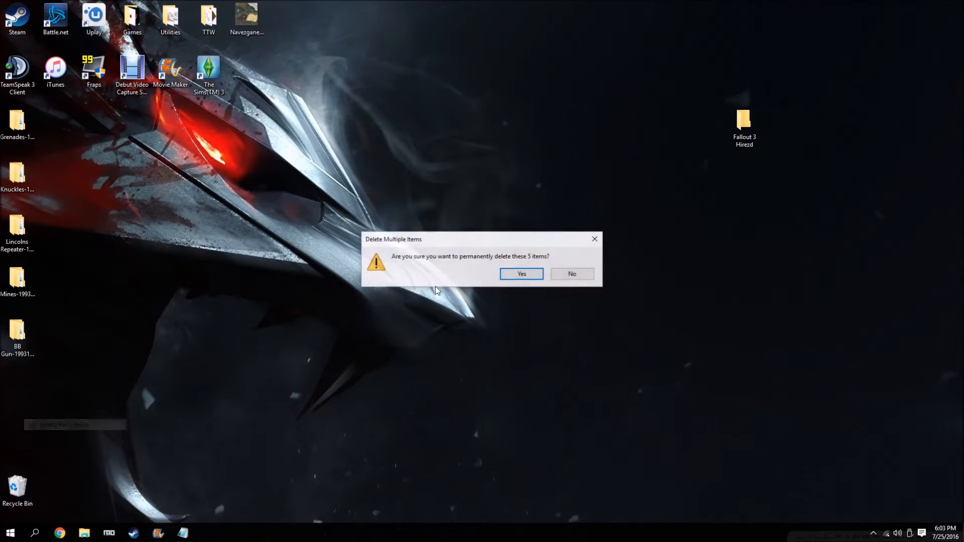
pyautogui.click(521, 274)
# Move the textures folder from the extracted Grenades folder into Fallout 3 Hirezd.
pyautogui.doubleClick(17, 121)
pyautogui.doubleClick(590, 107)
pyautogui.moveTo(566, 50); pyautogui.dragTo(375, 42)
pyautogui.moveTo(393, 102); pyautogui.dragTo(743, 129)
pyautogui.click(700, 40)
# Move the textures folder from the extracted Knuckles folder into Fallout 3 Hirezd.
pyautogui.doubleClick(29, 167)
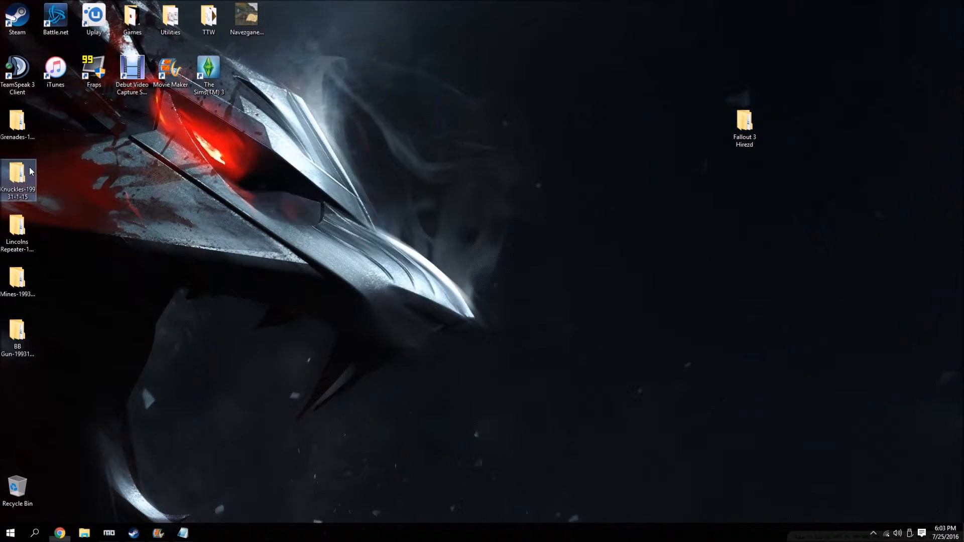
pyautogui.click(403, 100)
pyautogui.doubleClick(403, 100)
pyautogui.moveTo(400, 101); pyautogui.dragTo(743, 125)
pyautogui.click(700, 39)
# Move the textures folder from the extracted Lincolns Repeater folder into Fallout 3 Hirezd.
pyautogui.doubleClick(17, 234)
pyautogui.doubleClick(391, 99)
pyautogui.moveTo(397, 99); pyautogui.dragTo(732, 114)
pyautogui.click(700, 39)
# Move the textures folder from the extracted Mines folder into Fallout 3 Hirezd.
pyautogui.doubleClick(16, 281)
pyautogui.doubleClick(391, 99)
pyautogui.moveTo(396, 99); pyautogui.dragTo(745, 121)
pyautogui.click(700, 40)
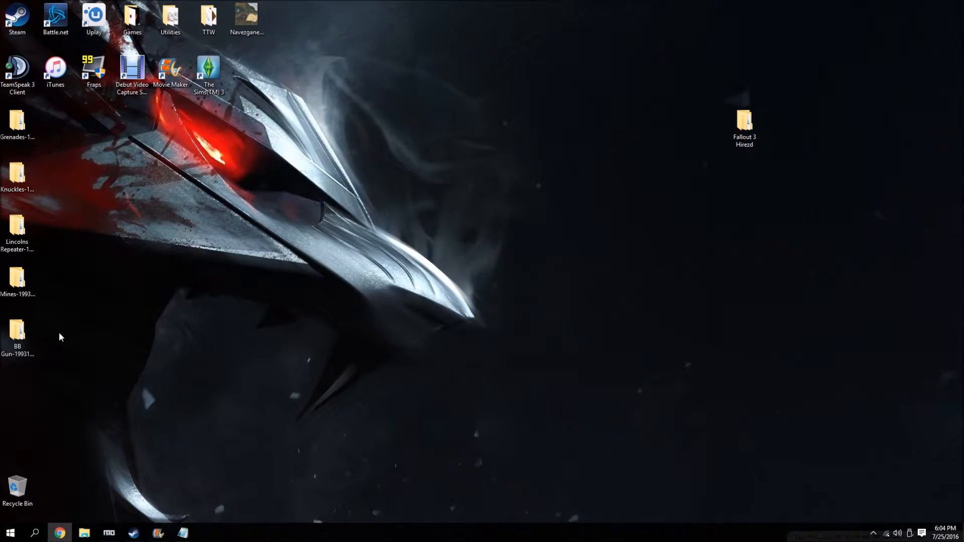
# Move the contents of the BB Gun folder's Data subfolder into Fallout 3 Hirezd.
pyautogui.doubleClick(32, 336)
pyautogui.doubleClick(413, 100)
pyautogui.moveTo(413, 104); pyautogui.dragTo(746, 123)
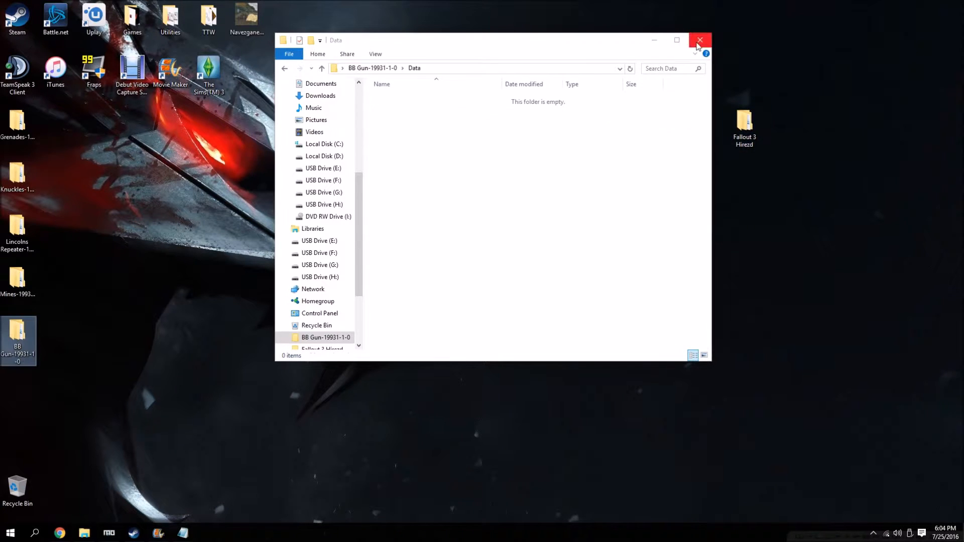
pyautogui.click(700, 39)
# Delete the five emptied mod folders and compress the merged Fallout 3 Hirezd folder into Fallout 3 Hirezd.rar.
pyautogui.moveTo(154, 130); pyautogui.dragTo(11, 354)
pyautogui.moveTo(21, 127); pyautogui.dragTo(17, 506)
pyautogui.doubleClick(757, 123)
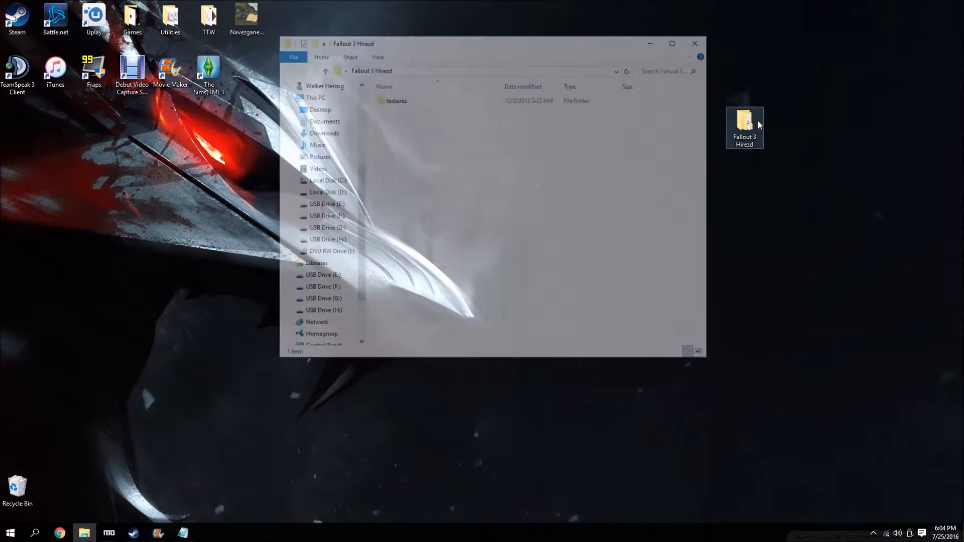
pyautogui.click(700, 40)
pyautogui.rightClick(742, 130)
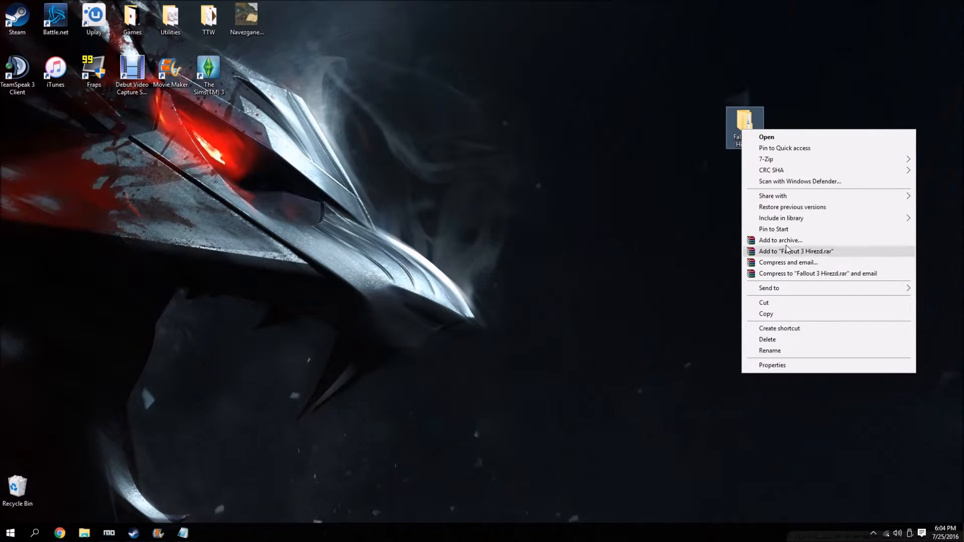
pyautogui.click(786, 251)
# Empty the Recycle Bin and delete the uncompressed Fallout 3 Hirezd folder from the desktop.
pyautogui.click(21, 491)
pyautogui.rightClick(21, 491)
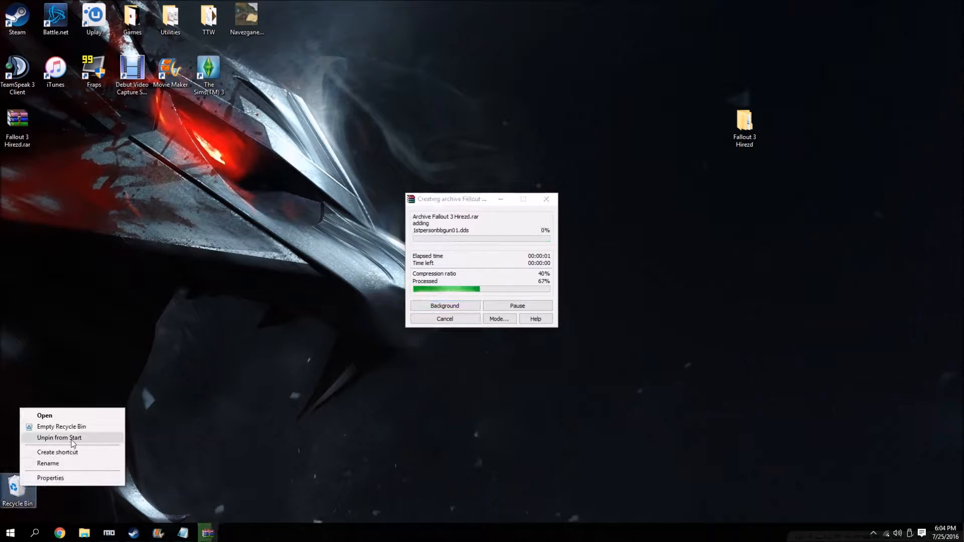
pyautogui.click(67, 427)
pyautogui.click(522, 274)
pyautogui.moveTo(743, 125); pyautogui.dragTo(17, 484)
# Switch to Mod Organizer and start installing a mod from the desktop archive Fallout 3 Hirezd.rar.
pyautogui.click(109, 533)
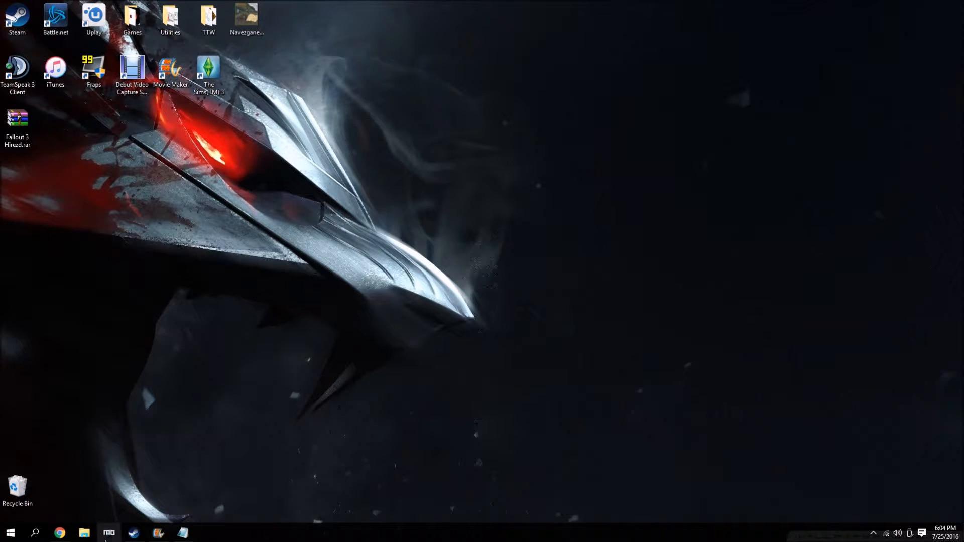
pyautogui.click(11, 23)
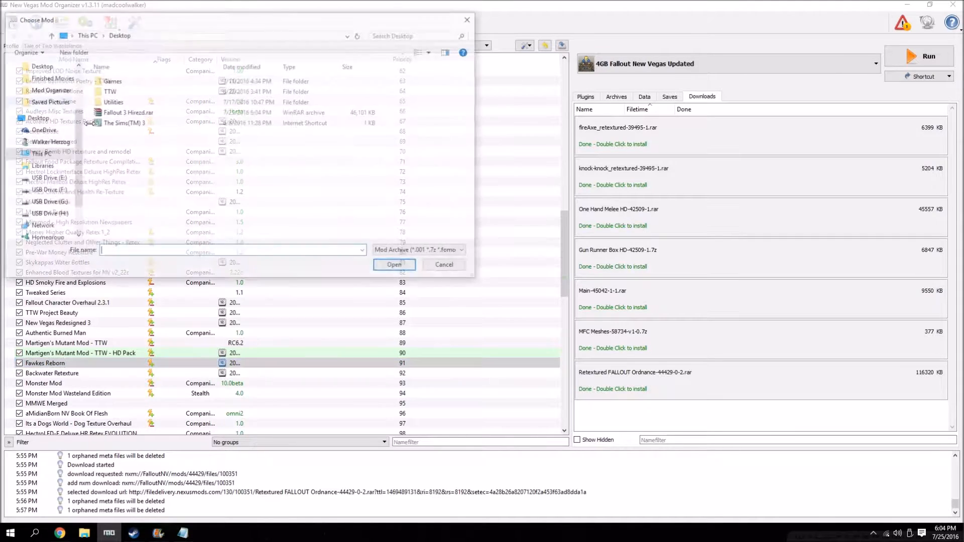
pyautogui.click(166, 112)
pyautogui.click(393, 265)
# Name the mod Fallout 3 Hirezd, set the folder containing textures as its data directory and install it.
pyautogui.click(580, 290)
pyautogui.click(499, 303)
pyautogui.click(484, 305)
pyautogui.rightClick(397, 249)
pyautogui.click(421, 255)
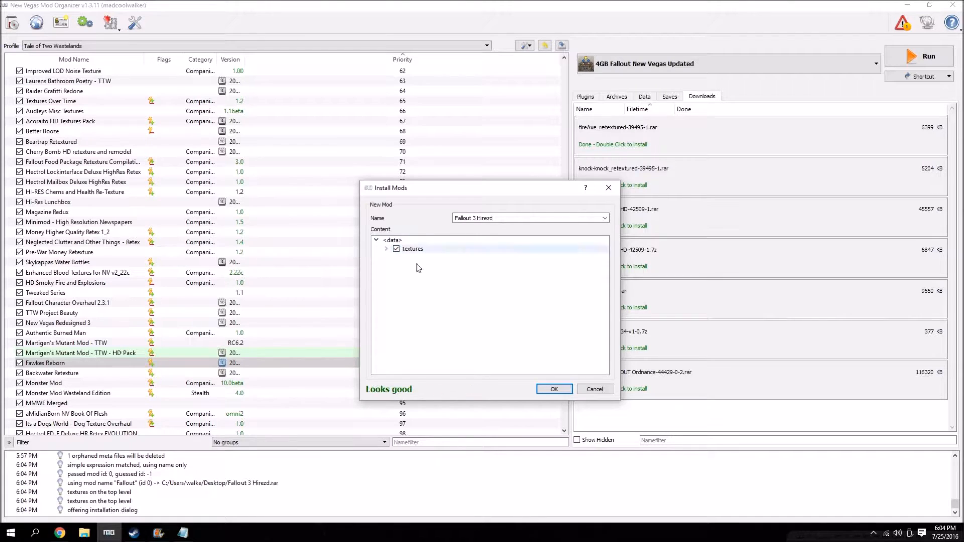
pyautogui.click(553, 390)
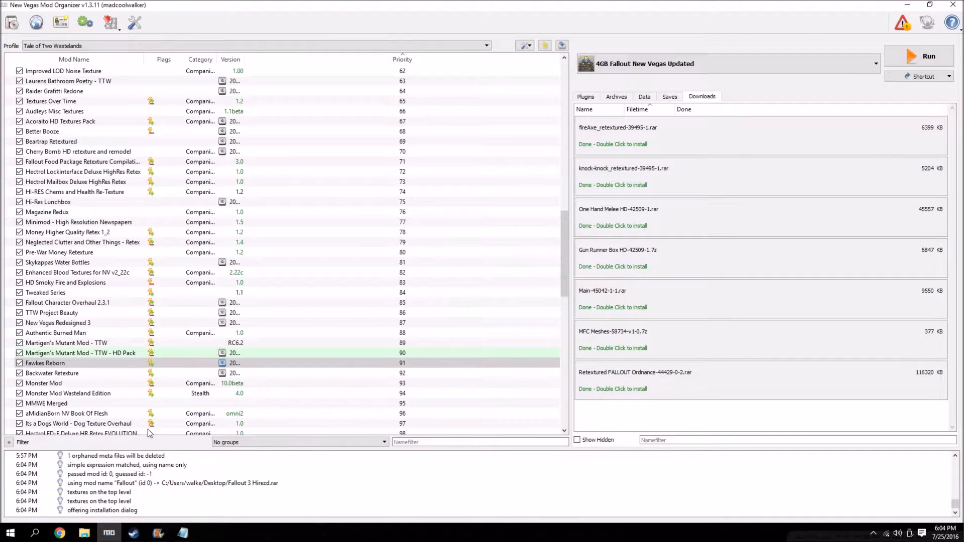
# Check the guide's Fire Axe entry and manually install fireAxe_retextured as Fire Axe - Retextured, leaving out its preview images.
pyautogui.scroll(-18, 74, 346)
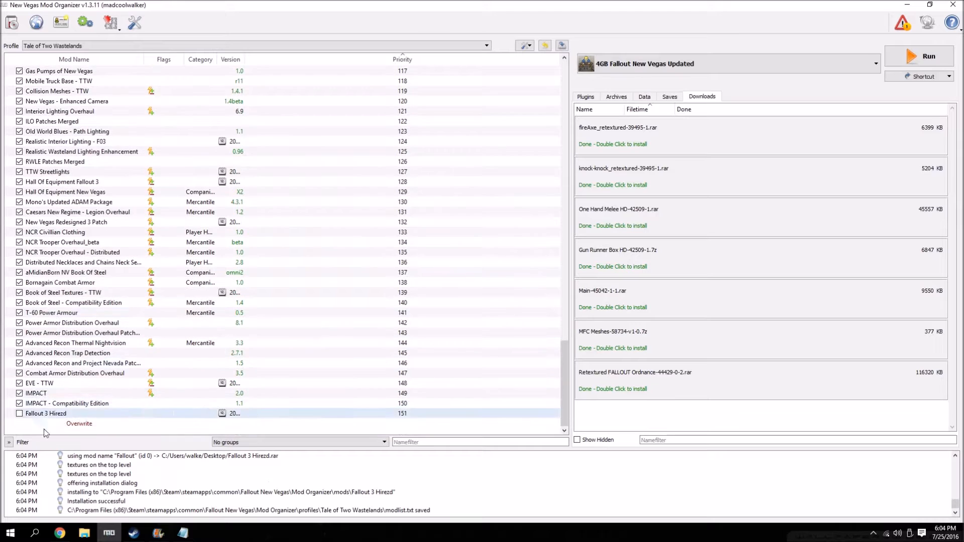
pyautogui.click(59, 533)
pyautogui.scroll(-1, 111, 267)
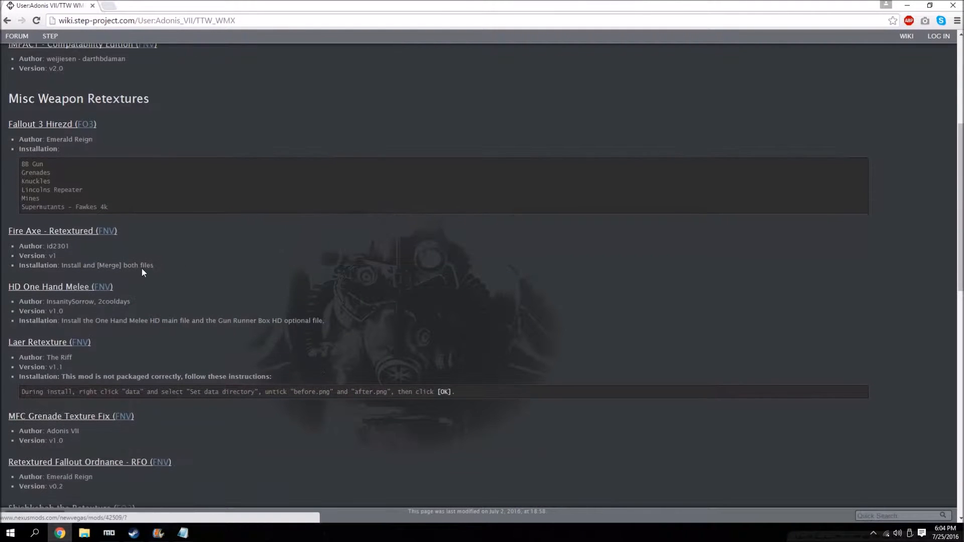
pyautogui.click(907, 5)
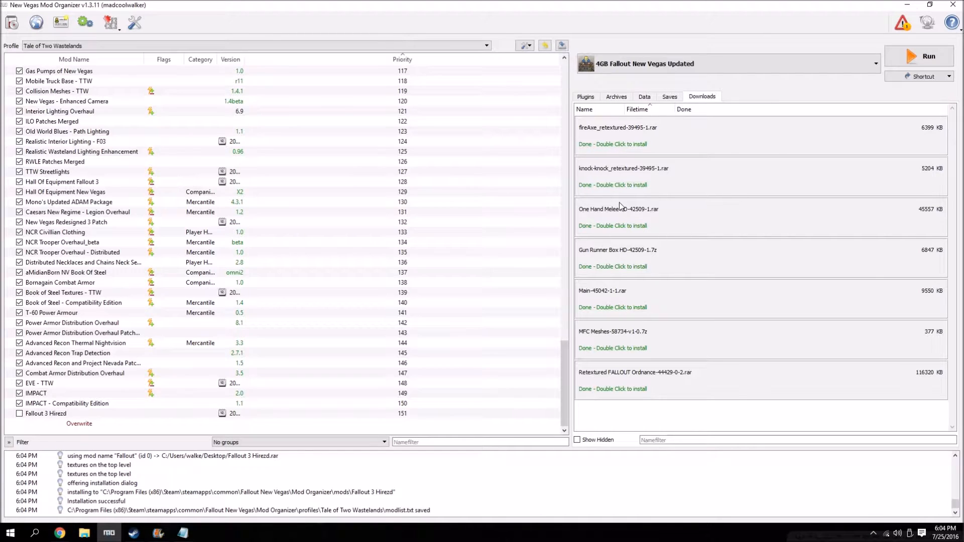
pyautogui.doubleClick(628, 132)
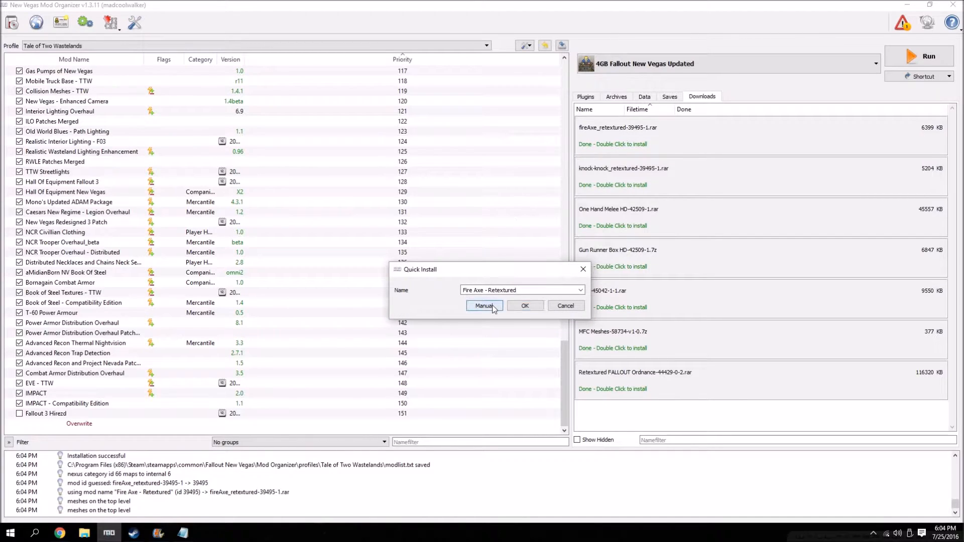
pyautogui.click(492, 305)
pyautogui.click(396, 266)
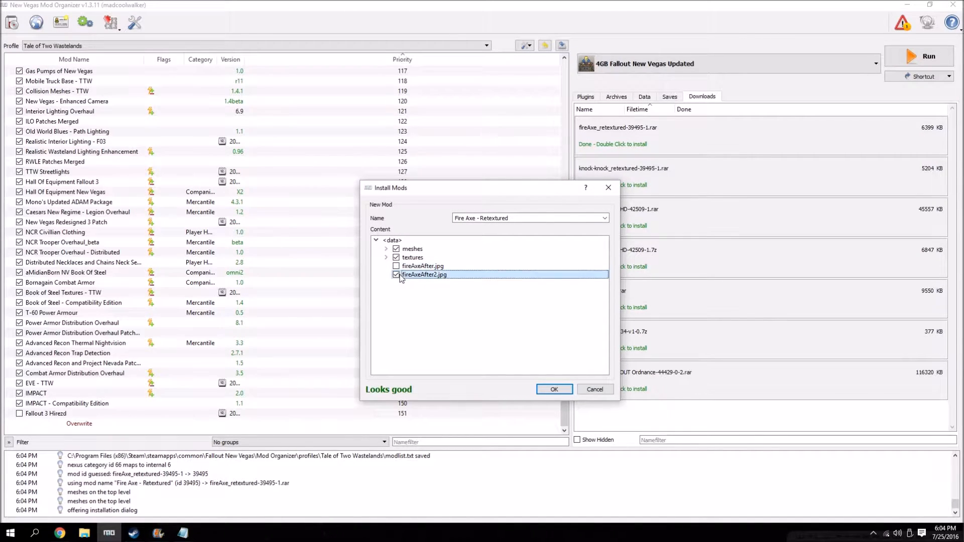
pyautogui.click(550, 392)
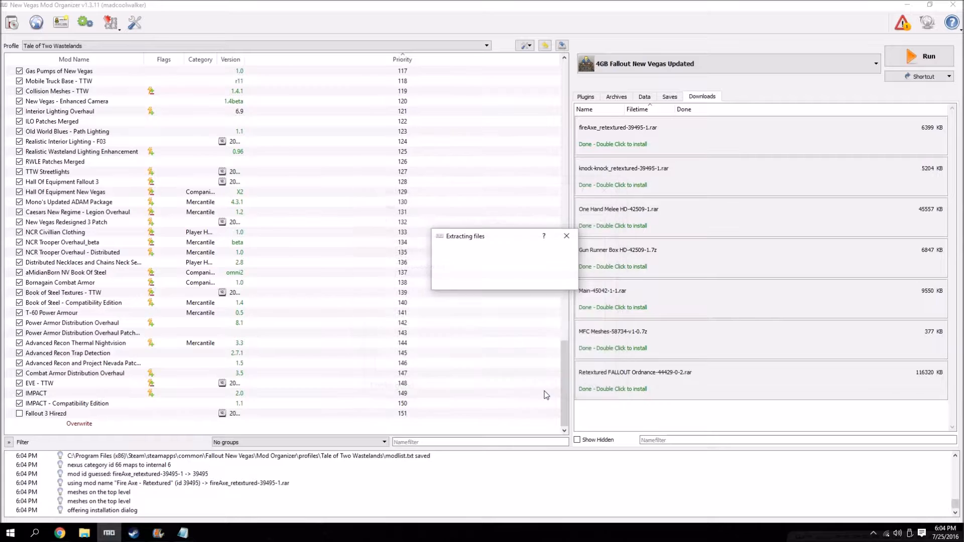
# Manually install the knock-knock_retextured archive without knock-knockPre.jpg, merging it into the Fire Axe - Retextured mod.
pyautogui.doubleClick(625, 186)
pyautogui.click(492, 305)
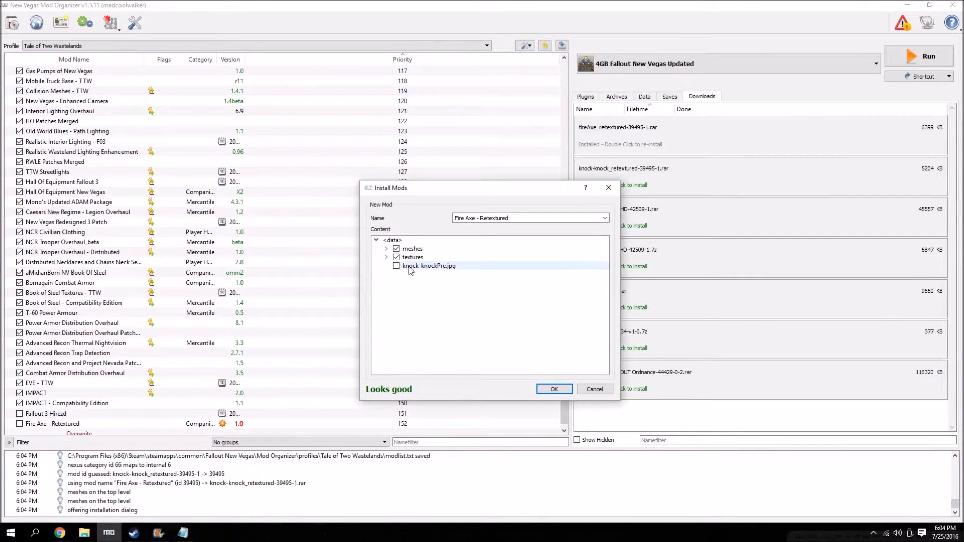
pyautogui.click(567, 388)
pyautogui.click(457, 327)
# Remove the installed fireAxe_retextured and knock-knock_retextured archives from the downloads list.
pyautogui.rightClick(633, 141)
pyautogui.click(650, 160)
pyautogui.rightClick(638, 135)
pyautogui.click(655, 155)
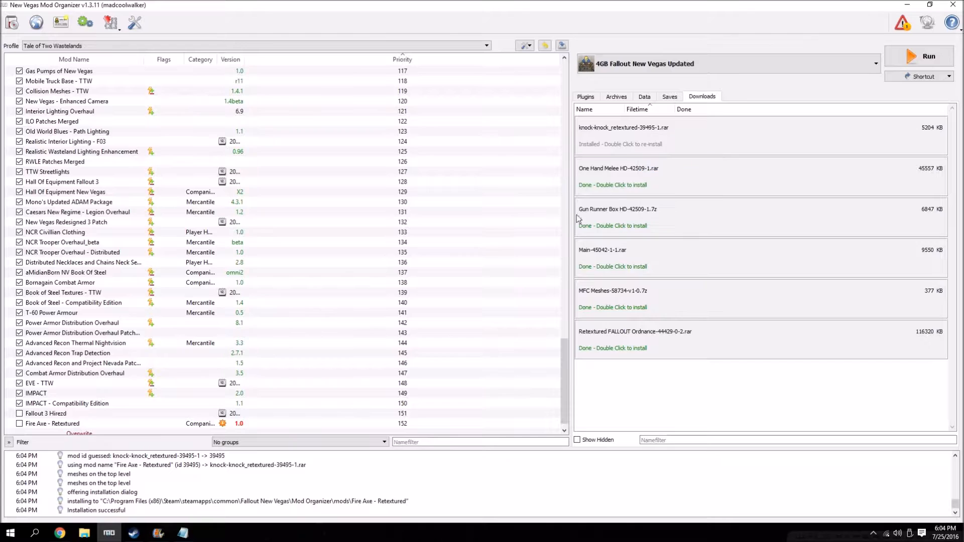
# Check the guide's HD One Hand Melee entry and install the One Hand Melee HD archive under its suggested mod name.
pyautogui.click(60, 533)
pyautogui.scroll(-1, 149, 411)
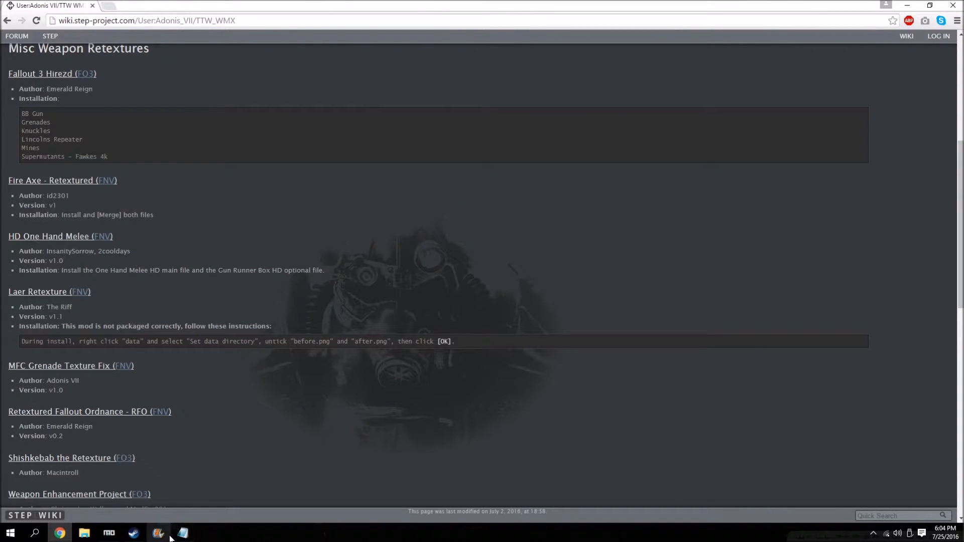
pyautogui.click(109, 532)
pyautogui.doubleClick(633, 132)
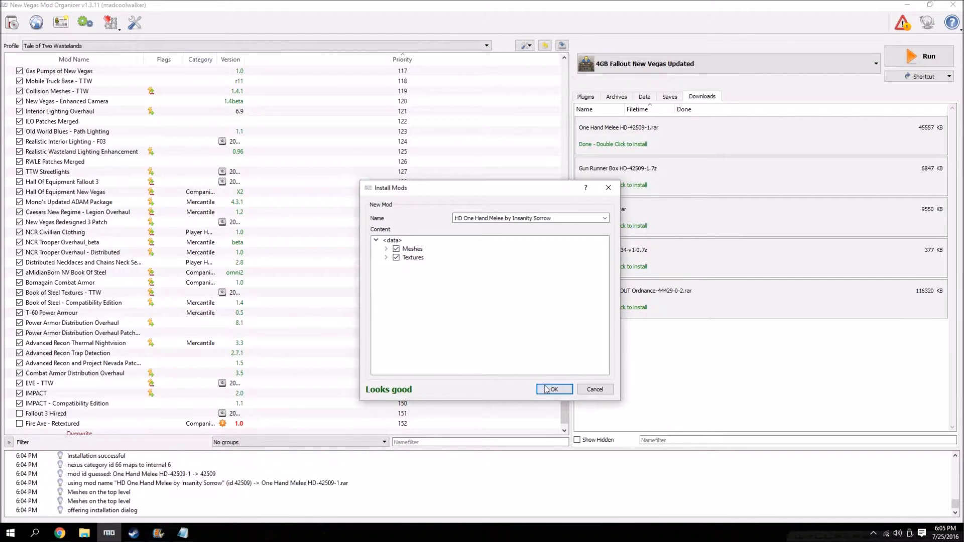
pyautogui.click(548, 389)
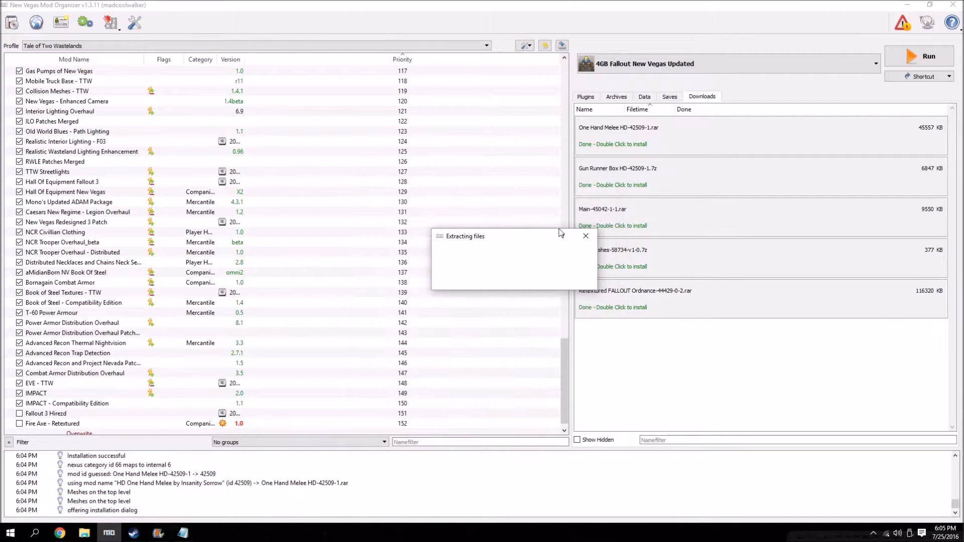
# Manually install Gun Runner Box HD without ReadMe.txt and RunnerBox.png, merging it into the HD One Hand Melee mod.
pyautogui.doubleClick(626, 170)
pyautogui.click(490, 304)
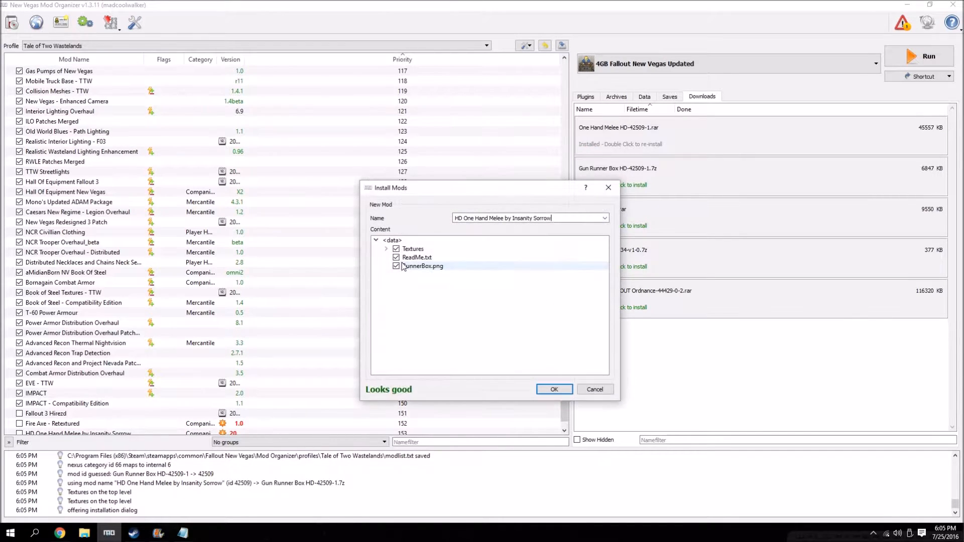
pyautogui.click(395, 269)
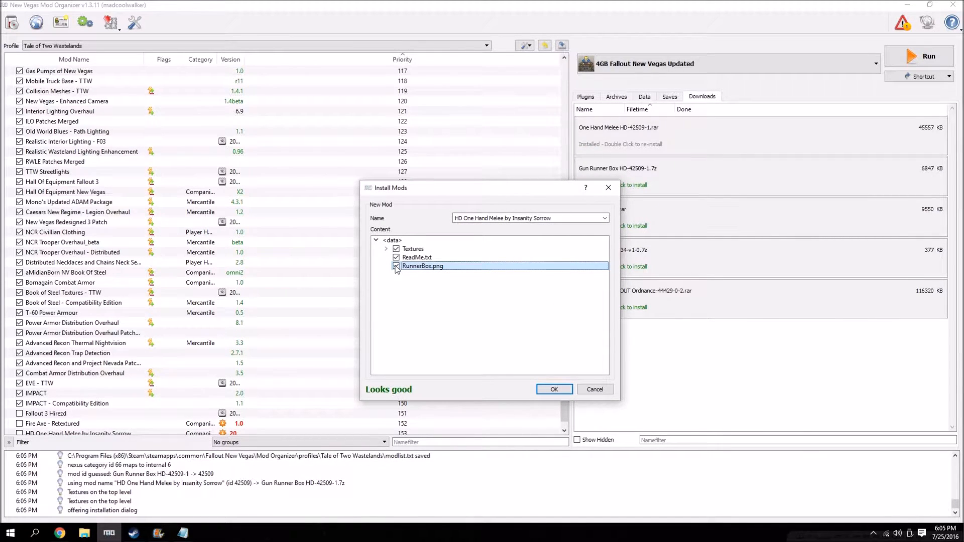
pyautogui.click(396, 258)
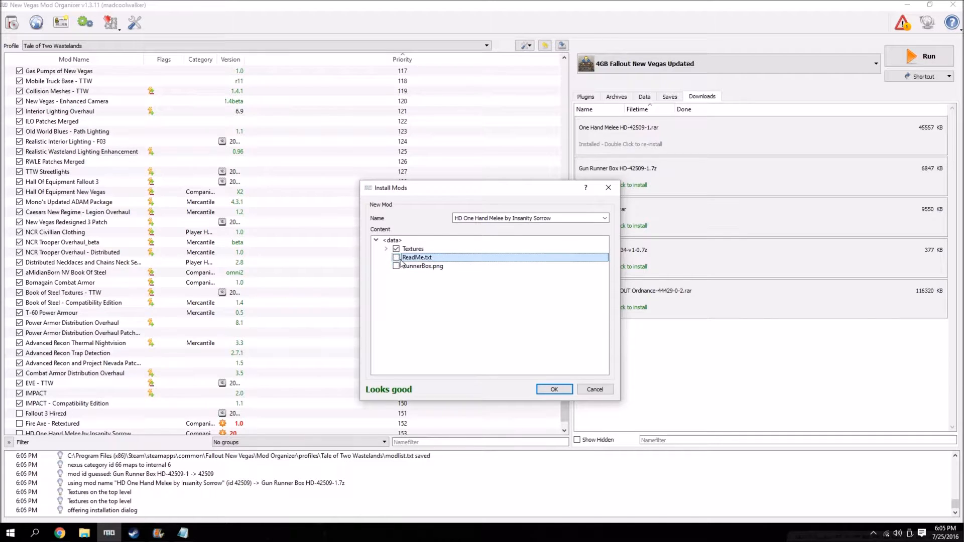
pyautogui.click(554, 390)
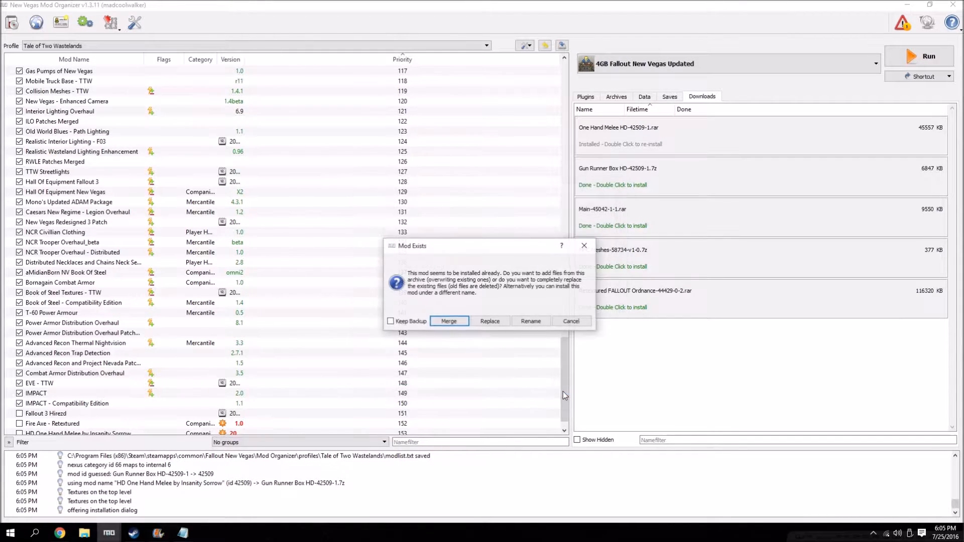
pyautogui.click(455, 317)
# Remove the installed One Hand Melee HD and Gun Runner Box HD archives from the downloads list.
pyautogui.rightClick(620, 136)
pyautogui.click(649, 162)
pyautogui.rightClick(631, 131)
pyautogui.click(658, 158)
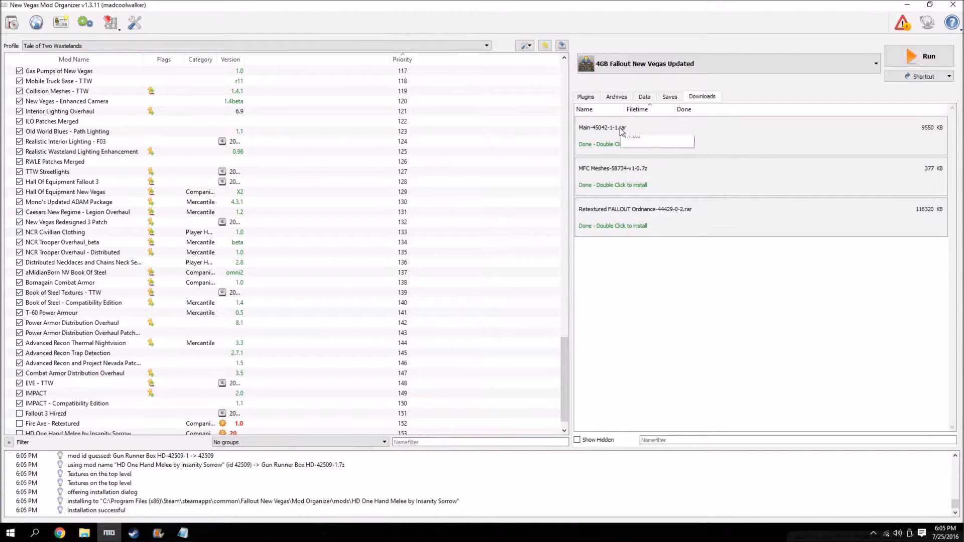
# Install LAER Retexture with its data folder as data directory and after.png and before.png excluded, and remove its archive from the downloads list.
pyautogui.doubleClick(622, 132)
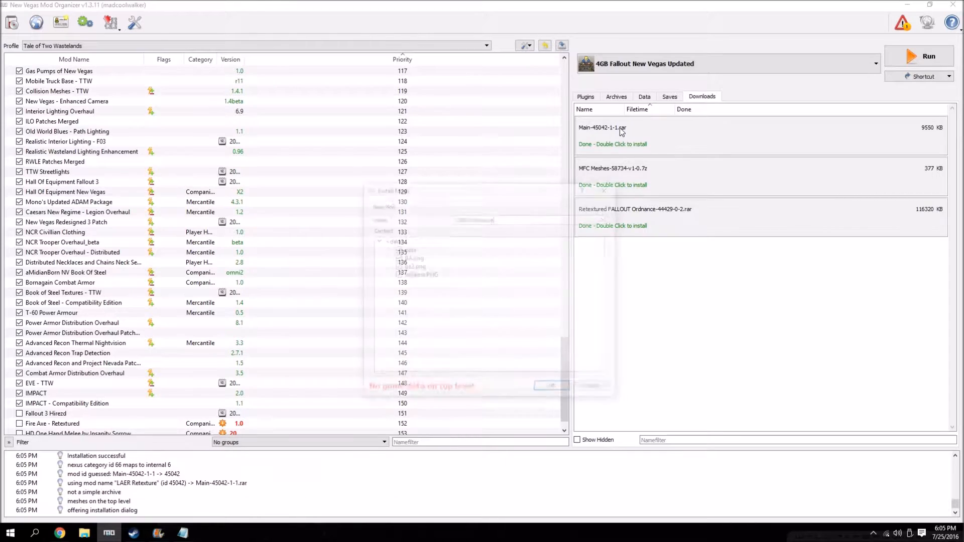
pyautogui.click(386, 249)
pyautogui.rightClick(410, 253)
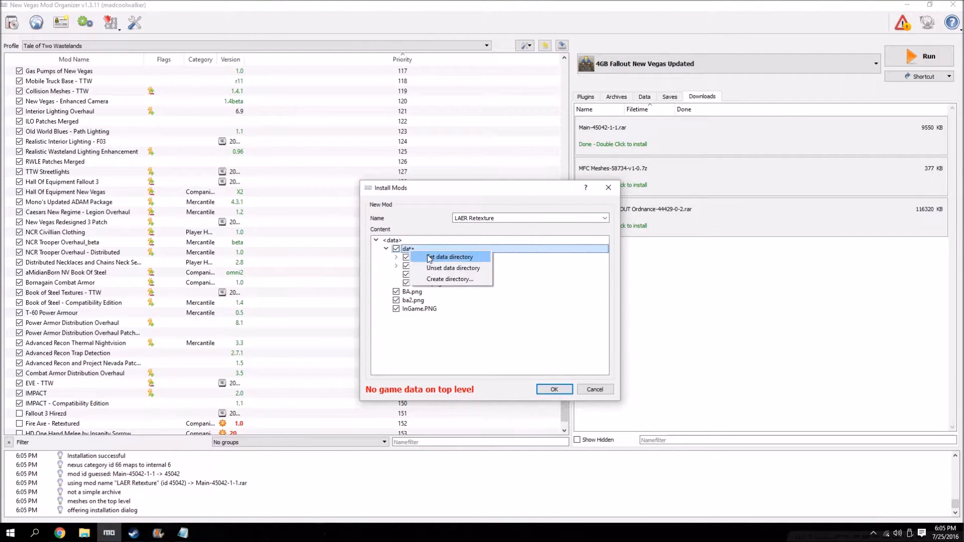
pyautogui.click(434, 257)
pyautogui.click(396, 274)
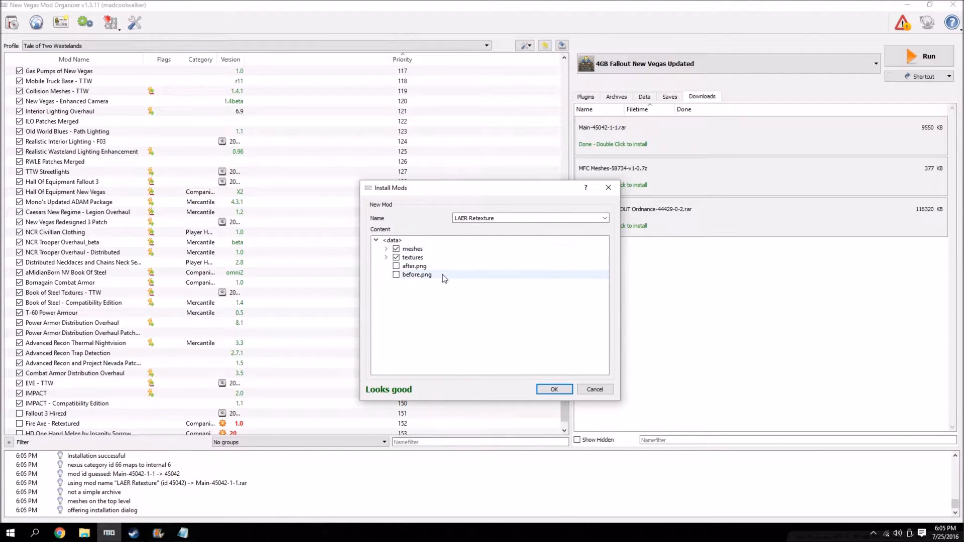
pyautogui.click(552, 389)
pyautogui.rightClick(642, 146)
pyautogui.click(667, 173)
# Check the guide's next entry, install MFC Grenade Texture Fix, and remove its MFC Meshes archive from the downloads list.
pyautogui.scroll(-1, 302, 340)
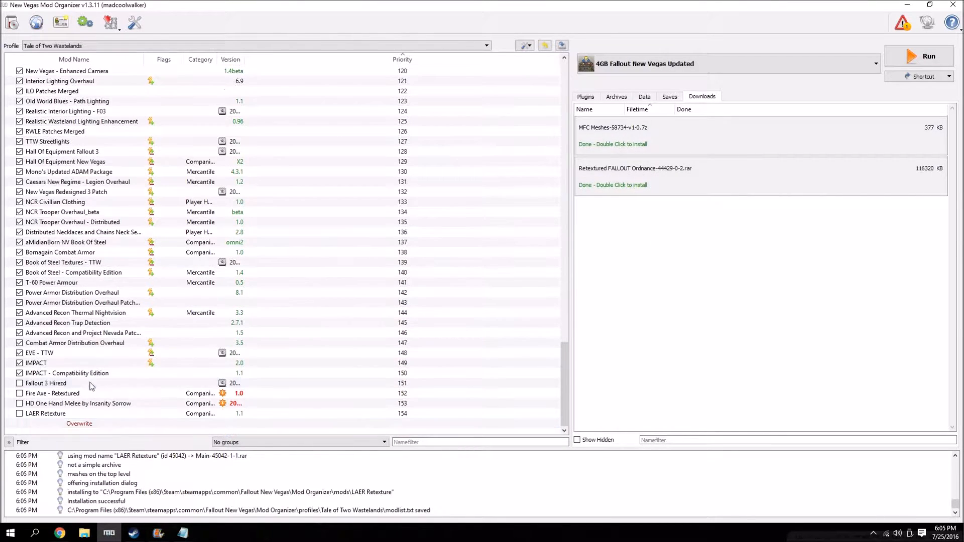
pyautogui.click(60, 532)
pyautogui.scroll(-1, 82, 308)
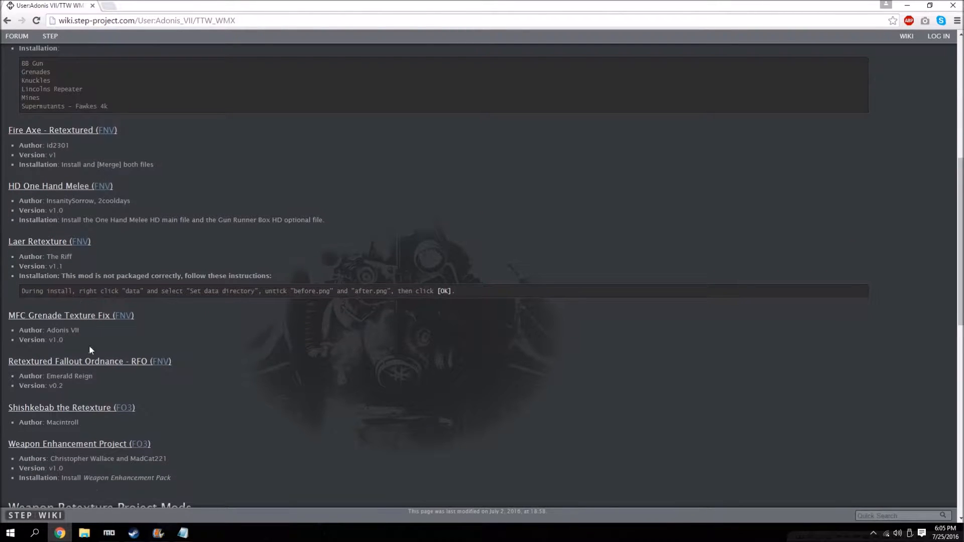
pyautogui.click(903, 5)
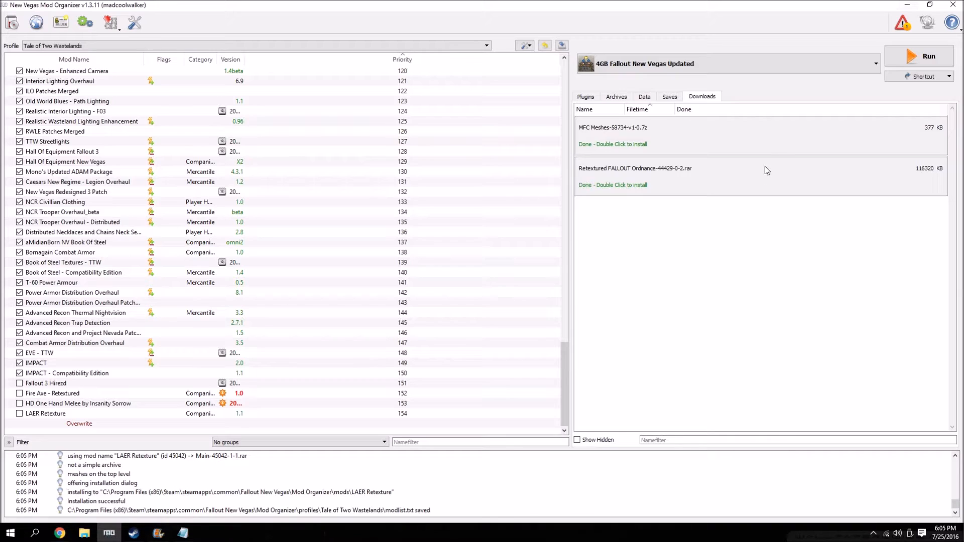
pyautogui.doubleClick(637, 140)
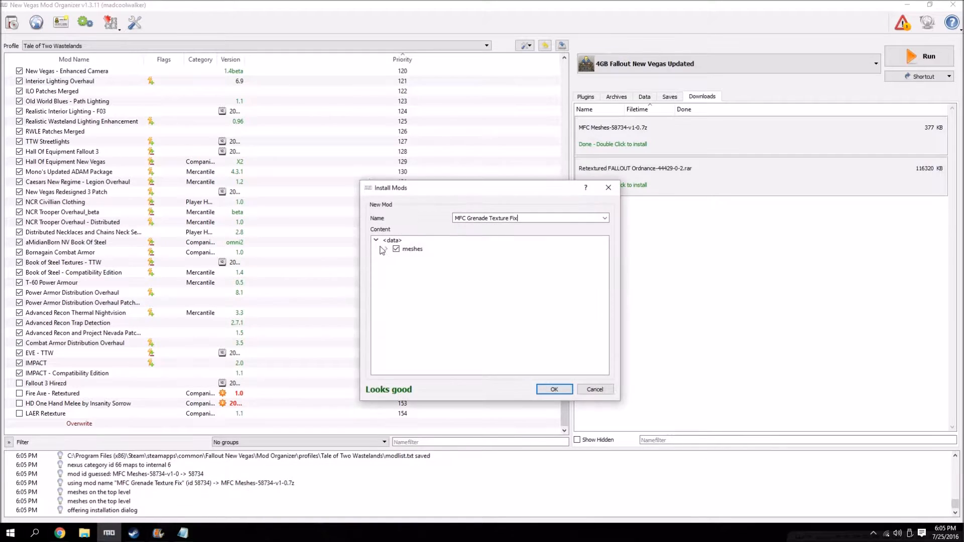
pyautogui.click(554, 390)
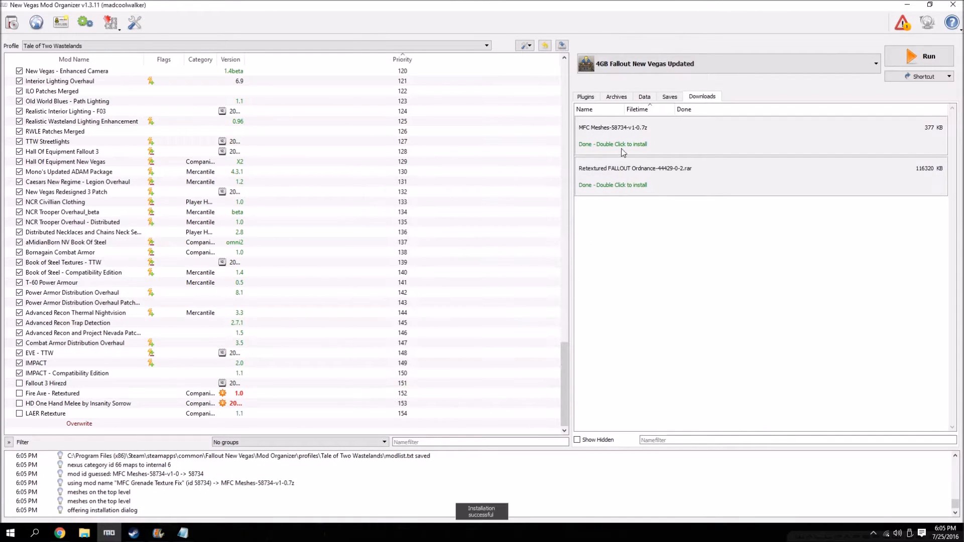
pyautogui.rightClick(627, 132)
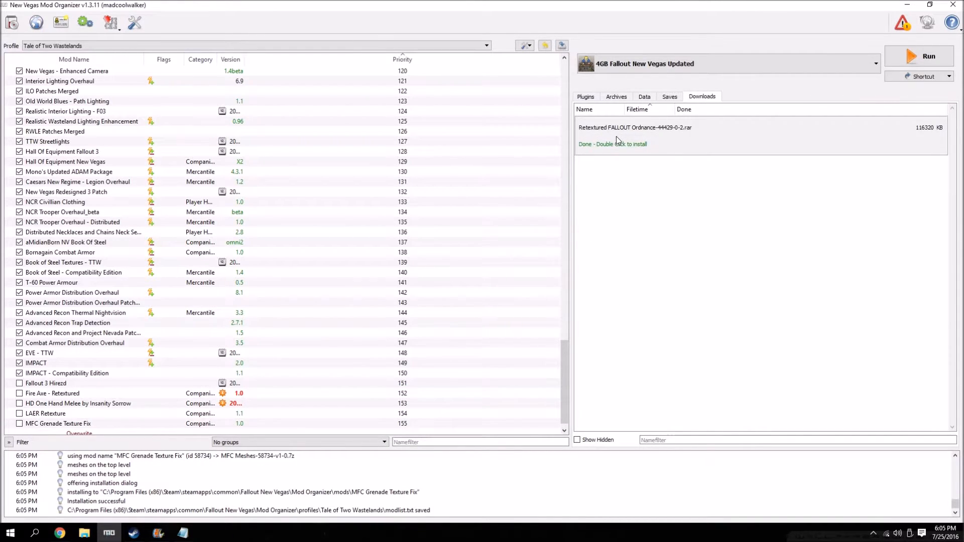
# Install Retextured FALLOUT Ordnance - RFO with its Textures folder and remove its archive from the downloads list.
pyautogui.doubleClick(665, 135)
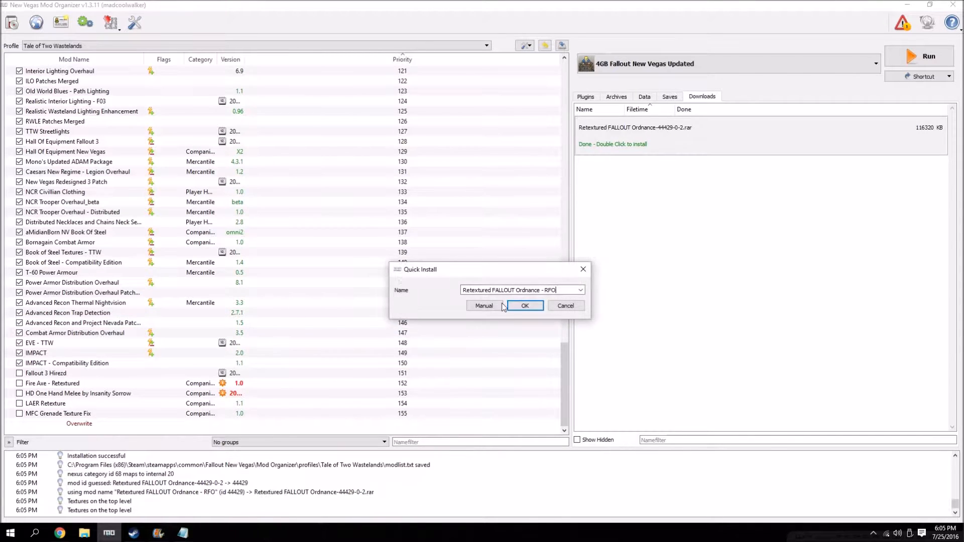
pyautogui.click(424, 303)
pyautogui.rightClick(389, 251)
pyautogui.click(413, 255)
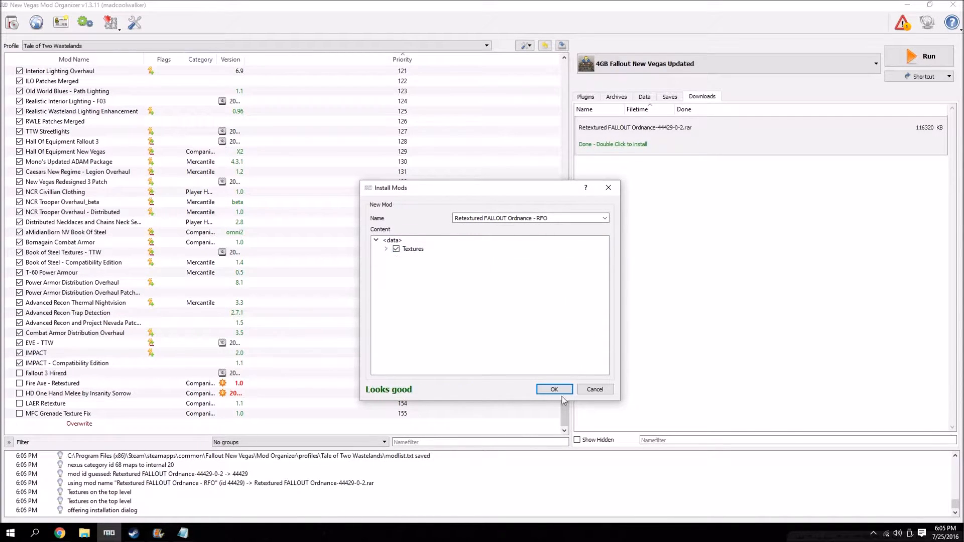
pyautogui.click(555, 390)
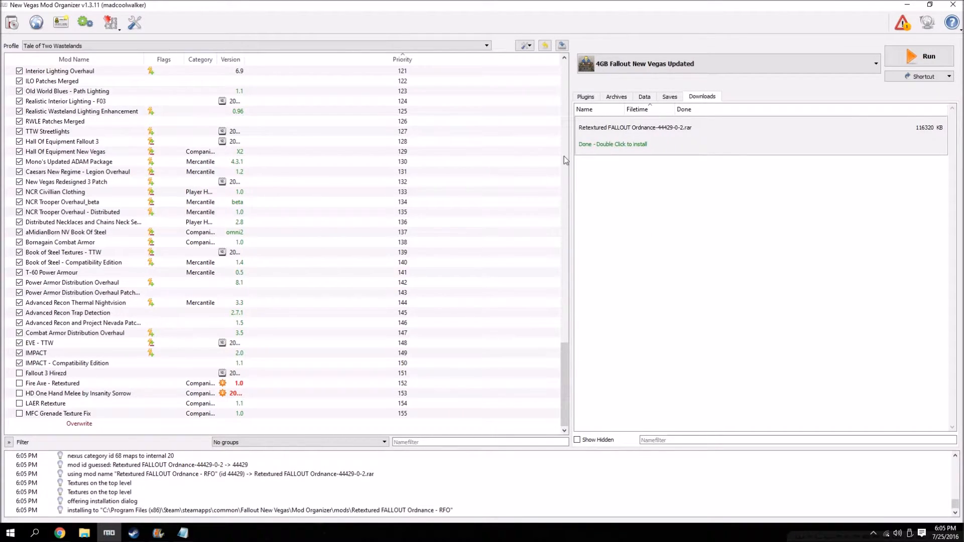
pyautogui.rightClick(617, 131)
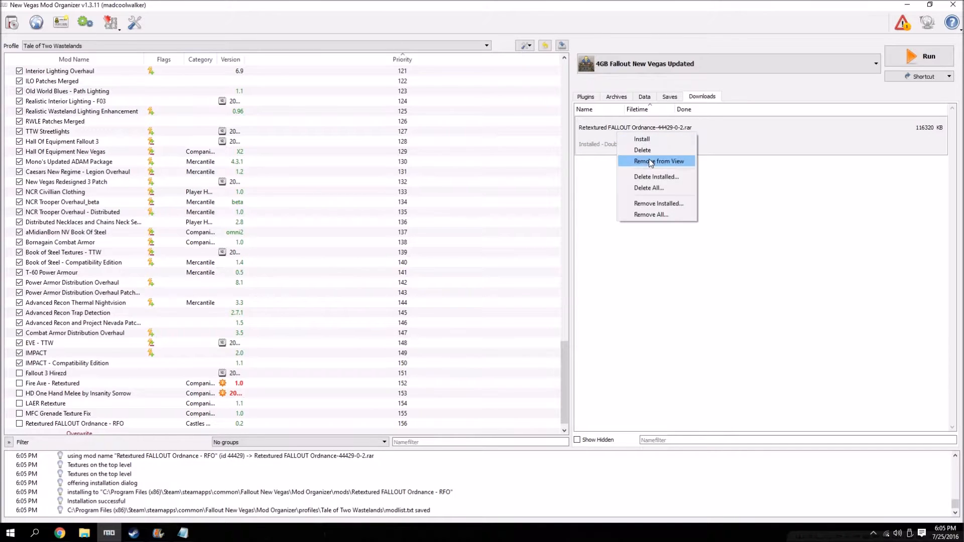
pyautogui.click(653, 196)
# Switch to File Explorer and move the shishkebab the flaming sword and Weapon Enhancement Pack archives from Downloads to the desktop.
pyautogui.click(914, 5)
pyautogui.click(85, 532)
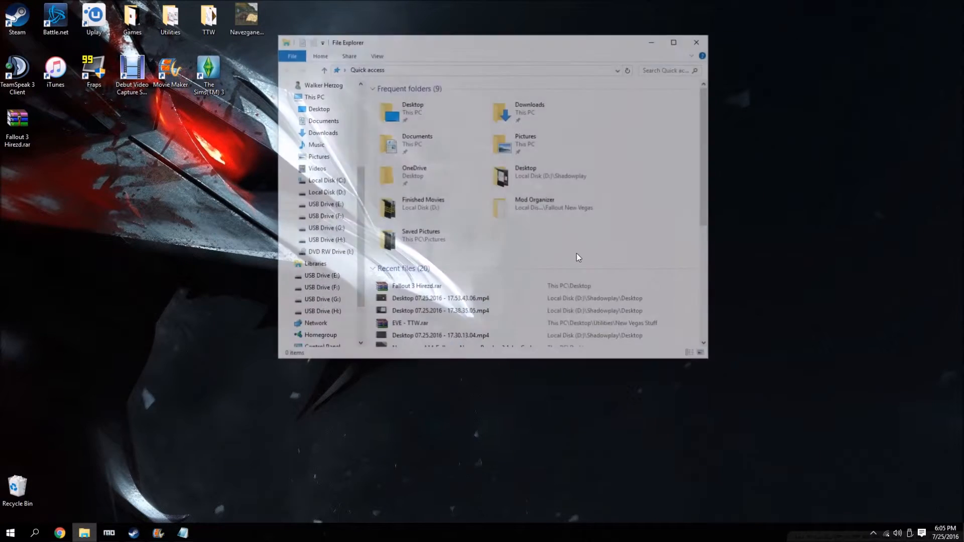
pyautogui.doubleClick(523, 110)
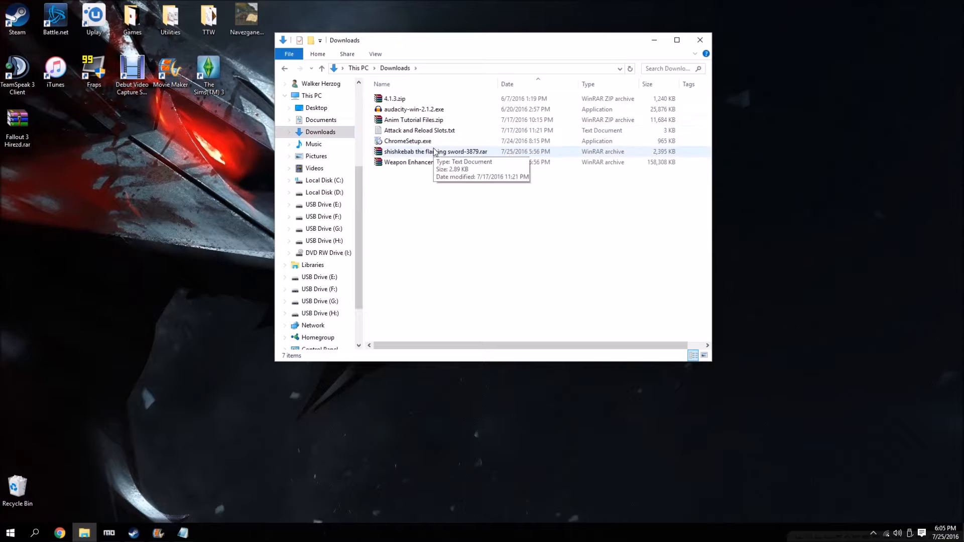
pyautogui.moveTo(435, 151); pyautogui.dragTo(244, 251)
pyautogui.click(701, 40)
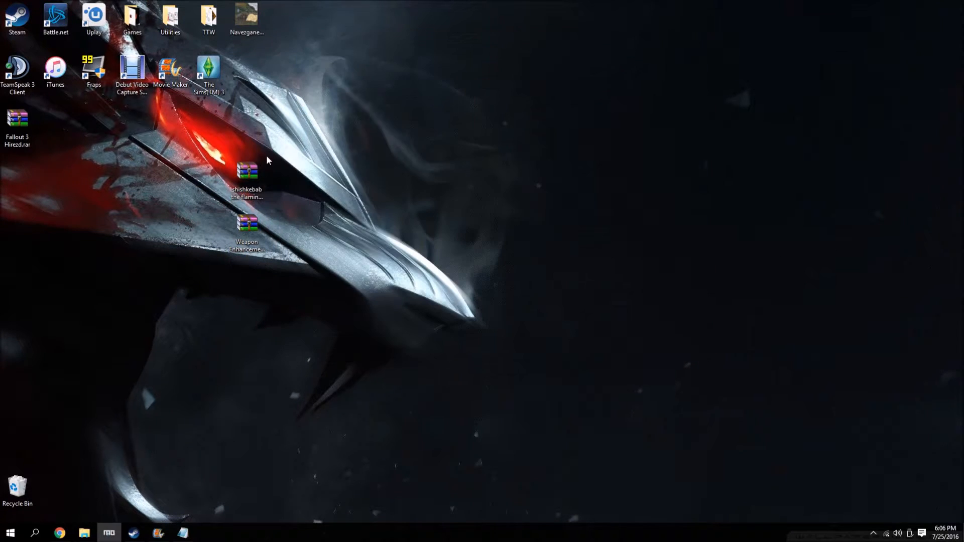
# Examine the folder structure inside the shishkebab the flaming sword archive down to its Data folder.
pyautogui.doubleClick(253, 171)
pyautogui.click(272, 147)
pyautogui.doubleClick(272, 146)
pyautogui.doubleClick(224, 145)
pyautogui.click(434, 153)
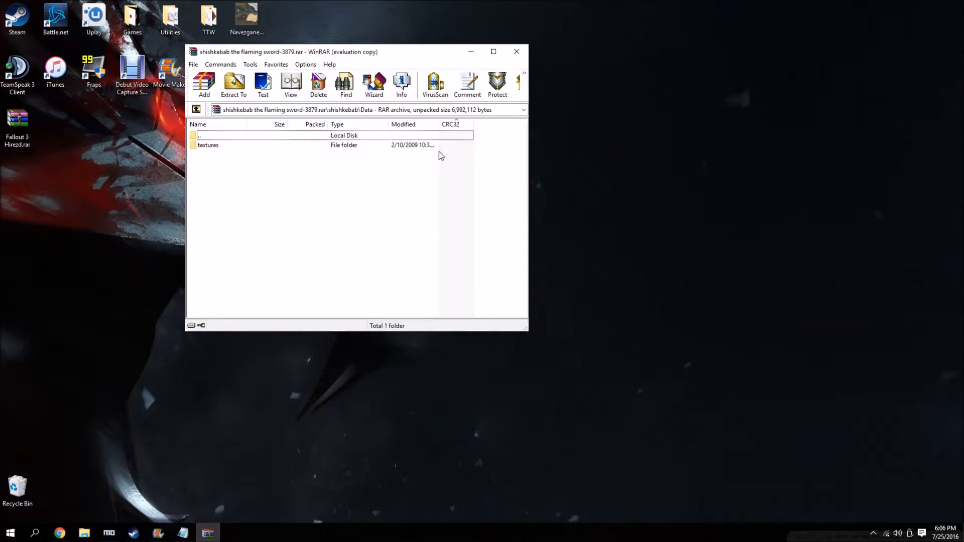
pyautogui.click(516, 52)
# Switch to Mod Organizer and install the shishkebab the flaming sword archive as Shishkebab - Retex, with its inner Data folder as the data directory.
pyautogui.click(109, 533)
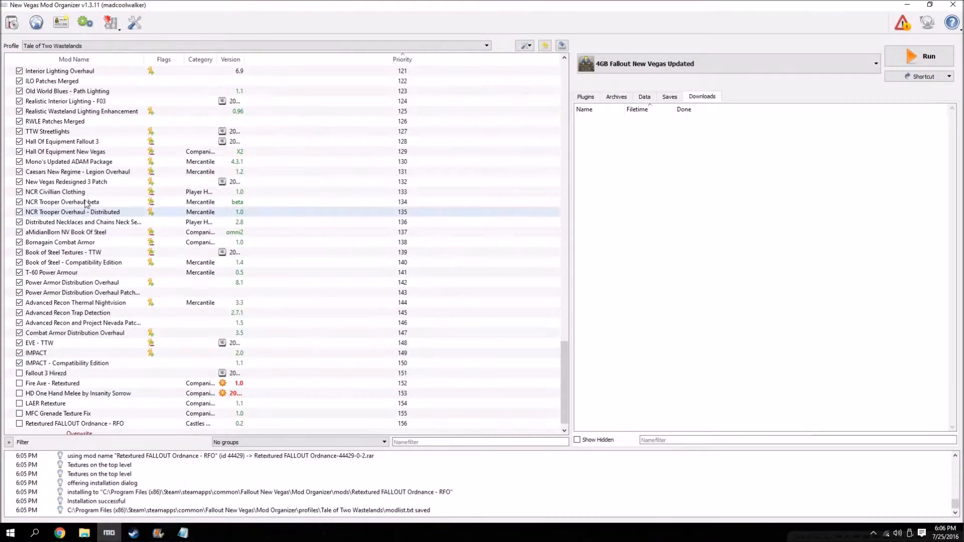
pyautogui.click(12, 23)
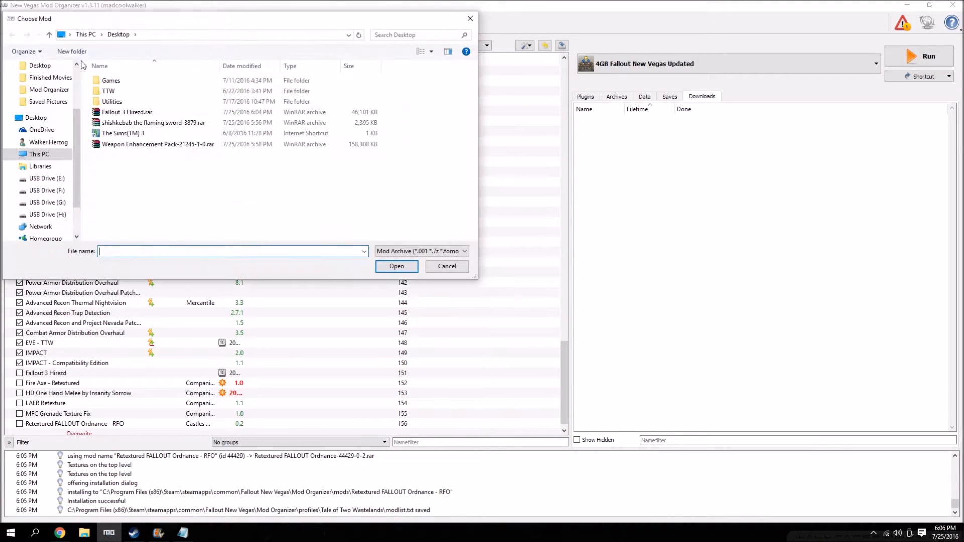
pyautogui.doubleClick(143, 124)
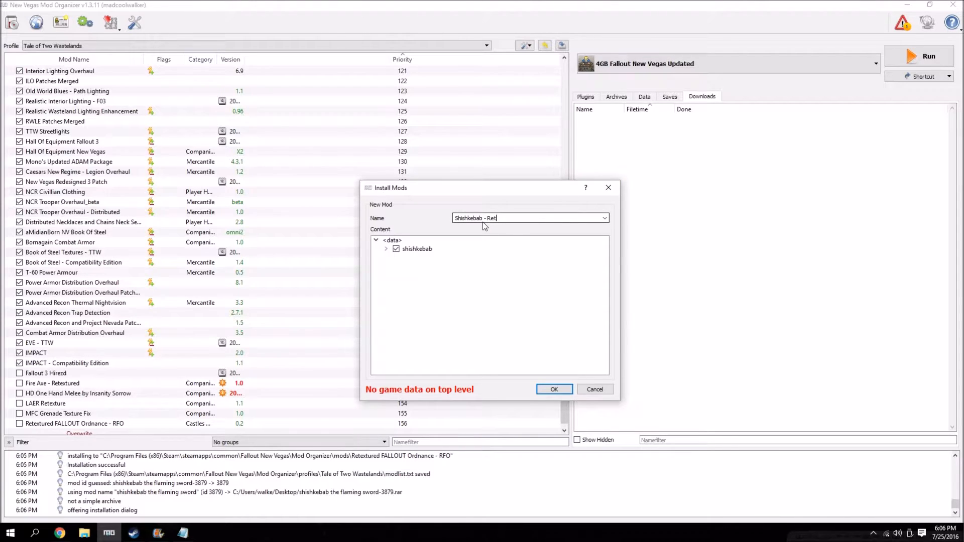
pyautogui.click(386, 249)
pyautogui.rightClick(402, 252)
pyautogui.click(426, 258)
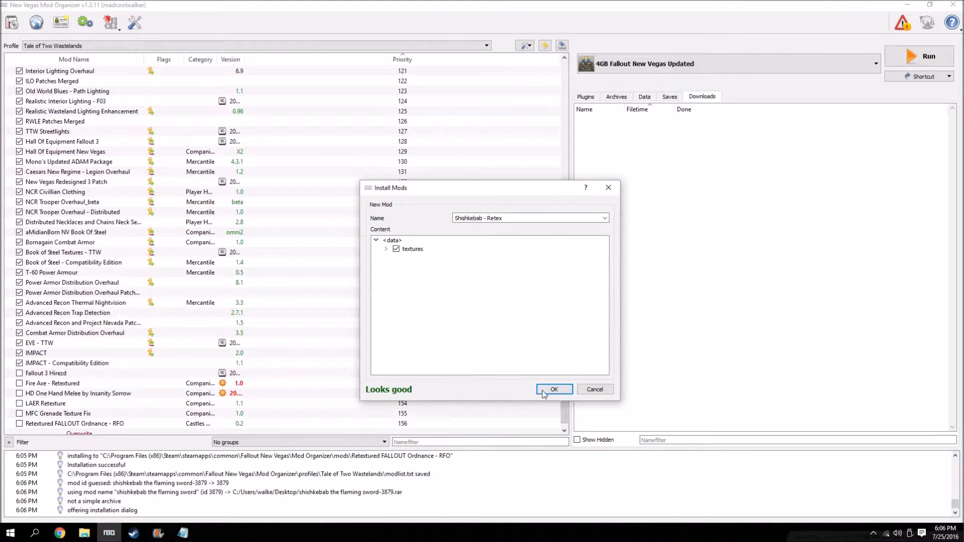
pyautogui.click(554, 390)
pyautogui.scroll(-1, 484, 380)
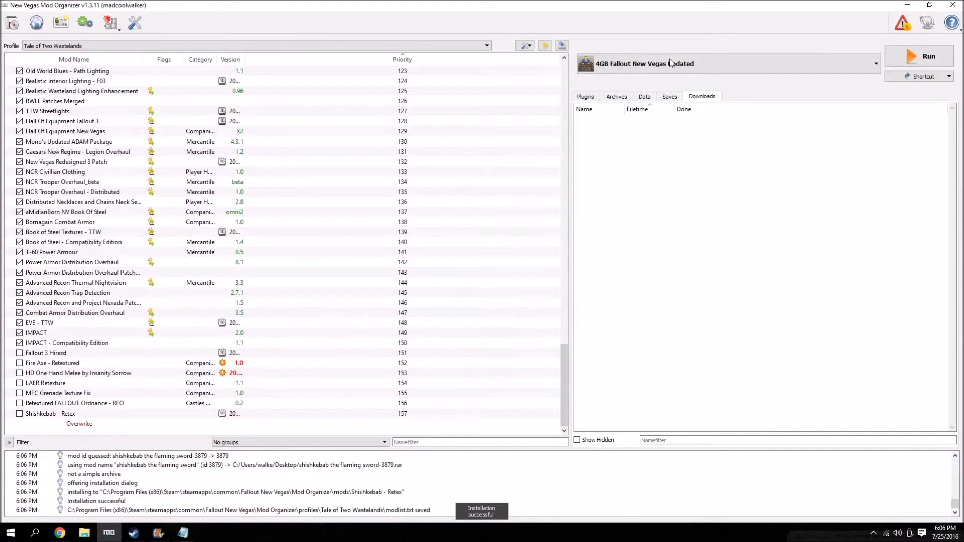
# Examine the folder structure inside the Weapon Enhancement Pack archive on the desktop, down to its data folder.
pyautogui.click(906, 6)
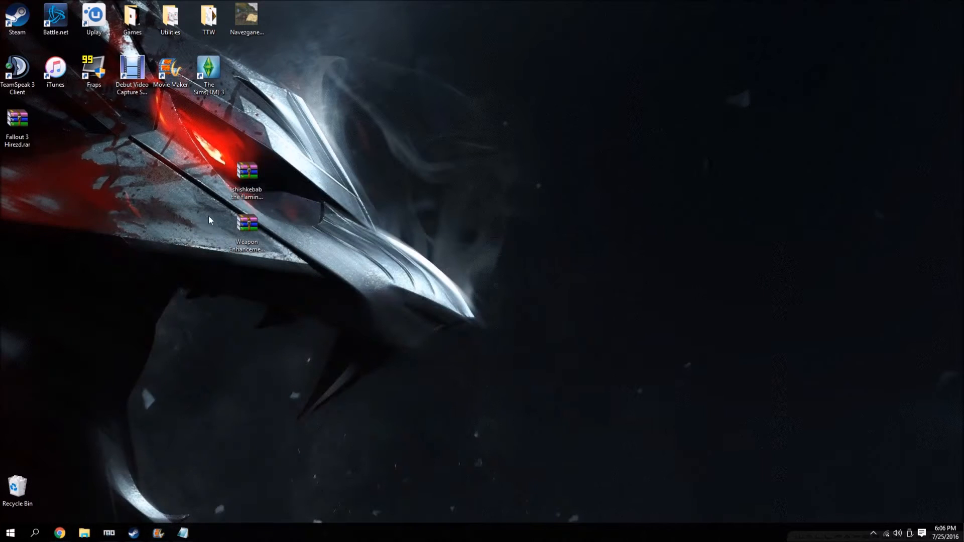
pyautogui.doubleClick(249, 224)
pyautogui.doubleClick(217, 147)
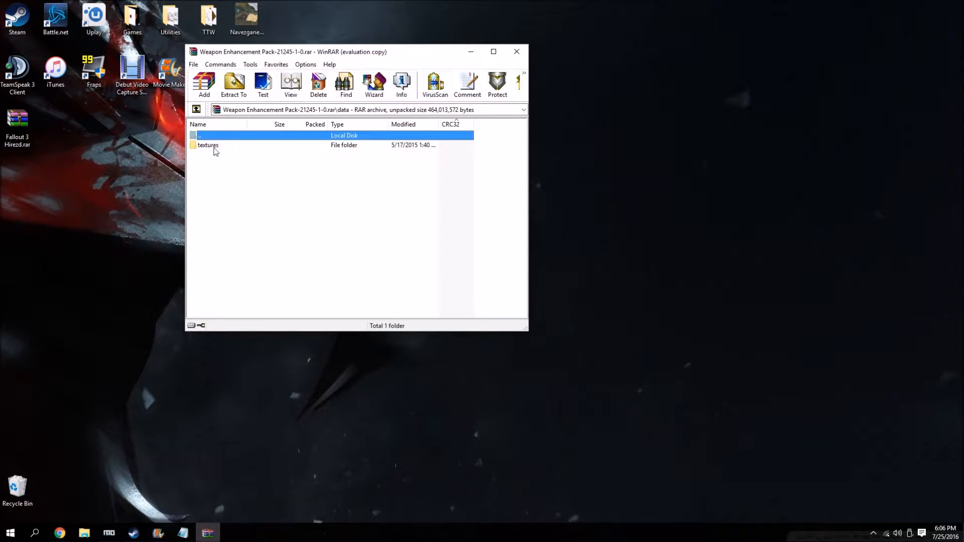
pyautogui.click(435, 154)
pyautogui.click(517, 52)
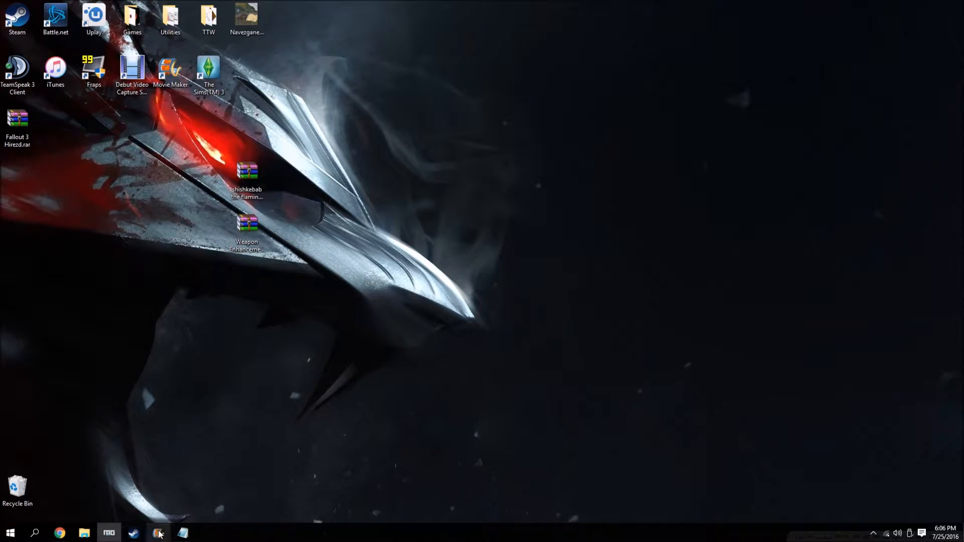
# Install the Weapon Enhancement Pack archive from the desktop in Mod Organizer, with its data folder as the data directory.
pyautogui.click(109, 533)
pyautogui.click(7, 21)
pyautogui.click(140, 147)
pyautogui.doubleClick(131, 148)
pyautogui.click(483, 306)
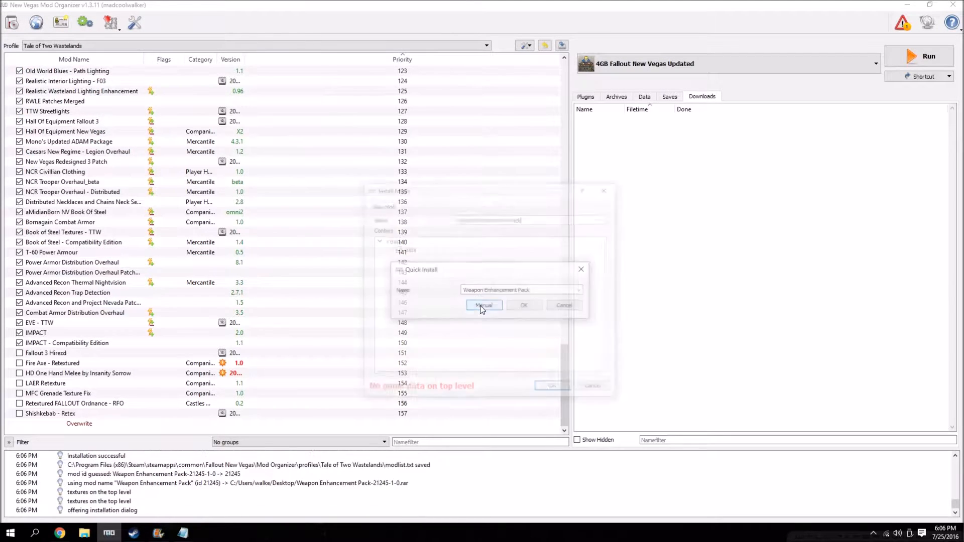
pyautogui.rightClick(396, 250)
pyautogui.click(416, 259)
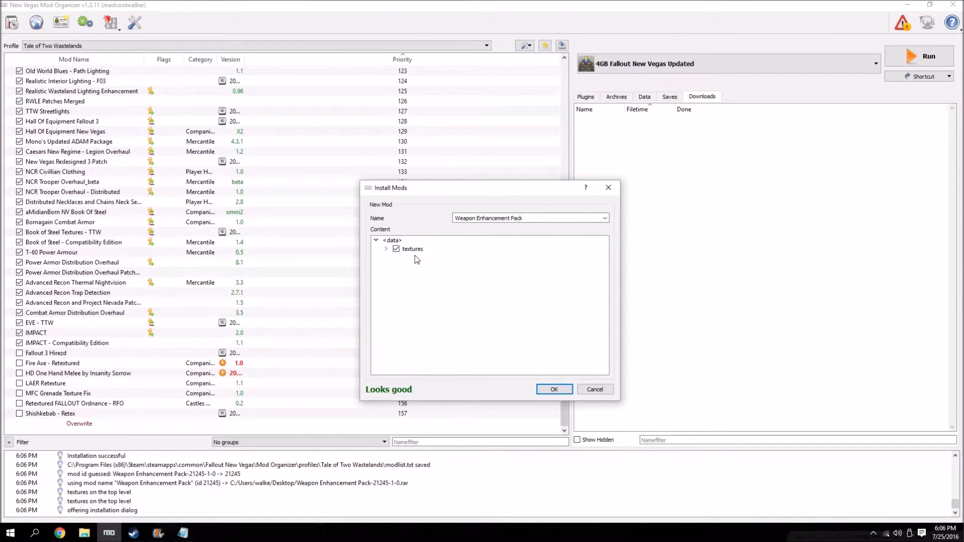
pyautogui.click(554, 389)
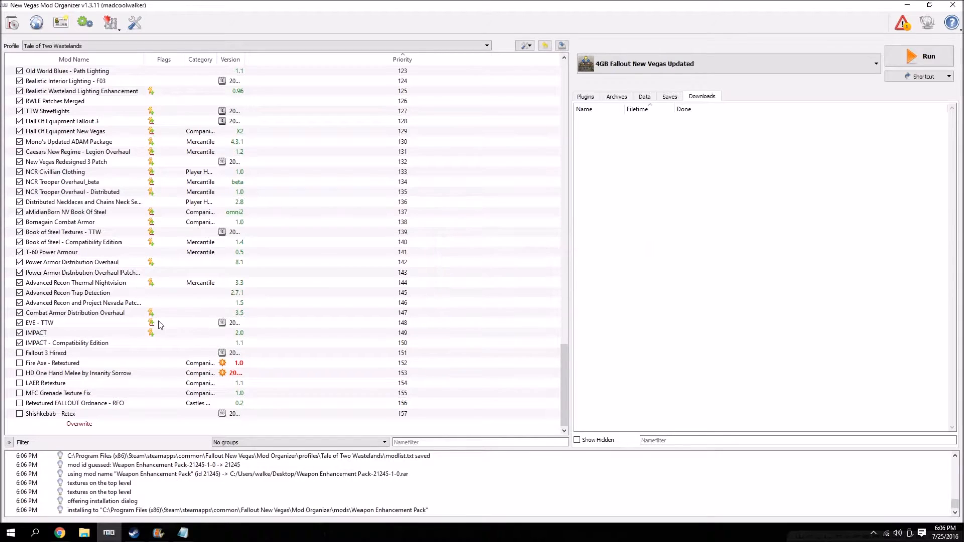
# Enable all newly installed weapon retexture mods from Fallout 3 Hirezd through Weapon Enhancement Pack, checking the plugin list for additions.
pyautogui.click(585, 97)
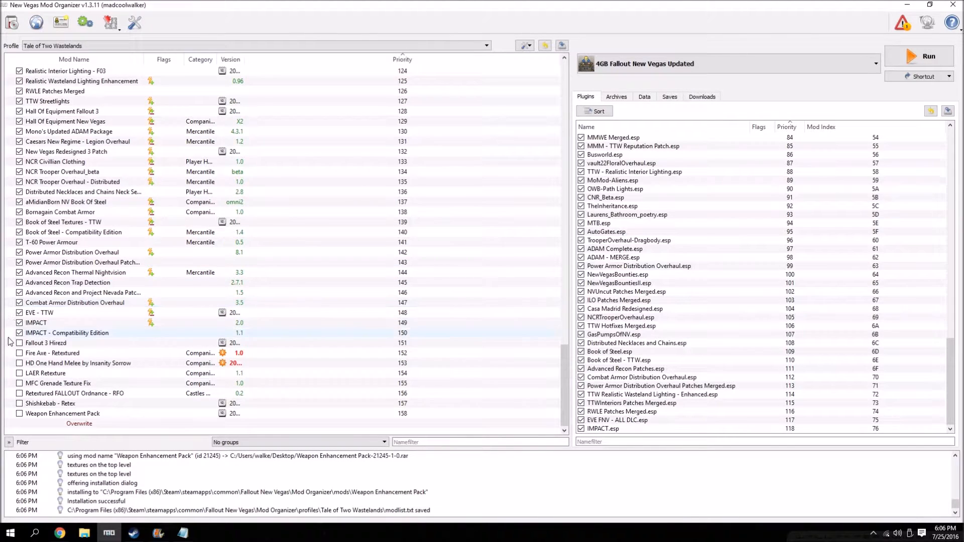
pyautogui.click(19, 353)
pyautogui.click(19, 363)
pyautogui.click(19, 374)
pyautogui.click(19, 383)
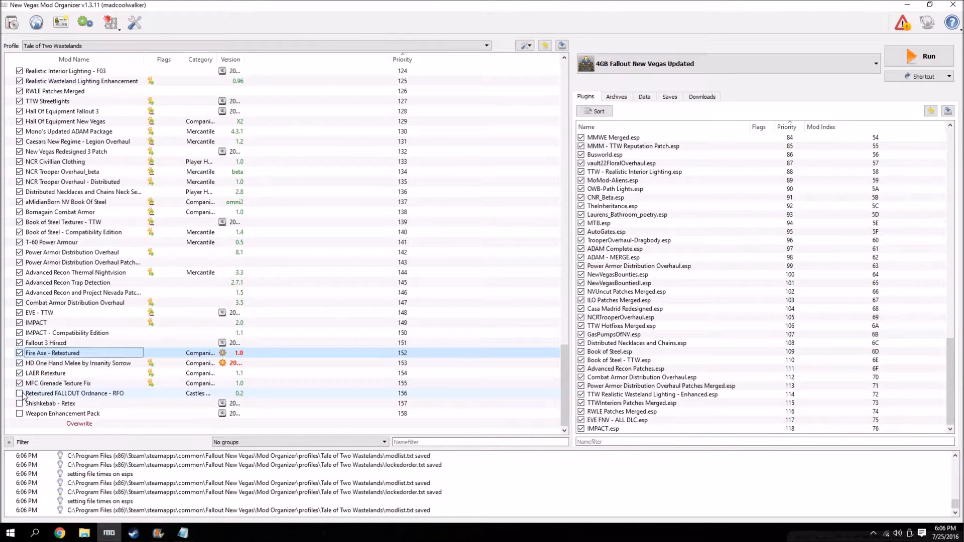
pyautogui.click(20, 394)
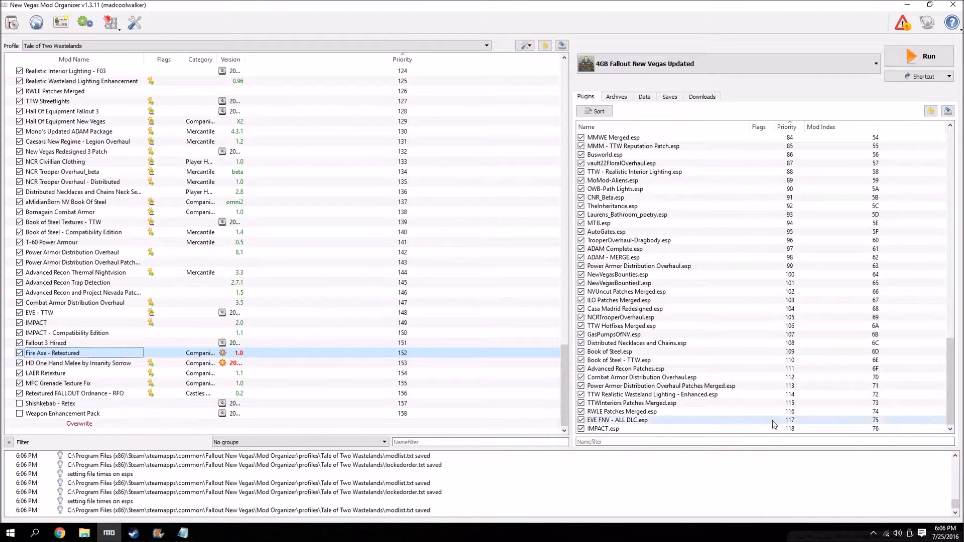
pyautogui.click(19, 403)
pyautogui.click(19, 413)
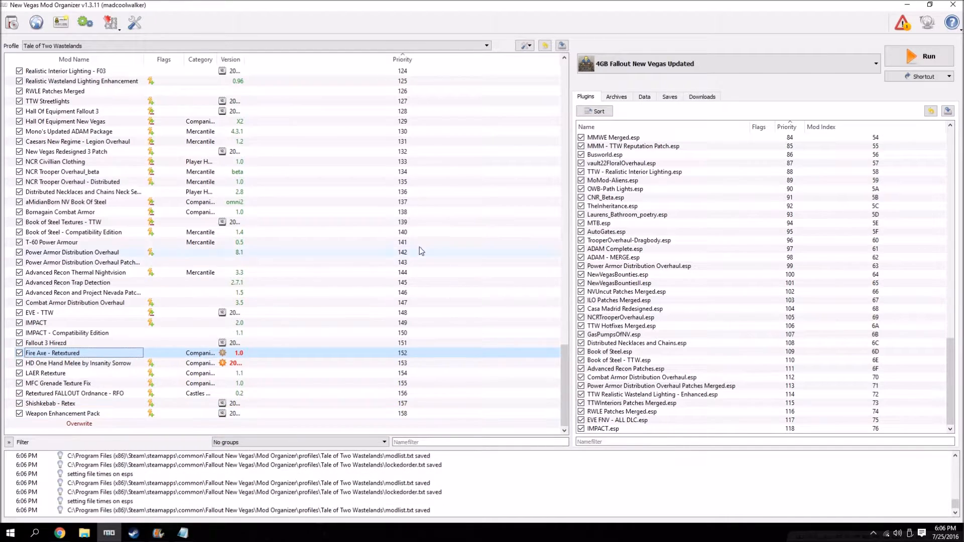
# Switch to Chrome and read the guide's Weapon Retexture Project Mods section down to Half Hansified Holorifle.
pyautogui.click(67, 534)
pyautogui.scroll(-5, 97, 313)
pyautogui.scroll(-3, 76, 281)
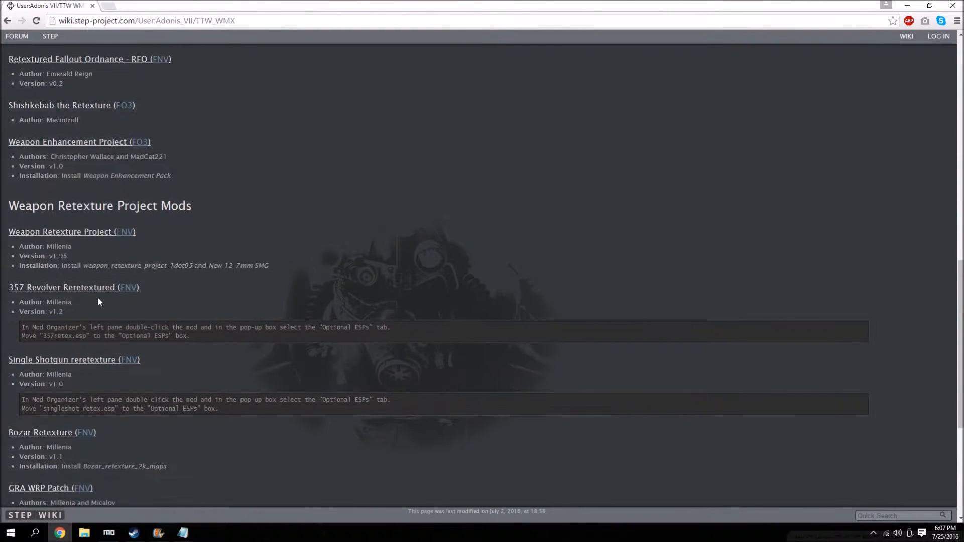
pyautogui.scroll(-3, 97, 294)
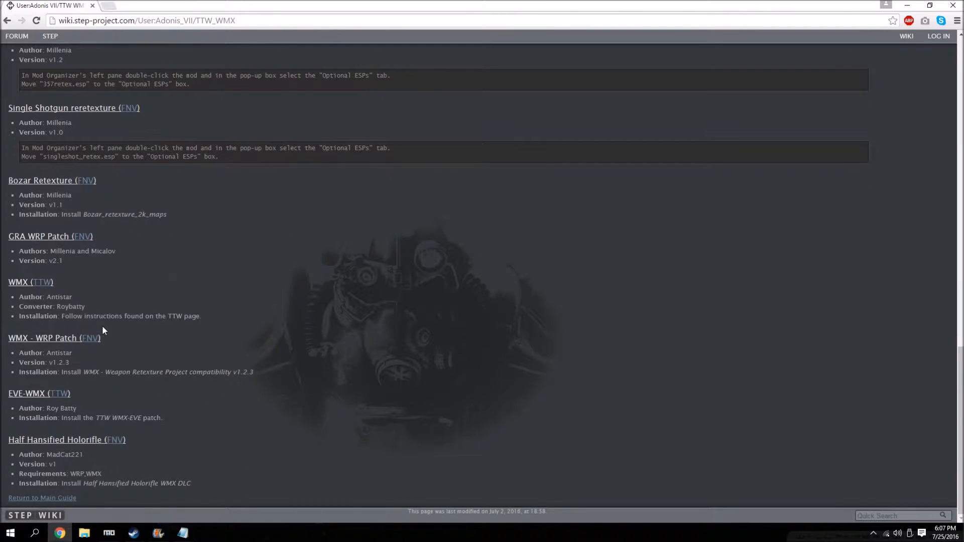
pyautogui.scroll(2, 103, 325)
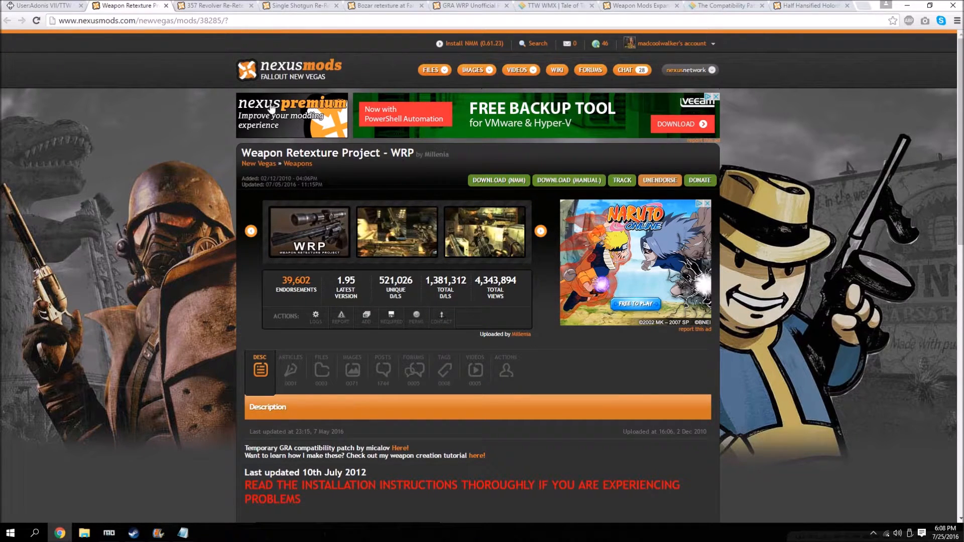
# View a preview image on the Weapon Mods Expanded - WMX mod page.
pyautogui.click(632, 5)
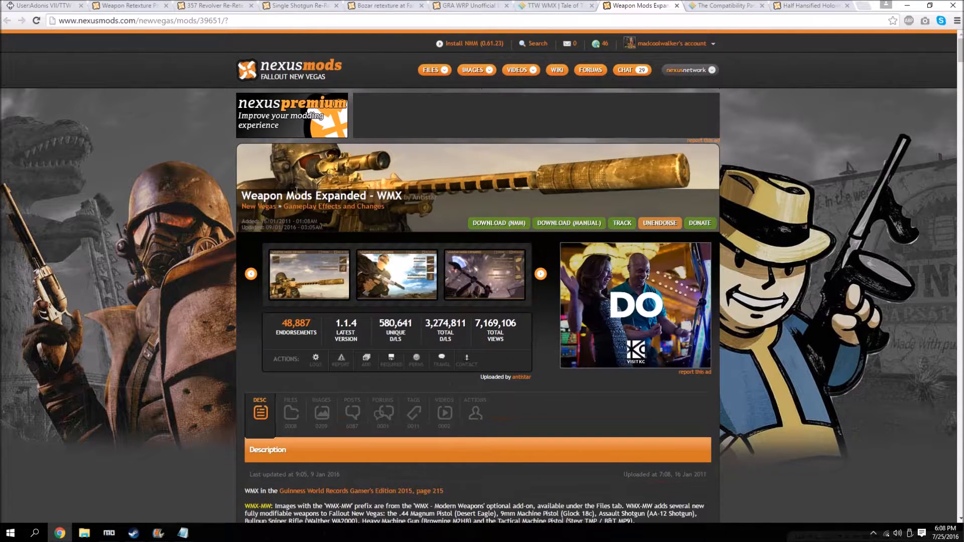
pyautogui.click(425, 264)
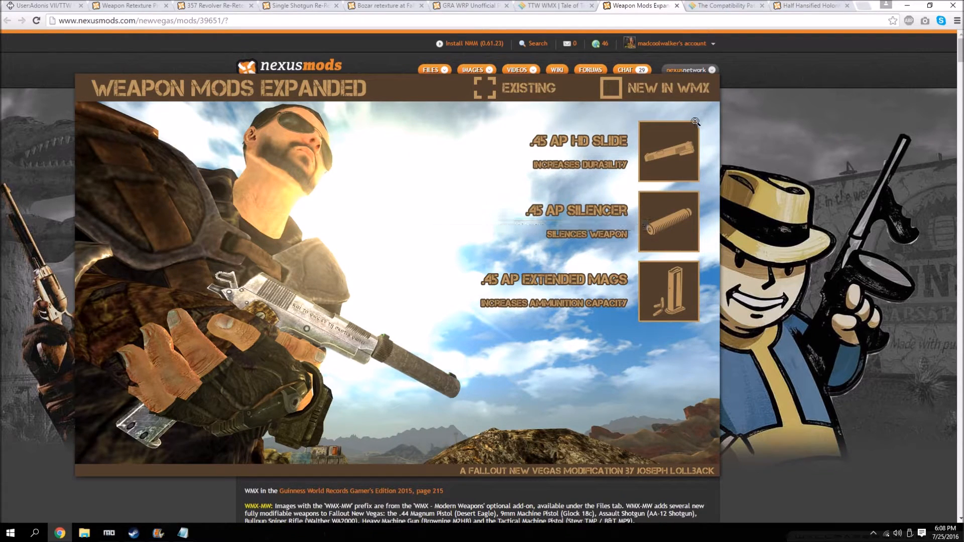
pyautogui.click(482, 233)
# Download weapon_retexture_project_1dot95 and New 12_7mm SMG through the mod manager from the Weapon Retexture Project page.
pyautogui.click(139, 5)
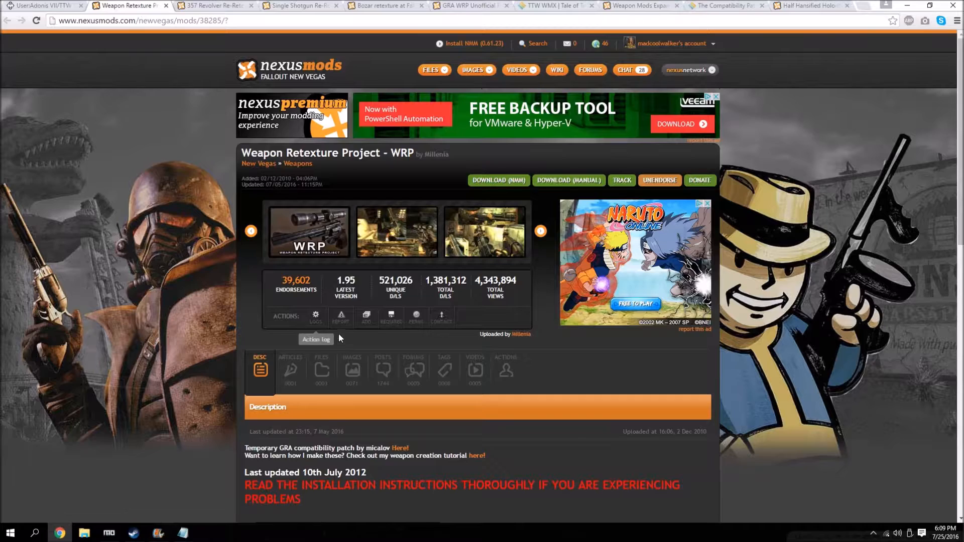
pyautogui.scroll(-2, 296, 245)
pyautogui.click(322, 270)
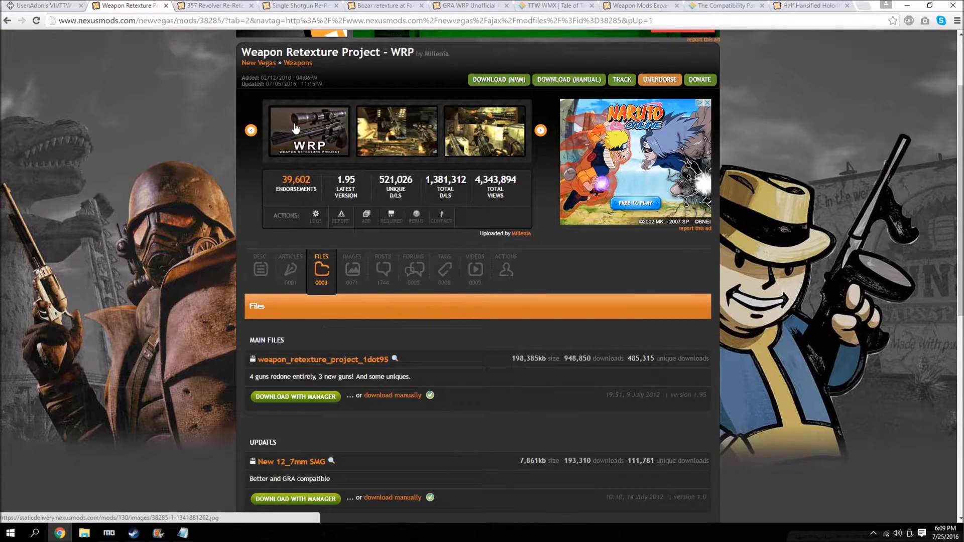
pyautogui.moveTo(293, 122)
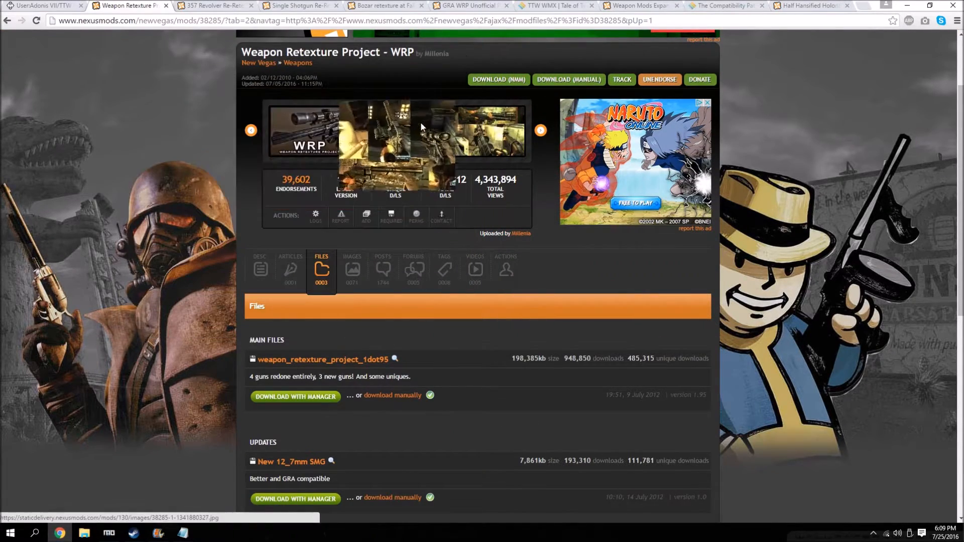
pyautogui.scroll(-2, 309, 300)
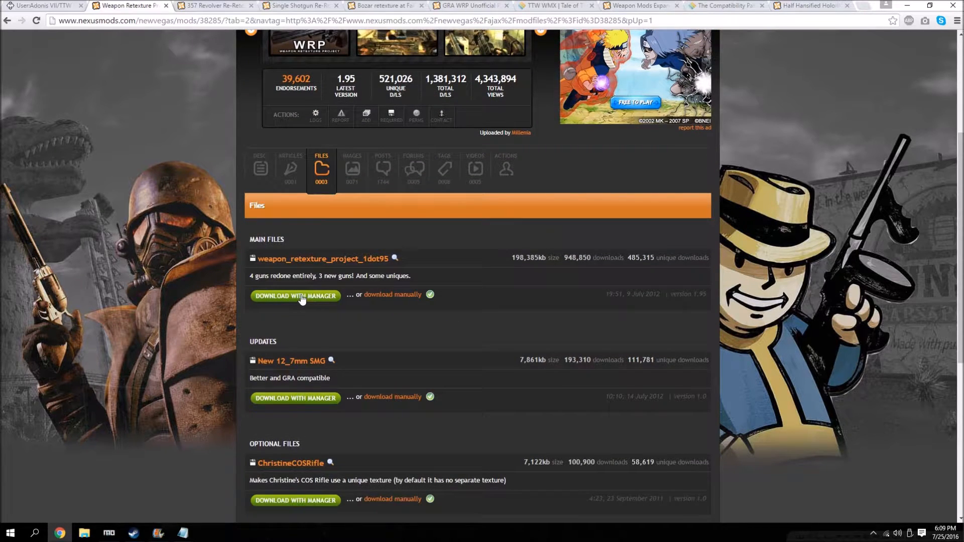
pyautogui.click(302, 296)
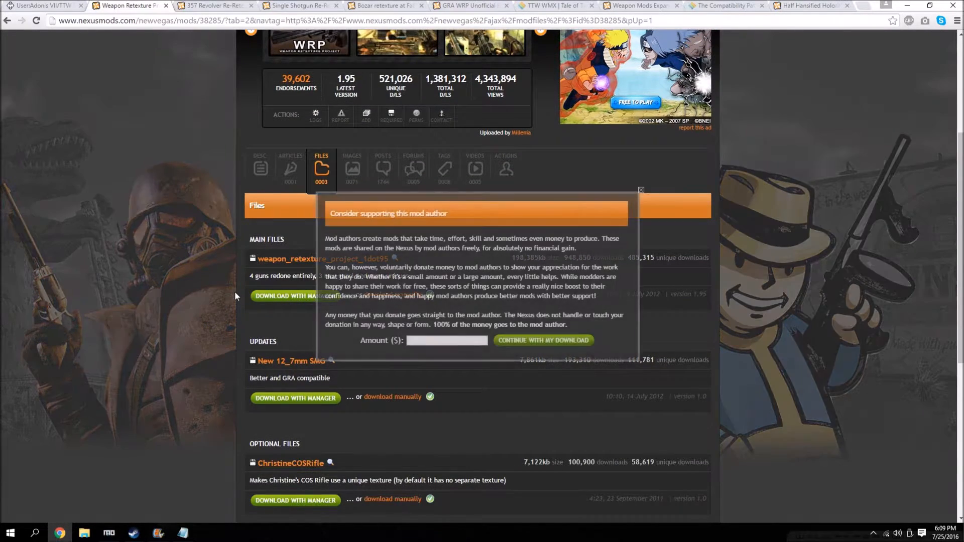
pyautogui.click(556, 340)
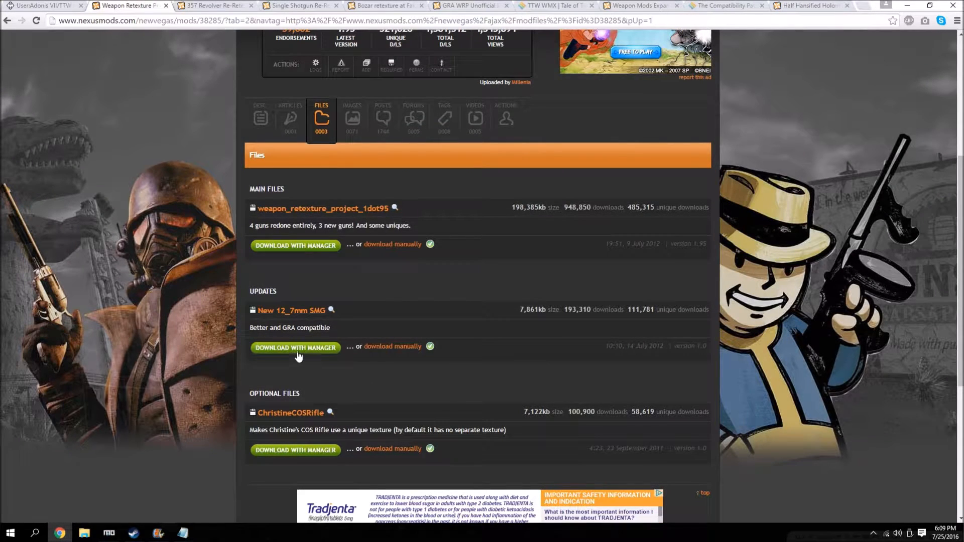
pyautogui.click(298, 356)
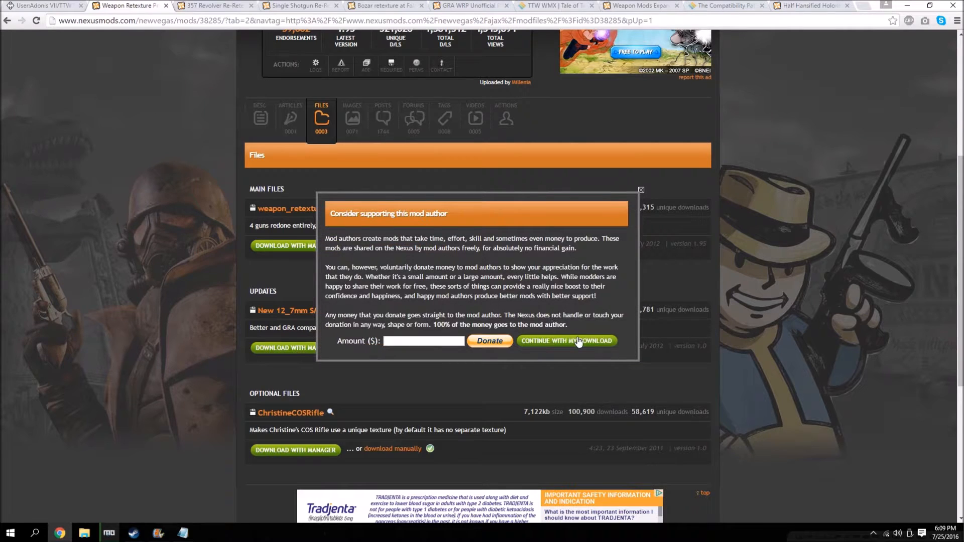
pyautogui.click(577, 341)
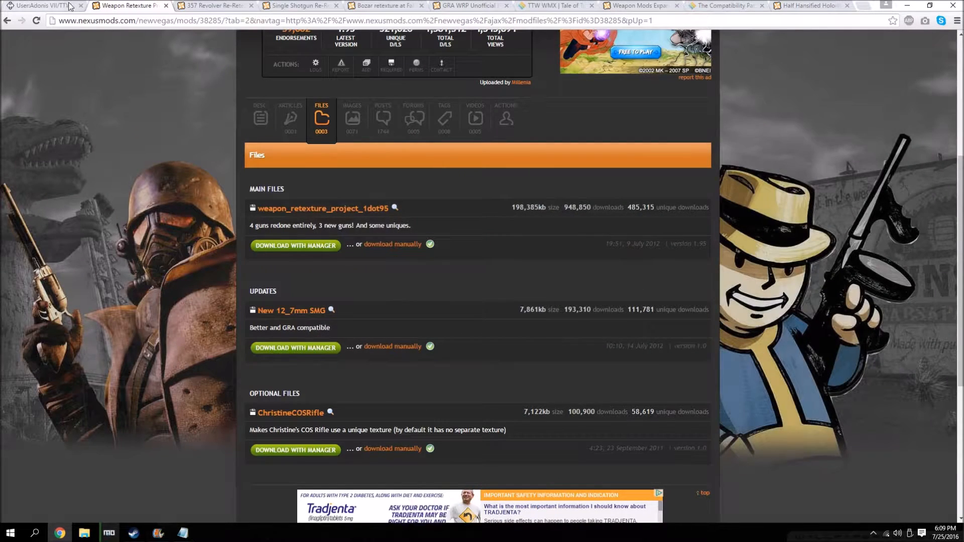
# Download 357revolver_retex_1_dot_2 through the mod manager from the 357 Revolver Re-Retextured page and show Mod Organizer's downloads list.
pyautogui.click(220, 5)
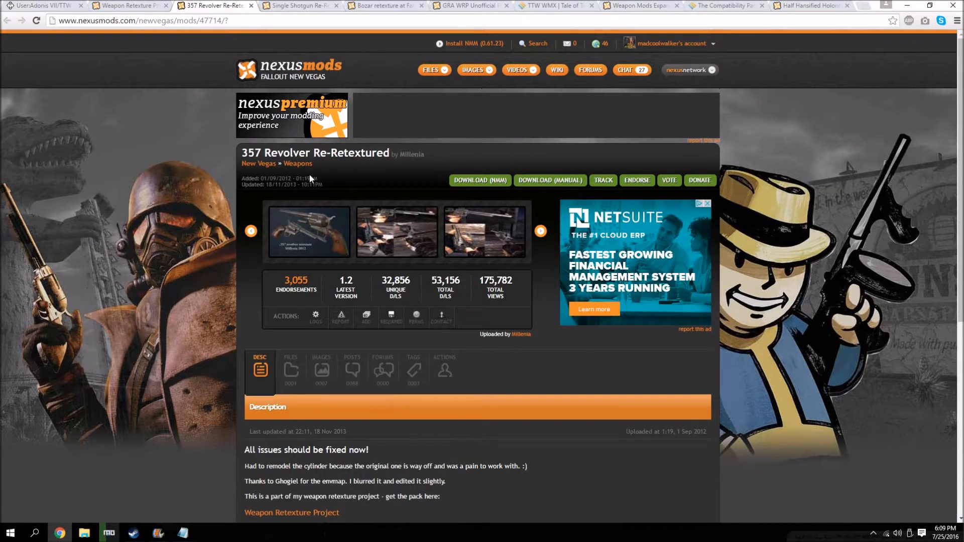
pyautogui.scroll(-2, 291, 301)
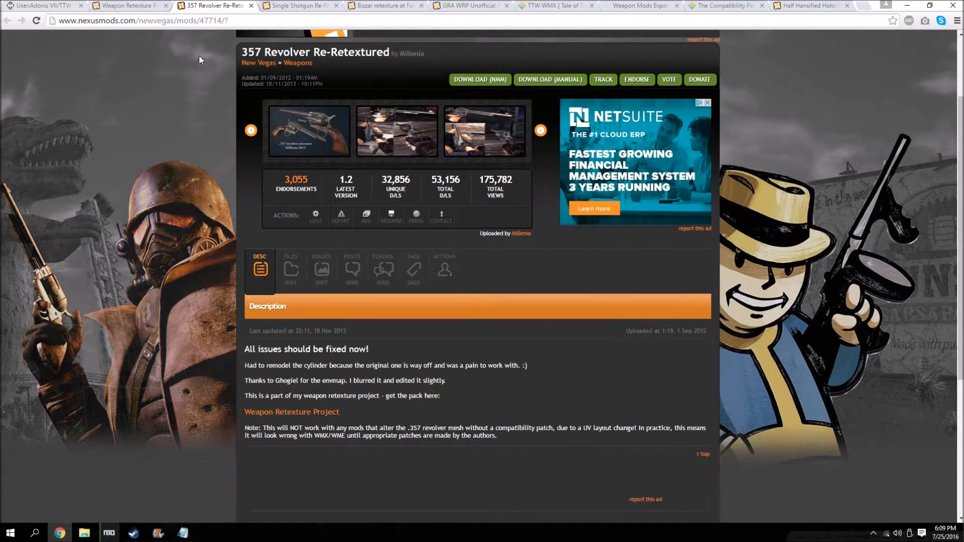
pyautogui.click(290, 281)
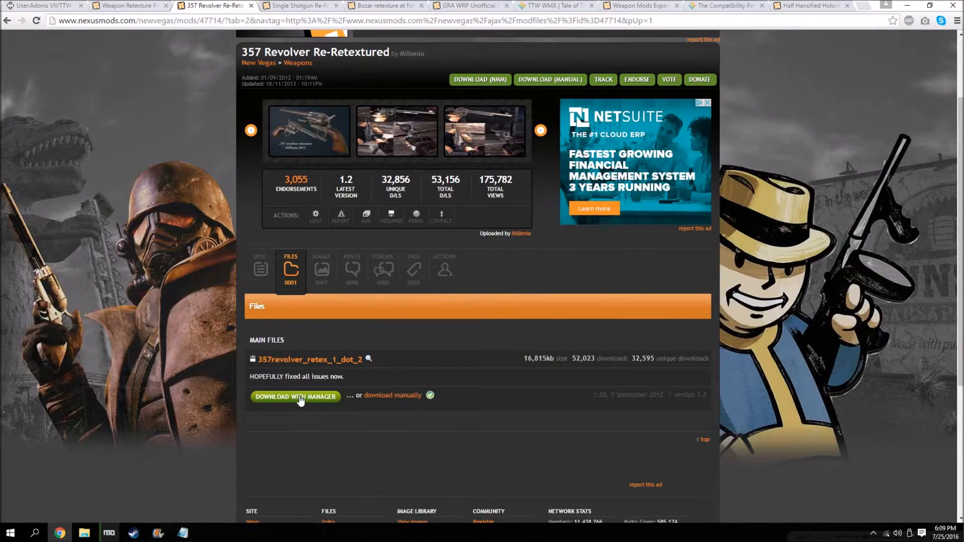
pyautogui.click(109, 533)
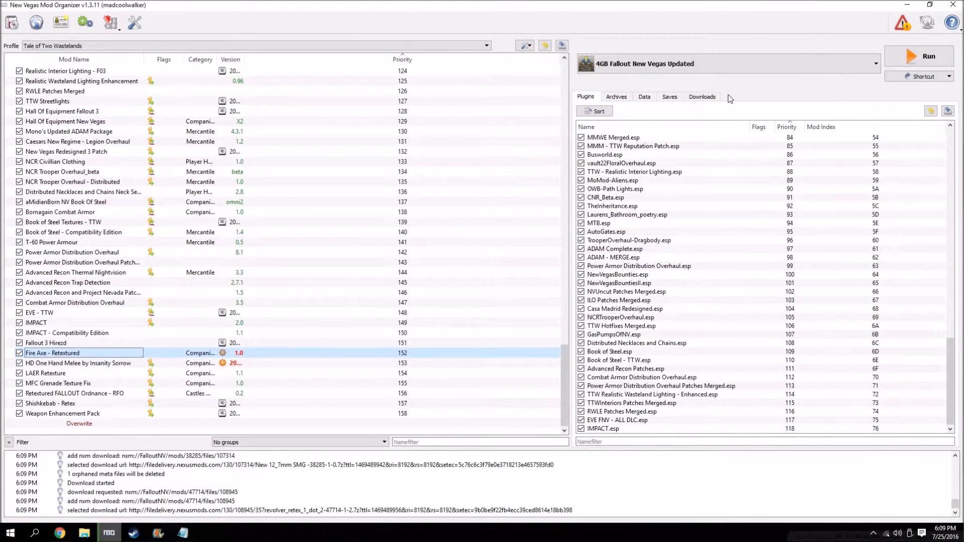
pyautogui.click(701, 97)
# Return to Chrome and open the file listing of the Single Shotgun Re-Retexture mod.
pyautogui.click(59, 533)
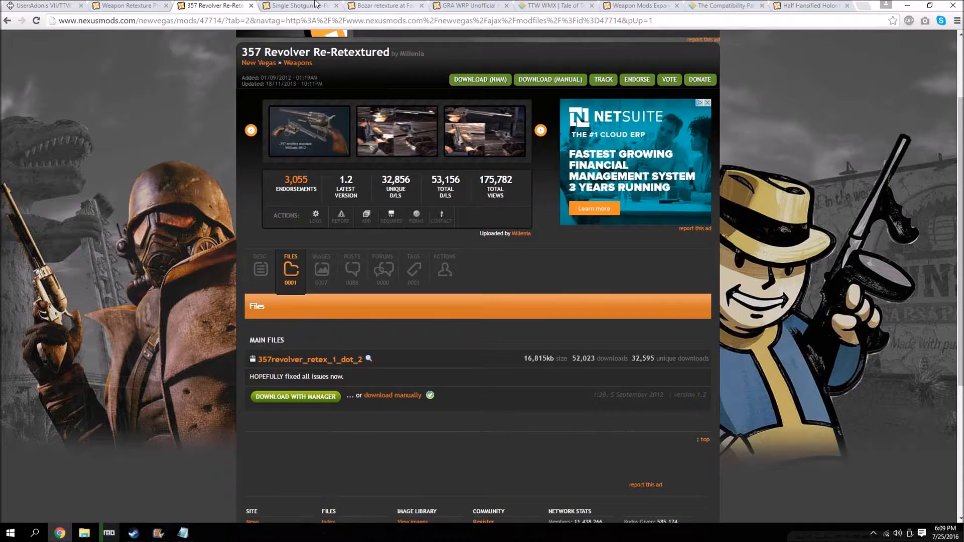
pyautogui.click(302, 6)
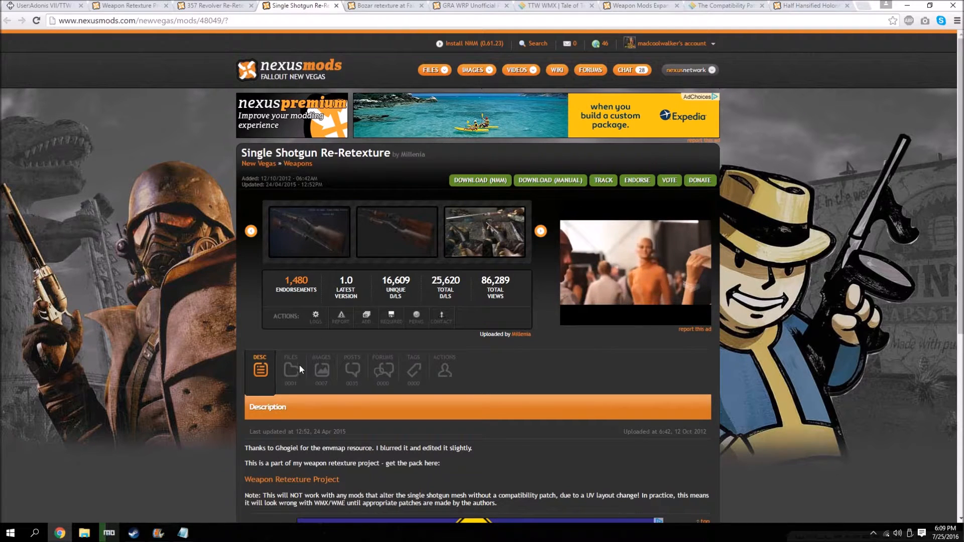
pyautogui.click(299, 366)
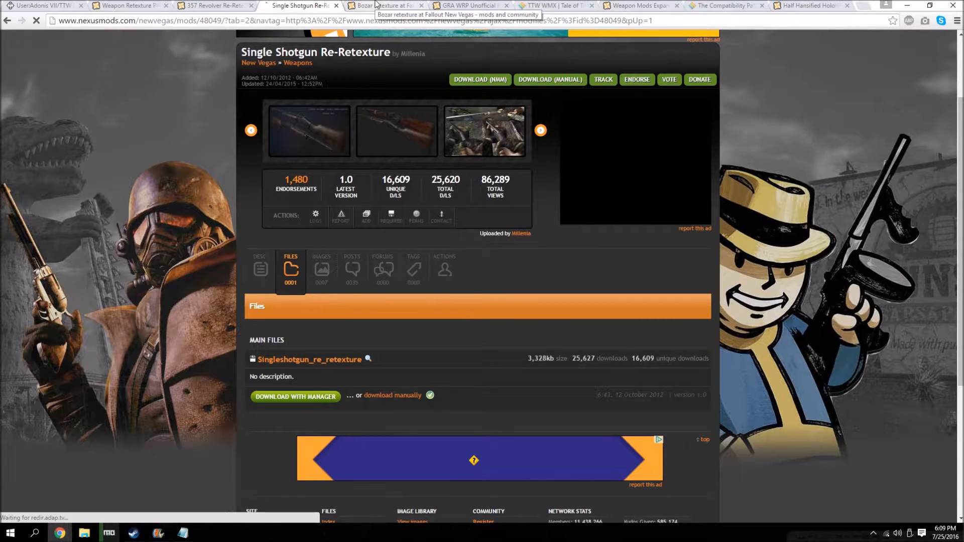
# Download Singleshotgun_re_retexture and, from the Bozar retexture page, Bozar_retexture_2k_maps through the mod manager, continuing without donating.
pyautogui.click(298, 387)
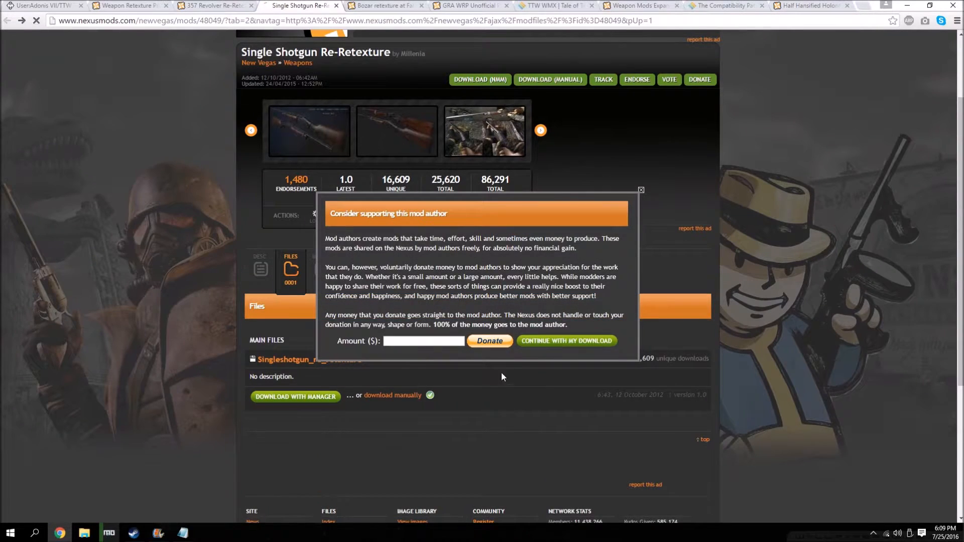
pyautogui.click(541, 342)
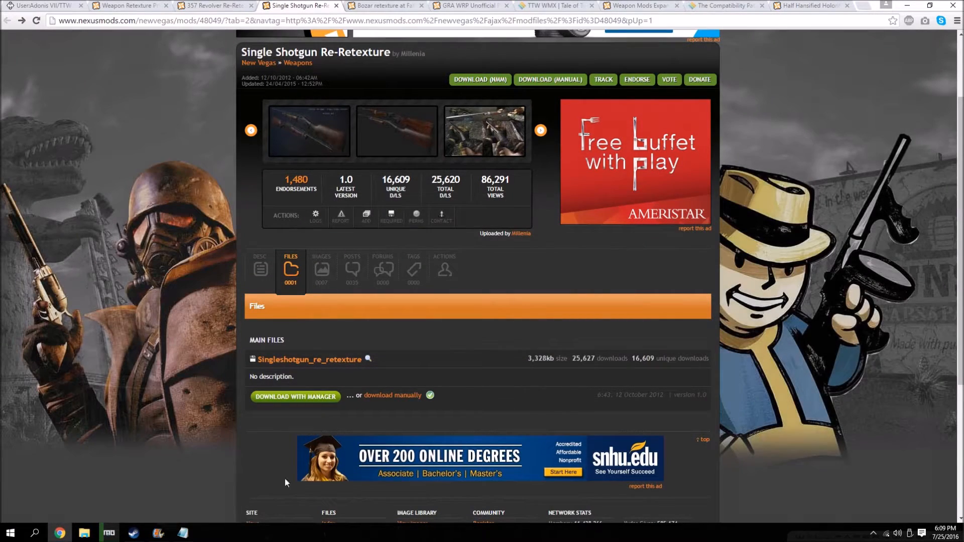
pyautogui.click(385, 5)
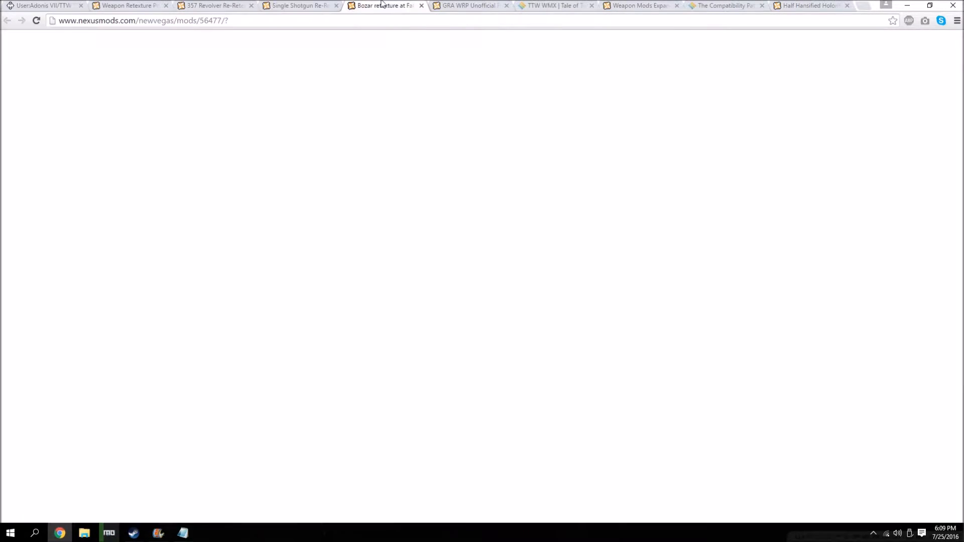
pyautogui.click(291, 413)
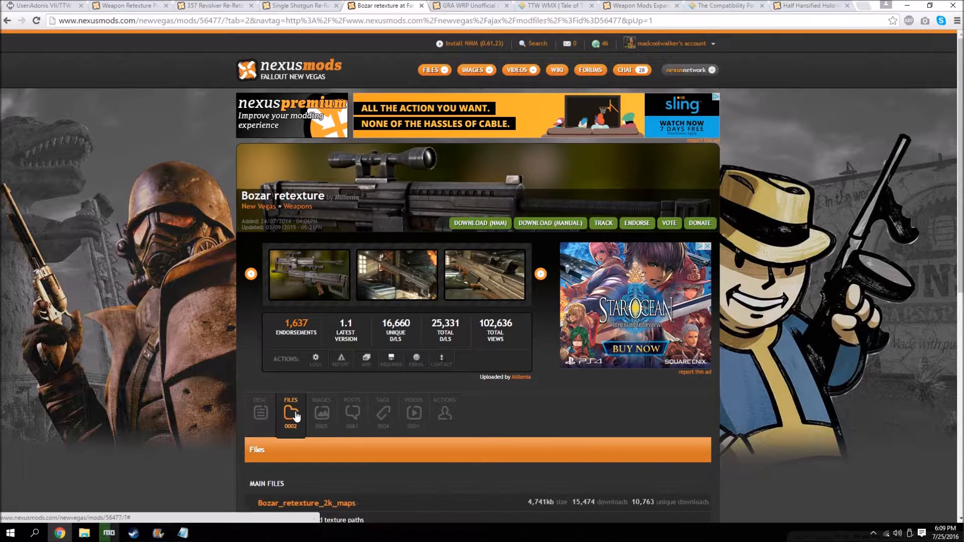
pyautogui.scroll(-4, 311, 400)
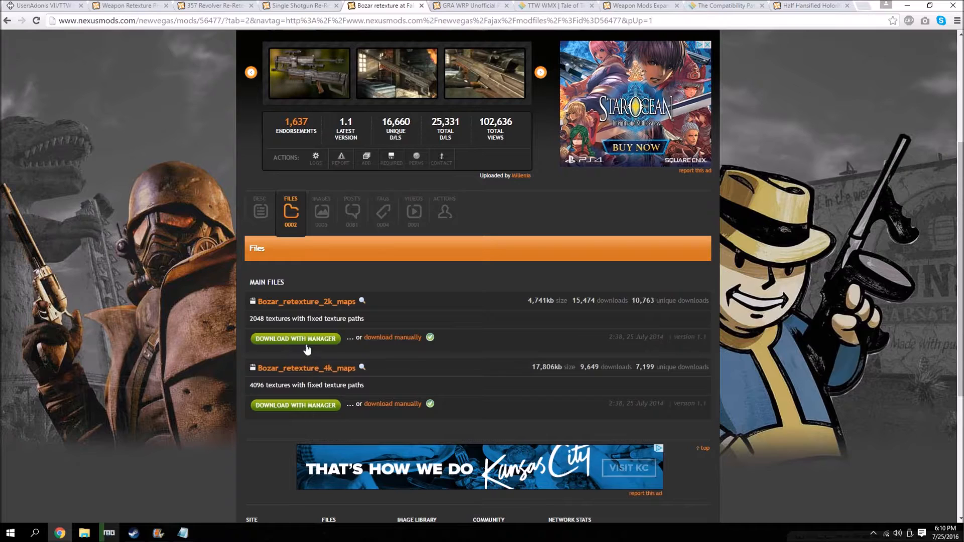
pyautogui.click(306, 345)
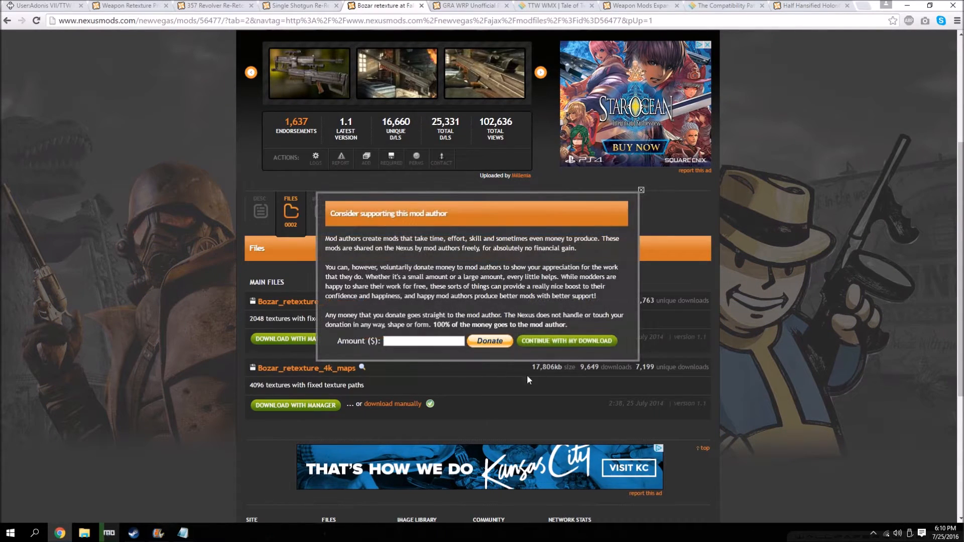
pyautogui.click(570, 342)
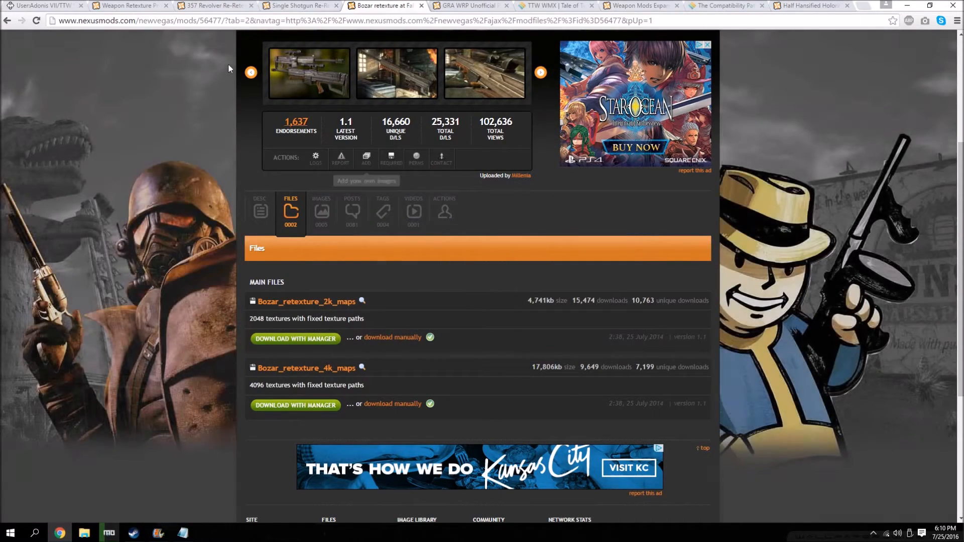
# Download GRA WRP Patch V2 through the mod manager from the GRA WRP Unofficial Patch V2 page's file listing.
pyautogui.click(461, 5)
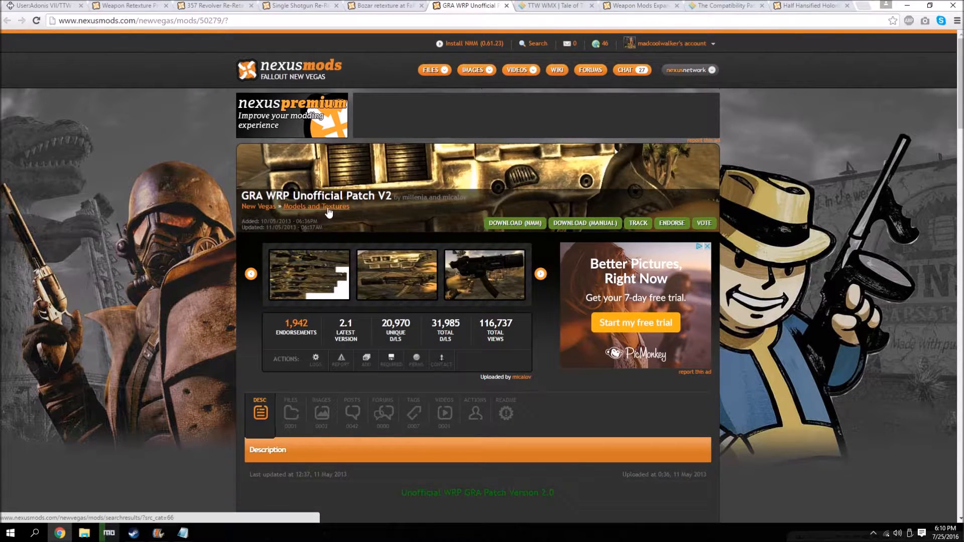
pyautogui.scroll(-1, 311, 301)
pyautogui.click(294, 357)
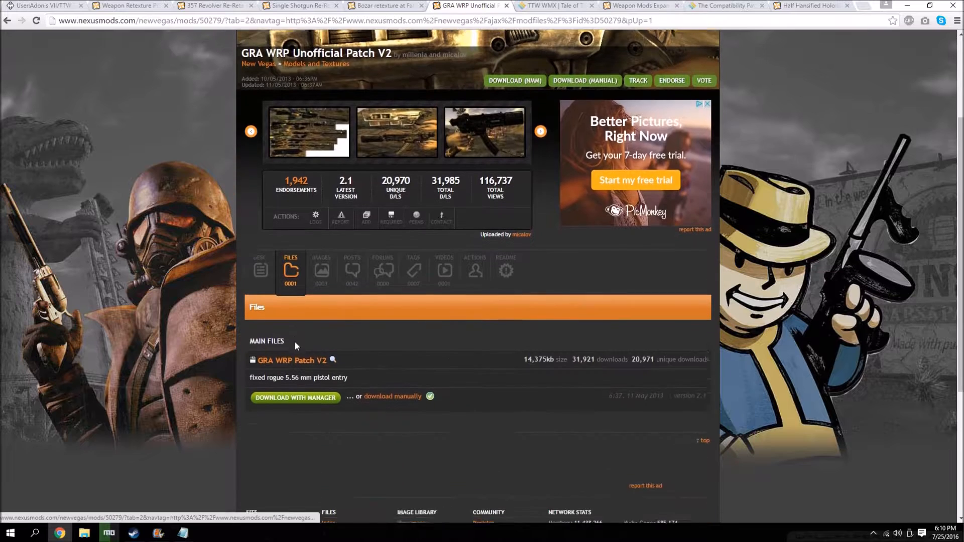
pyautogui.click(293, 389)
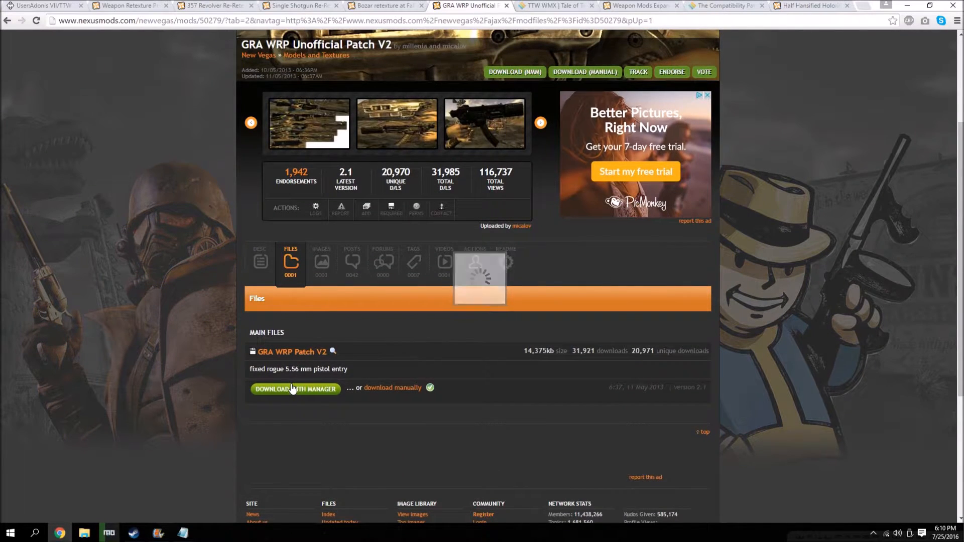
# Check the start of the TTW WMX forum post and return to the guide's Weapon Retexture Project Mods section.
pyautogui.click(562, 5)
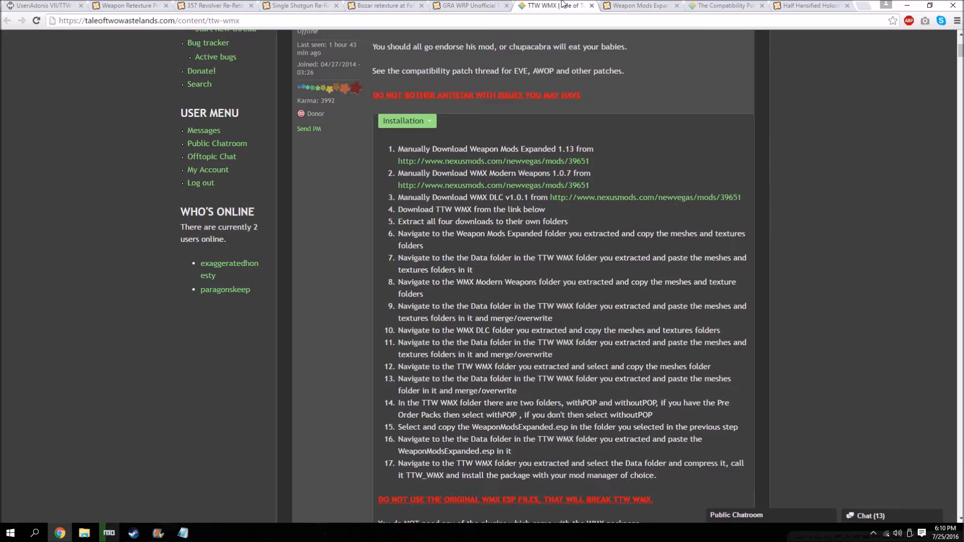
pyautogui.scroll(4, 497, 103)
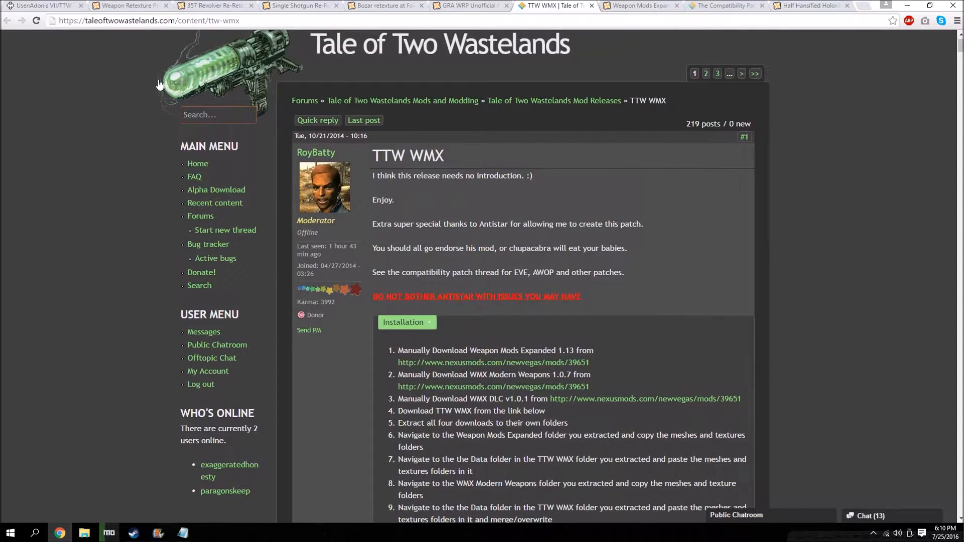
pyautogui.click(40, 5)
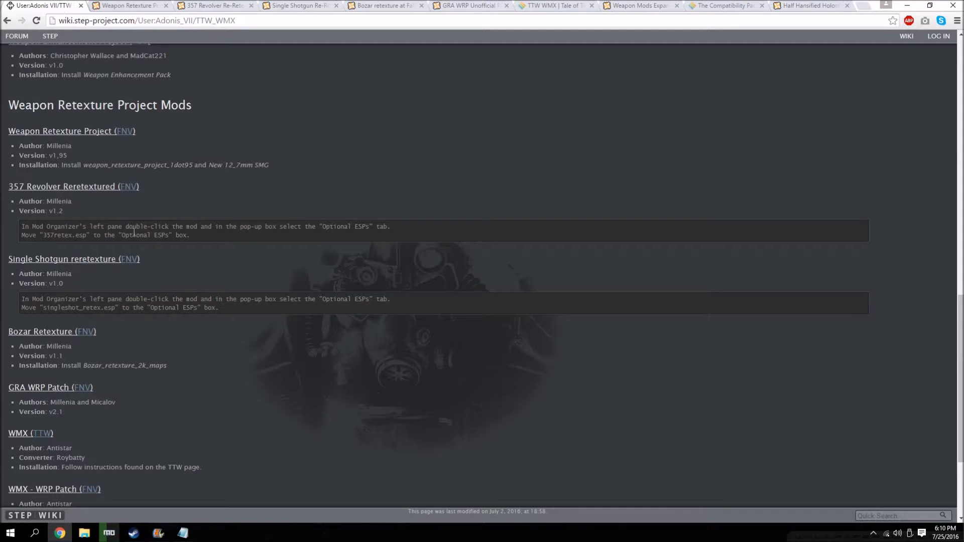
# Switch to Mod Organizer and manually install weapon_retexture_project_1dot95 as Weapon Retexture Project - WRP, excluding Everything_made_by_Millenia.txt.
pyautogui.click(109, 532)
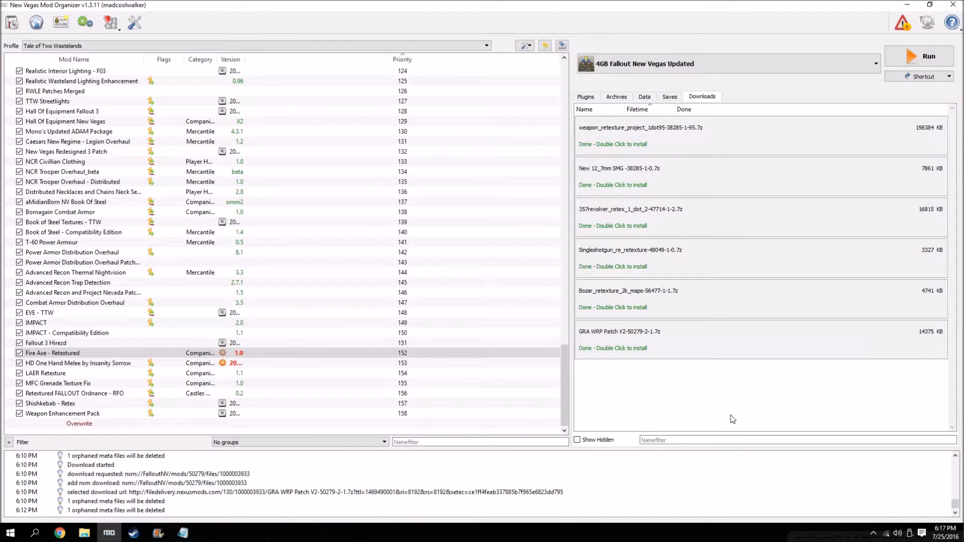
pyautogui.doubleClick(625, 150)
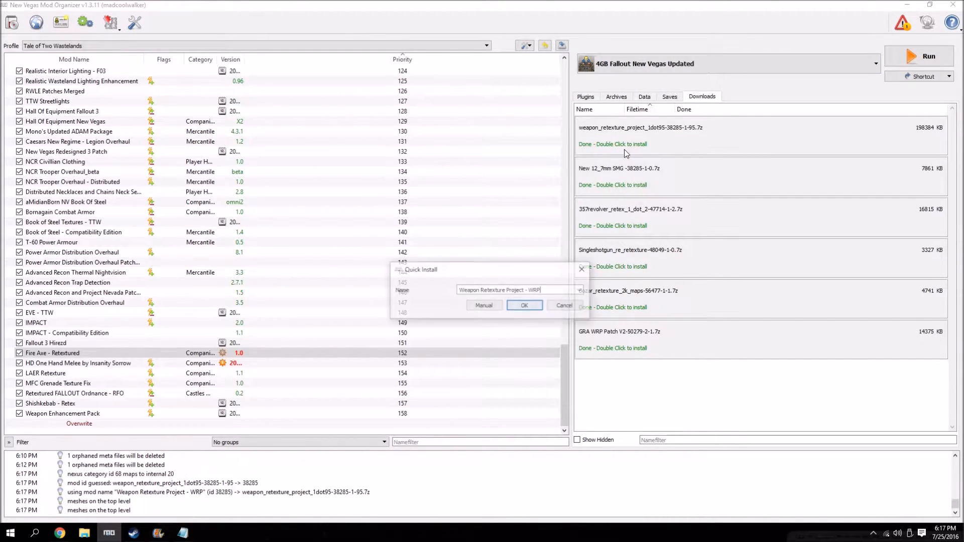
pyautogui.click(484, 305)
pyautogui.rightClick(405, 250)
pyautogui.click(432, 256)
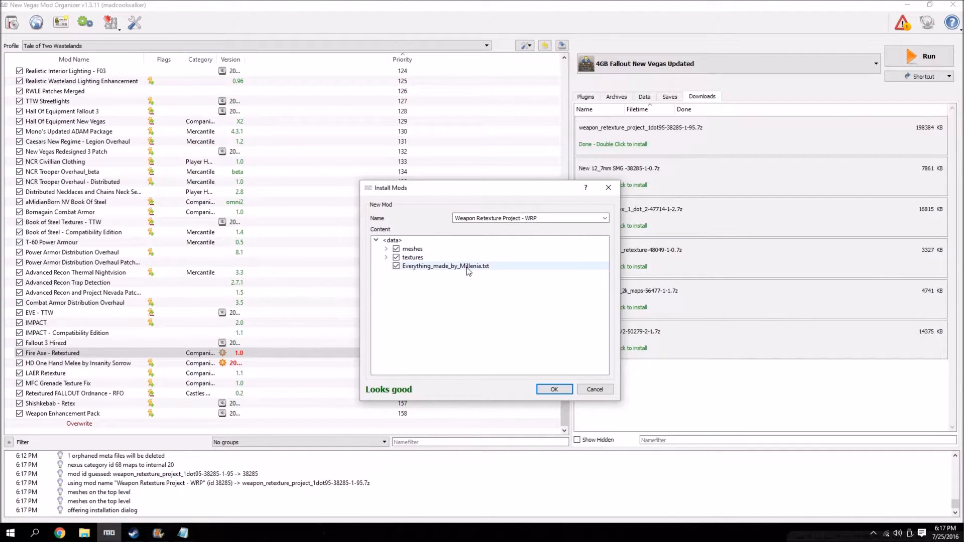
pyautogui.click(396, 266)
pyautogui.click(550, 388)
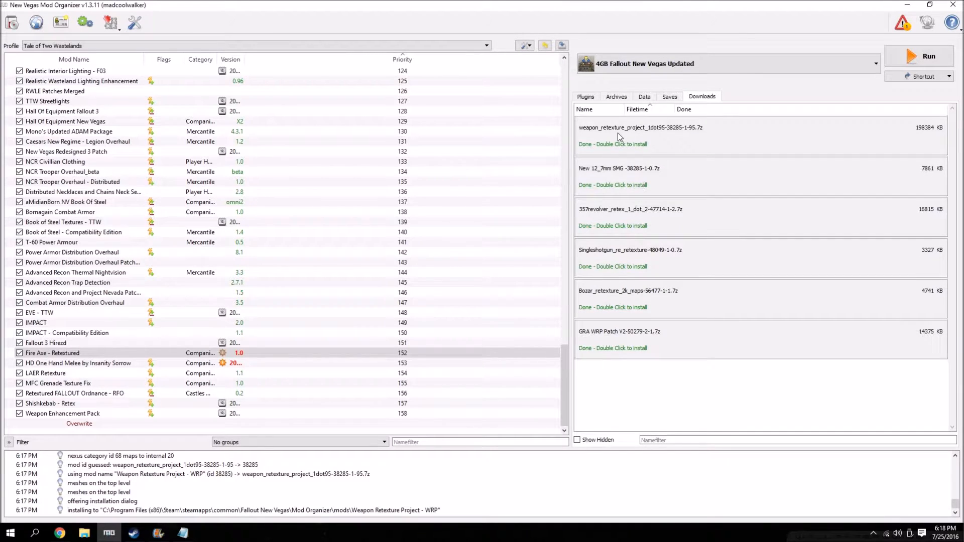
# Install the New 12_7mm SMG download into the existing Weapon Retexture Project - WRP mod.
pyautogui.doubleClick(617, 184)
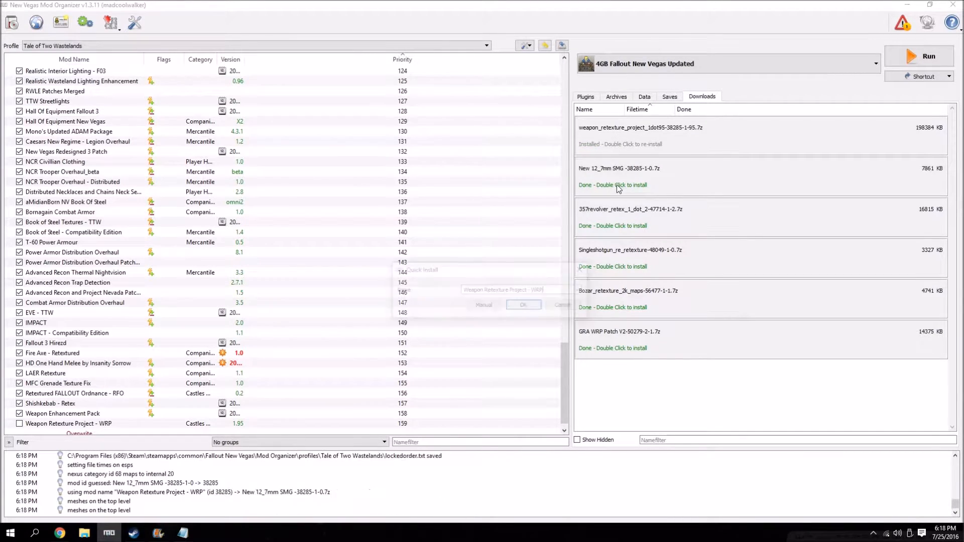
pyautogui.click(552, 388)
pyautogui.click(454, 318)
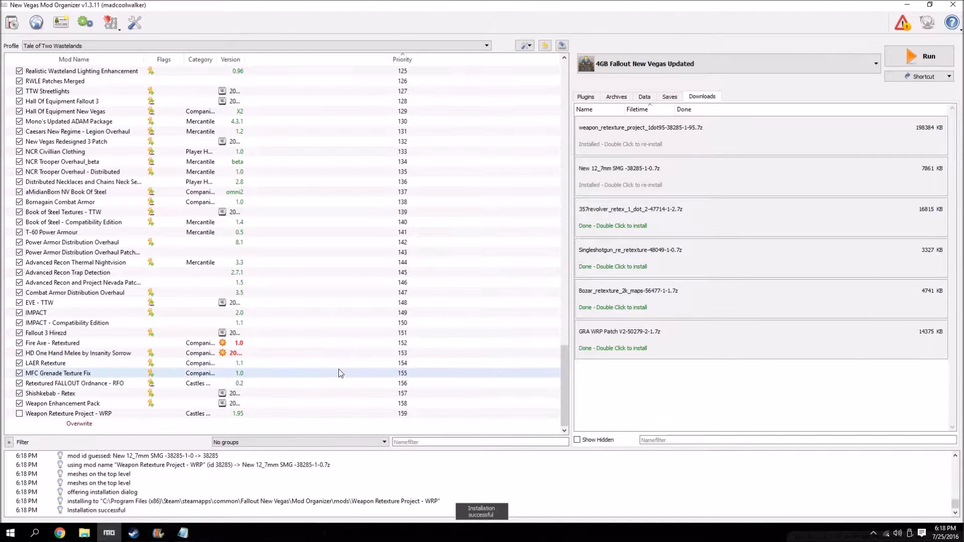
# Remove the installed weapon_retexture_project_1dot95 and New 12_7mm SMG entries from the downloads list.
pyautogui.rightClick(626, 140)
pyautogui.click(653, 167)
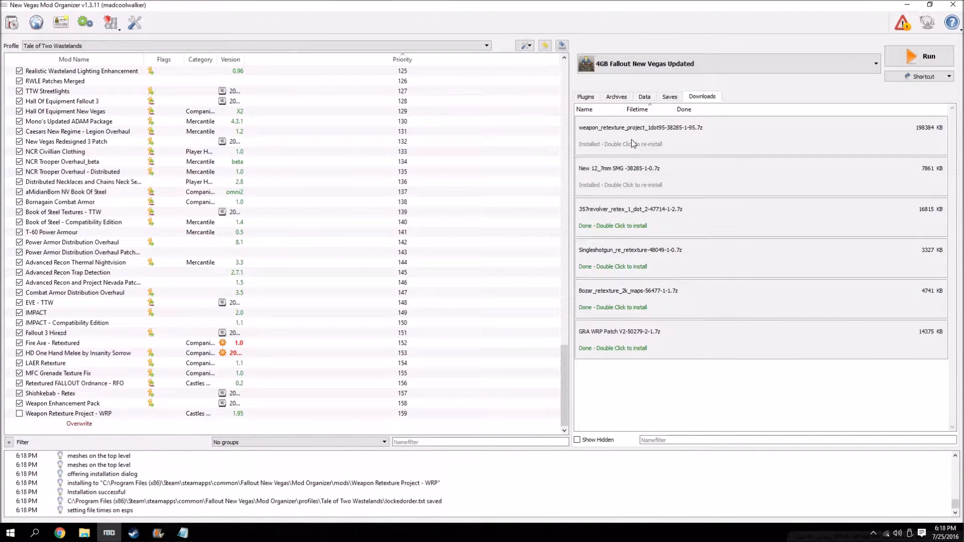
pyautogui.rightClick(631, 139)
pyautogui.click(657, 166)
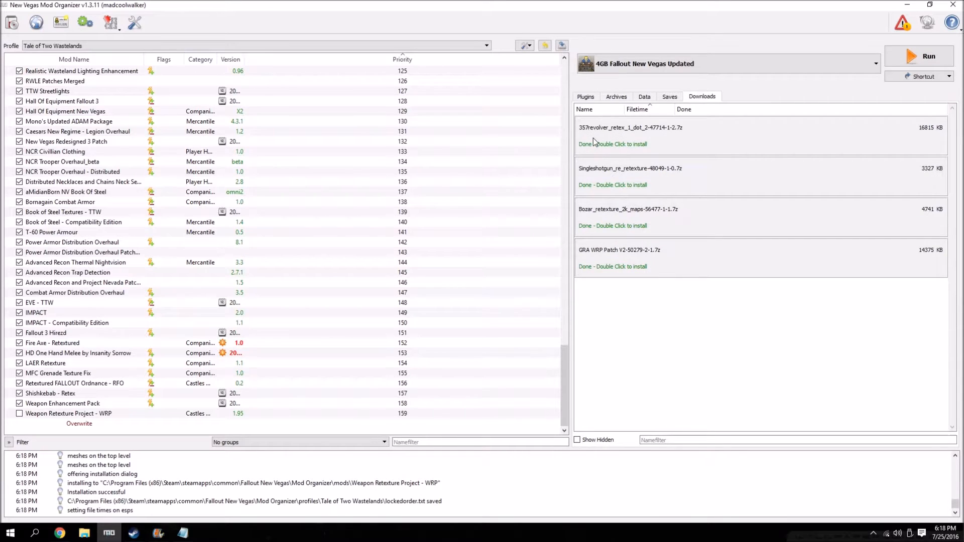
# Manually install the 357revolver_retex_1_dot_2 and Singleshotgun_re_retexture downloads with their default names and all their contents.
pyautogui.doubleClick(592, 137)
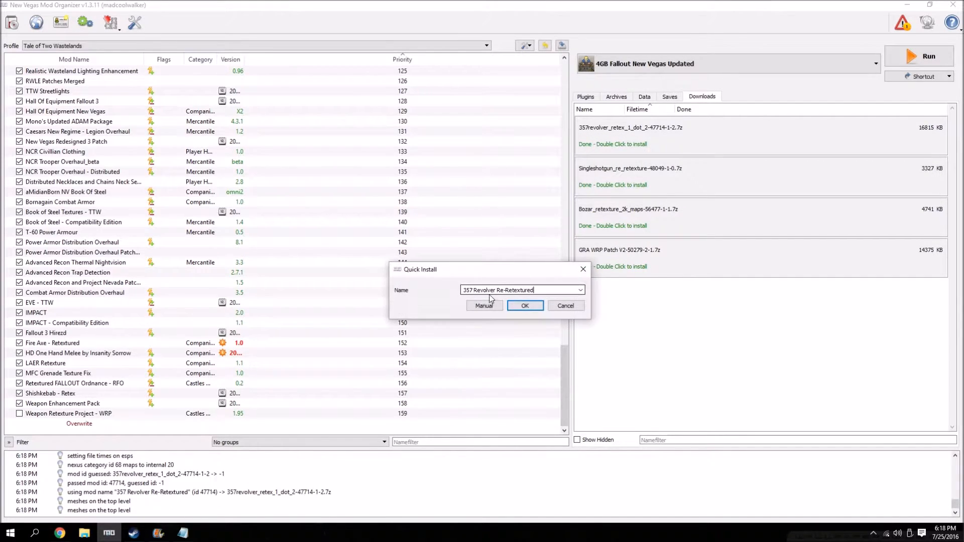
pyautogui.click(484, 306)
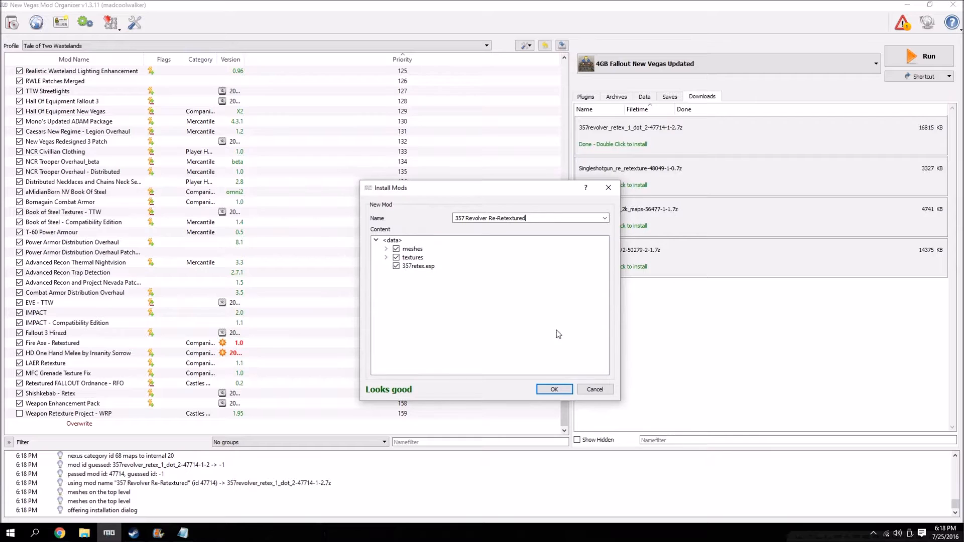
pyautogui.click(554, 389)
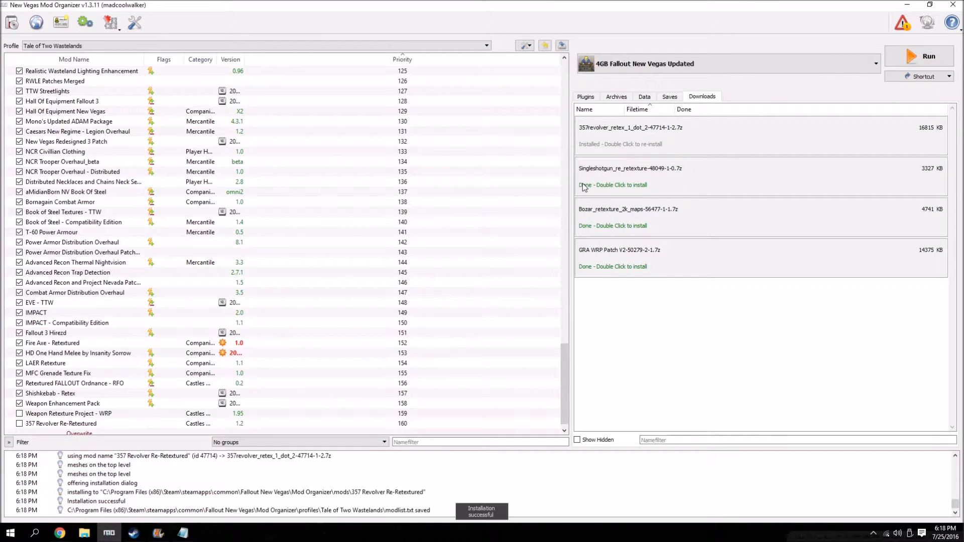
pyautogui.doubleClick(663, 187)
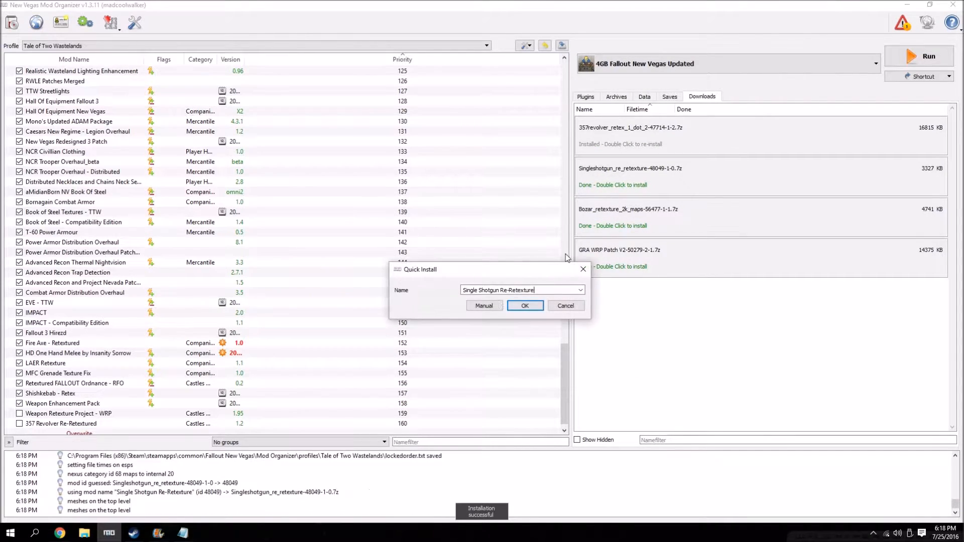
pyautogui.click(484, 305)
pyautogui.click(559, 394)
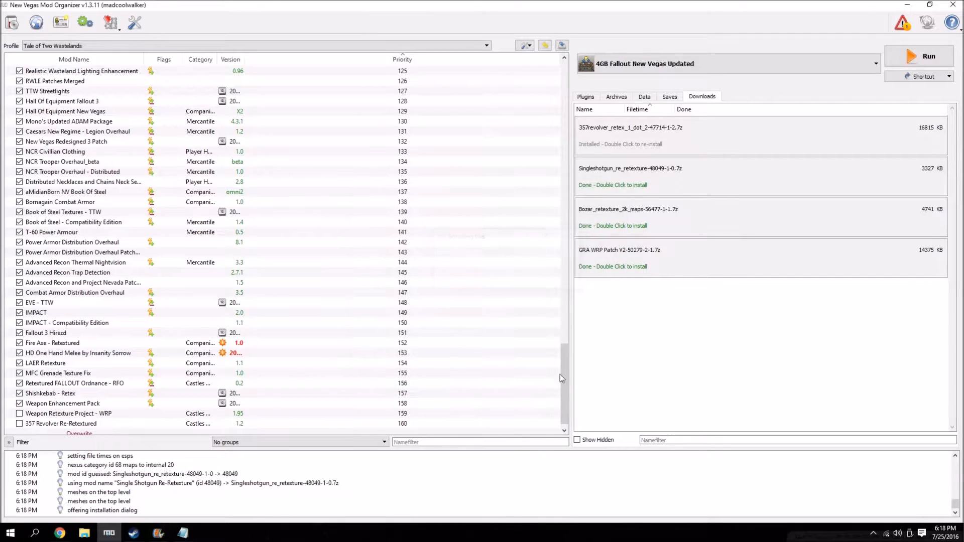
# Manually install Bozar_retexture_2k_maps and GRA WRP Patch V2, leaving out the patch's Readme - GRA WRP two.txt.
pyautogui.doubleClick(624, 217)
pyautogui.click(483, 306)
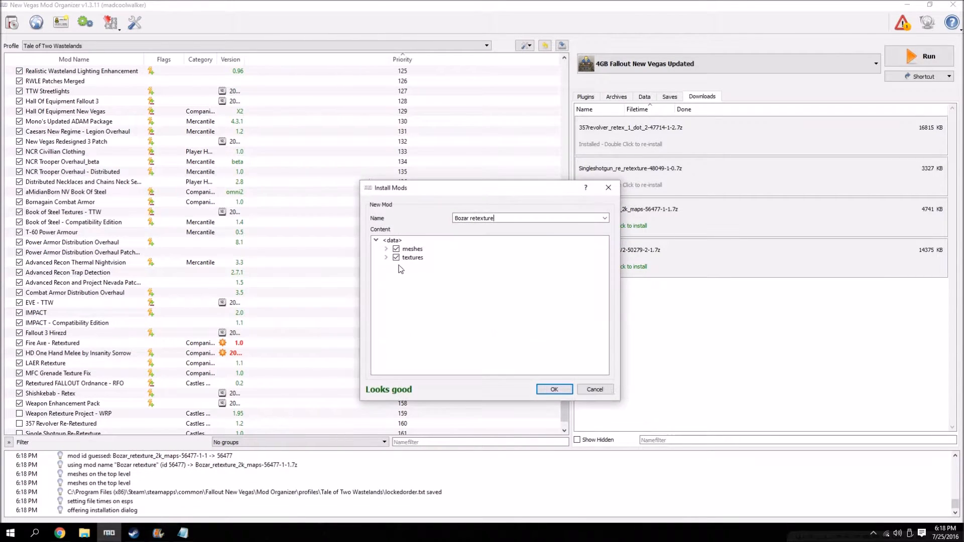
pyautogui.click(555, 390)
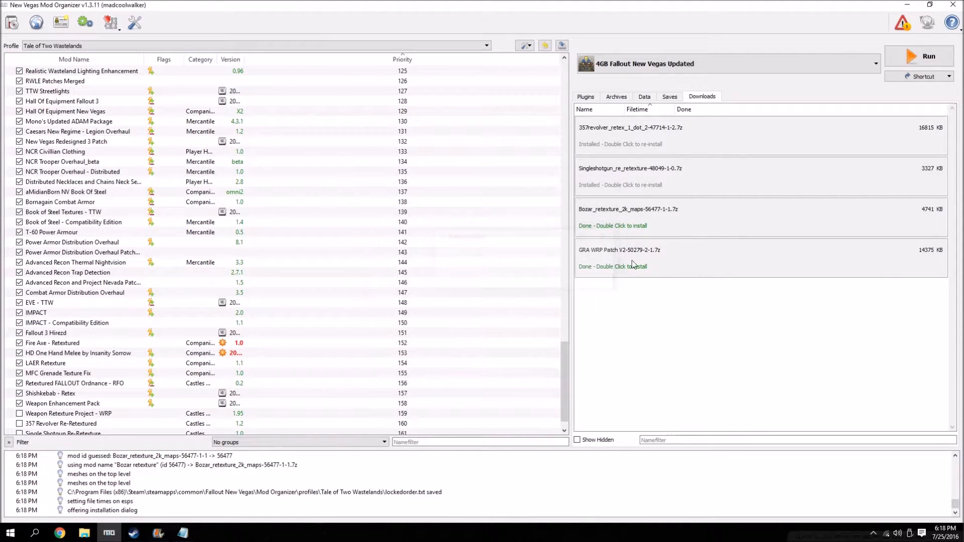
pyautogui.doubleClick(606, 257)
pyautogui.click(484, 306)
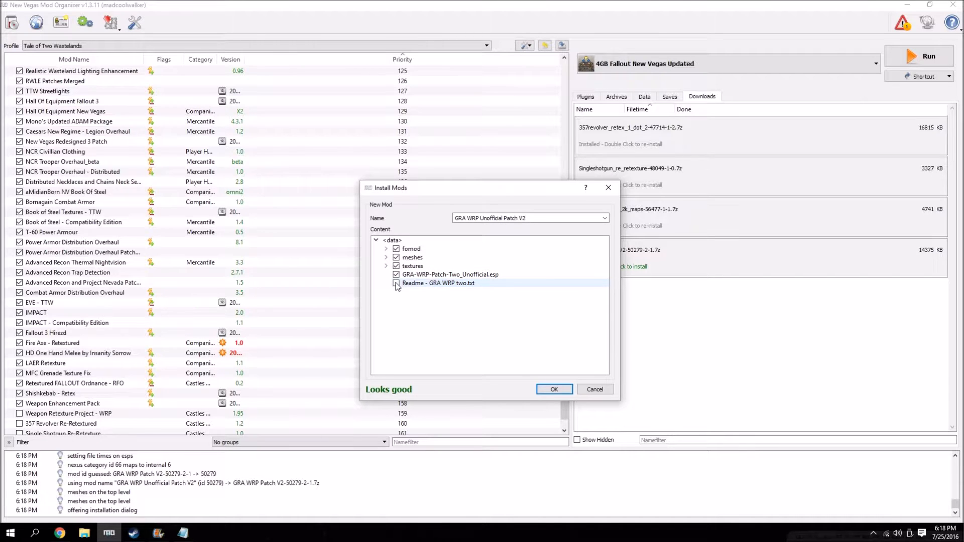
pyautogui.click(554, 390)
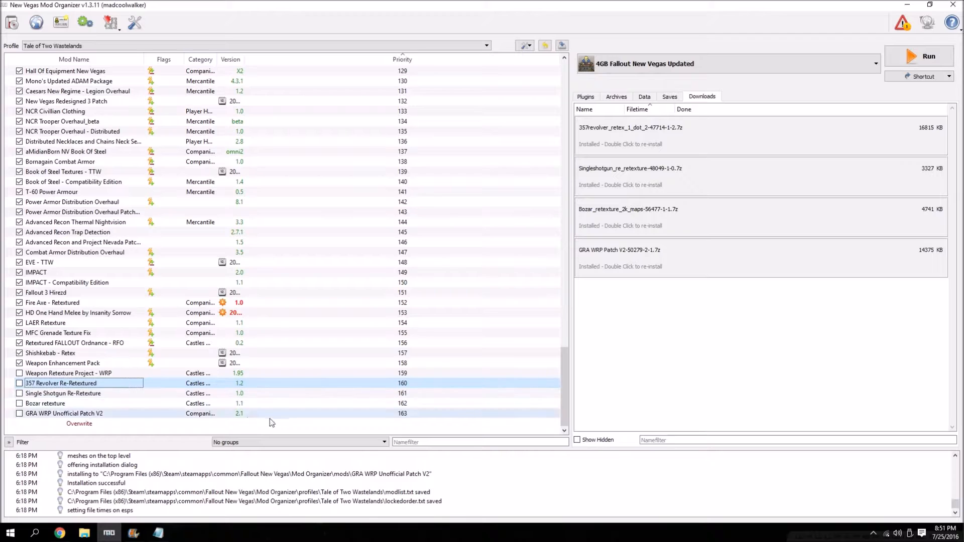
# Move 357retex.esp of the 357 Revolver Re-Retextured mod to its optional ESPs and close the mod's details.
pyautogui.doubleClick(25, 384)
pyautogui.click(428, 147)
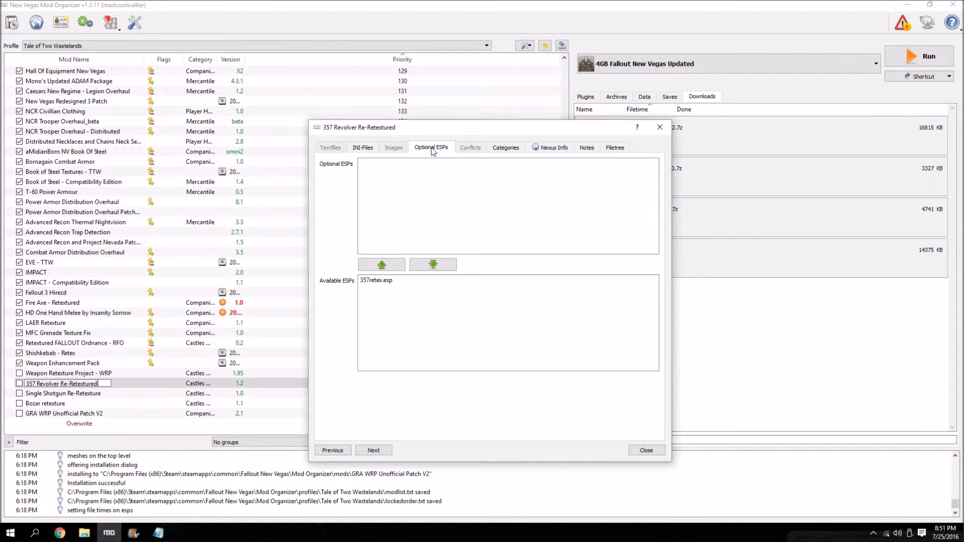
pyautogui.click(386, 281)
pyautogui.click(382, 265)
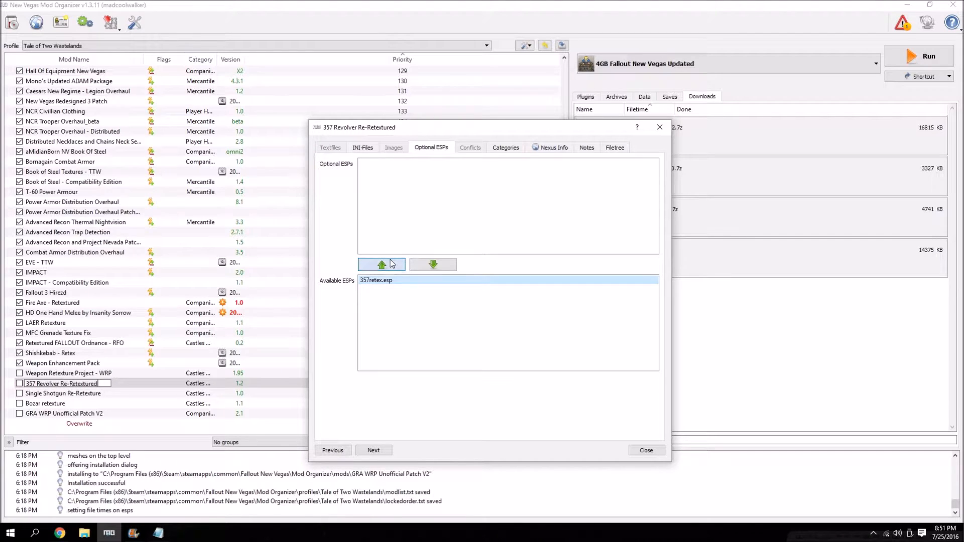
pyautogui.click(646, 451)
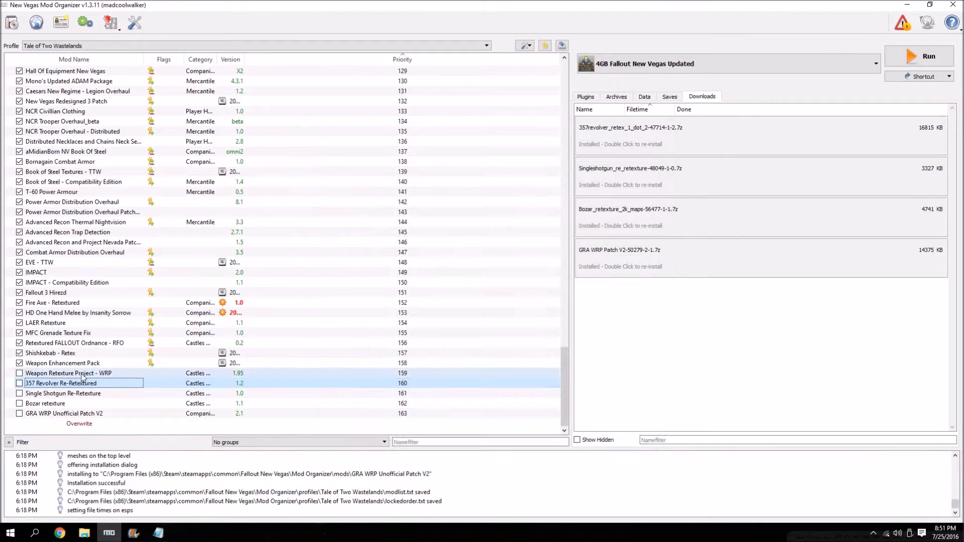
# Move singleshot_retex.esp of the Single Shotgun Re-Retexture mod to its optional ESPs and close the mod's details.
pyautogui.doubleClick(63, 393)
pyautogui.click(431, 148)
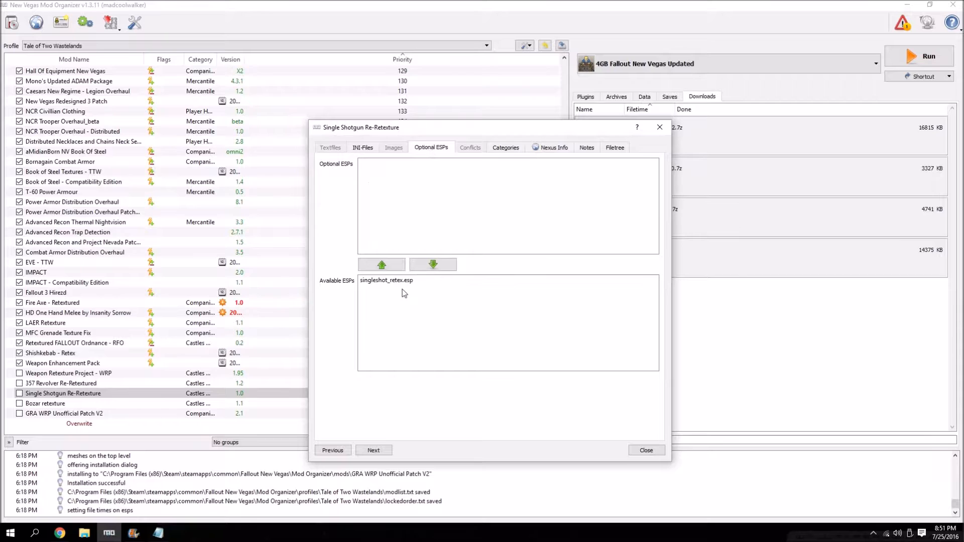
pyautogui.click(387, 282)
pyautogui.click(400, 263)
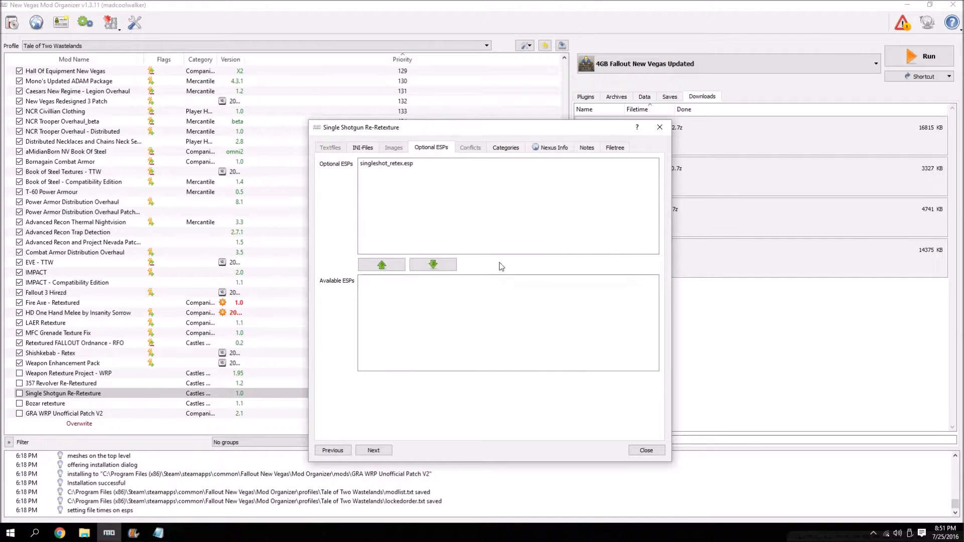
pyautogui.click(646, 450)
# Check the Bozar retexture mod's details for ESP files, then close them.
pyautogui.doubleClick(66, 395)
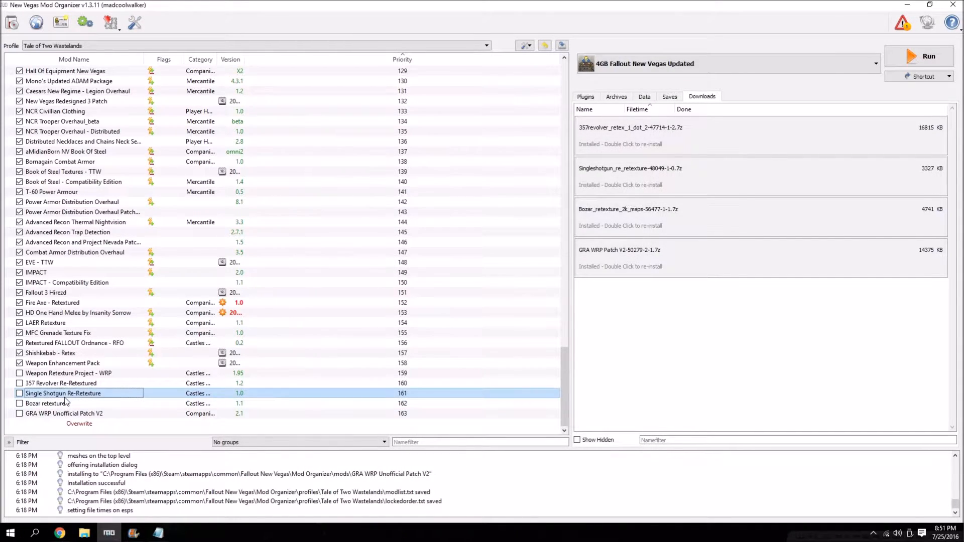
pyautogui.click(660, 127)
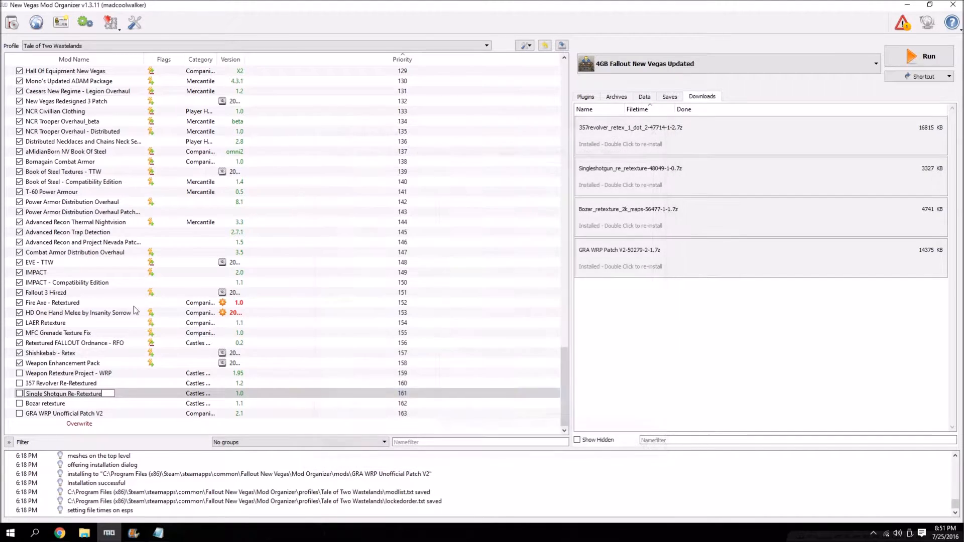
pyautogui.doubleClick(65, 404)
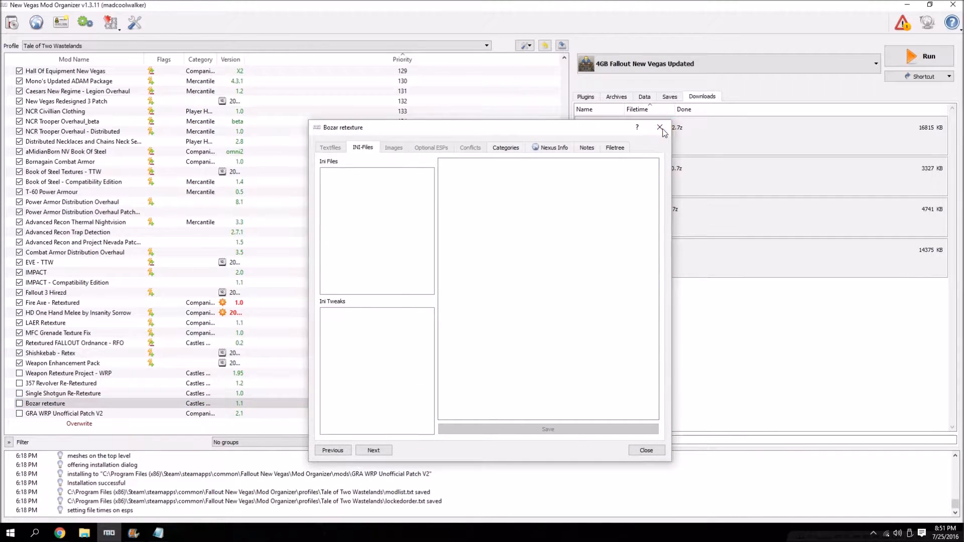
pyautogui.click(660, 127)
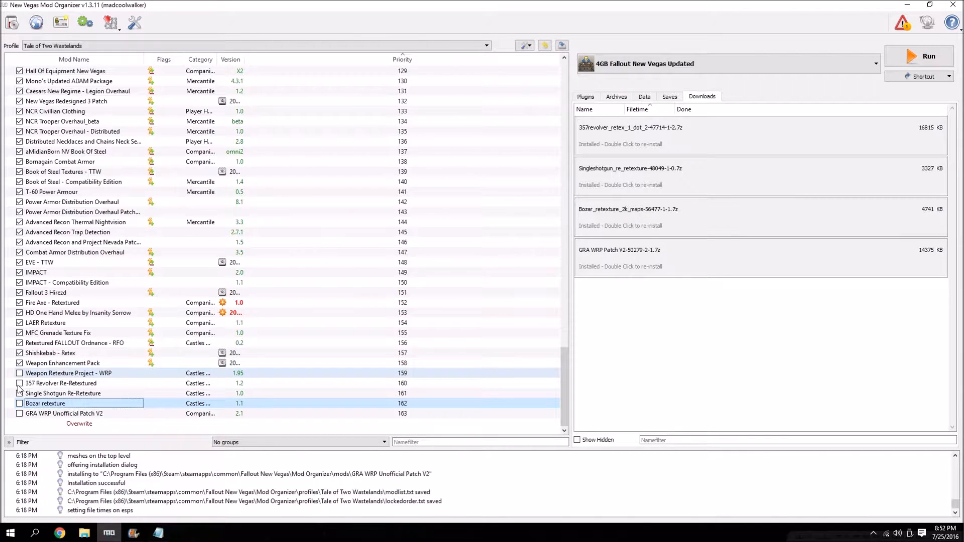
# Enable the Weapon Retexture Project, 357 Revolver Re-Retextured, Single Shotgun Re-Retexture, Bozar retexture and GRA WRP Unofficial Patch V2 mods.
pyautogui.click(19, 405)
pyautogui.click(19, 414)
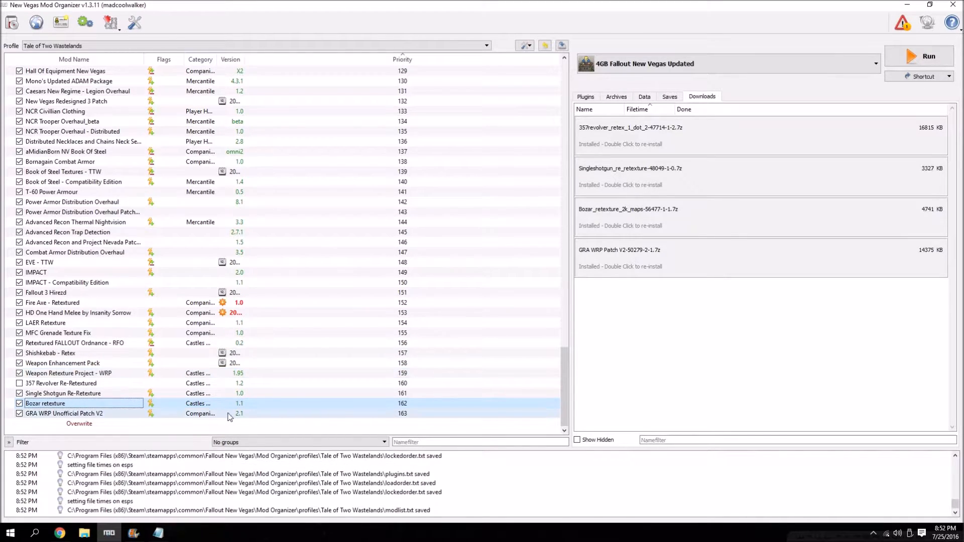
pyautogui.click(19, 383)
pyautogui.scroll(2, 486, 234)
pyautogui.scroll(-2, 486, 231)
# Remove the installed 357revolver_retex_1_dot_2, Singleshotgun_re_retexture and Bozar_retexture_2k_maps entries from the downloads list.
pyautogui.rightClick(616, 137)
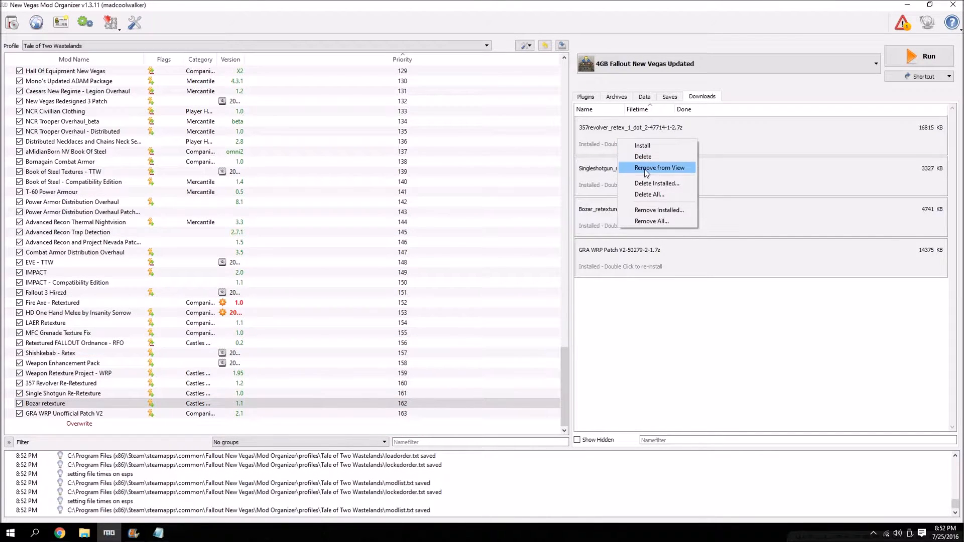
pyautogui.click(648, 167)
pyautogui.rightClick(635, 139)
pyautogui.click(663, 170)
pyautogui.rightClick(644, 139)
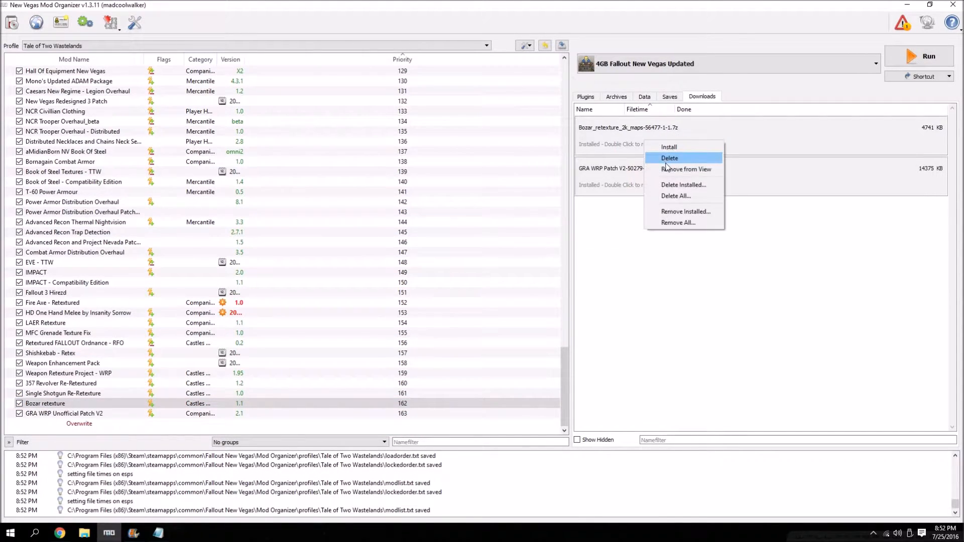
pyautogui.click(670, 170)
pyautogui.rightClick(644, 139)
pyautogui.click(675, 168)
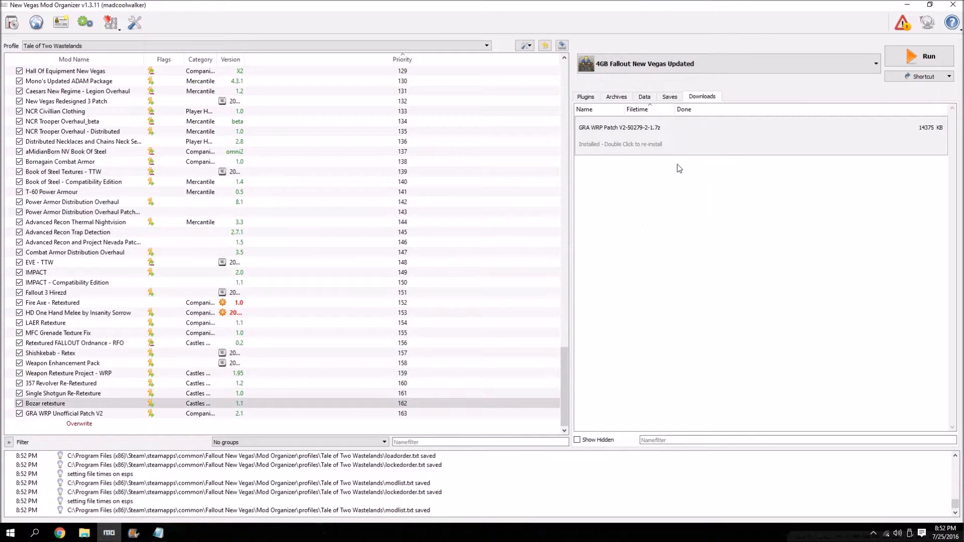
# Switch to Chrome and bring up the TTW WMX release page on the Tale of Two Wastelands site.
pyautogui.click(63, 533)
pyautogui.click(436, 5)
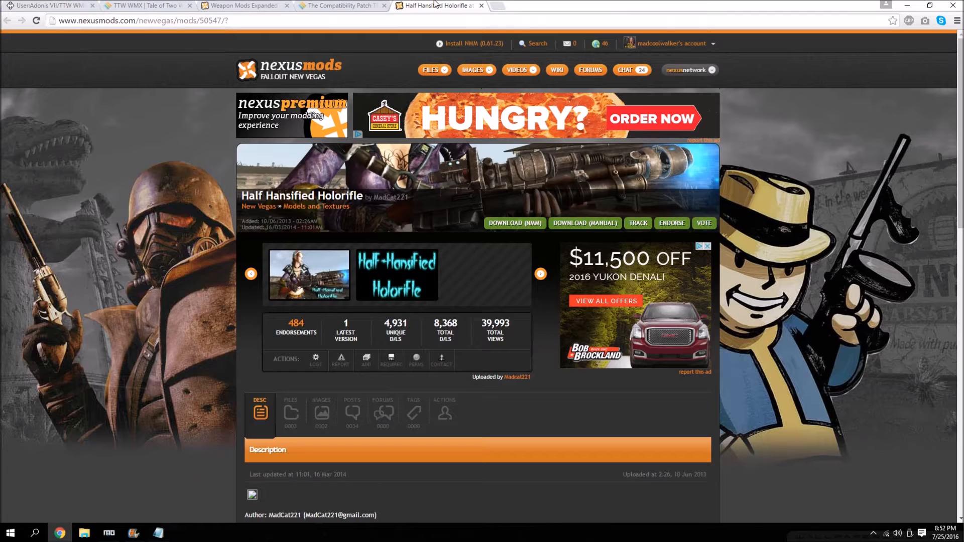
pyautogui.click(142, 5)
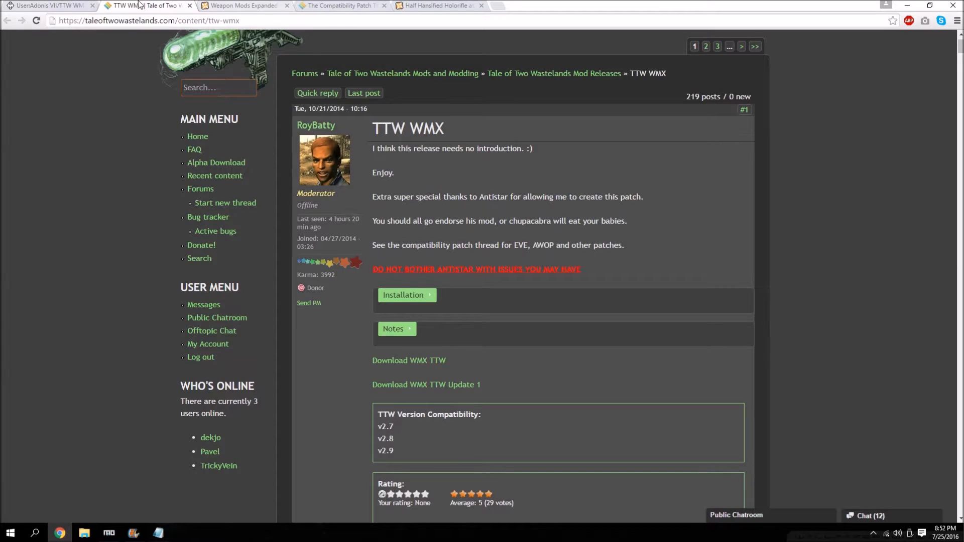
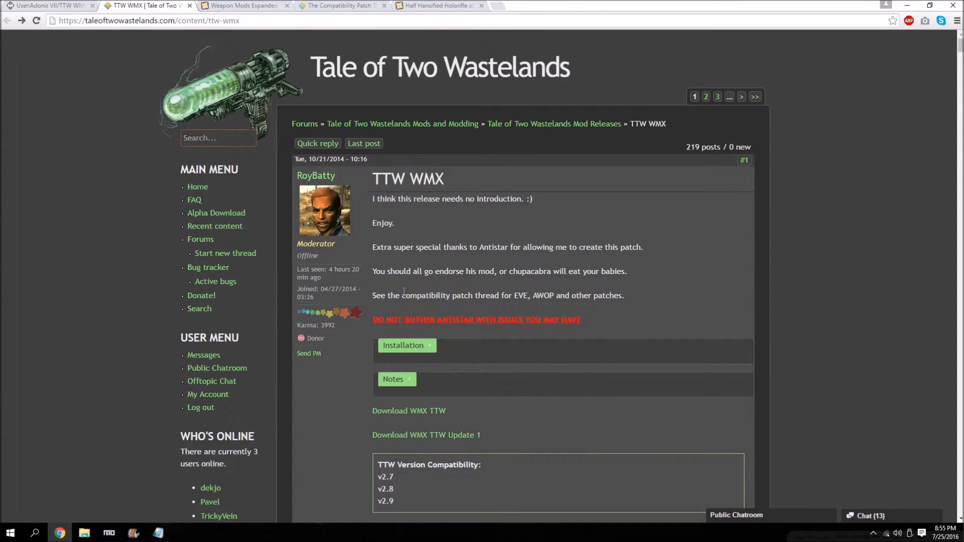
# Expand the installation instructions on the TTW WMX release page and read through the required downloads and steps.
pyautogui.click(423, 344)
pyautogui.scroll(-6, 449, 236)
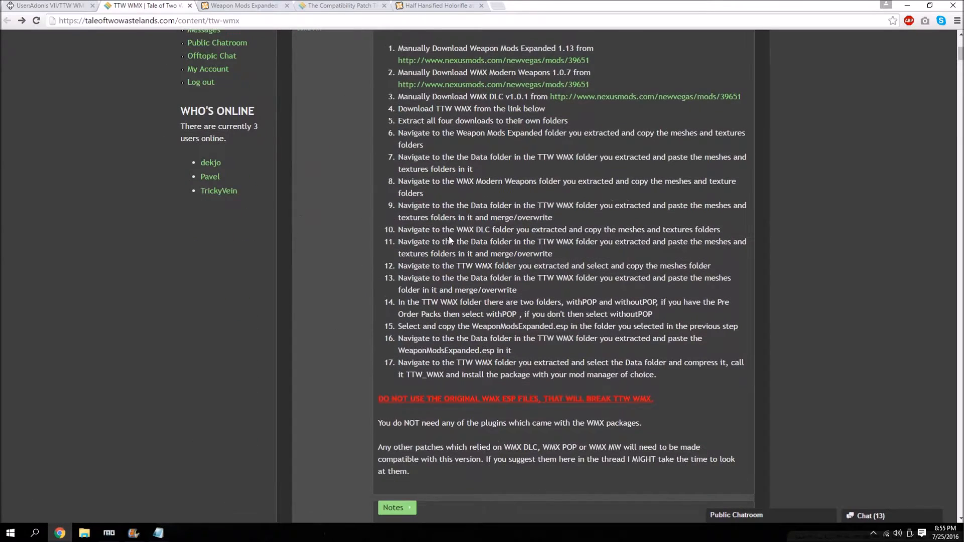
pyautogui.scroll(2, 452, 236)
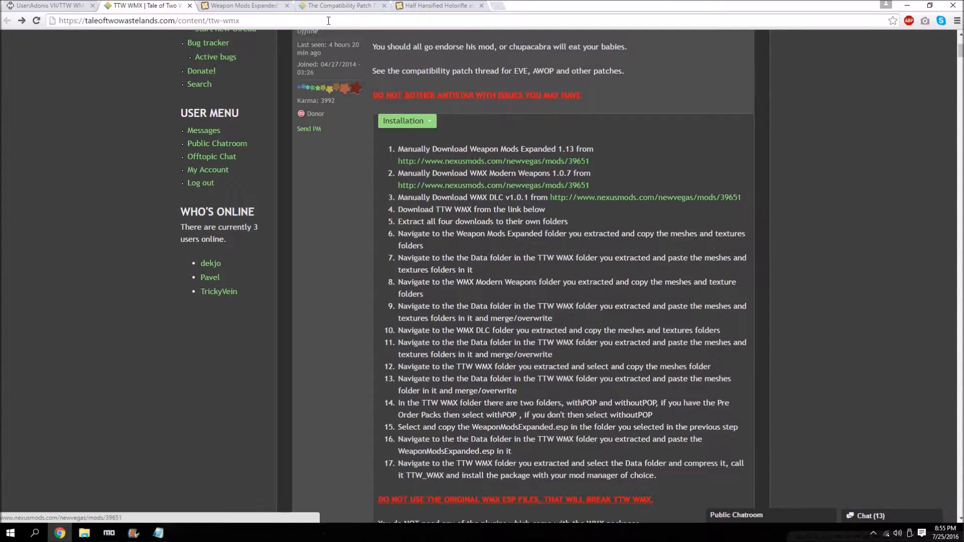
# Manually download Weapon Mods Expanded v1_1_4 from its Nexus files page and show the browser's full downloads list.
pyautogui.click(251, 6)
pyautogui.scroll(-3, 227, 200)
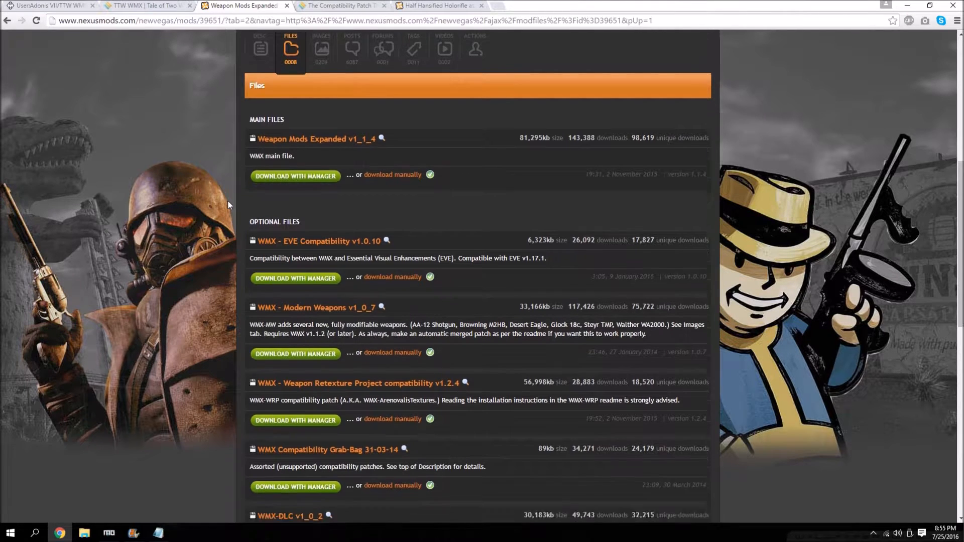
pyautogui.scroll(2, 298, 357)
pyautogui.scroll(2, 297, 357)
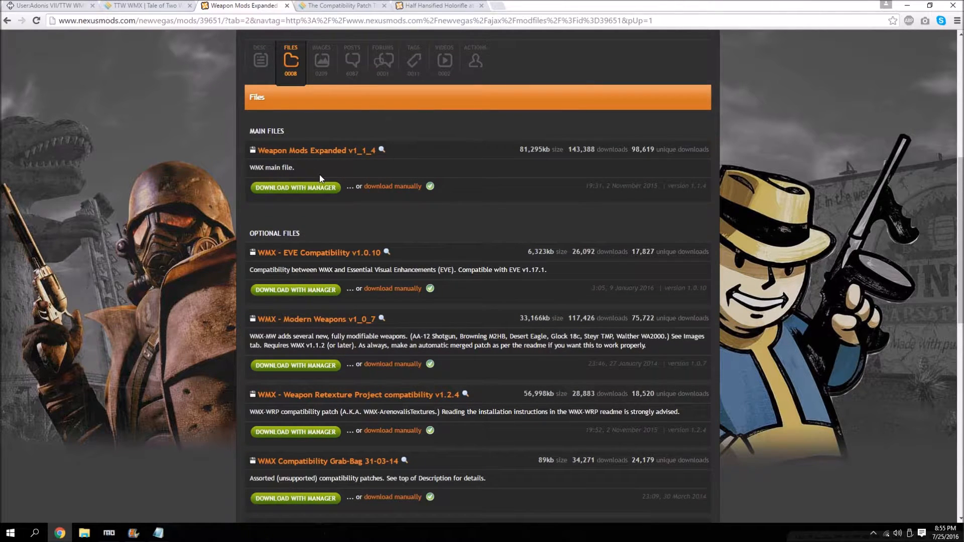
pyautogui.click(368, 188)
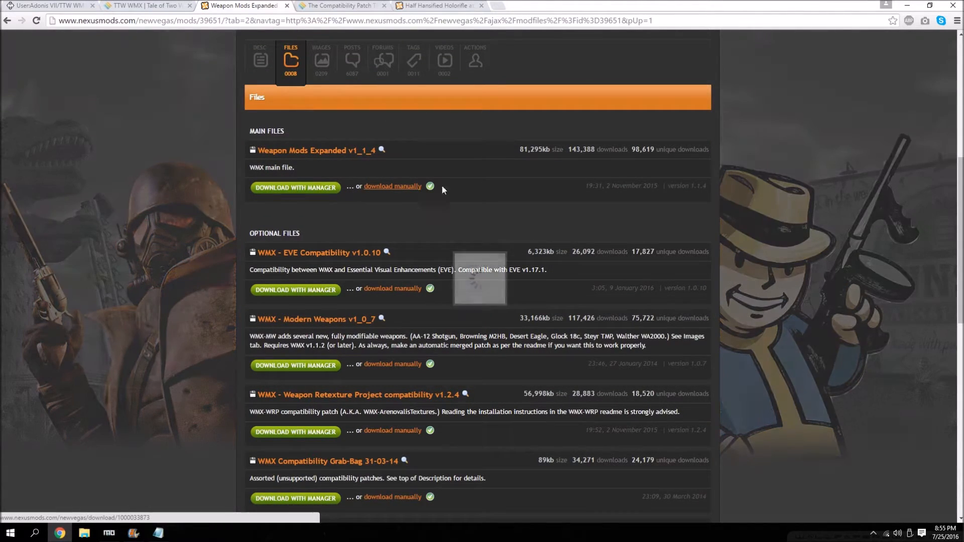
pyautogui.click(368, 5)
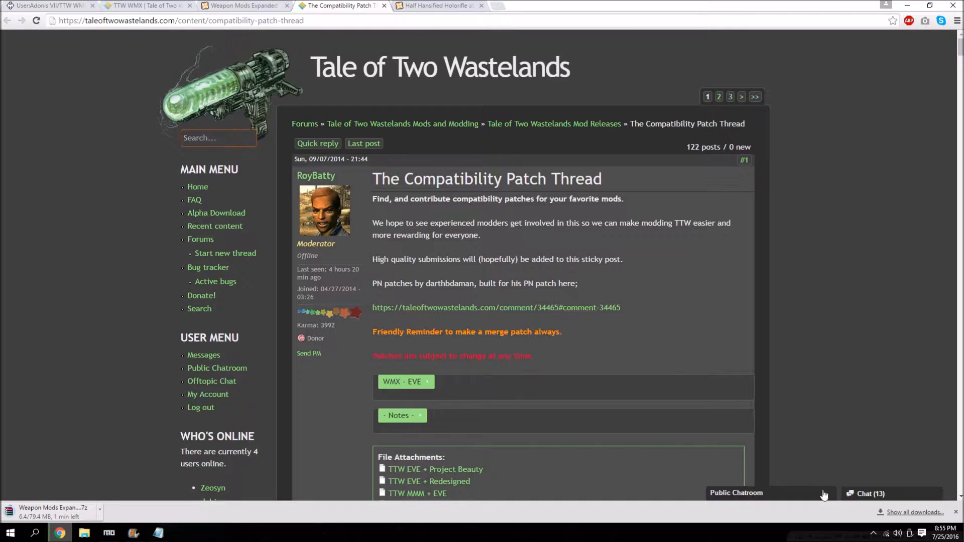
pyautogui.click(933, 512)
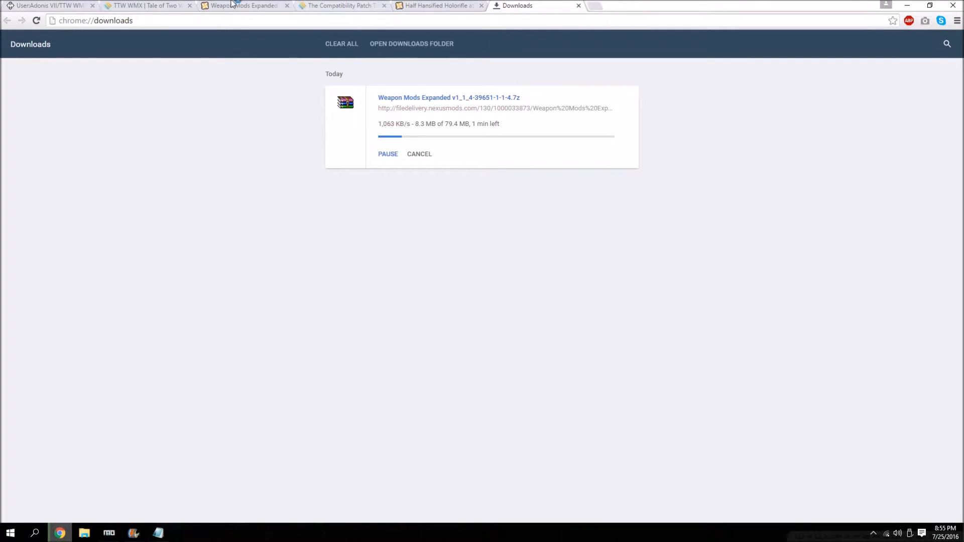
# Manually download WMX - Modern Weapons v1_0_7 from the Nexus optional files and dismiss the download notice.
pyautogui.click(136, 5)
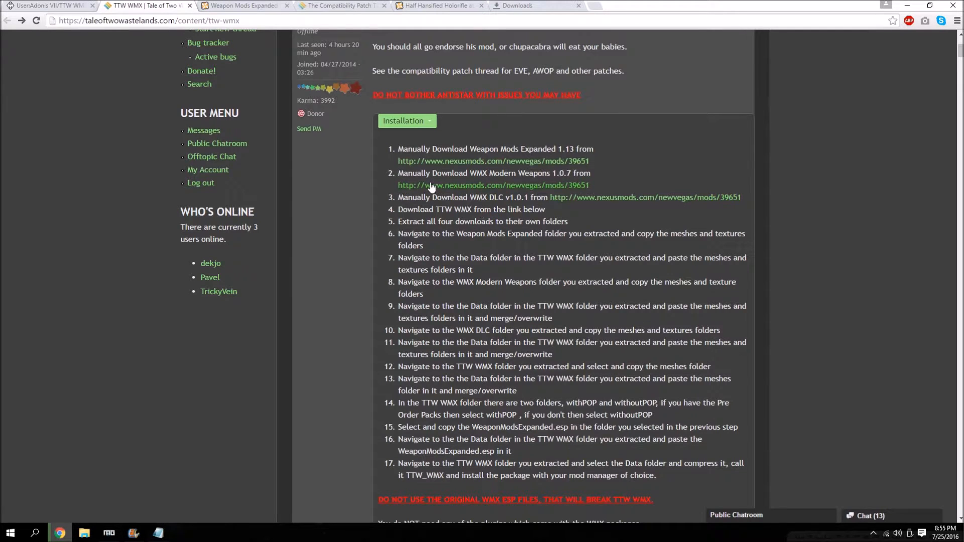
pyautogui.click(214, 4)
pyautogui.click(92, 123)
pyautogui.scroll(-2, 228, 271)
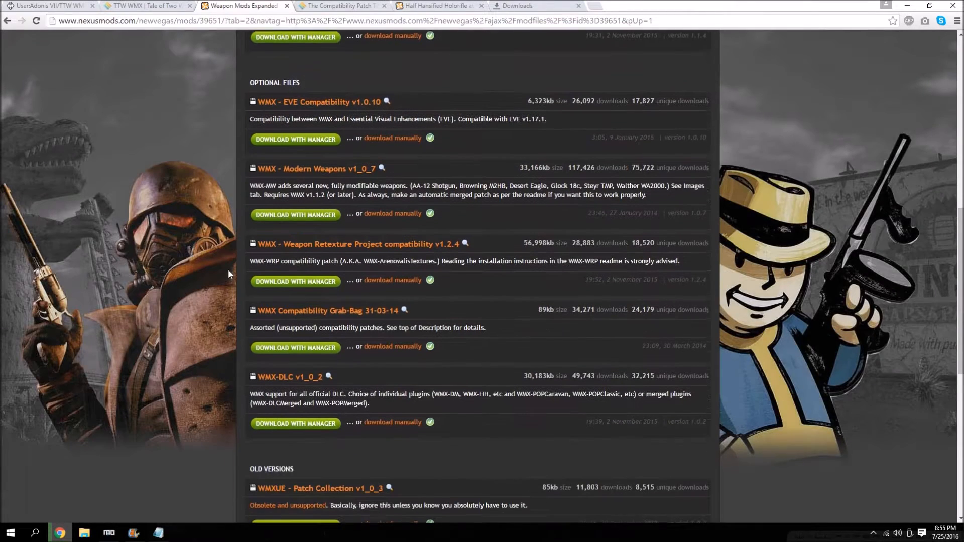
pyautogui.click(398, 214)
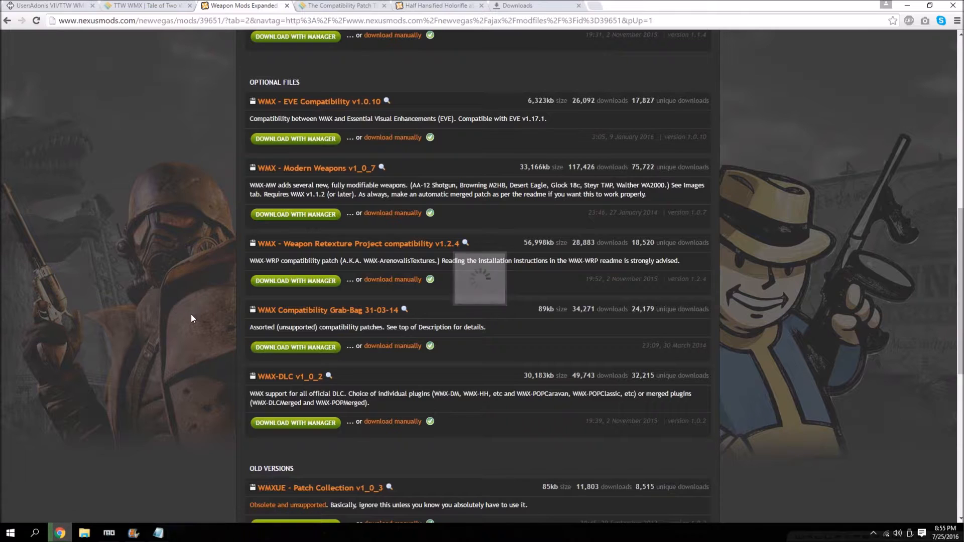
pyautogui.click(158, 5)
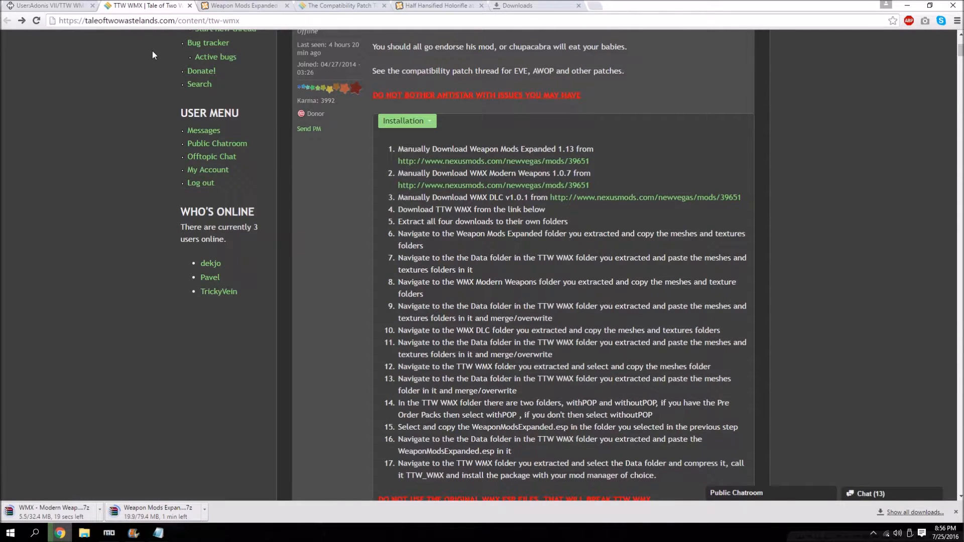
pyautogui.click(224, 4)
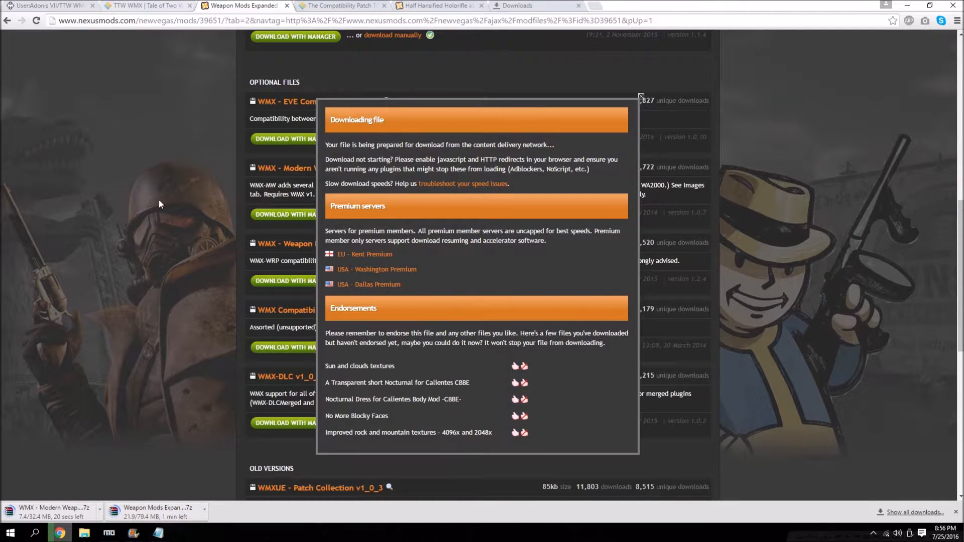
pyautogui.click(194, 208)
# Check the WMX - WRP Patch entry in the STEP guide and manually download WMX - Weapon Retexture Project compatibility v1.2.4 from Nexus.
pyautogui.click(48, 5)
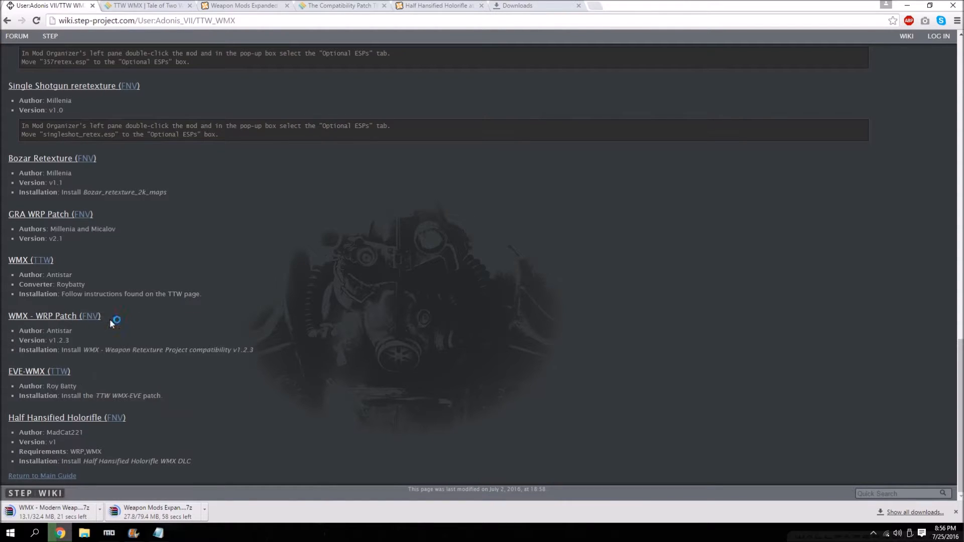
pyautogui.middleClick(100, 316)
pyautogui.click(186, 6)
pyautogui.click(186, 6)
pyautogui.click(239, 5)
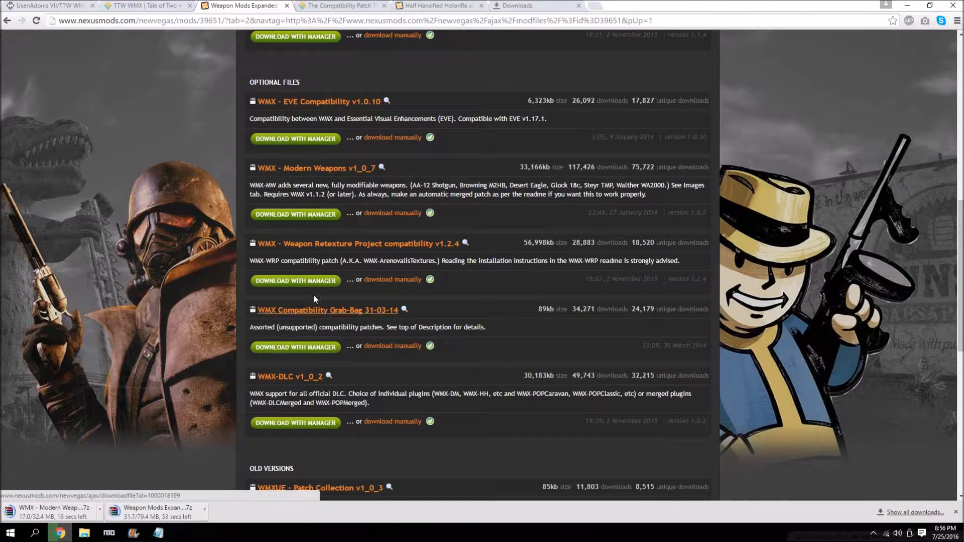
pyautogui.click(399, 281)
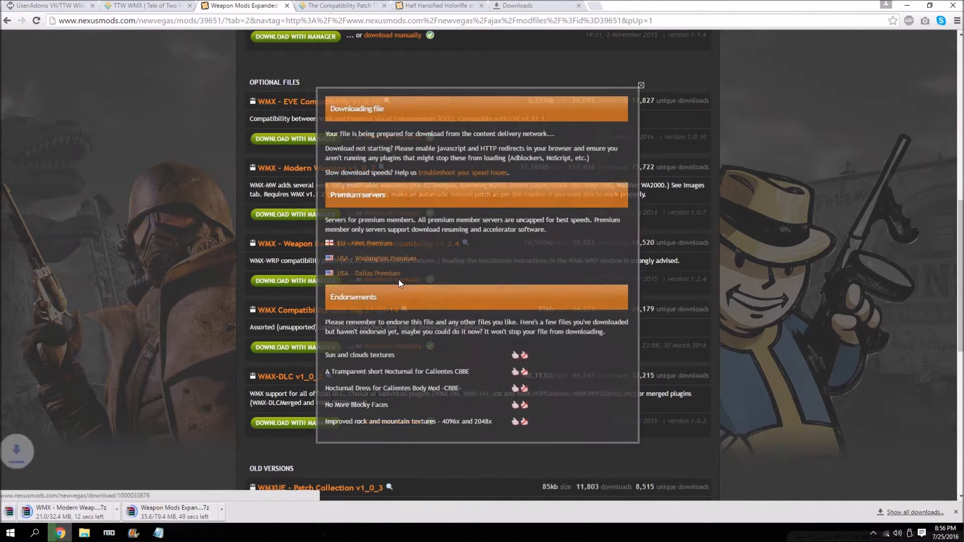
pyautogui.click(172, 233)
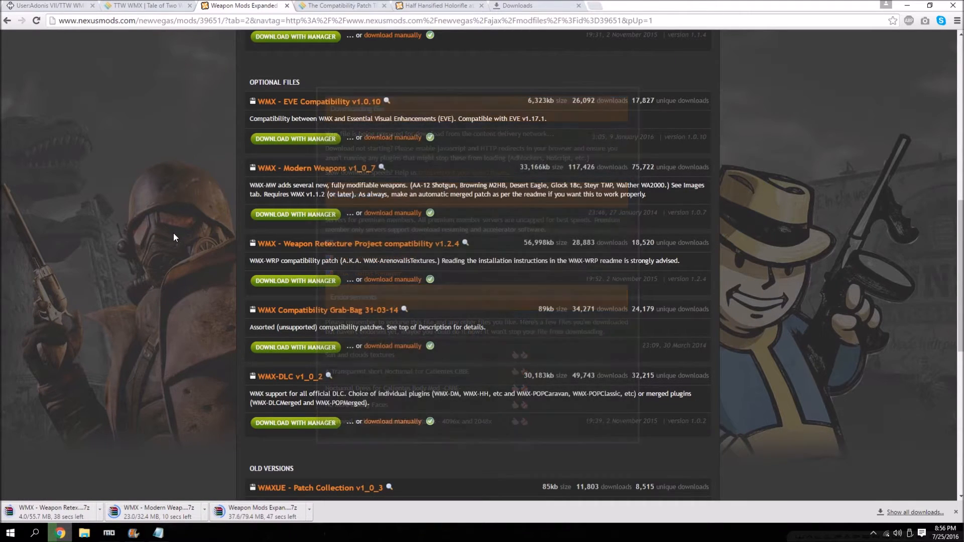
pyautogui.scroll(-1, 161, 230)
pyautogui.click(564, 5)
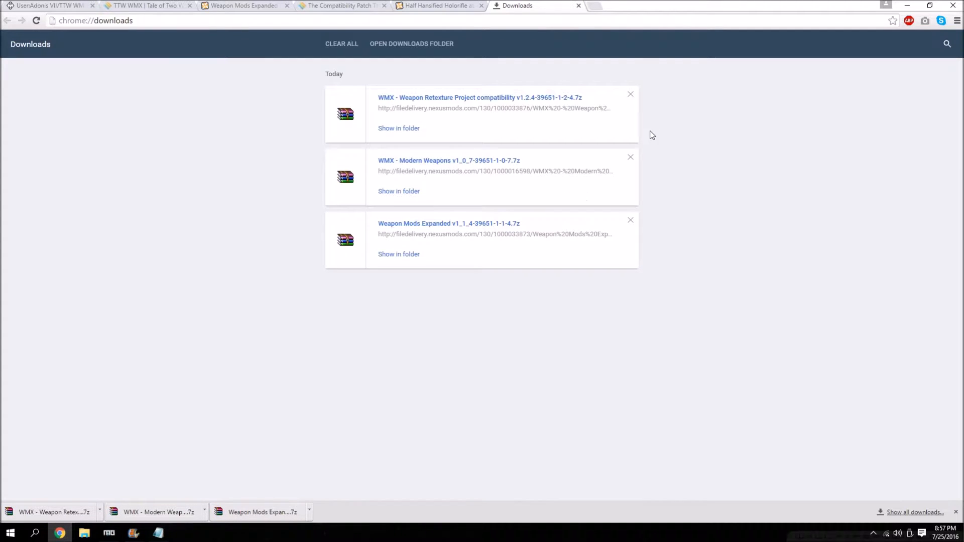
# Manually download WMX-DLC v1_0_2 from the Nexus optional files and check its progress in the downloads list.
pyautogui.click(178, 5)
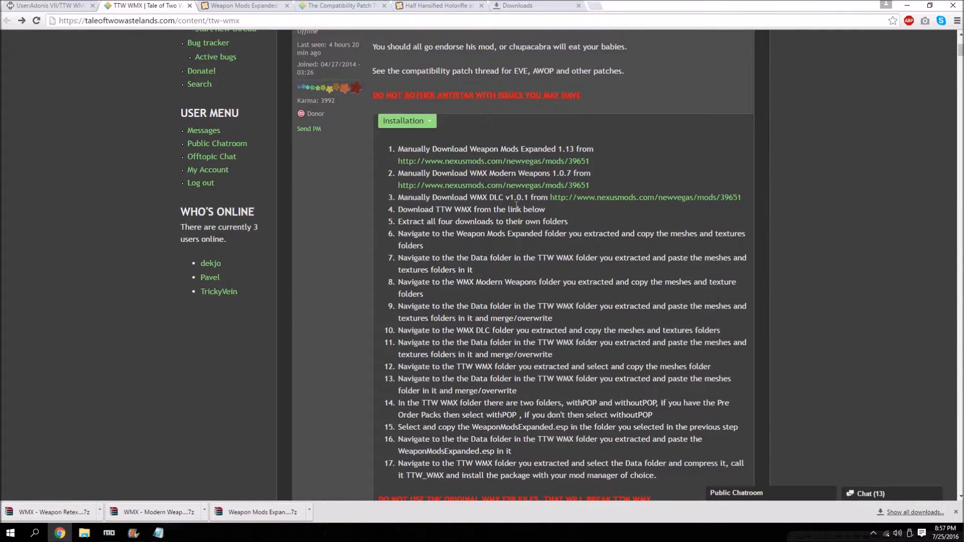
pyautogui.click(236, 5)
pyautogui.scroll(-1, 385, 187)
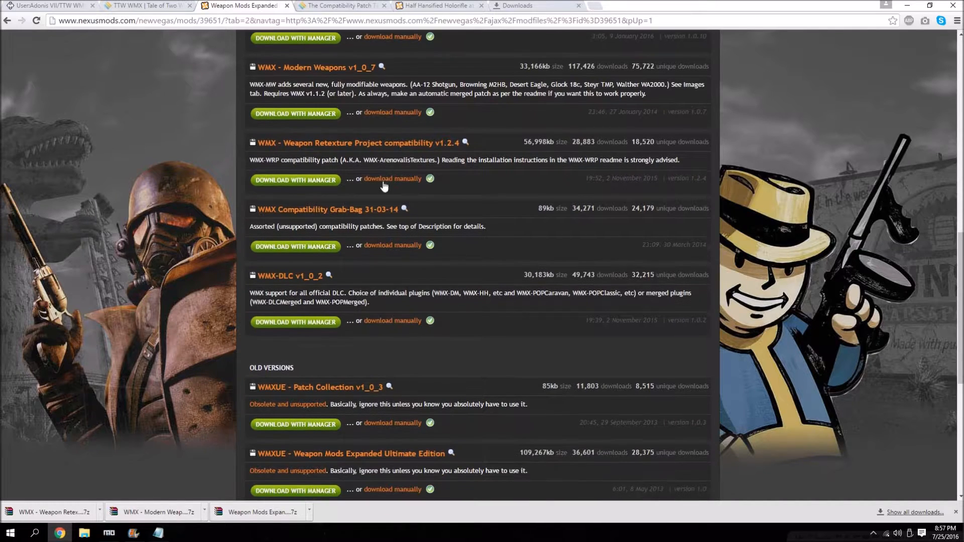
pyautogui.click(409, 324)
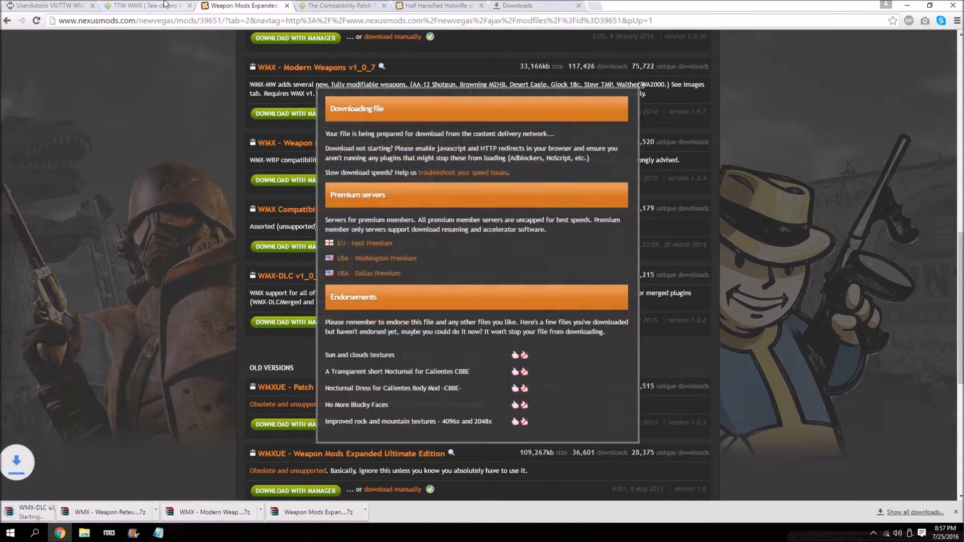
pyautogui.click(164, 4)
pyautogui.click(506, 5)
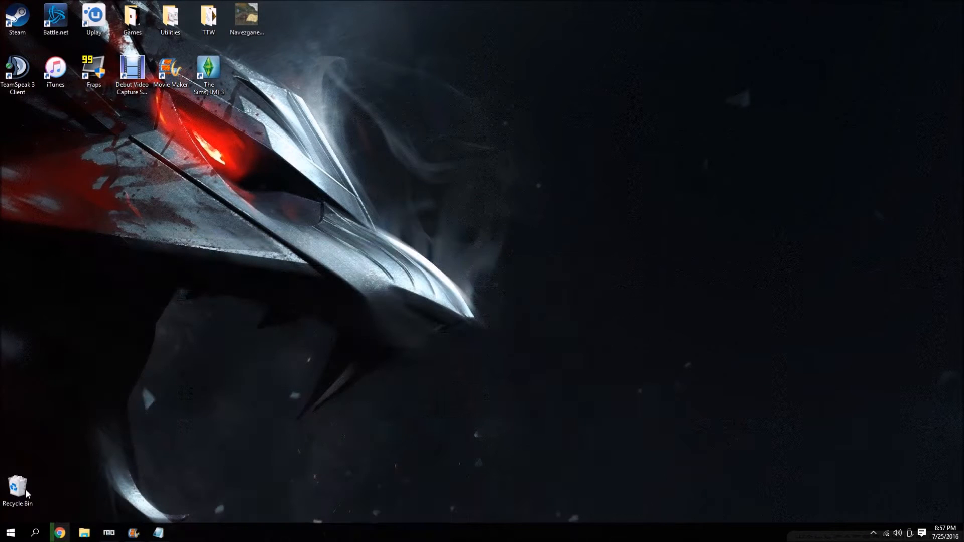
# Switch to File Explorer and move the Weapon Mods Expanded, Modern Weapons and Weapon Retexture Project archives from Downloads to the desktop.
pyautogui.click(83, 533)
pyautogui.doubleClick(742, 173)
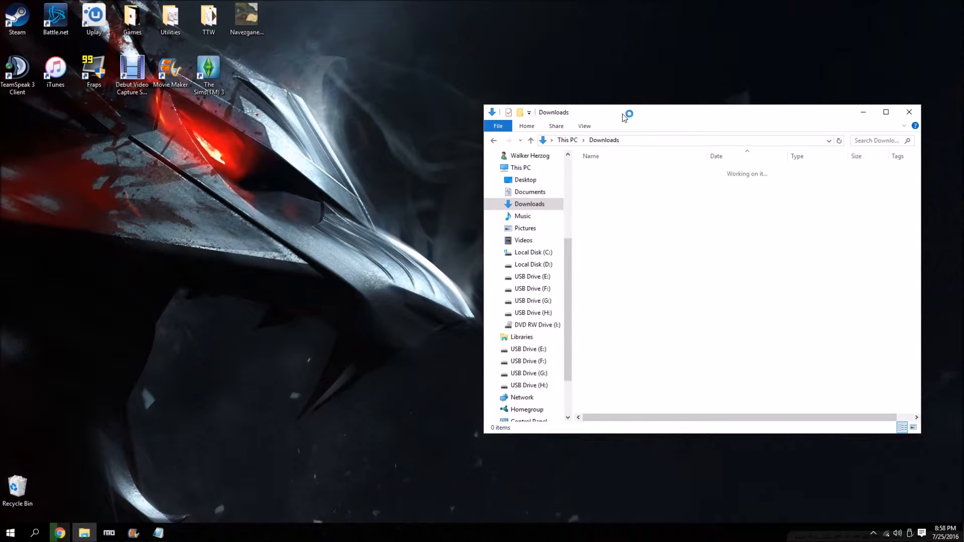
pyautogui.moveTo(627, 112); pyautogui.dragTo(607, 83)
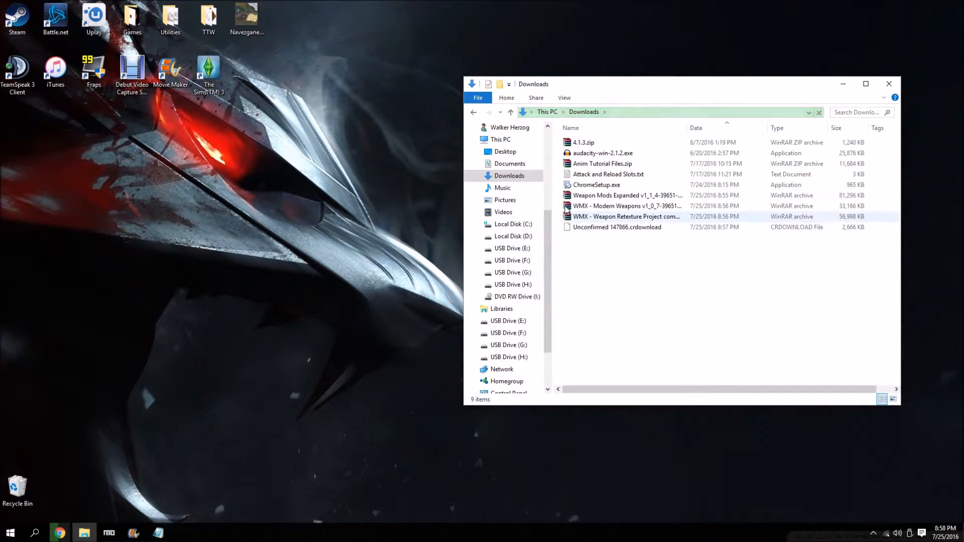
pyautogui.moveTo(559, 193); pyautogui.dragTo(593, 216)
pyautogui.click(342, 194)
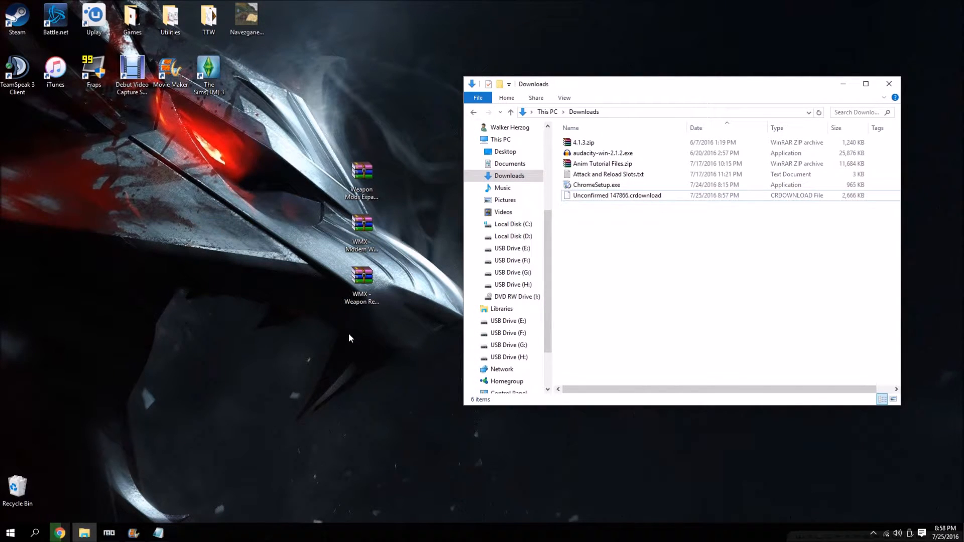
# Extract the Weapon Mods Expanded and WMX Modern Weapons archives to their own folders on the desktop.
pyautogui.click(369, 179)
pyautogui.rightClick(368, 175)
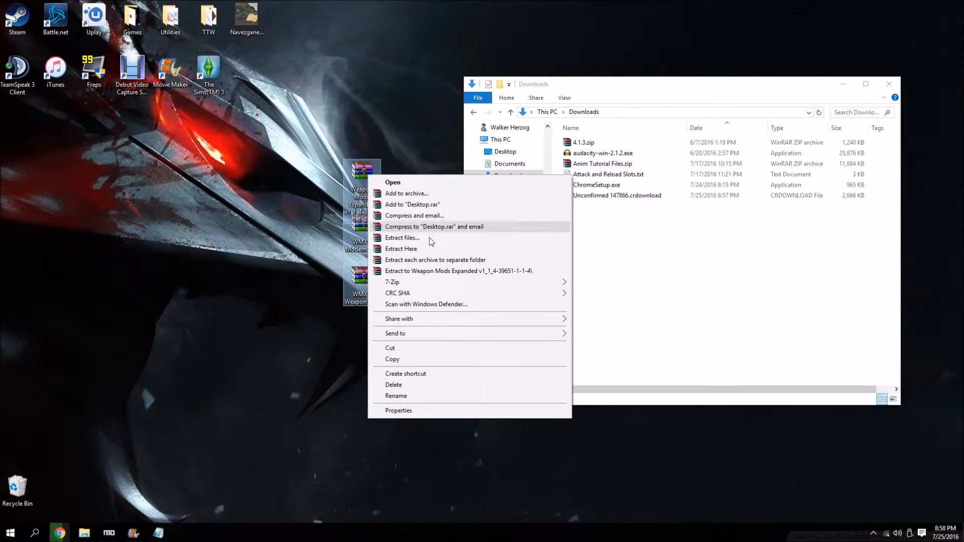
pyautogui.click(441, 273)
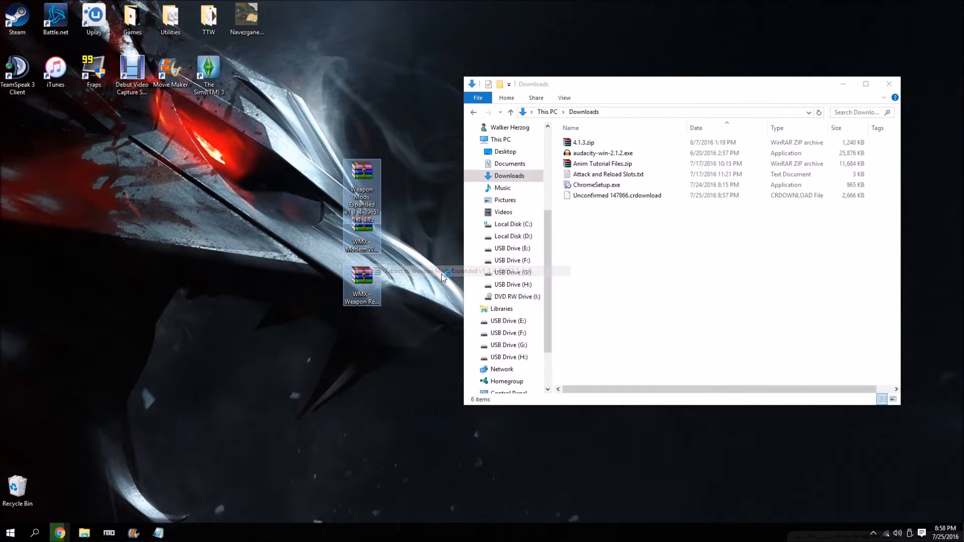
pyautogui.click(351, 281)
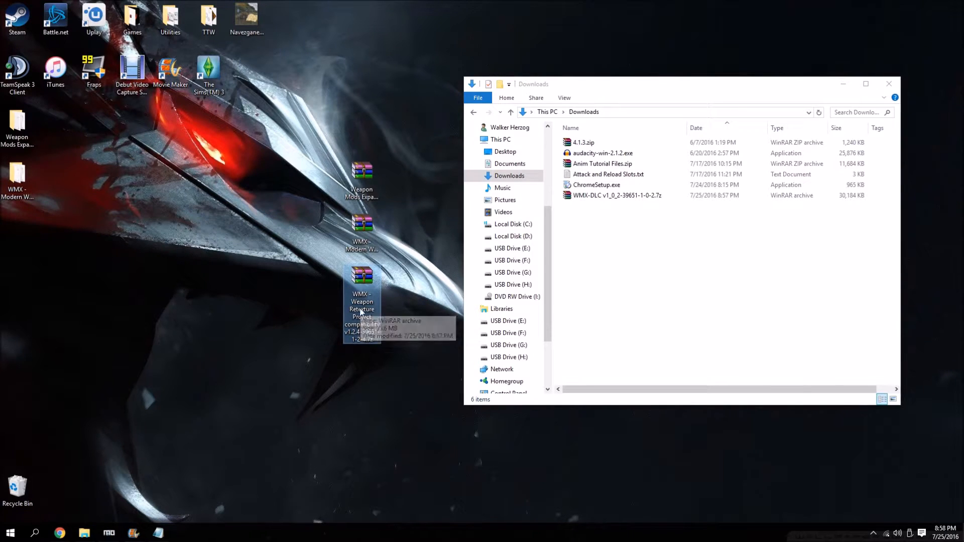
# Return the Weapon Retexture Project compatibility archive to Downloads, then move the WMX-DLC archive to the desktop and extract it to its own folder.
pyautogui.moveTo(362, 291); pyautogui.dragTo(623, 262)
pyautogui.moveTo(618, 195); pyautogui.dragTo(363, 296)
pyautogui.rightClick(351, 298)
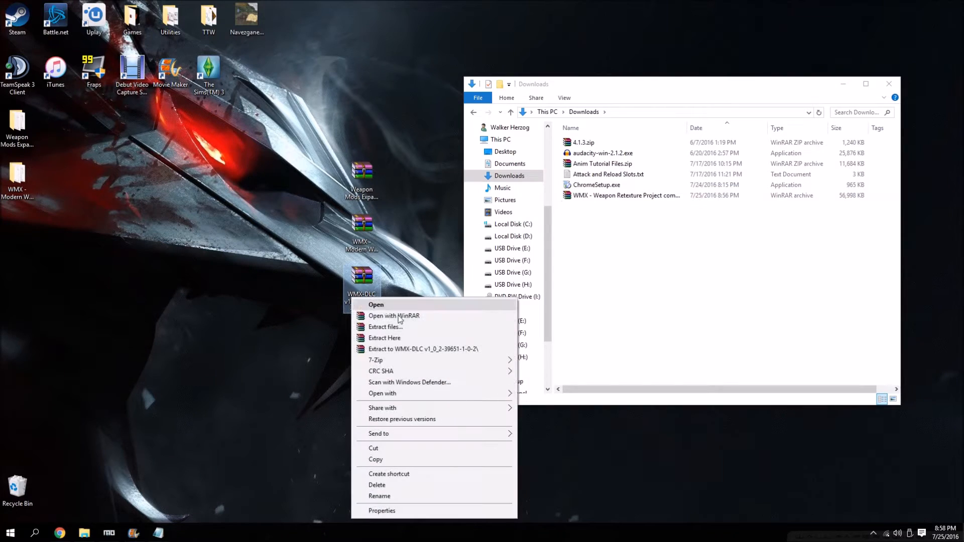
pyautogui.click(407, 351)
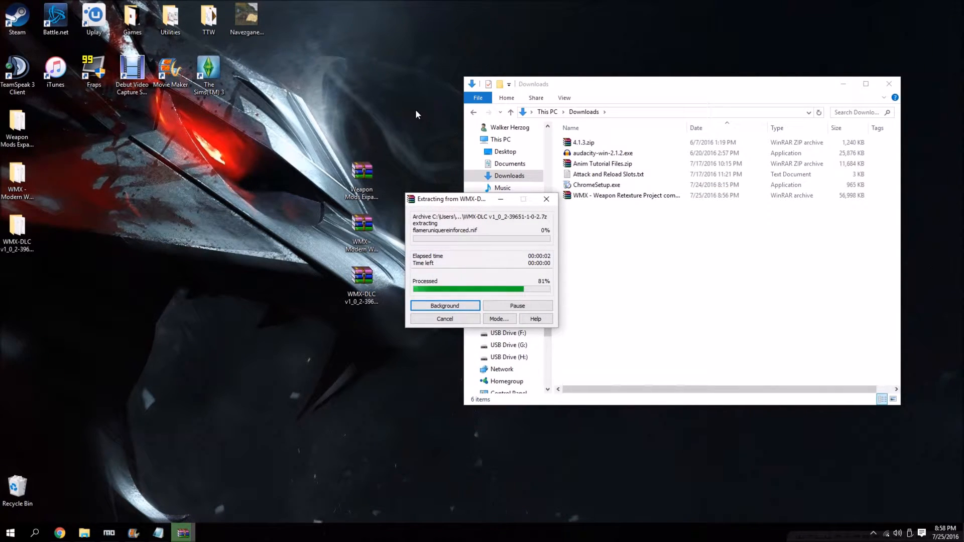
# Send the three extracted archives on the desktop to the Recycle Bin and close the Downloads folder.
pyautogui.moveTo(422, 119); pyautogui.dragTo(341, 367)
pyautogui.moveTo(361, 179); pyautogui.dragTo(17, 487)
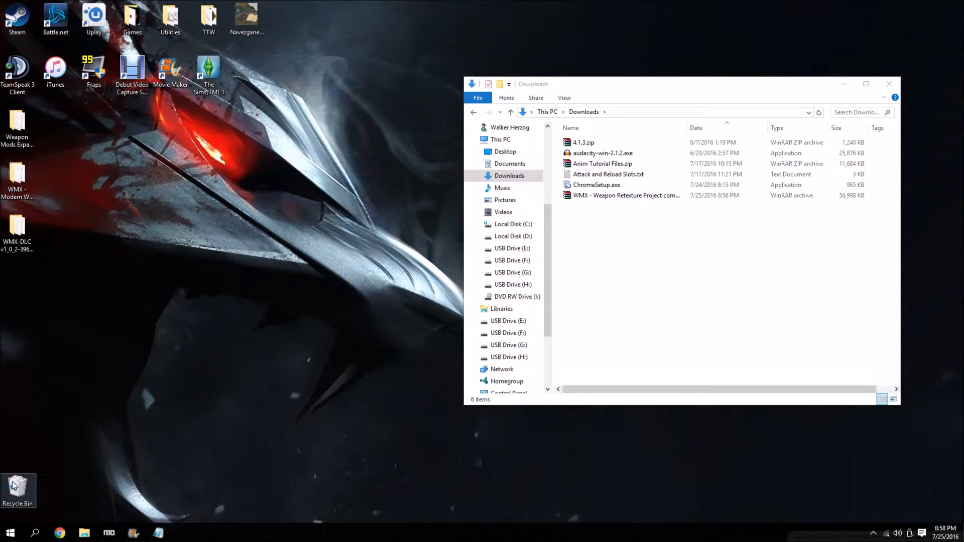
pyautogui.click(888, 83)
# Switch to Chrome and download ttw_wmx.rar through the Download WMX TTW link on the TTW WMX page.
pyautogui.click(60, 533)
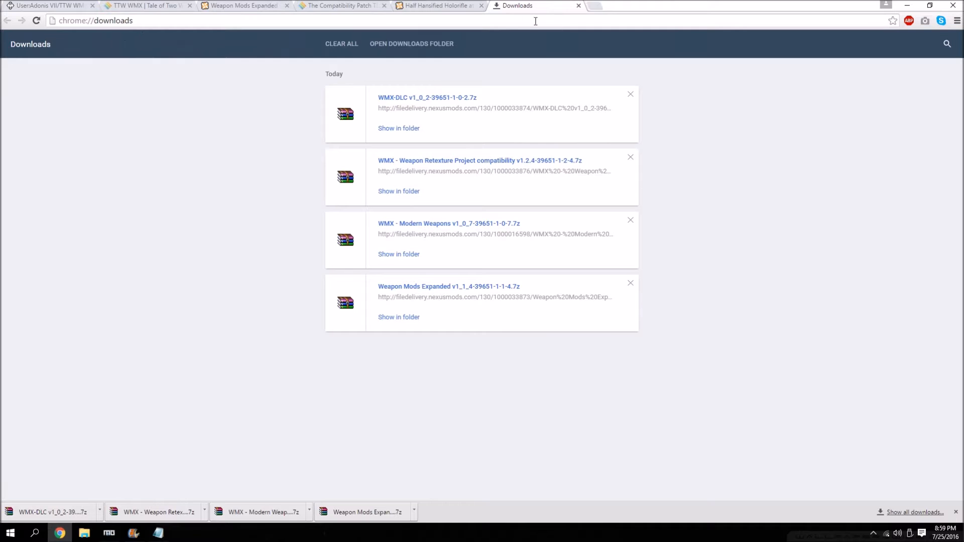
pyautogui.click(579, 5)
pyautogui.click(146, 5)
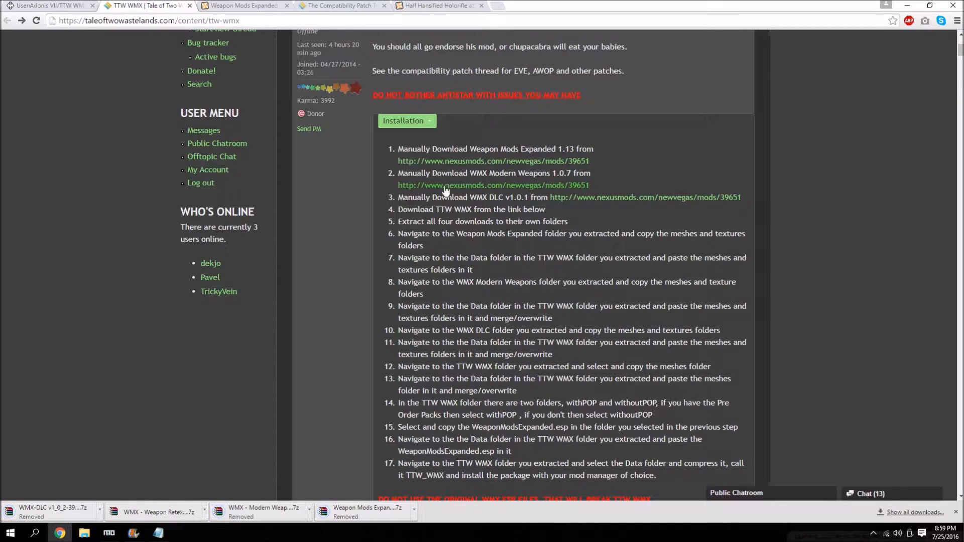
pyautogui.scroll(-1, 448, 150)
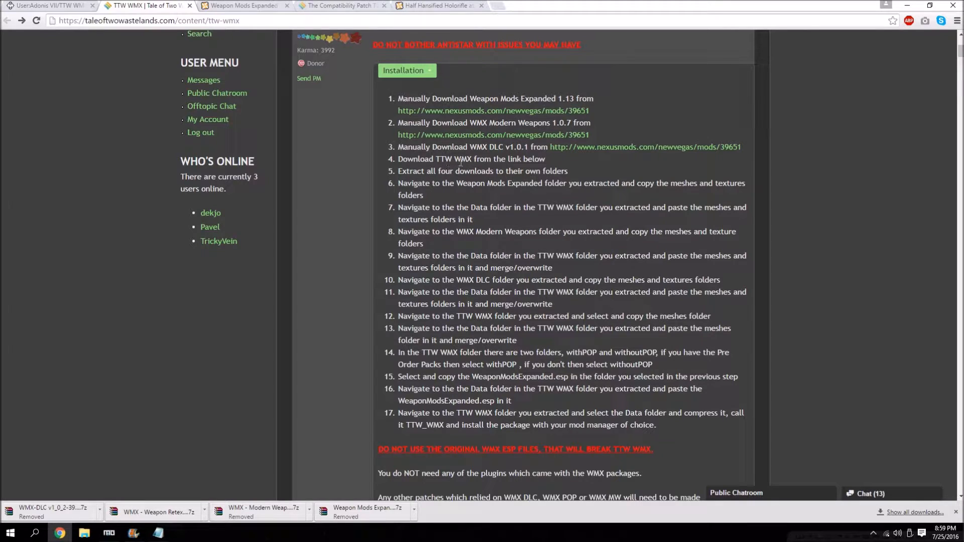
pyautogui.scroll(-5, 490, 159)
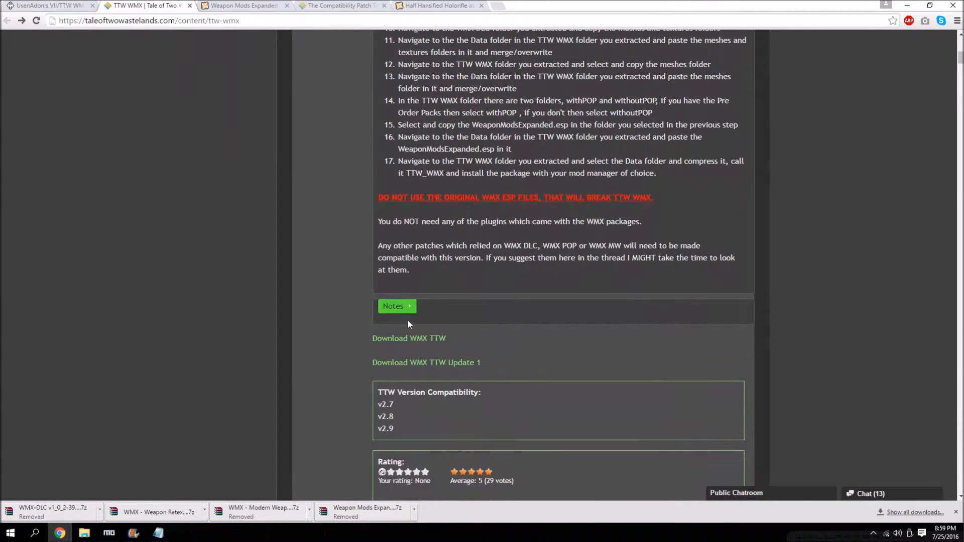
pyautogui.click(415, 342)
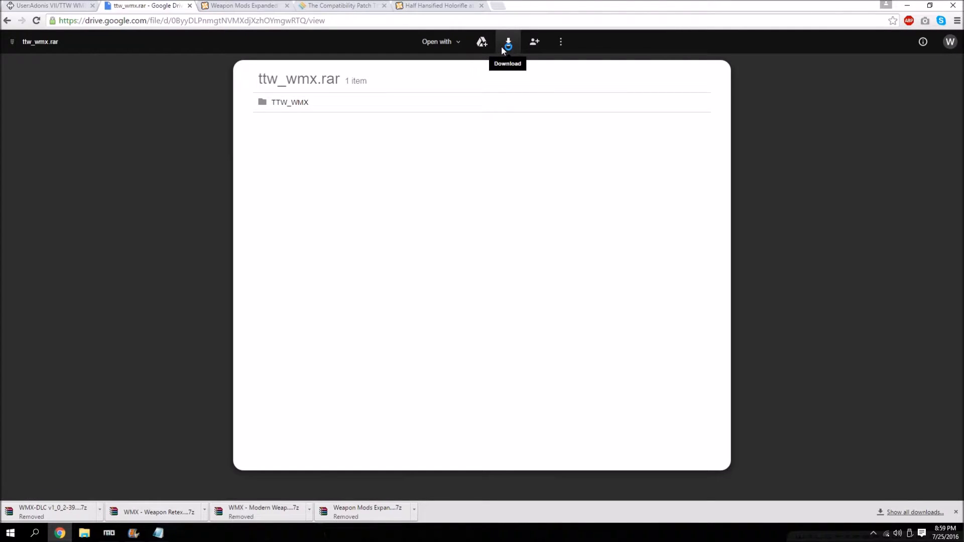
pyautogui.click(501, 46)
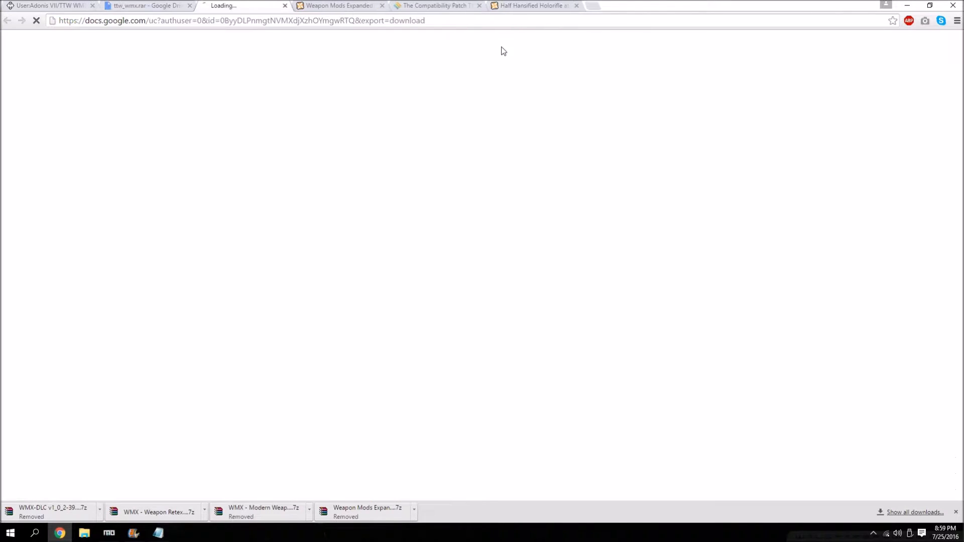
pyautogui.click(142, 7)
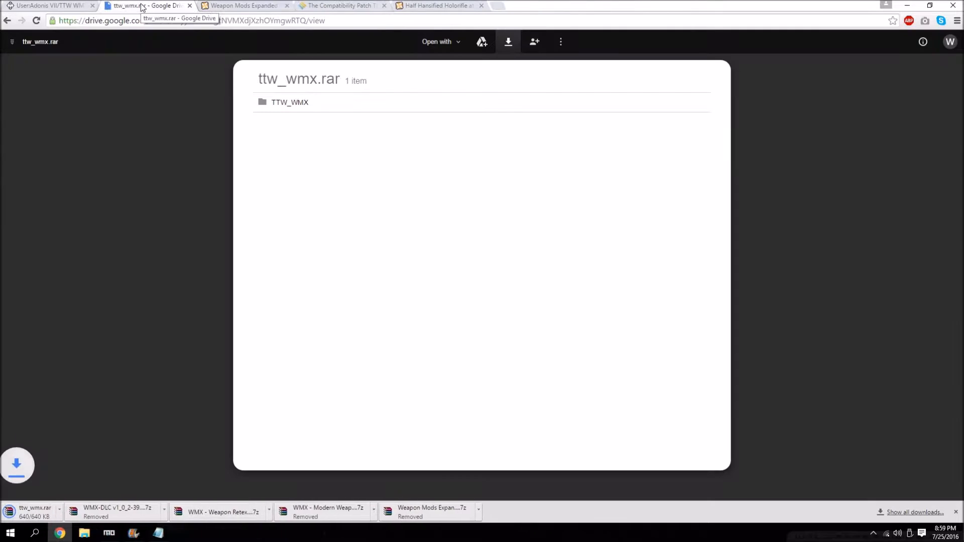
pyautogui.click(15, 22)
# Download ttw_wmx_update.rar through the Download WMX TTW Update 1 link and return to the TTW WMX page.
pyautogui.scroll(10, 402, 331)
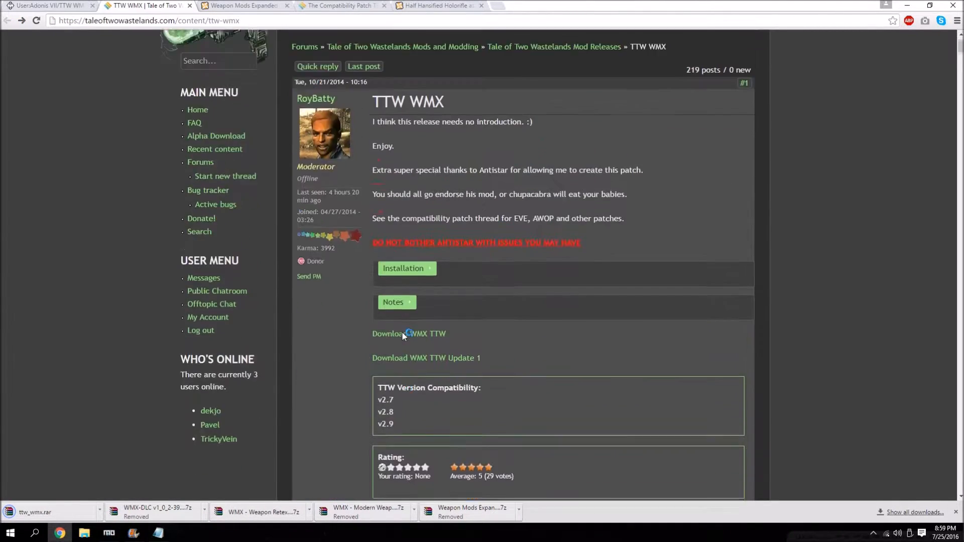
pyautogui.scroll(-5, 435, 191)
pyautogui.click(435, 187)
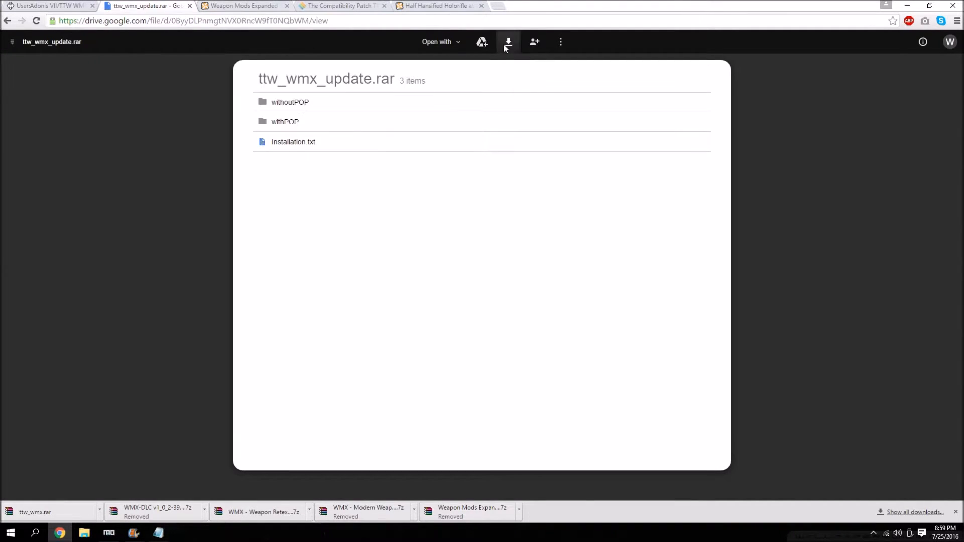
pyautogui.click(507, 43)
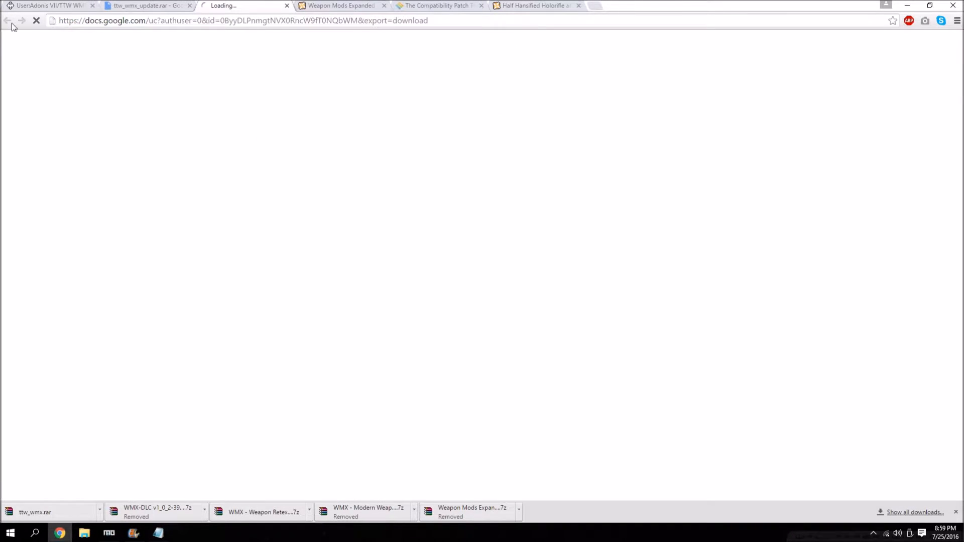
pyautogui.click(7, 21)
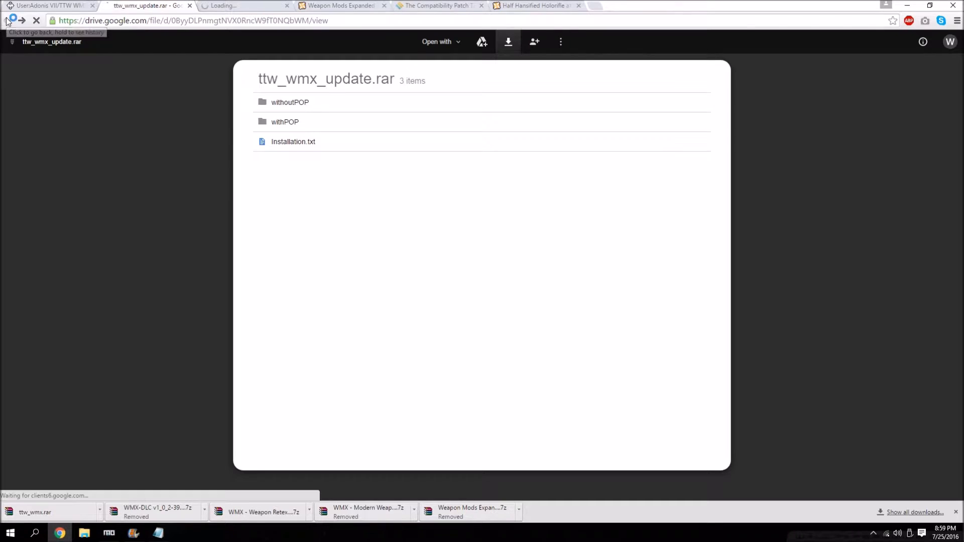
# Expand the Installation section of the TTW WMX post and review its numbered instructions.
pyautogui.click(397, 148)
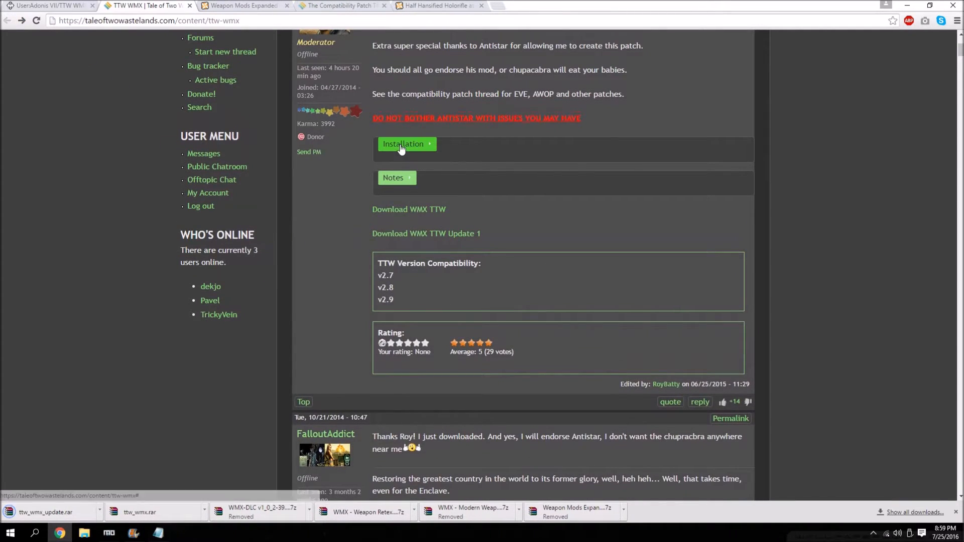
pyautogui.scroll(-2, 468, 263)
pyautogui.scroll(-2, 469, 263)
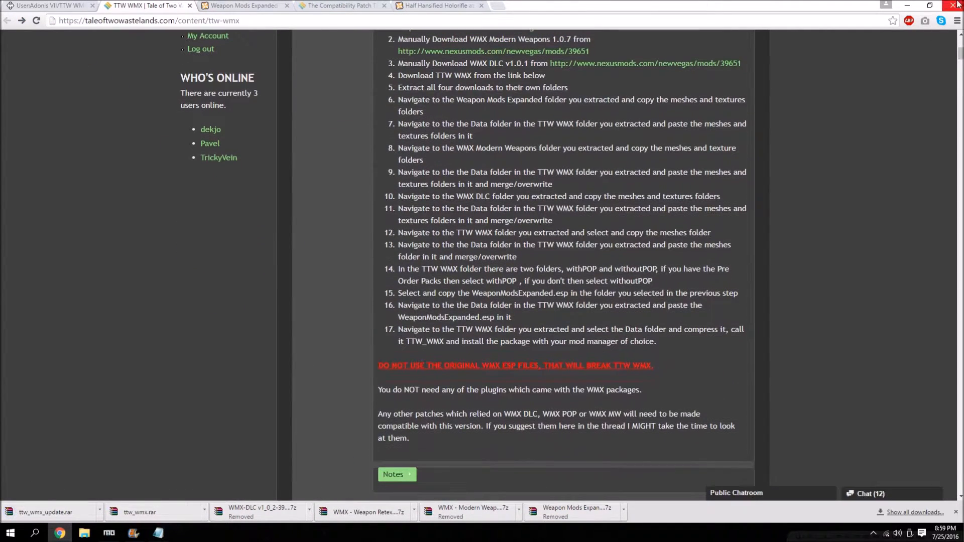
# Switch to File Explorer, move the ttw_wmx and ttw_wmx_update archives from Downloads to the desktop, and close the window.
pyautogui.click(907, 5)
pyautogui.click(84, 533)
pyautogui.doubleClick(744, 153)
pyautogui.moveTo(559, 209); pyautogui.dragTo(440, 200)
pyautogui.click(889, 84)
# Extract the ttw_wmx and ttw_wmx_update archives to their own folders on the desktop.
pyautogui.rightClick(448, 175)
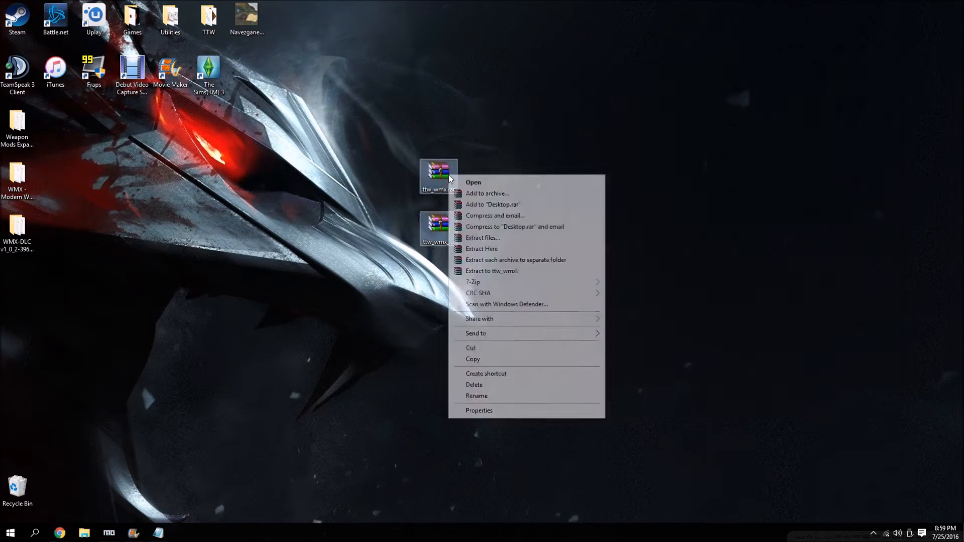
pyautogui.click(530, 261)
pyautogui.rightClick(444, 232)
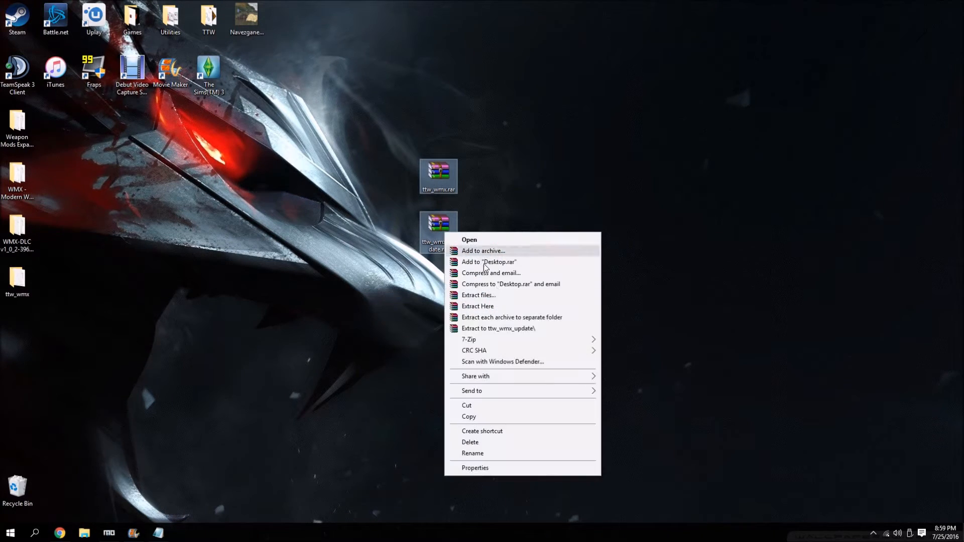
pyautogui.click(496, 330)
# Send the two extracted ttw_wmx archives to the Recycle Bin and empty it.
pyautogui.moveTo(565, 117); pyautogui.dragTo(414, 296)
pyautogui.moveTo(445, 194); pyautogui.dragTo(18, 491)
pyautogui.rightClick(15, 495)
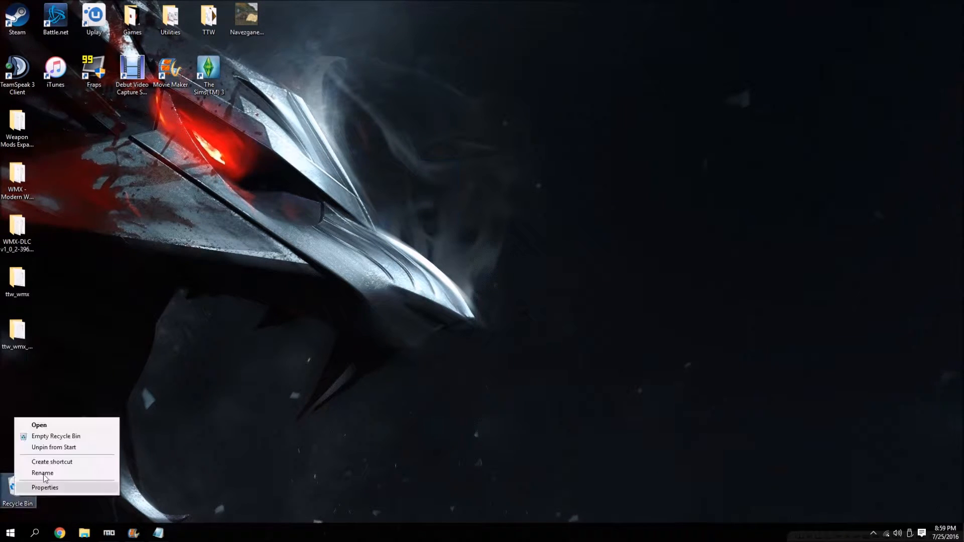
pyautogui.click(55, 436)
pyautogui.press('Return')
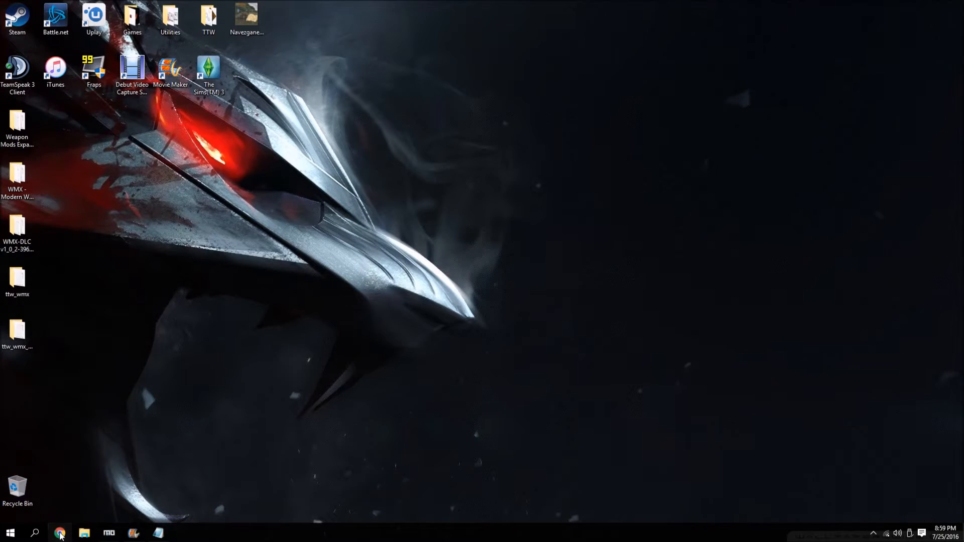
# Switch to Chrome to review the steps for copying the meshes and textures folders, then minimize the browser.
pyautogui.click(60, 533)
pyautogui.scroll(2, 488, 204)
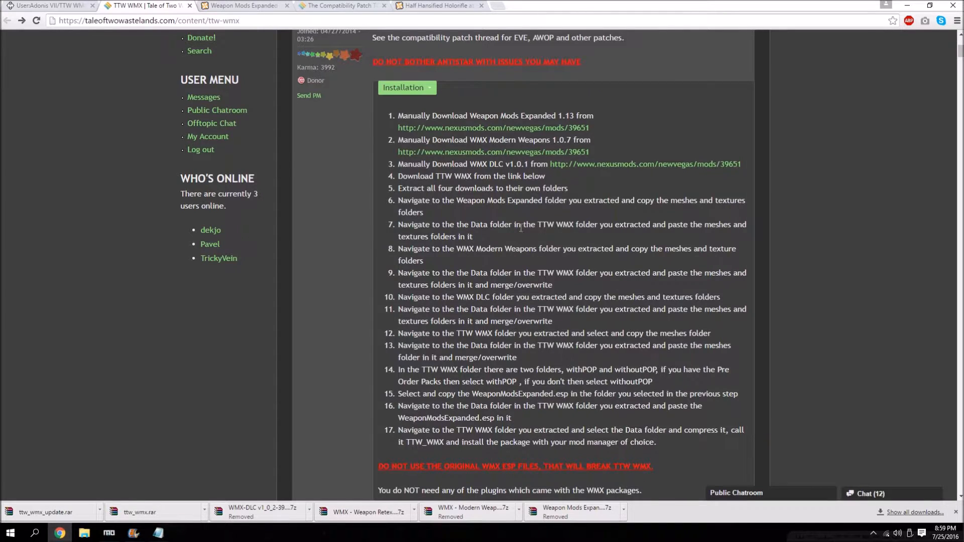
pyautogui.click(906, 5)
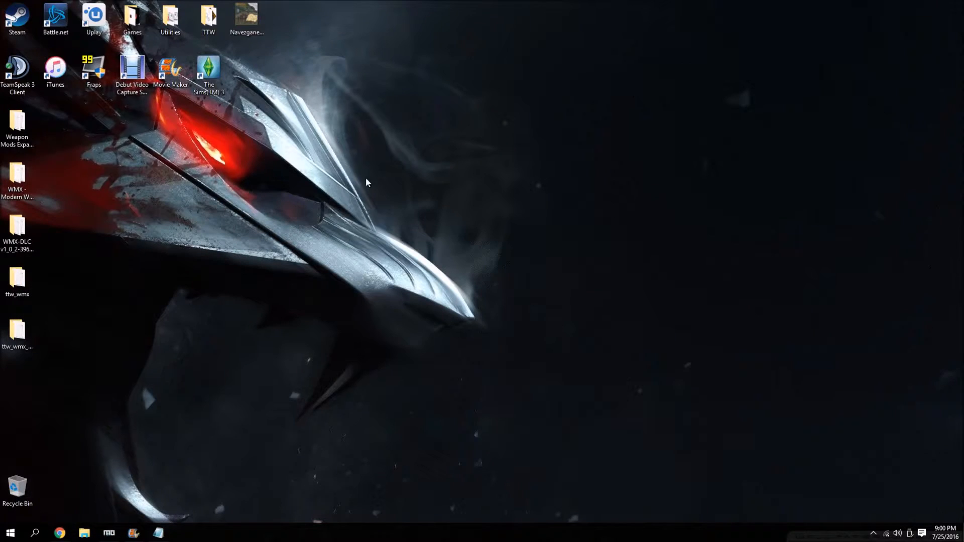
# Create a desktop folder named WMX - TTW and place it in an empty area away from the other icons.
pyautogui.rightClick(319, 166)
pyautogui.moveTo(392, 249)
pyautogui.click(461, 250)
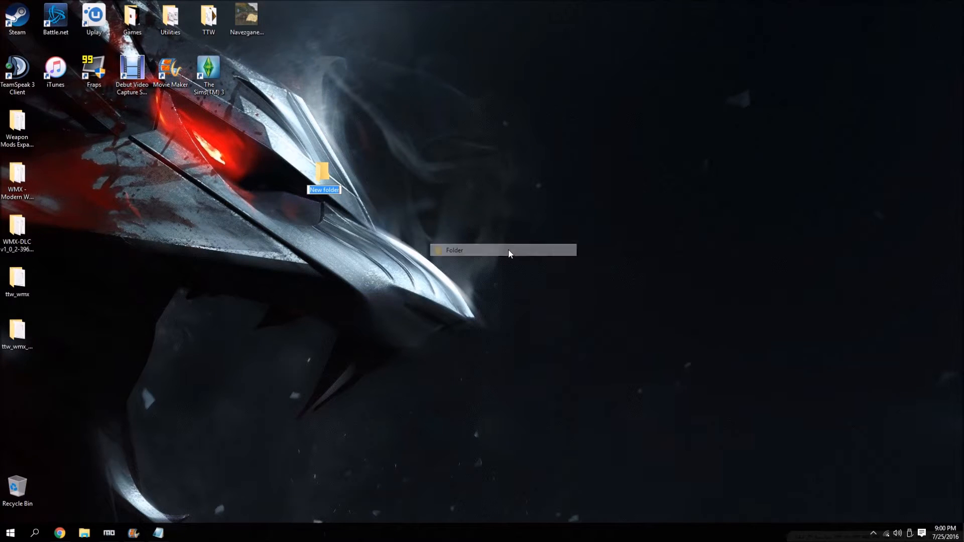
pyautogui.write('W')
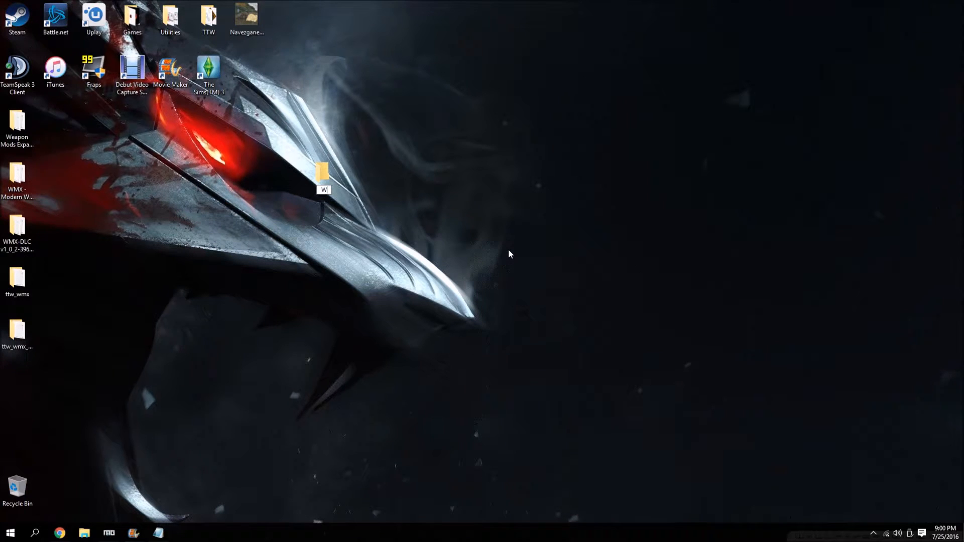
pyautogui.write('MX - TTW')
pyautogui.press('Return')
pyautogui.moveTo(332, 169); pyautogui.dragTo(560, 119)
pyautogui.click(280, 192)
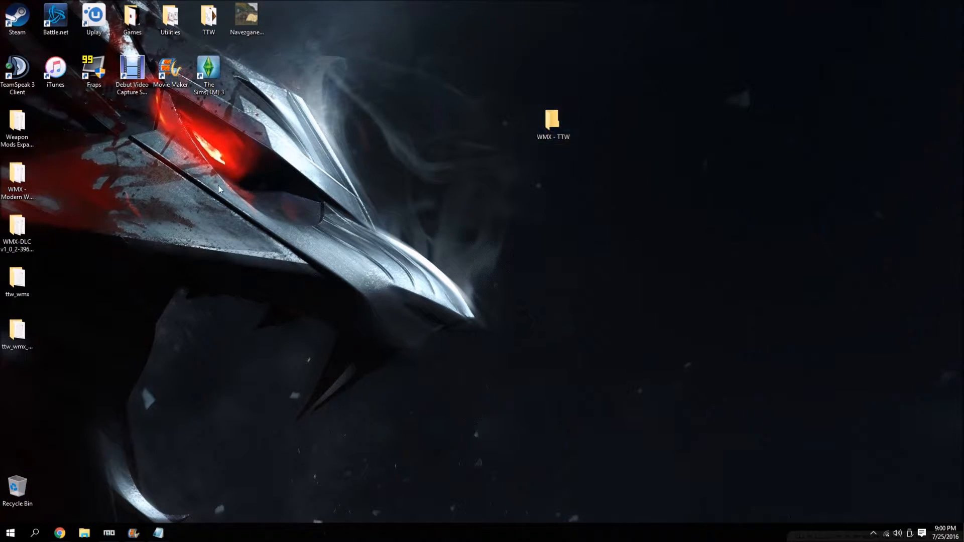
# Move the meshes and textures folders from the extracted Weapon Mods Expanded folder into WMX - TTW.
pyautogui.click(34, 124)
pyautogui.doubleClick(33, 123)
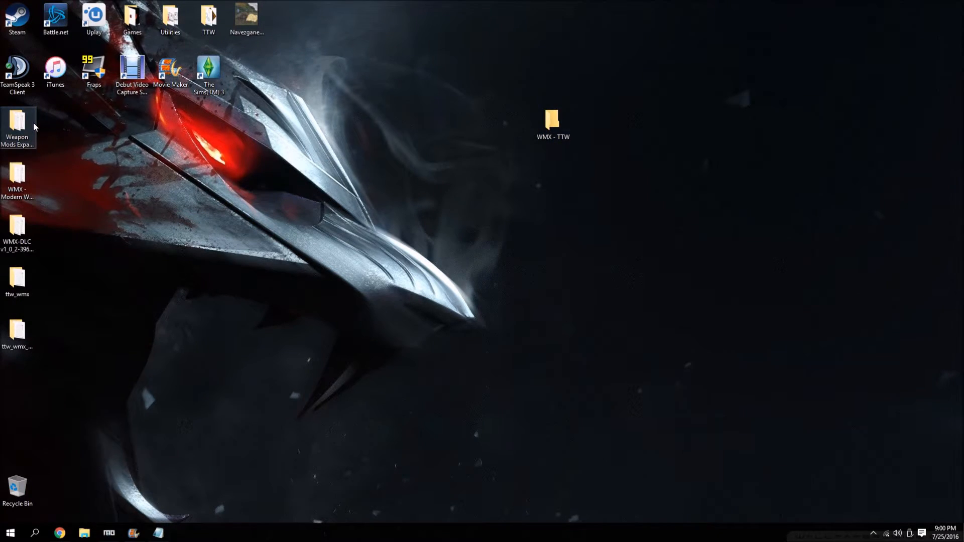
pyautogui.moveTo(650, 90); pyautogui.dragTo(238, 89)
pyautogui.moveTo(142, 142); pyautogui.dragTo(566, 140)
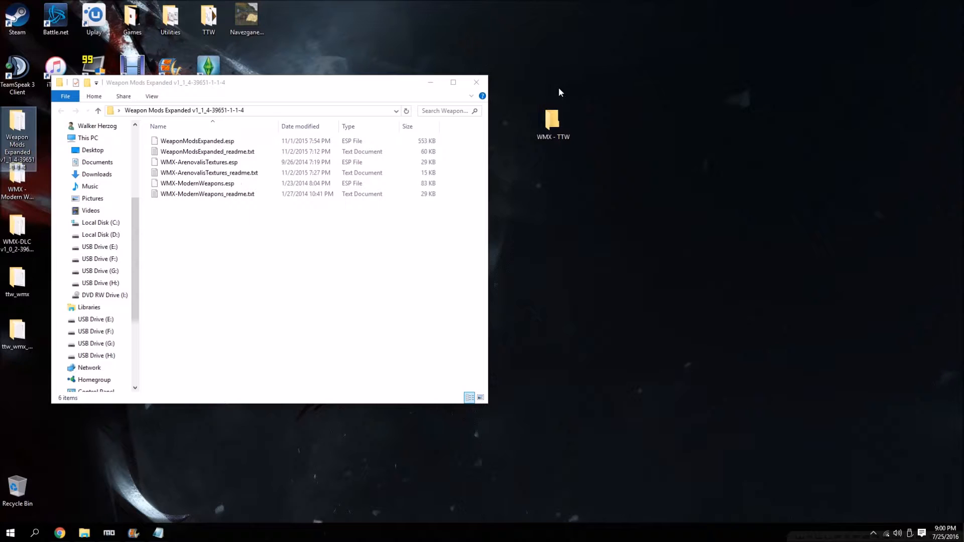
pyautogui.click(477, 83)
# Move the WMX - Modern Weapons meshes and textures folders into WMX - TTW, replacing the files in the destination.
pyautogui.click(20, 191)
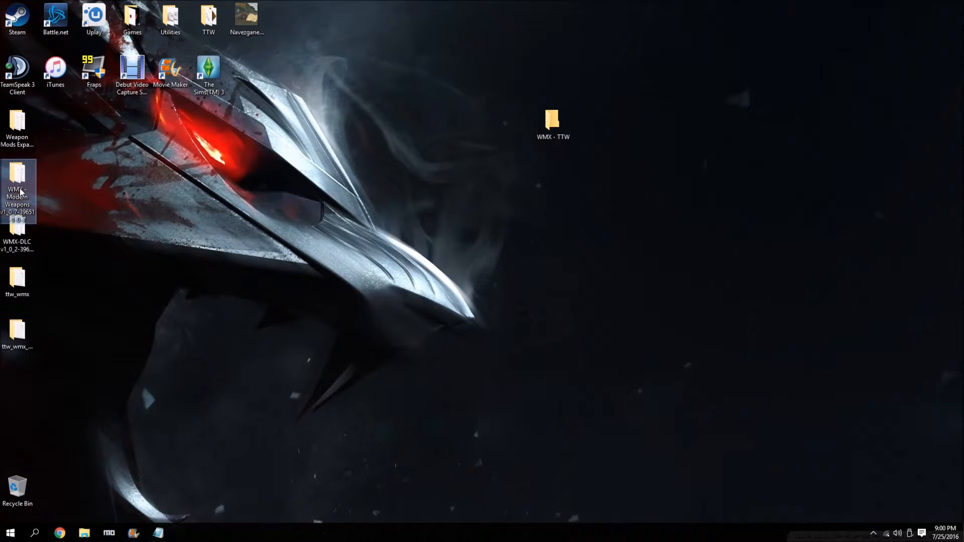
pyautogui.doubleClick(20, 192)
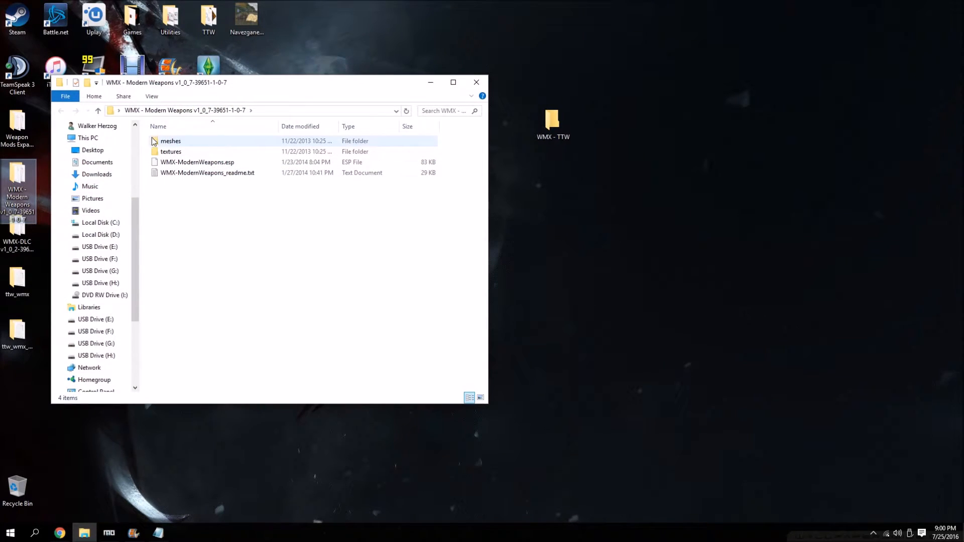
pyautogui.moveTo(147, 139); pyautogui.dragTo(565, 131)
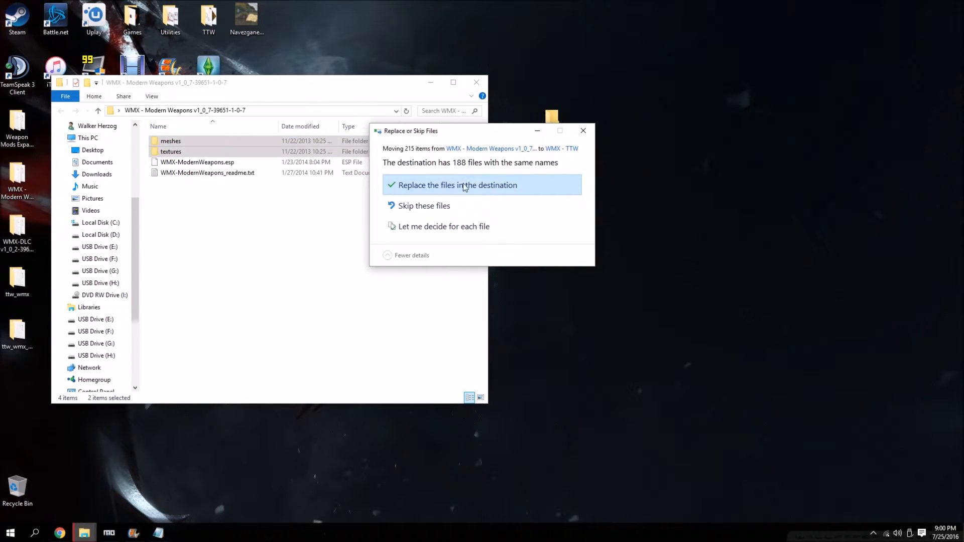
pyautogui.click(463, 186)
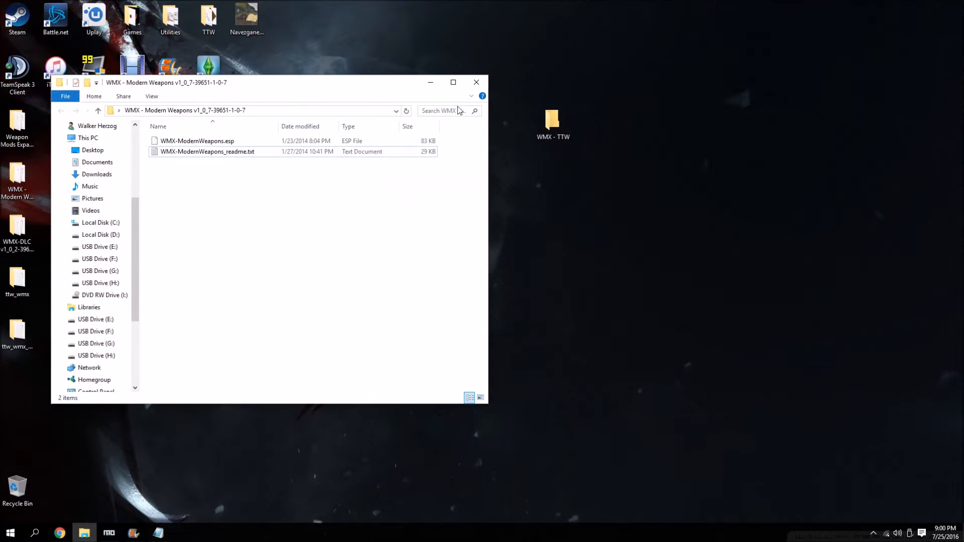
pyautogui.click(477, 82)
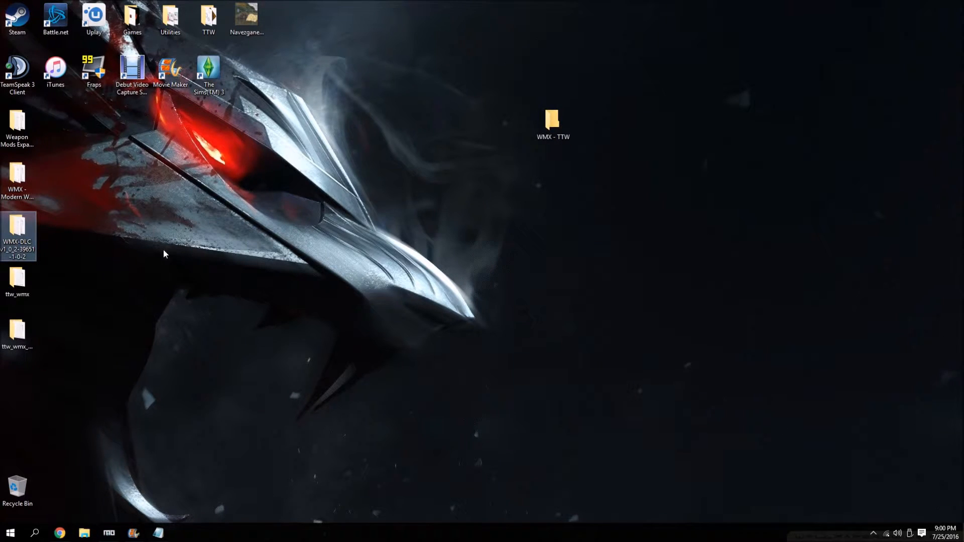
# Move the WMX-DLC meshes and textures folders into WMX - TTW, replacing the files in the destination.
pyautogui.doubleClick(26, 250)
pyautogui.moveTo(146, 155); pyautogui.dragTo(569, 133)
pyautogui.click(465, 184)
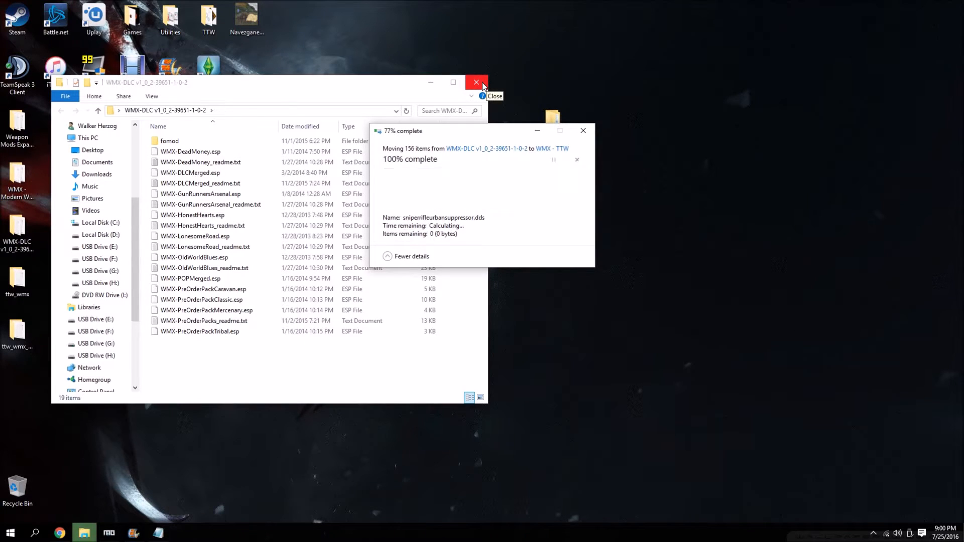
pyautogui.click(481, 84)
# Open the extracted ttw_wmx folder and review its Installation.txt, then close the text file.
pyautogui.doubleClick(27, 281)
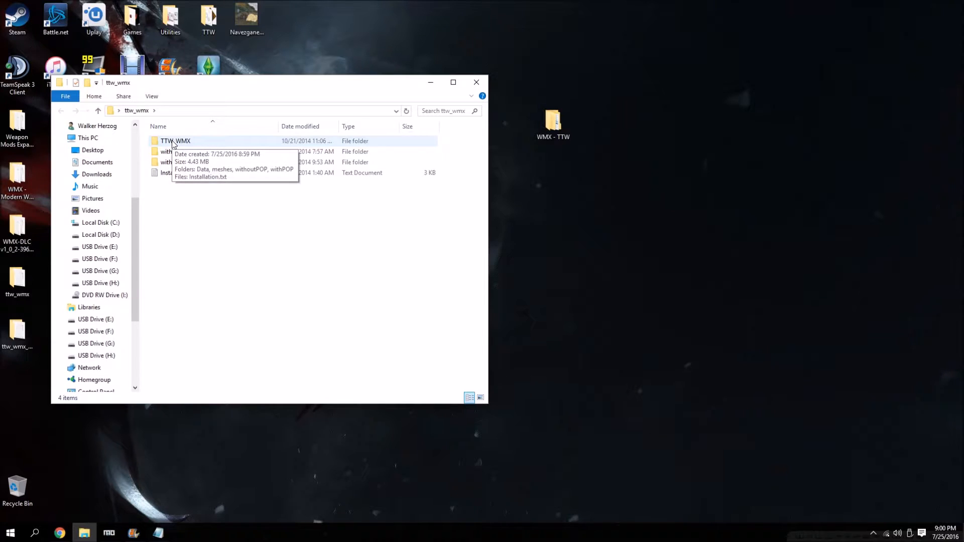
pyautogui.doubleClick(168, 173)
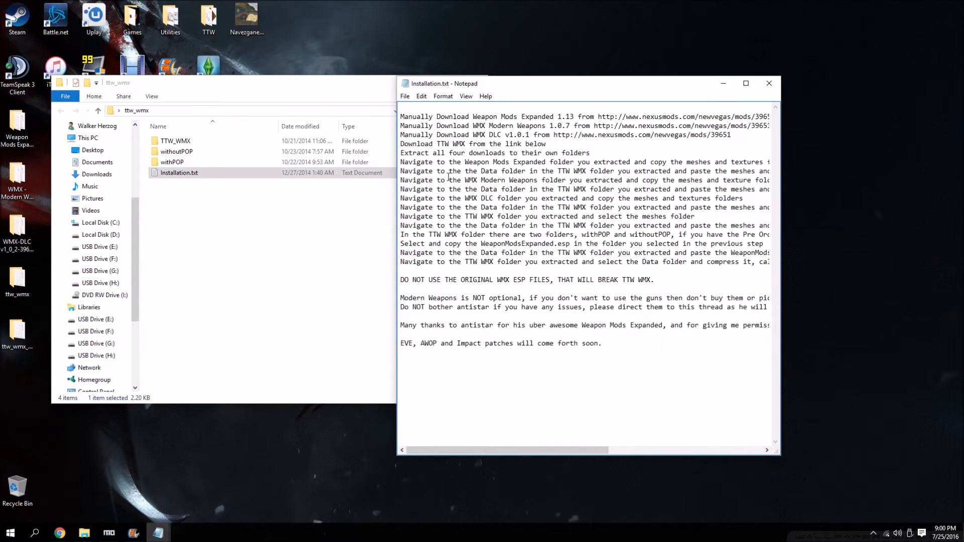
pyautogui.click(769, 84)
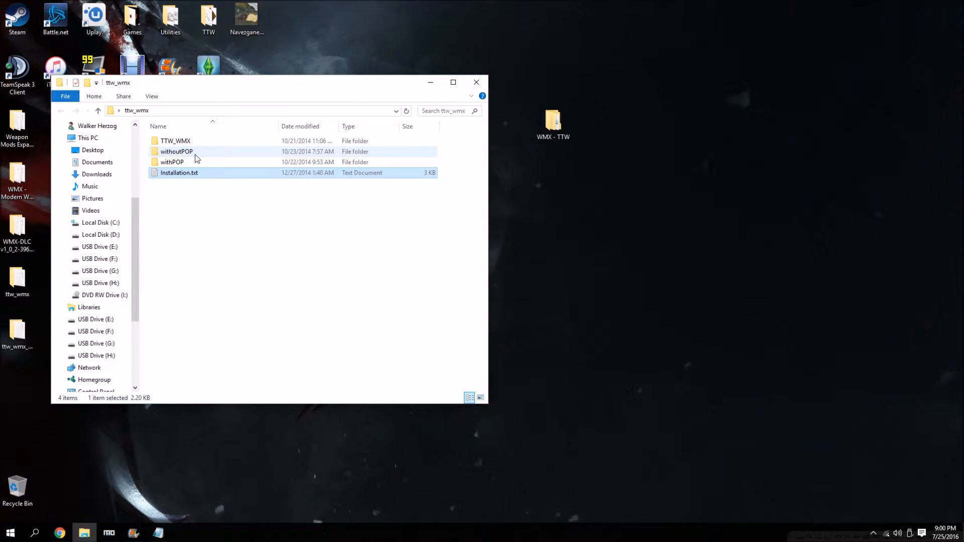
# Move the meshes folder from the inner TTW_WMX folder into WMX - TTW, replacing the files in the destination.
pyautogui.doubleClick(184, 143)
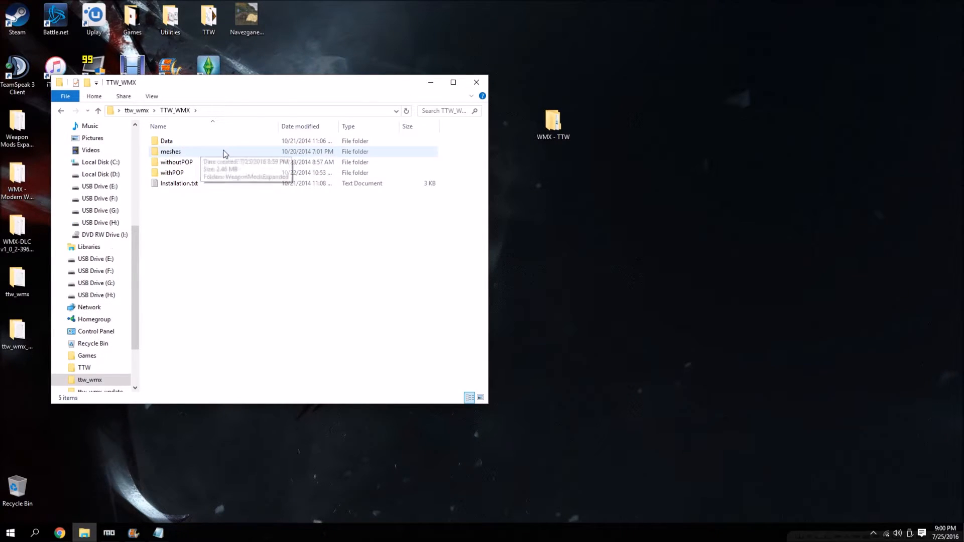
pyautogui.doubleClick(183, 140)
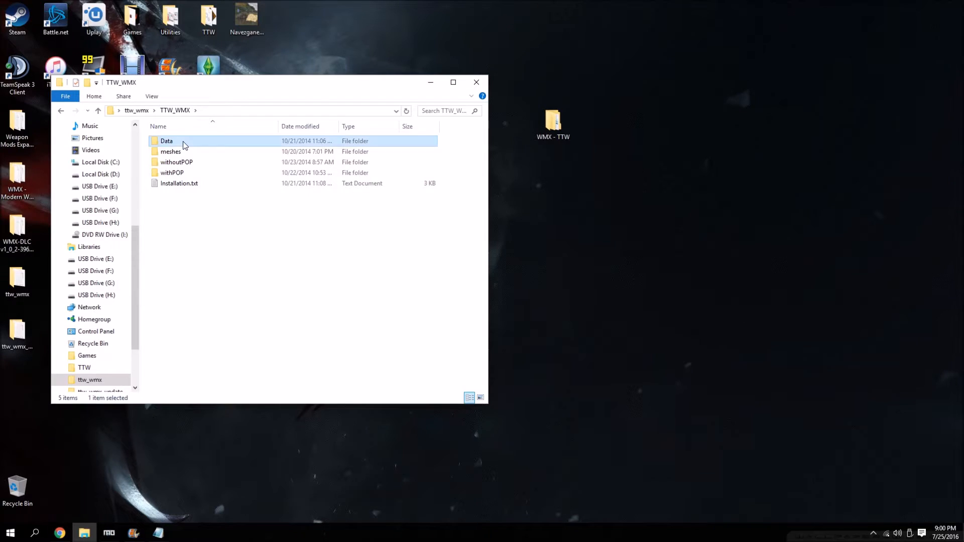
pyautogui.click(61, 111)
pyautogui.click(60, 111)
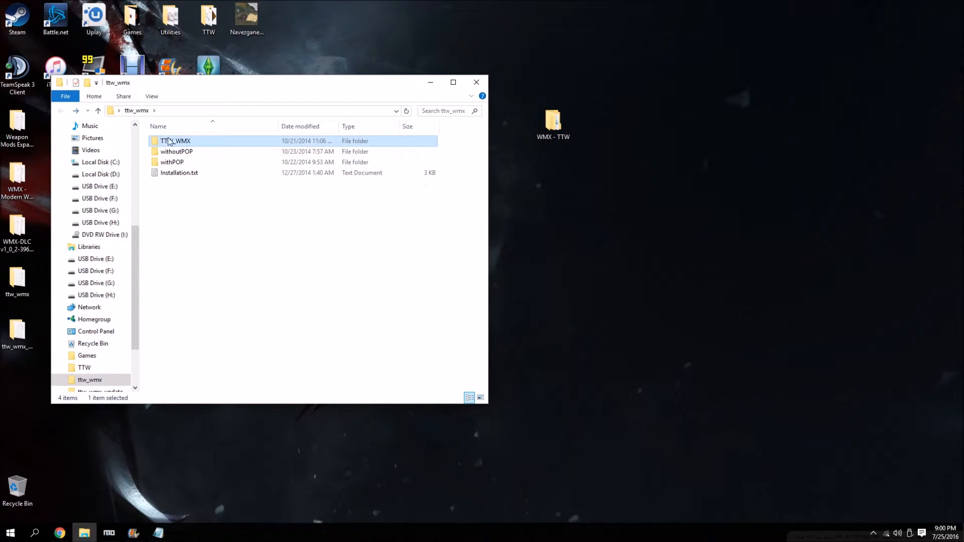
pyautogui.doubleClick(174, 142)
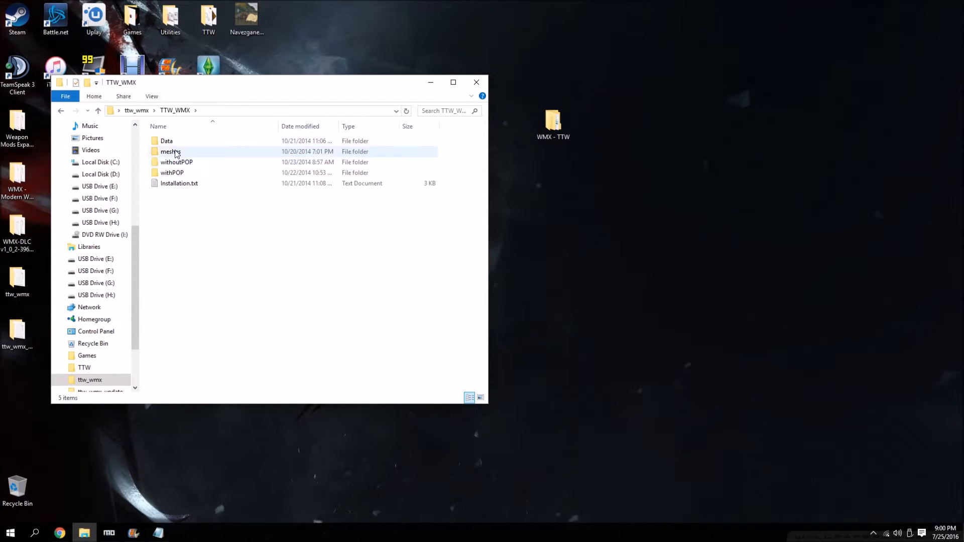
pyautogui.moveTo(176, 153); pyautogui.dragTo(558, 132)
pyautogui.click(465, 186)
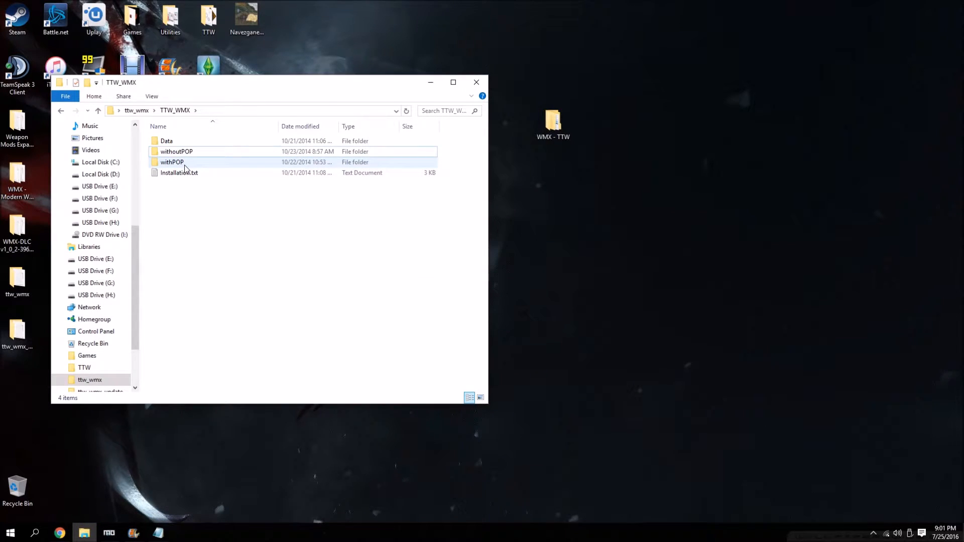
# Move WeaponModsExpanded.esp from the outer ttw_wmx folder's withPOP subfolder into WMX - TTW.
pyautogui.doubleClick(184, 165)
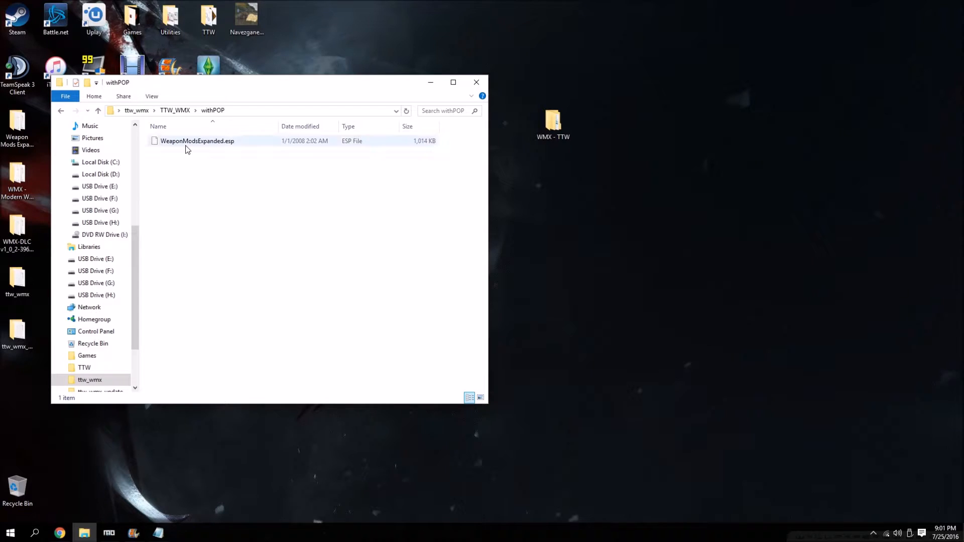
pyautogui.click(61, 111)
pyautogui.click(61, 110)
pyautogui.doubleClick(165, 165)
pyautogui.click(60, 111)
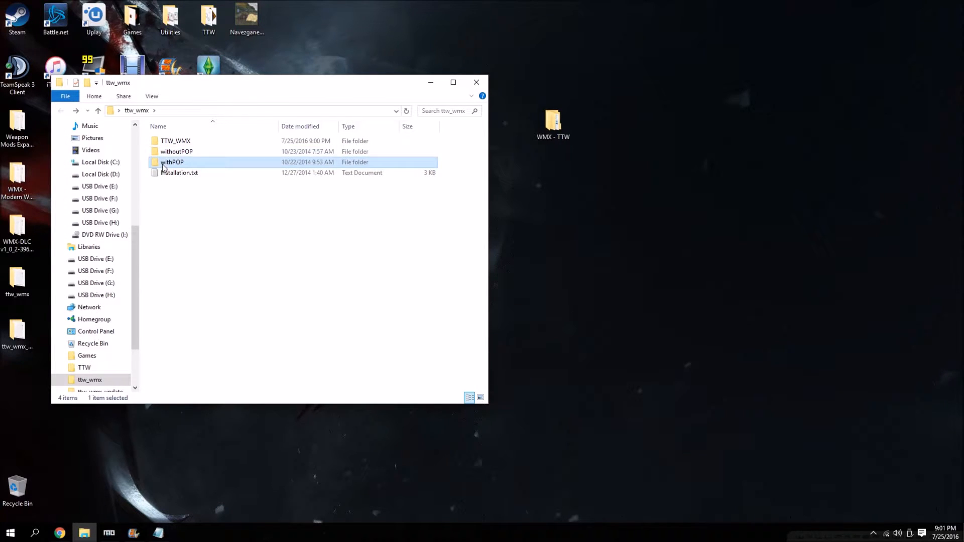
pyautogui.doubleClick(163, 165)
pyautogui.moveTo(185, 141); pyautogui.dragTo(552, 123)
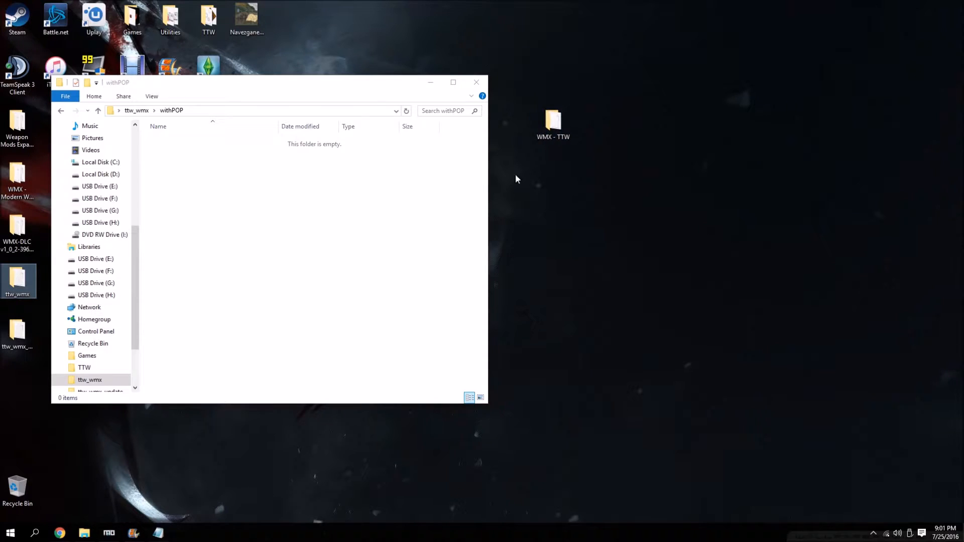
pyautogui.click(60, 111)
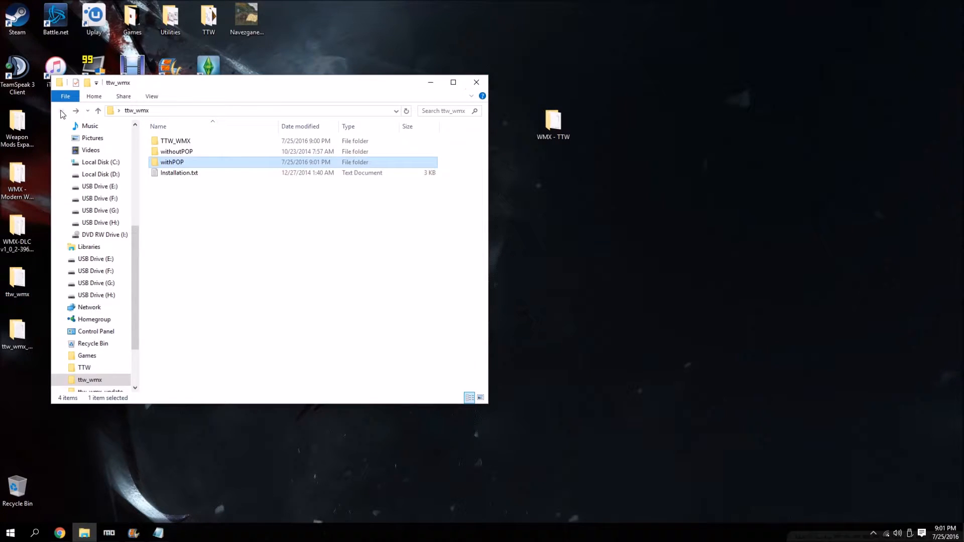
# Open the Installation.txt inside the inner TTW_WMX folder, review its instructions, and close it.
pyautogui.click(186, 142)
pyautogui.doubleClick(187, 143)
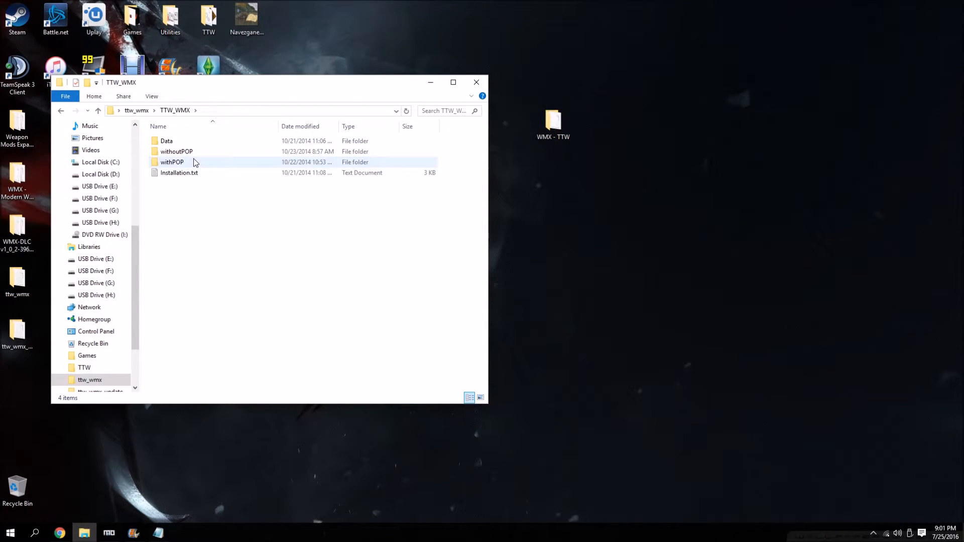
pyautogui.doubleClick(192, 175)
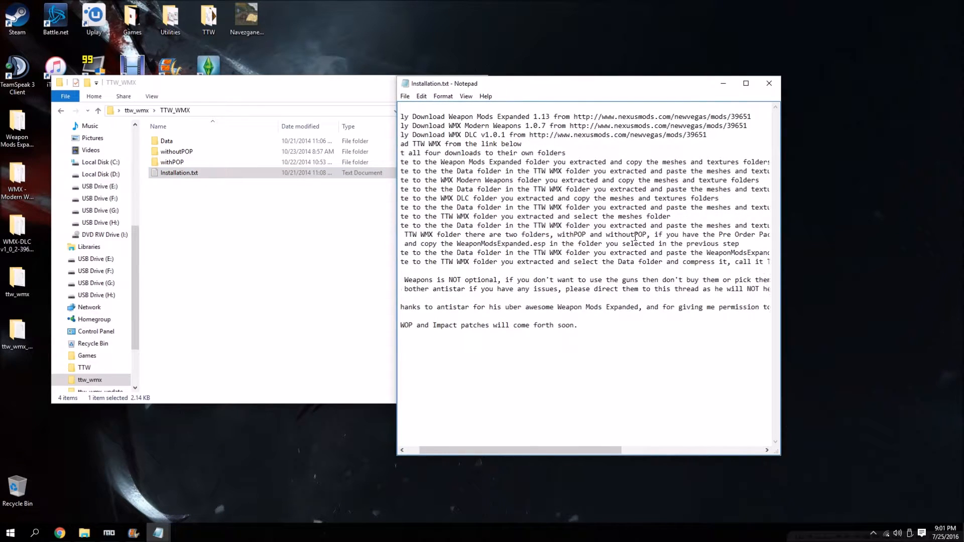
pyautogui.click(769, 89)
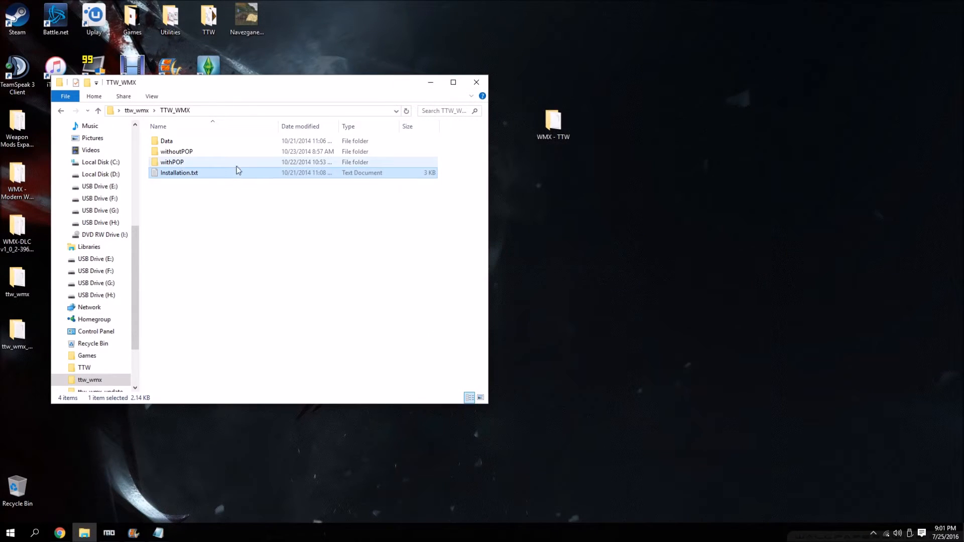
# Move WeaponModsExpanded.esp from the inner TTW_WMX folder's withPOP subfolder into WMX - TTW, replacing the existing file, and close the folder window.
pyautogui.doubleClick(221, 162)
pyautogui.moveTo(190, 141); pyautogui.dragTo(555, 139)
pyautogui.click(427, 193)
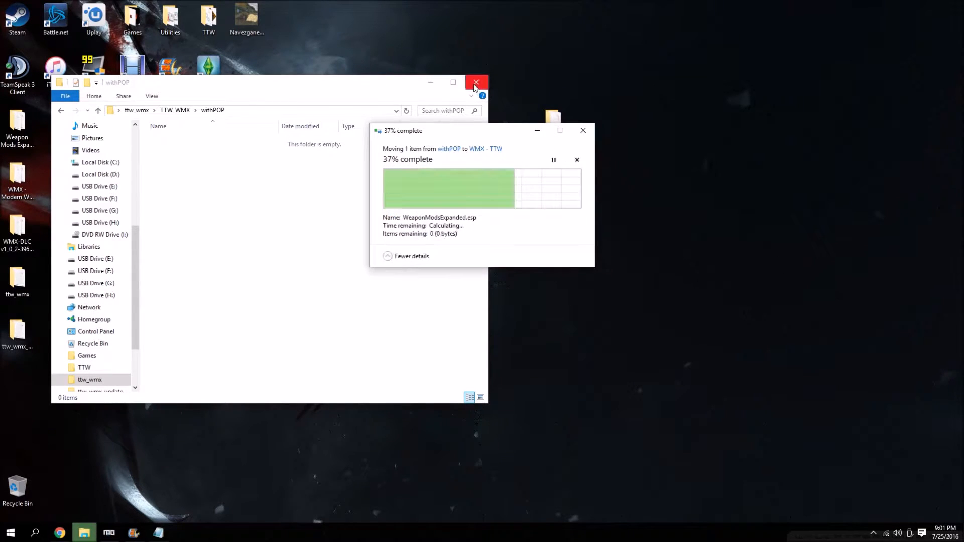
pyautogui.click(475, 83)
# Compress the WMX - TTW folder on the desktop into the archive WMX - TTW.rar.
pyautogui.moveTo(79, 115); pyautogui.dragTo(151, 281)
pyautogui.rightClick(560, 138)
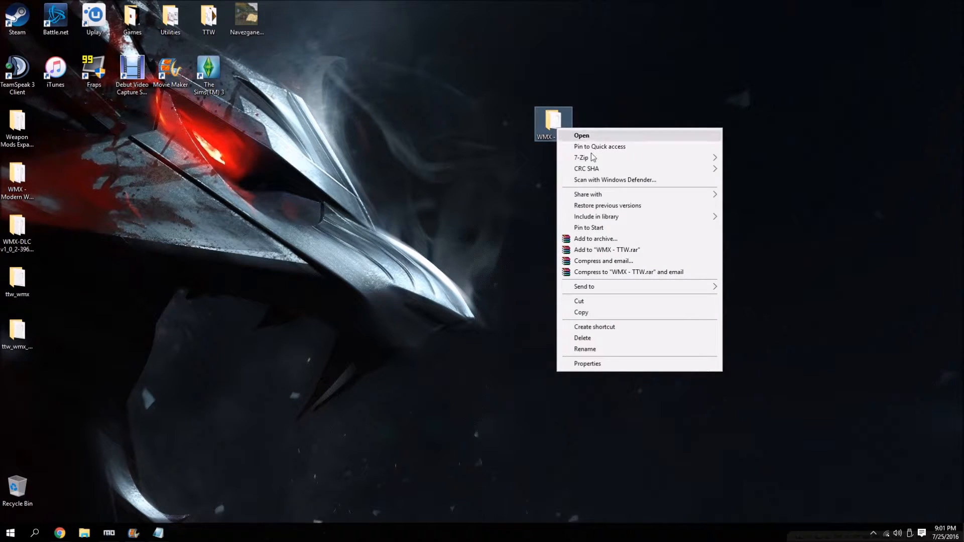
pyautogui.click(620, 240)
pyautogui.click(486, 357)
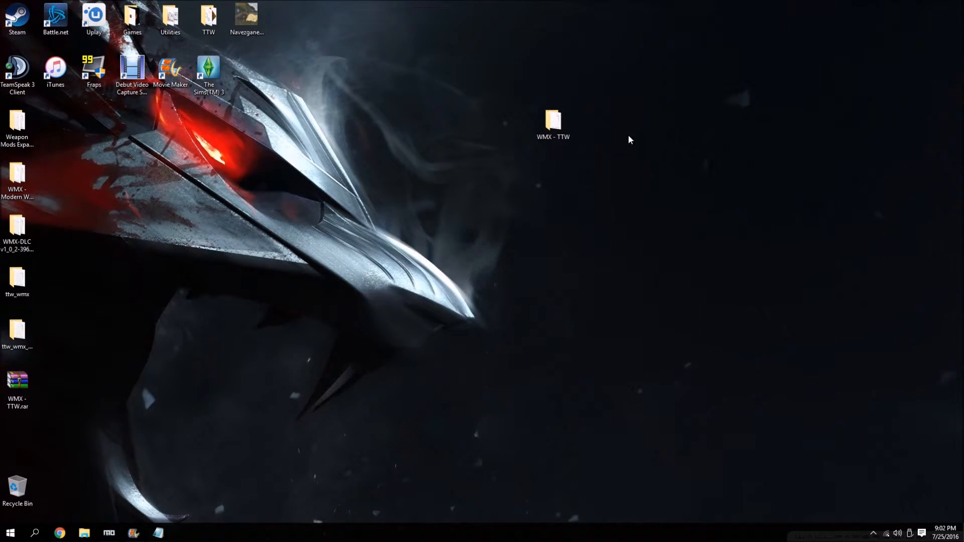
# Permanently delete the extracted WMX folders and the WMX - TTW folder, and reposition WMX - TTW.rar under the remaining desktop icons.
pyautogui.moveTo(642, 85); pyautogui.dragTo(15, 306)
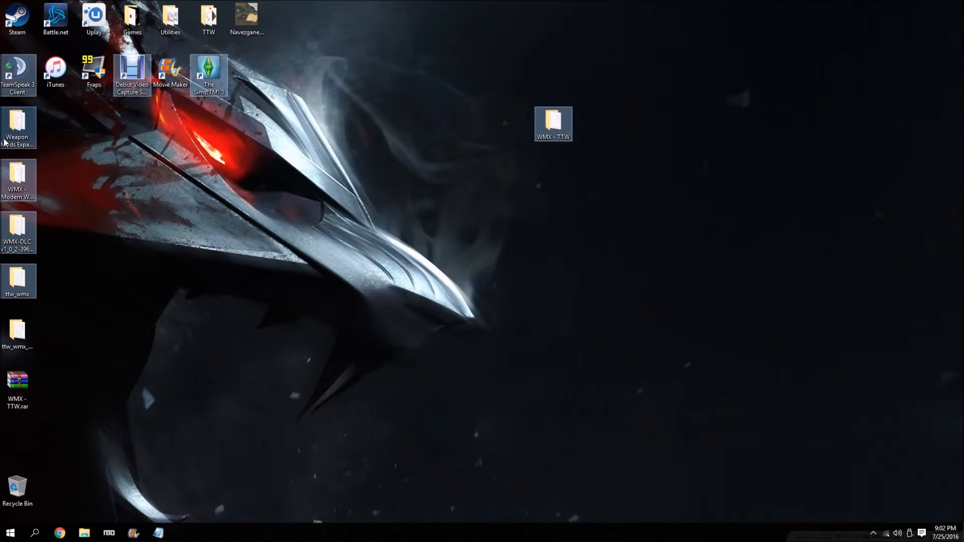
pyautogui.click(175, 149)
pyautogui.moveTo(79, 114); pyautogui.dragTo(10, 343)
pyautogui.moveTo(19, 184); pyautogui.dragTo(17, 487)
pyautogui.moveTo(552, 123); pyautogui.dragTo(17, 486)
pyautogui.rightClick(17, 486)
pyautogui.click(50, 418)
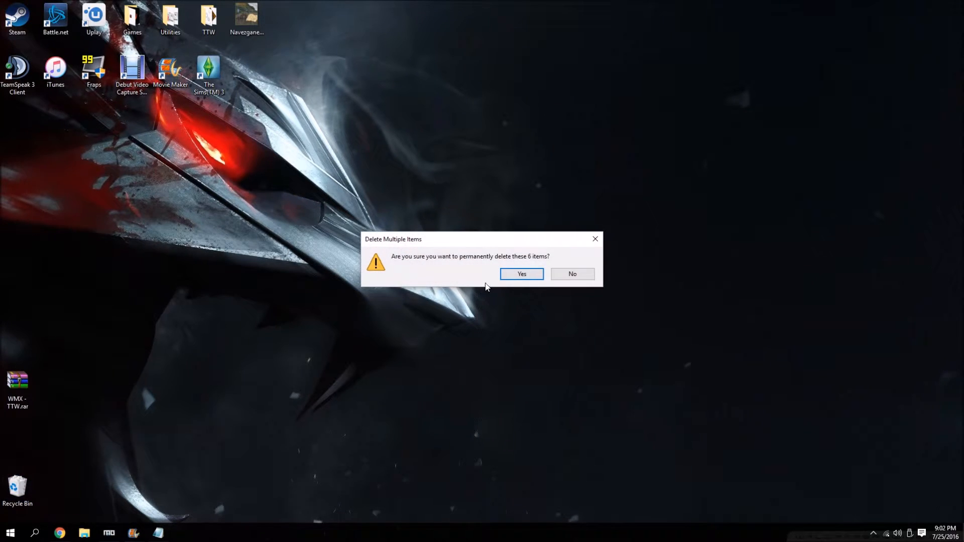
pyautogui.click(502, 276)
pyautogui.moveTo(31, 388); pyautogui.dragTo(21, 132)
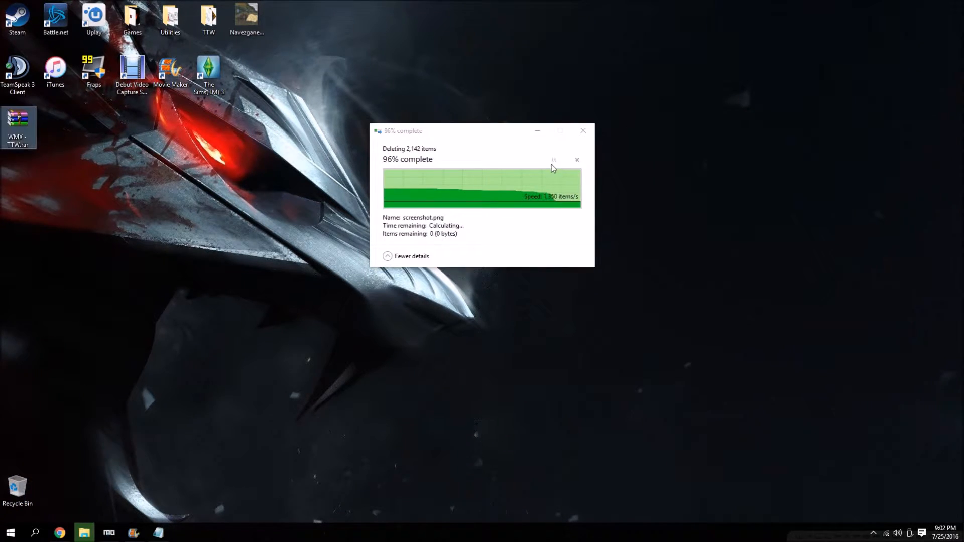
# Switch to Mod Organizer and install WMX - TTW.rar manually as WMX - TTW, including its meshes, textures and WeaponModsExpanded.esp.
pyautogui.click(109, 533)
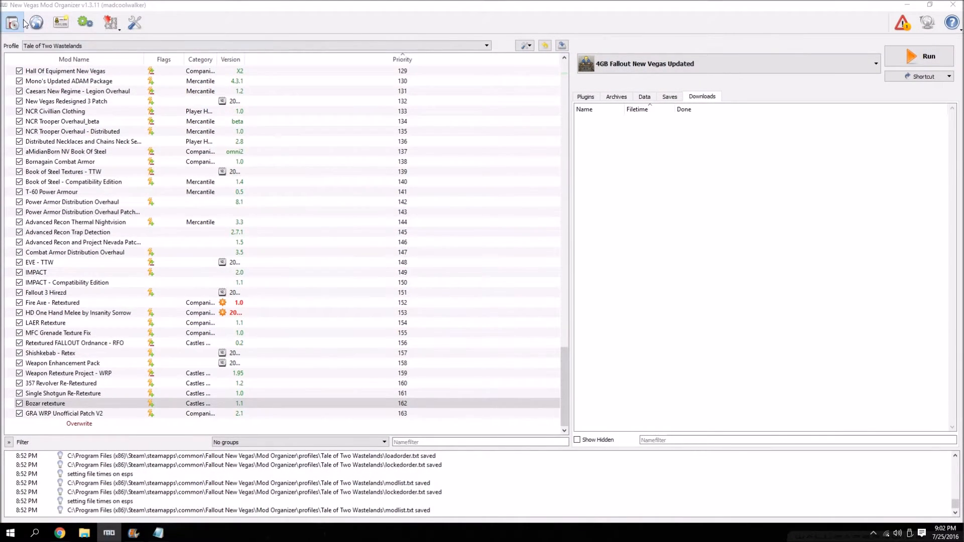
pyautogui.click(24, 22)
pyautogui.doubleClick(108, 132)
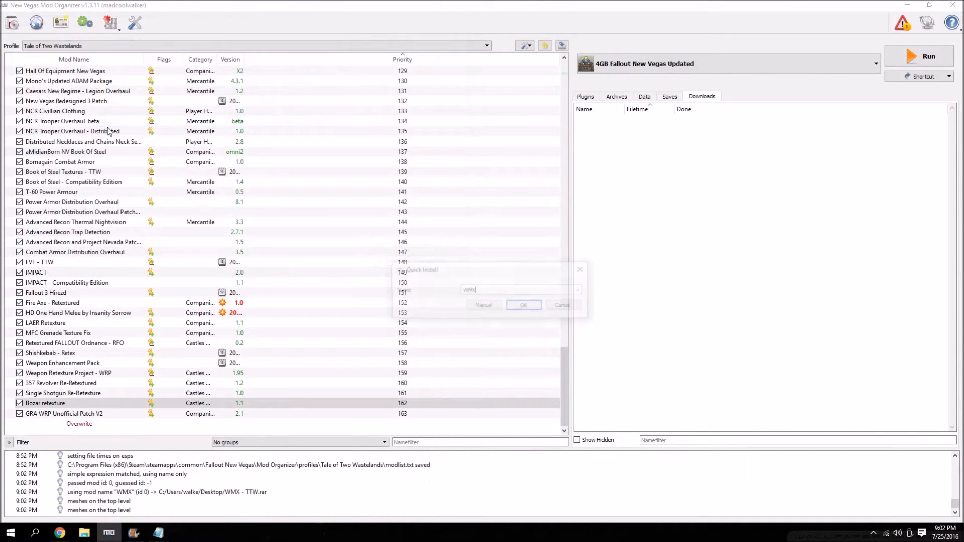
pyautogui.click(581, 290)
pyautogui.click(528, 303)
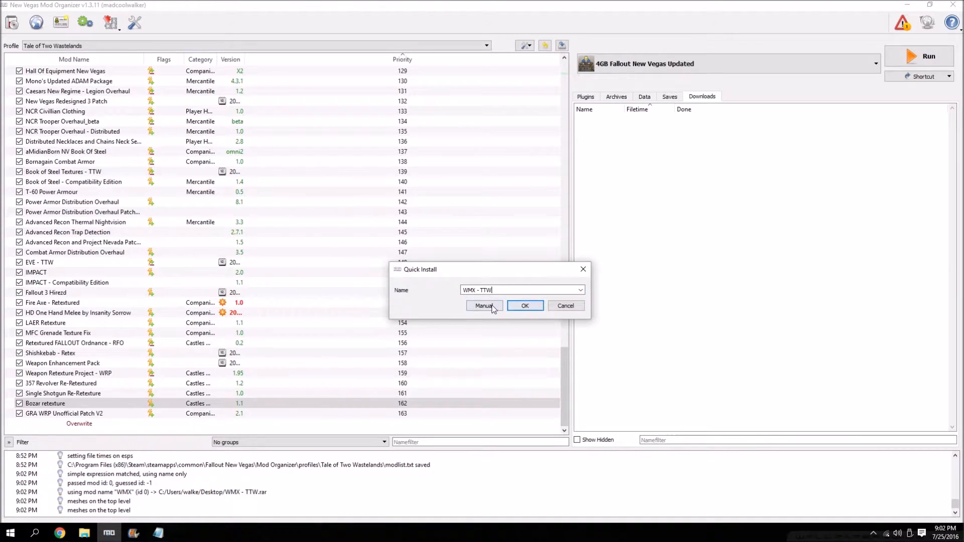
pyautogui.click(493, 306)
pyautogui.click(386, 249)
pyautogui.rightClick(409, 250)
pyautogui.click(426, 256)
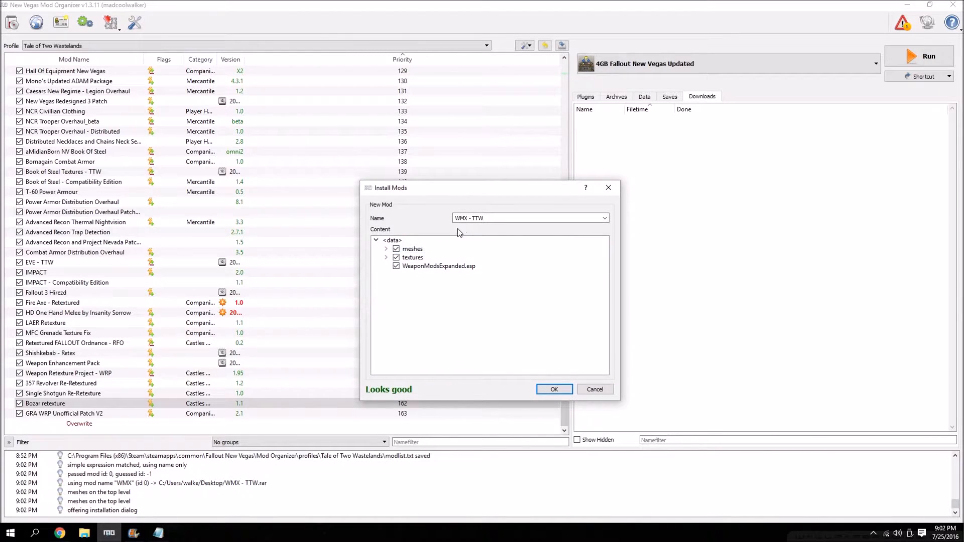
pyautogui.click(554, 389)
# Switch to Chrome and bring up The Compatibility Patch Thread on the Tale of Two Wastelands site.
pyautogui.moveTo(60, 534)
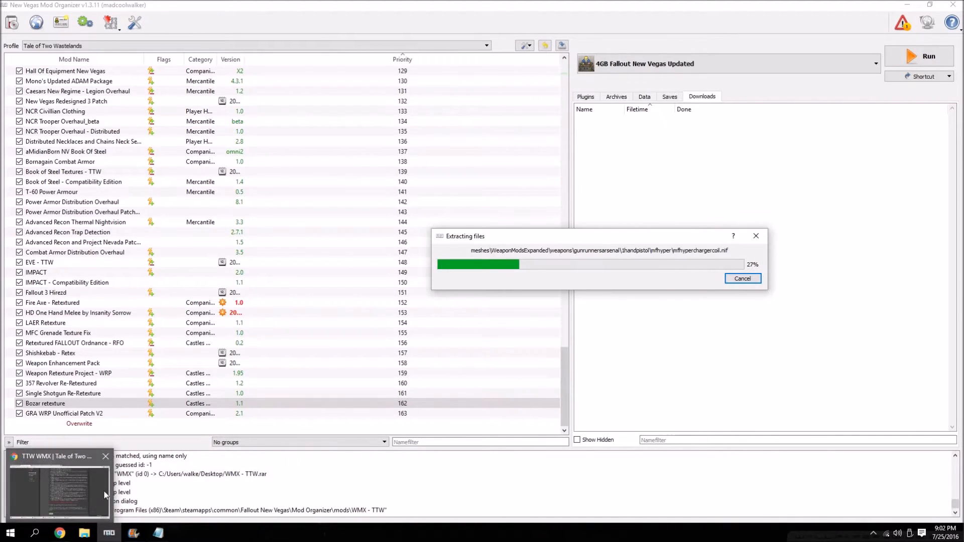
pyautogui.click(59, 489)
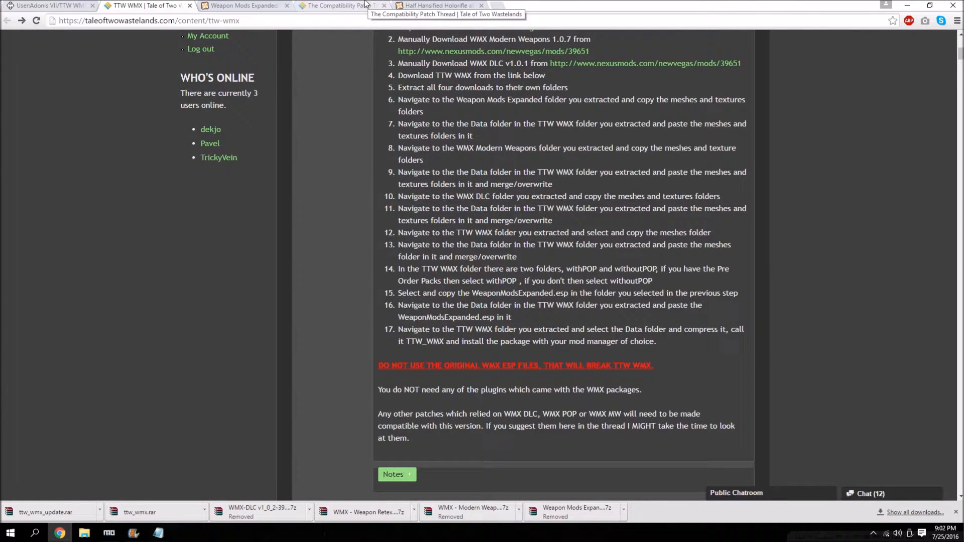
pyautogui.click(914, 512)
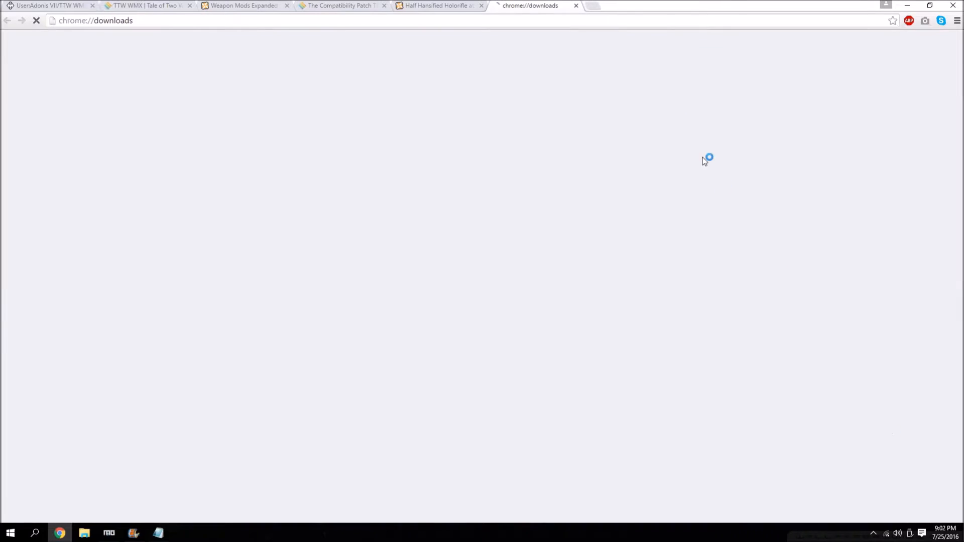
pyautogui.click(575, 5)
pyautogui.click(266, 4)
pyautogui.click(313, 4)
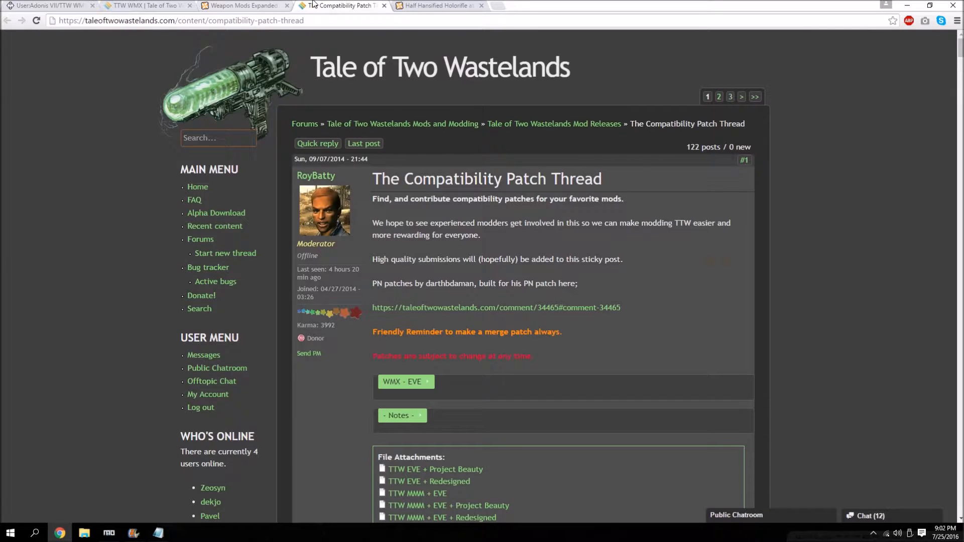
# Download the TTW EVE + Project Beauty and AWOP FO3 - AWOP NV - WMX - EVE patches from the thread's file attachments.
pyautogui.scroll(-3, 330, 315)
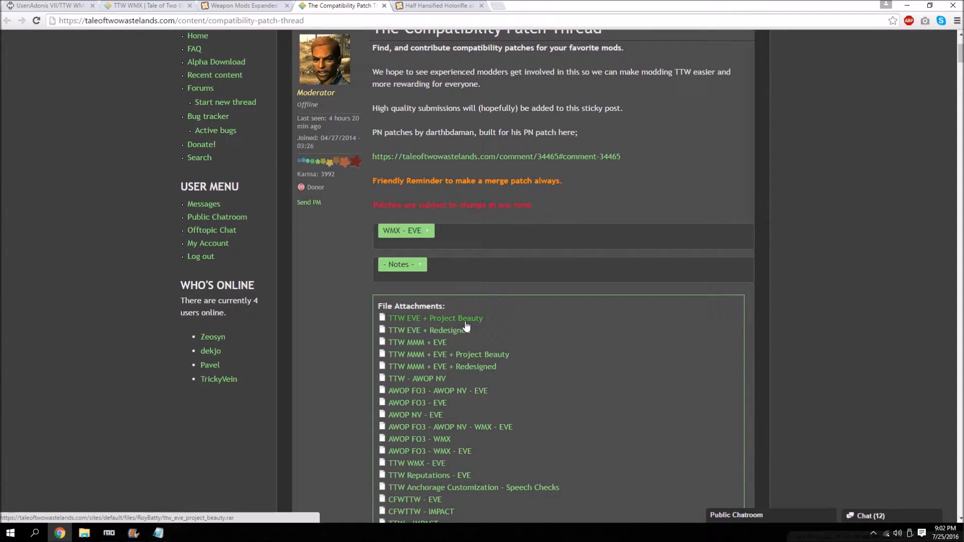
pyautogui.scroll(-1, 466, 325)
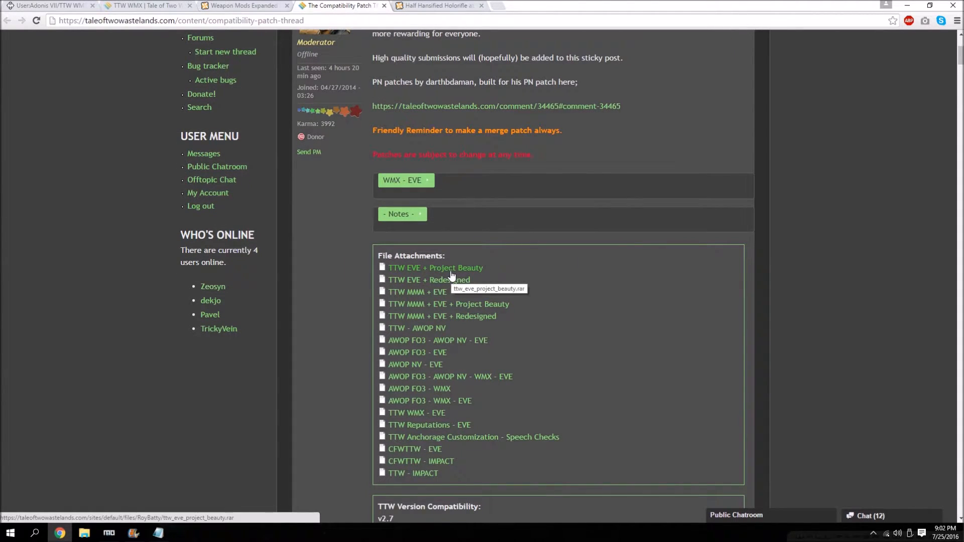
pyautogui.scroll(-2, 584, 287)
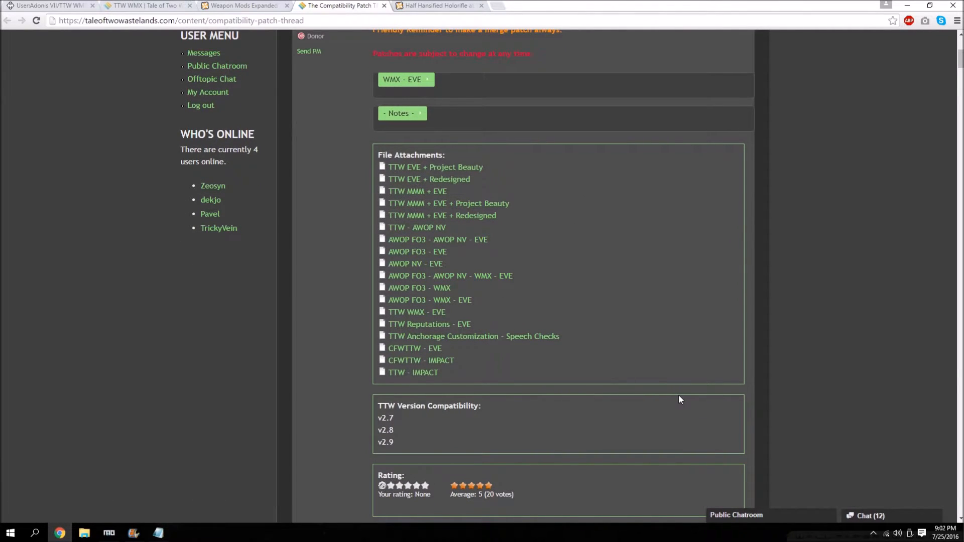
pyautogui.scroll(-2, 614, 377)
pyautogui.scroll(2, 614, 377)
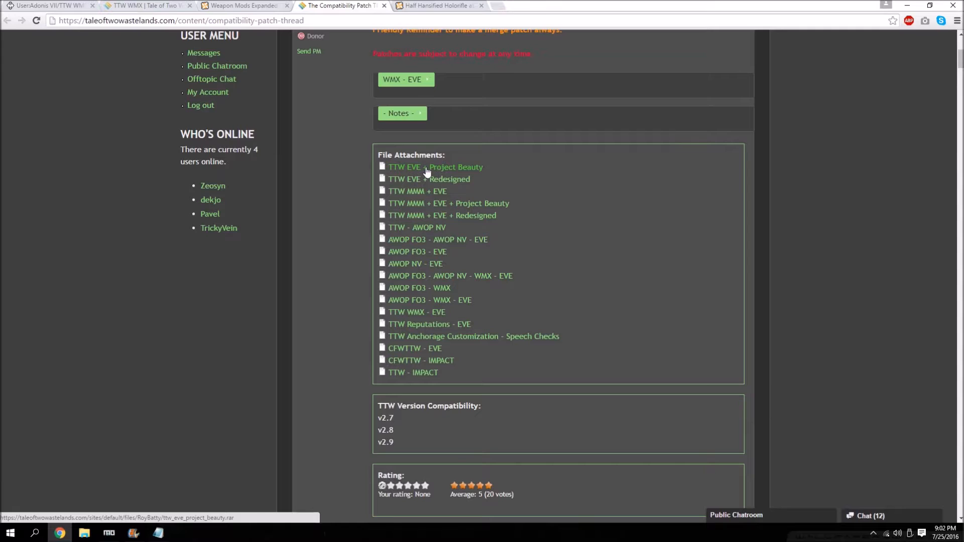
pyautogui.click(462, 168)
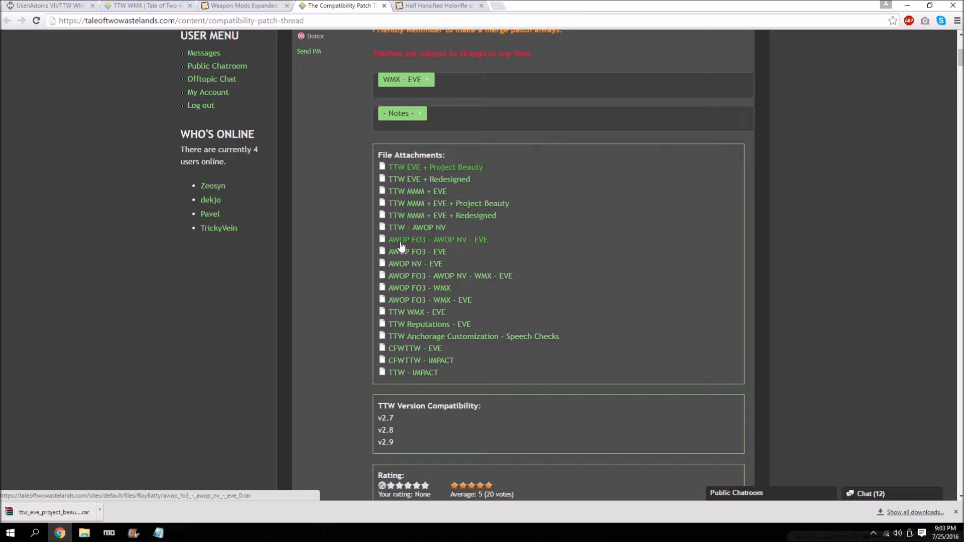
pyautogui.scroll(-1, 401, 246)
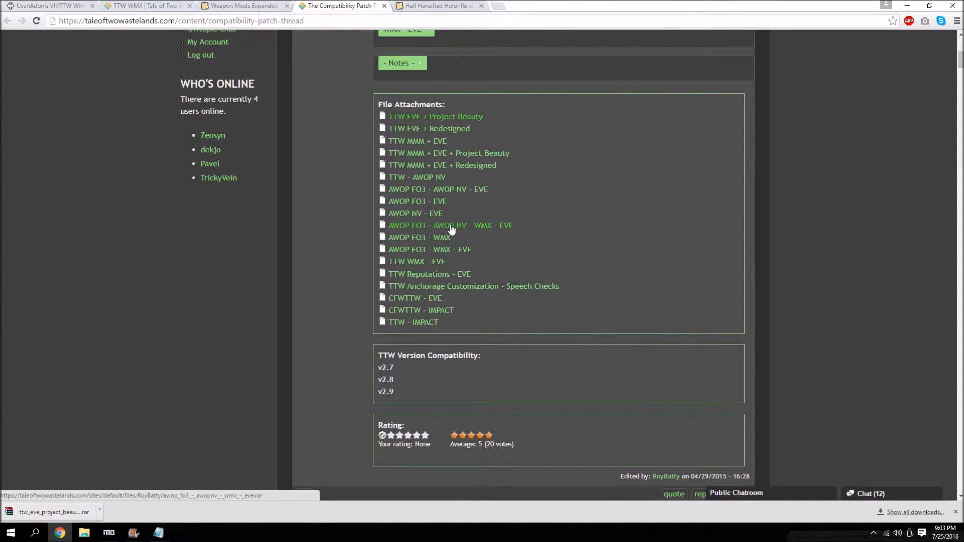
pyautogui.click(499, 230)
# Download the MMM w/MCM - EVE 1.16 compat patch linked in a reply further down the thread.
pyautogui.scroll(-1, 457, 249)
pyautogui.scroll(-15, 457, 249)
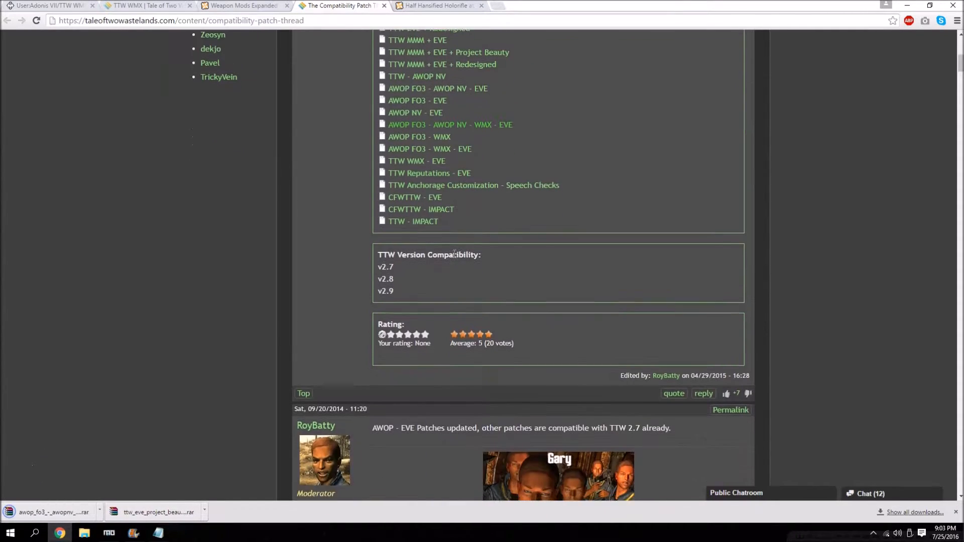
pyautogui.scroll(-2, 462, 236)
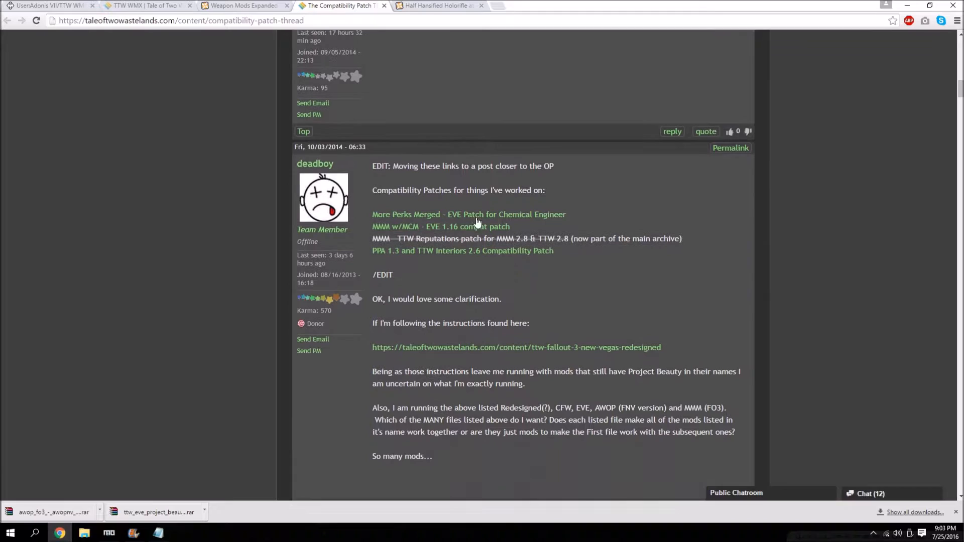
pyautogui.scroll(-1, 445, 230)
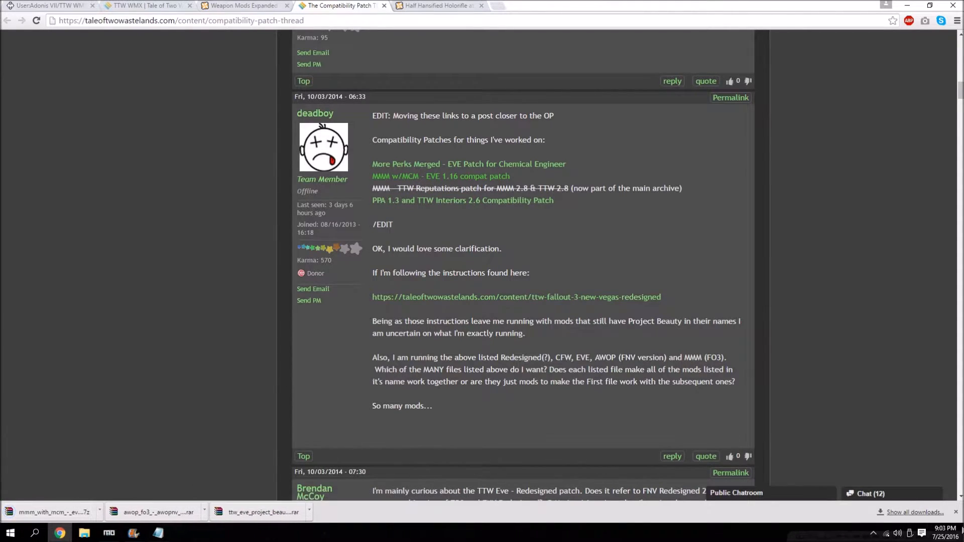
# Clear every entry from Chrome's download list, close the Downloads page and minimise the browser.
pyautogui.click(914, 513)
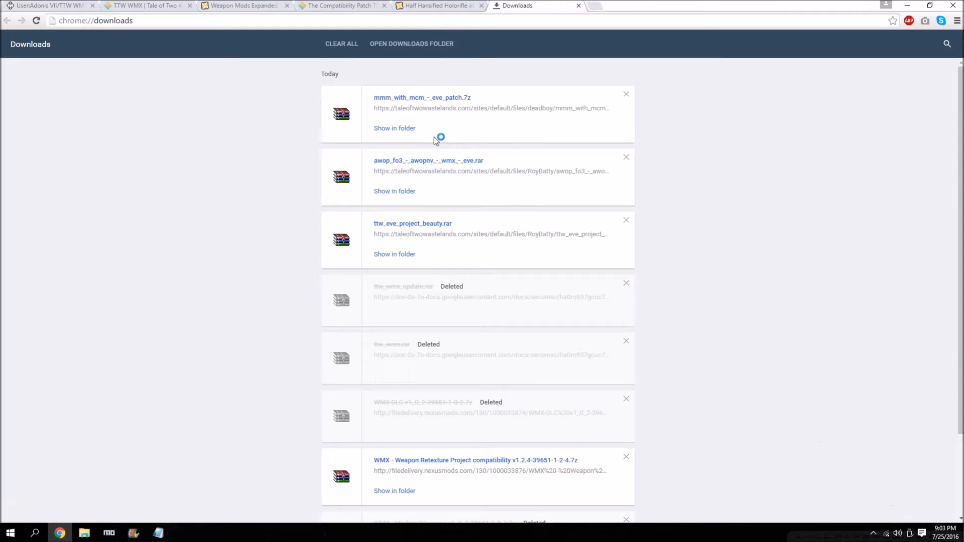
pyautogui.click(628, 284)
pyautogui.click(627, 285)
pyautogui.click(627, 284)
pyautogui.click(627, 285)
pyautogui.click(628, 285)
pyautogui.click(628, 284)
pyautogui.click(628, 284)
pyautogui.click(633, 97)
pyautogui.click(633, 98)
pyautogui.click(632, 98)
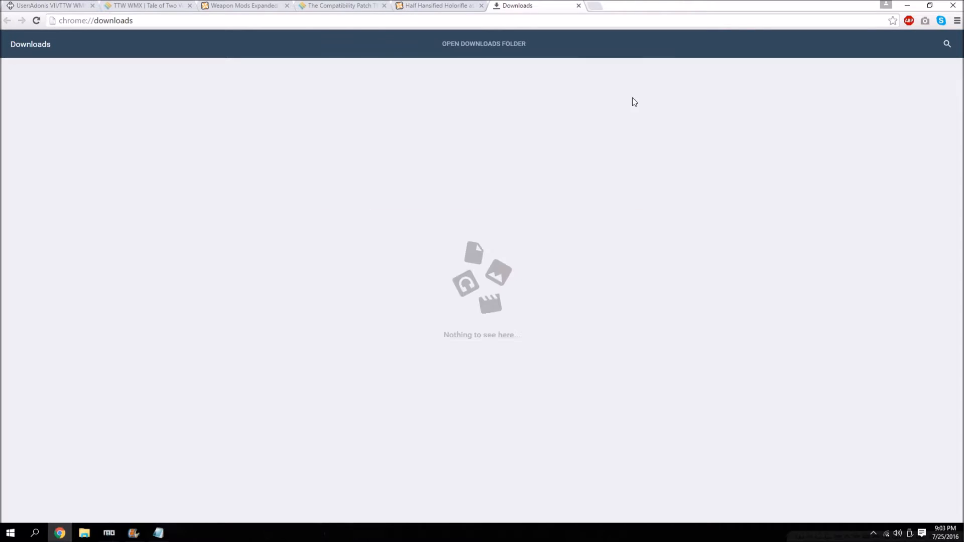
pyautogui.click(577, 5)
pyautogui.click(911, 2)
pyautogui.click(912, 2)
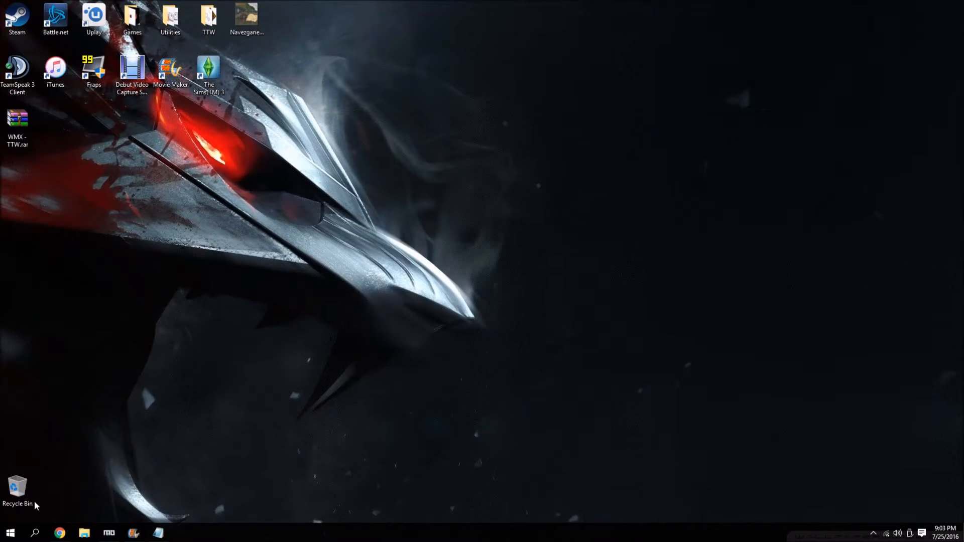
# Move the ttw_eve_project_beauty, awop_fo3 and mmm_with_mcm patch archives from the Downloads folder to the desktop.
pyautogui.click(84, 533)
pyautogui.doubleClick(325, 149)
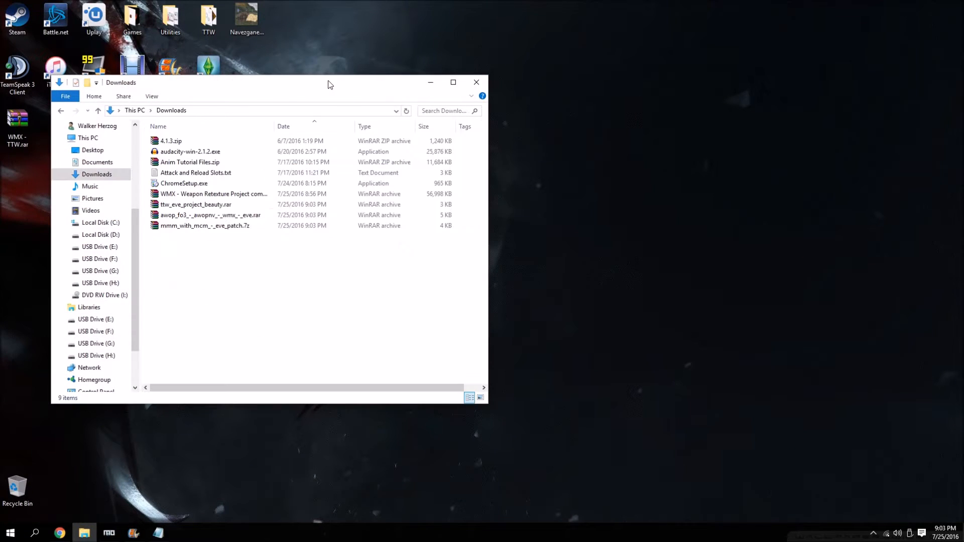
pyautogui.moveTo(332, 93); pyautogui.dragTo(742, 64)
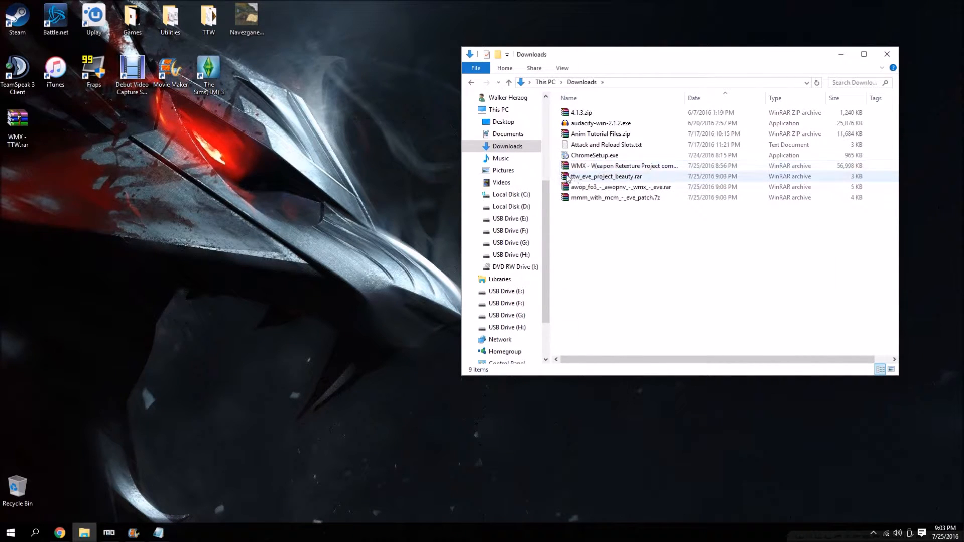
pyautogui.moveTo(557, 174); pyautogui.dragTo(369, 220)
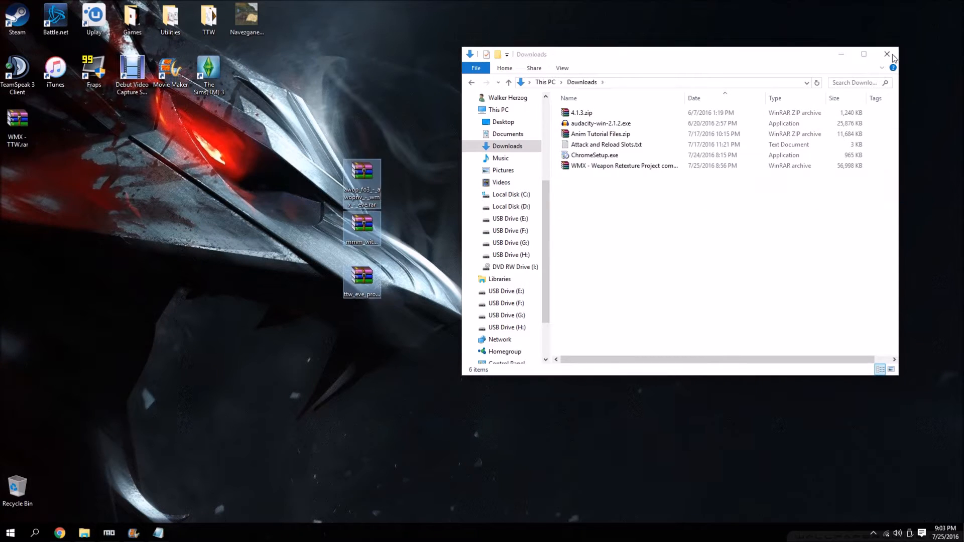
pyautogui.click(887, 53)
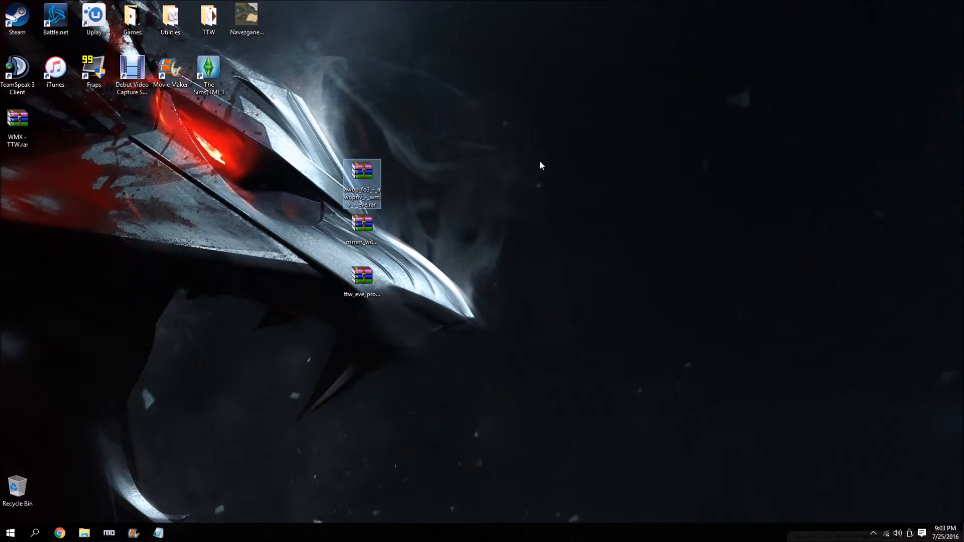
# Inspect the contents of the awop_fo3 and mmm_with_mcm patch archives on the desktop.
pyautogui.doubleClick(361, 176)
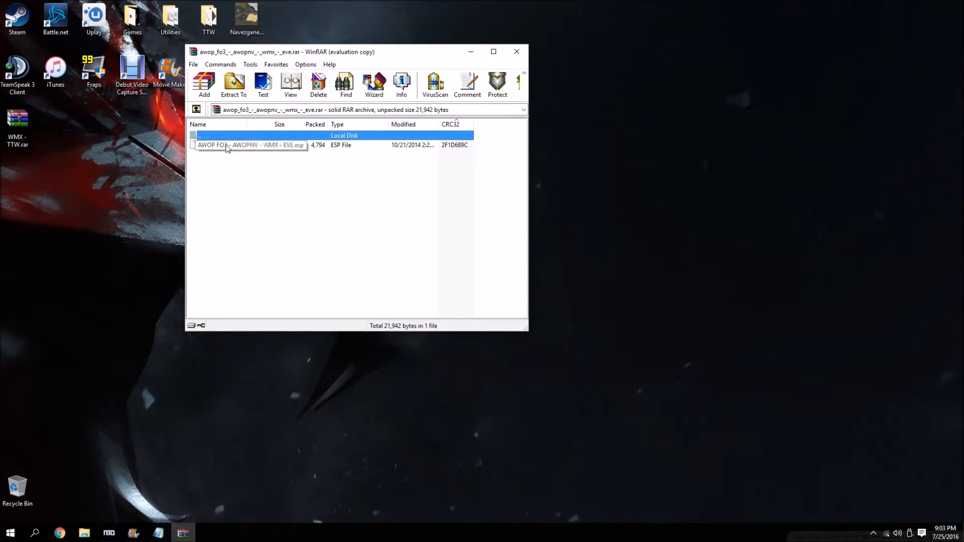
pyautogui.click(436, 145)
pyautogui.click(516, 51)
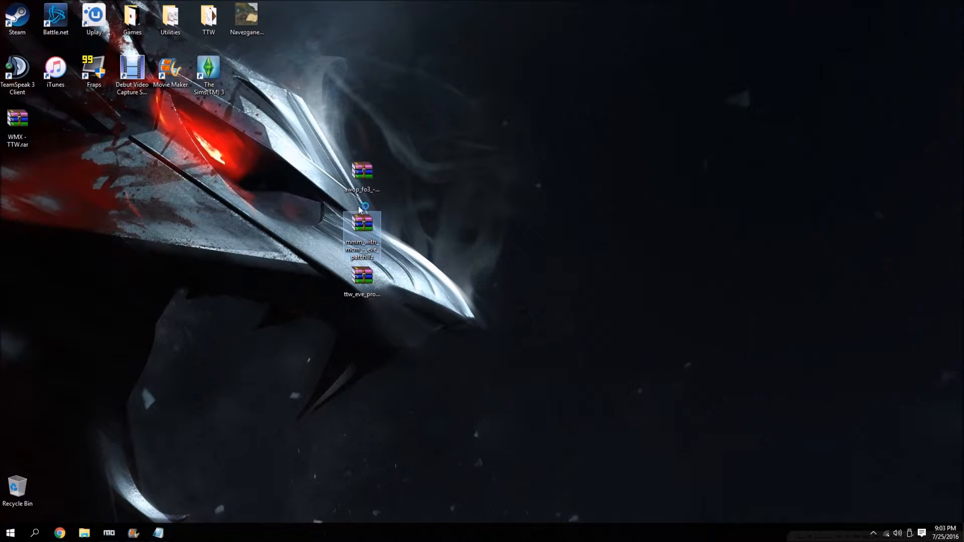
pyautogui.doubleClick(360, 238)
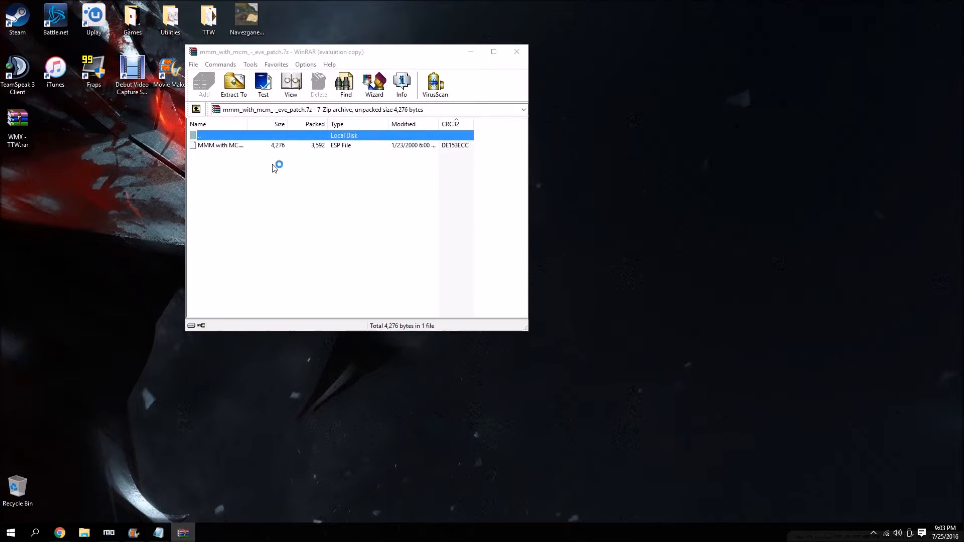
pyautogui.click(650, 113)
pyautogui.click(516, 51)
# Create a desktop folder named TTW - EVE - MMM - Project Beauty - AWOP - WMX.
pyautogui.rightClick(604, 138)
pyautogui.moveTo(667, 235)
pyautogui.click(763, 234)
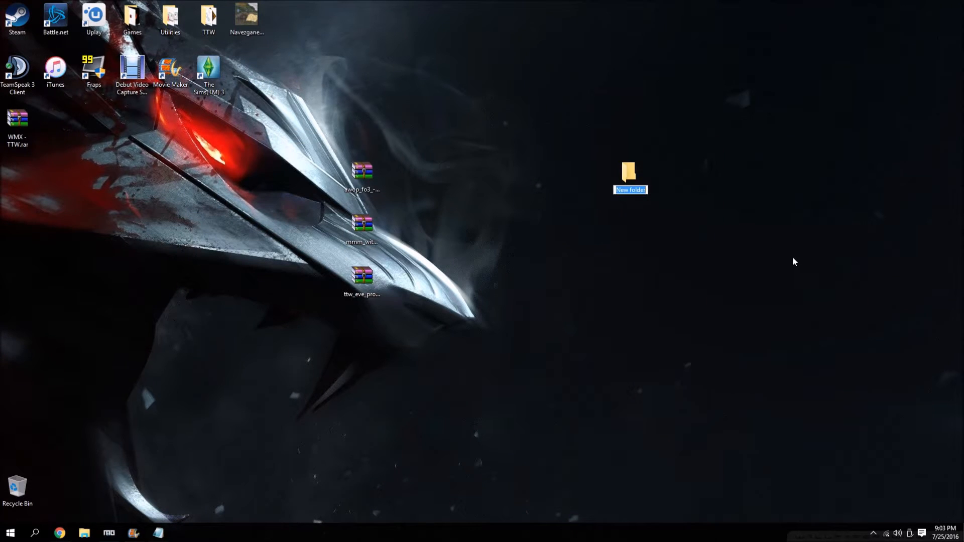
pyautogui.write('T')
pyautogui.write('TW - EVE - MMM -')
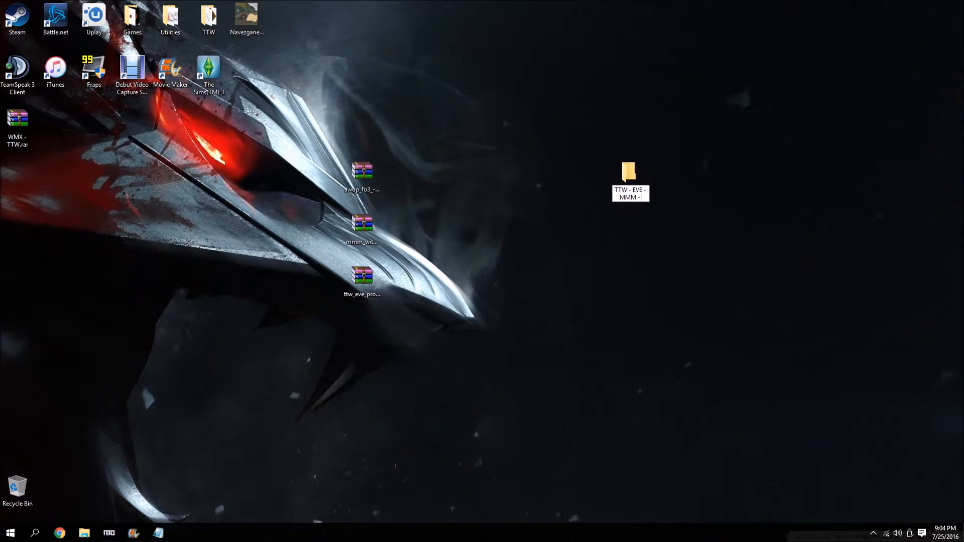
pyautogui.write(' Project Beau')
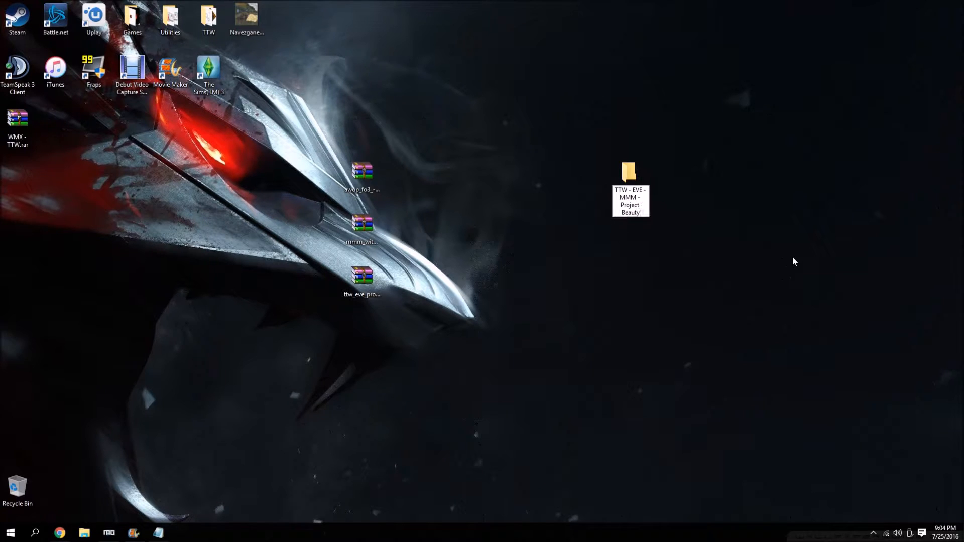
pyautogui.write('ty - AWOP - WMX')
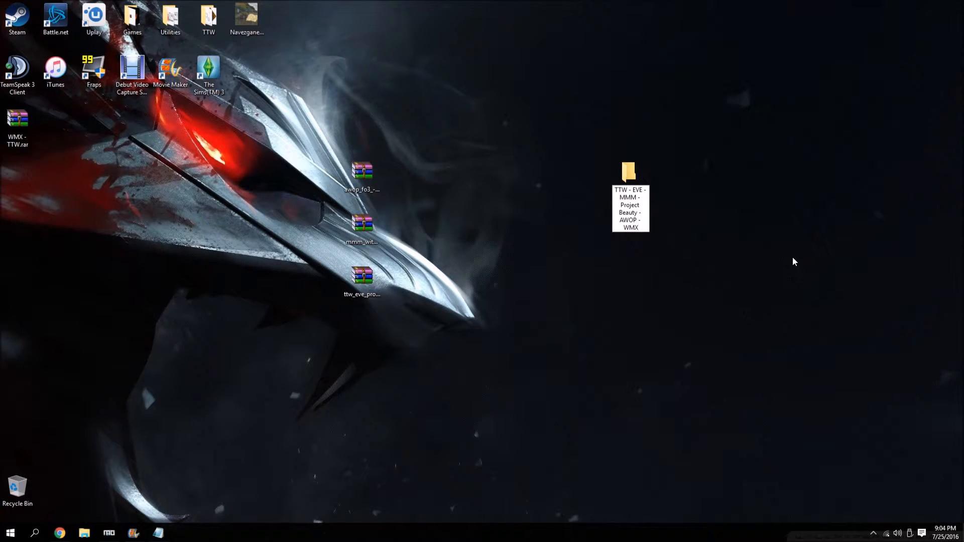
pyautogui.press('Return')
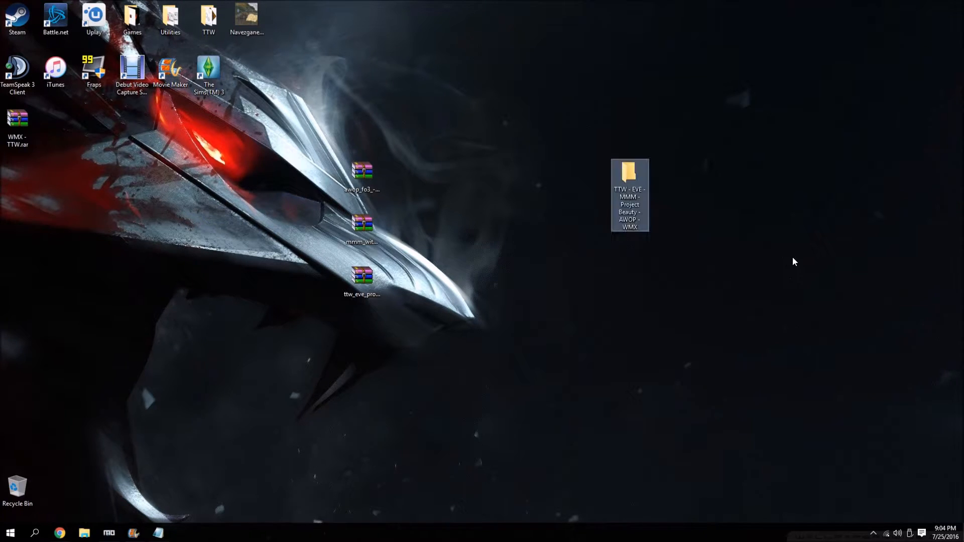
# Extract the ESP files from the AWOP, MMM with MCM and TTW EVE + Project Beauty archives into the new desktop folder.
pyautogui.doubleClick(350, 172)
pyautogui.moveTo(220, 144); pyautogui.dragTo(617, 173)
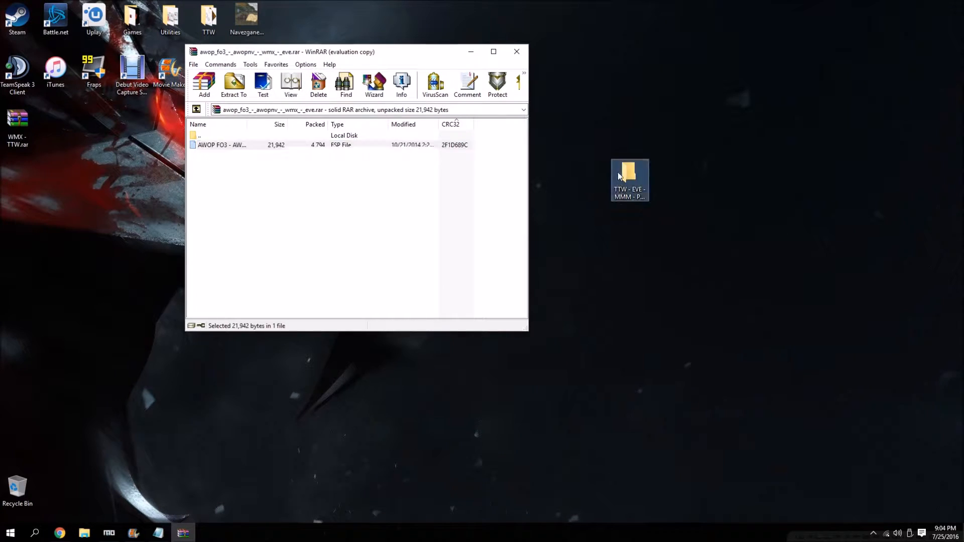
pyautogui.click(516, 52)
pyautogui.doubleClick(374, 239)
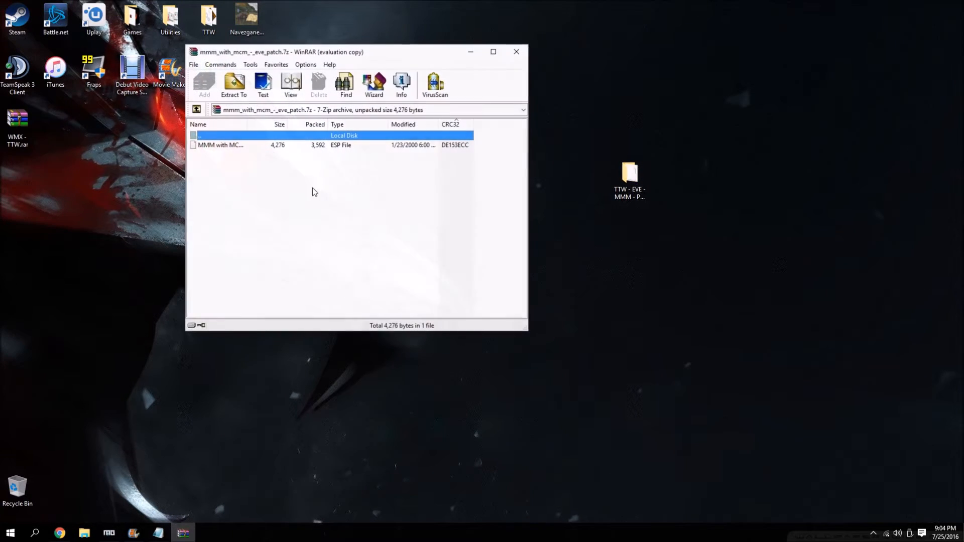
pyautogui.moveTo(221, 145); pyautogui.dragTo(634, 192)
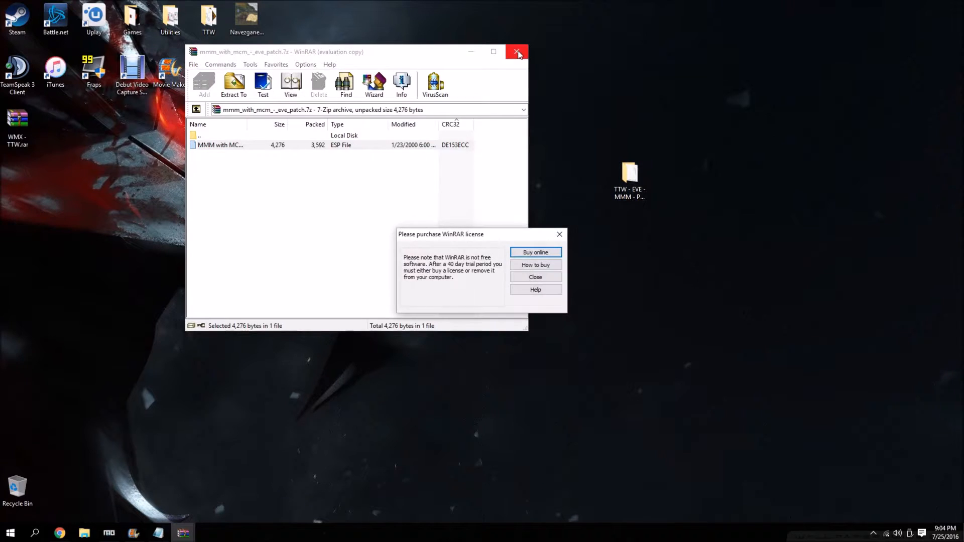
pyautogui.click(517, 52)
pyautogui.doubleClick(355, 275)
pyautogui.moveTo(254, 150); pyautogui.dragTo(647, 185)
pyautogui.click(559, 234)
# Send the three patch archives to the Recycle Bin and check the ESP files collected in the new folder.
pyautogui.moveTo(479, 144); pyautogui.dragTo(308, 382)
pyautogui.moveTo(358, 171); pyautogui.dragTo(8, 490)
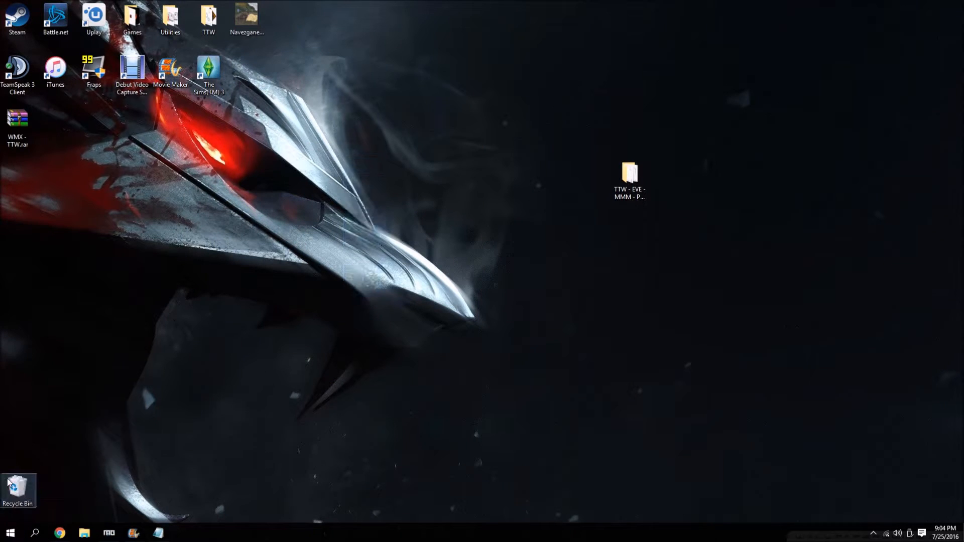
pyautogui.doubleClick(618, 190)
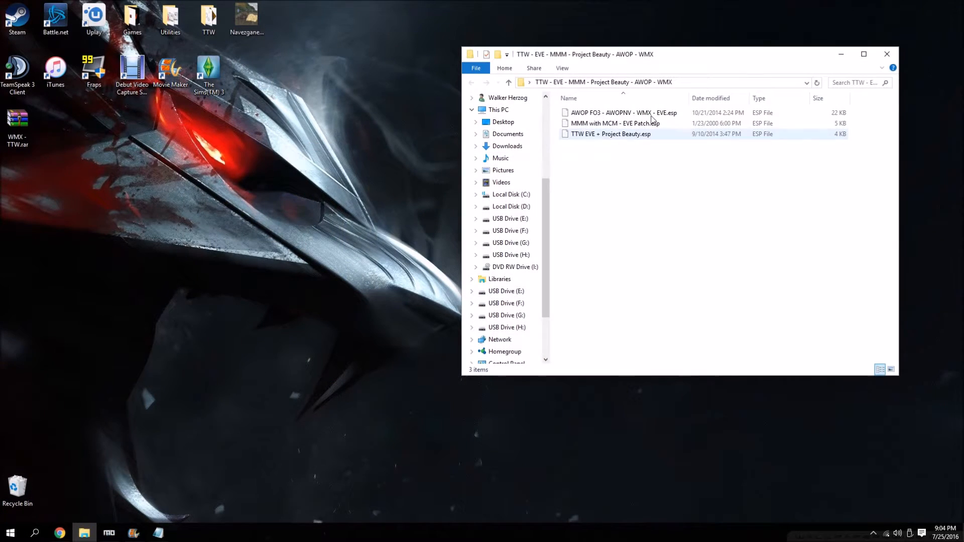
pyautogui.click(886, 54)
# Compress the folder into TTW - EVE - MMM - Project Beauty - AWOP - WMX.rar and send the original folder to the Recycle Bin.
pyautogui.rightClick(635, 172)
pyautogui.click(695, 298)
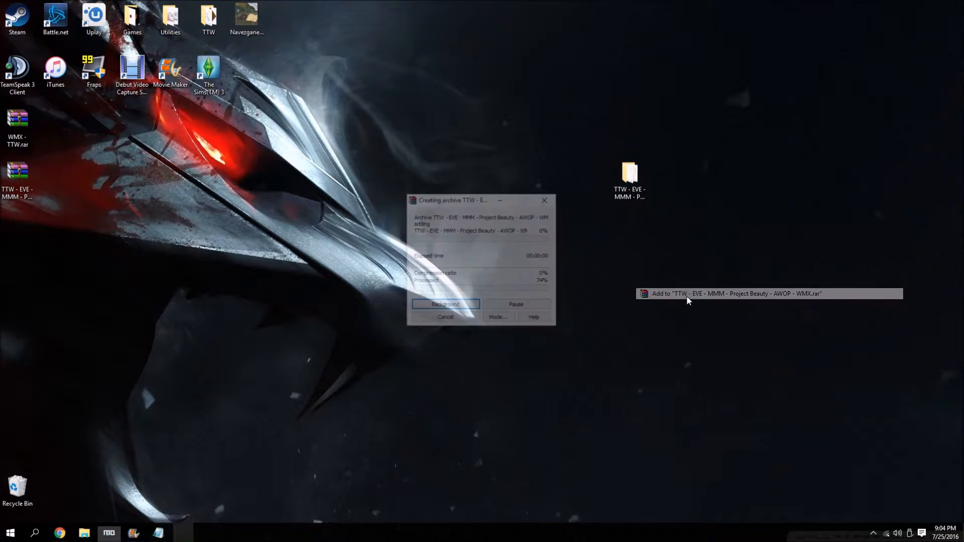
pyautogui.moveTo(628, 181); pyautogui.dragTo(20, 496)
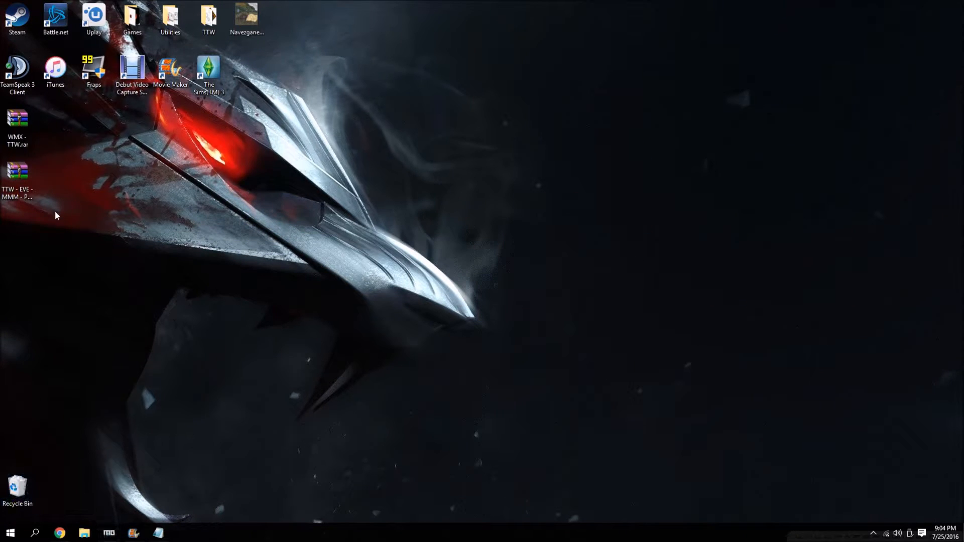
# Switch to Mod Organizer and manually install TTW - EVE - MMM - Project Beauty - AWOP - WMX.rar under its full name, with its subfolder as the data directory.
pyautogui.click(109, 533)
pyautogui.click(11, 23)
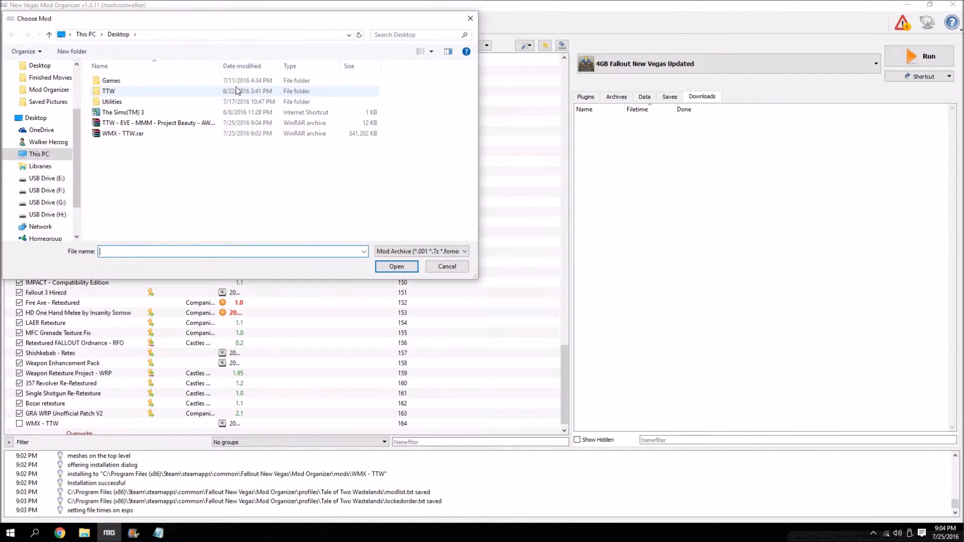
pyautogui.click(159, 123)
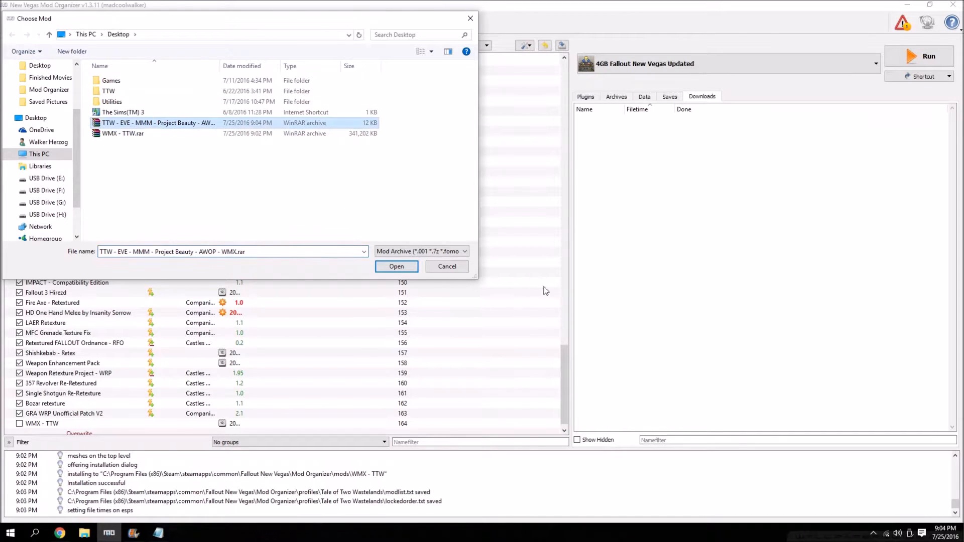
pyautogui.doubleClick(227, 126)
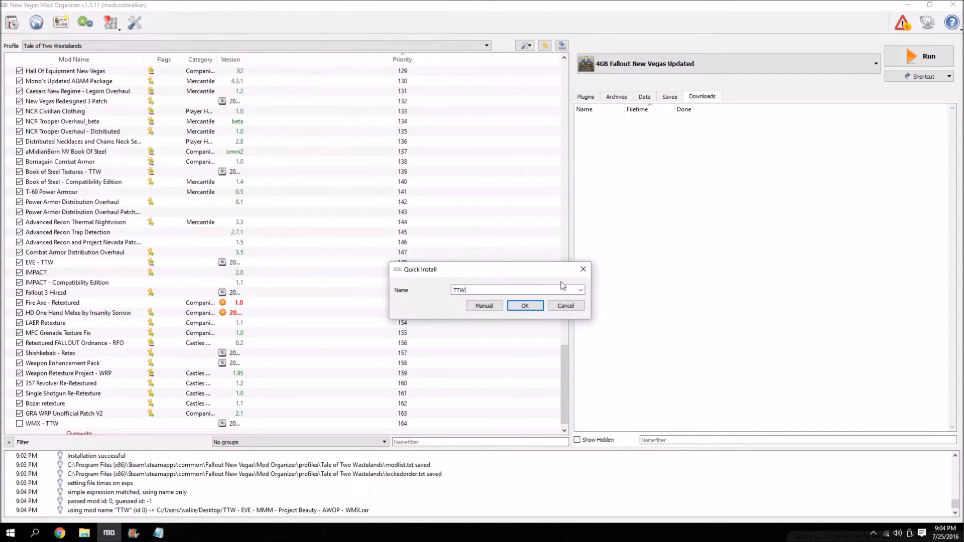
pyautogui.click(581, 290)
pyautogui.click(494, 307)
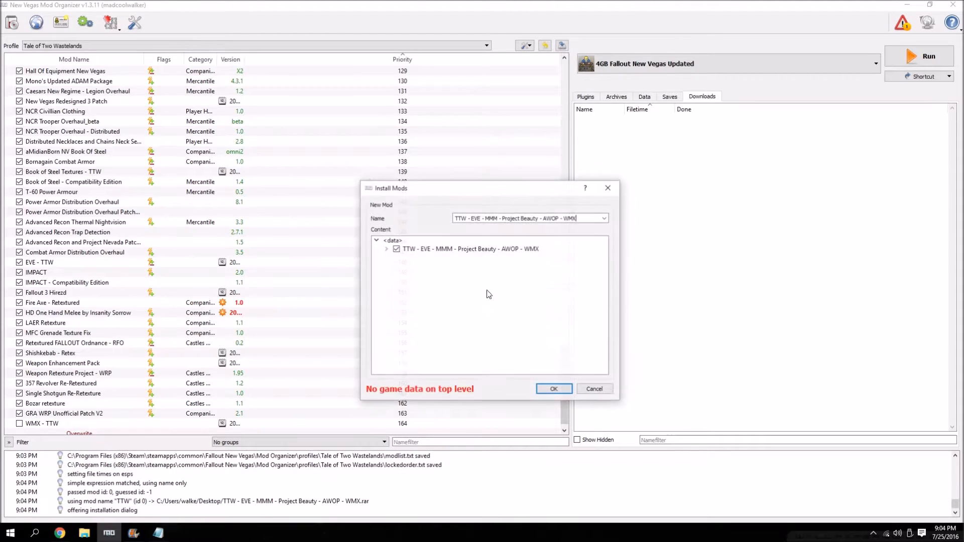
pyautogui.click(385, 249)
pyautogui.rightClick(415, 249)
pyautogui.click(425, 255)
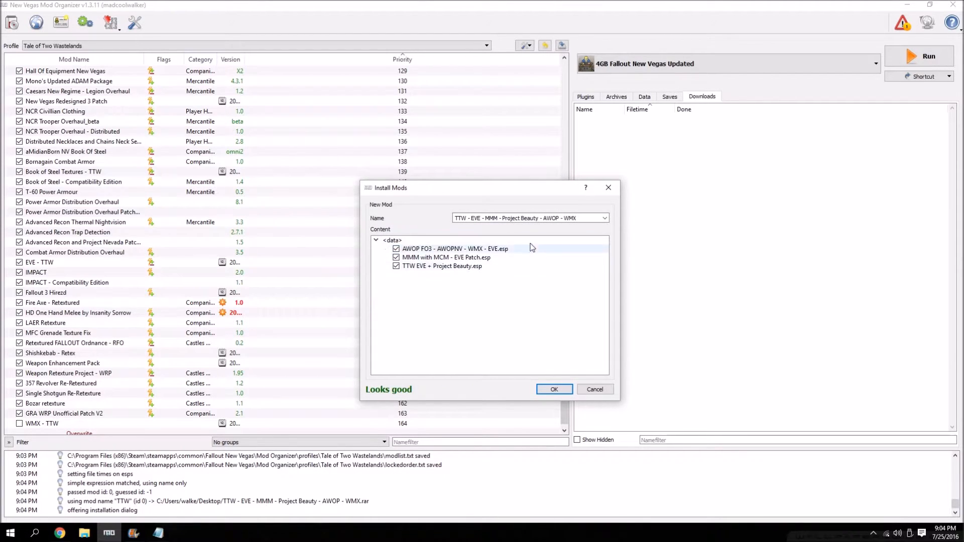
pyautogui.click(554, 389)
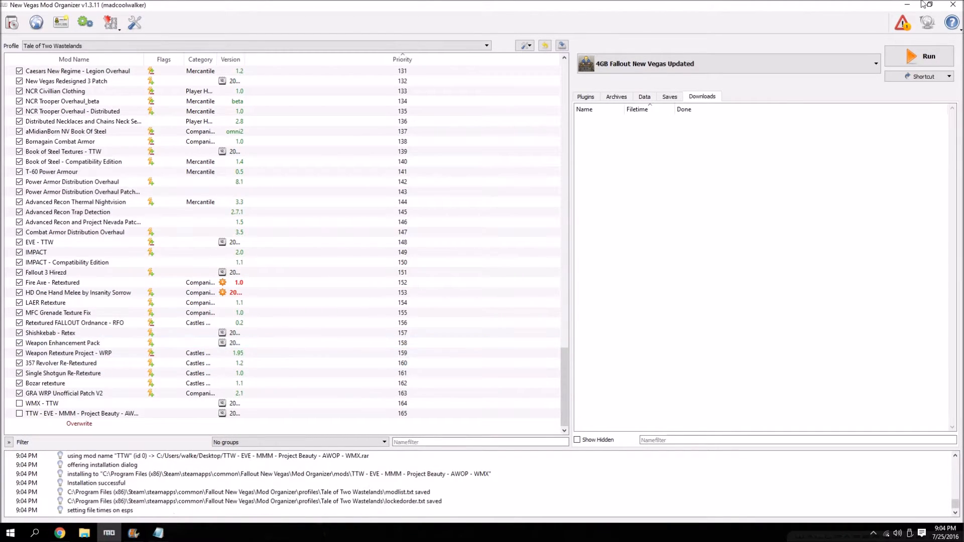
# Move the WMX - Weapon Retexture Project compatibility archive from the Downloads folder to the desktop and check its contents.
pyautogui.click(907, 5)
pyautogui.click(84, 533)
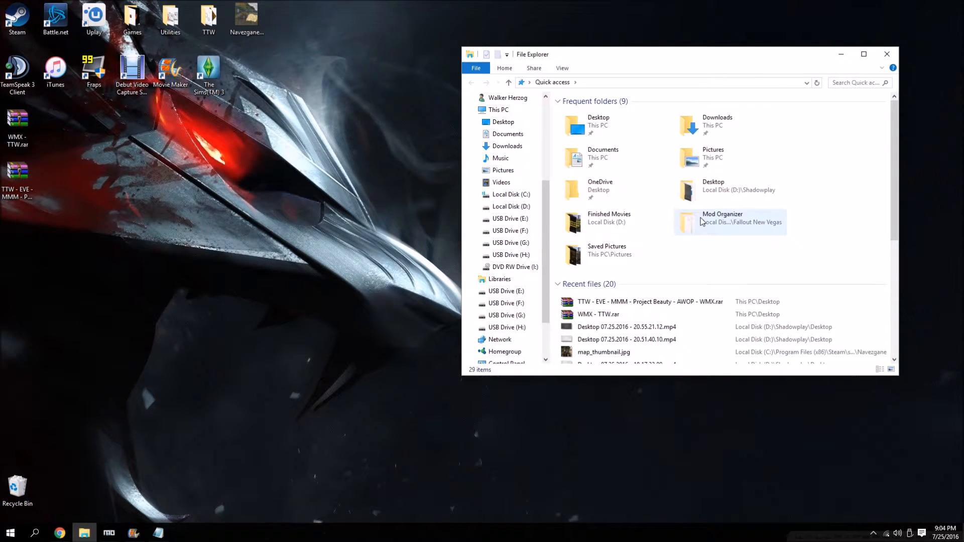
pyautogui.doubleClick(713, 124)
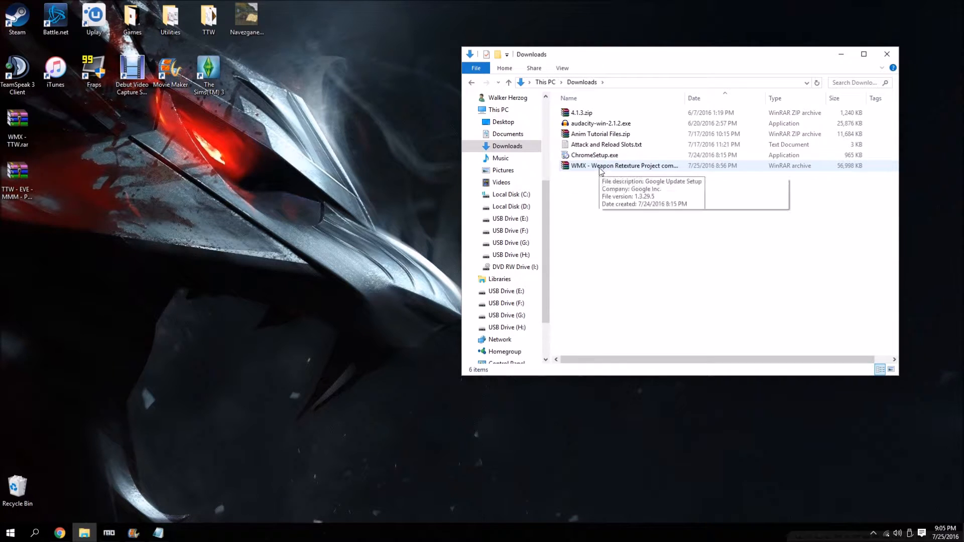
pyautogui.moveTo(604, 171); pyautogui.dragTo(341, 217)
pyautogui.click(885, 56)
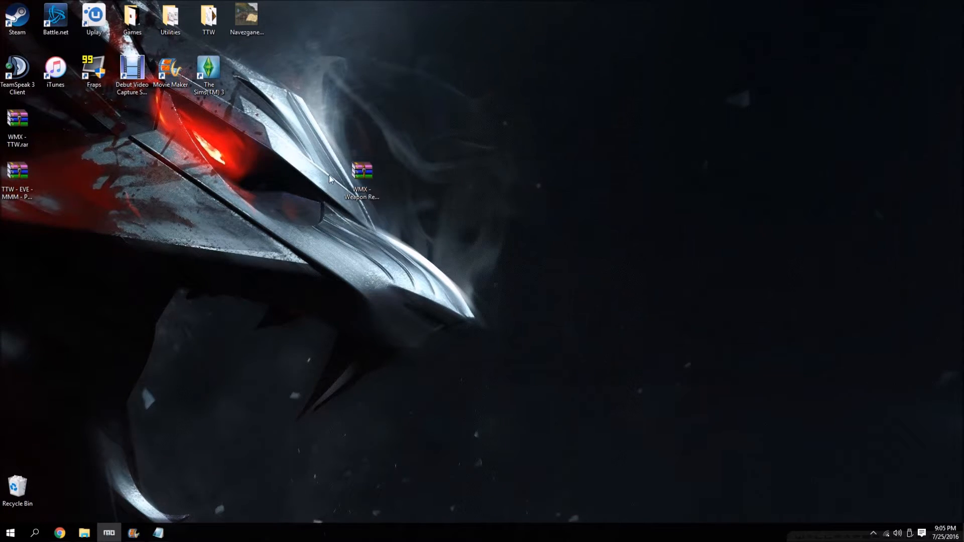
pyautogui.doubleClick(357, 176)
pyautogui.click(517, 51)
# Switch to Mod Organizer and choose the WMX - Weapon Retexture Project compatibility v1.2.4-39651-1-2-4.7z archive for installation.
pyautogui.click(109, 533)
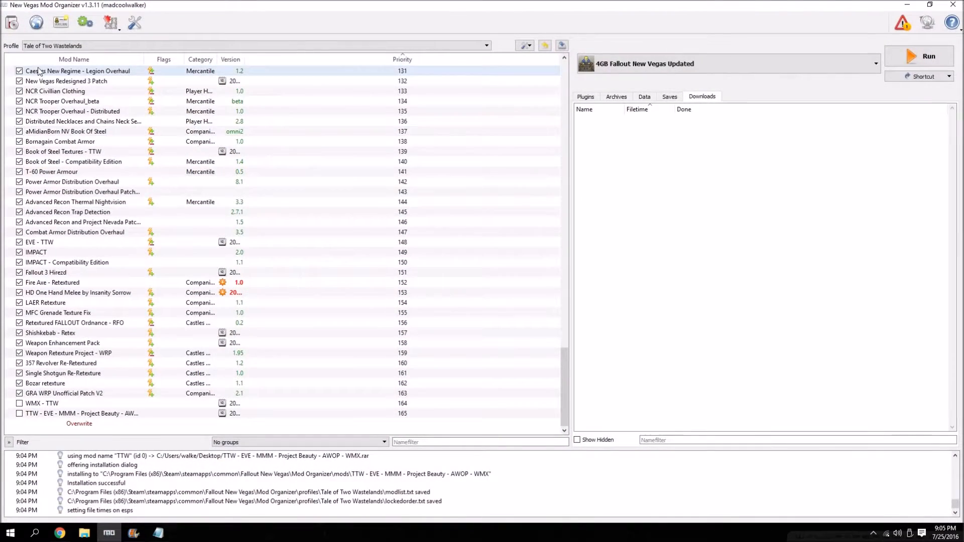
pyautogui.click(13, 23)
pyautogui.doubleClick(153, 144)
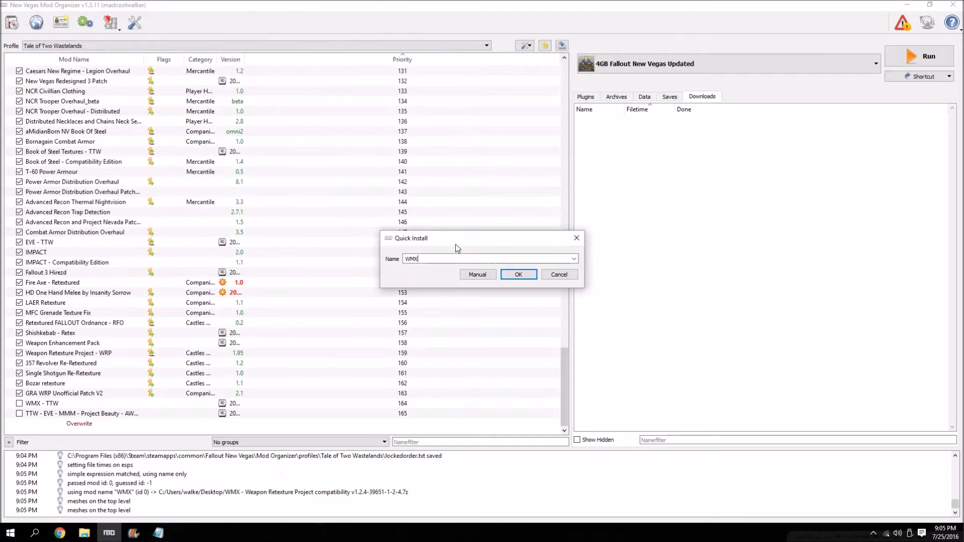
# Name the mod WMX - Weapon Retexture Project Compatibility and install it manually without WMX-ArenovalisTextures_readme.txt.
pyautogui.click(574, 259)
pyautogui.click(528, 273)
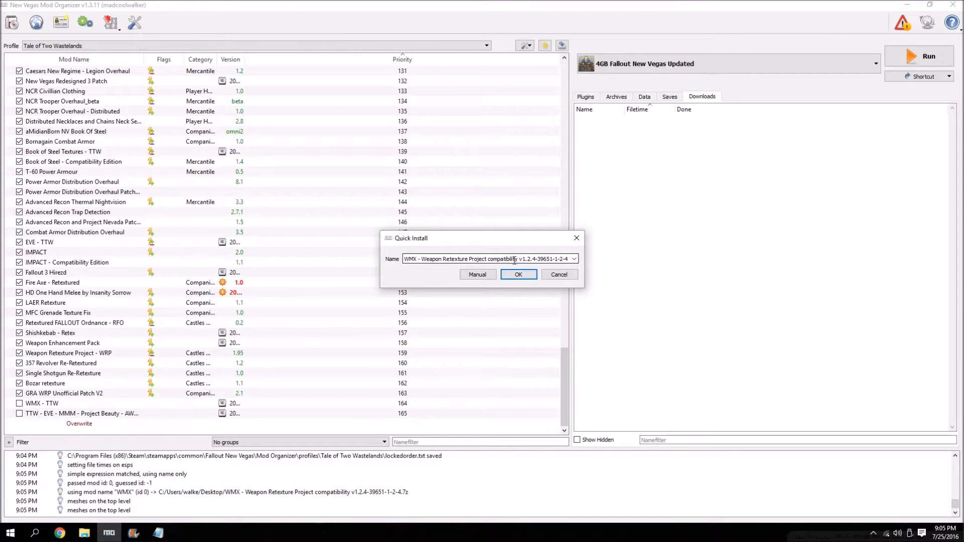
pyautogui.moveTo(489, 261); pyautogui.dragTo(706, 247)
pyautogui.click(575, 260)
pyautogui.click(525, 274)
pyautogui.click(492, 259)
pyautogui.press('BackSpace')
pyautogui.write('C')
pyautogui.moveTo(519, 258); pyautogui.dragTo(655, 264)
pyautogui.press('BackSpace')
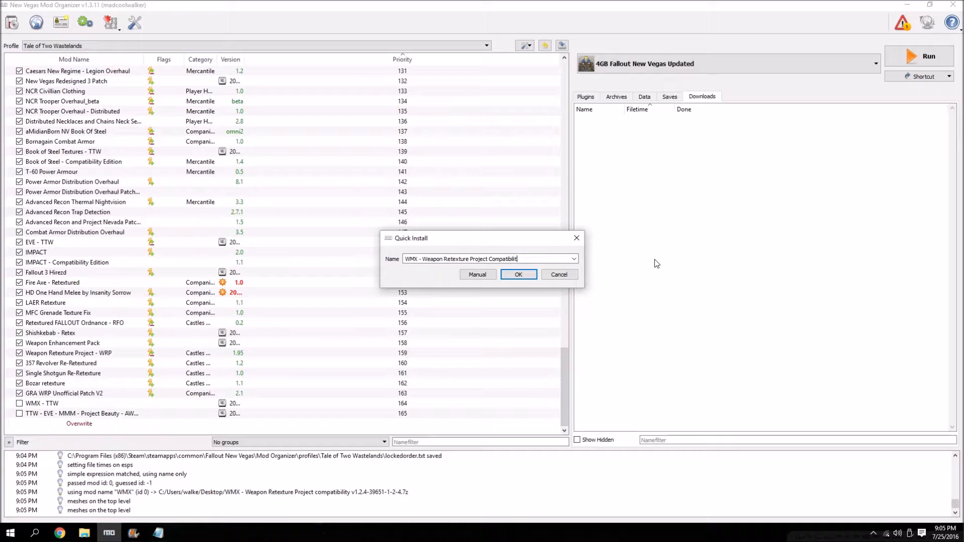
pyautogui.click(484, 277)
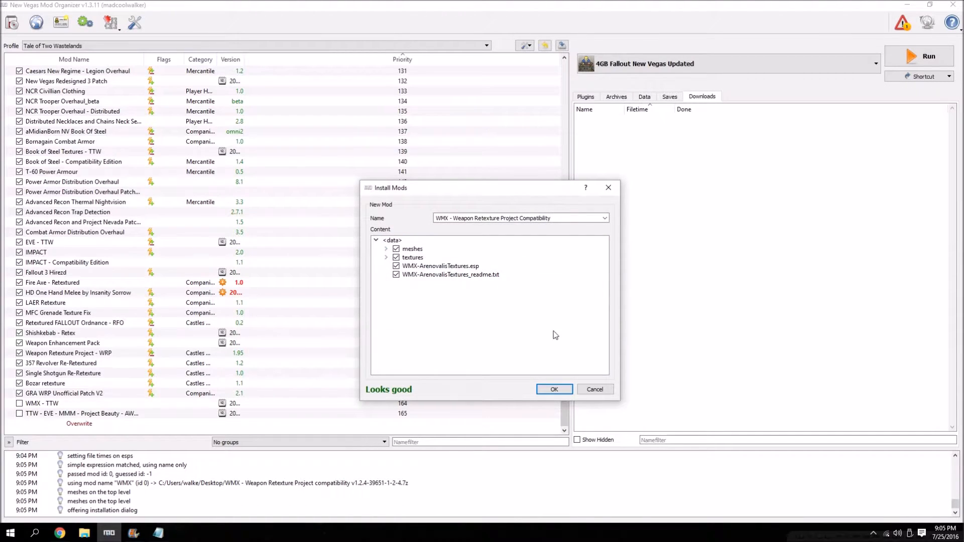
pyautogui.click(396, 274)
pyautogui.click(561, 390)
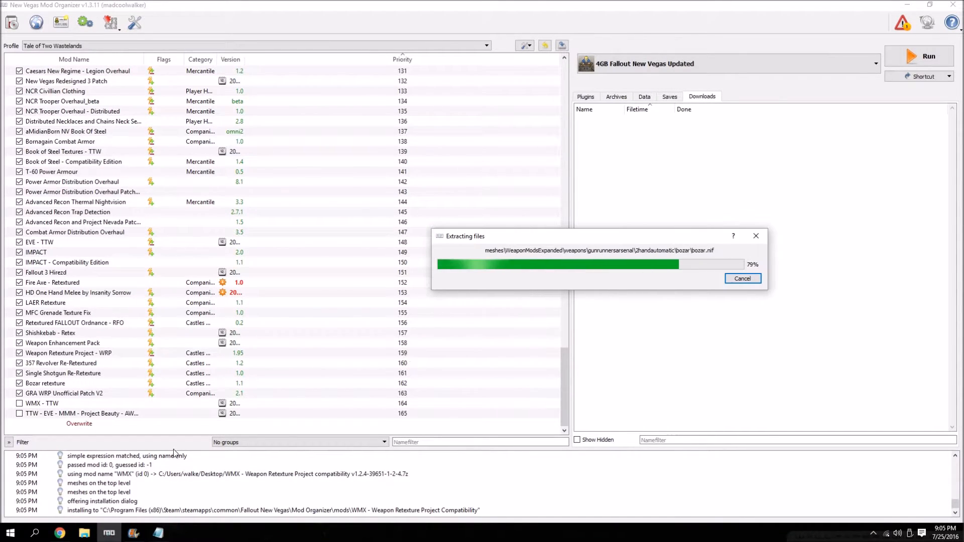
# Place WMX - Weapon Retexture Project Compatibility directly after WMX - TTW, and enable both along with the TTW - EVE - MMM - Project Beauty - AWOP - WMX mod.
pyautogui.moveTo(52, 425); pyautogui.dragTo(65, 409)
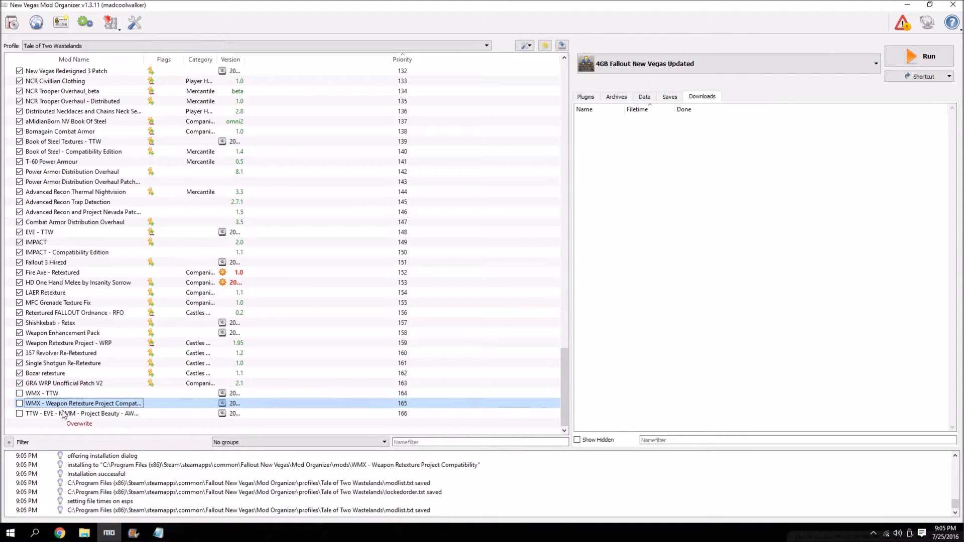
pyautogui.click(19, 393)
pyautogui.click(19, 404)
pyautogui.click(25, 413)
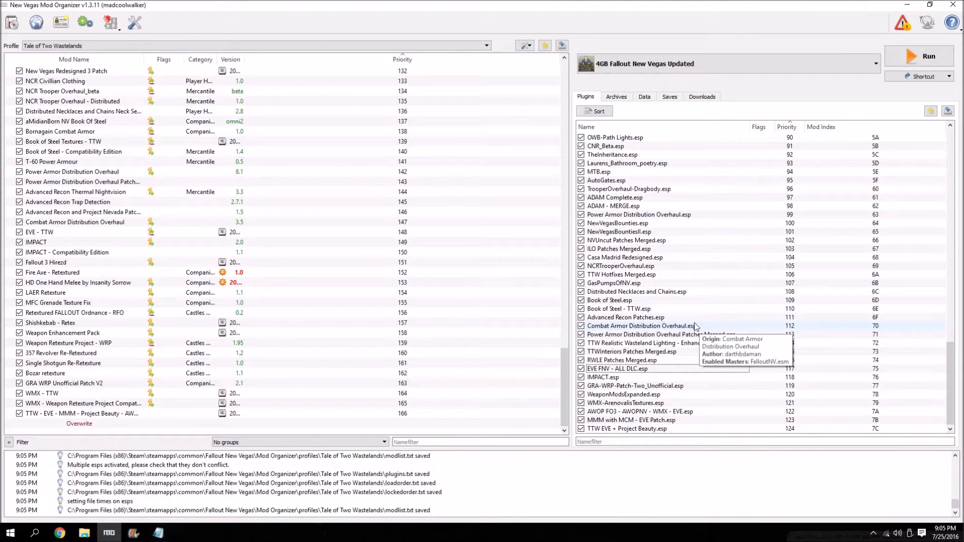
# Examine the optional ESPs of the TTW - EVE - MMM - Project Beauty - AWOP - WMX mod.
pyautogui.doubleClick(75, 413)
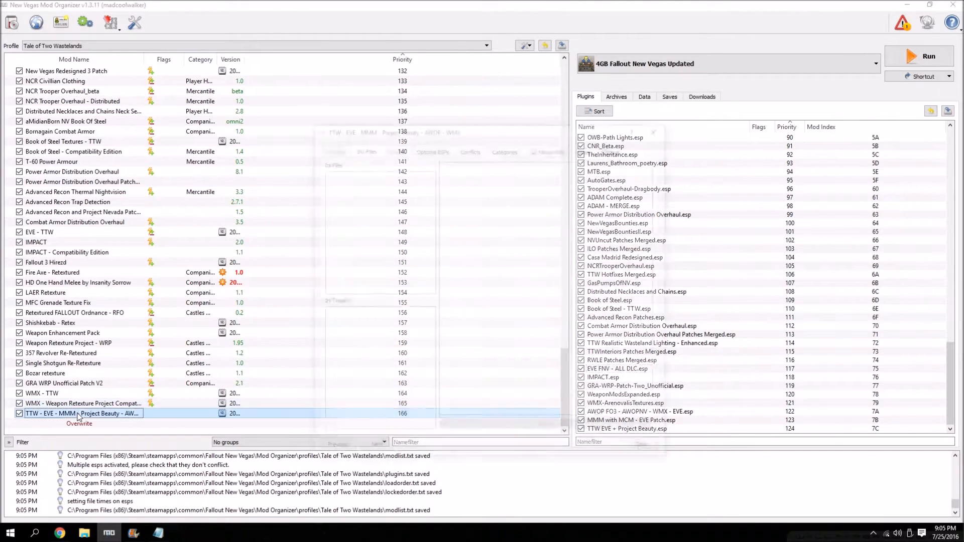
pyautogui.click(434, 151)
pyautogui.click(659, 127)
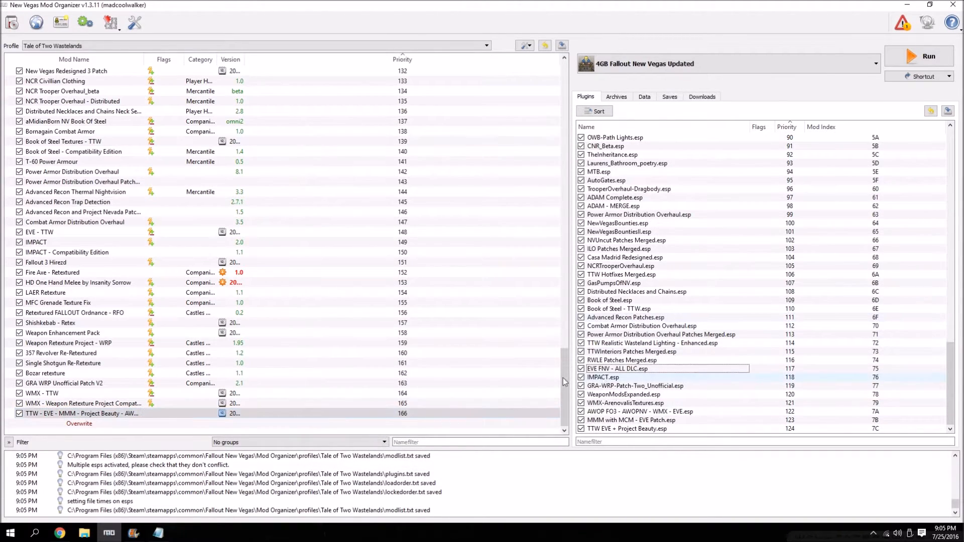
# Switch to Chrome and download Half Hansified Holorifle WMX DLC from the mod's files page with the manager.
pyautogui.click(59, 534)
pyautogui.click(412, 5)
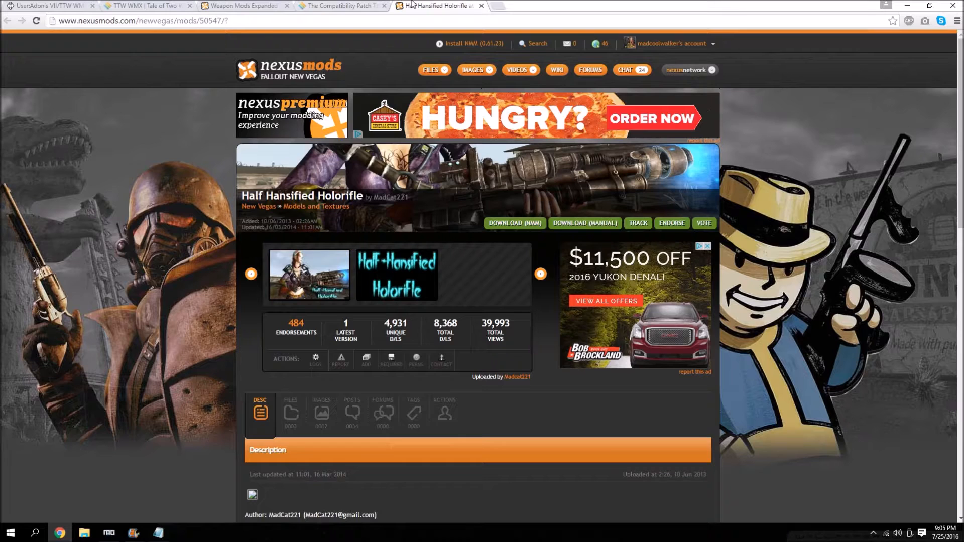
pyautogui.scroll(-3, 269, 283)
pyautogui.click(296, 278)
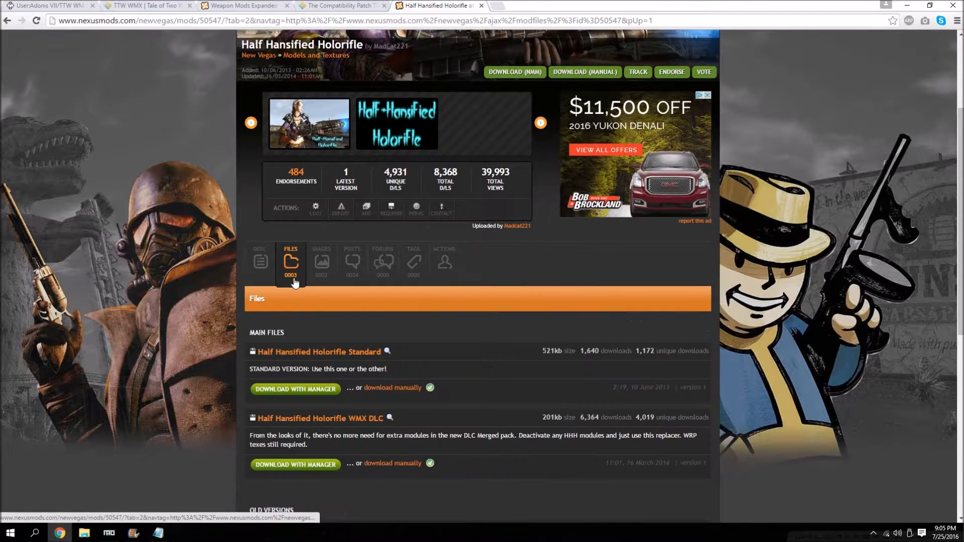
pyautogui.scroll(-2, 278, 283)
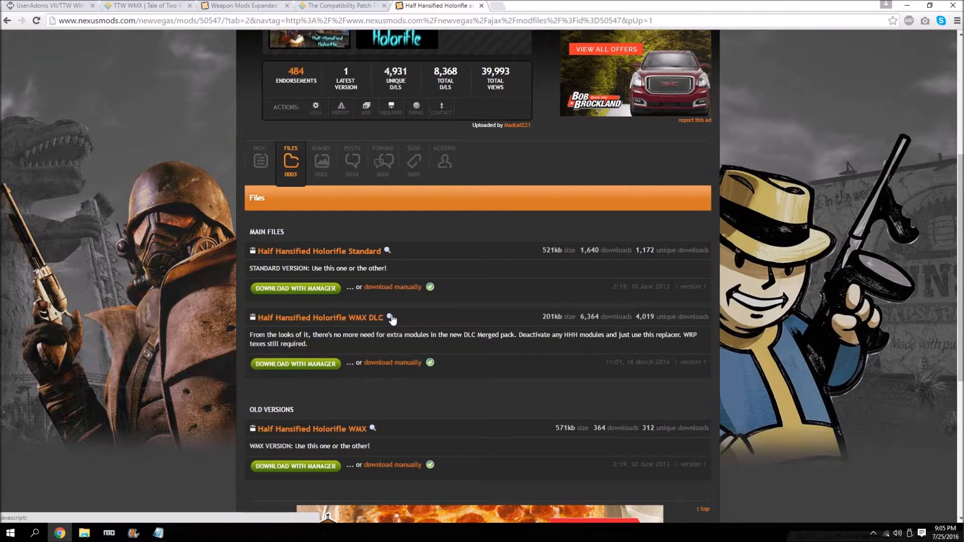
pyautogui.click(328, 365)
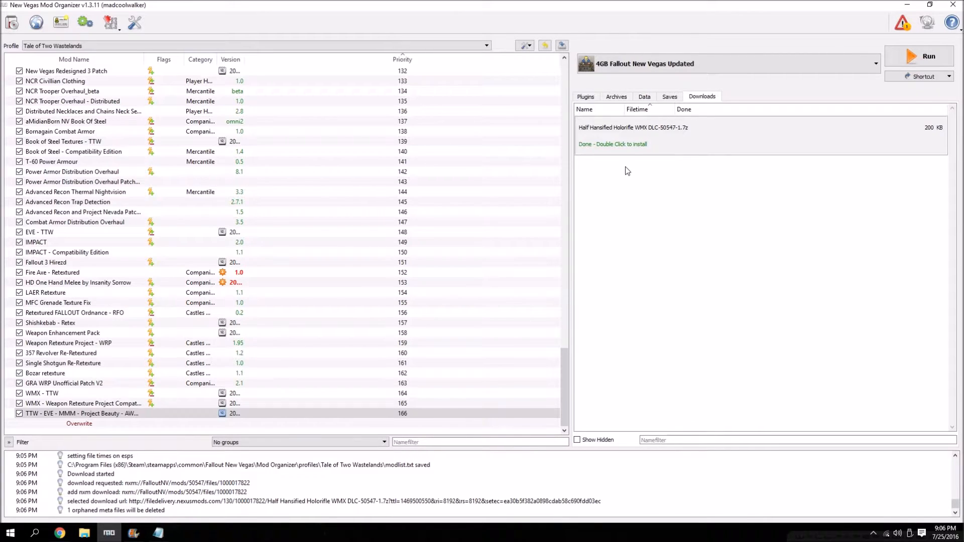
# Manually install Half Hansified Holorifle in Mod Organizer, remove its archive from the downloads list and enable the mod.
pyautogui.doubleClick(630, 143)
pyautogui.click(484, 304)
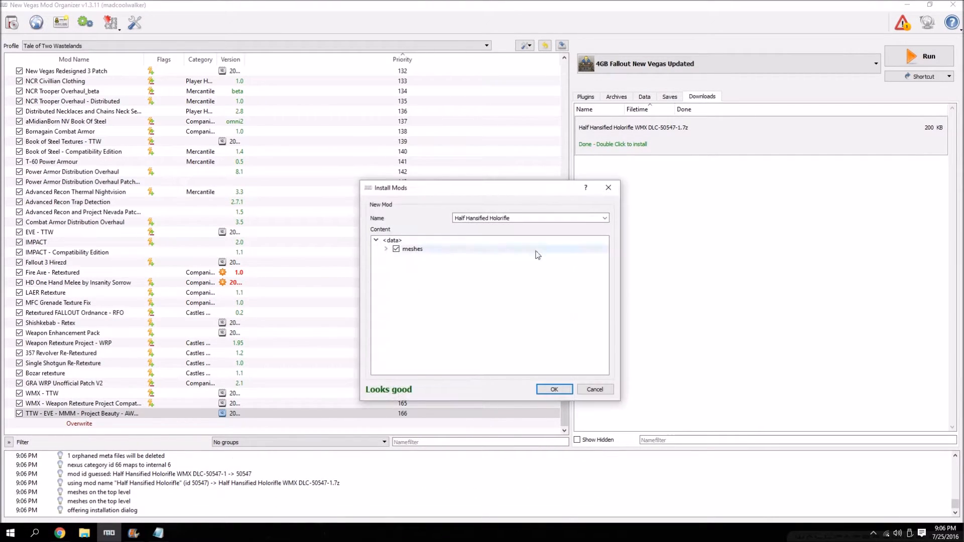
pyautogui.click(554, 389)
pyautogui.rightClick(625, 142)
pyautogui.press('Escape')
pyautogui.click(19, 423)
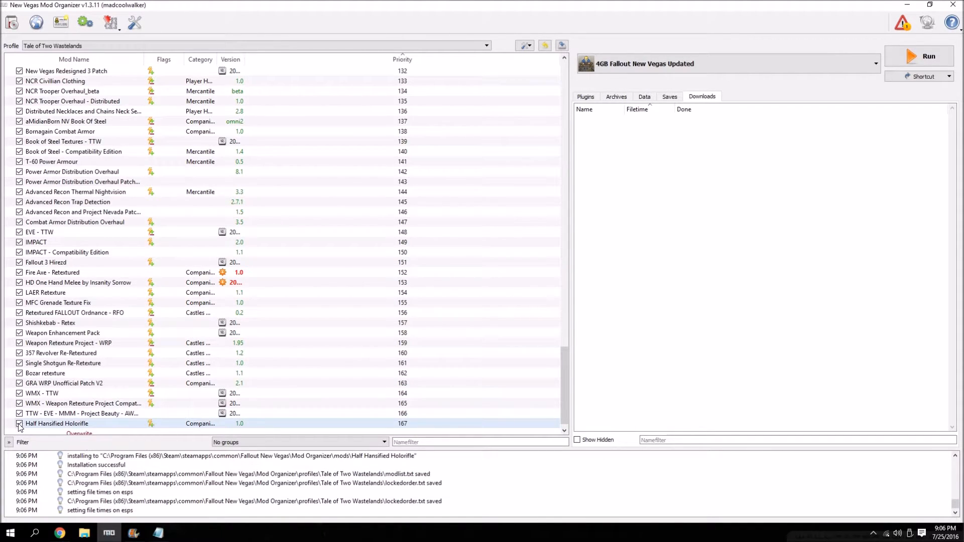
# Switch to Chrome and review the available files on the Weapons of the New Millenia mod page.
pyautogui.click(35, 533)
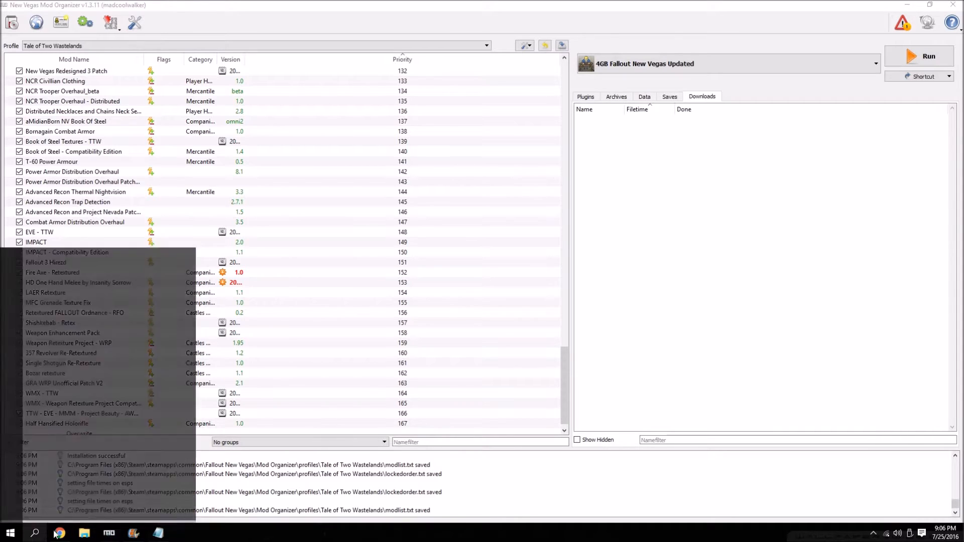
pyautogui.click(61, 534)
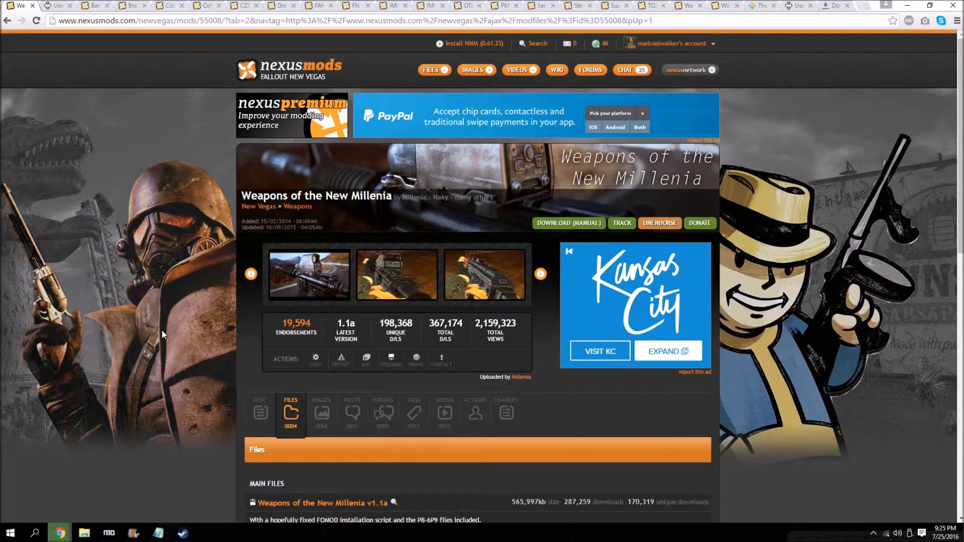
pyautogui.scroll(-4, 146, 258)
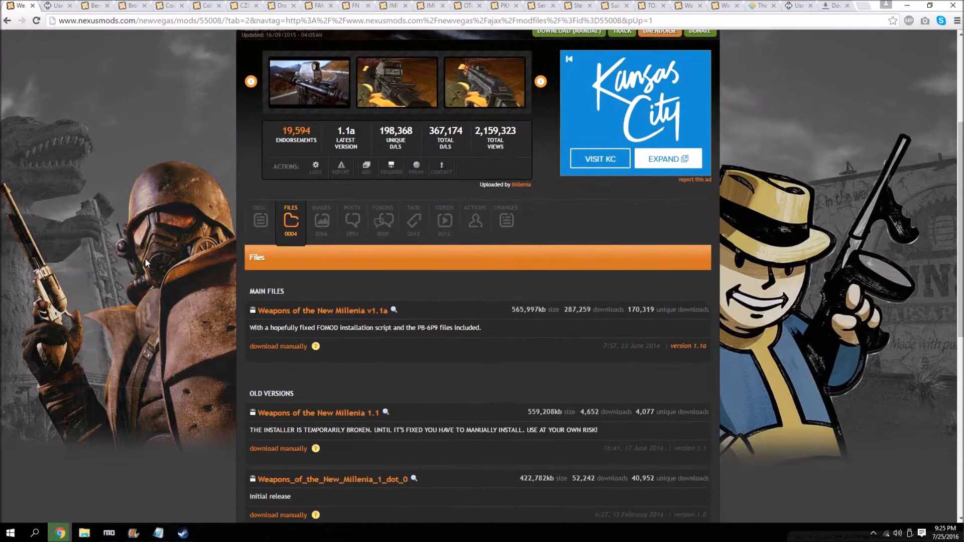
pyautogui.scroll(2, 143, 258)
pyautogui.scroll(-2, 287, 353)
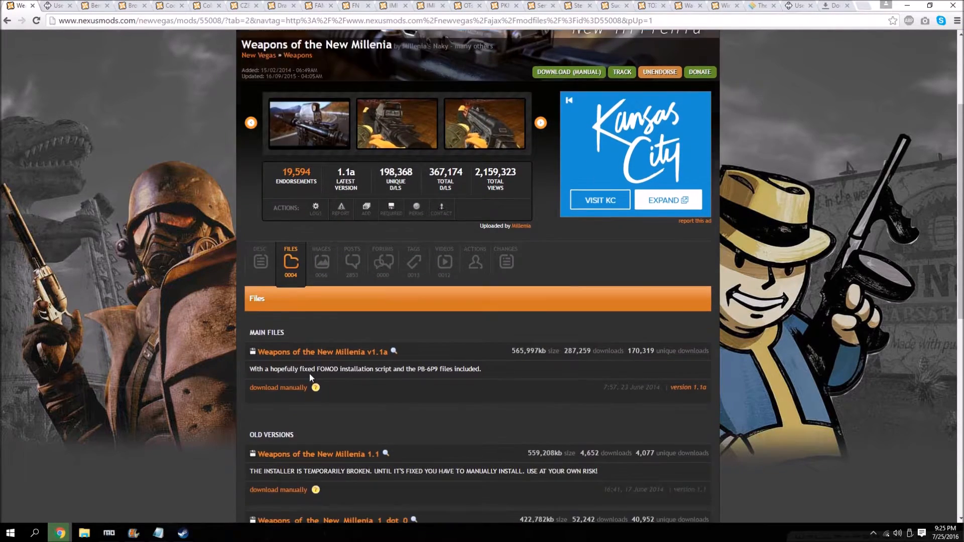
pyautogui.click(907, 5)
# Remove the Weapons of the New Millenia v1.1a-55008-1-1a.7z entry from Chrome's download history.
pyautogui.click(60, 533)
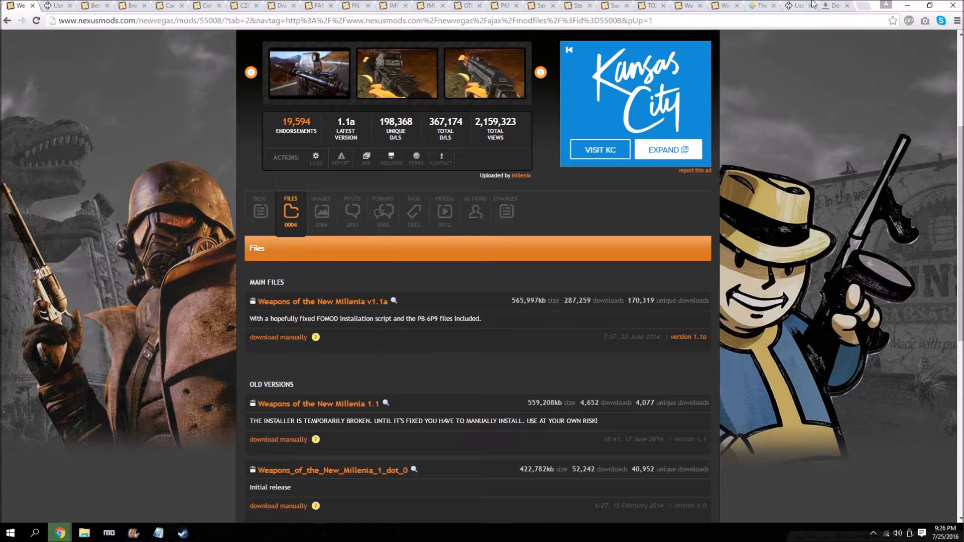
pyautogui.click(830, 5)
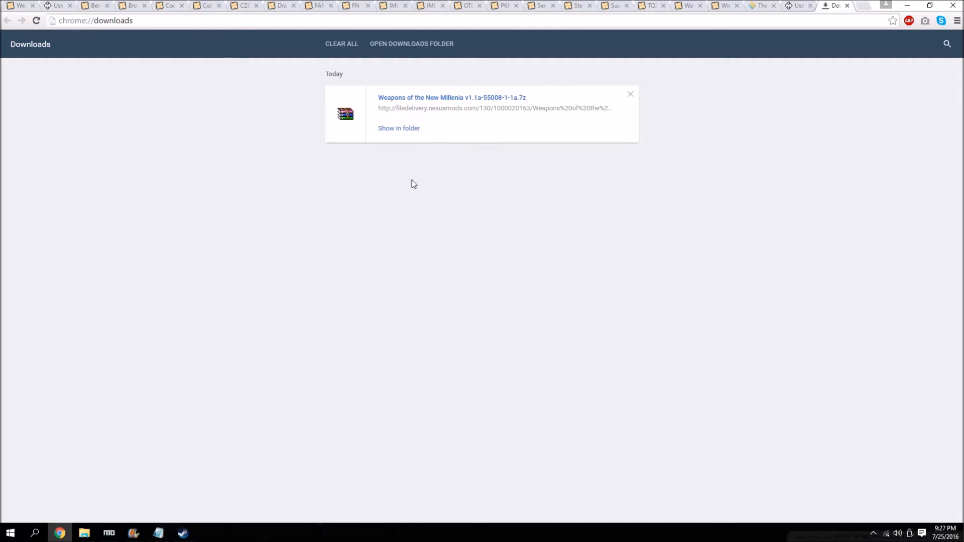
pyautogui.click(630, 96)
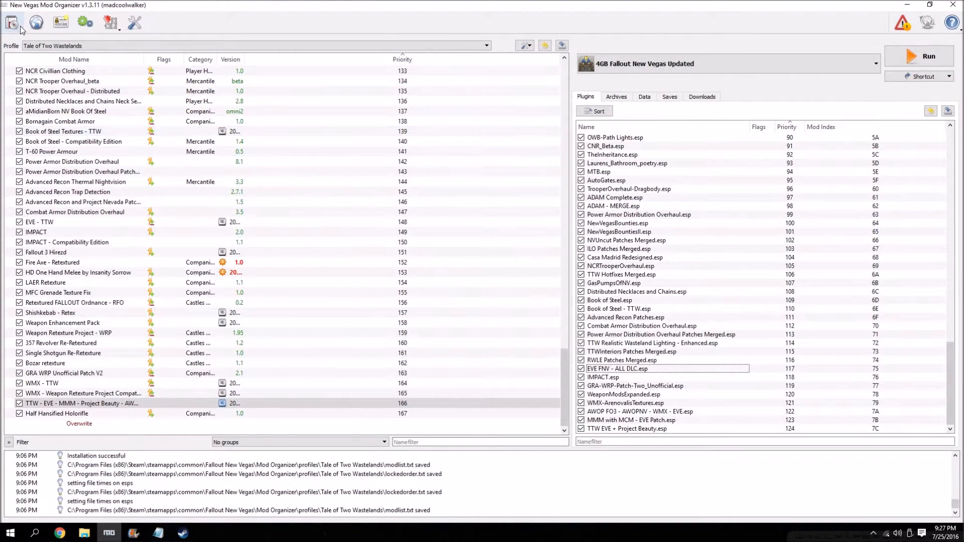
# Switch to Mod Organizer, choose the Weapons of the New Millenia v1.1a archive from the desktop and name the mod Weapons of the New Millenia.
pyautogui.click(14, 24)
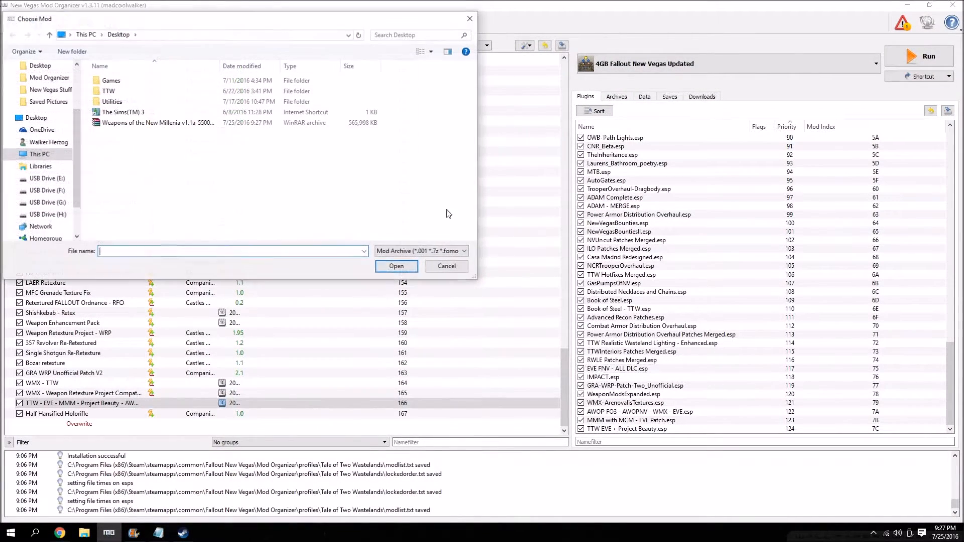
pyautogui.doubleClick(115, 125)
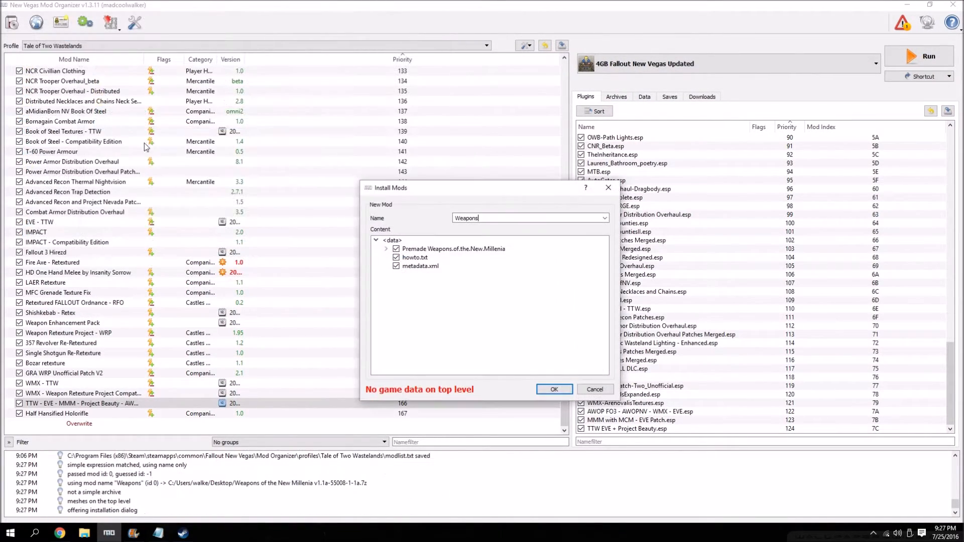
pyautogui.click(604, 218)
pyautogui.click(536, 233)
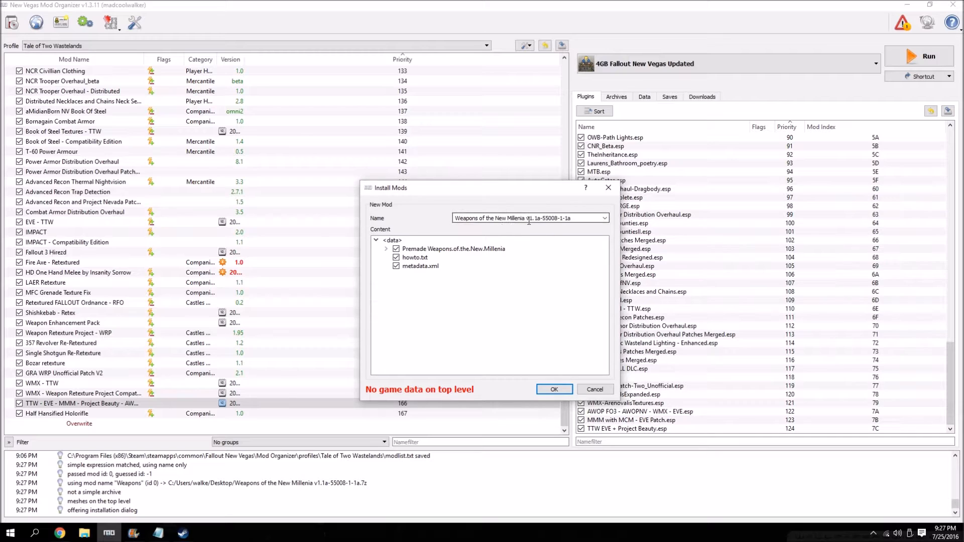
pyautogui.hotkey('shift', 'End')
pyautogui.press('BackSpace')
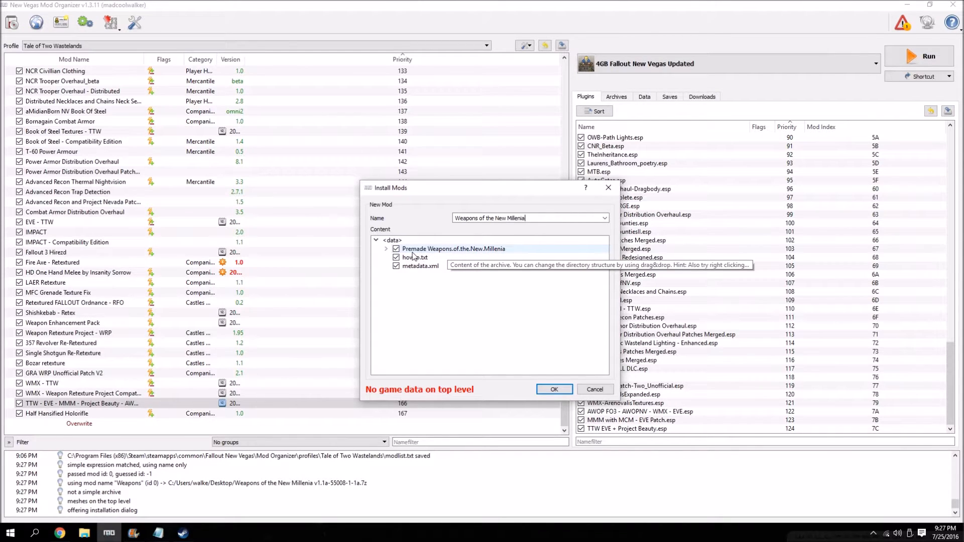
# Make Premade Weapons.of.the.New.Millenia the data directory and exclude _OPTIONAL, fomod, images, both readme files and Weapons.of.the.New.Millenia.Cheat.Cabinet.esp.
pyautogui.rightClick(497, 250)
pyautogui.click(524, 256)
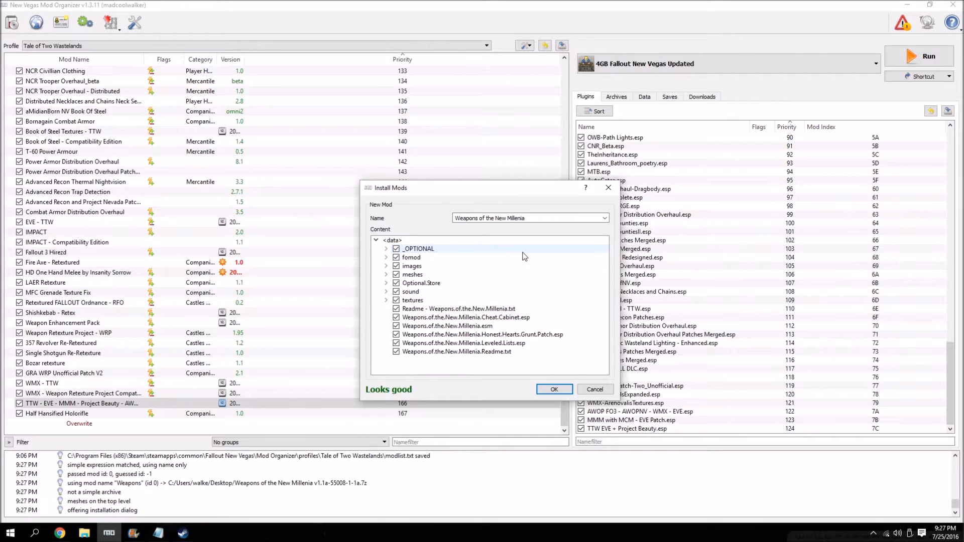
pyautogui.click(397, 249)
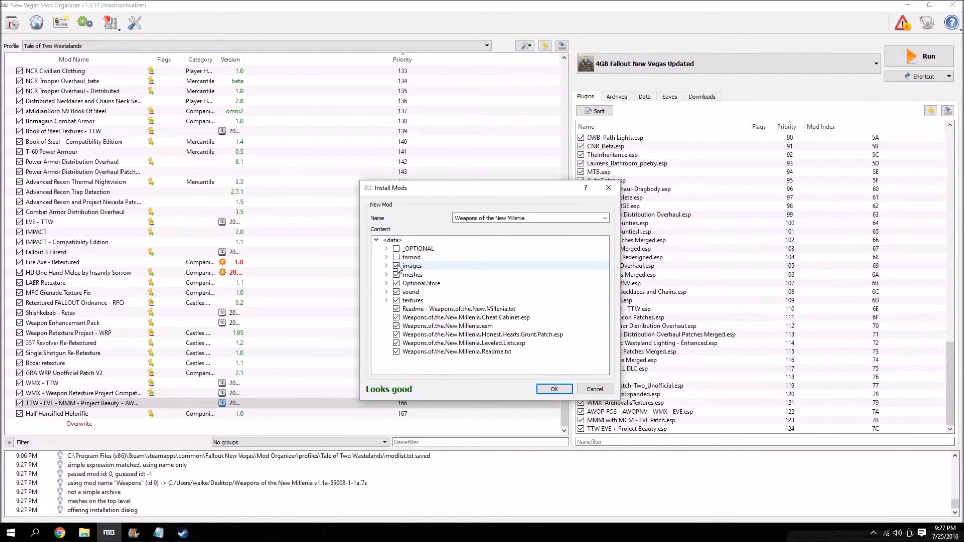
pyautogui.click(396, 267)
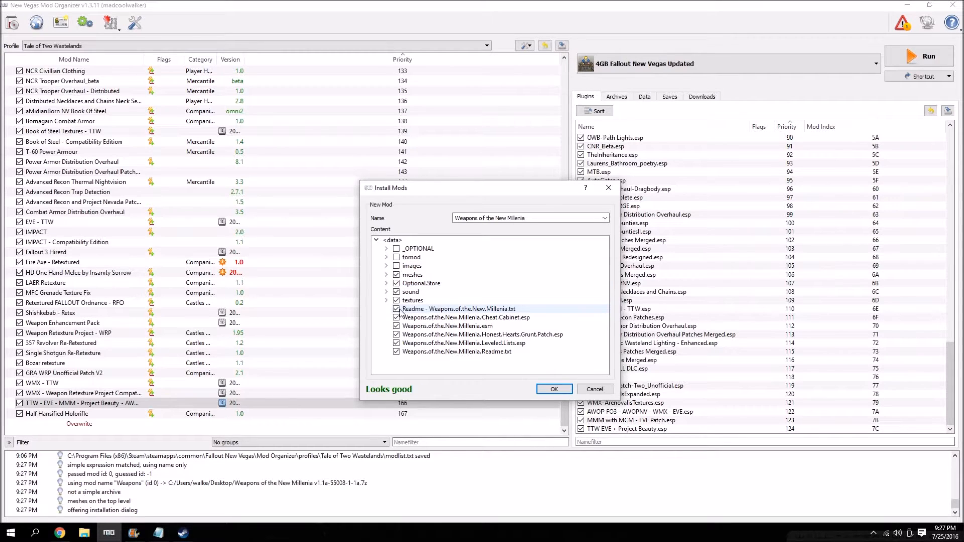
pyautogui.click(396, 309)
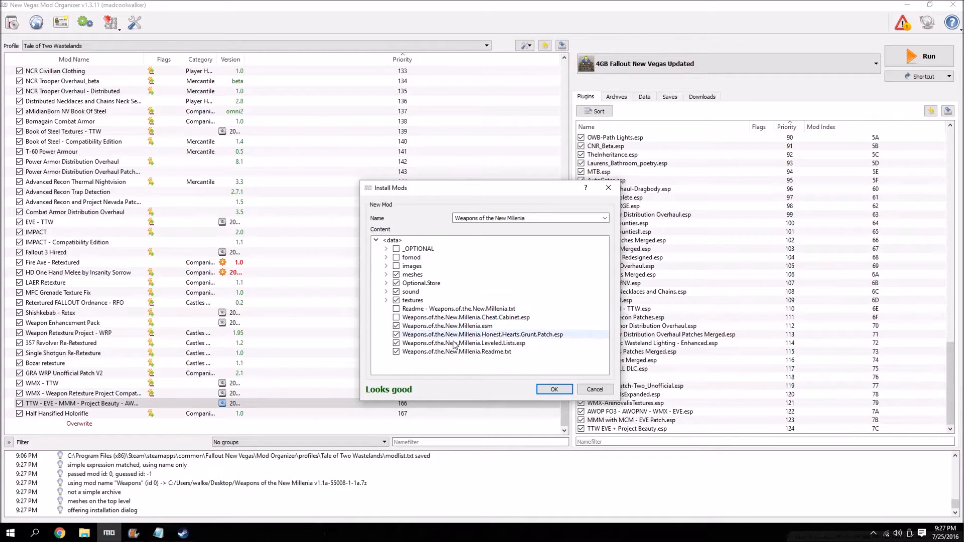
pyautogui.click(396, 352)
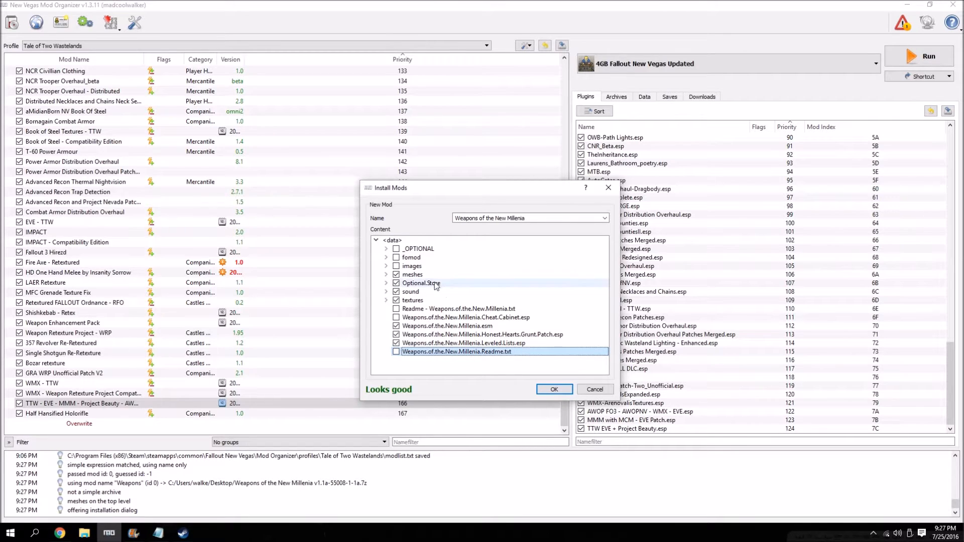
# Move the meshes, Sound and textures folders out of Optional.Store to the top level of the data directory and exclude Optional.Store.
pyautogui.click(387, 284)
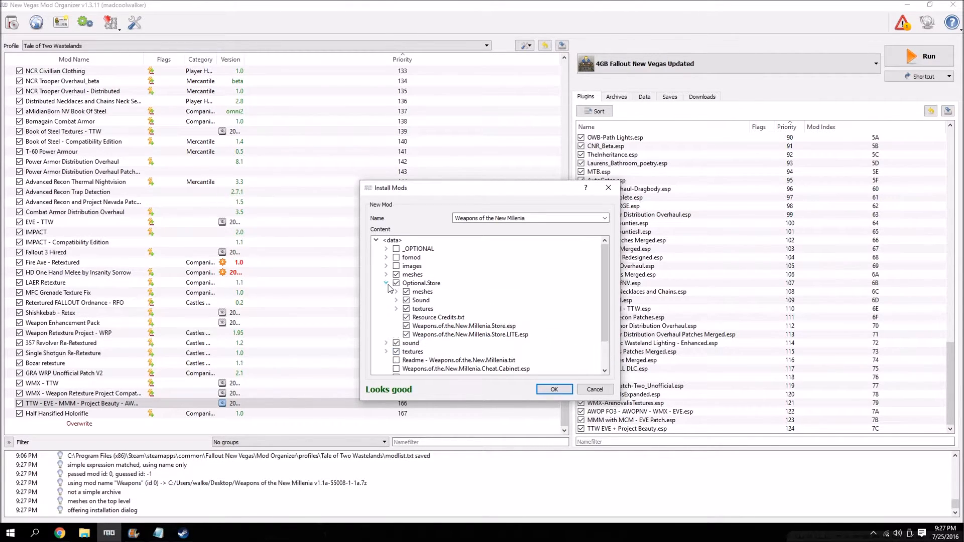
pyautogui.click(421, 294)
pyautogui.keyDown('ctrl'); pyautogui.click(423, 303); pyautogui.keyUp('ctrl')
pyautogui.keyDown('ctrl'); pyautogui.doubleClick(427, 311); pyautogui.keyUp('ctrl')
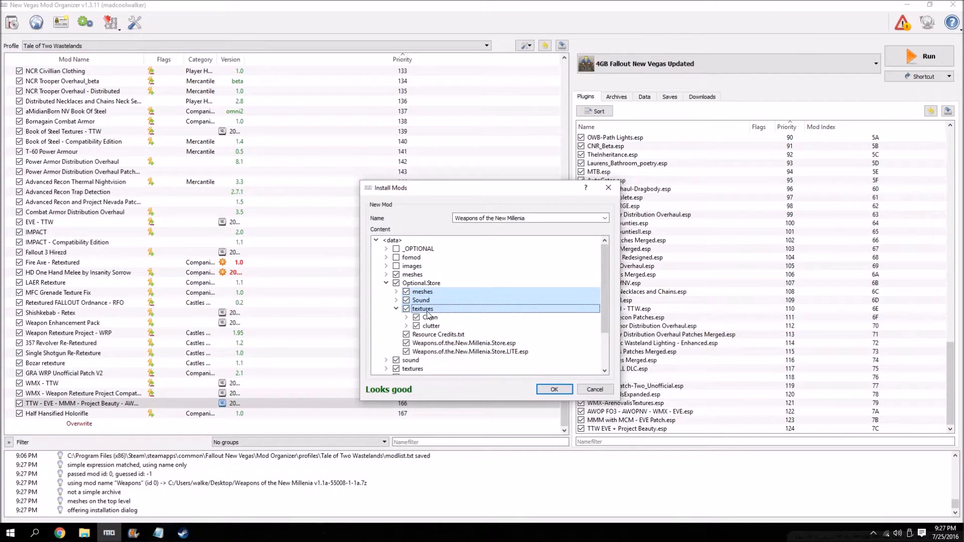
pyautogui.click(397, 310)
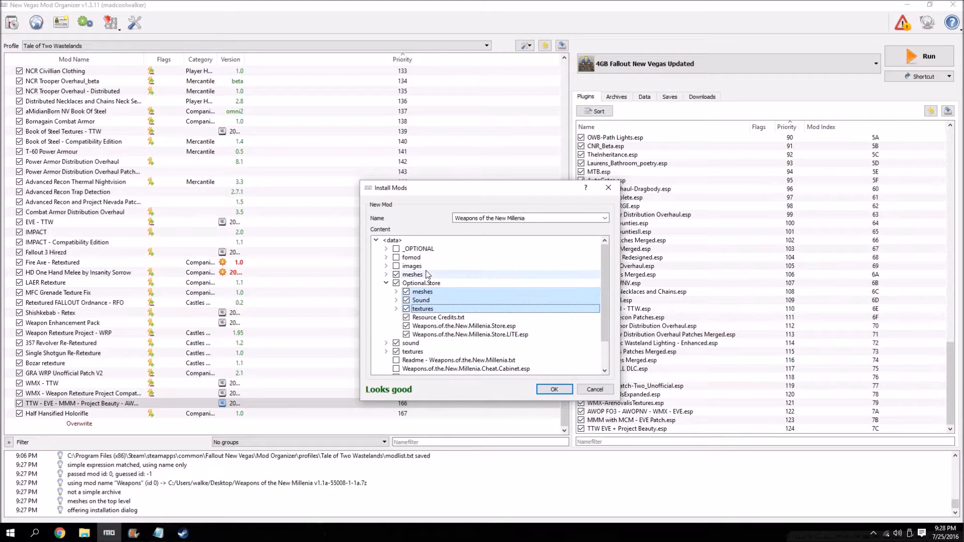
pyautogui.moveTo(423, 296); pyautogui.dragTo(433, 239)
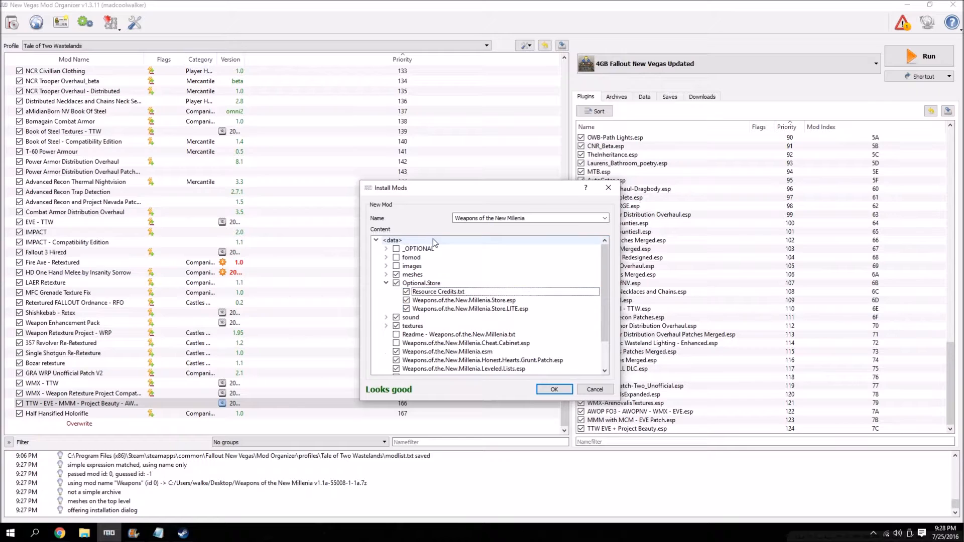
pyautogui.click(386, 283)
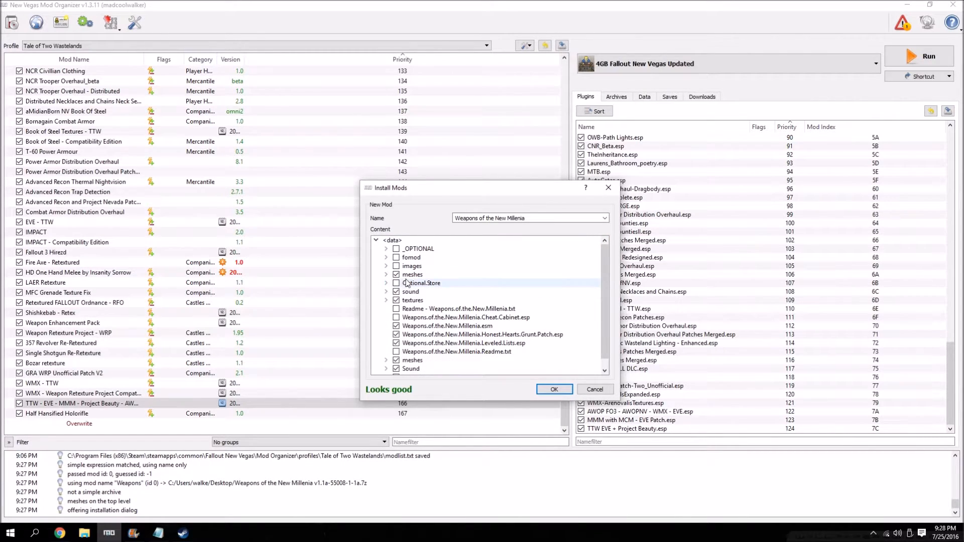
# Install Weapons of the New Millenia with the chosen contents and enable it in the mod list.
pyautogui.scroll(-1, 422, 309)
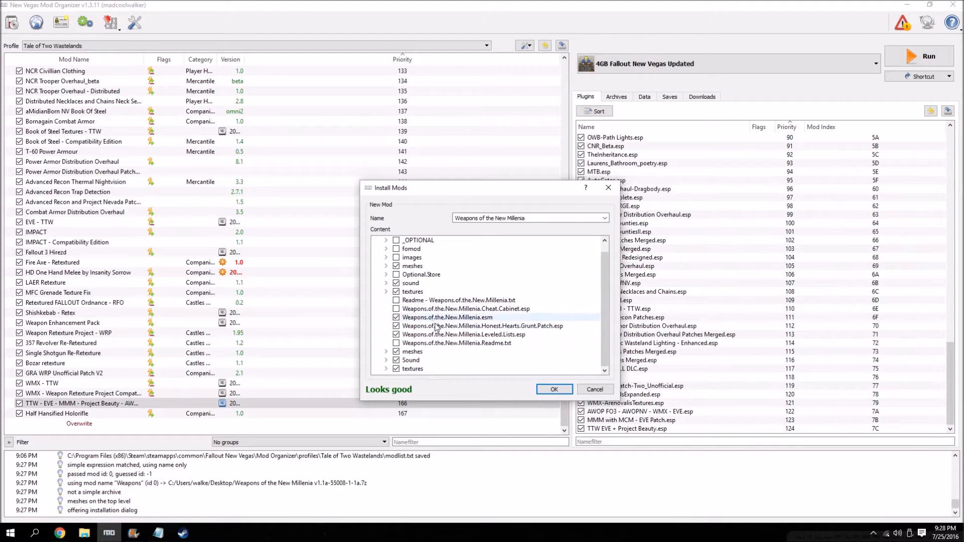
pyautogui.click(561, 390)
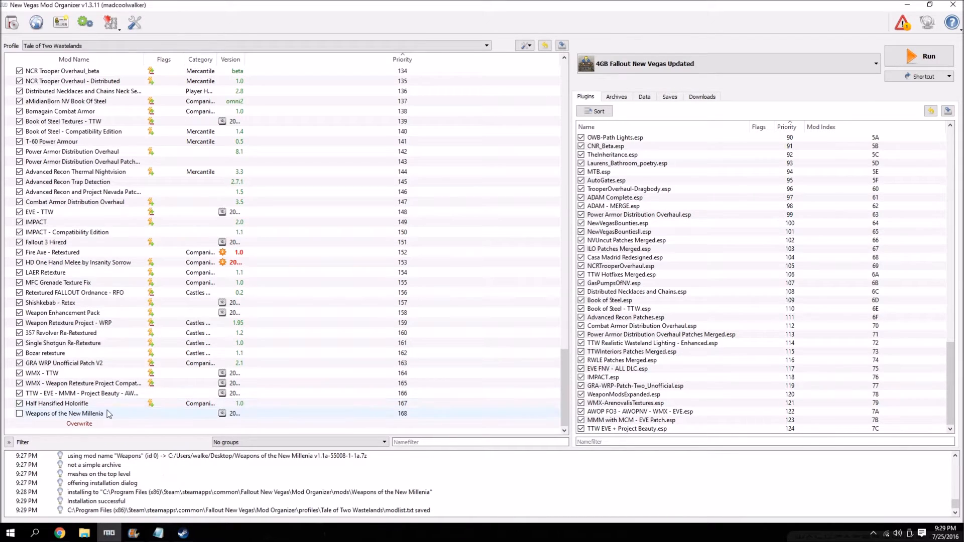
pyautogui.click(19, 414)
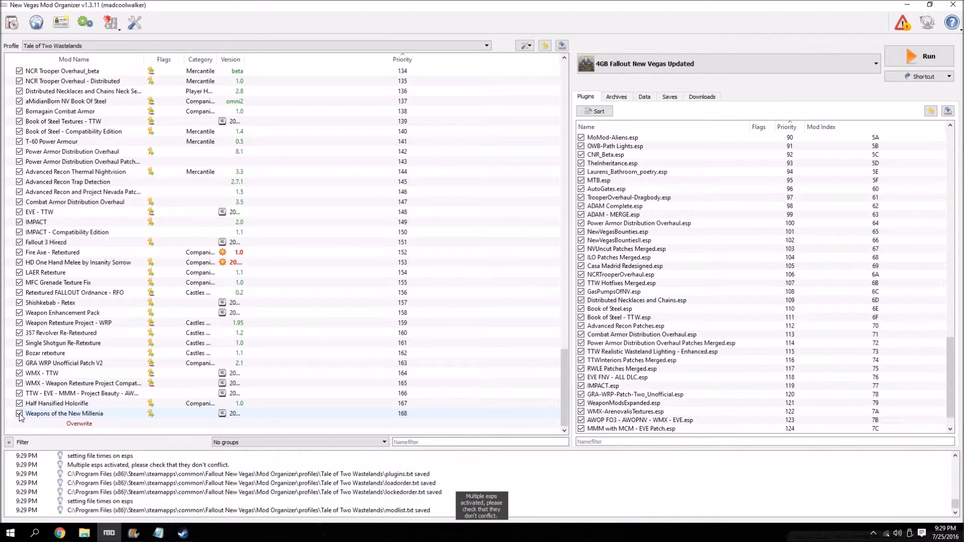
# Check the optional and available ESPs of Weapons of the New Millenia and inspect the end of the plugin list.
pyautogui.doubleClick(55, 414)
pyautogui.click(422, 151)
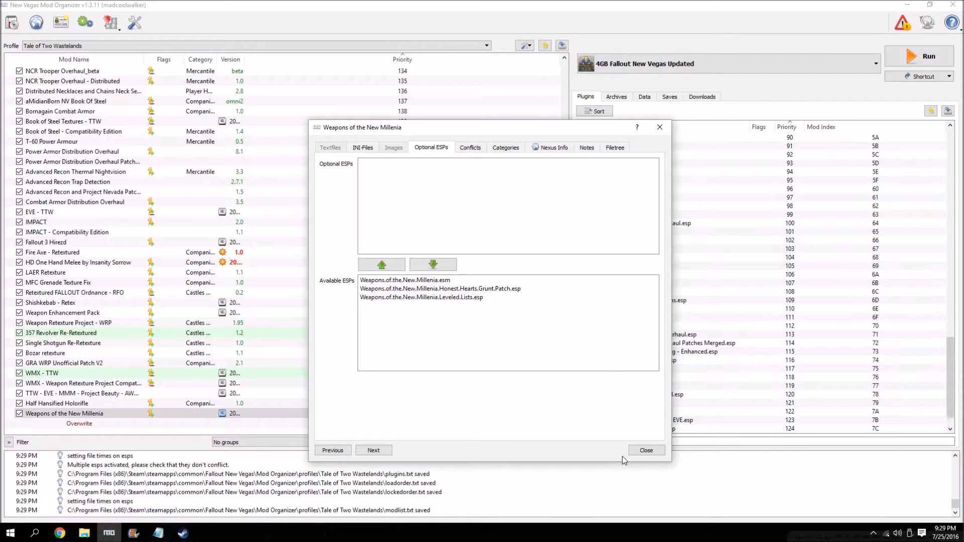
pyautogui.click(638, 451)
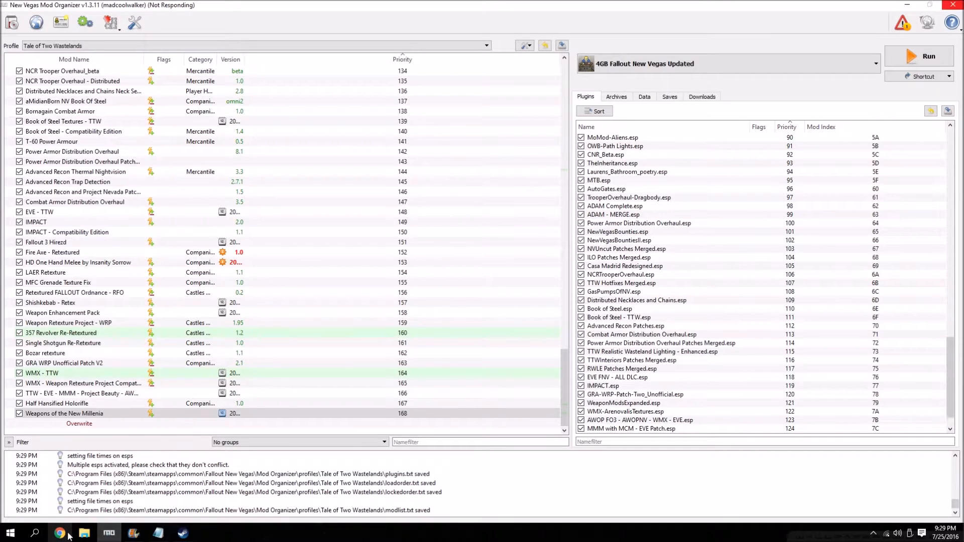
pyautogui.scroll(-1, 666, 355)
pyautogui.click(666, 357)
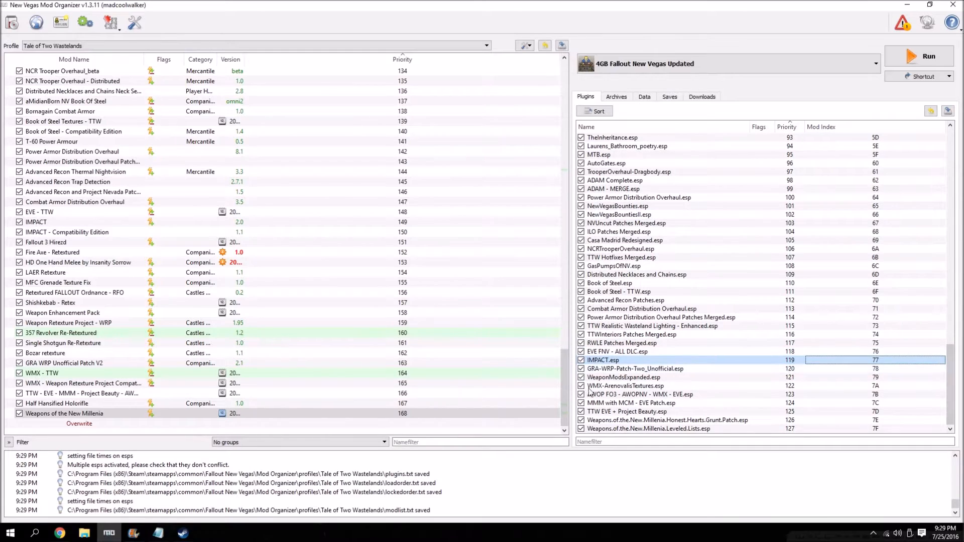
# Switch to Chrome and bring up the wiki page for Millenia's Additional Weapons.
pyautogui.click(58, 539)
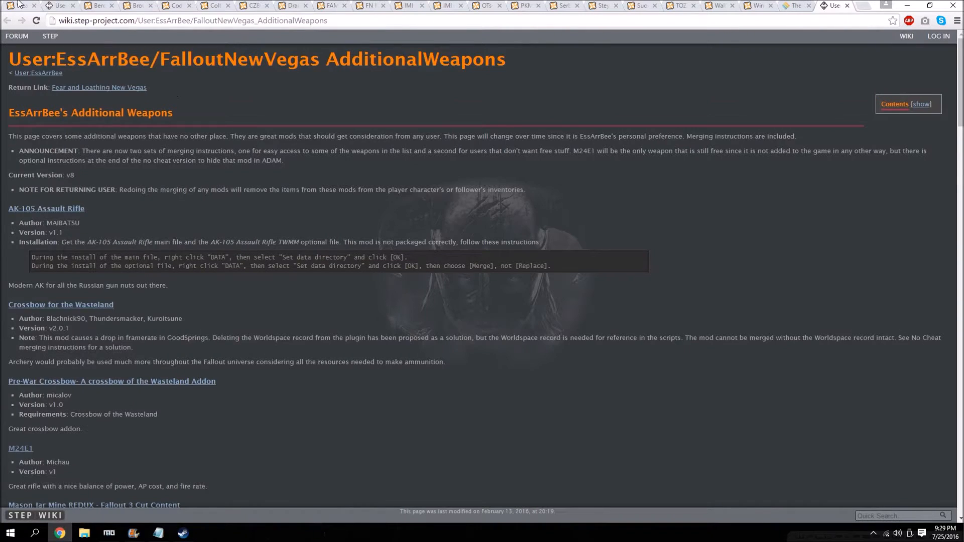
pyautogui.click(17, 5)
pyautogui.click(55, 6)
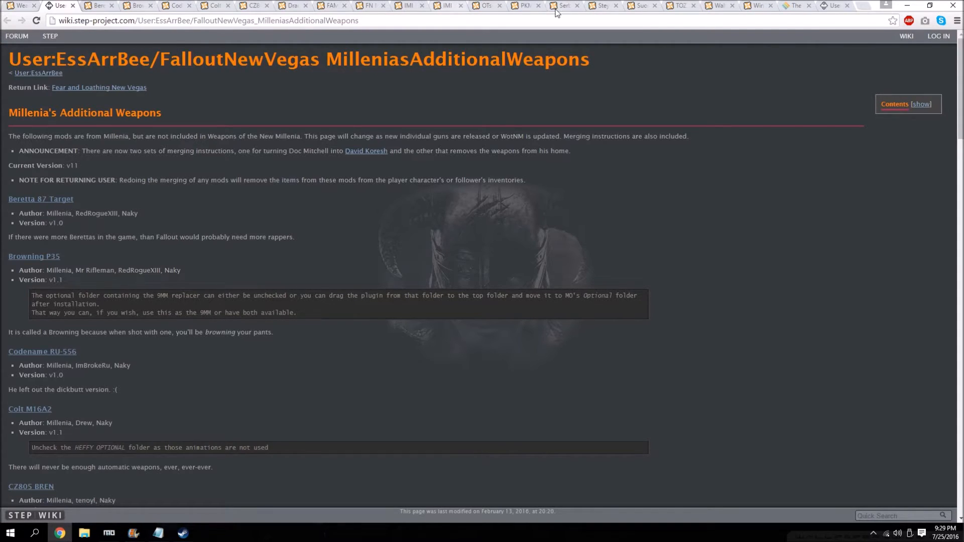
# Download Beretta 87T v. 1.0 with the manager from the Beretta 87 Target page and show Mod Organizer's downloads list.
pyautogui.click(94, 5)
pyautogui.click(132, 40)
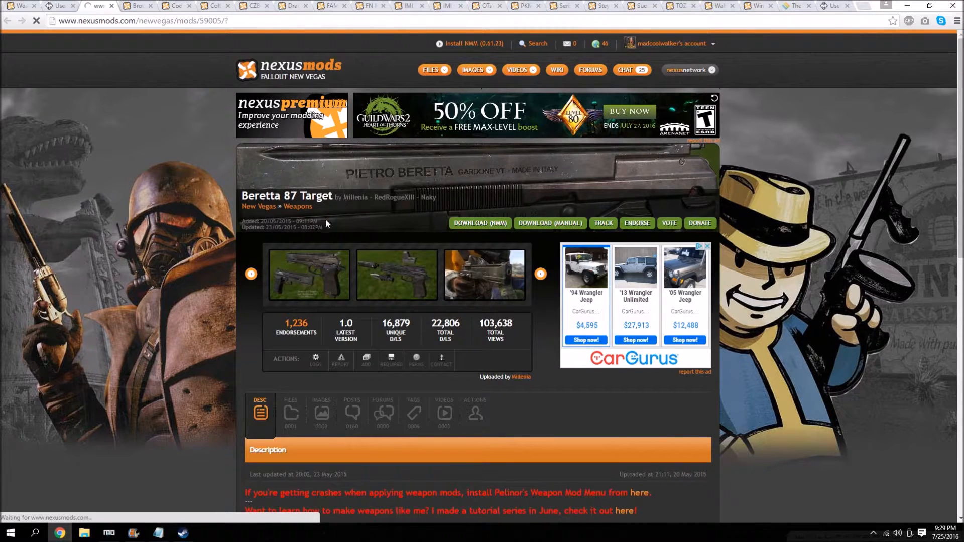
pyautogui.scroll(-3, 296, 252)
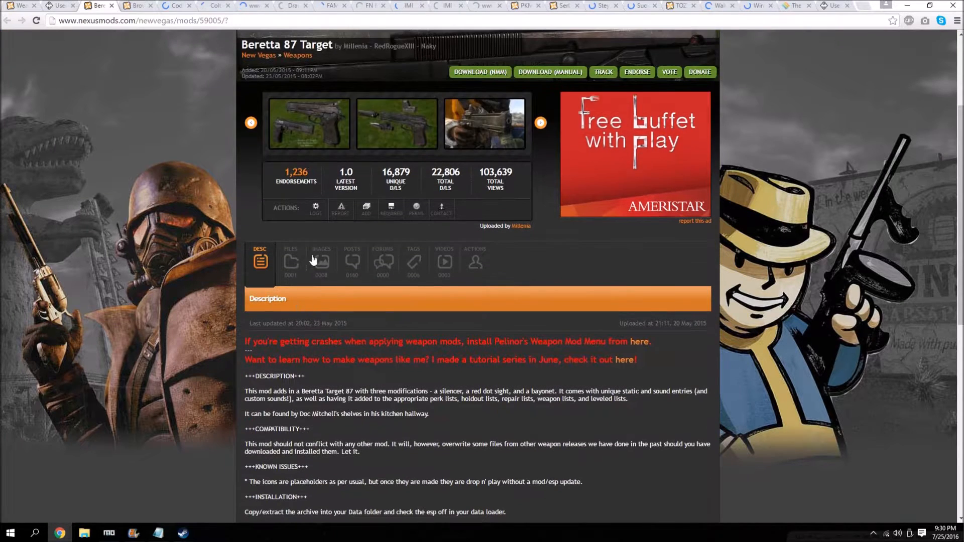
pyautogui.click(290, 253)
pyautogui.scroll(-2, 324, 321)
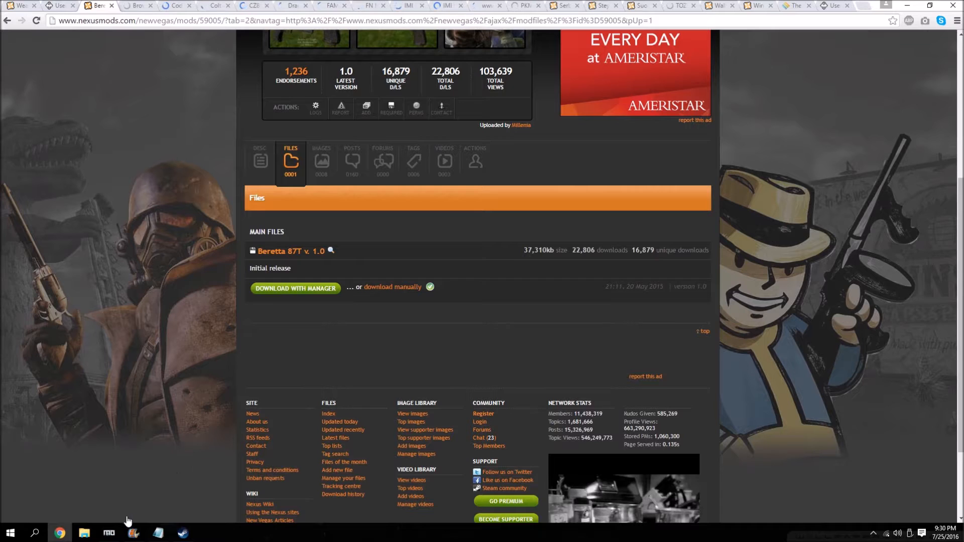
pyautogui.click(109, 533)
pyautogui.click(702, 97)
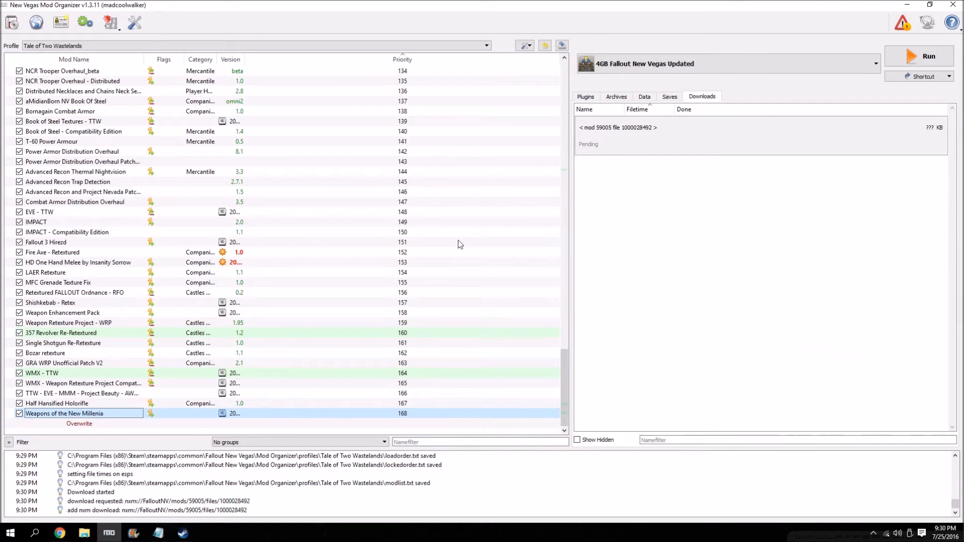
# Return to Chrome and download the main file Browning P35 v 1.1 with the manager.
pyautogui.click(58, 533)
pyautogui.click(203, 159)
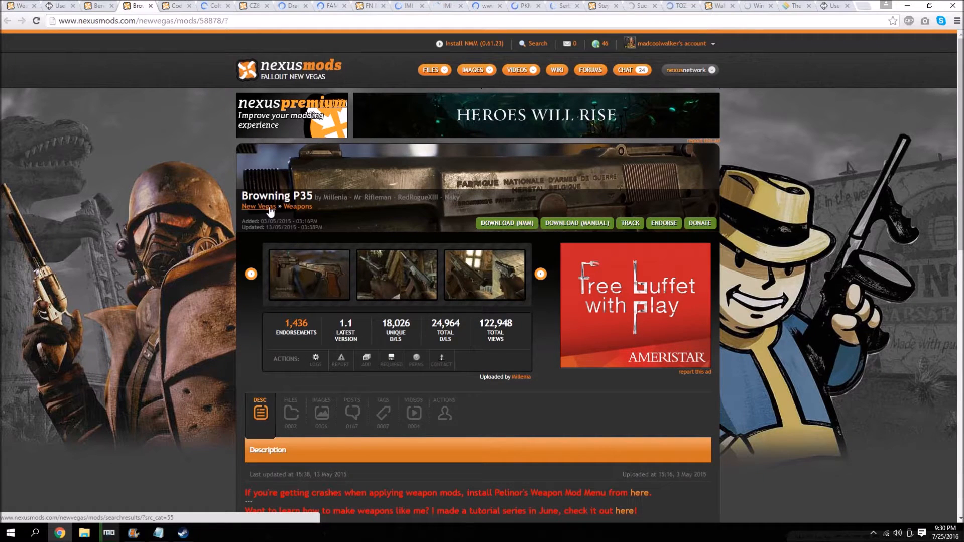
pyautogui.scroll(-1, 304, 217)
pyautogui.click(295, 362)
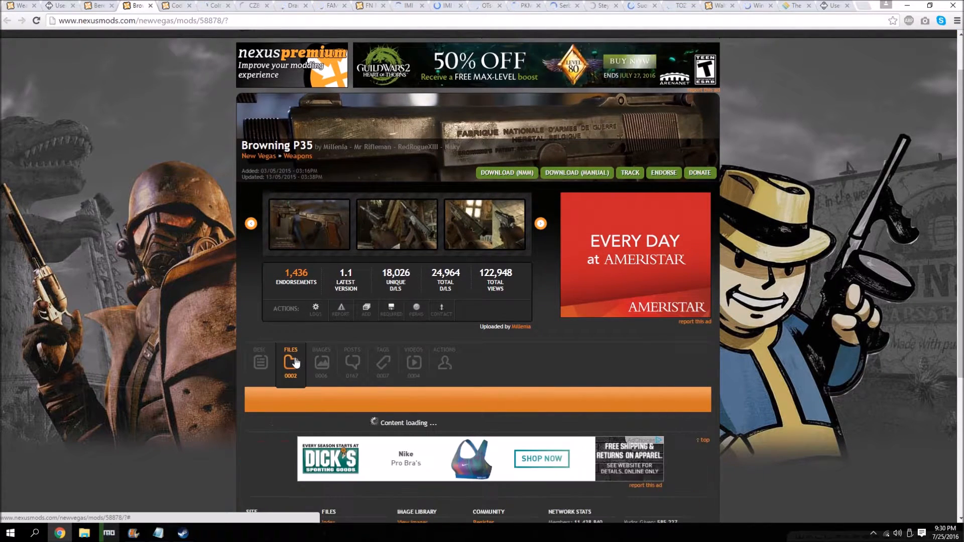
pyautogui.scroll(-1, 296, 362)
pyautogui.scroll(-3, 296, 363)
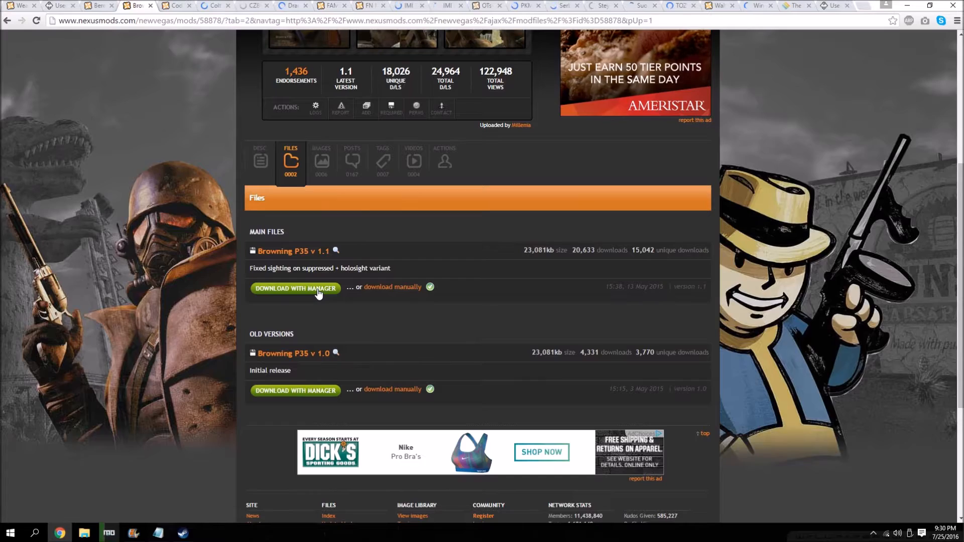
# Download Codename RU-556 v. 1.0 with the manager from its Nexus page.
pyautogui.hotkey('ctrl', 'Tab')
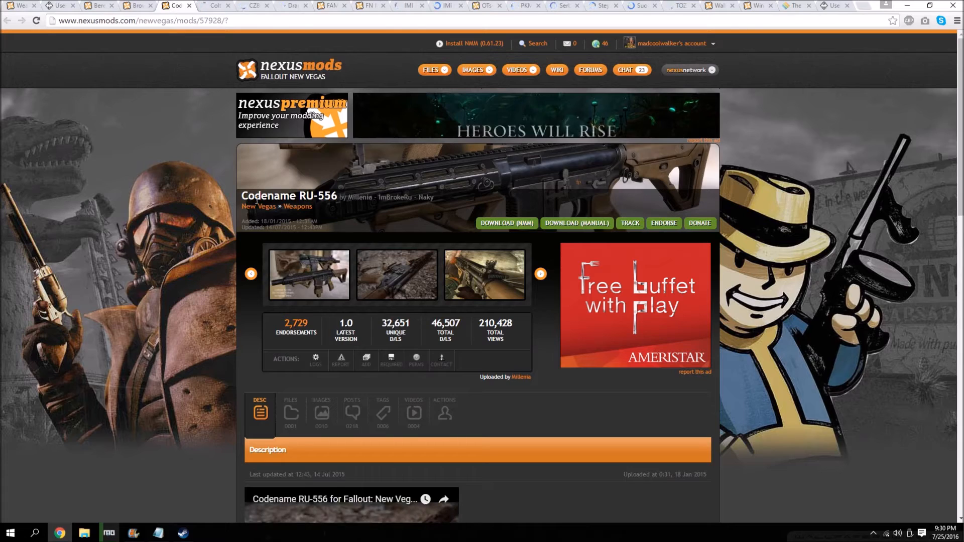
pyautogui.scroll(-1, 306, 303)
pyautogui.click(292, 361)
pyautogui.scroll(-1, 300, 350)
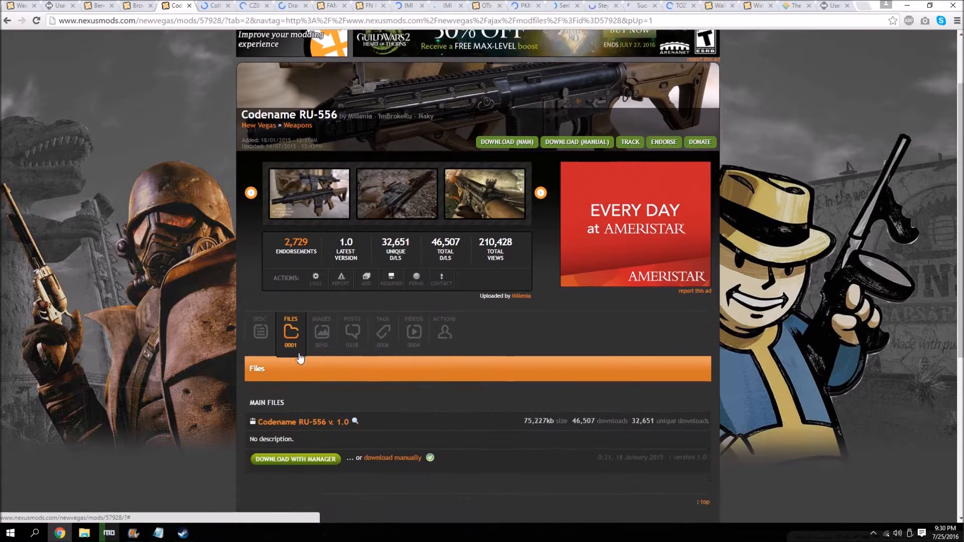
pyautogui.scroll(-1, 300, 374)
pyautogui.click(296, 389)
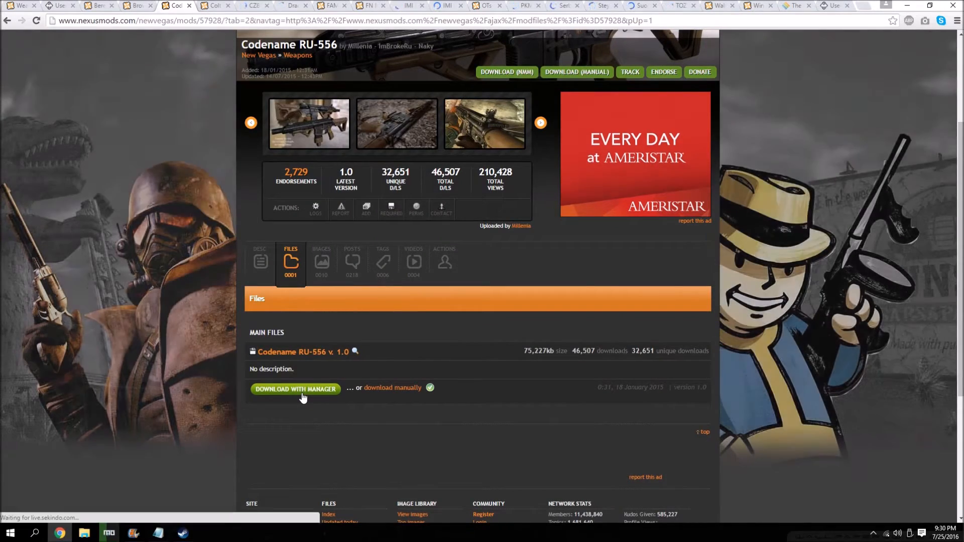
# Download the Colt M16A2 main file with the manager from its Nexus page.
pyautogui.hotkey('ctrl', 'Tab')
pyautogui.click(291, 412)
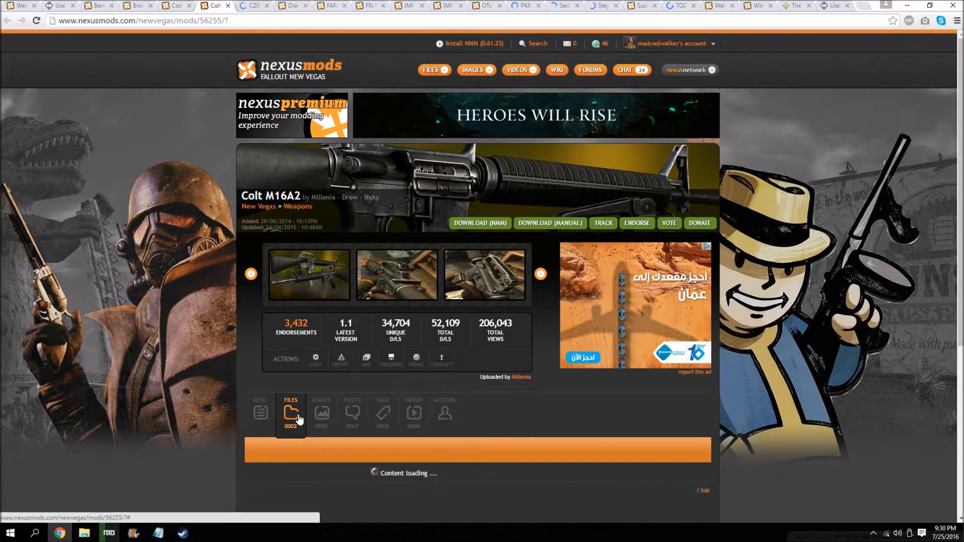
pyautogui.scroll(-4, 322, 351)
pyautogui.click(330, 335)
# Download the main file CZ 805 BREN, version 1.1a, with the manager from the CZ805 BREN page.
pyautogui.click(247, 5)
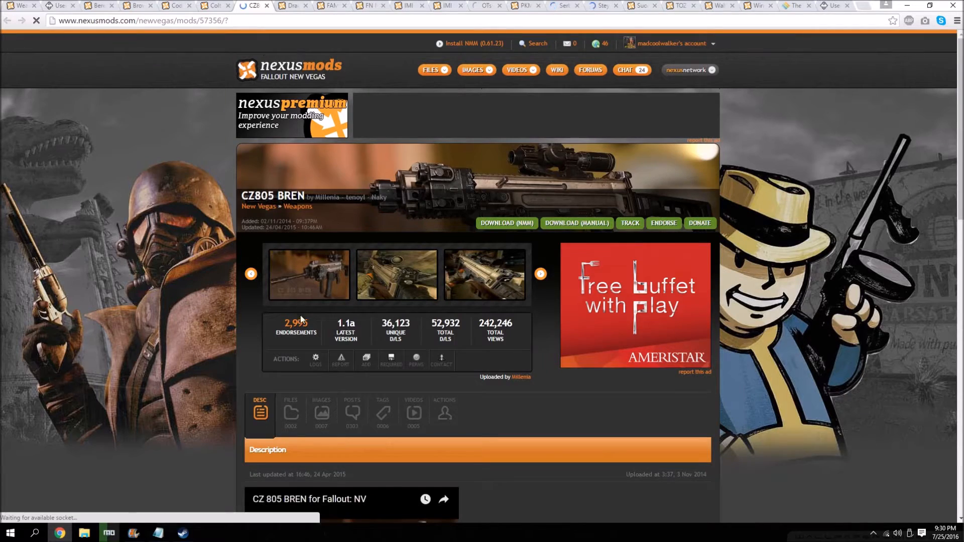
pyautogui.click(287, 417)
pyautogui.scroll(-4, 284, 428)
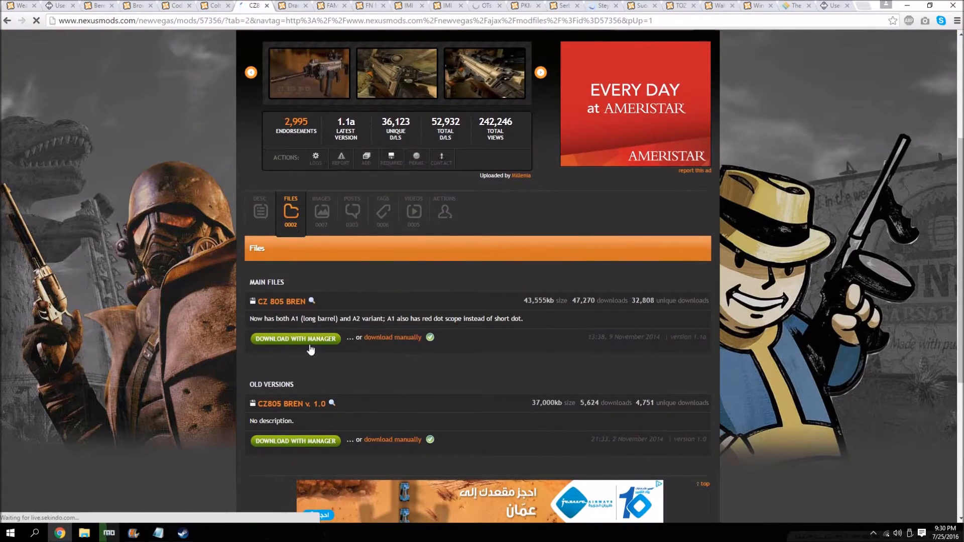
pyautogui.click(309, 342)
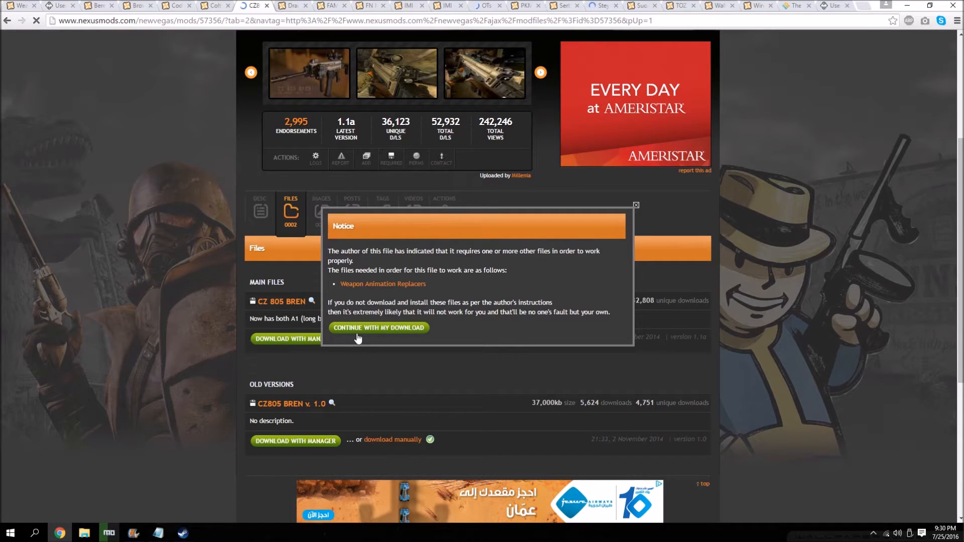
# Download Dragunov SVU v 1.0 with the manager from the Dragunov SVU - OTs-03 page.
pyautogui.hotkey('ctrl', 'Tab')
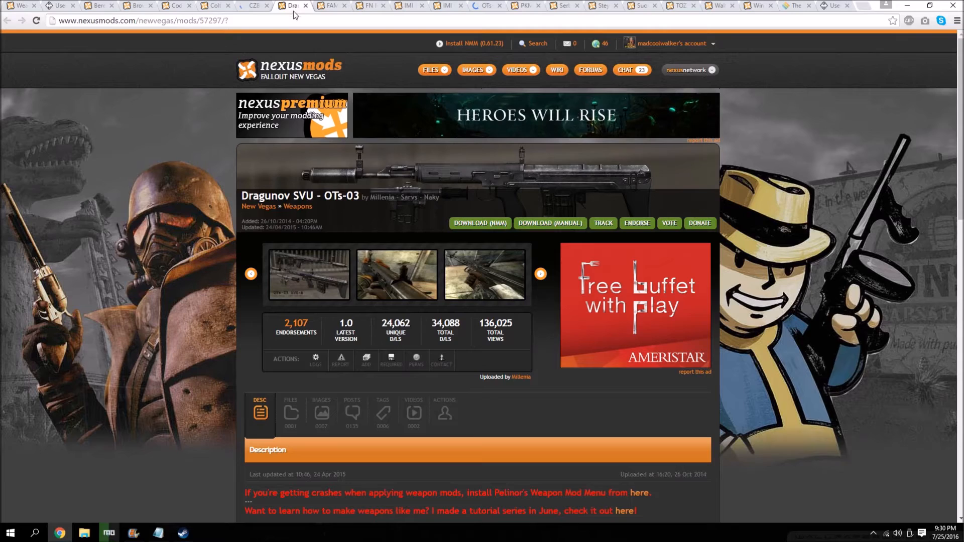
pyautogui.click(294, 397)
pyautogui.scroll(-3, 302, 363)
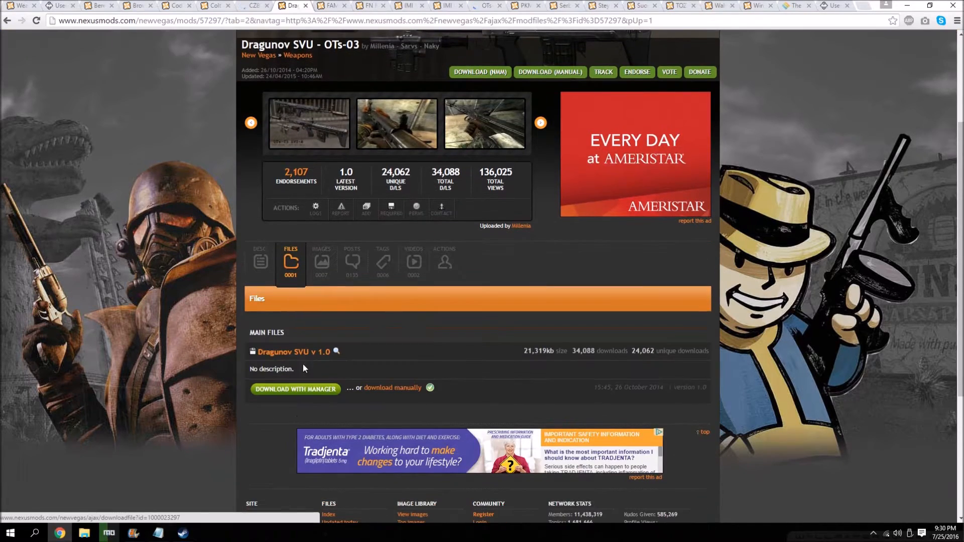
pyautogui.click(308, 391)
# Download FAMAS F1 1.1 with the manager from the FAMAS F1 page.
pyautogui.hotkey('ctrl', 'Tab')
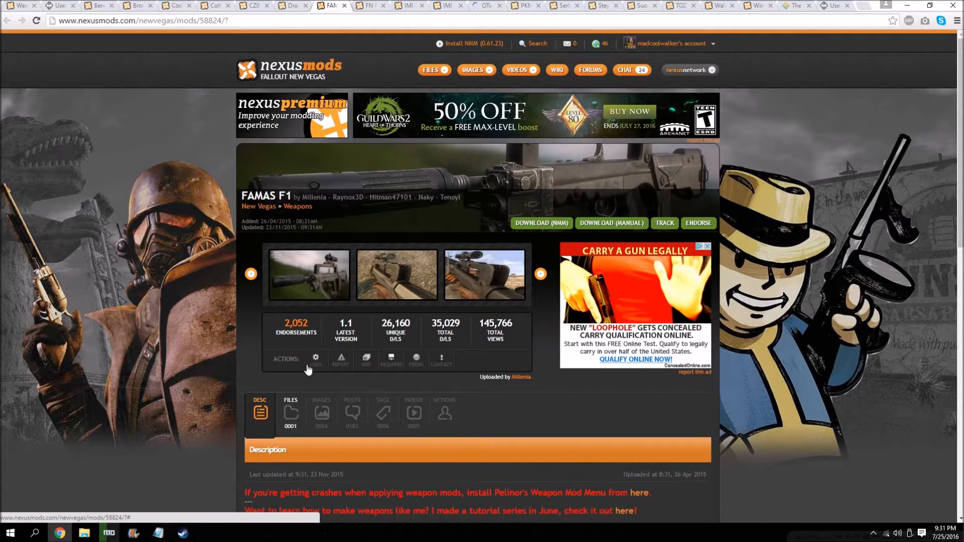
pyautogui.scroll(-2, 290, 331)
pyautogui.click(290, 331)
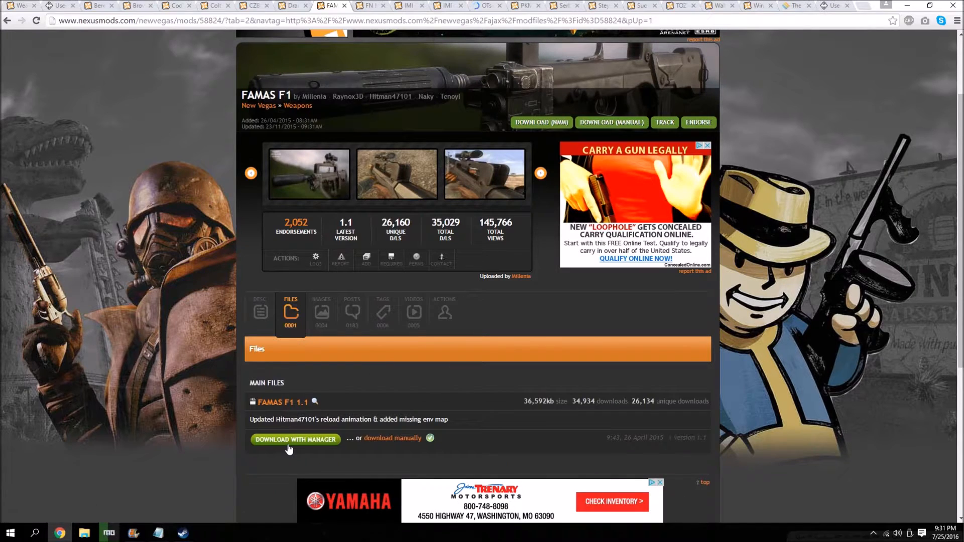
pyautogui.click(290, 447)
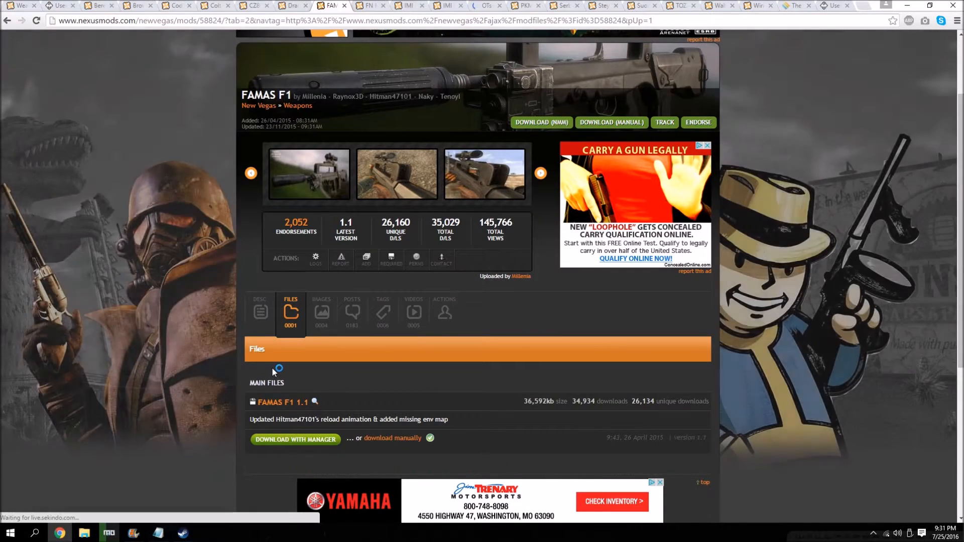
pyautogui.scroll(2, 272, 366)
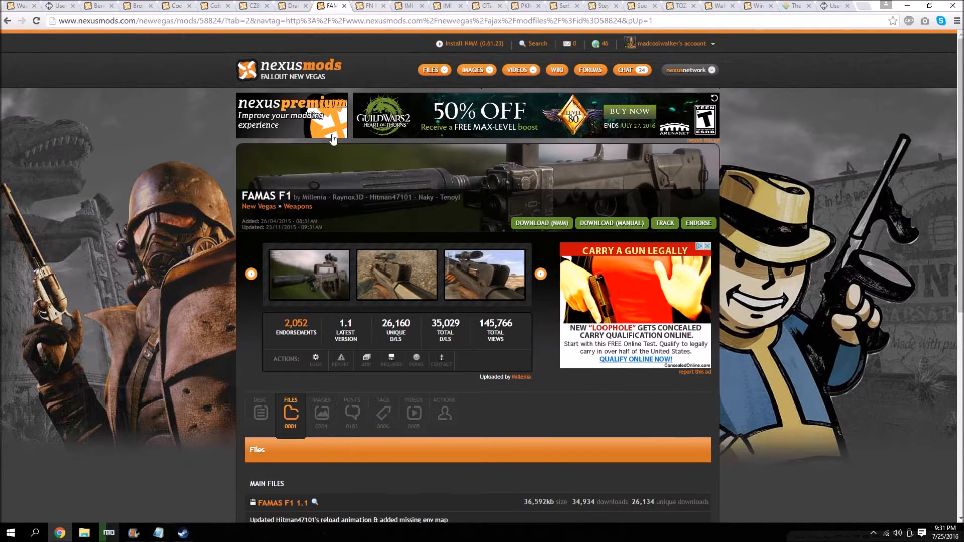
# Download FN M1905 1.0 with the manager from the FN M1905 pocket pistol page.
pyautogui.hotkey('ctrl', 'Tab')
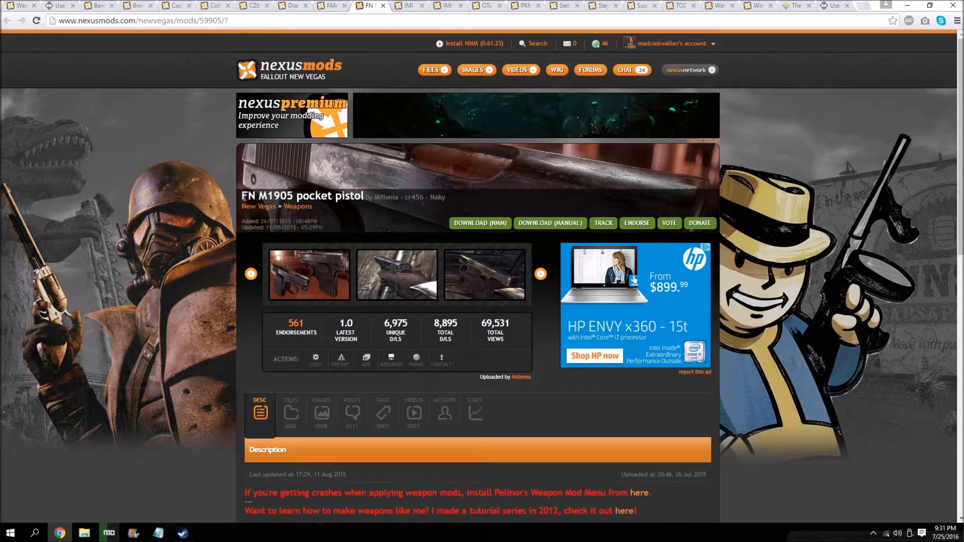
pyautogui.click(290, 413)
pyautogui.scroll(-2, 294, 402)
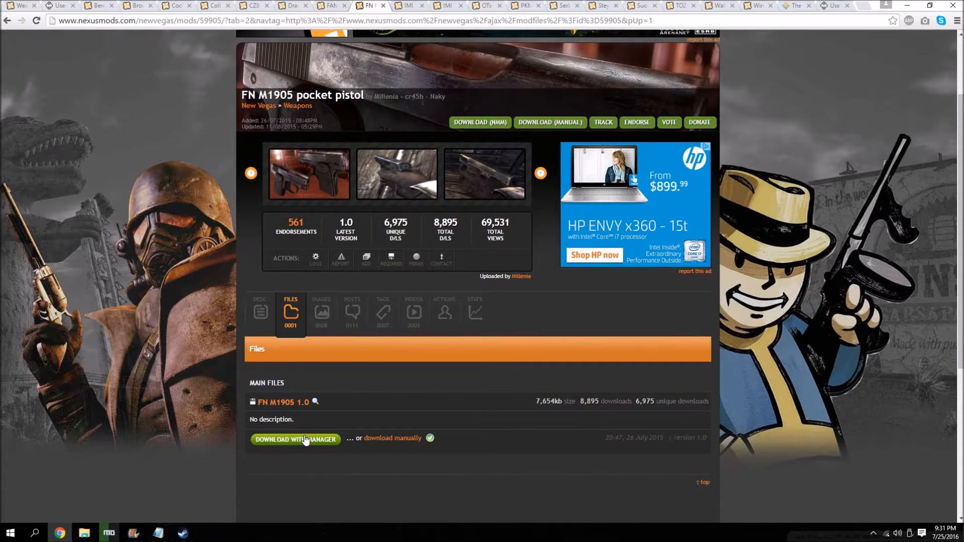
pyautogui.click(296, 439)
pyautogui.scroll(-1, 300, 301)
# Download the main file Desert Eagle v1.0 with the manager from the IMI Desert Eagle page.
pyautogui.click(409, 5)
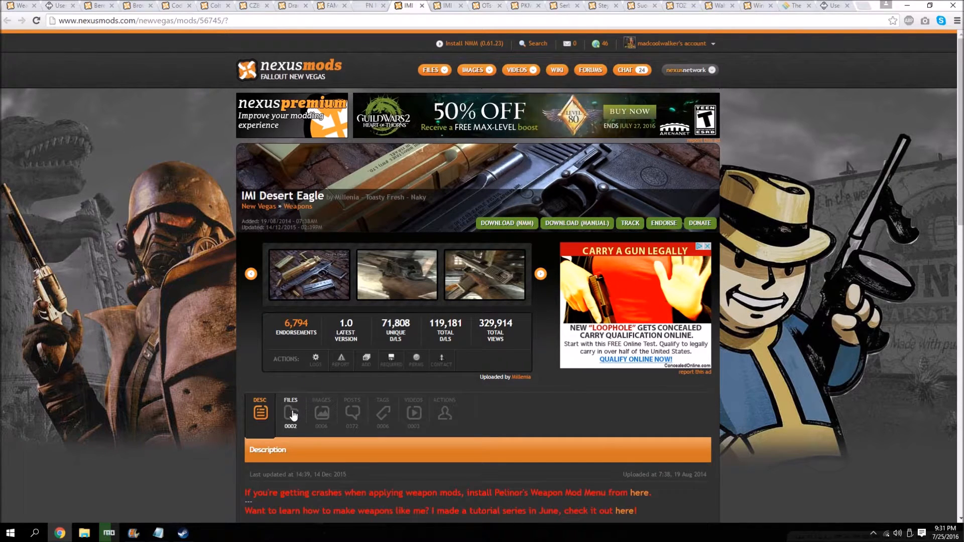
pyautogui.click(295, 410)
pyautogui.scroll(-2, 296, 397)
pyautogui.scroll(-2, 298, 397)
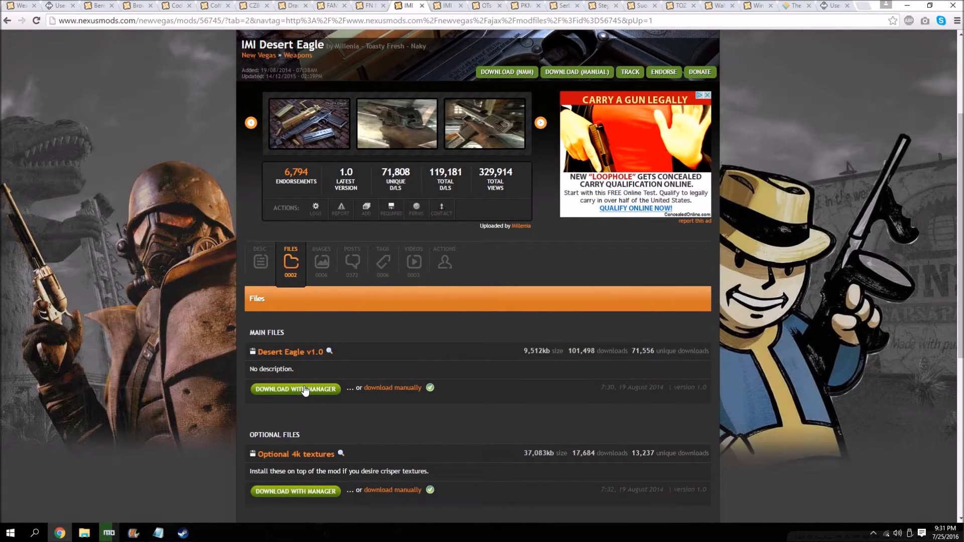
# Download IMI Galil 1.0 with the manager from the IMI Galil page.
pyautogui.click(455, 5)
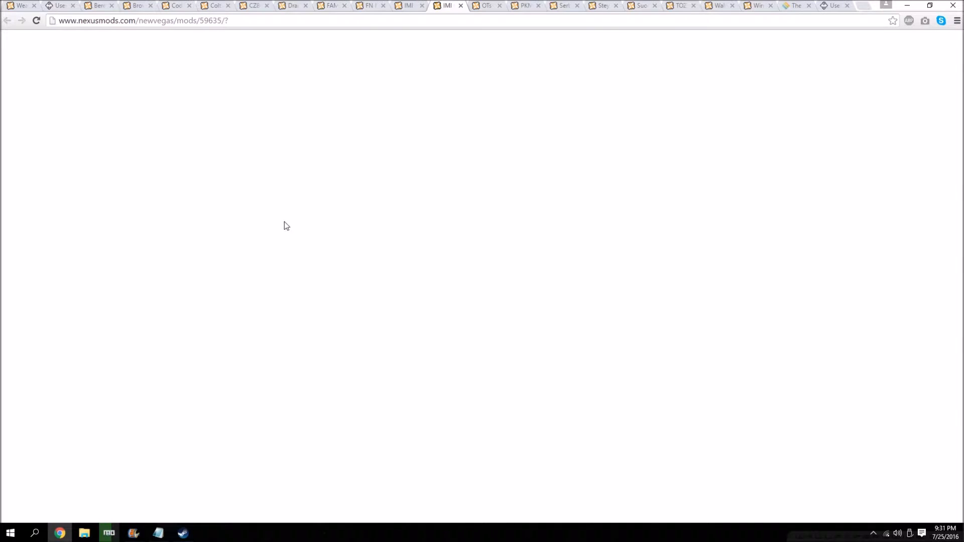
pyautogui.click(291, 412)
pyautogui.scroll(-3, 297, 401)
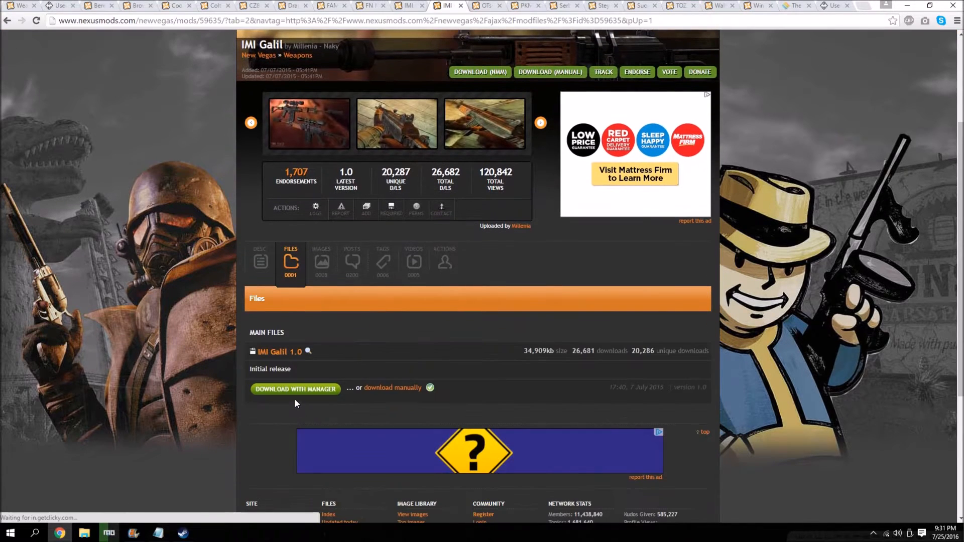
pyautogui.click(289, 390)
# Download the main file OTs-33 Pernach v. 1.0 with the manager from the OTs-33 Pernach page, accepting the requirements notice.
pyautogui.click(484, 5)
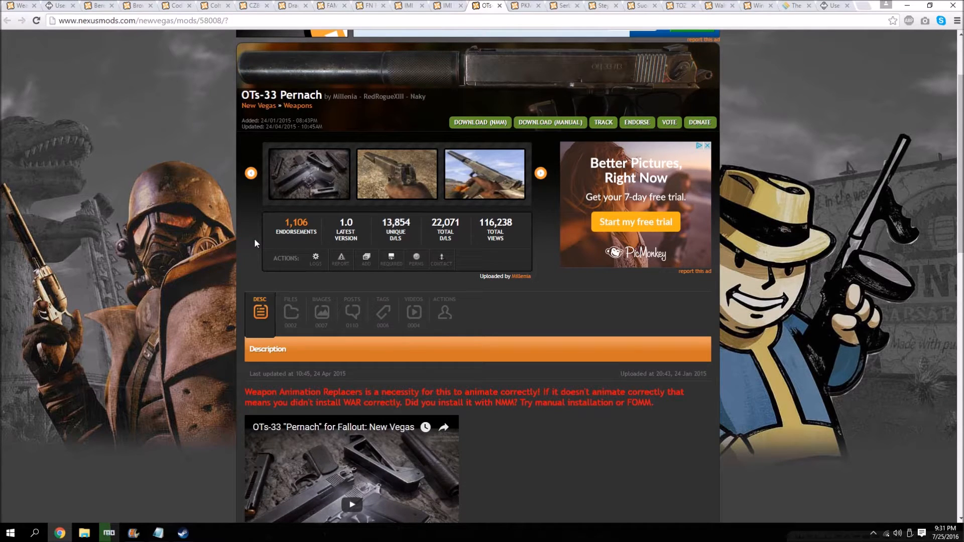
pyautogui.click(291, 313)
pyautogui.scroll(-3, 241, 279)
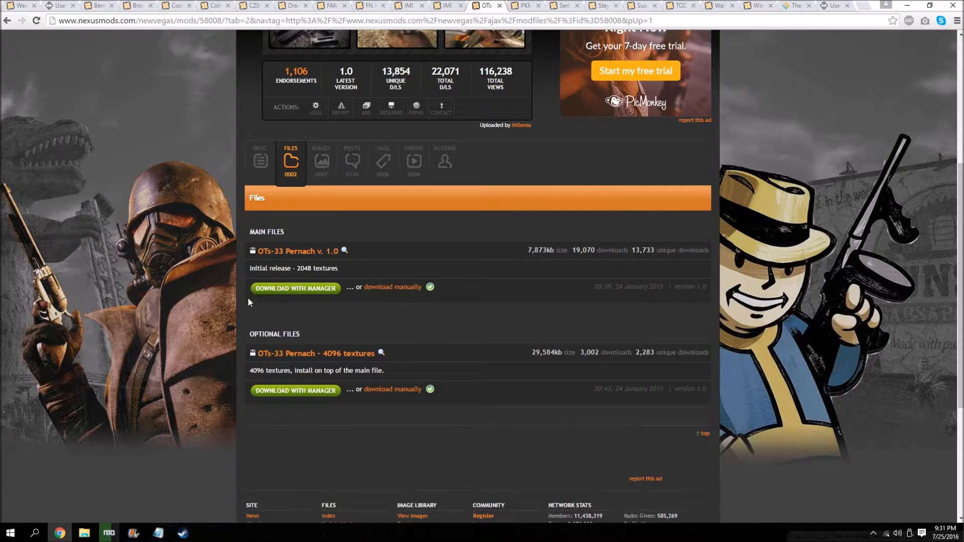
pyautogui.click(266, 290)
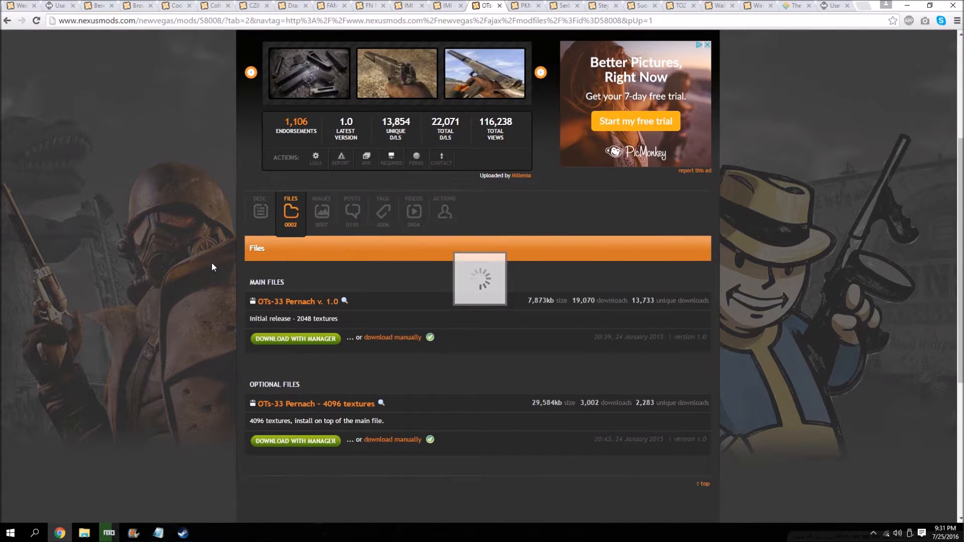
pyautogui.scroll(1, 212, 267)
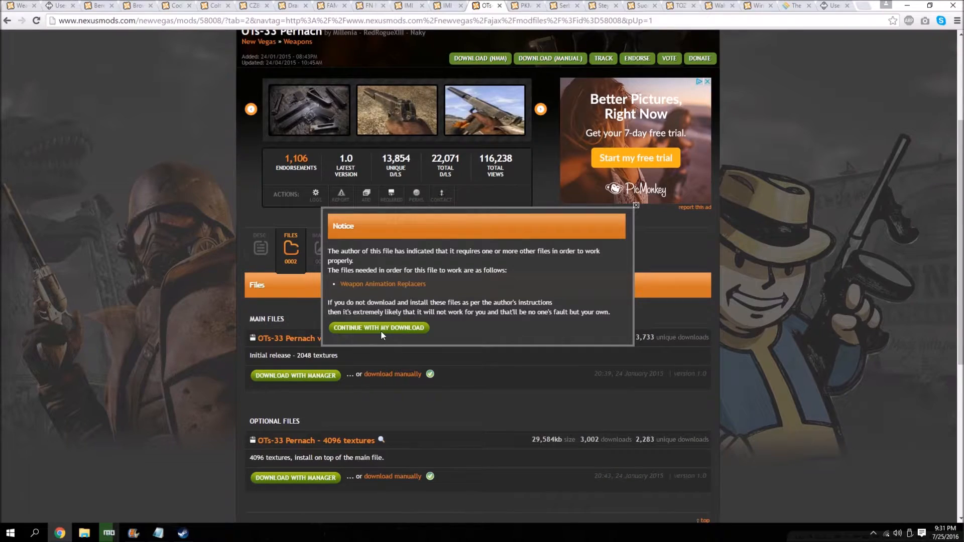
pyautogui.click(380, 328)
# Download PKM 1.0 with the manager from the PKM page.
pyautogui.click(522, 6)
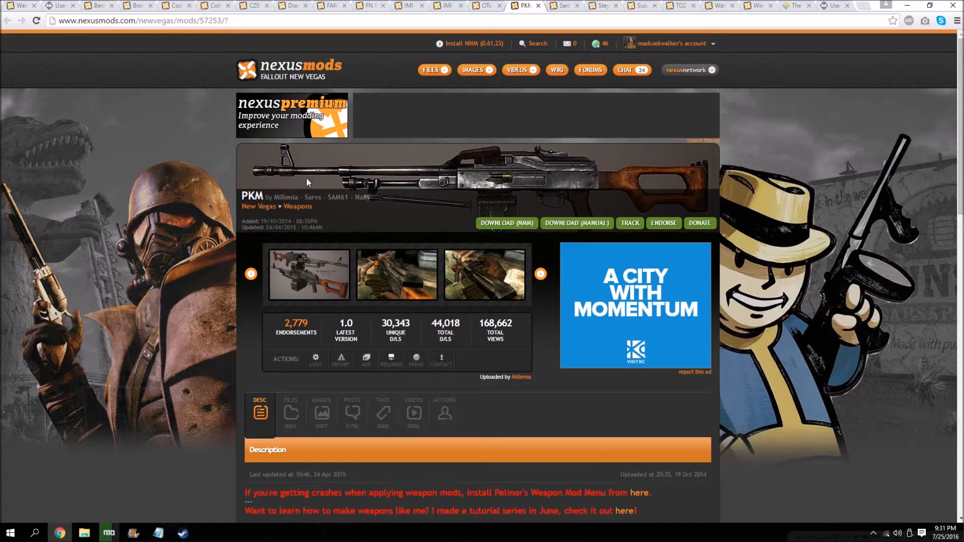
pyautogui.click(288, 406)
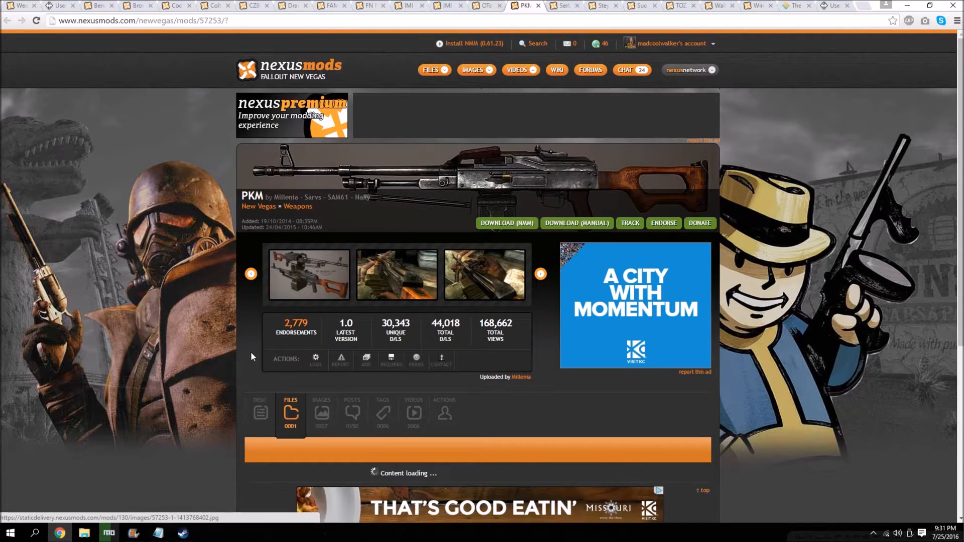
pyautogui.click(302, 440)
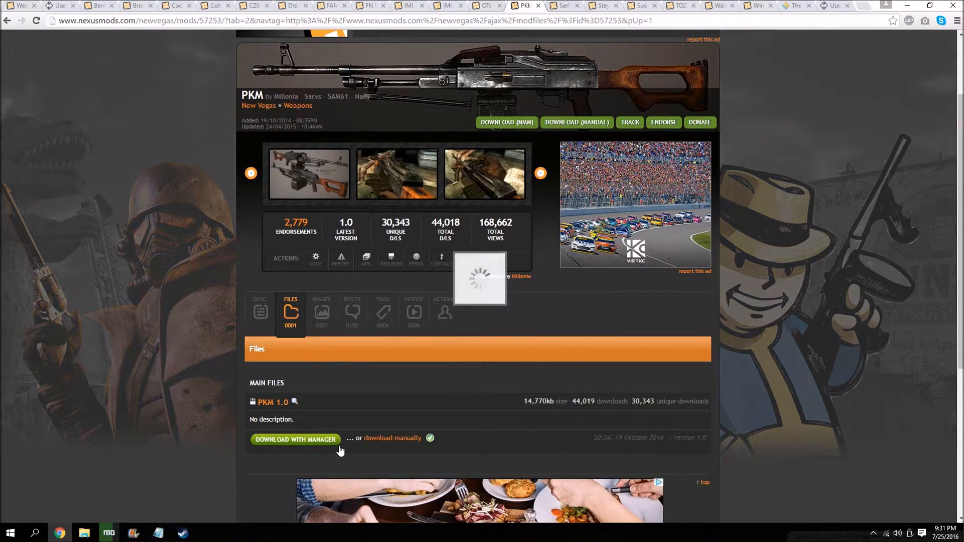
pyautogui.scroll(2, 337, 447)
# Download Serbu Super Shorty 1.0 with the manager from its mod page, accepting the requirements notice.
pyautogui.click(561, 5)
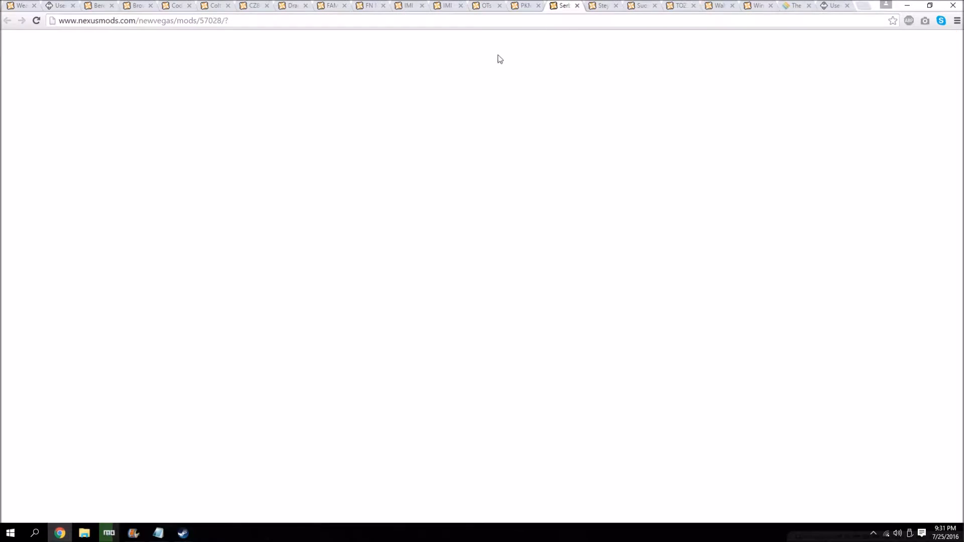
pyautogui.scroll(-1, 311, 326)
pyautogui.click(301, 361)
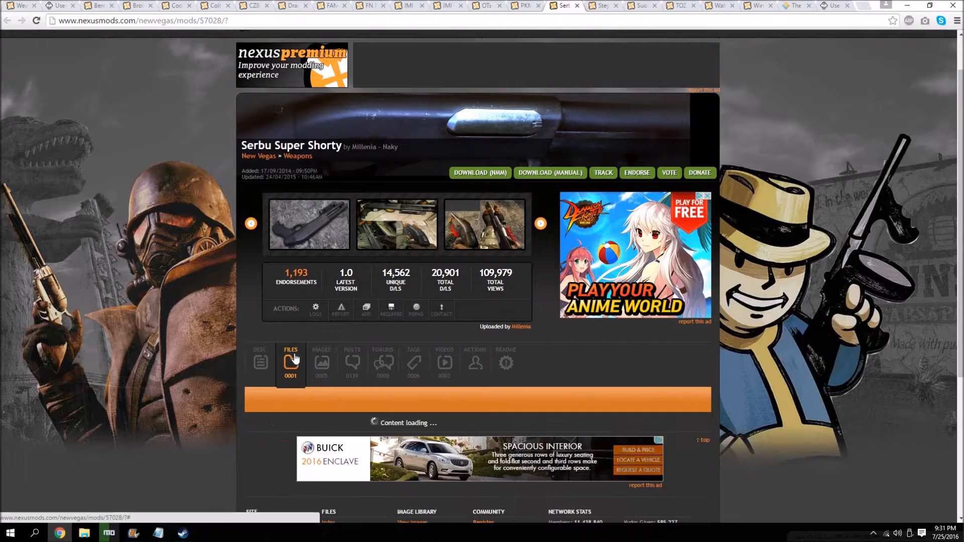
pyautogui.click(307, 339)
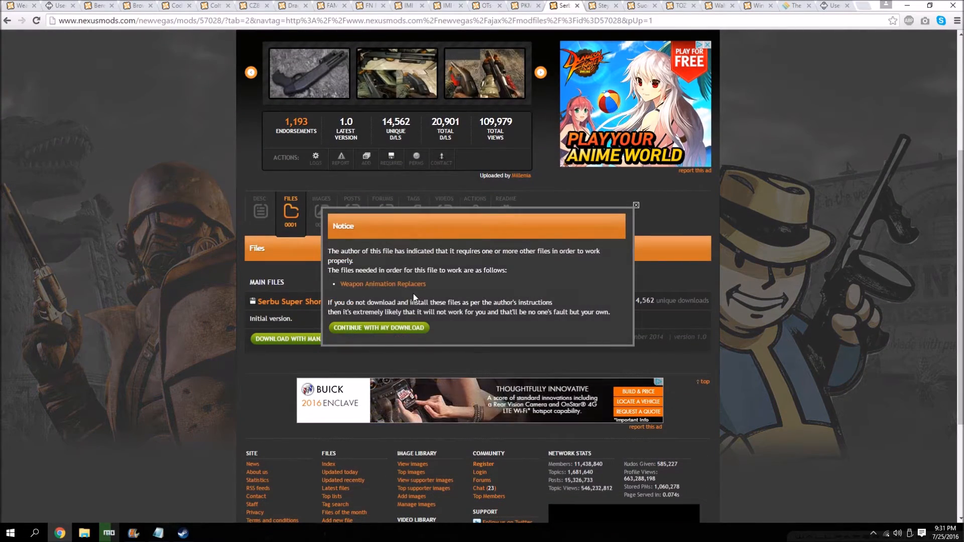
pyautogui.click(399, 328)
# Download Steyr_Scout_v1-0 with the manager from the Steyr Scout page and check the download progress in Mod Organizer.
pyautogui.hotkey('ctrl', 'Tab')
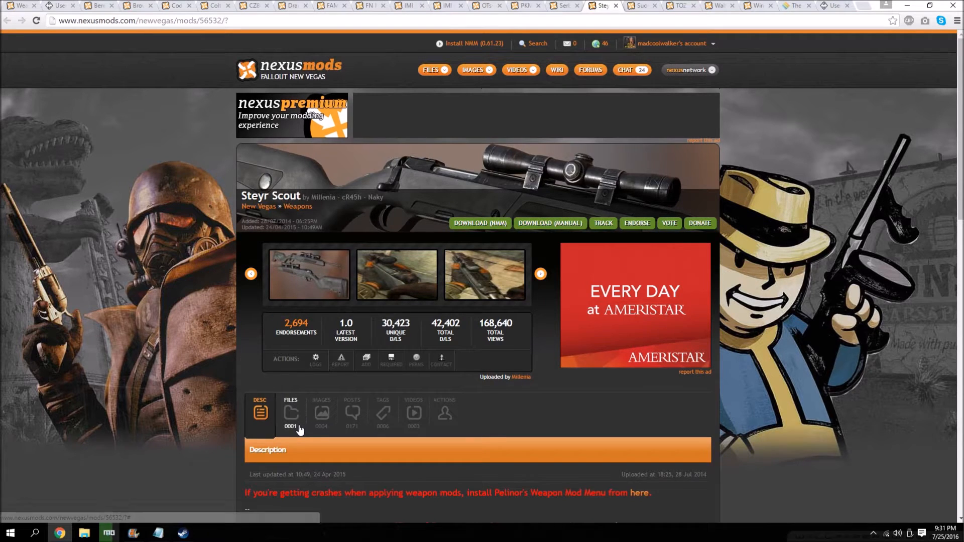
pyautogui.click(291, 412)
pyautogui.scroll(-3, 301, 416)
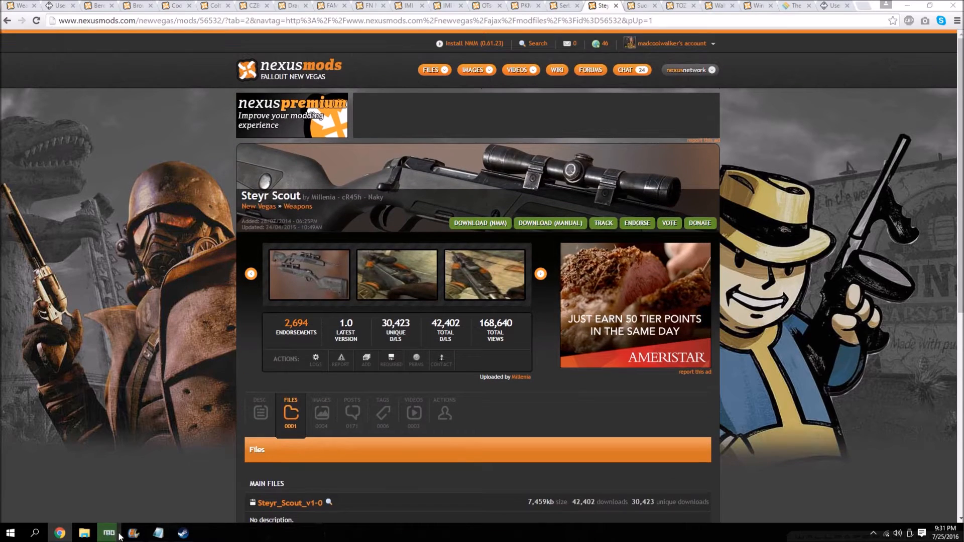
pyautogui.click(117, 535)
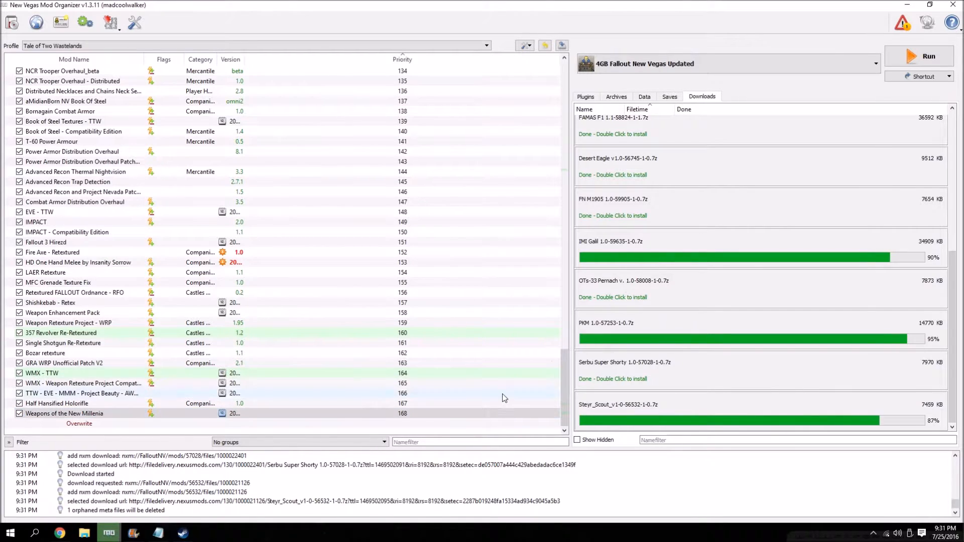
pyautogui.click(60, 533)
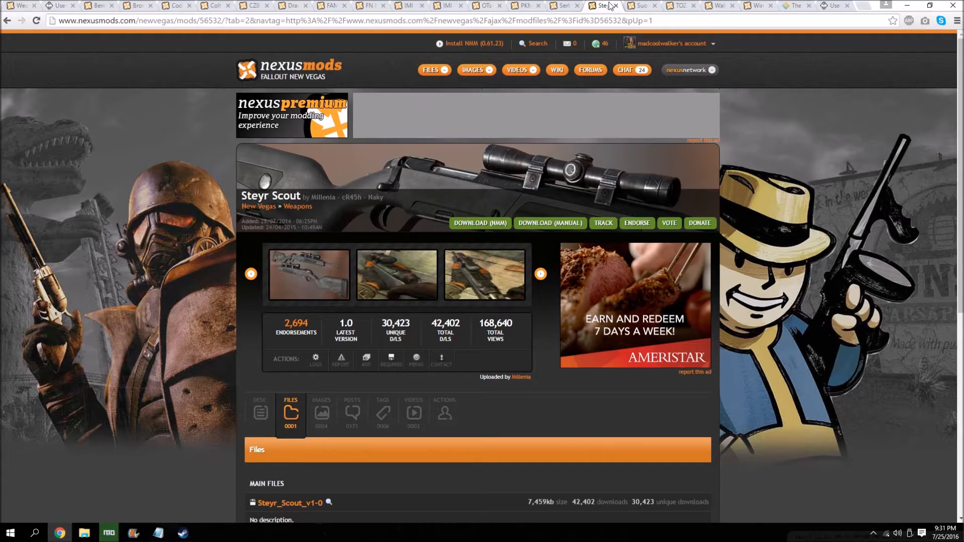
# Download the main file Suomi M-31 v 1.1 with the manager from the Suomi M-31 page.
pyautogui.click(636, 6)
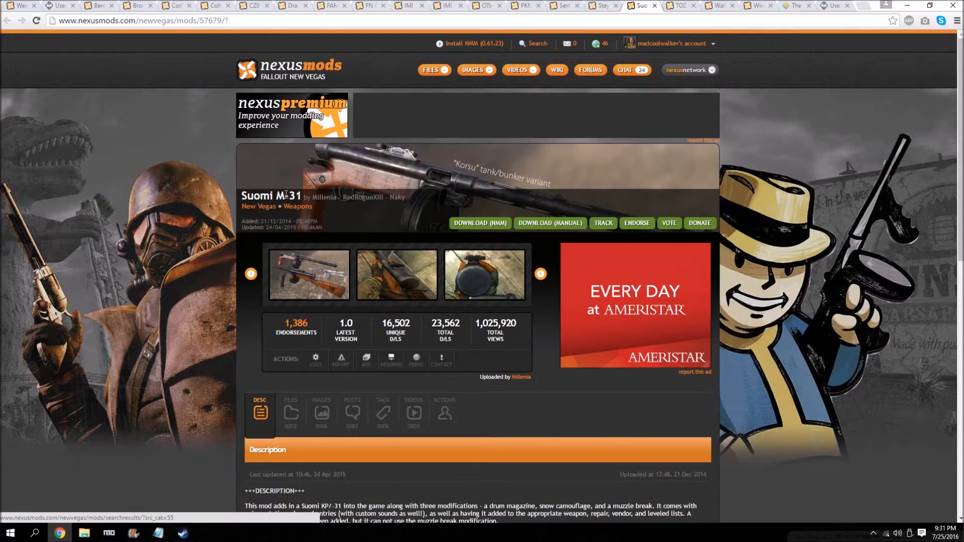
pyautogui.click(291, 412)
pyautogui.scroll(-3, 290, 402)
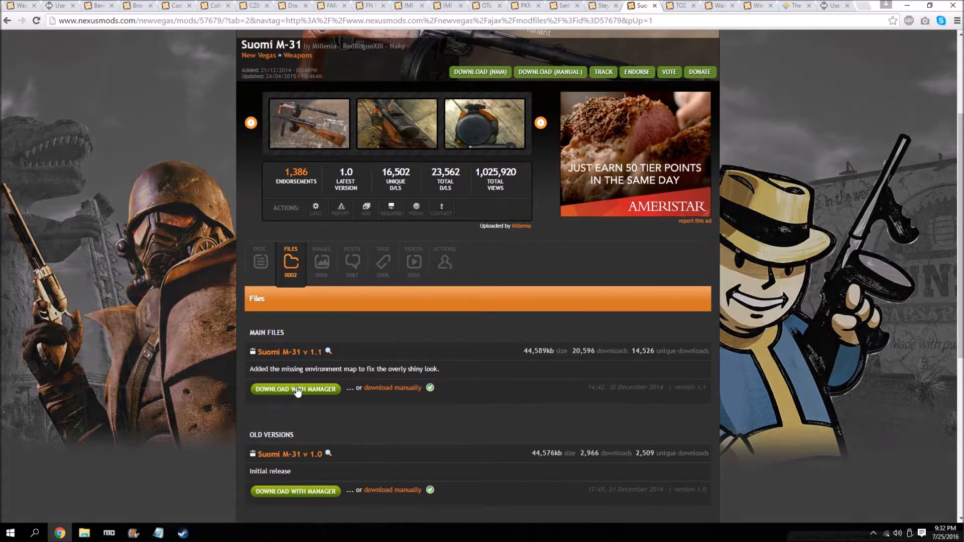
pyautogui.click(297, 389)
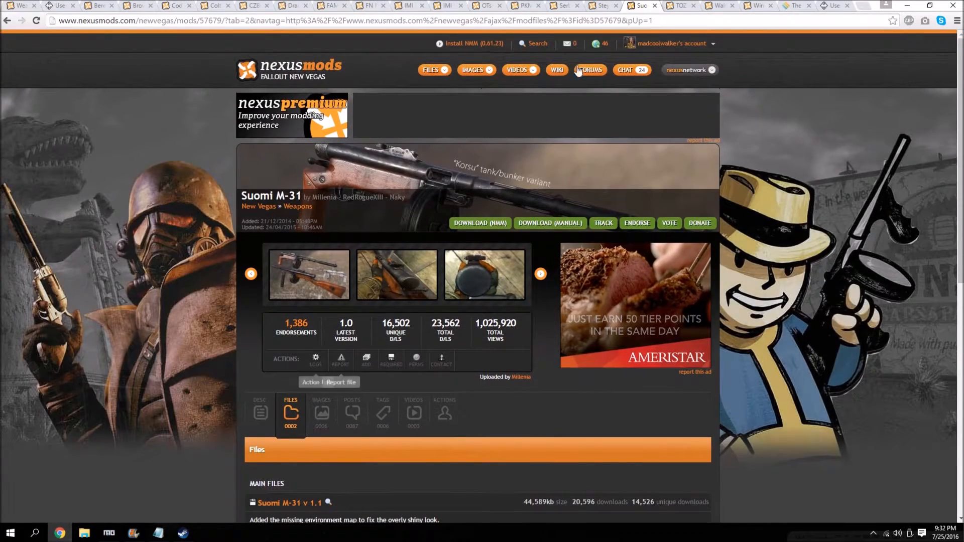
# Download TOZ-66_v_1-0 with the manager from the TOZ-66 page.
pyautogui.click(676, 6)
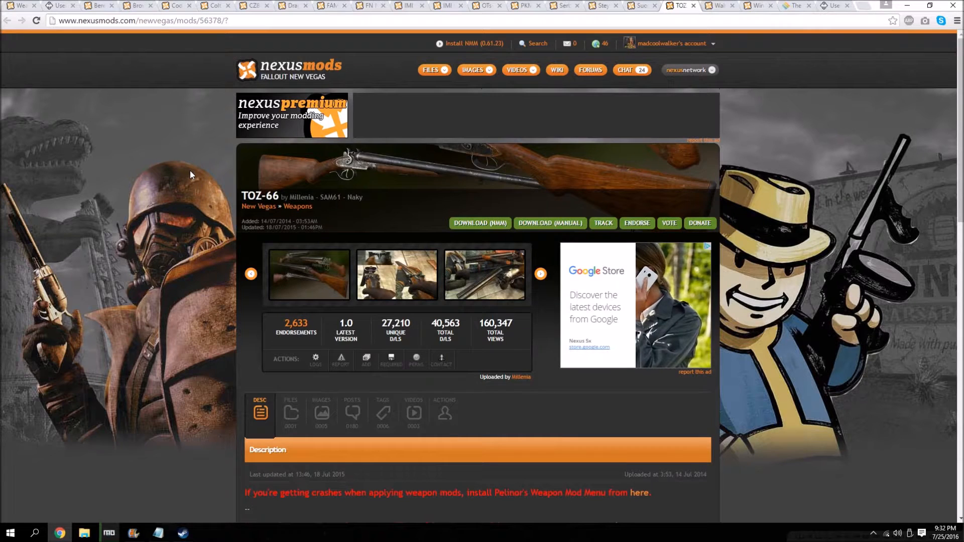
pyautogui.click(281, 426)
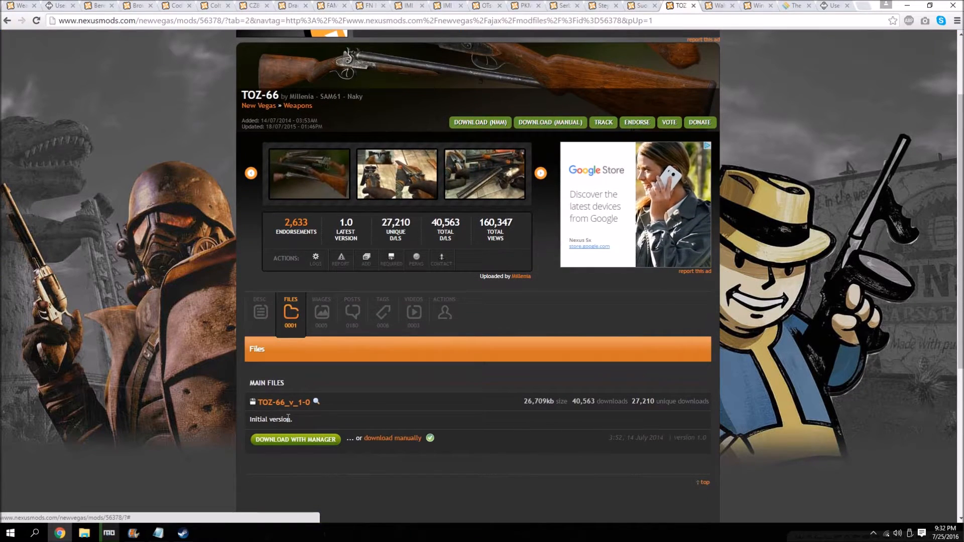
pyautogui.click(296, 439)
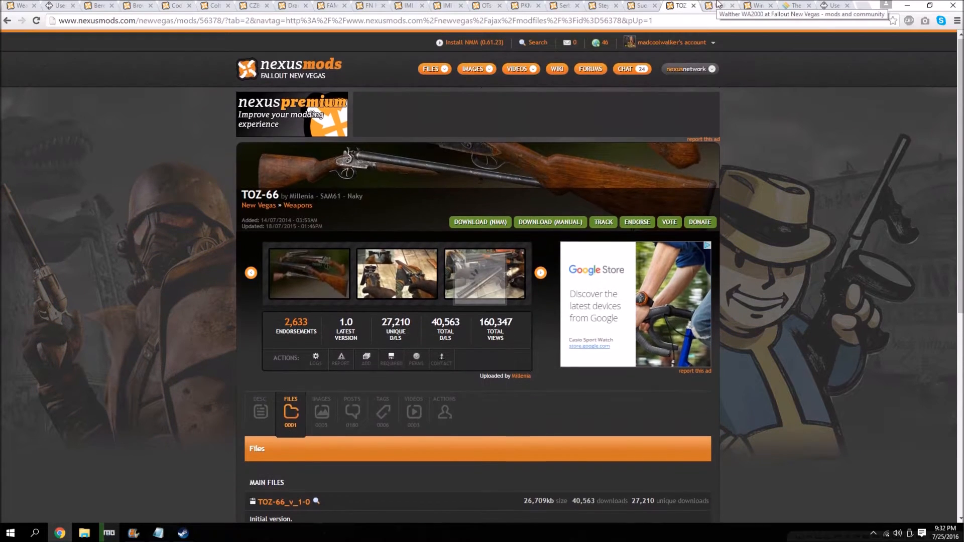
# Download the main file WA2000 v1.0 with the manager from the Walther WA2000 page.
pyautogui.click(718, 6)
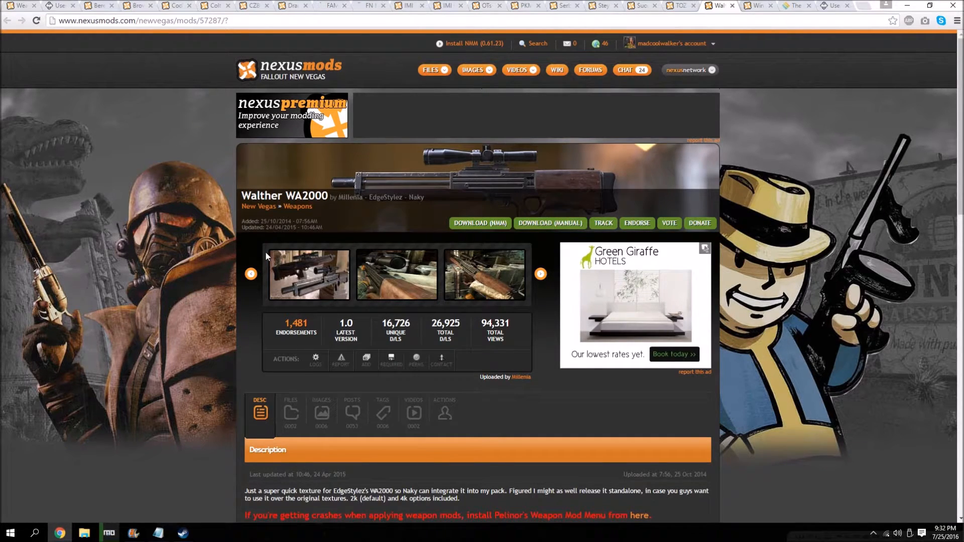
pyautogui.scroll(-2, 273, 311)
pyautogui.click(291, 304)
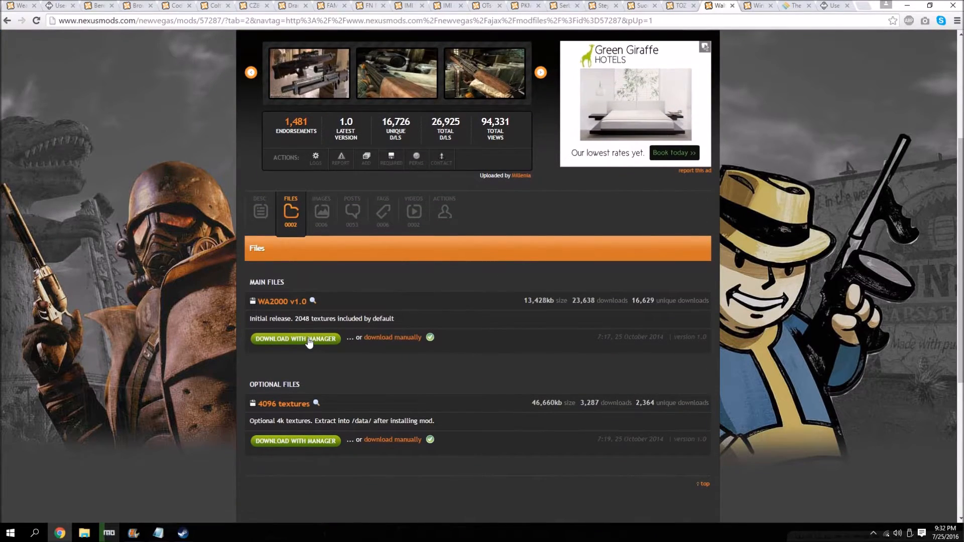
pyautogui.click(309, 341)
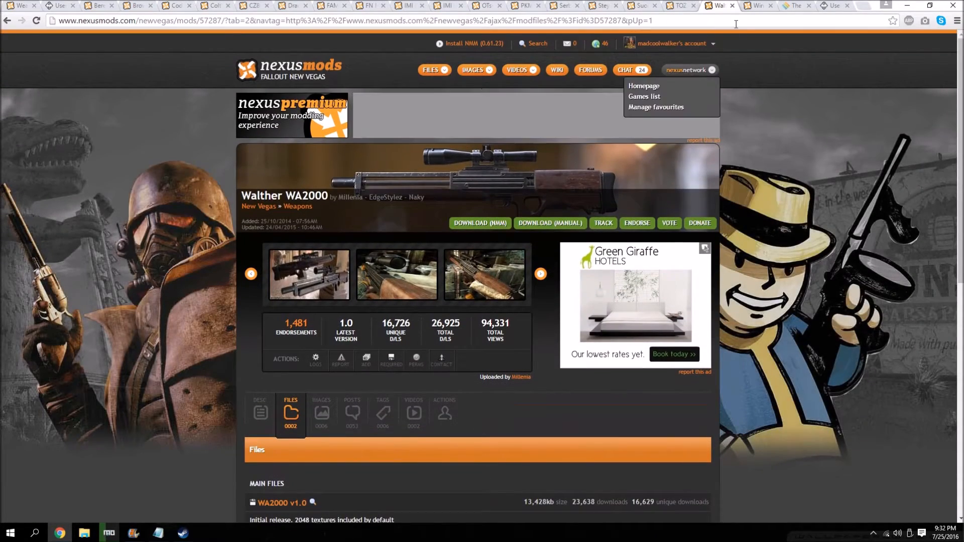
# Download M1897_TrenchGun_v_1-1 with the manager from the Winchester M1897 - Trench Gun page and put the browser away.
pyautogui.hotkey('ctrl', 'Tab')
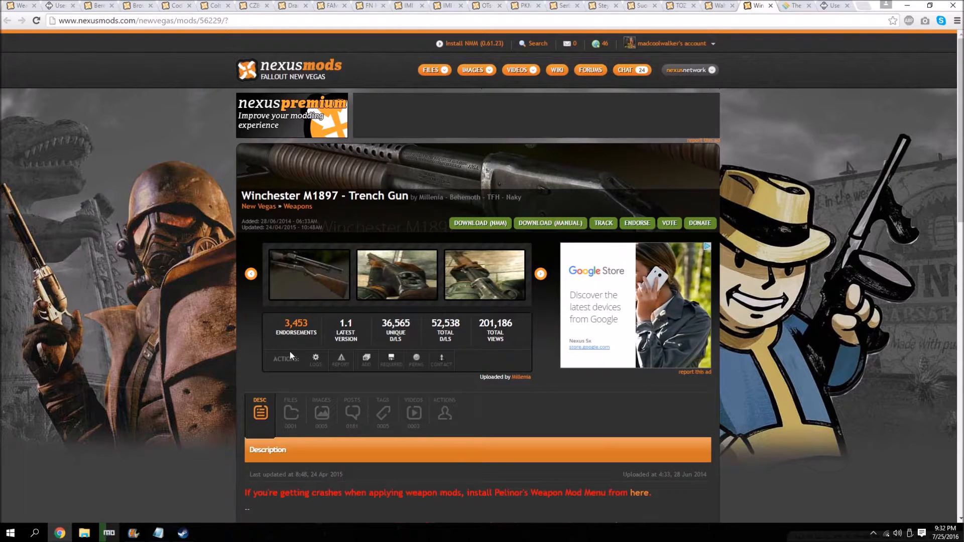
pyautogui.click(291, 412)
pyautogui.doubleClick(296, 347)
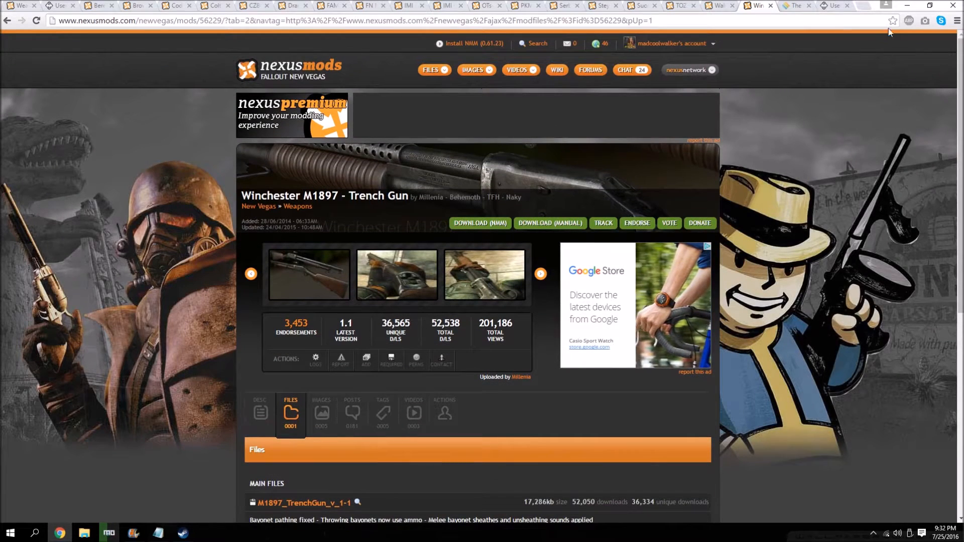
pyautogui.click(907, 5)
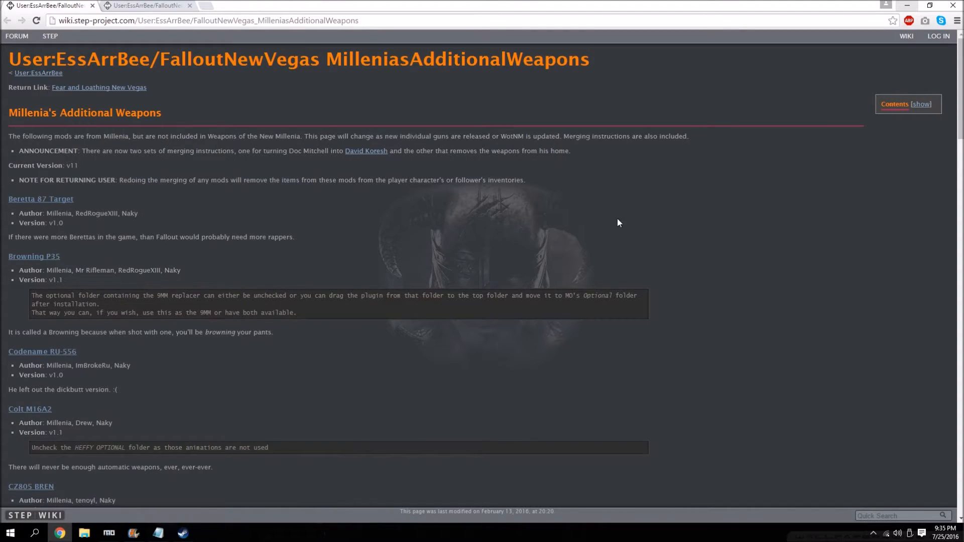
# Compare the Mod Organizer downloads with the Millenia's Additional Weapons wiki page and examine its installation notes for each weapon.
pyautogui.click(107, 536)
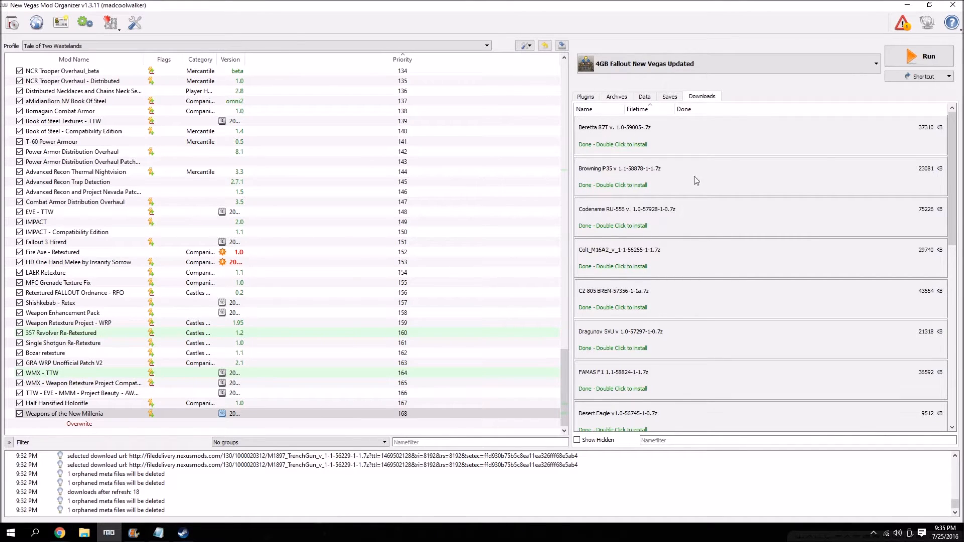
pyautogui.click(59, 533)
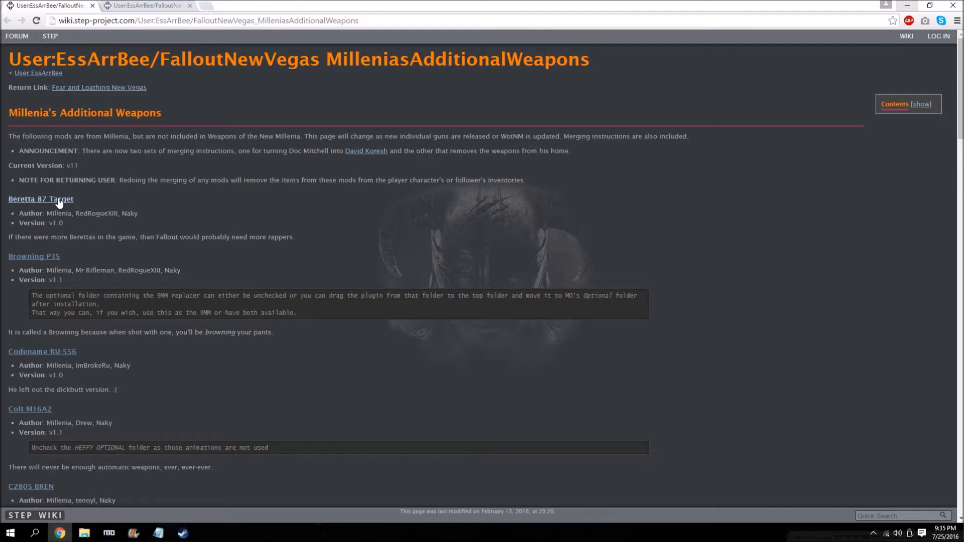
pyautogui.scroll(-3, 41, 435)
pyautogui.scroll(3, 41, 435)
pyautogui.scroll(-1, 71, 146)
pyautogui.rightClick(51, 146)
pyautogui.click(67, 151)
pyautogui.click(135, 7)
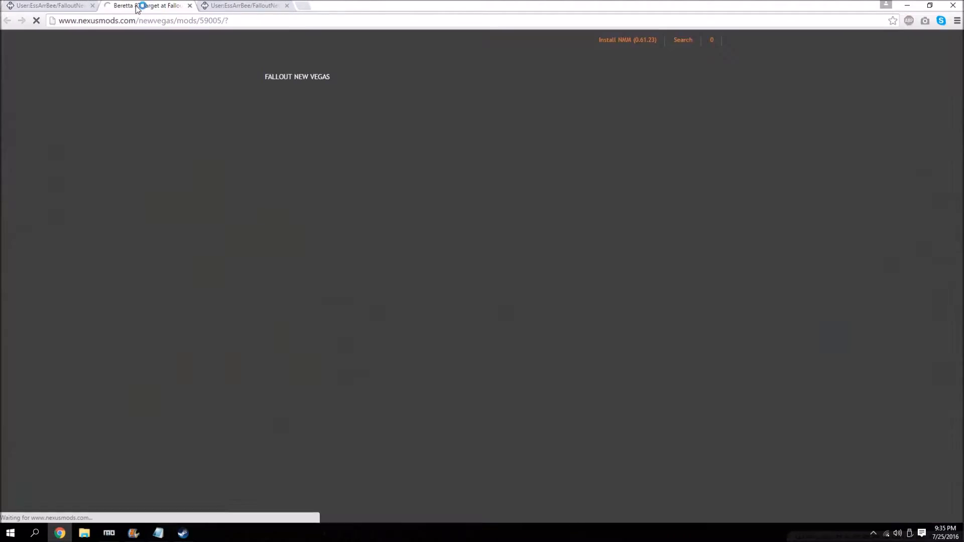
pyautogui.click(190, 6)
pyautogui.scroll(-20, 54, 299)
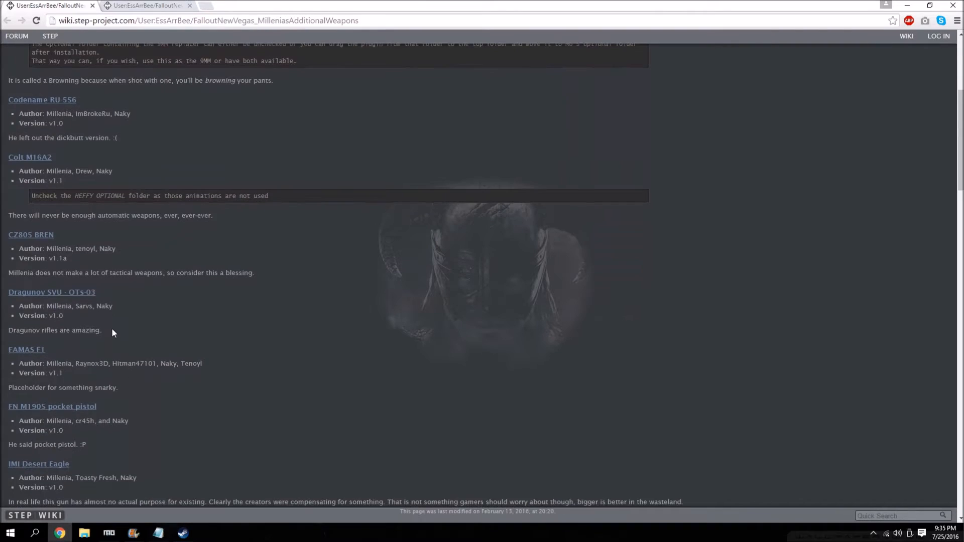
pyautogui.scroll(4, 109, 384)
pyautogui.scroll(20, 107, 378)
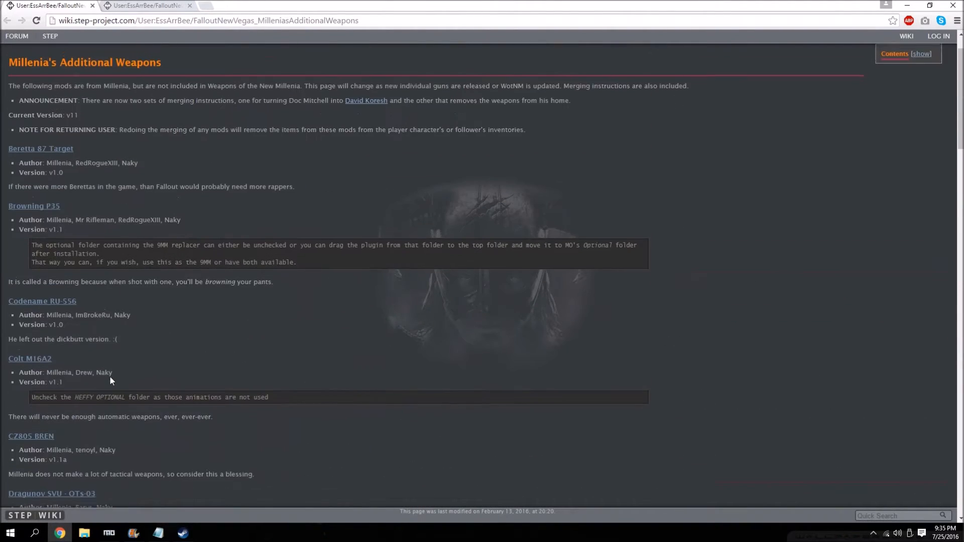
# Install the Beretta 87T v. 1.0 download manually in Mod Organizer as Beretta 87 Target, excluding BT87.Readme.txt.
pyautogui.click(921, 4)
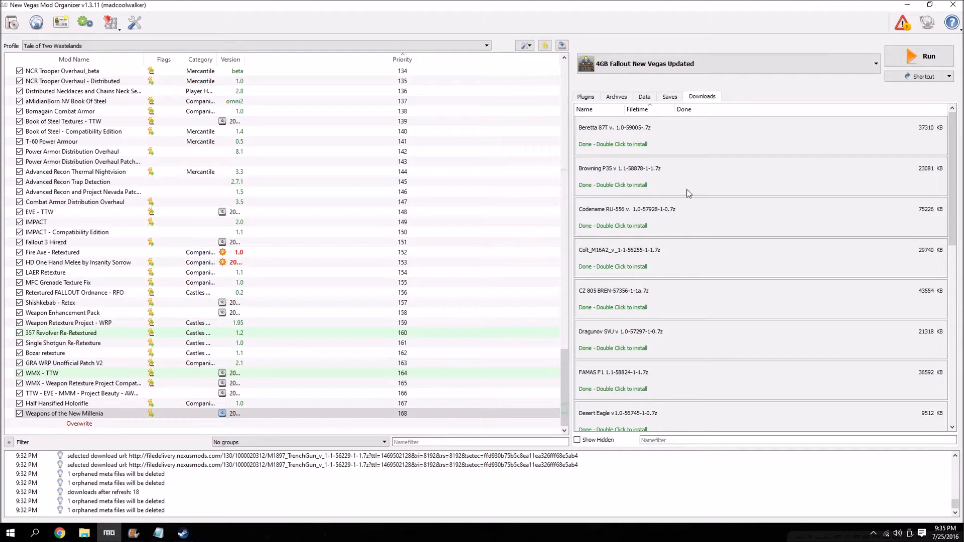
pyautogui.doubleClick(625, 134)
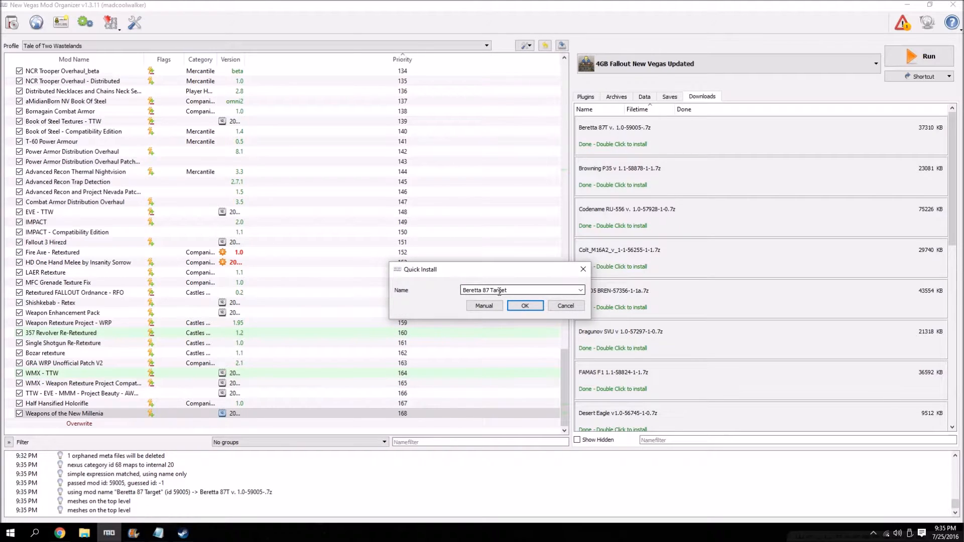
pyautogui.click(486, 306)
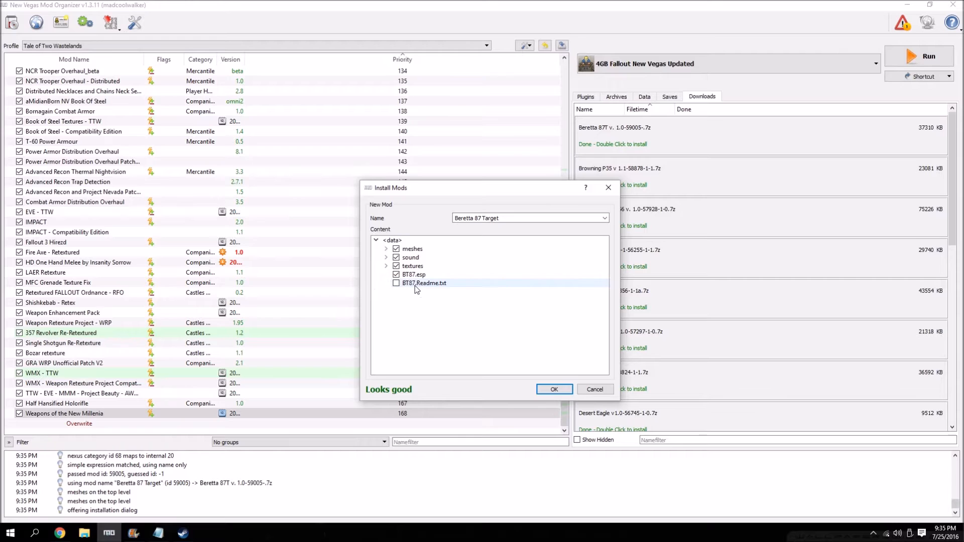
pyautogui.click(553, 390)
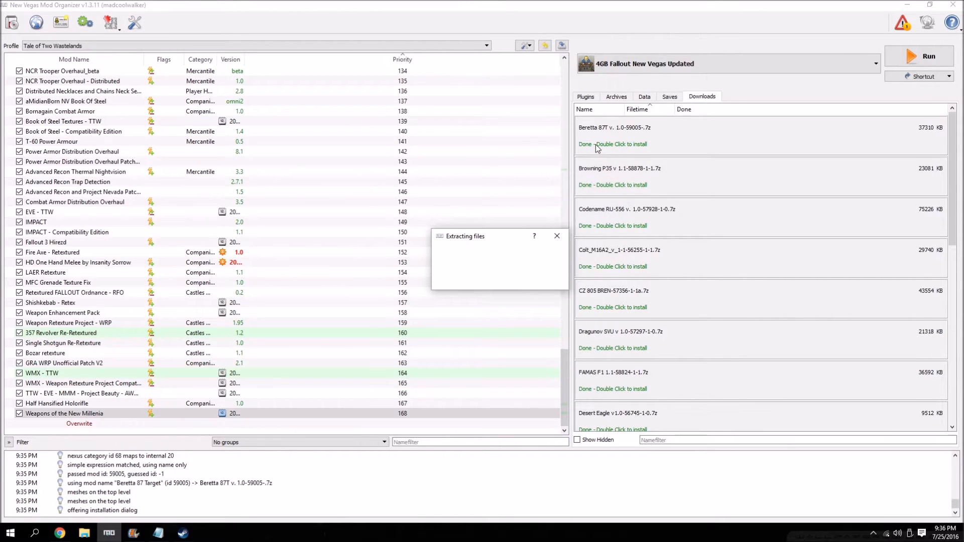
# Install the Browning P35 v 1.1 download manually as Browning P35, excluding _Optional 9mm Pistol Replacer and BHPM1935.Readme.txt.
pyautogui.doubleClick(592, 179)
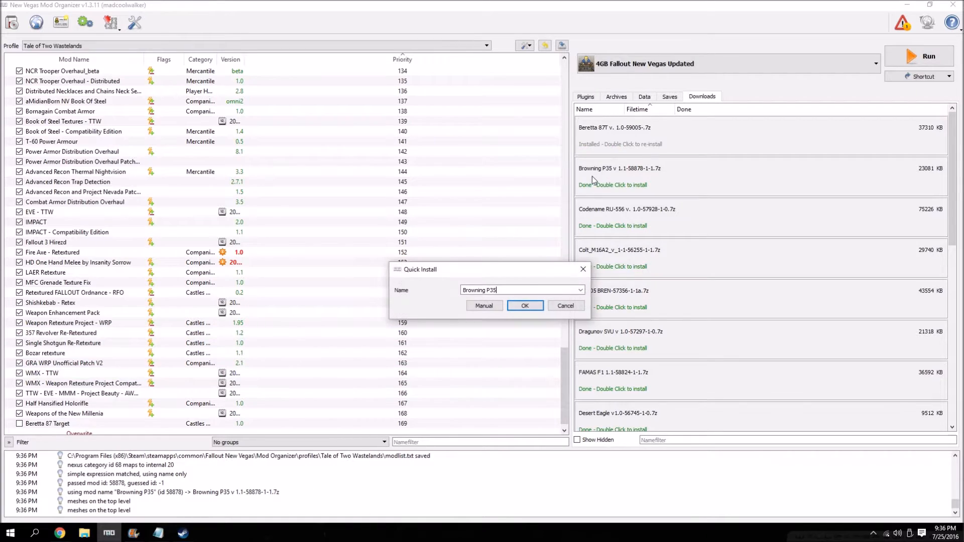
pyautogui.click(483, 314)
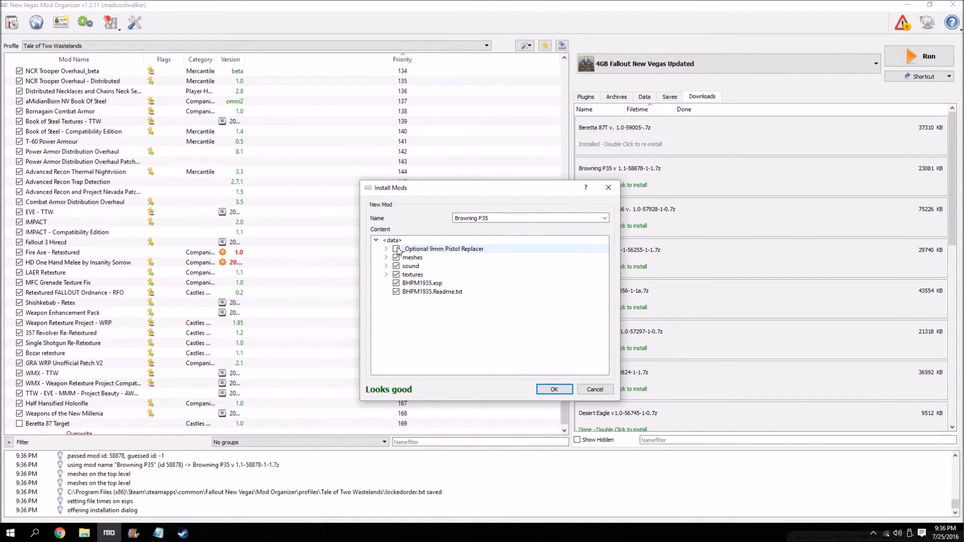
pyautogui.click(556, 390)
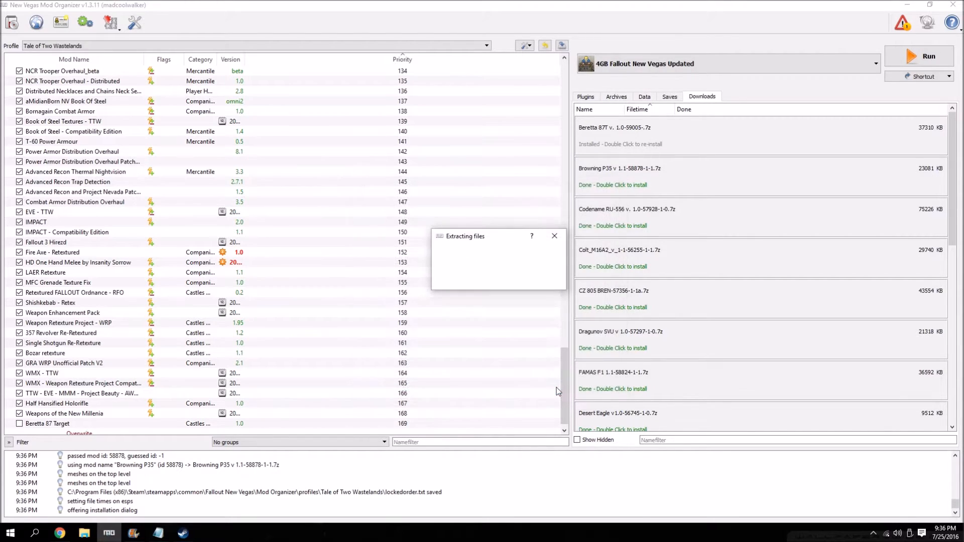
# Install the Codename RU-556 v. 1.0 download manually as Codename RU-556, excluding MSR556.Readme.txt.
pyautogui.doubleClick(614, 211)
pyautogui.click(442, 307)
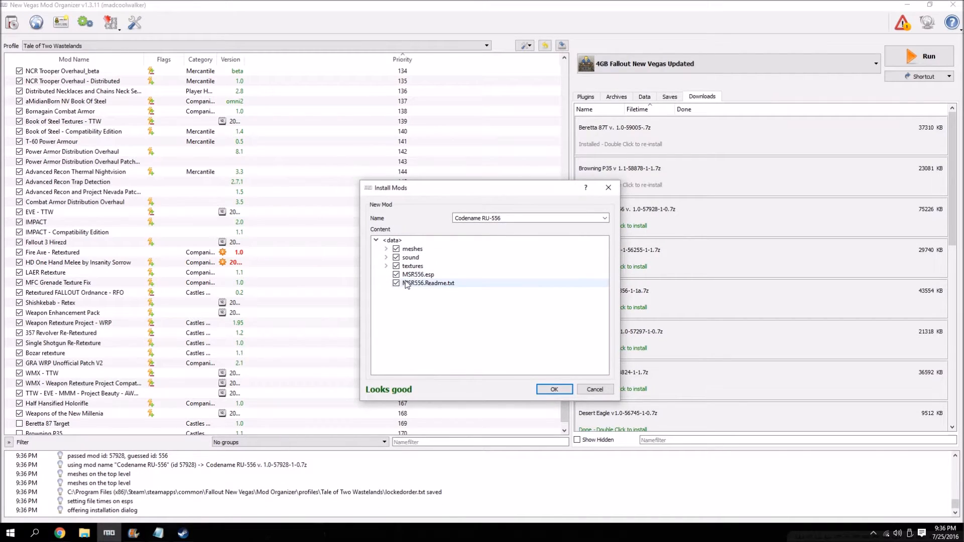
pyautogui.click(396, 283)
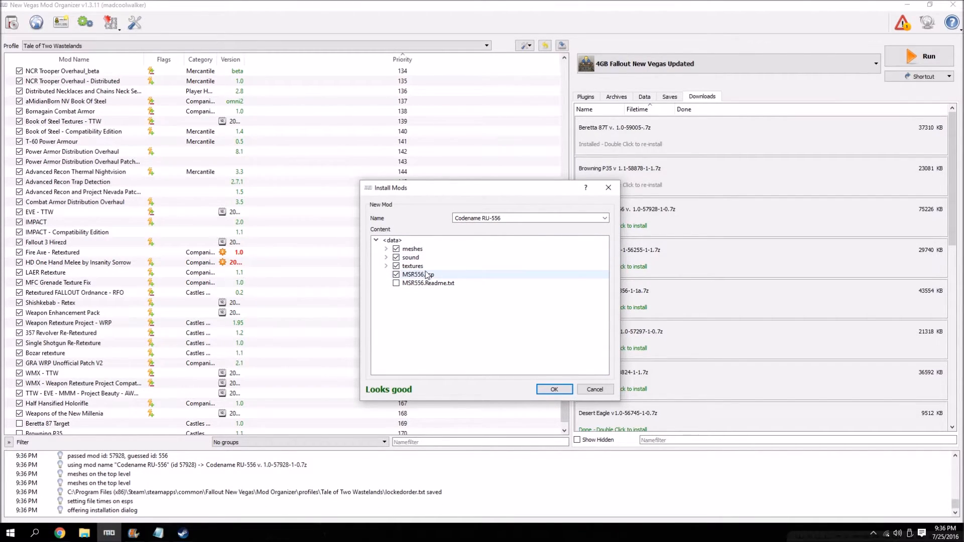
pyautogui.click(554, 390)
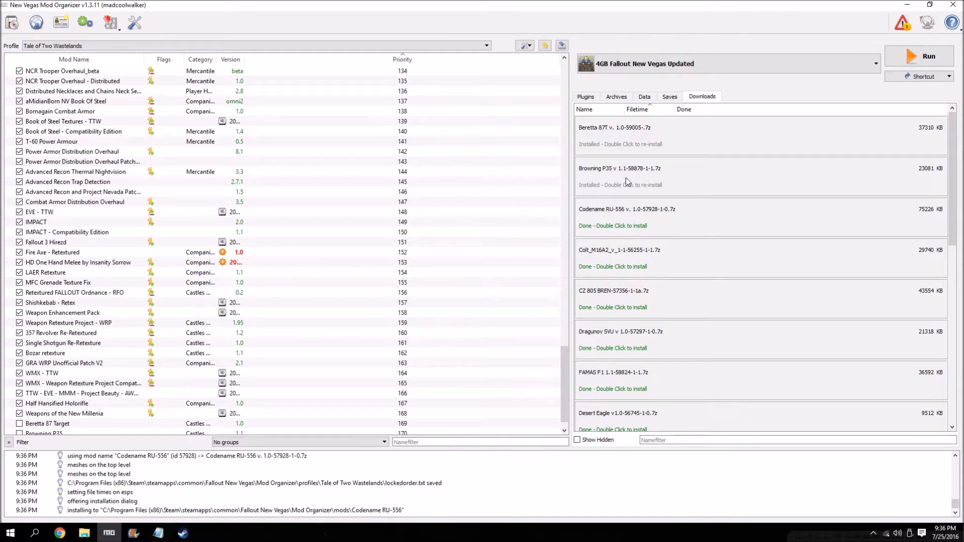
pyautogui.scroll(-3, 627, 182)
pyautogui.scroll(3, 629, 173)
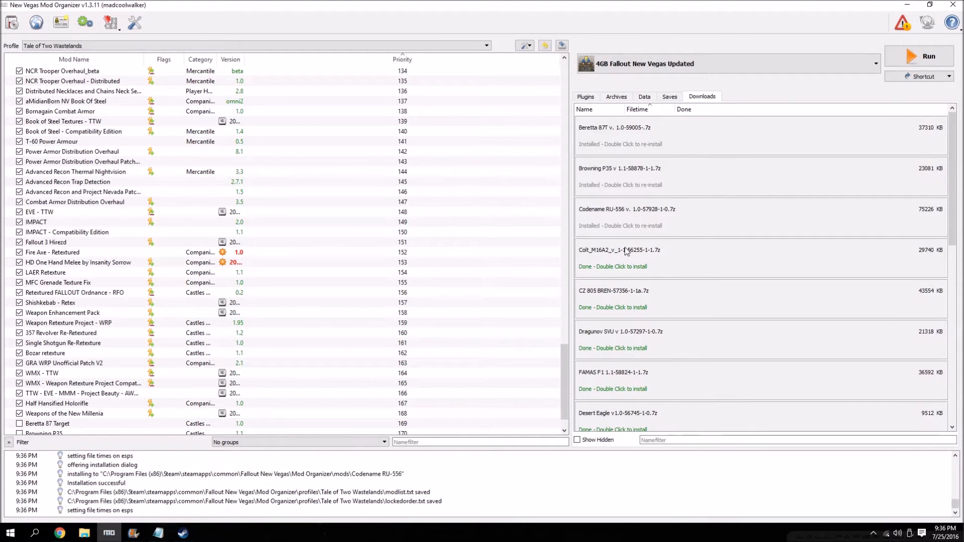
# Install the Colt_M16A2 download manually as Colt M16A2, excluding HEFFY OPTIONAL and M16A2.Readme.txt.
pyautogui.doubleClick(627, 251)
pyautogui.click(483, 308)
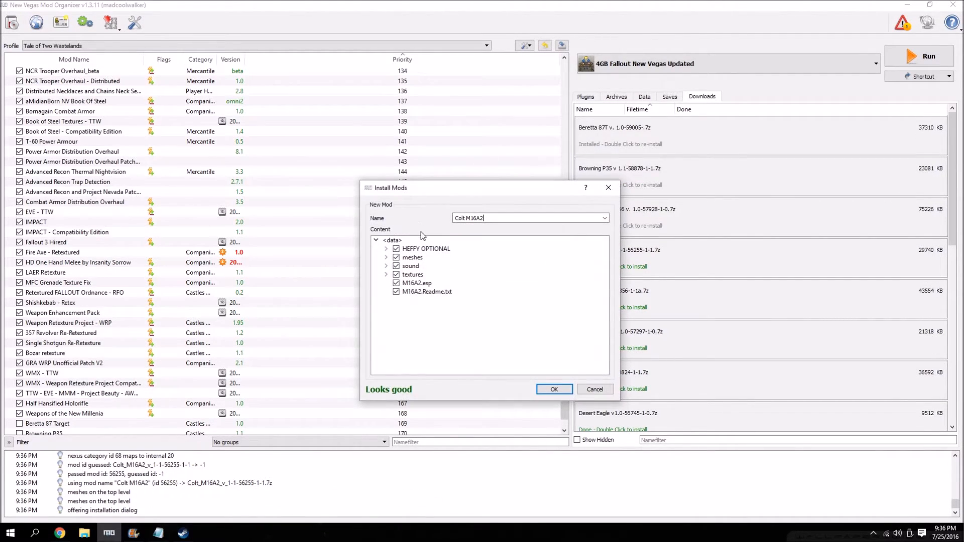
pyautogui.click(396, 248)
pyautogui.click(396, 292)
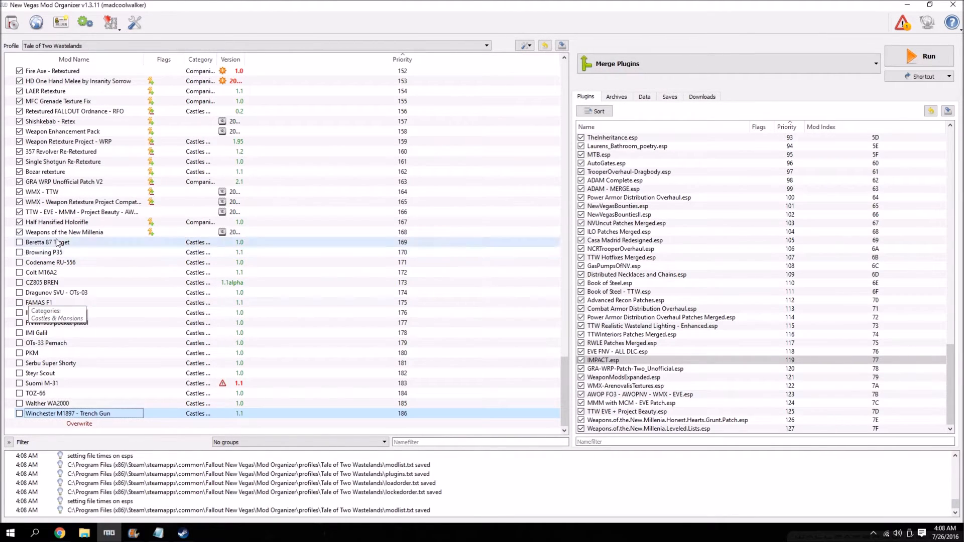
# Enable all the installed weapon mods from Beretta 87 Target through Winchester M1897 - Trench Gun.
pyautogui.click(19, 242)
pyautogui.click(19, 252)
pyautogui.click(20, 262)
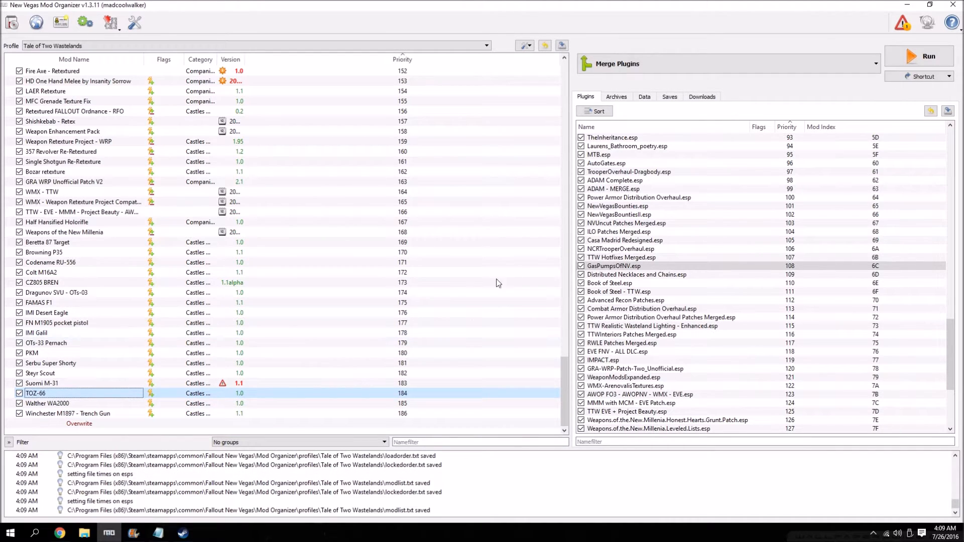
# Launch Merge Plugins from Mod Organizer and open it with FalloutNVProfile.
pyautogui.click(929, 53)
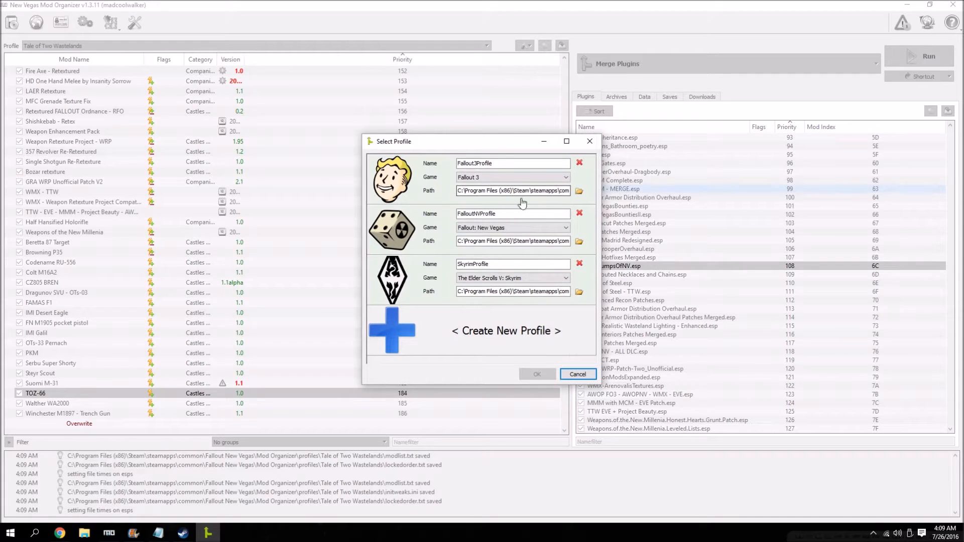
pyautogui.click(430, 246)
pyautogui.click(536, 374)
# Deselect all plugins, then load only FalloutNV.esm and the weapon plugins from BT87.esp through WA2000.esp.
pyautogui.rightClick(488, 179)
pyautogui.click(509, 195)
pyautogui.moveTo(600, 139); pyautogui.dragTo(458, 372)
pyautogui.click(364, 252)
pyautogui.click(364, 261)
pyautogui.click(366, 280)
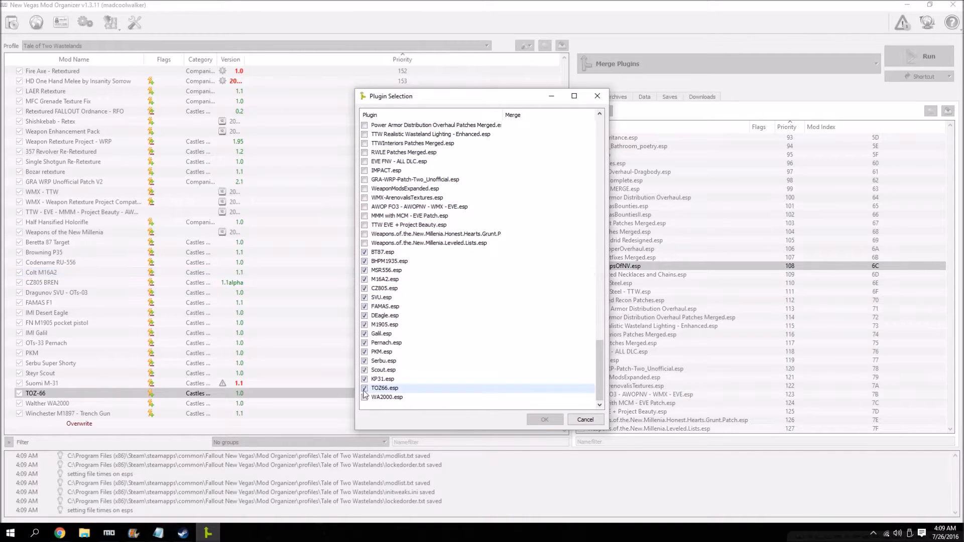
pyautogui.click(364, 397)
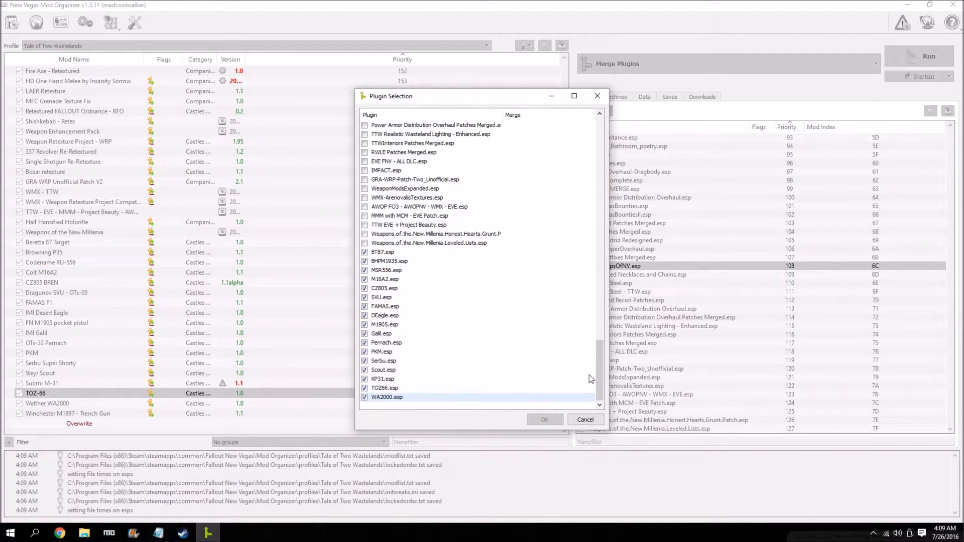
pyautogui.moveTo(598, 366); pyautogui.dragTo(604, 134)
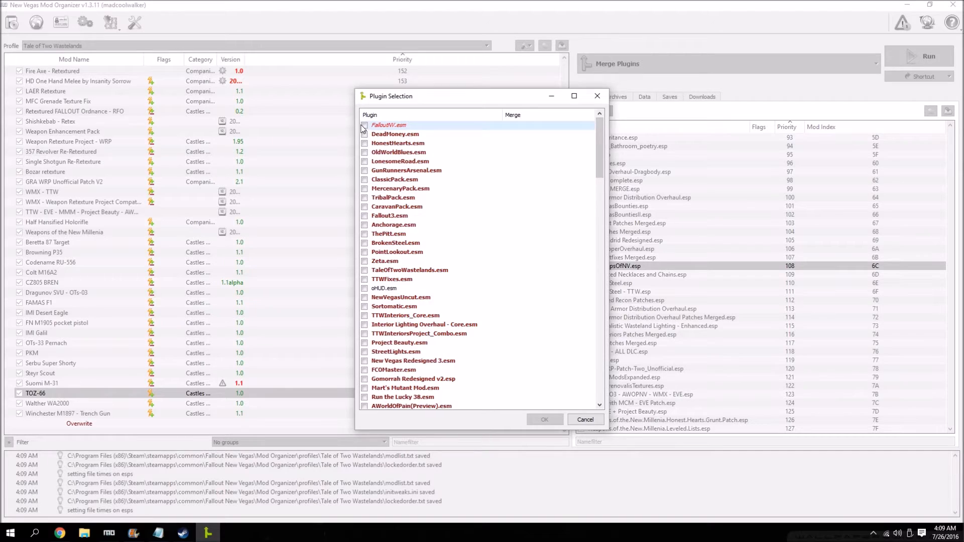
pyautogui.click(538, 419)
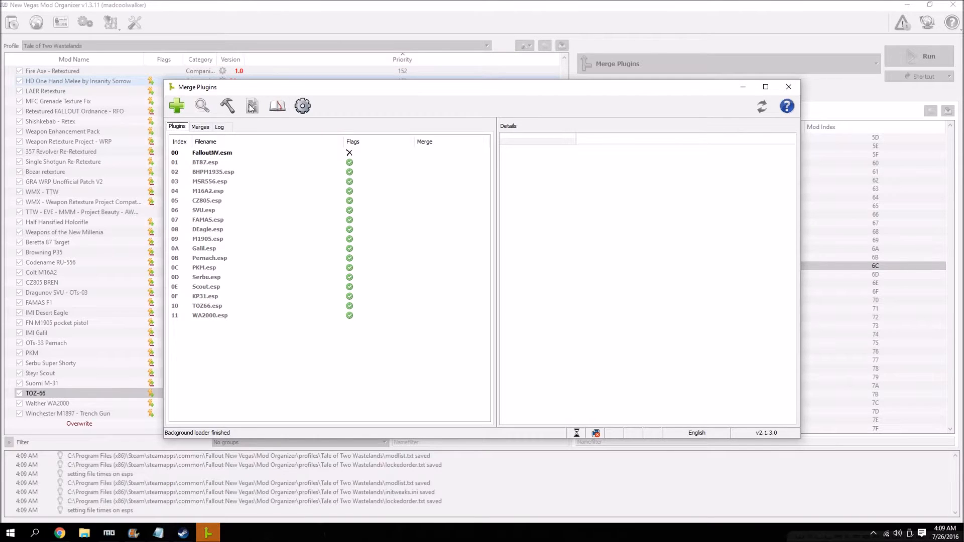
# Enable copying of general assets in the Merge Plugins mod manager integration options.
pyautogui.click(302, 105)
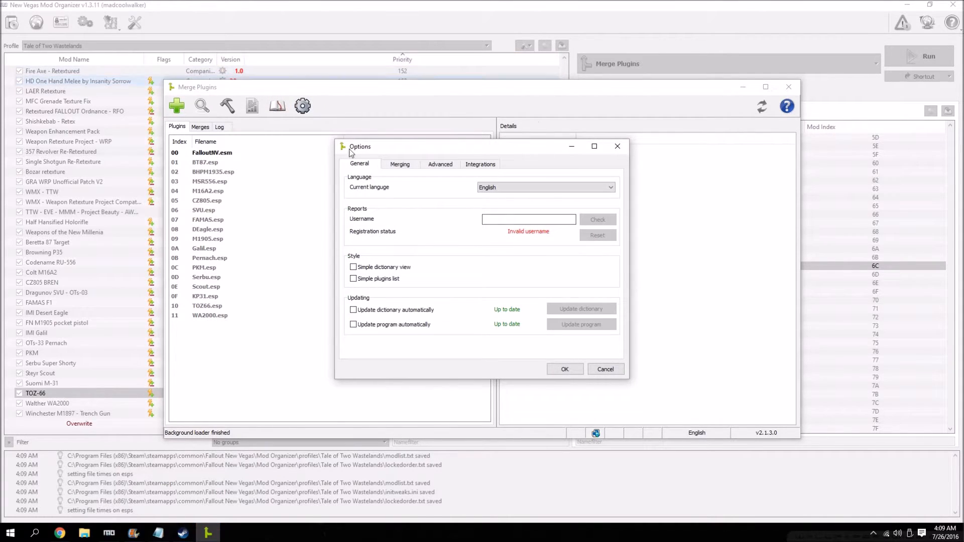
pyautogui.click(492, 164)
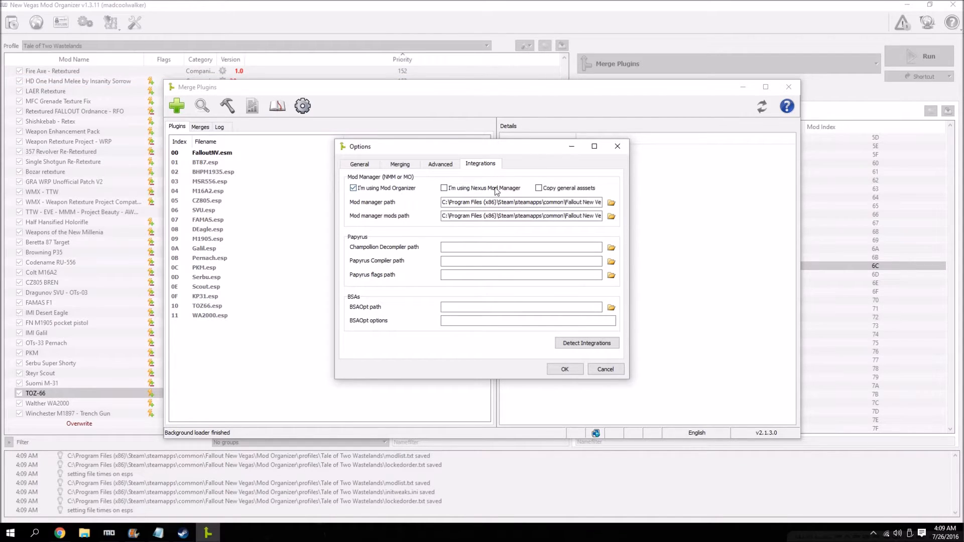
pyautogui.moveTo(542, 191)
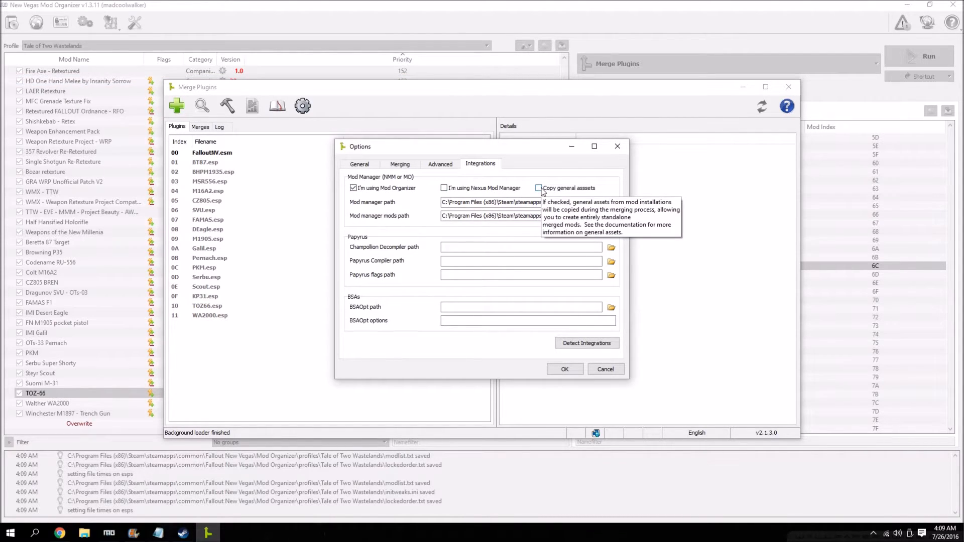
pyautogui.click(539, 188)
pyautogui.click(564, 370)
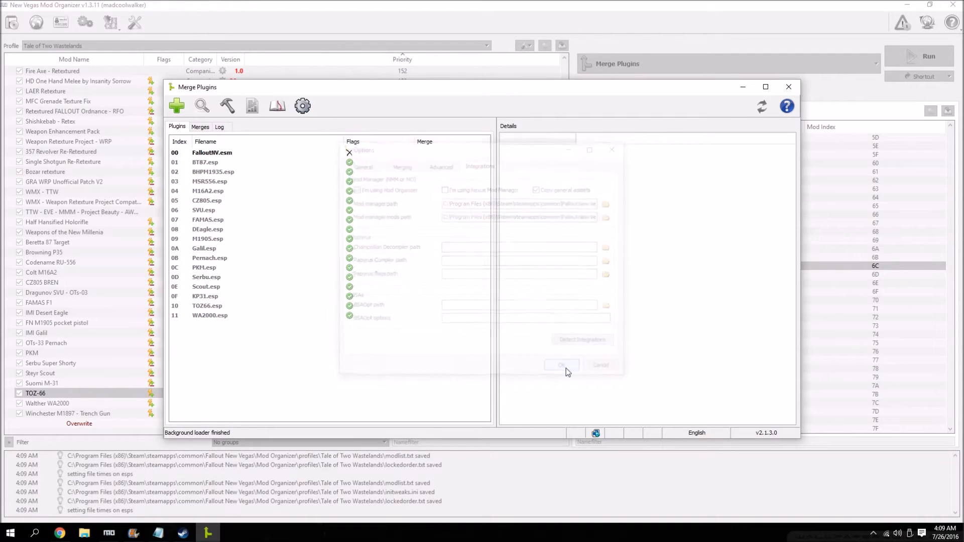
# Add the plugins BT87.esp through WA2000.esp to a new merge named Millenia's Additional Weapons with the filename Millenia's Additional Weapons.esp.
pyautogui.click(210, 163)
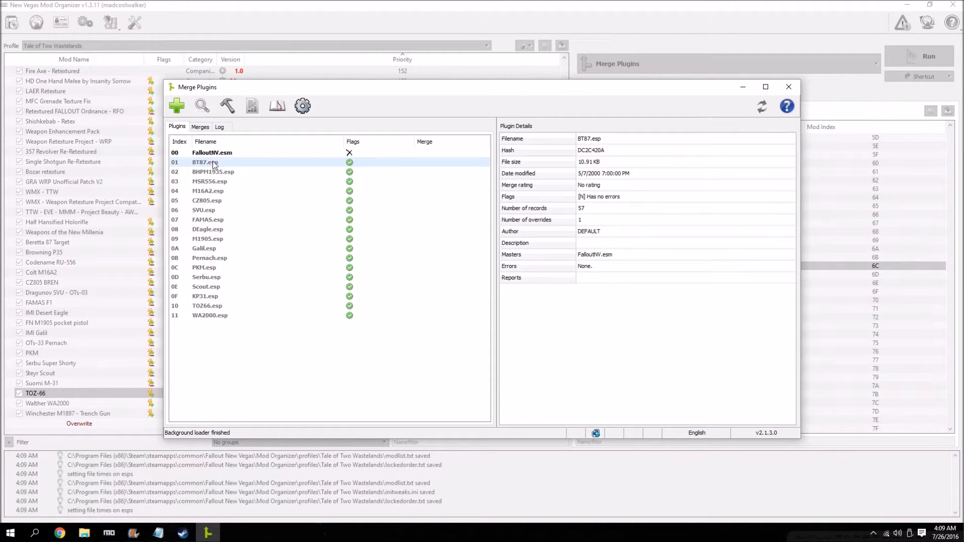
pyautogui.keyDown('shift'); pyautogui.click(219, 316); pyautogui.keyUp('shift')
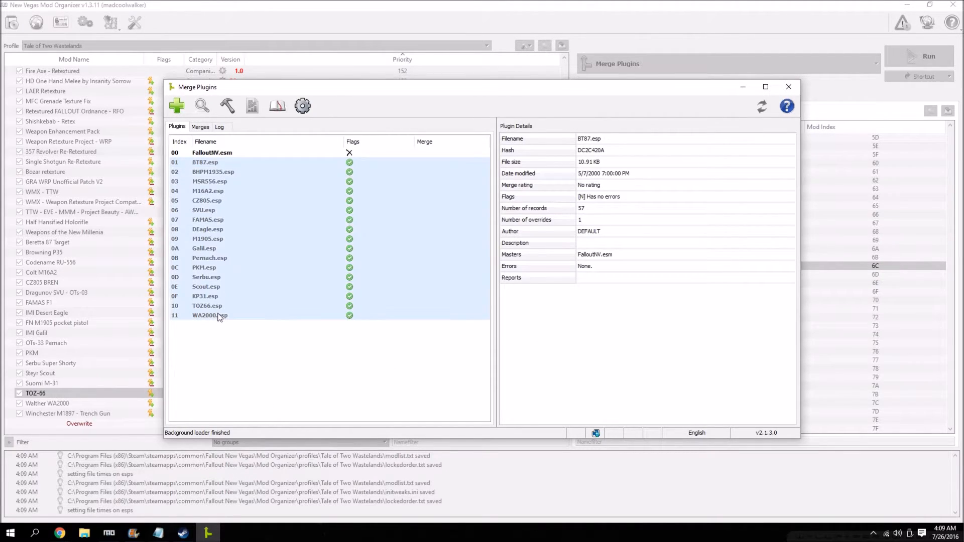
pyautogui.rightClick(240, 206)
pyautogui.moveTo(280, 206)
pyautogui.click(372, 213)
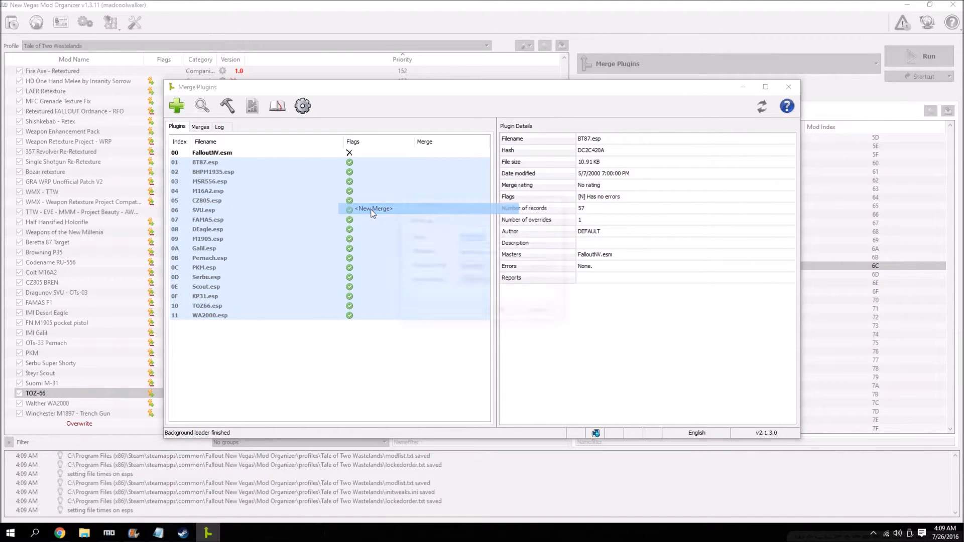
pyautogui.write("Millenia's Additional Weapons")
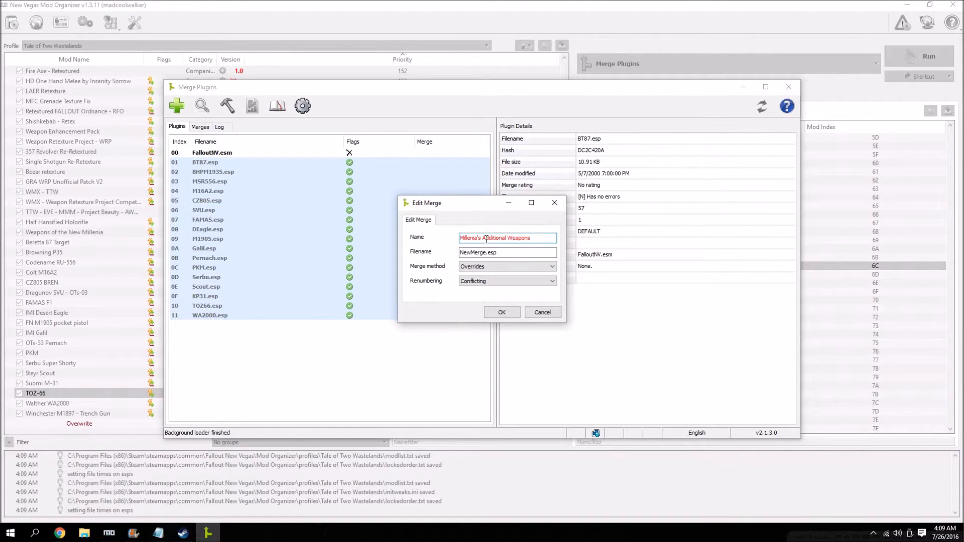
pyautogui.click(536, 239)
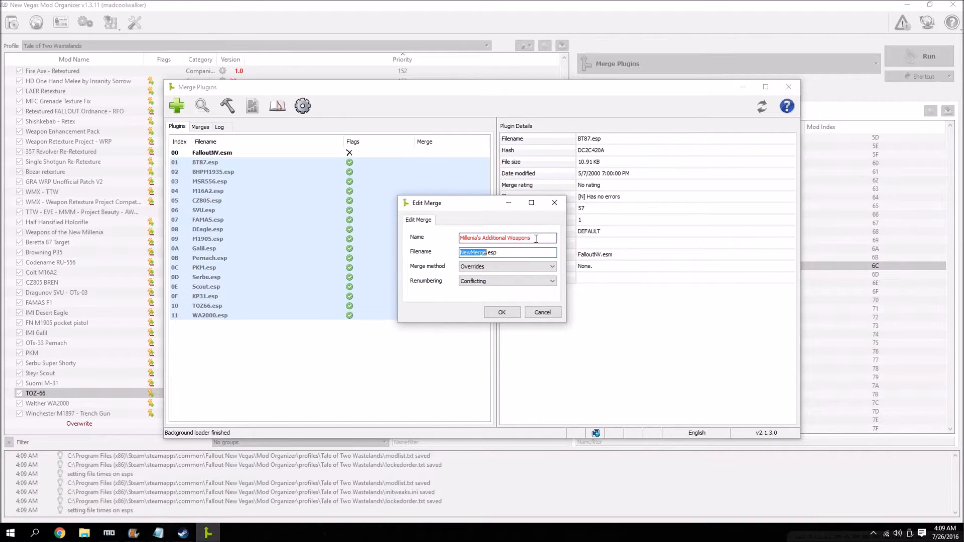
pyautogui.write("Millenia's Additional Weapons")
pyautogui.click(513, 312)
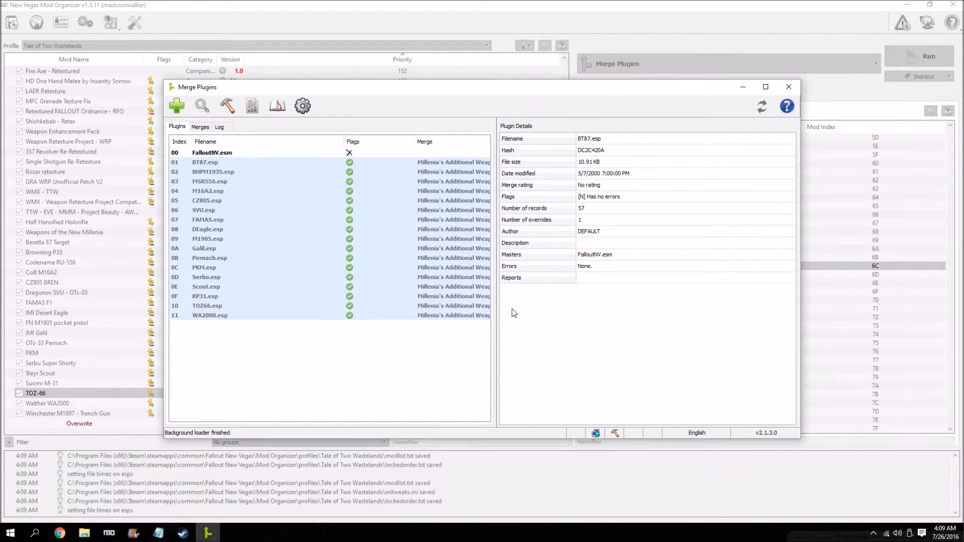
# Build the Millenia's Additional Weapons merge and dismiss its build log.
pyautogui.click(200, 128)
pyautogui.rightClick(240, 251)
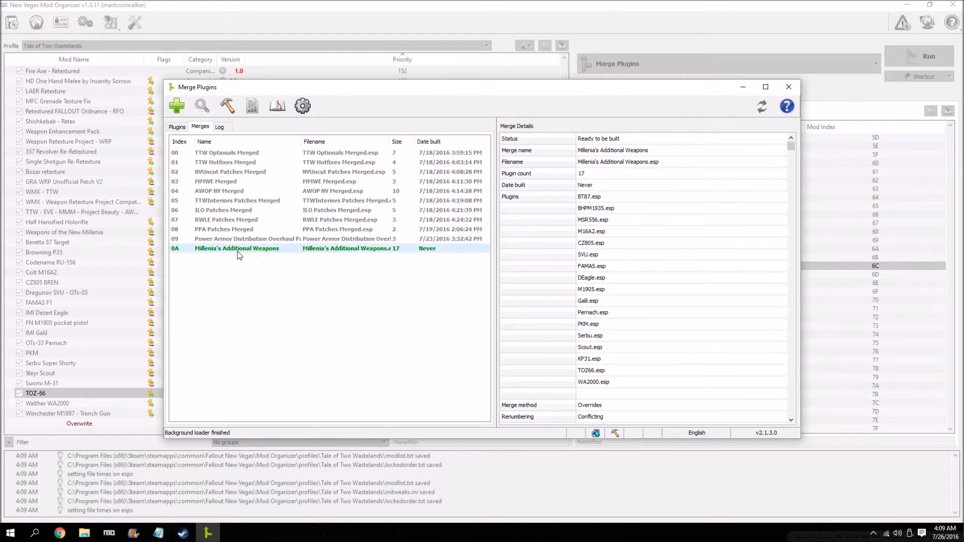
pyautogui.moveTo(285, 291)
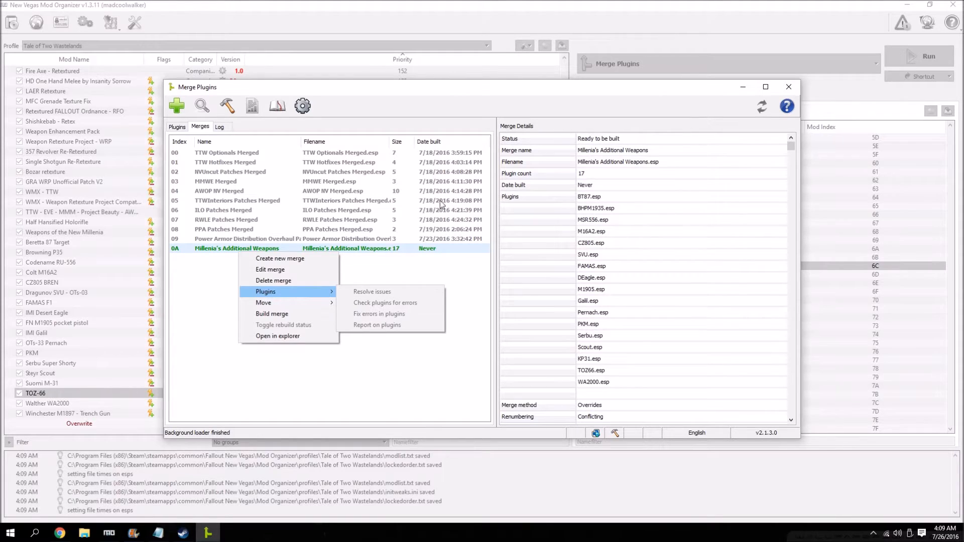
pyautogui.click(293, 318)
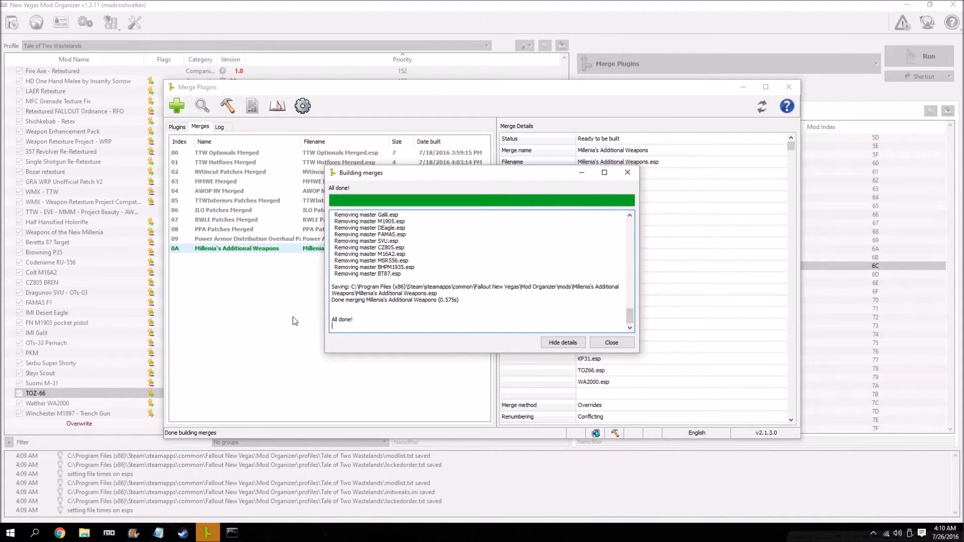
pyautogui.click(625, 343)
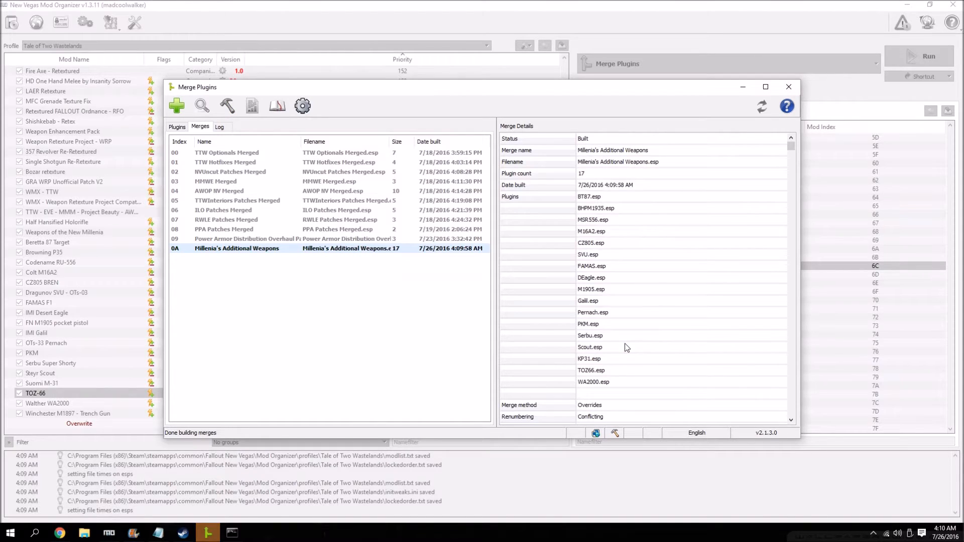
# Close Merge Plugins and its leftover console window to return to Mod Organizer.
pyautogui.click(789, 86)
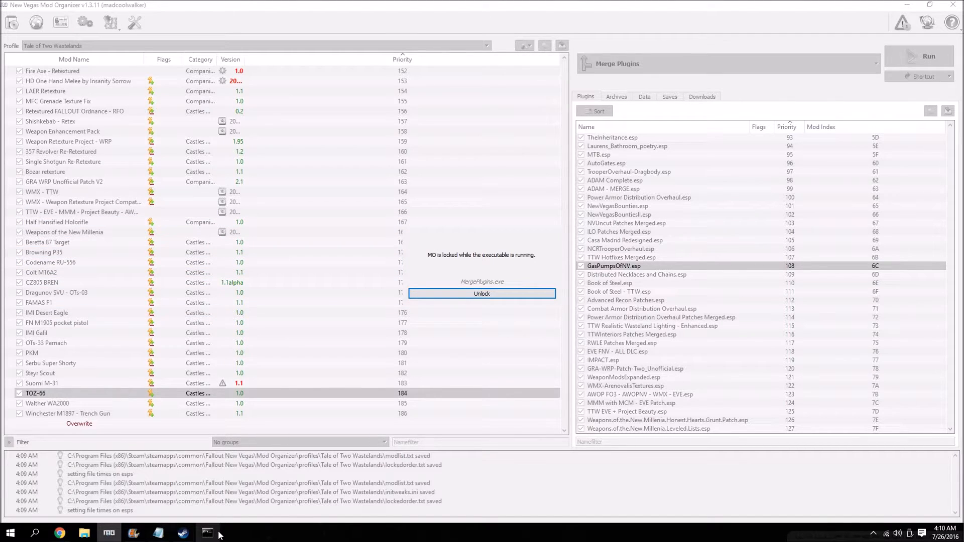
pyautogui.moveTo(219, 535)
pyautogui.click(206, 477)
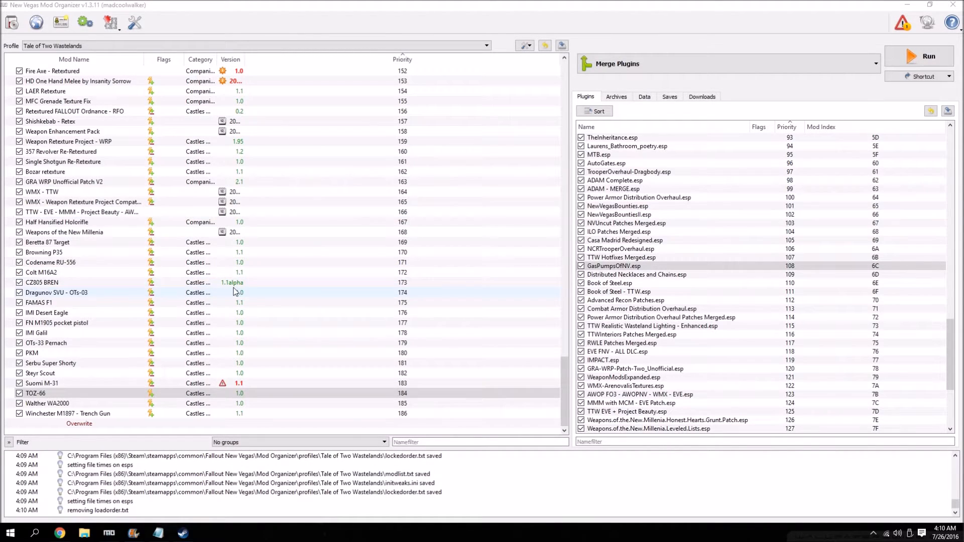
# Refresh the mod list and check the optional ESPs and file tree of the Millenia's Additional Weapons mod.
pyautogui.click(529, 48)
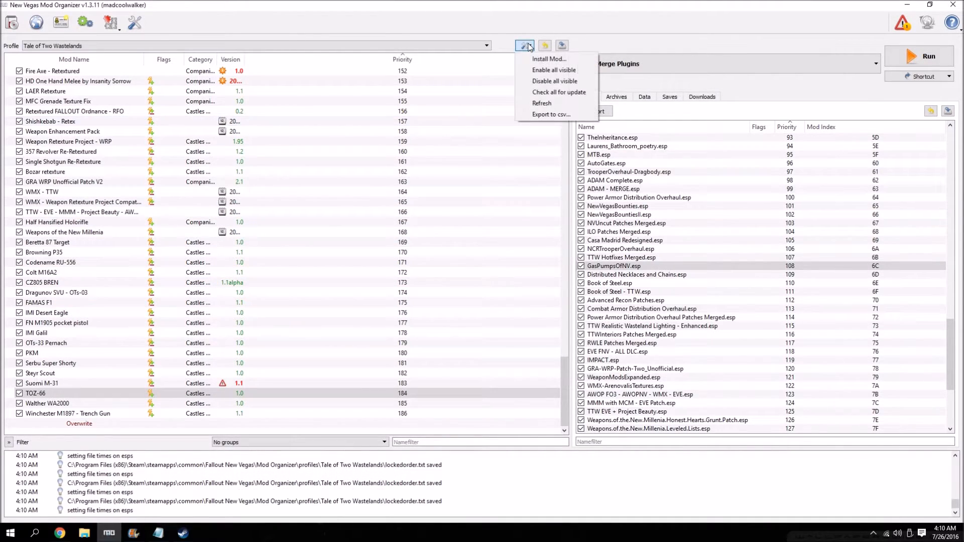
pyautogui.click(547, 103)
pyautogui.scroll(-1, 201, 352)
pyautogui.doubleClick(80, 413)
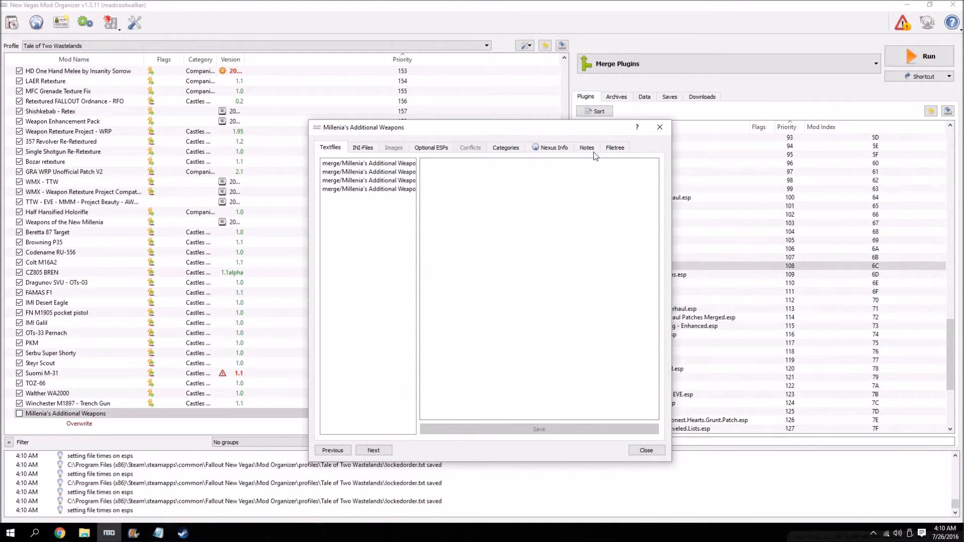
pyautogui.click(432, 148)
pyautogui.click(616, 148)
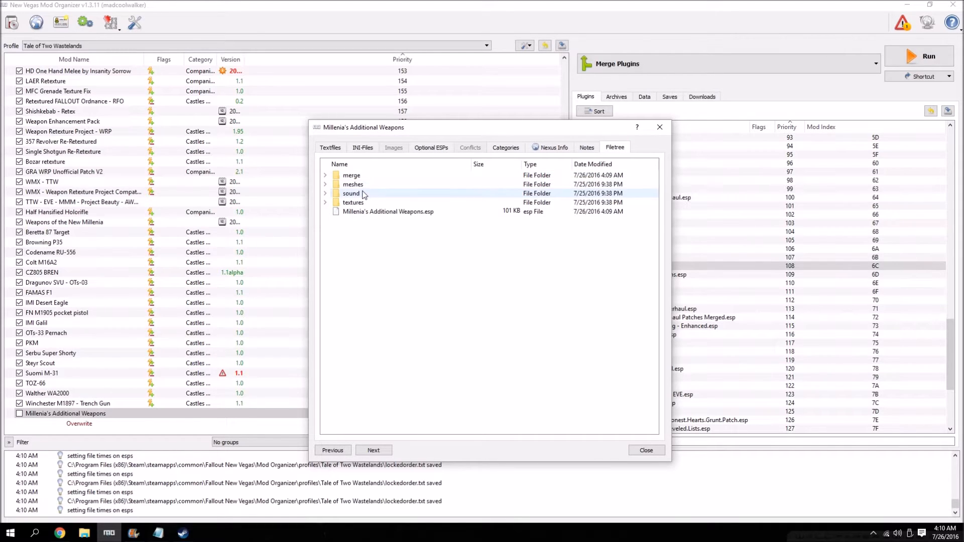
pyautogui.click(647, 451)
# Disable the individual weapon mods from Winchester M1897 - Trench Gun up to Beretta 87 Target.
pyautogui.click(19, 403)
pyautogui.click(19, 393)
pyautogui.click(19, 383)
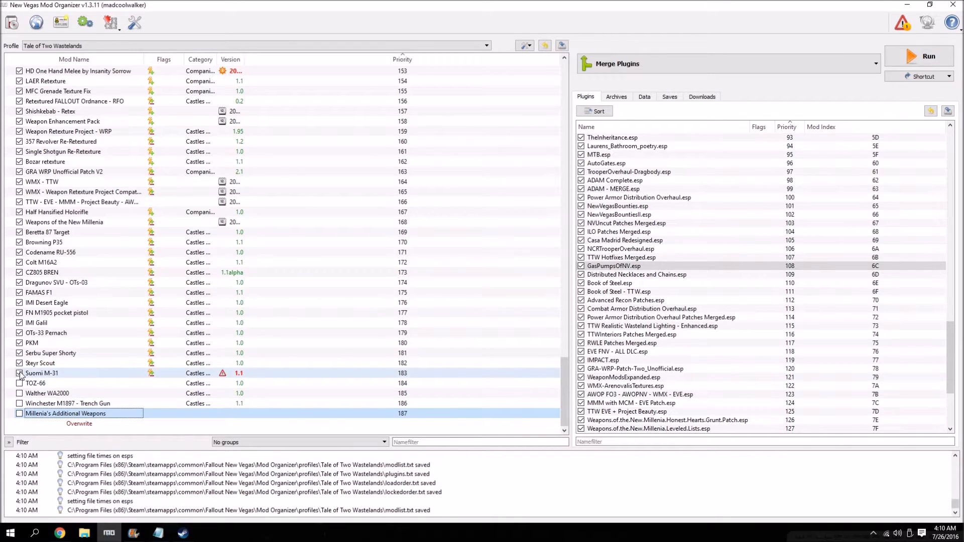
pyautogui.click(19, 373)
pyautogui.click(20, 363)
pyautogui.click(19, 353)
pyautogui.click(20, 343)
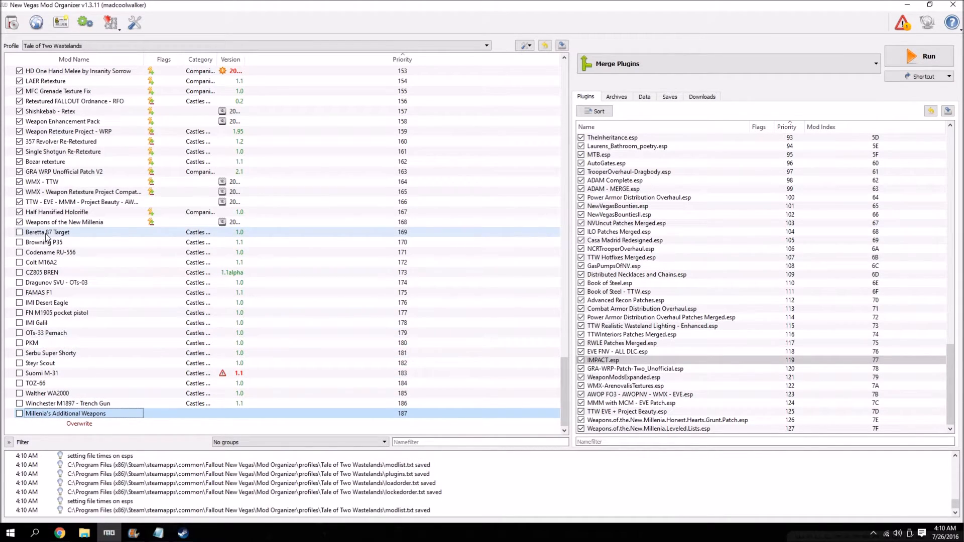
# Remove the individual mods from Beretta 87 Target through Winchester M1897 - Trench Gun and enable Millenia's Additional Weapons.
pyautogui.click(46, 234)
pyautogui.keyDown('shift'); pyautogui.click(51, 403); pyautogui.keyUp('shift')
pyautogui.rightClick(70, 270)
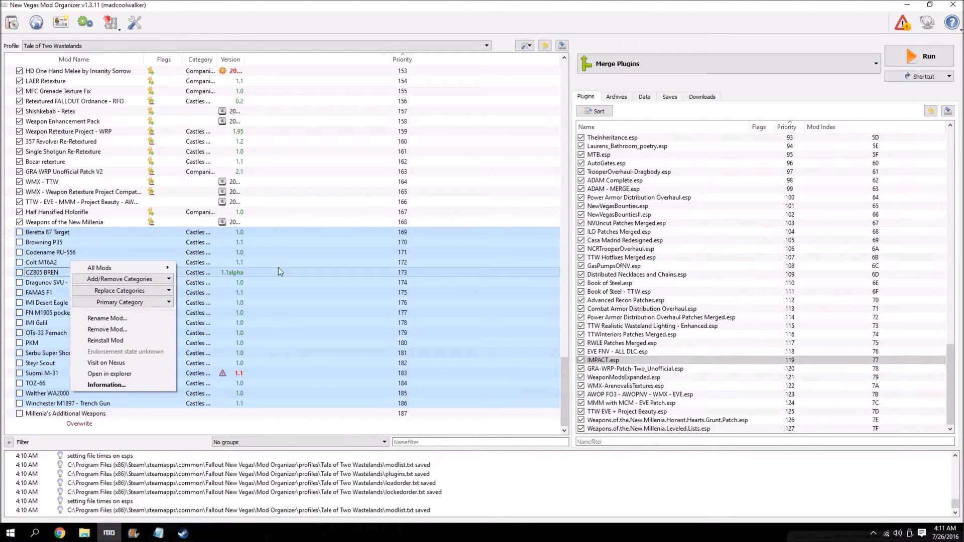
pyautogui.click(138, 333)
pyautogui.click(486, 350)
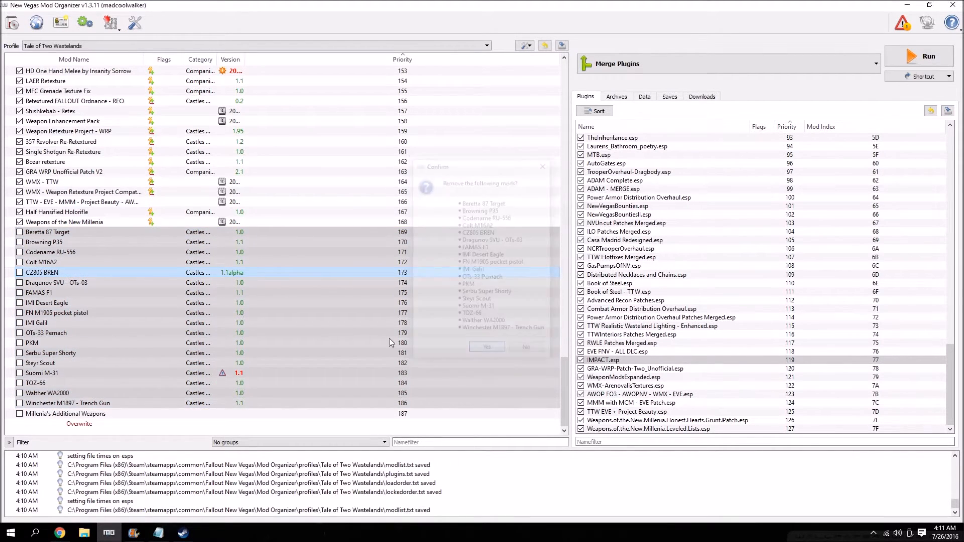
pyautogui.click(20, 413)
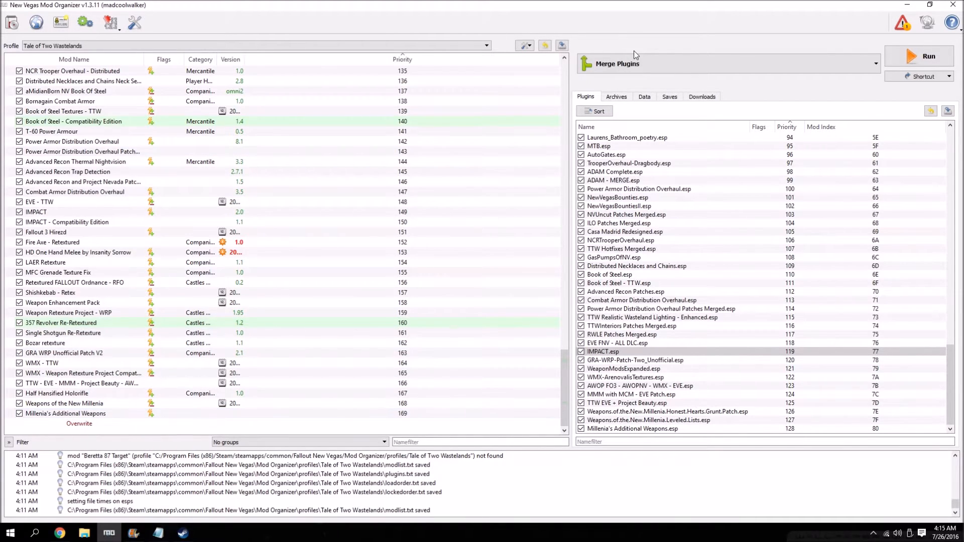
# Select FNVEdit as the program to run from Mod Organizer.
pyautogui.click(632, 64)
pyautogui.click(628, 173)
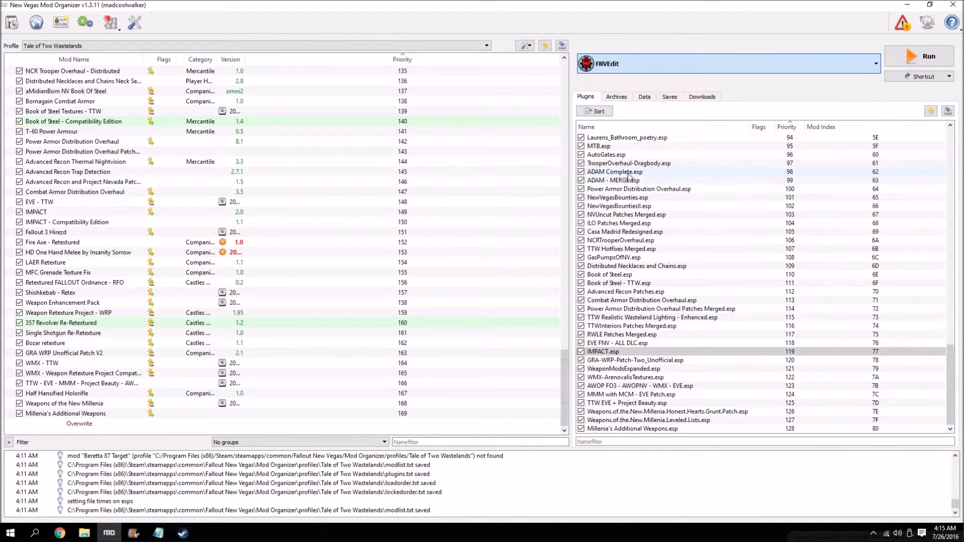
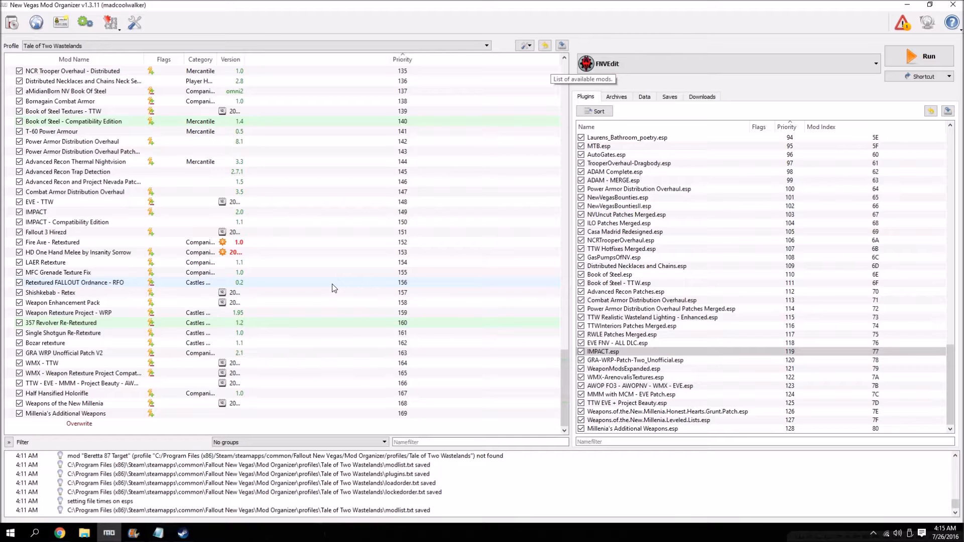
# Launch FNVEdit from Mod Organizer and load only Millenia's Additional Weapons.esp from the plugin selection.
pyautogui.click(899, 56)
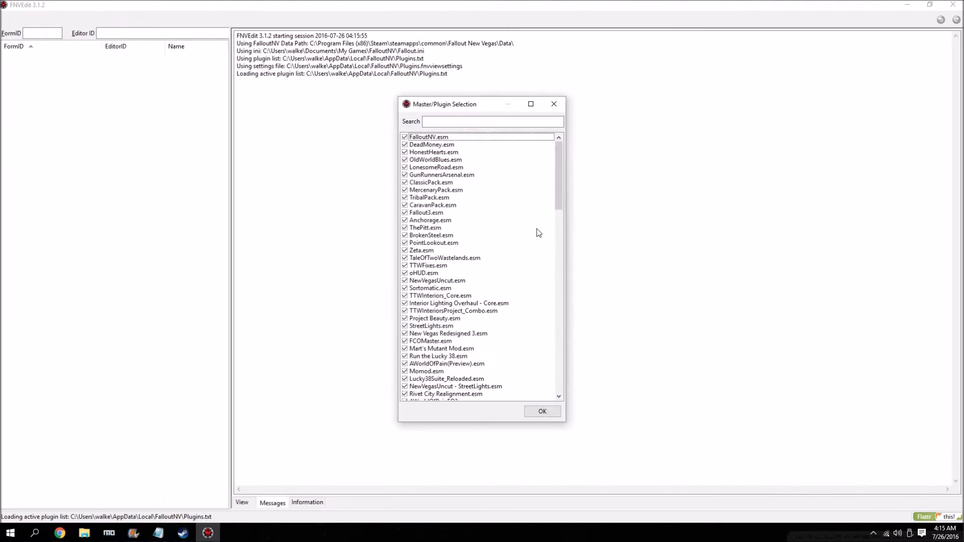
pyautogui.moveTo(560, 171); pyautogui.dragTo(558, 386)
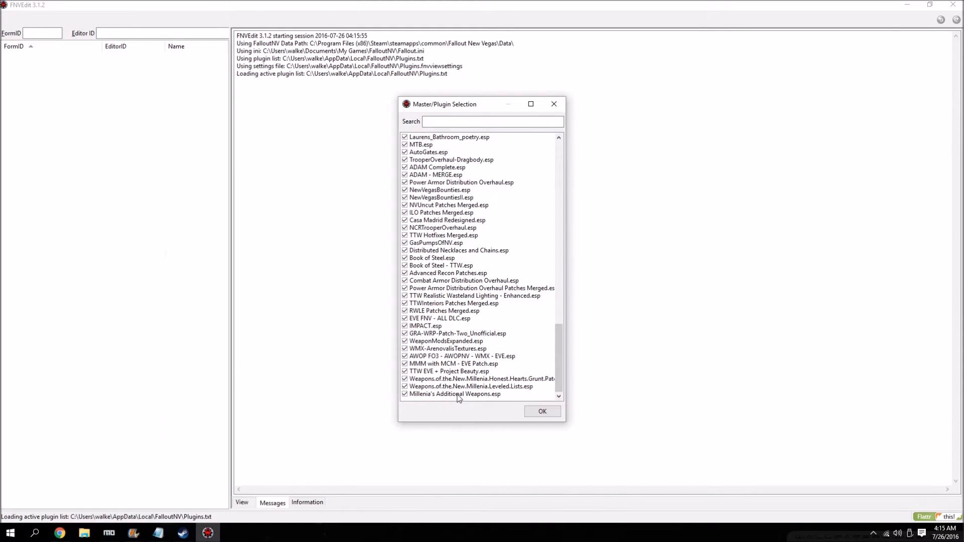
pyautogui.doubleClick(457, 394)
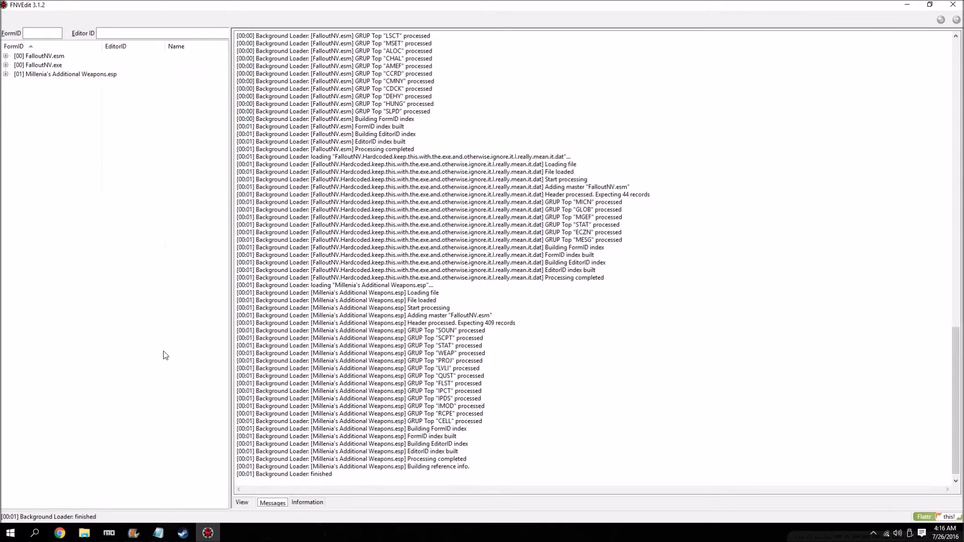
# Remove the Cell record group from Millenia's Additional Weapons.esp, then close FNVEdit, saving the plugin with a backup.
pyautogui.click(5, 74)
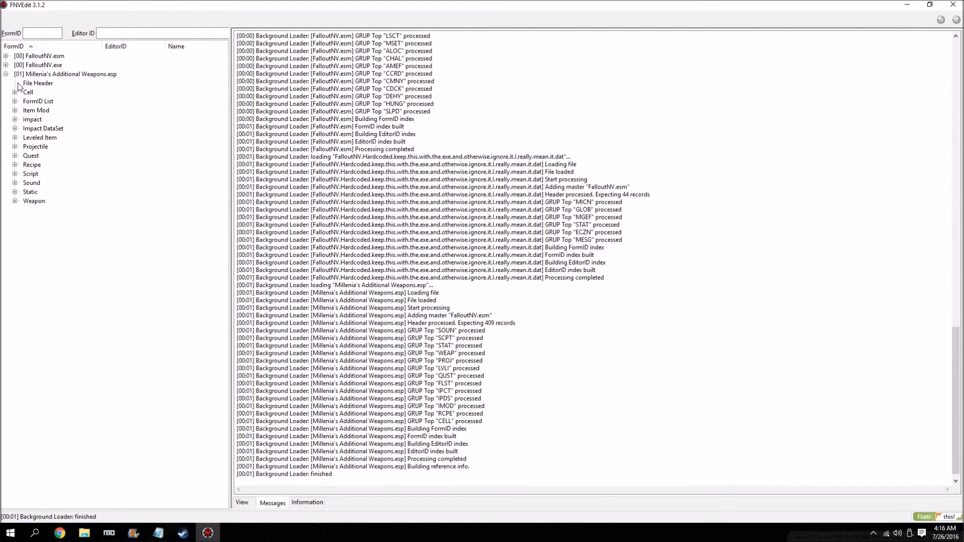
pyautogui.rightClick(29, 94)
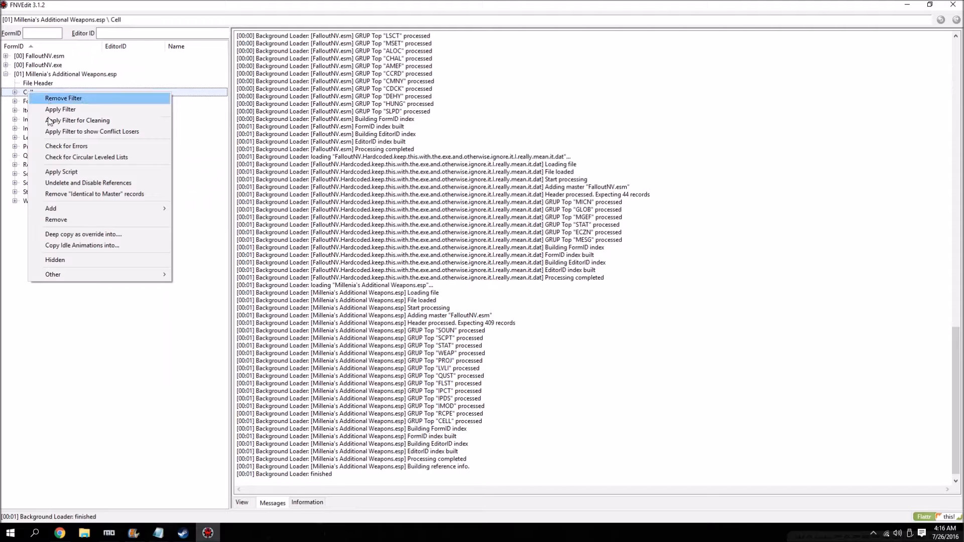
pyautogui.click(180, 216)
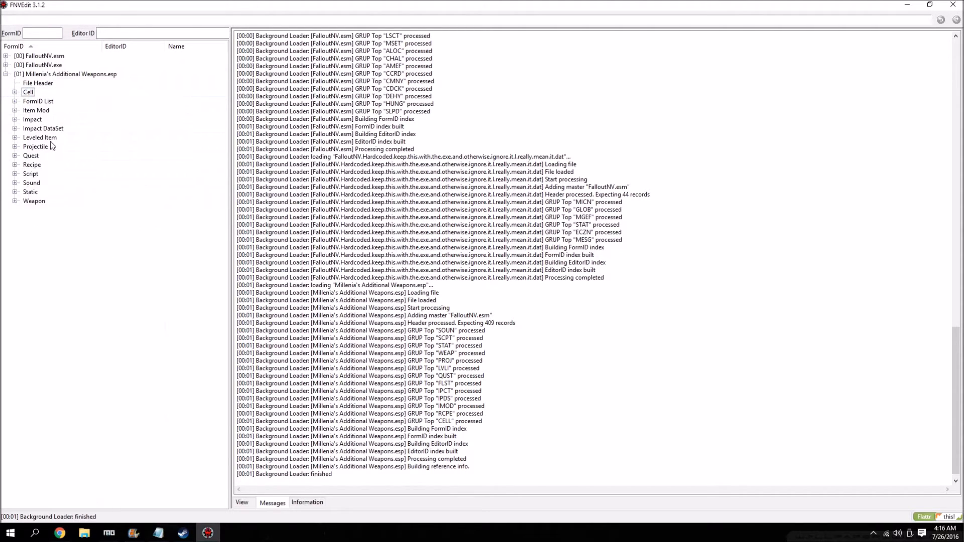
pyautogui.rightClick(29, 92)
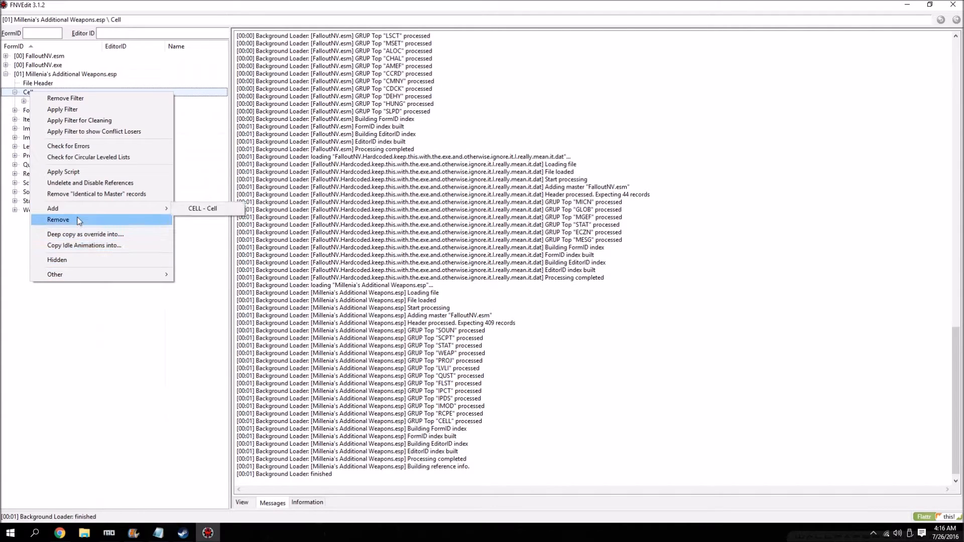
pyautogui.click(77, 220)
pyautogui.click(547, 321)
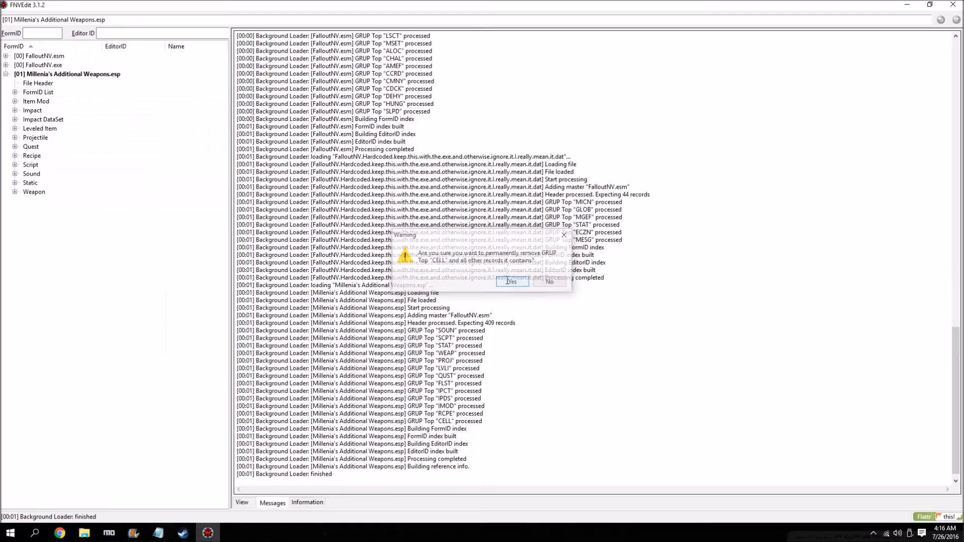
pyautogui.click(510, 282)
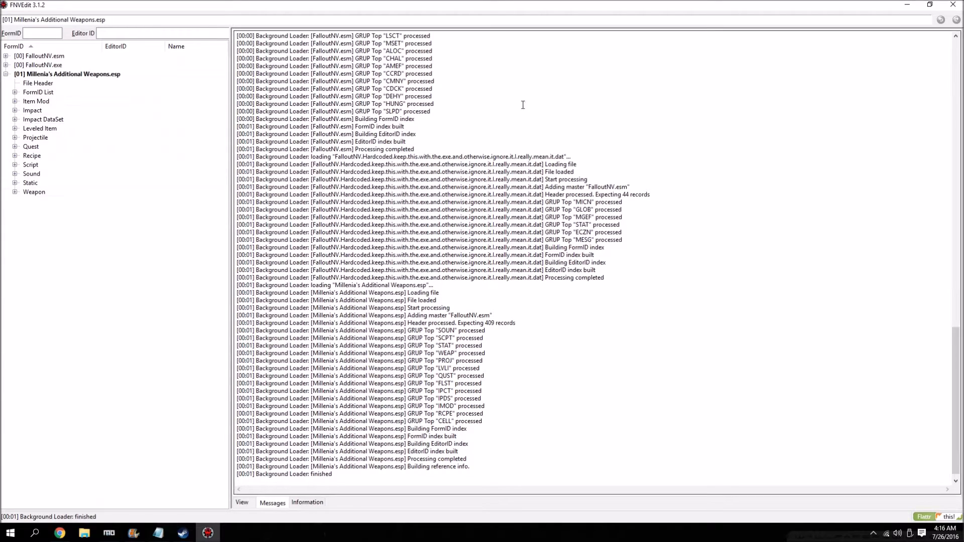
pyautogui.click(950, 6)
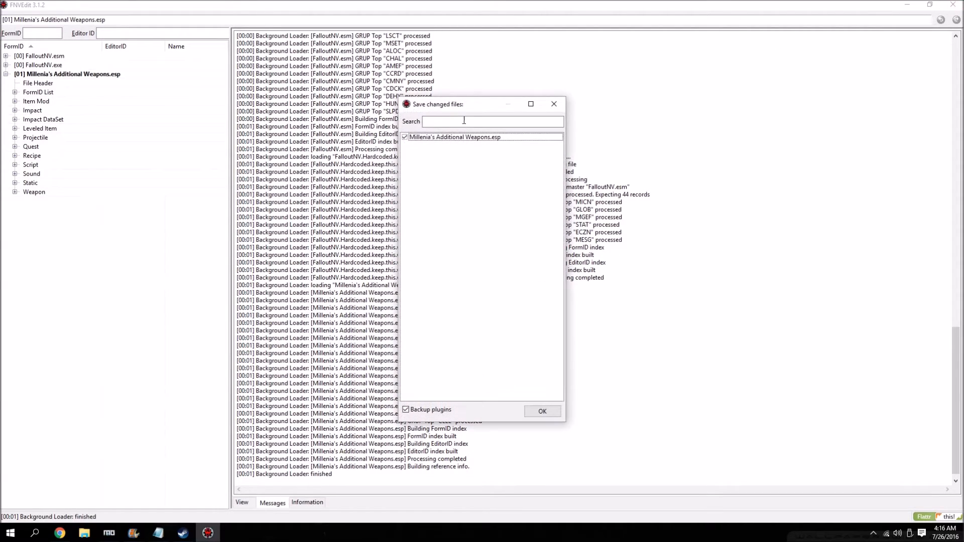
pyautogui.click(543, 411)
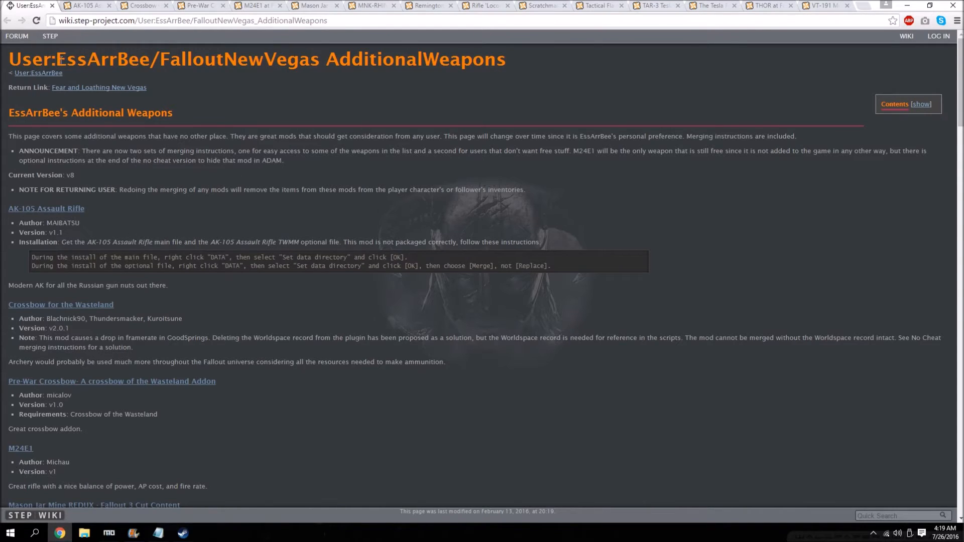
# Look over EssArrBee's Additional Weapons guide and download the AK-105 Assault Rifle main and TWMM optional files with the manager.
pyautogui.scroll(-7, 114, 122)
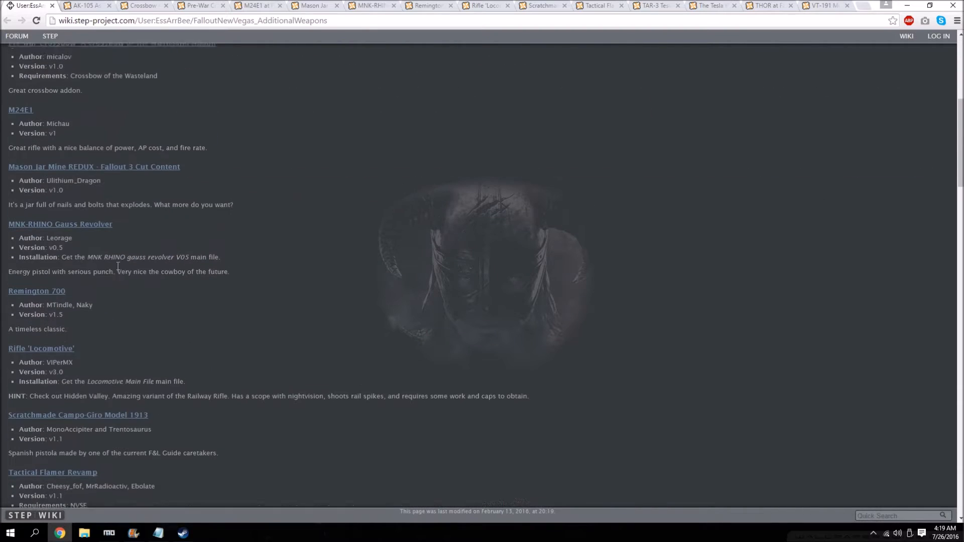
pyautogui.scroll(7, 19, 127)
pyautogui.scroll(-1, 195, 293)
pyautogui.scroll(1, 206, 316)
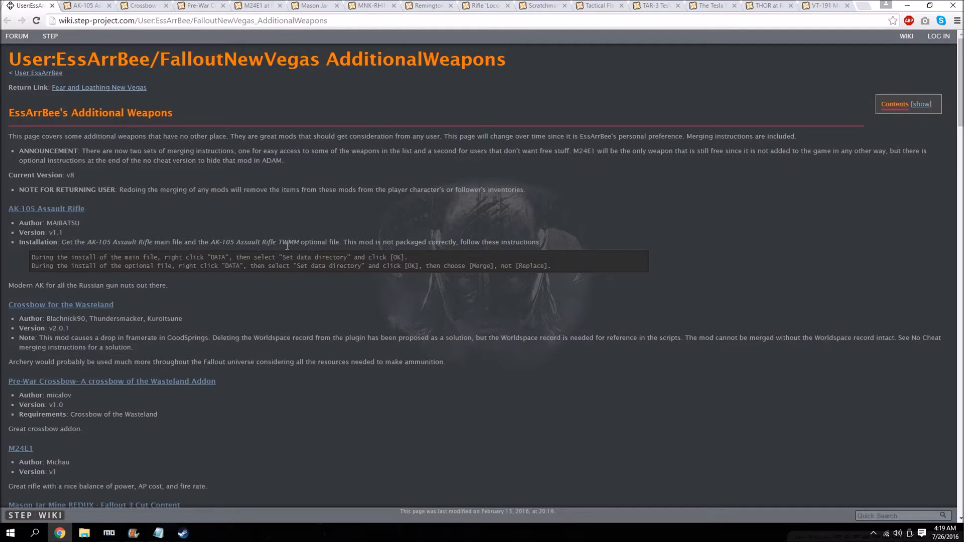
pyautogui.click(96, 5)
pyautogui.click(291, 419)
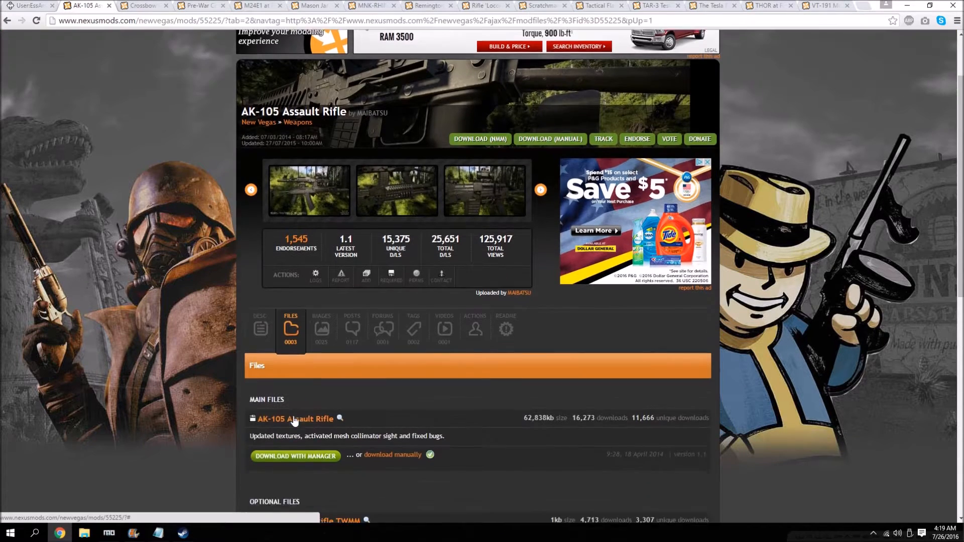
pyautogui.scroll(-3, 295, 421)
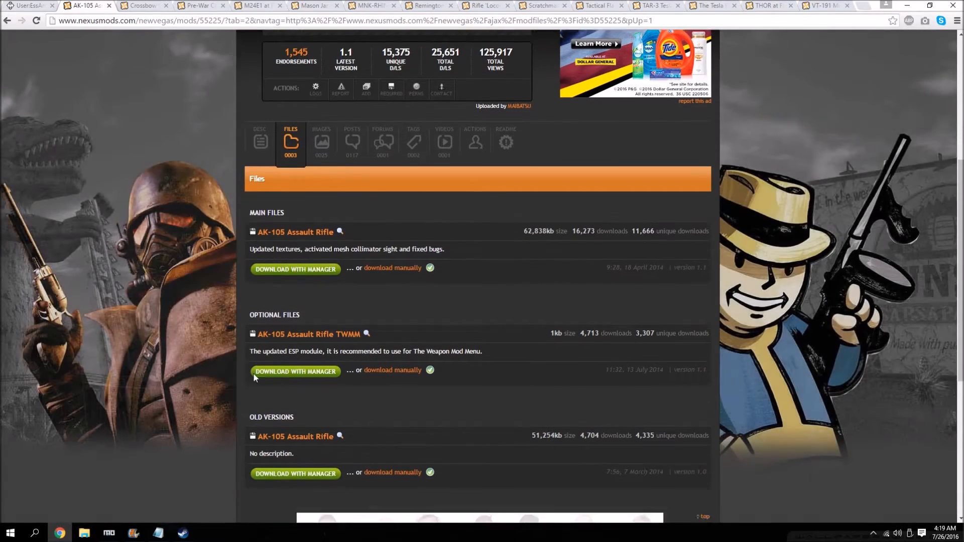
pyautogui.scroll(-1, 254, 377)
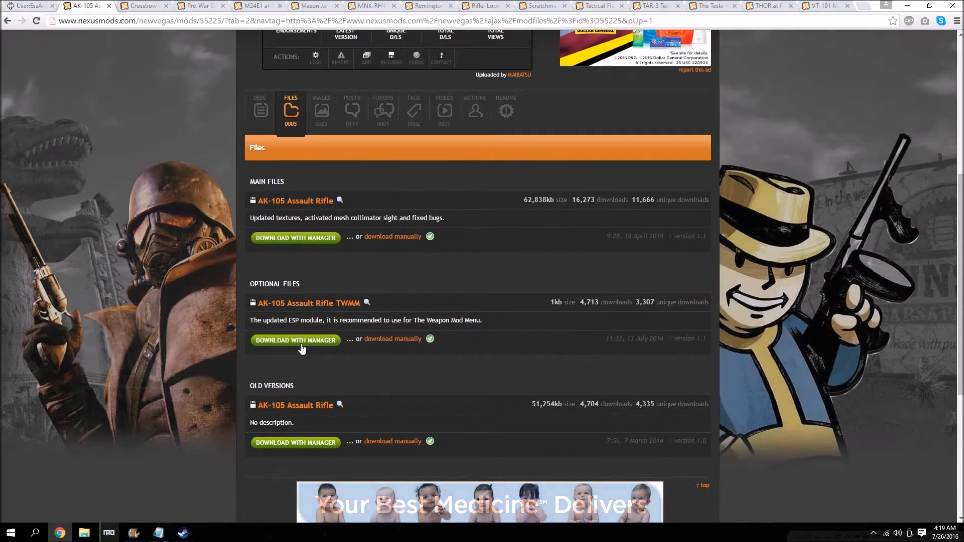
# Download the Crossbow main file of Crossbow for the Wasteland with the manager.
pyautogui.hotkey('ctrl', 'Tab')
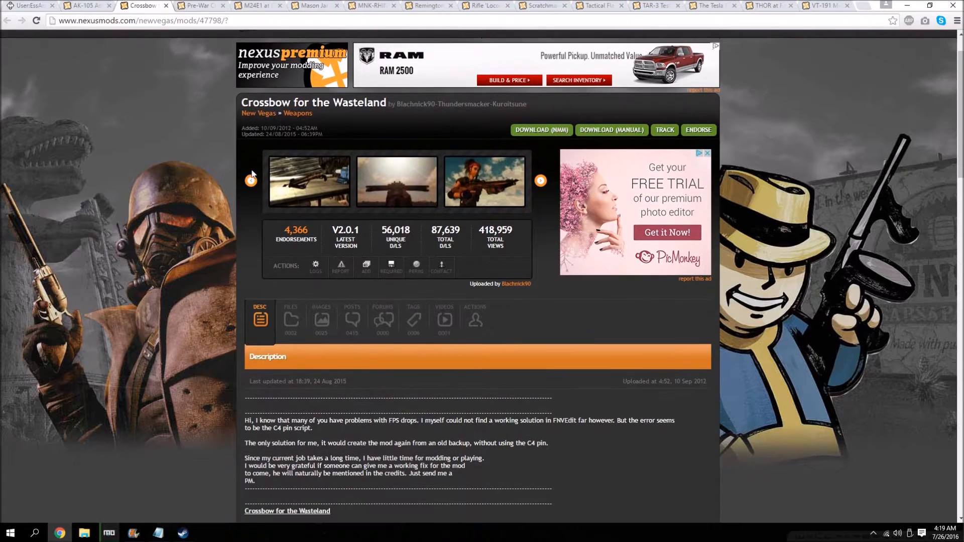
pyautogui.scroll(-2, 251, 182)
pyautogui.click(291, 216)
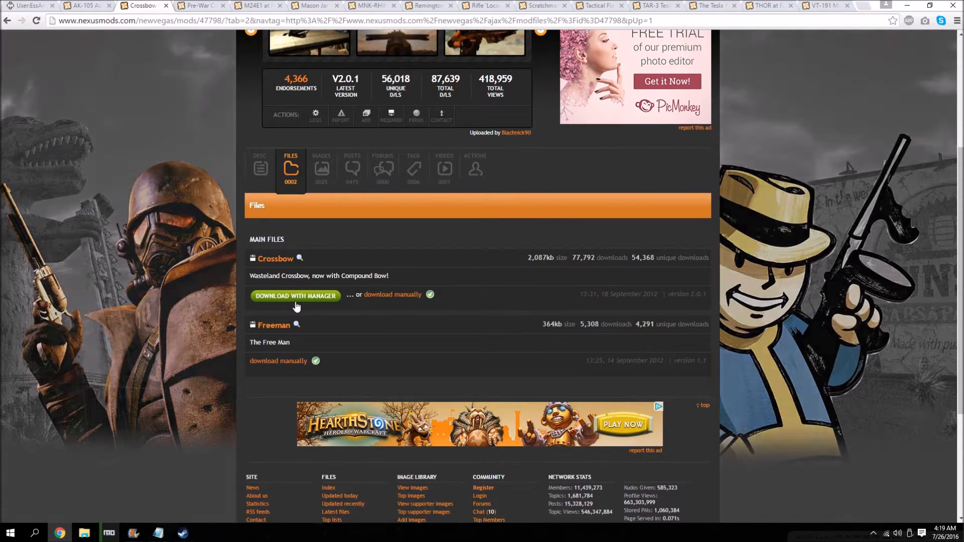
# Check the guide's crossbow entries and download the Prewar Crossbow main file with the manager, accepting the requirements notice.
pyautogui.hotkey('ctrl', '1')
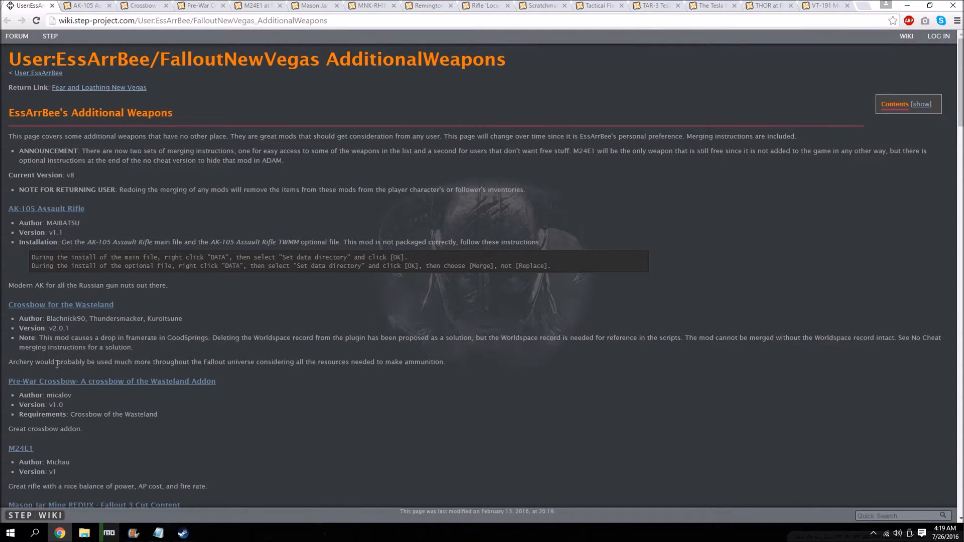
pyautogui.scroll(-1, 40, 328)
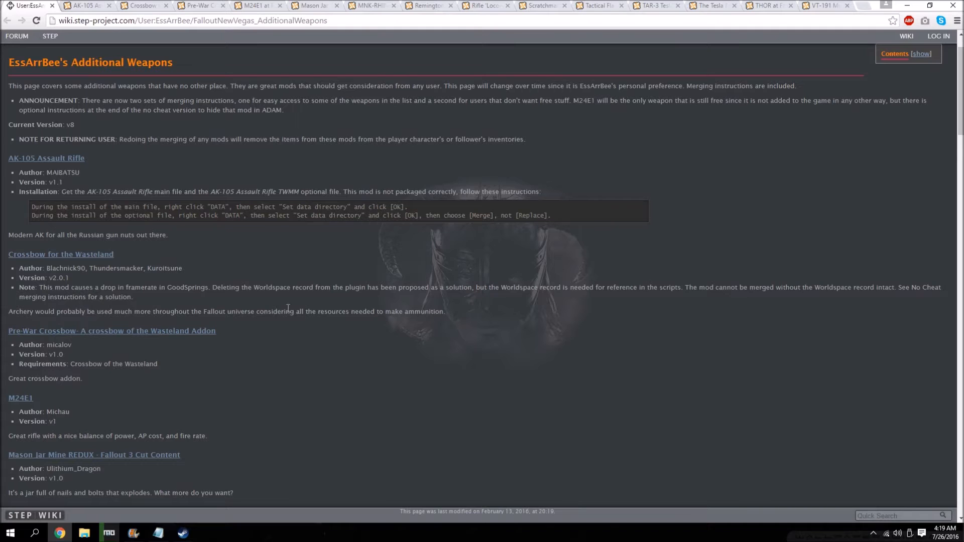
pyautogui.scroll(-1, 116, 348)
pyautogui.click(196, 6)
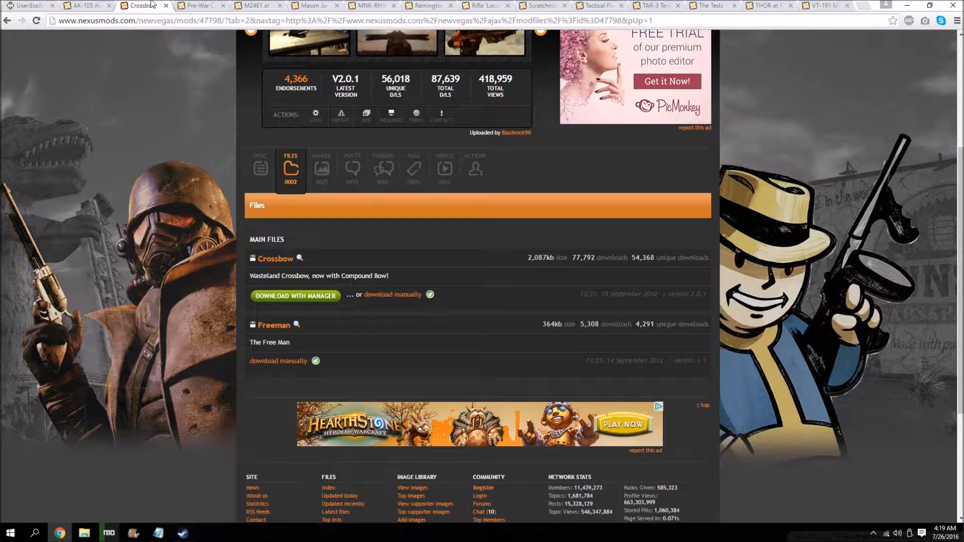
pyautogui.click(291, 370)
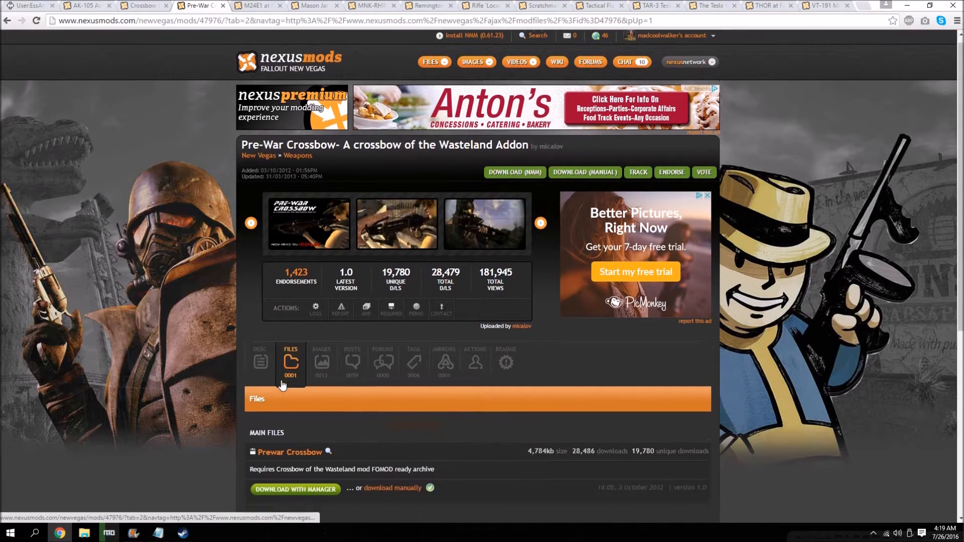
pyautogui.scroll(-2, 282, 381)
pyautogui.scroll(-1, 283, 381)
pyautogui.click(314, 348)
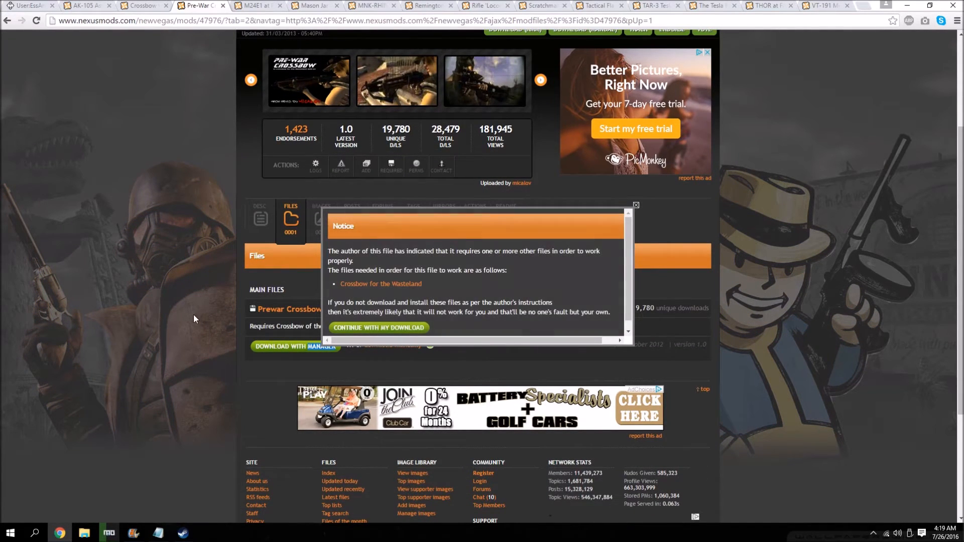
pyautogui.click(377, 328)
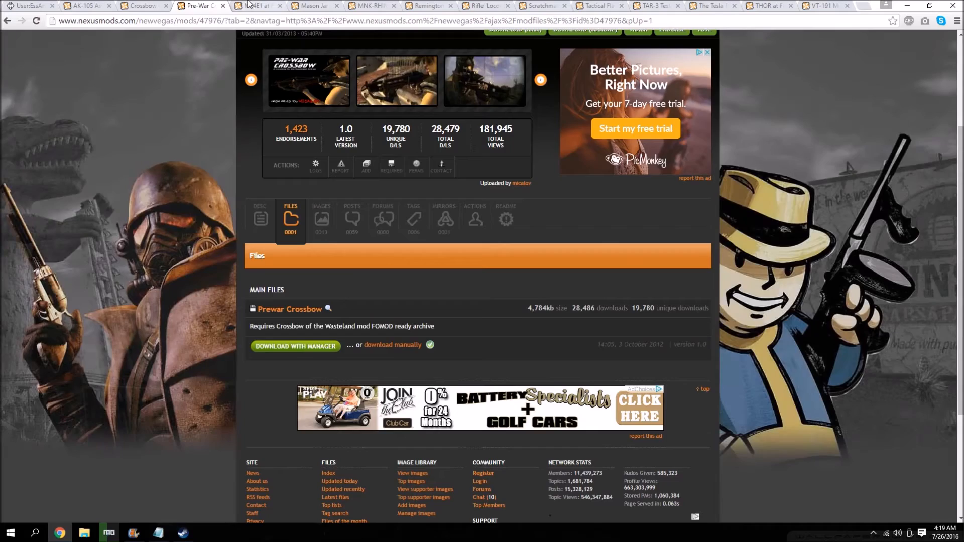
# Download the M24E1 main file from its Nexus page with the manager.
pyautogui.hotkey('ctrl', 'Tab')
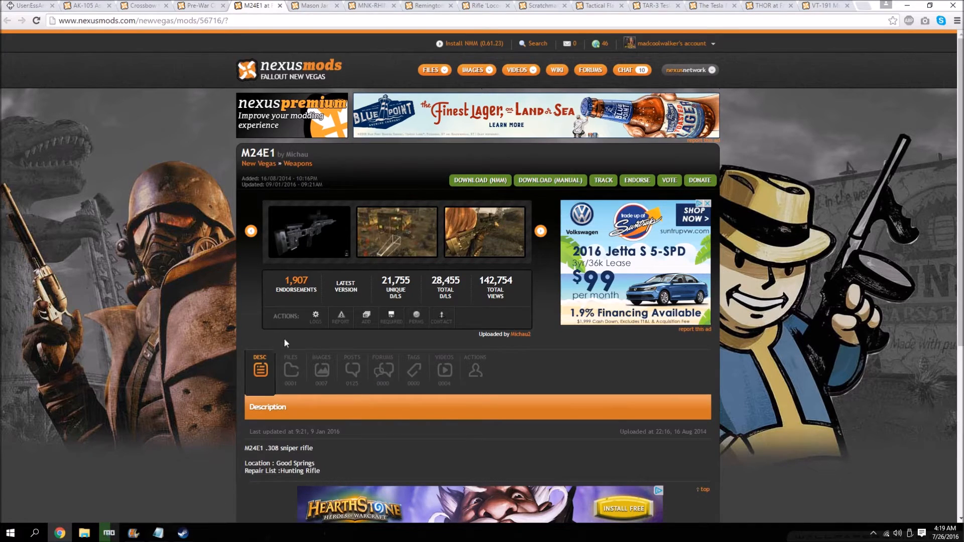
pyautogui.click(290, 371)
pyautogui.scroll(-3, 306, 356)
pyautogui.click(321, 346)
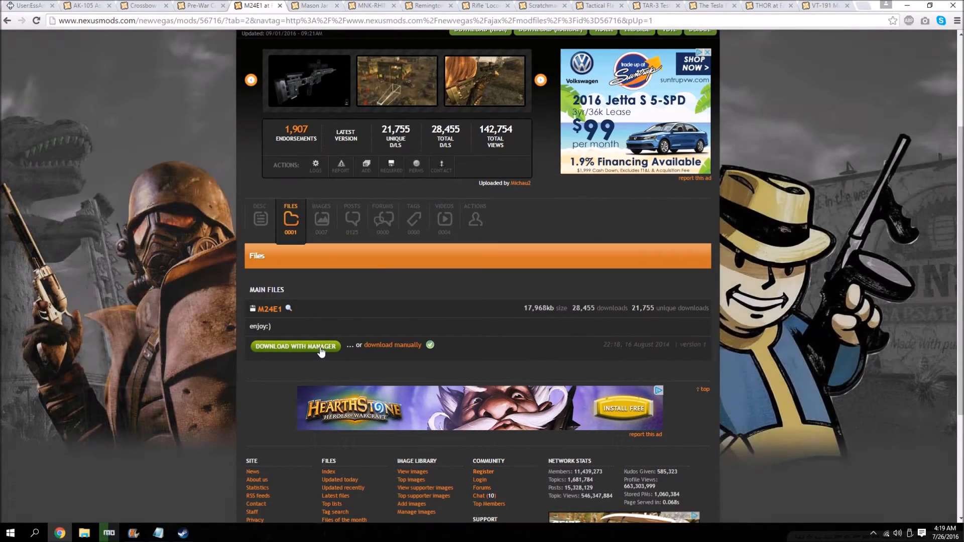
# Download the Mason Jar Mine REDUX v1.0 main file with the manager.
pyautogui.hotkey('ctrl', 'Tab')
pyautogui.click(289, 414)
pyautogui.scroll(-5, 296, 301)
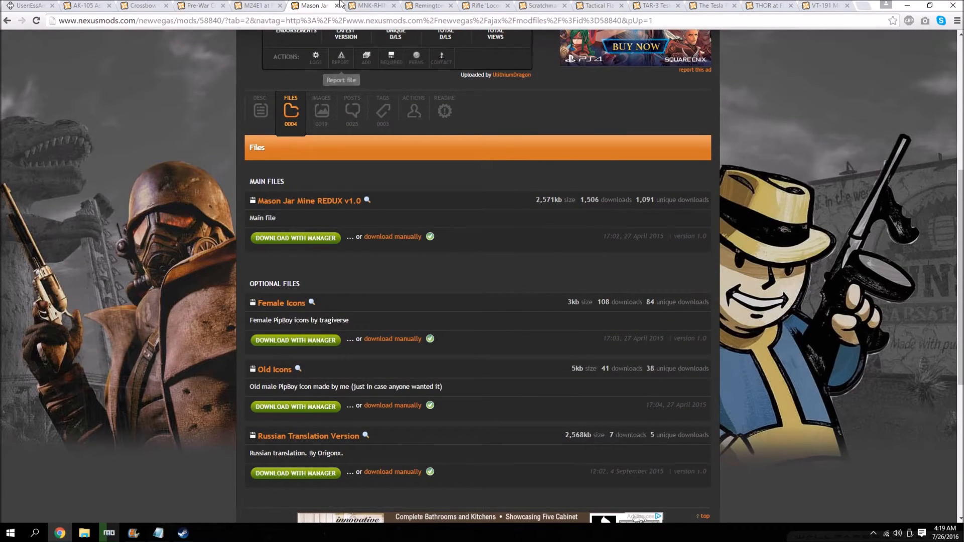
# Download the MNK RHINO gauss revolver V05 main file with the manager.
pyautogui.click(366, 6)
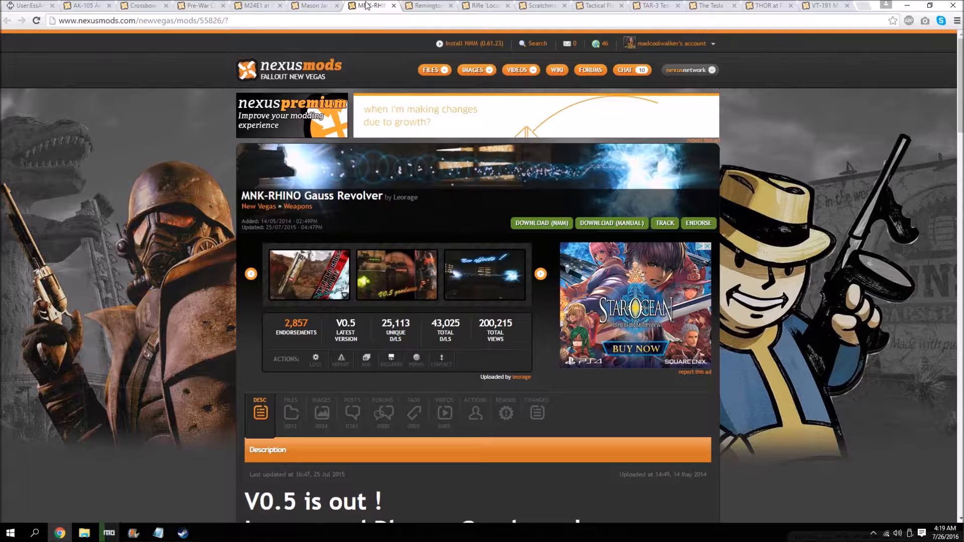
pyautogui.scroll(-3, 262, 358)
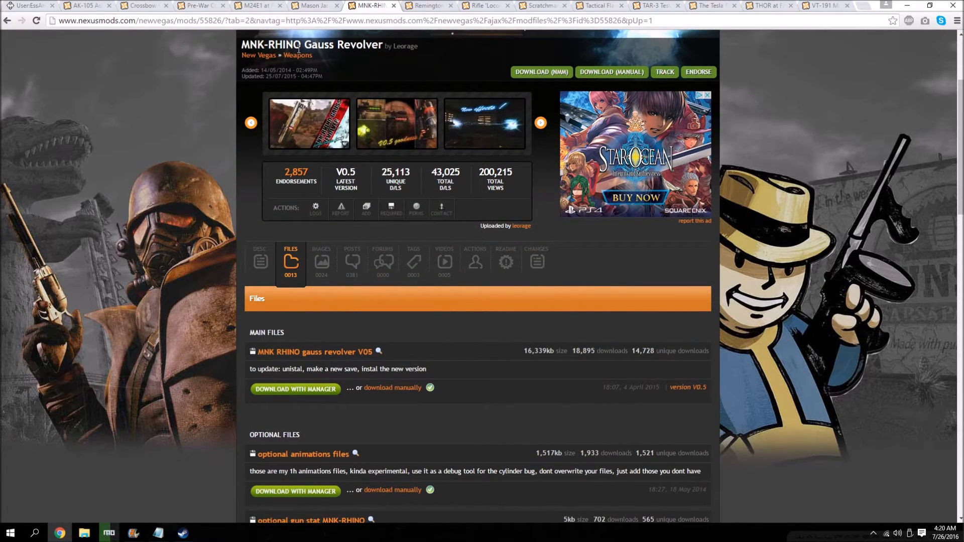
pyautogui.scroll(-1, 309, 173)
pyautogui.click(310, 343)
pyautogui.scroll(-4, 200, 312)
# Check the guide's MNK-RHINO and Remington 700 entries, then download the R700 1.5 main file with the manager without donating.
pyautogui.click(33, 5)
pyautogui.scroll(-3, 80, 351)
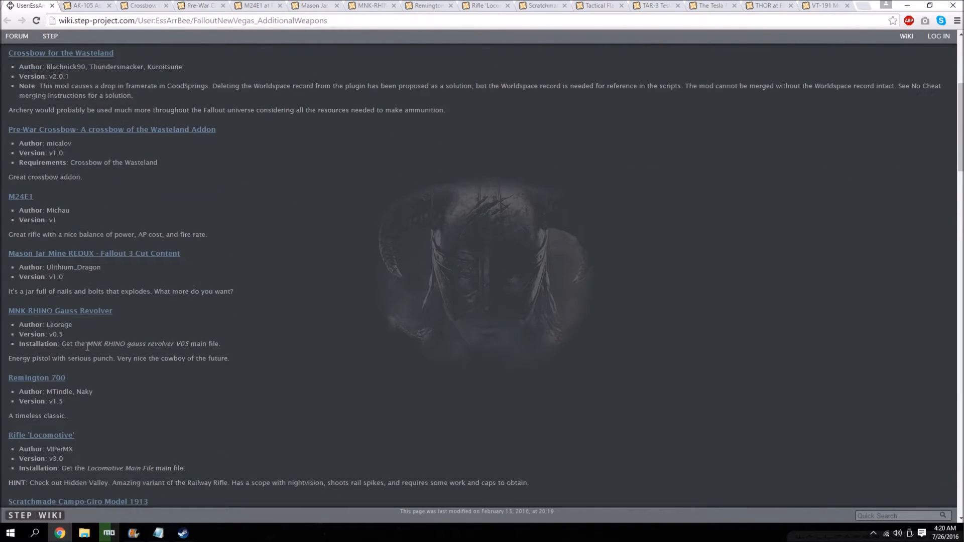
pyautogui.scroll(-1, 55, 371)
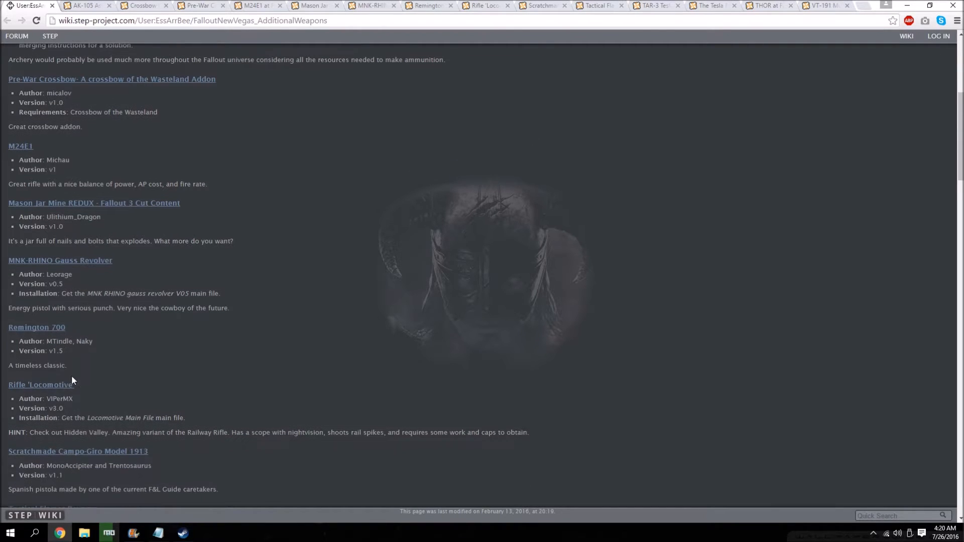
pyautogui.click(424, 5)
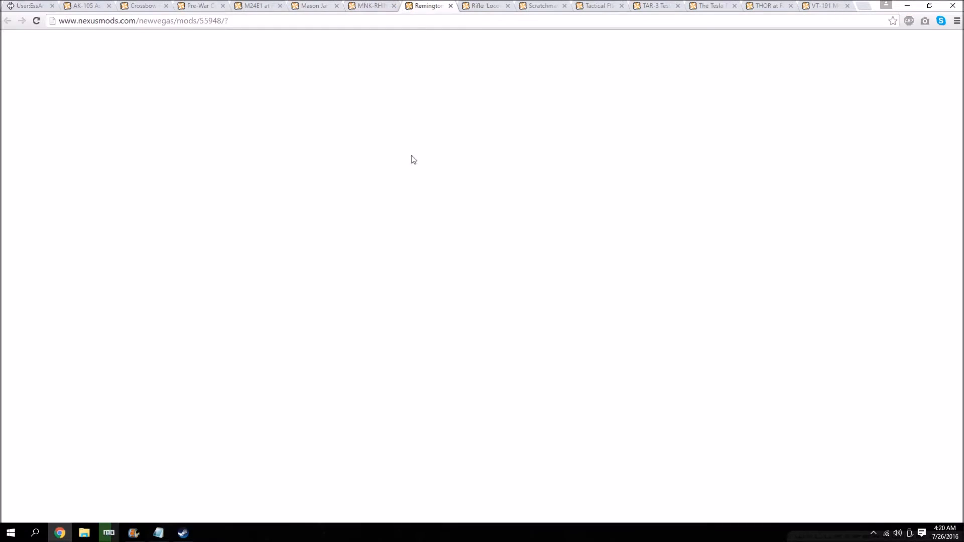
pyautogui.click(289, 415)
pyautogui.scroll(-3, 301, 402)
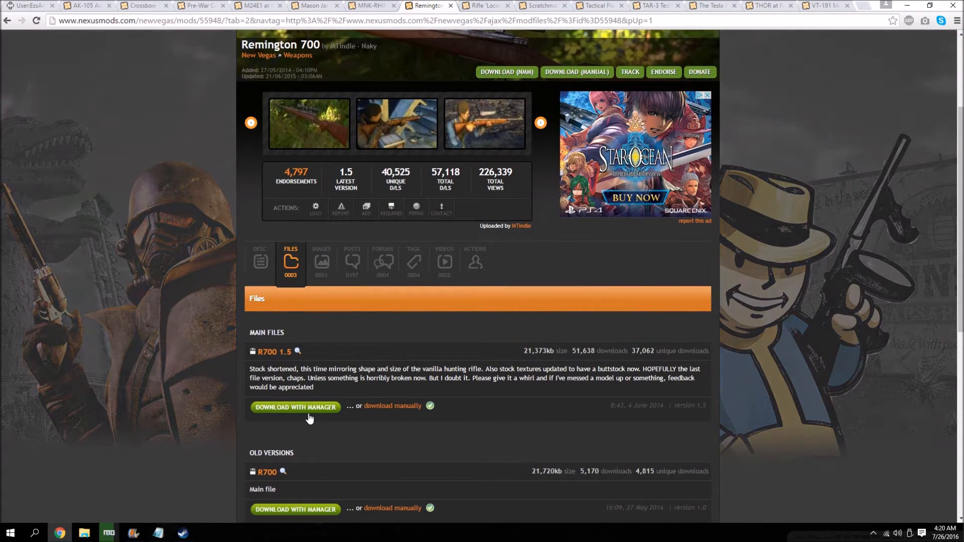
pyautogui.click(309, 418)
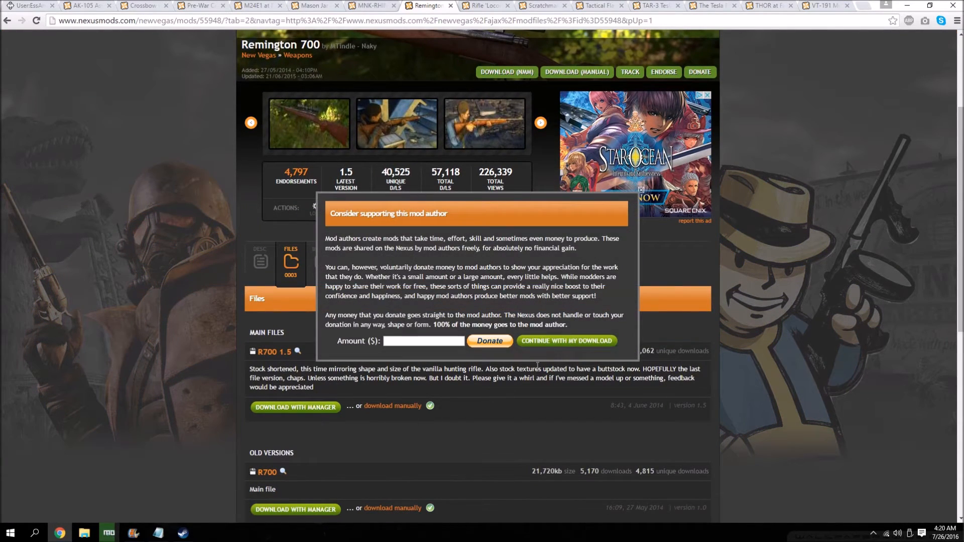
pyautogui.click(547, 341)
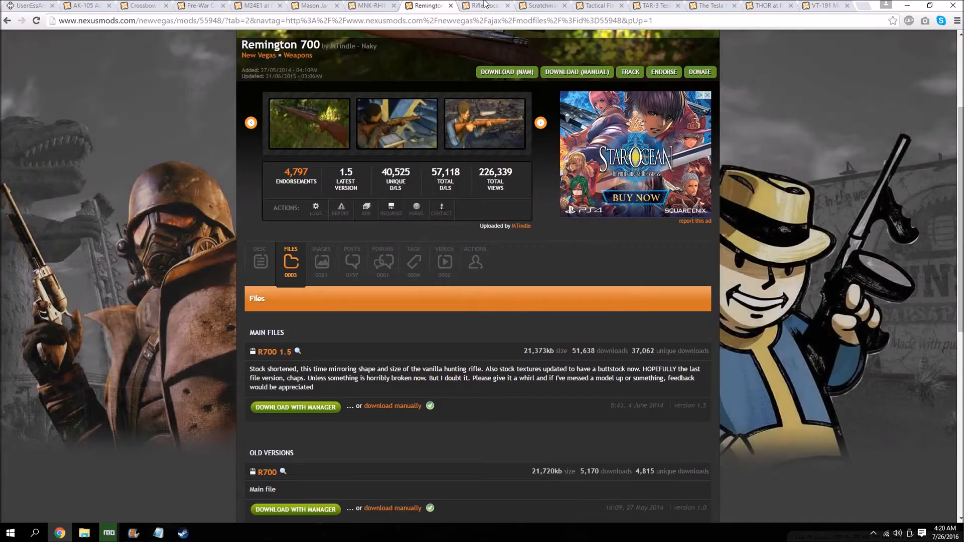
# Download the Locomotive Main File for Rifle 'Locomotive' with the manager, checking the guide's installation note for it.
pyautogui.click(484, 5)
pyautogui.scroll(-1, 238, 359)
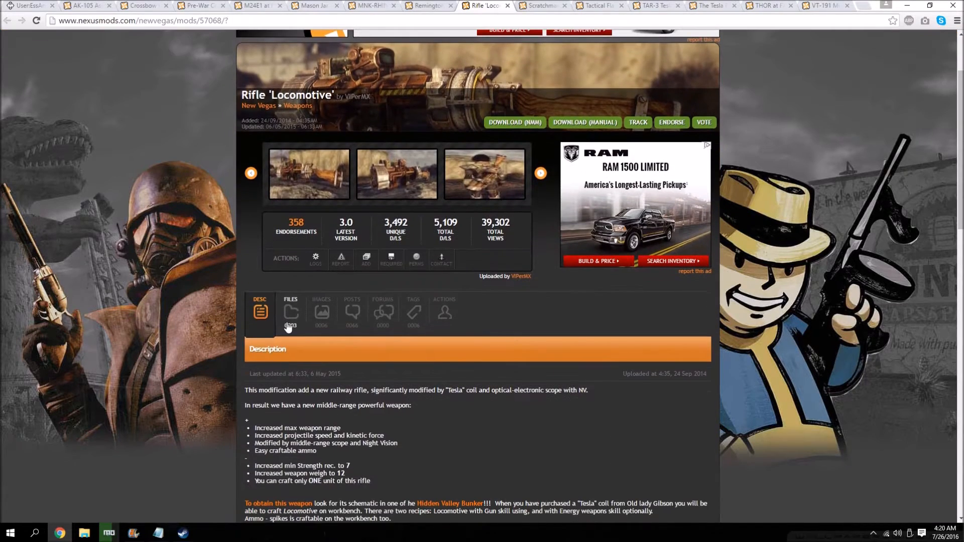
pyautogui.click(291, 309)
pyautogui.scroll(-3, 321, 356)
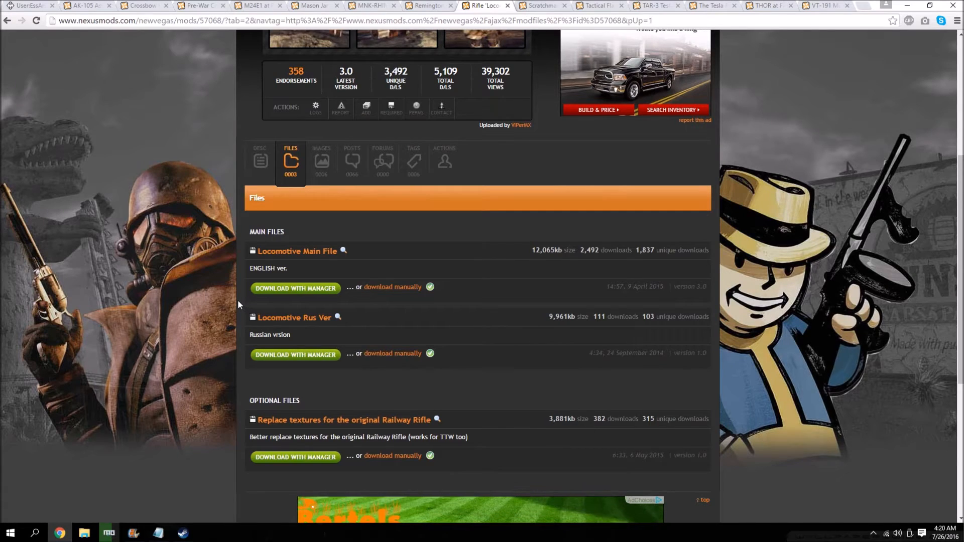
pyautogui.click(30, 5)
pyautogui.scroll(-3, 74, 205)
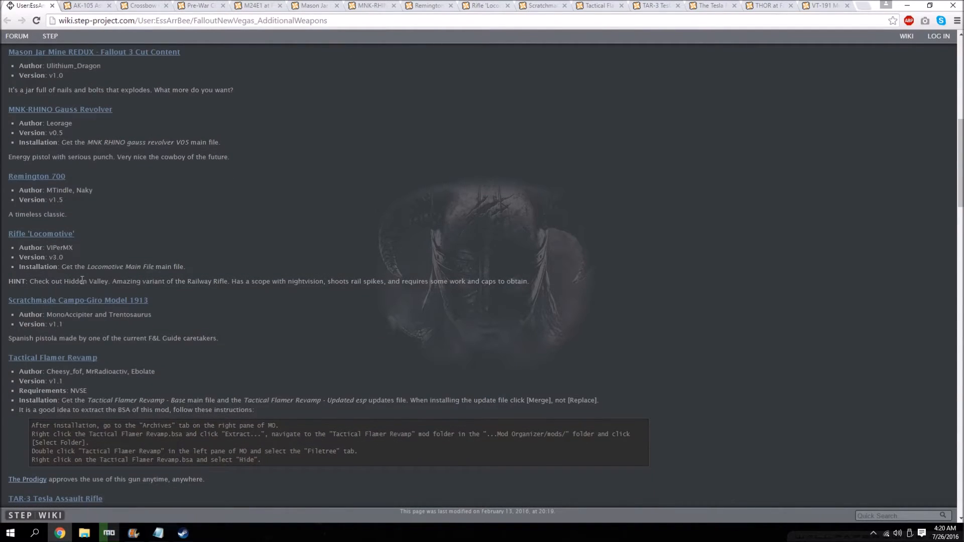
pyautogui.scroll(-1, 74, 295)
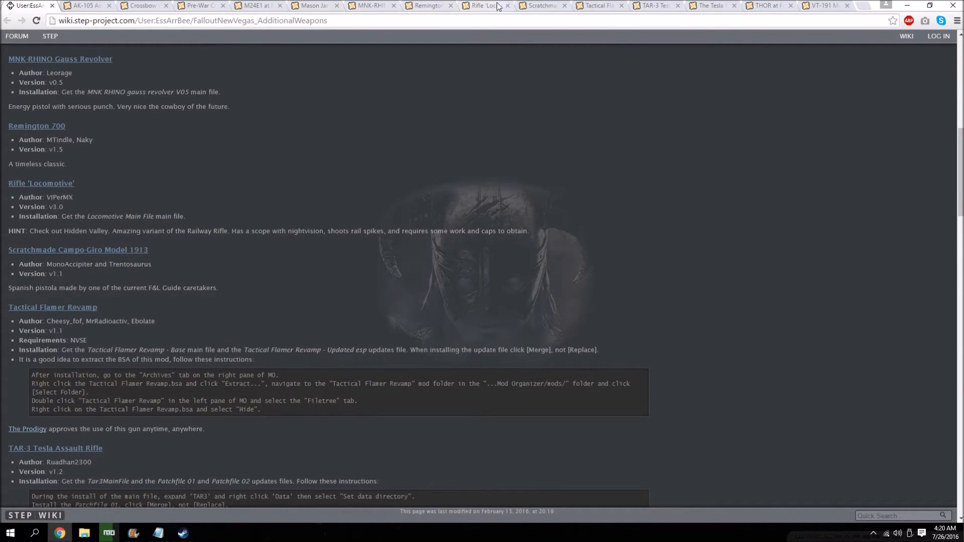
# Download the Campo-Giro v2.1 main file of Scratchmade Campo-Giro Model 1913 with the manager.
pyautogui.click(535, 6)
pyautogui.scroll(-1, 306, 335)
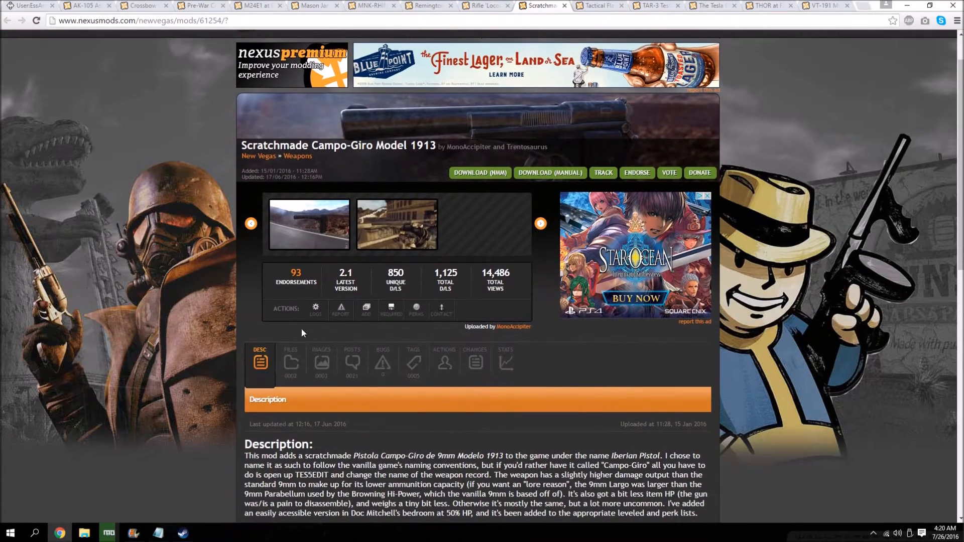
pyautogui.scroll(-1, 303, 333)
pyautogui.click(285, 327)
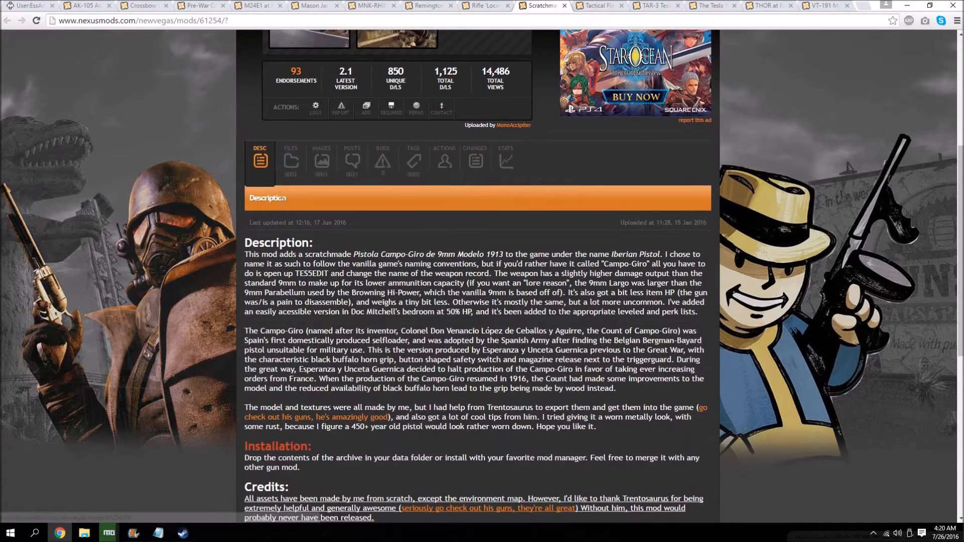
pyautogui.click(303, 270)
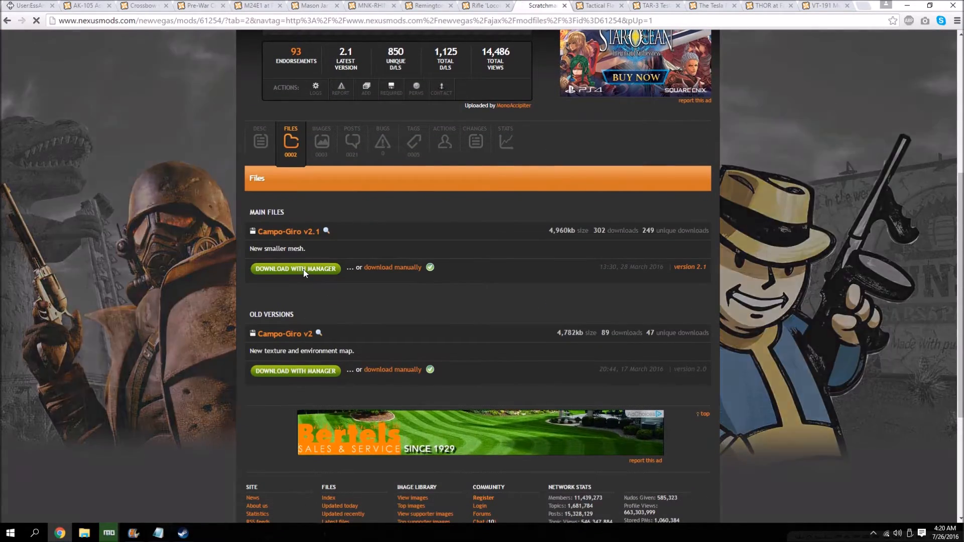
# Check the guide's Tactical Flamer Revamp entry and download its Base main file and Updated esp update with the manager.
pyautogui.click(582, 7)
pyautogui.scroll(-3, 270, 329)
pyautogui.click(290, 328)
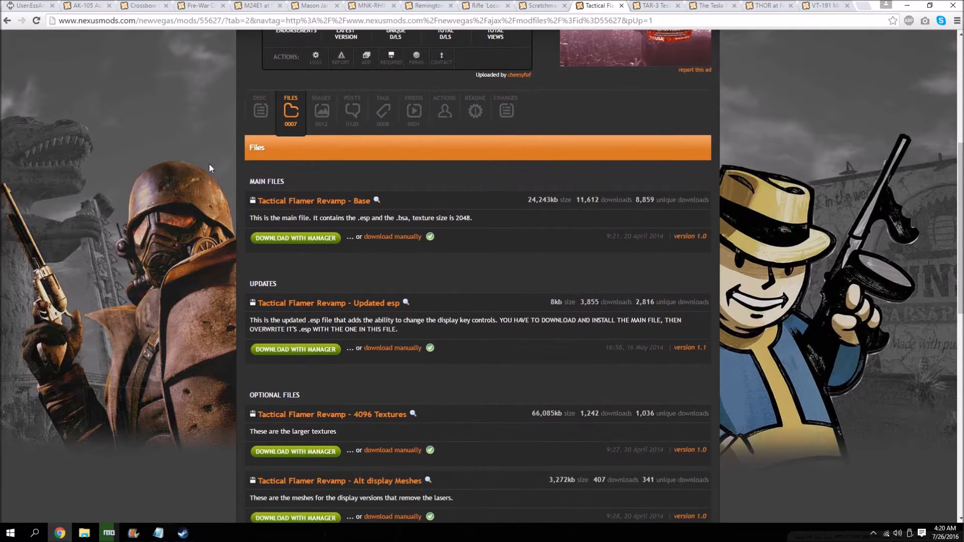
pyautogui.click(35, 6)
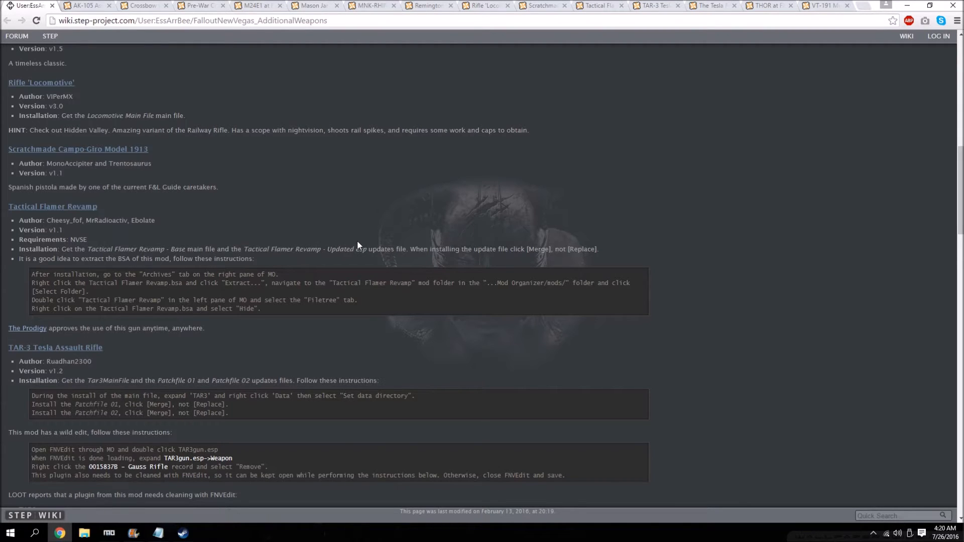
pyautogui.click(598, 5)
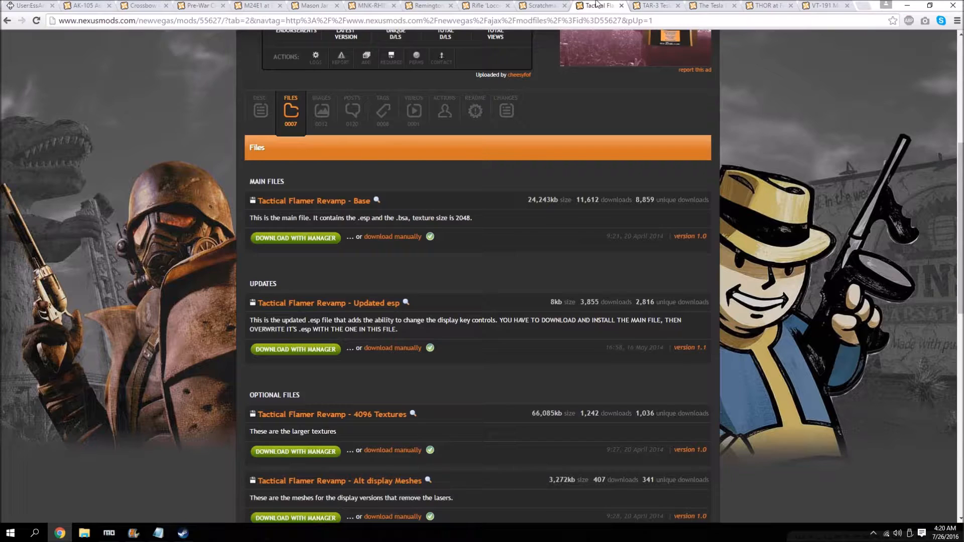
pyautogui.click(313, 246)
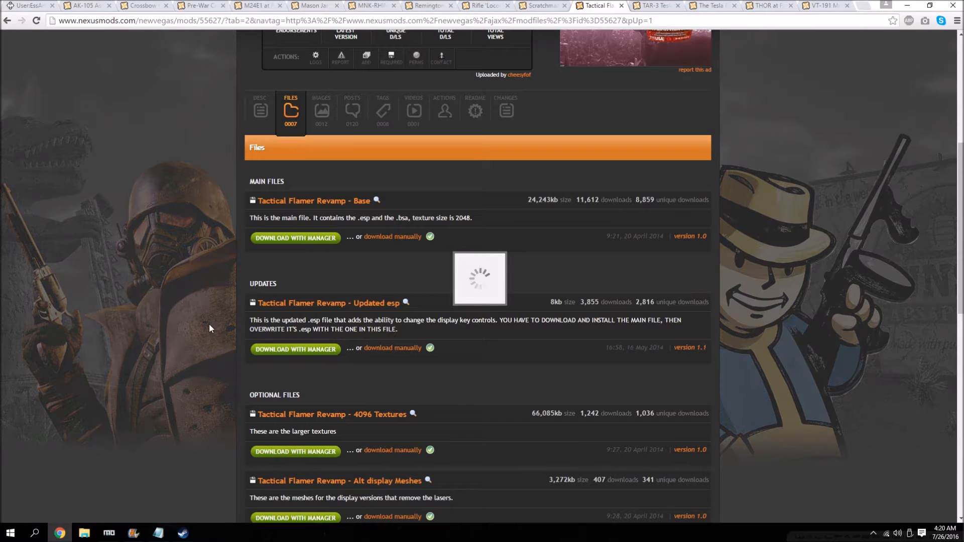
pyautogui.scroll(-1, 313, 287)
pyautogui.click(305, 299)
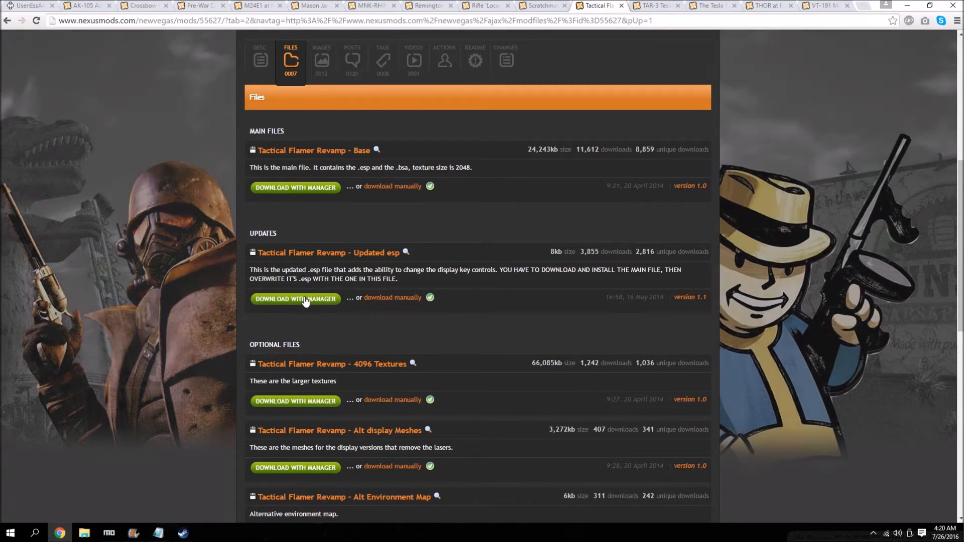
# Check the guide's TAR-3 Tesla Assault Rifle entry and download Tar3MainFile, Patchfile 01 and Patchfile 02 with the manager.
pyautogui.click(37, 4)
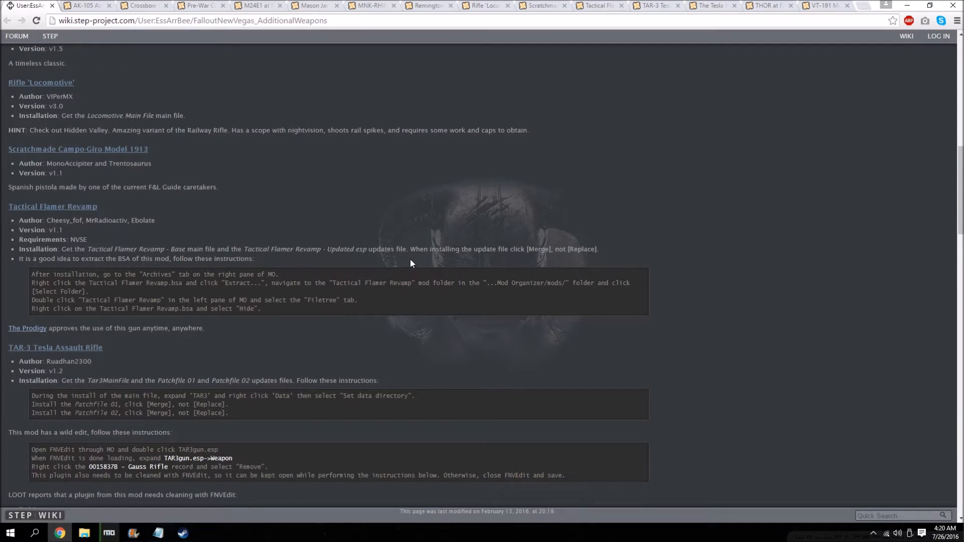
pyautogui.scroll(-4, 35, 271)
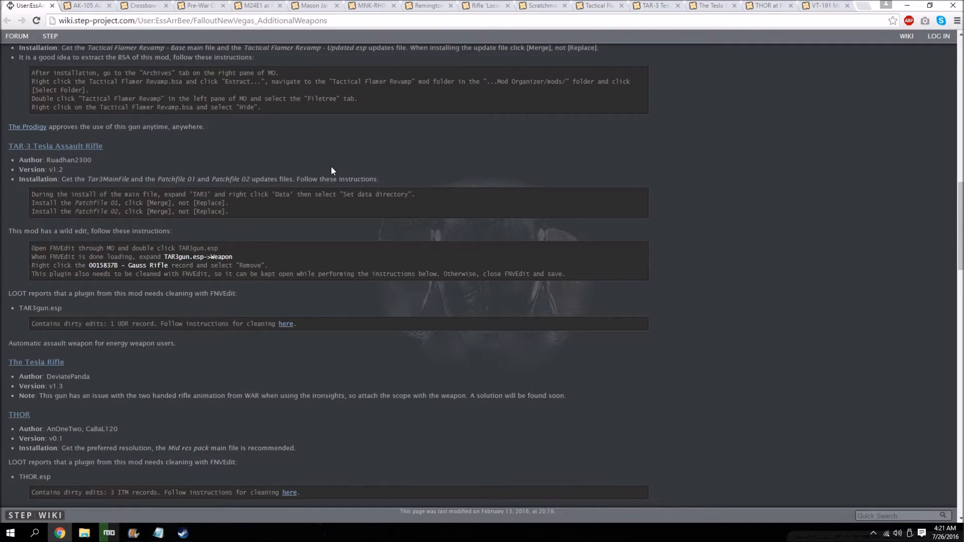
pyautogui.click(653, 6)
pyautogui.click(288, 358)
pyautogui.scroll(-4, 296, 351)
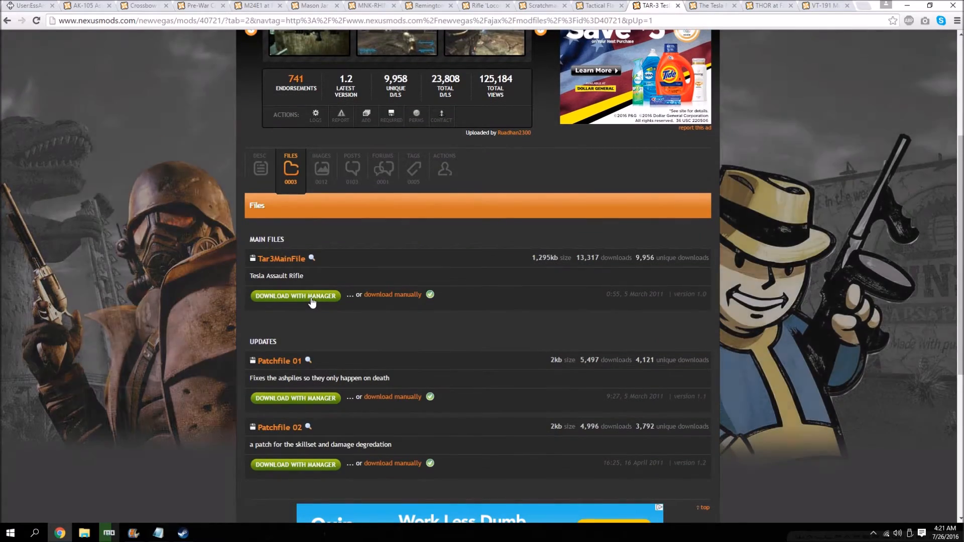
pyautogui.scroll(-3, 315, 342)
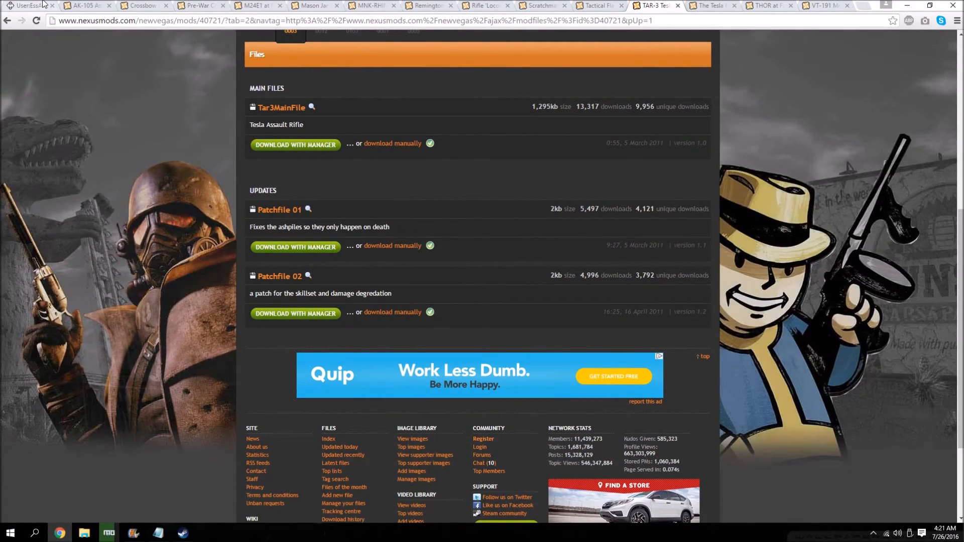
# Read the guide's Tesla Rifle and THOR entries, and download the Tesla Rifle 2 Flavors main file with the manager.
pyautogui.click(42, 4)
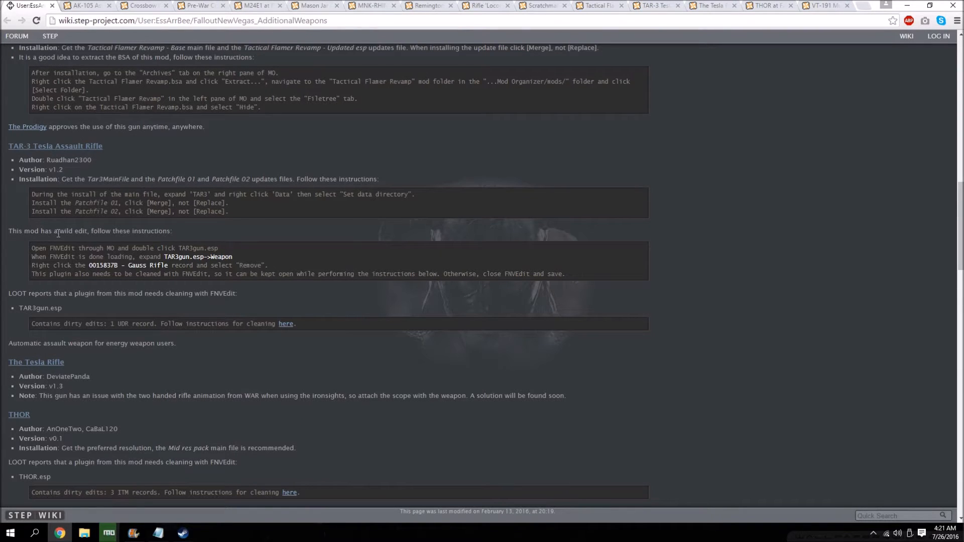
pyautogui.scroll(-2, 54, 254)
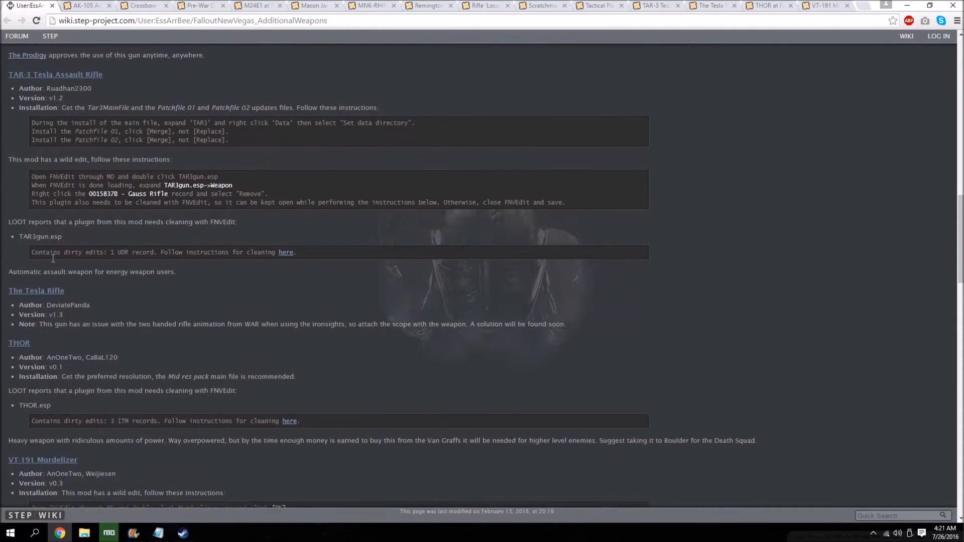
pyautogui.scroll(-1, 45, 211)
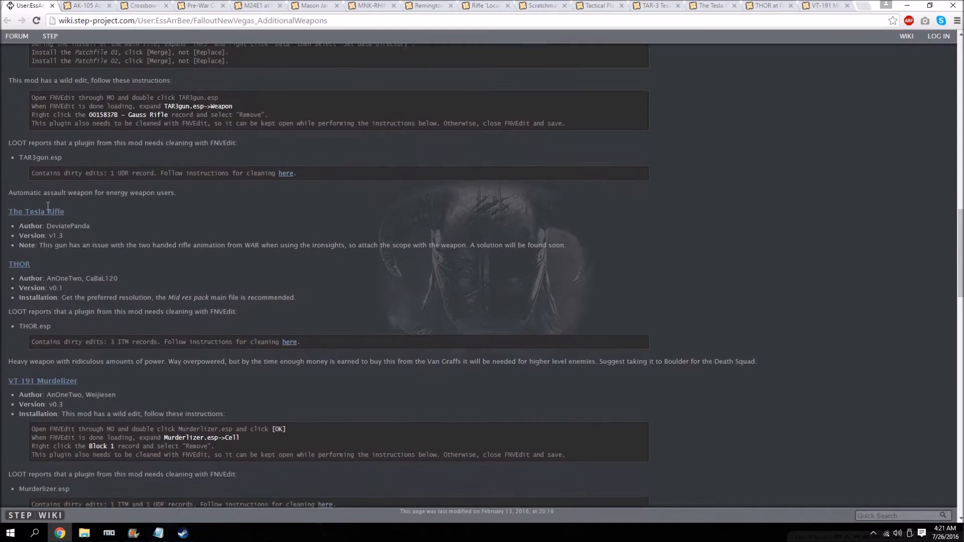
pyautogui.click(700, 6)
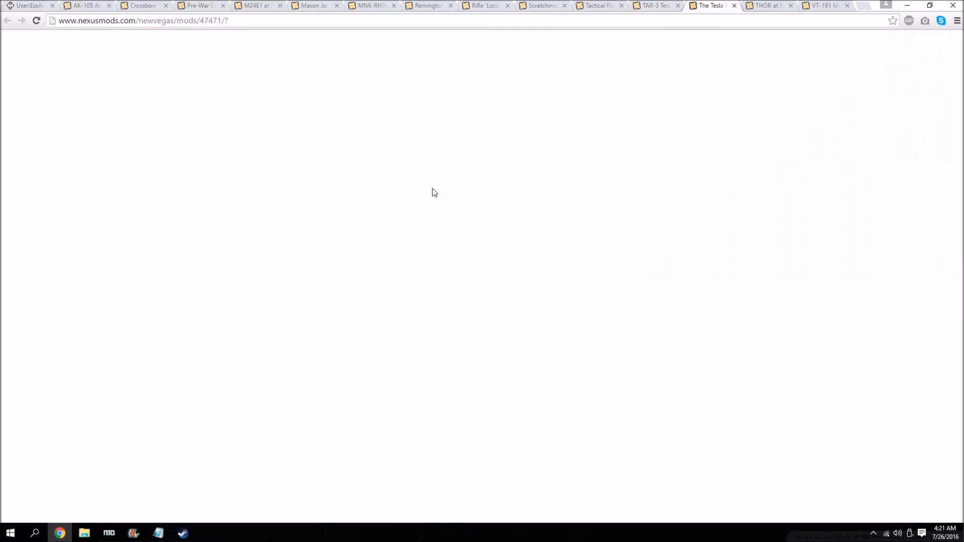
pyautogui.scroll(-2, 305, 374)
pyautogui.scroll(-1, 306, 372)
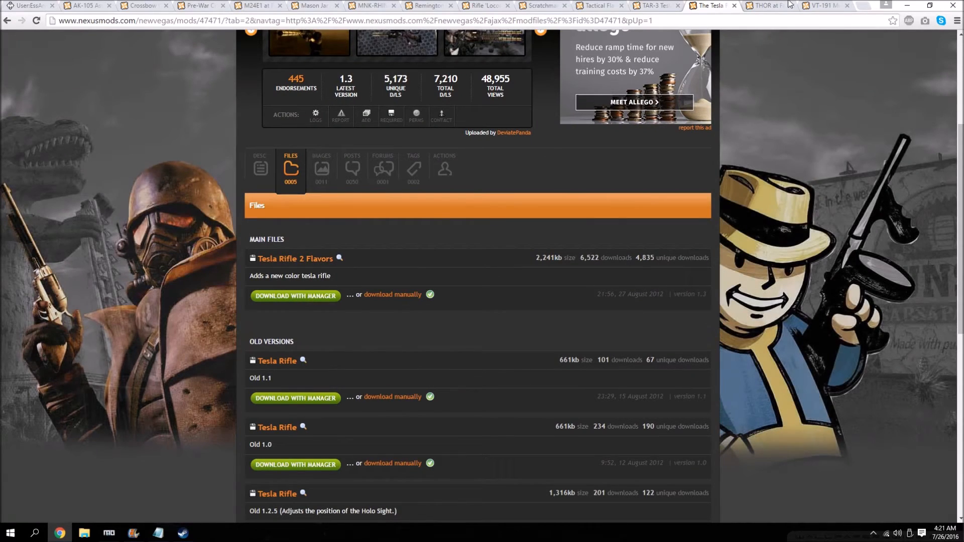
# Download the THOR Mid res pack and the VT-191 Murdelizer main file with the manager.
pyautogui.click(790, 4)
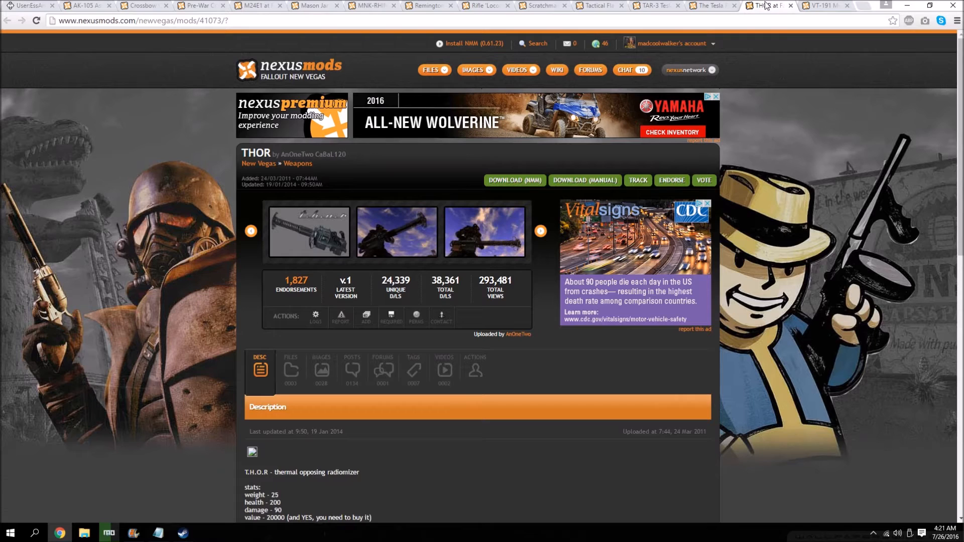
pyautogui.scroll(-4, 266, 357)
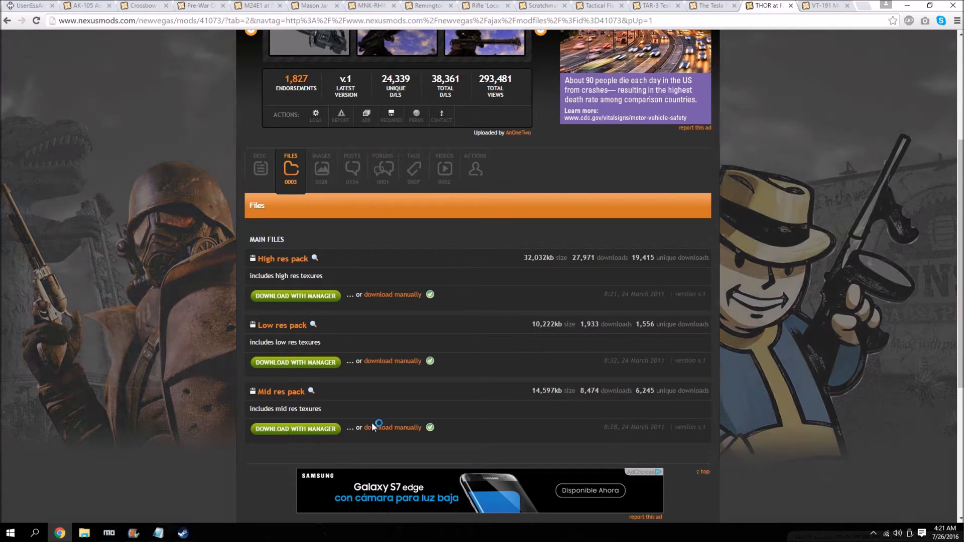
pyautogui.hotkey('ctrl', 'Tab')
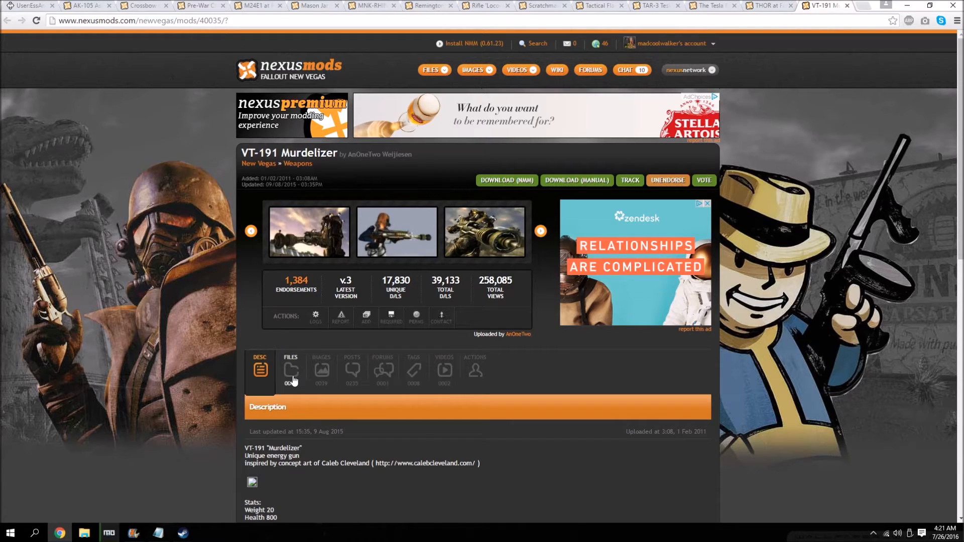
pyautogui.click(292, 378)
pyautogui.scroll(-4, 257, 326)
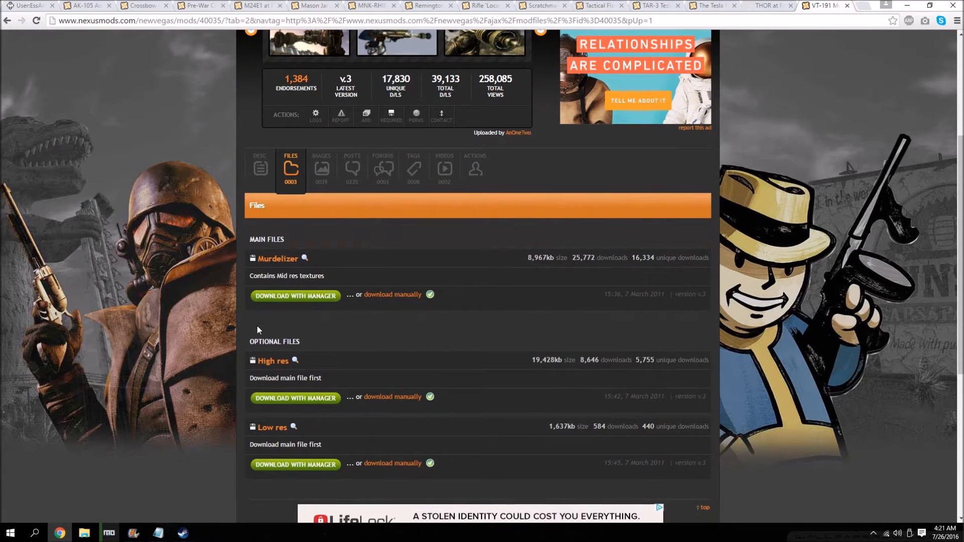
pyautogui.click(288, 299)
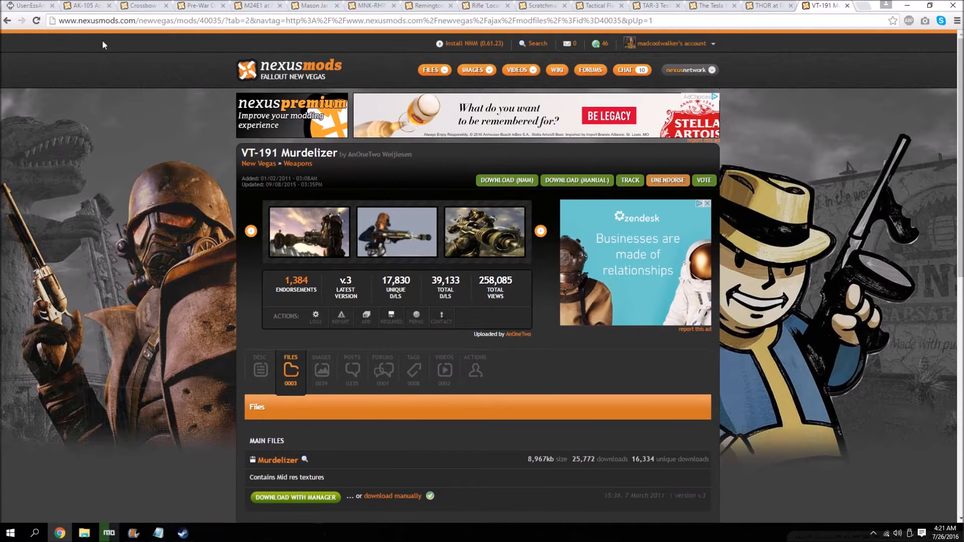
# Switch to Mod Organizer and install the downloaded AK-105 Assault Rifle archive with its Data folder set as the data directory.
pyautogui.click(40, 5)
pyautogui.click(109, 533)
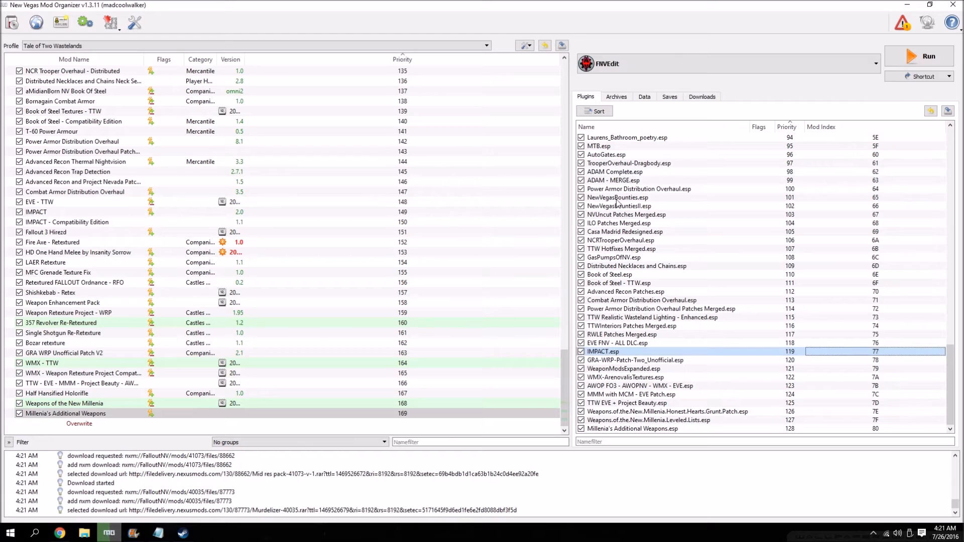
pyautogui.click(705, 98)
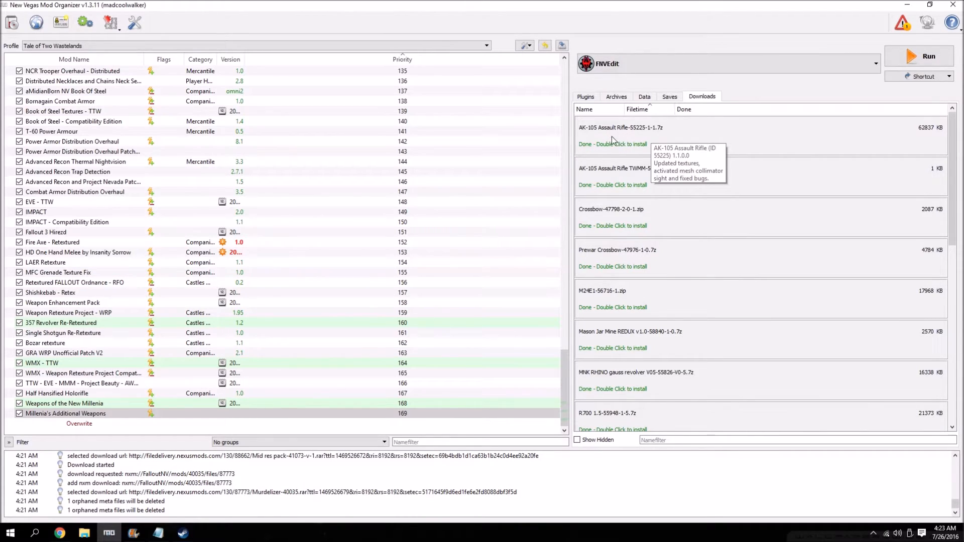
pyautogui.doubleClick(627, 137)
pyautogui.rightClick(388, 251)
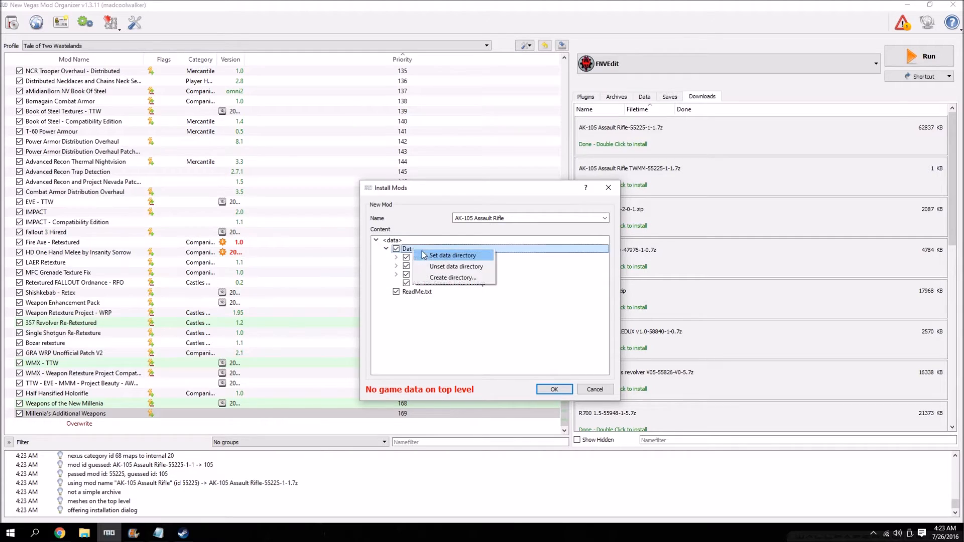
pyautogui.click(452, 253)
pyautogui.click(551, 388)
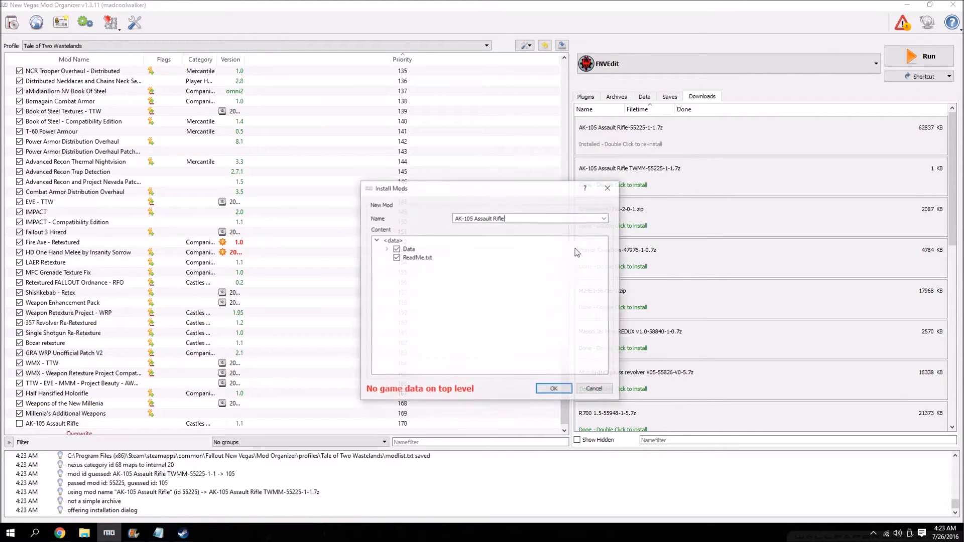
# Install the AK-105 Assault Rifle TWMM archive into the AK-105 Assault Rifle mod, with its Data folder as the data directory.
pyautogui.click(386, 248)
pyautogui.rightClick(408, 249)
pyautogui.click(423, 255)
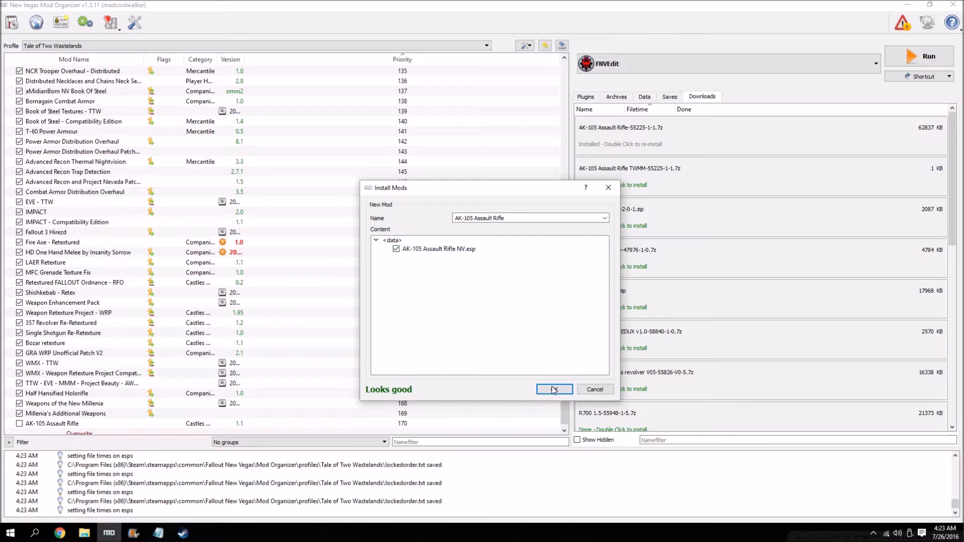
pyautogui.click(554, 389)
pyautogui.click(447, 324)
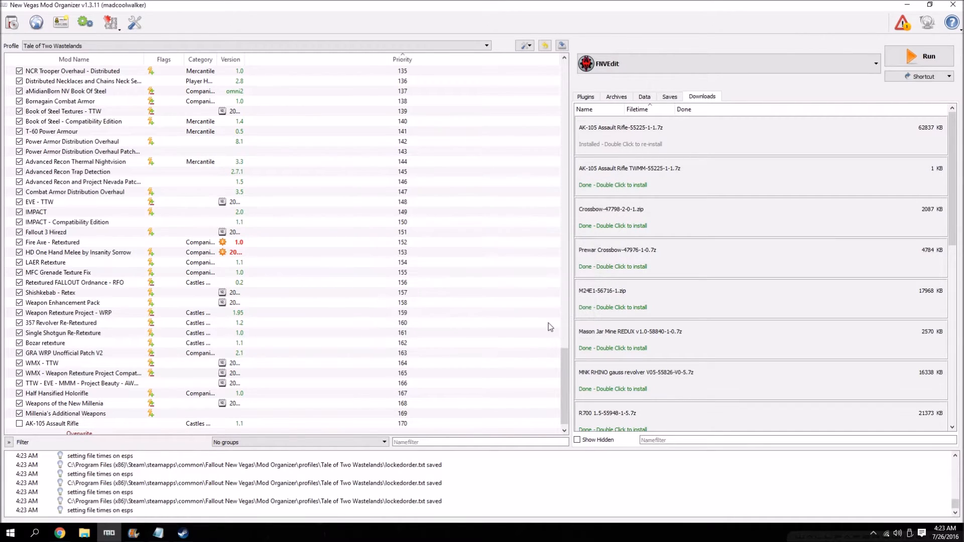
# Remove the two installed AK-105 Assault Rifle archives from the downloads view.
pyautogui.rightClick(647, 144)
pyautogui.click(686, 168)
pyautogui.rightClick(654, 141)
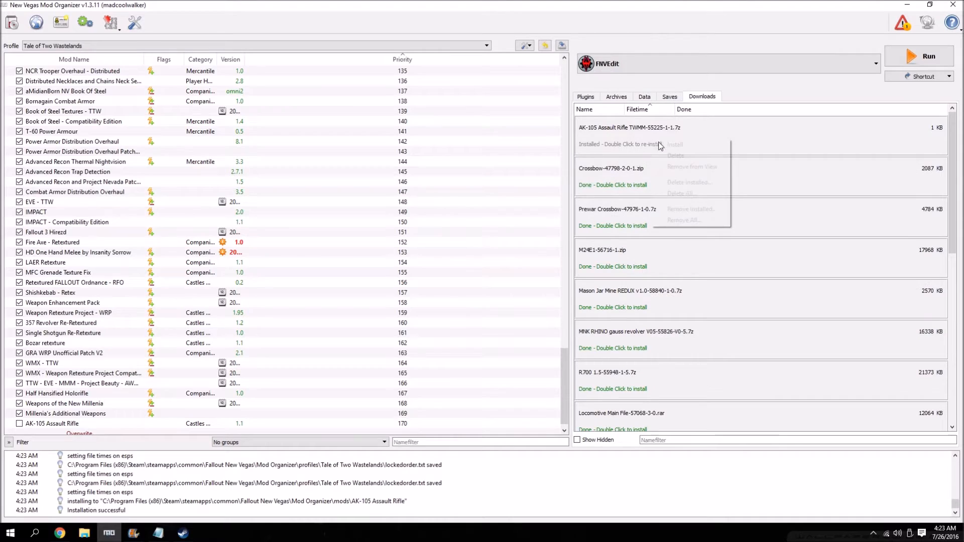
pyautogui.click(679, 168)
# Install the Crossbow for the Wasteland archive with its Data folder as the data directory, and remove the archive from the downloads view.
pyautogui.doubleClick(623, 134)
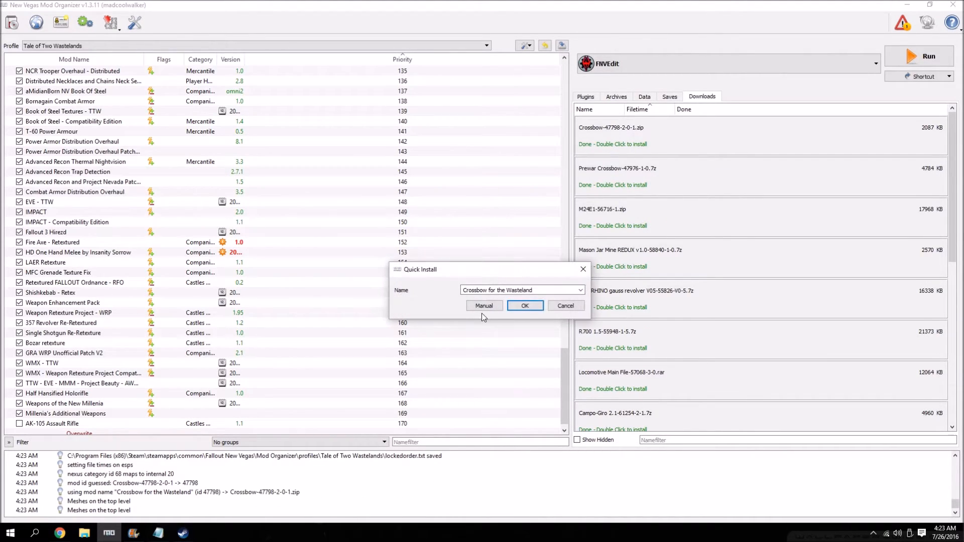
pyautogui.click(484, 306)
pyautogui.click(386, 248)
pyautogui.click(396, 257)
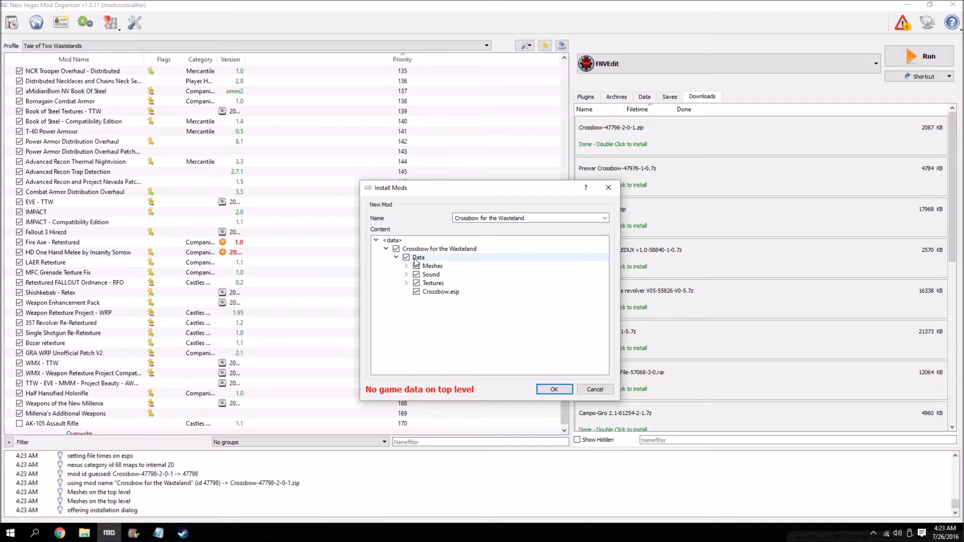
pyautogui.rightClick(416, 262)
pyautogui.click(423, 268)
pyautogui.click(554, 390)
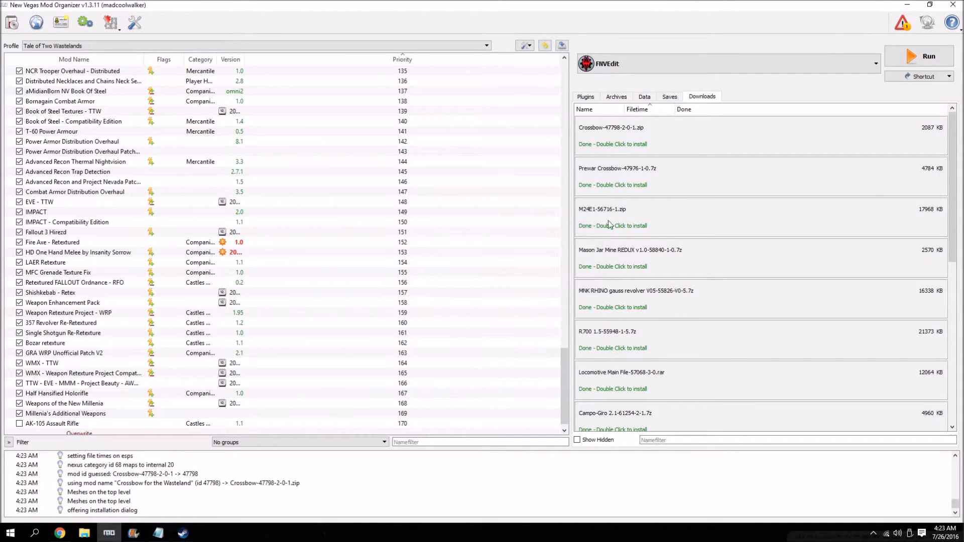
pyautogui.rightClick(637, 135)
pyautogui.press('Return')
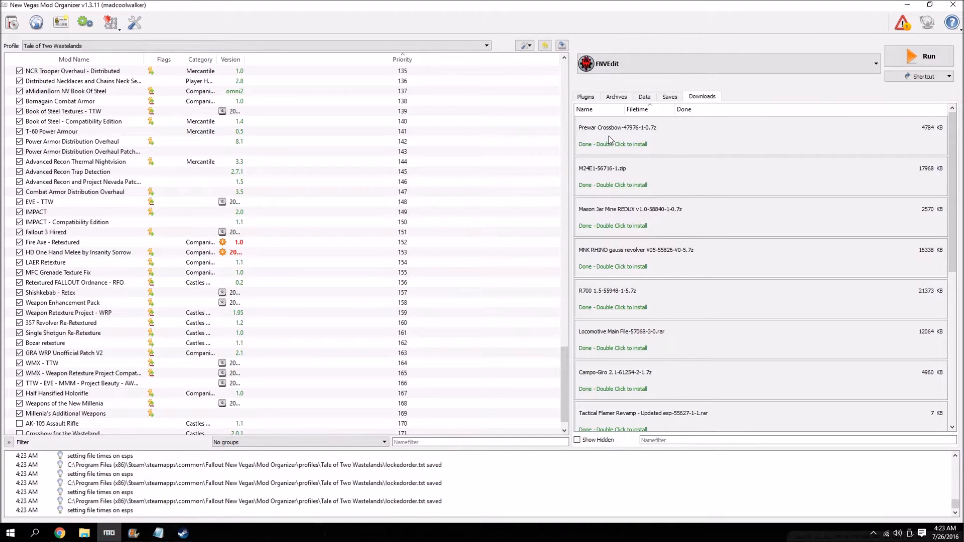
# Install the Prewar Crossbow archive manually without its readme file, and remove the archive from the downloads view.
pyautogui.doubleClick(608, 136)
pyautogui.click(484, 305)
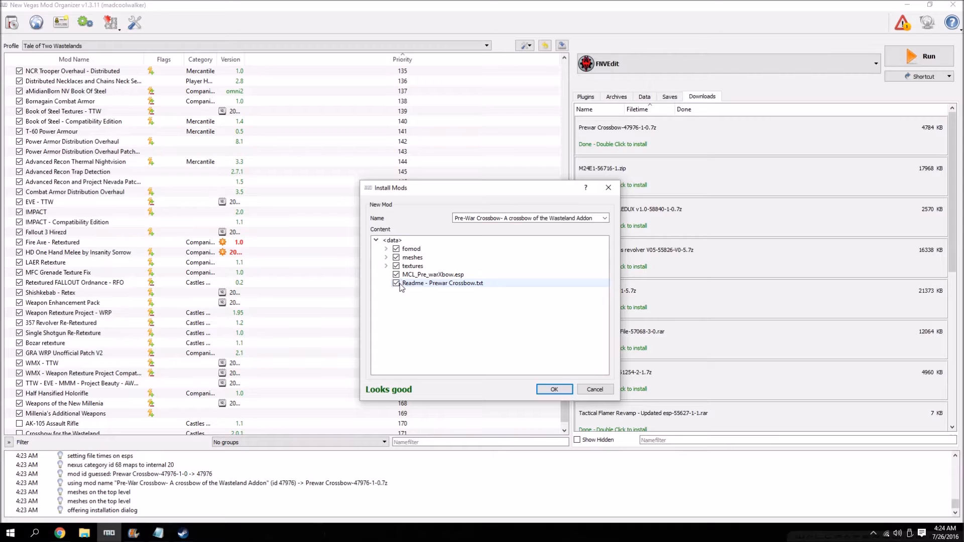
pyautogui.click(396, 283)
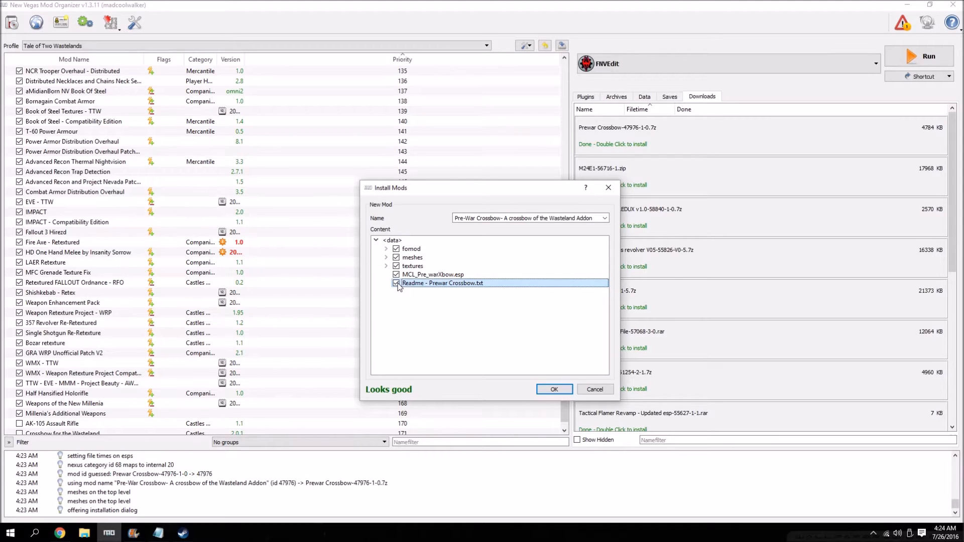
pyautogui.click(552, 390)
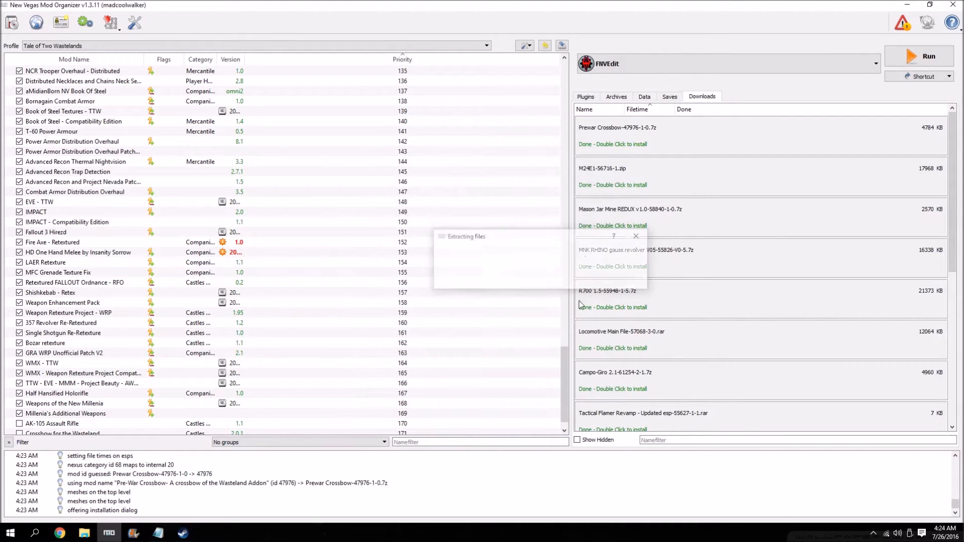
pyautogui.rightClick(614, 132)
pyautogui.click(632, 162)
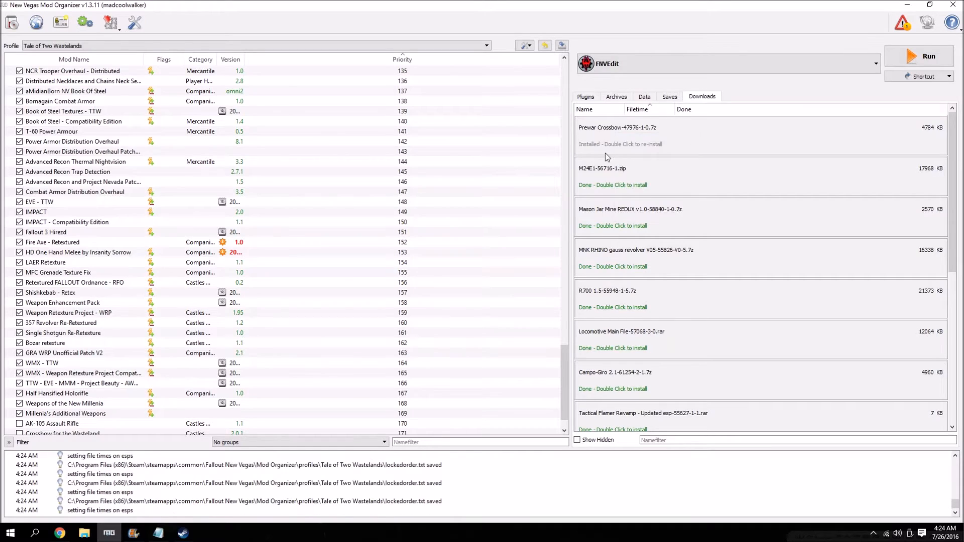
# Install the M24E1 archive with its Data folder set as the data directory, and remove the archive from the downloads view.
pyautogui.doubleClick(601, 136)
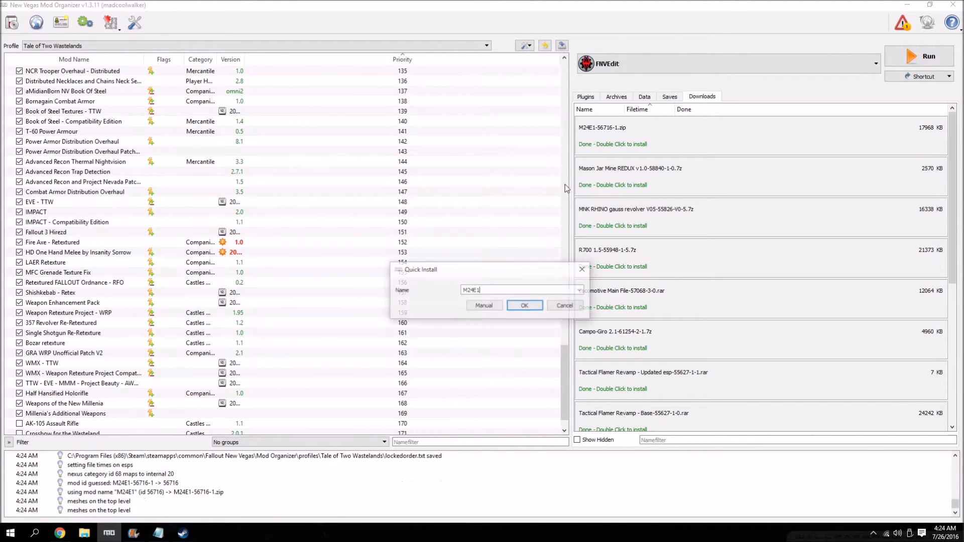
pyautogui.click(484, 305)
pyautogui.click(397, 258)
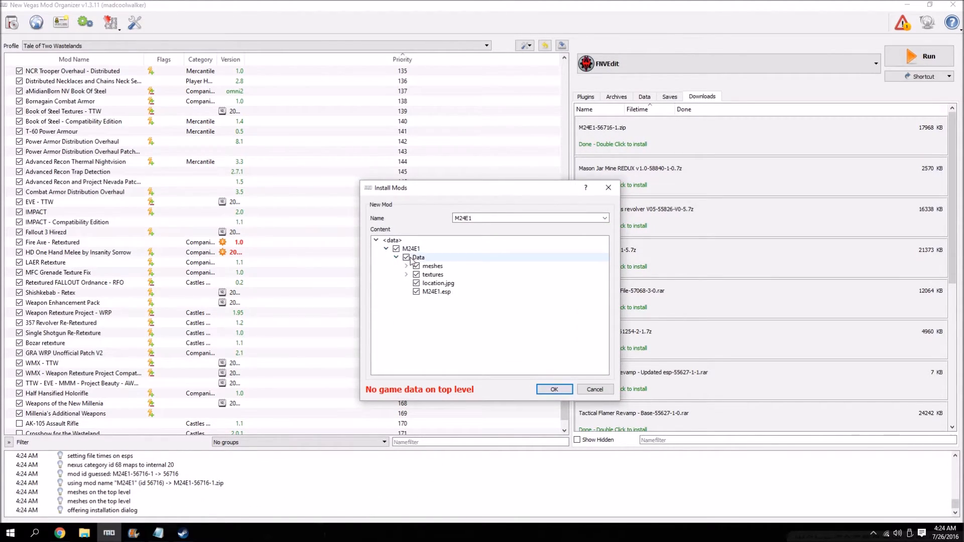
pyautogui.rightClick(416, 258)
pyautogui.click(429, 263)
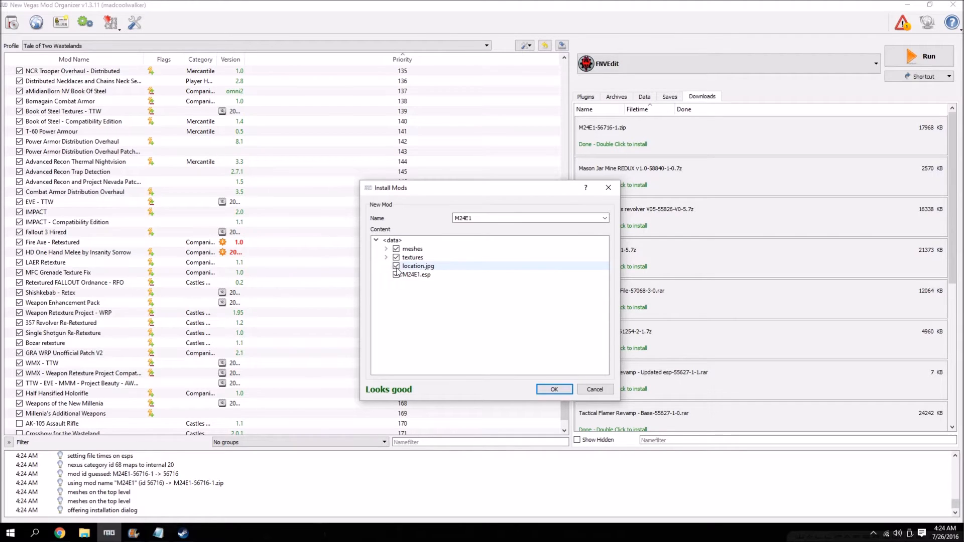
pyautogui.click(561, 393)
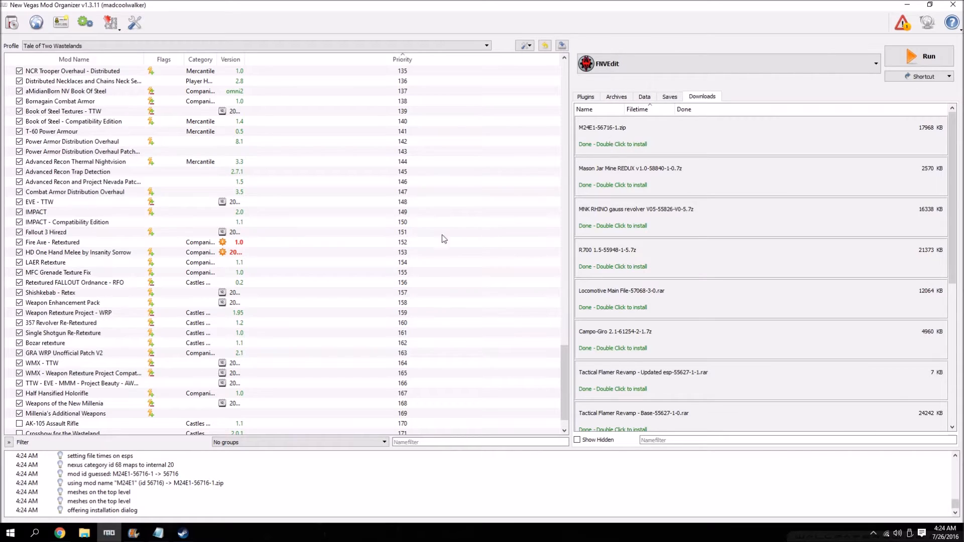
pyautogui.rightClick(615, 135)
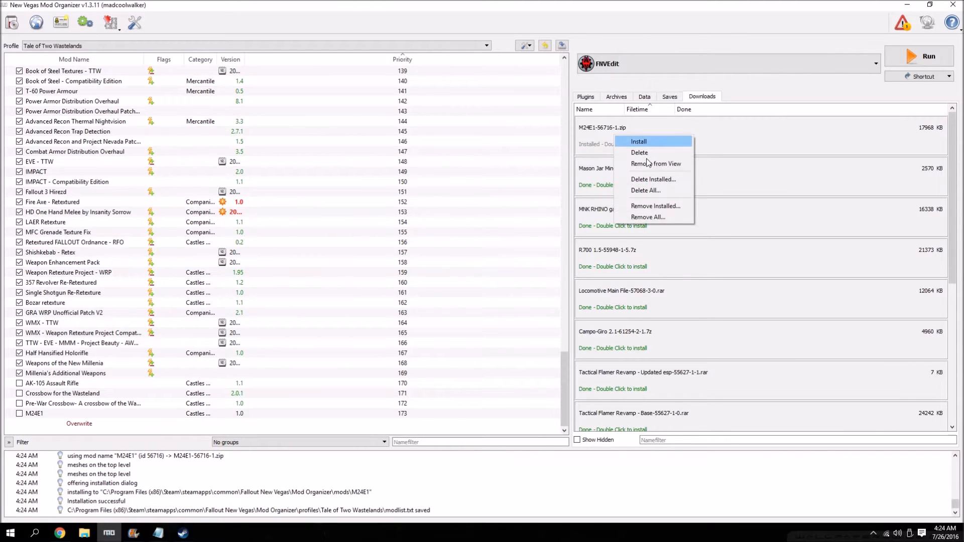
pyautogui.click(650, 166)
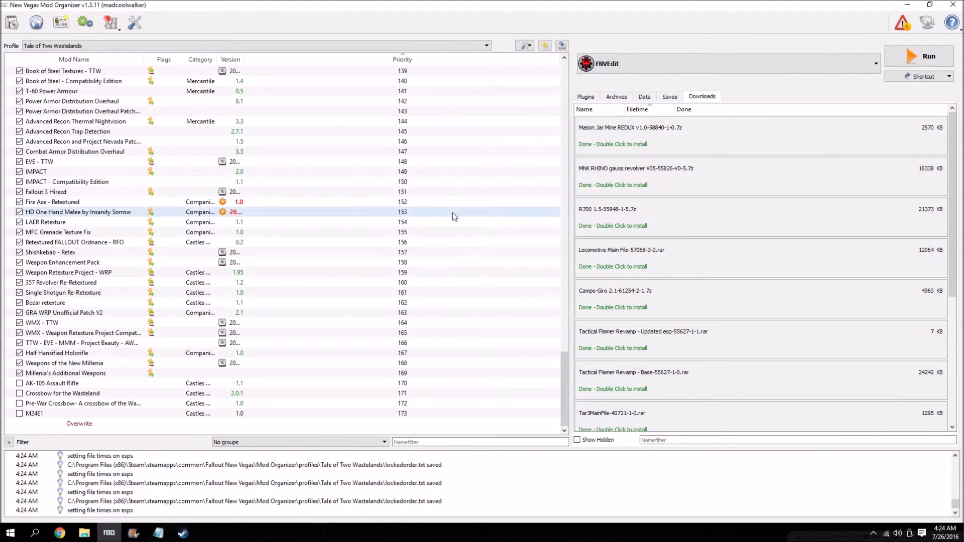
# Install the Mason Jar Mine REDUX archive with its default contents, and remove the archive from the downloads view.
pyautogui.doubleClick(626, 131)
pyautogui.click(490, 304)
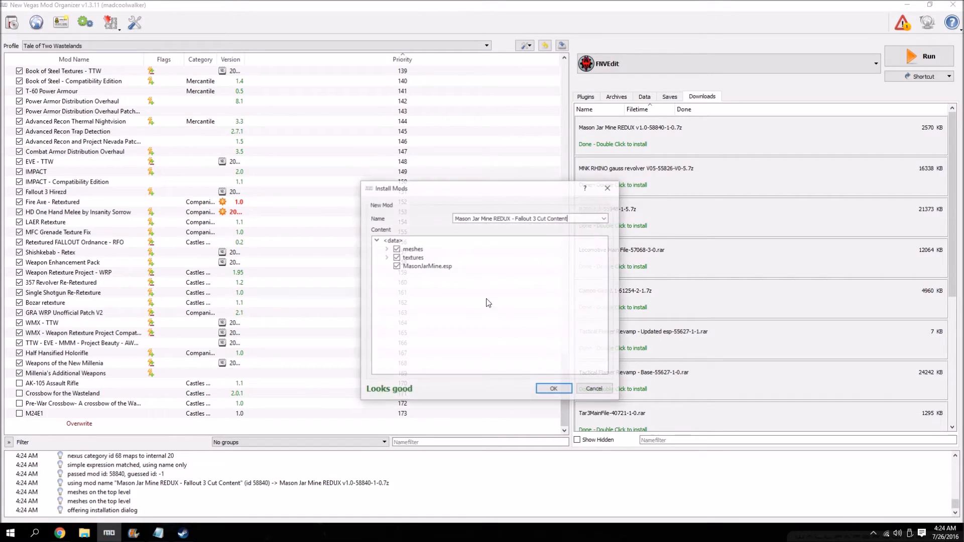
pyautogui.click(553, 389)
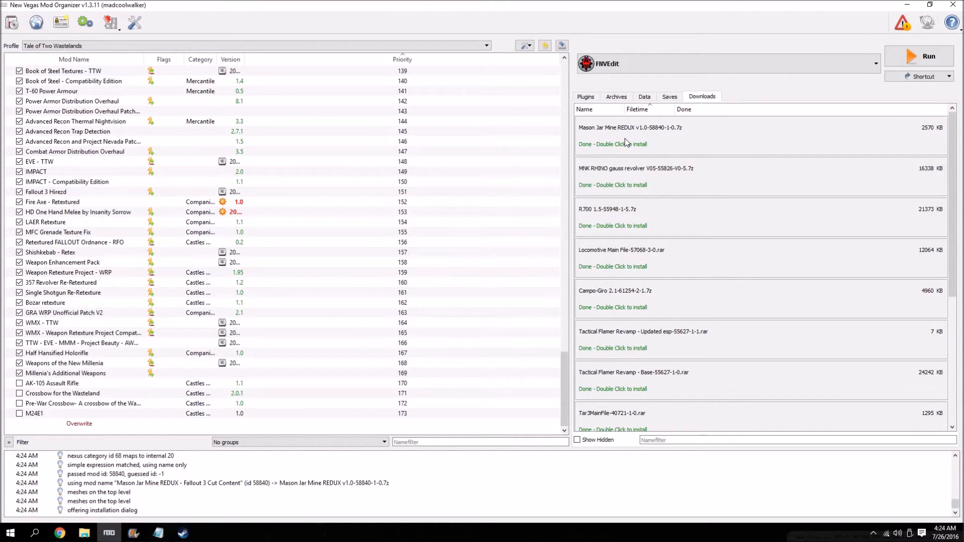
pyautogui.rightClick(632, 144)
pyautogui.click(667, 175)
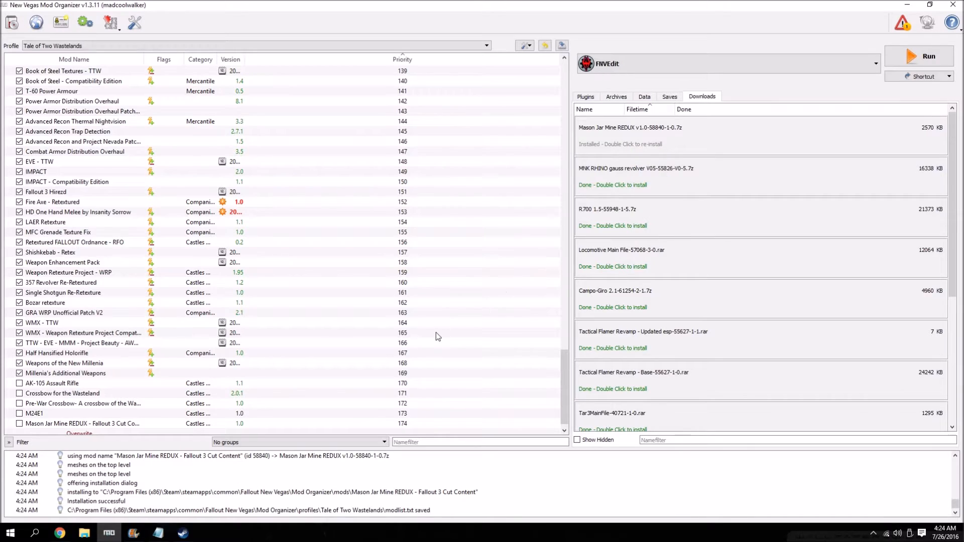
# Look through the remaining weapon archives in the downloads list, including the TAR-3 patch files.
pyautogui.scroll(-3, 631, 180)
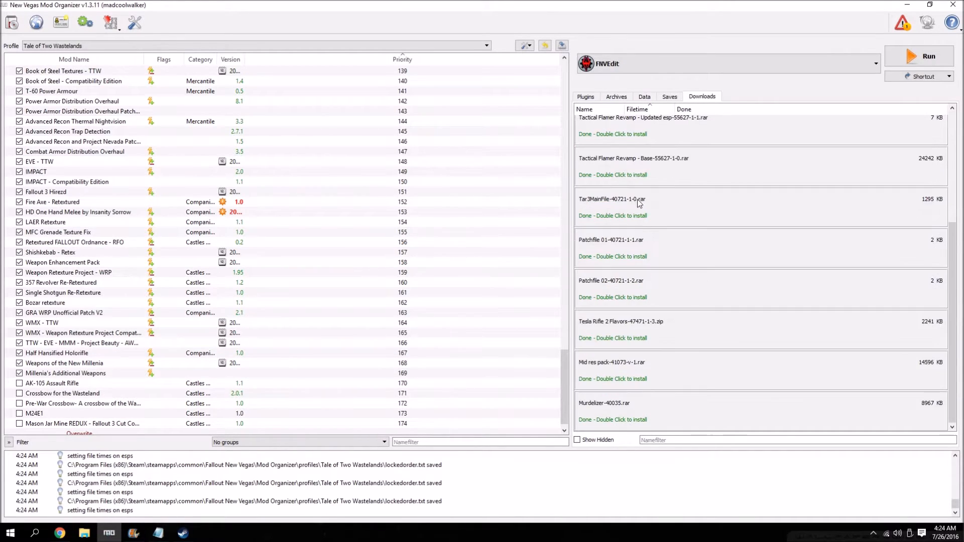
pyautogui.scroll(3, 675, 342)
pyautogui.scroll(-3, 685, 175)
pyautogui.moveTo(679, 253)
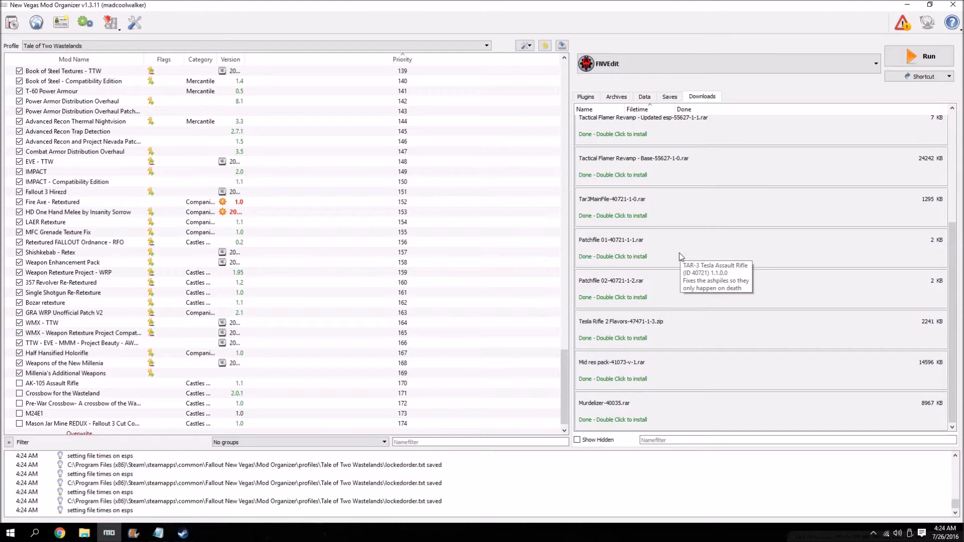
pyautogui.scroll(-1, 438, 245)
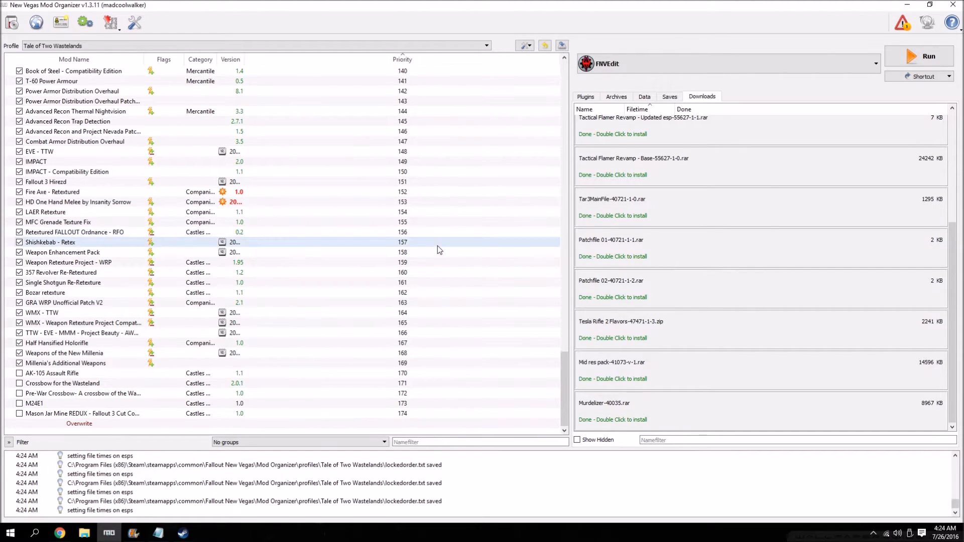
pyautogui.scroll(3, 668, 140)
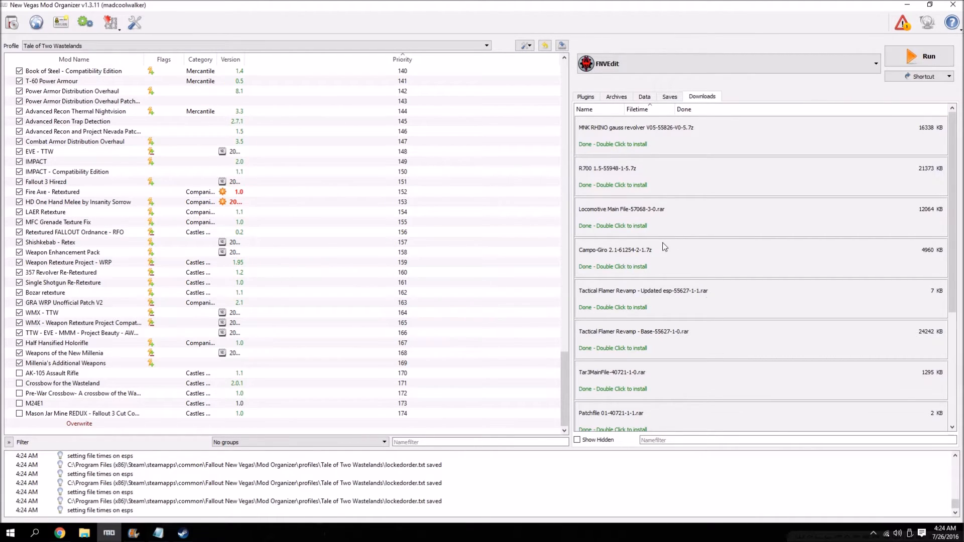
pyautogui.scroll(-3, 666, 300)
pyautogui.scroll(3, 667, 301)
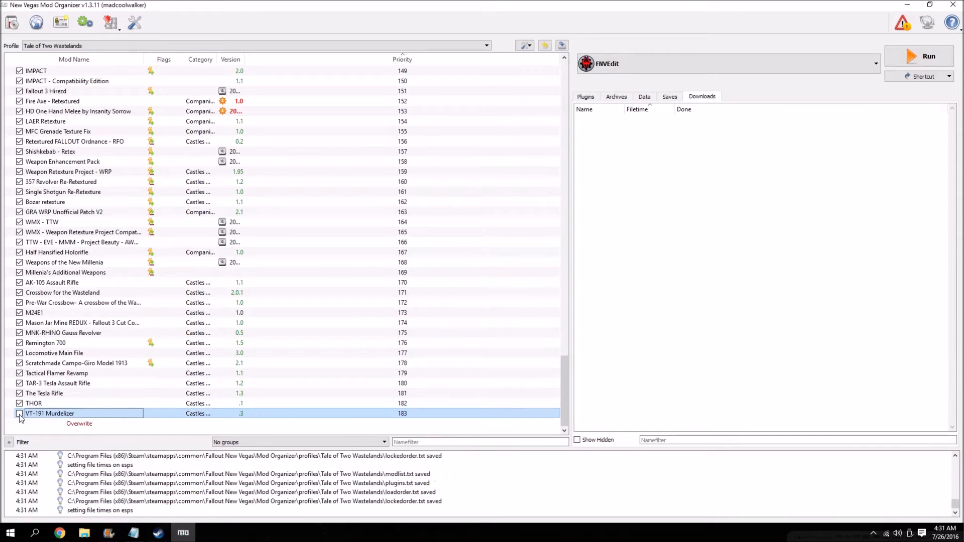
# Enable the VT-191 Murdelizer mod and switch to the browser to read the guide's TAR-3 Tesla Assault Rifle instructions.
pyautogui.click(19, 413)
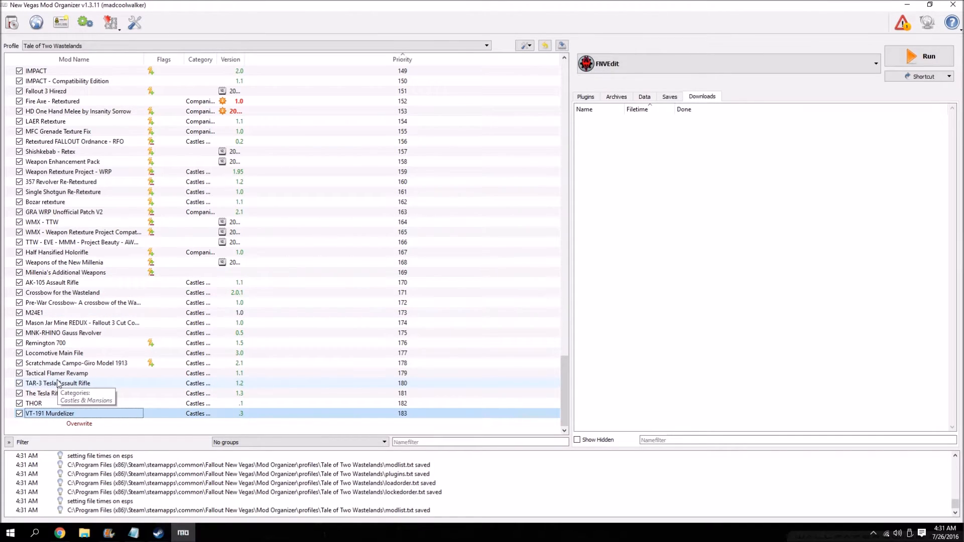
pyautogui.click(68, 534)
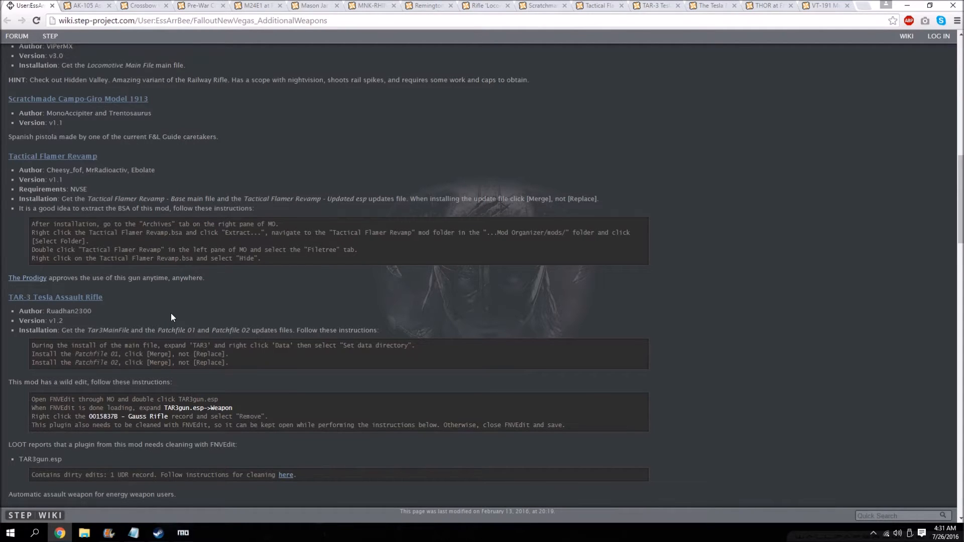
pyautogui.scroll(-4, 160, 311)
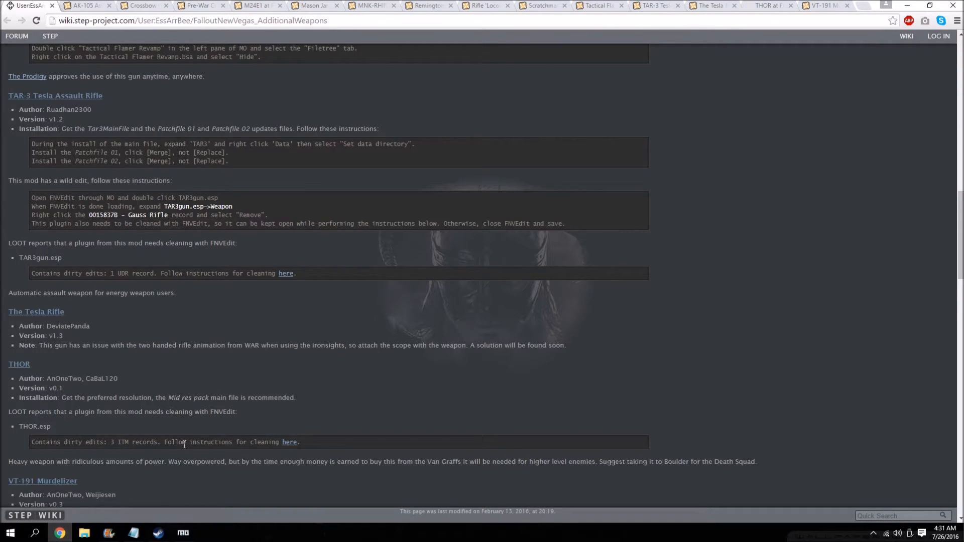
# Switch back to Mod Organizer, run FNVEdit, and load only the TAR3gun.esp plugin after checking the guide.
pyautogui.click(182, 537)
pyautogui.click(903, 61)
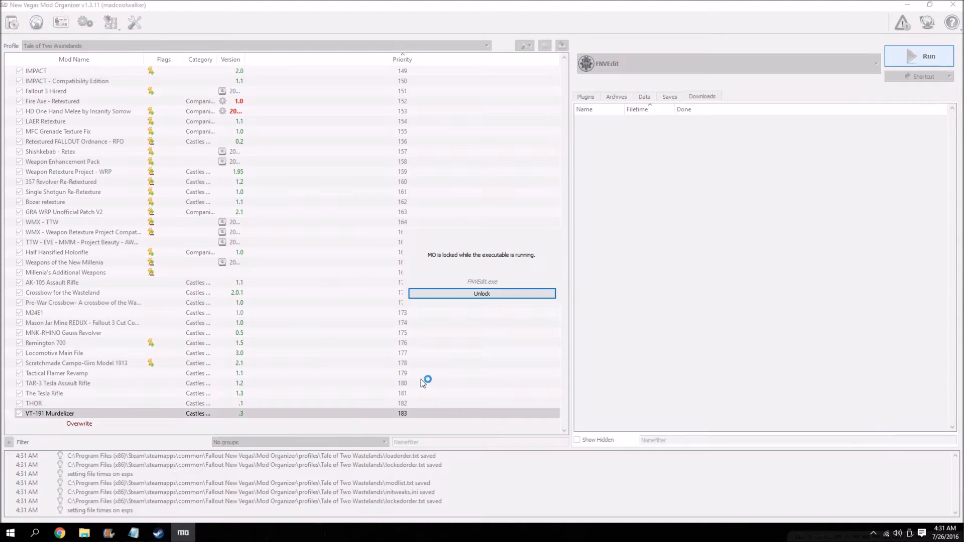
pyautogui.click(59, 533)
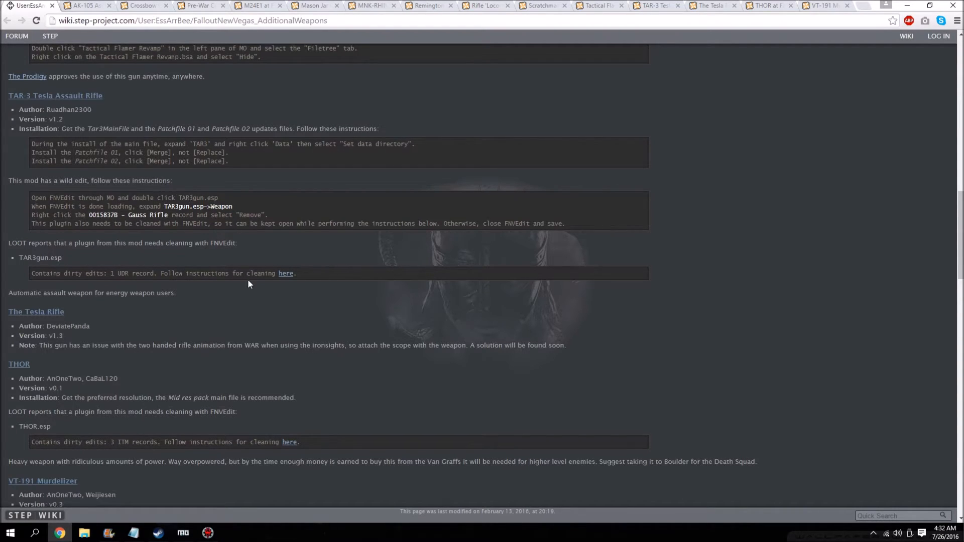
pyautogui.click(208, 533)
pyautogui.scroll(-10, 519, 250)
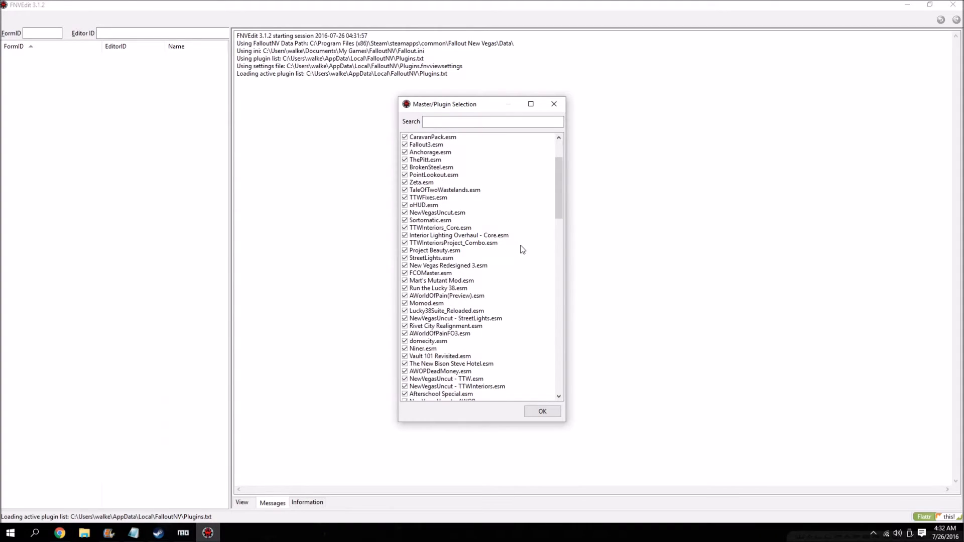
pyautogui.scroll(-5, 568, 326)
pyautogui.doubleClick(437, 370)
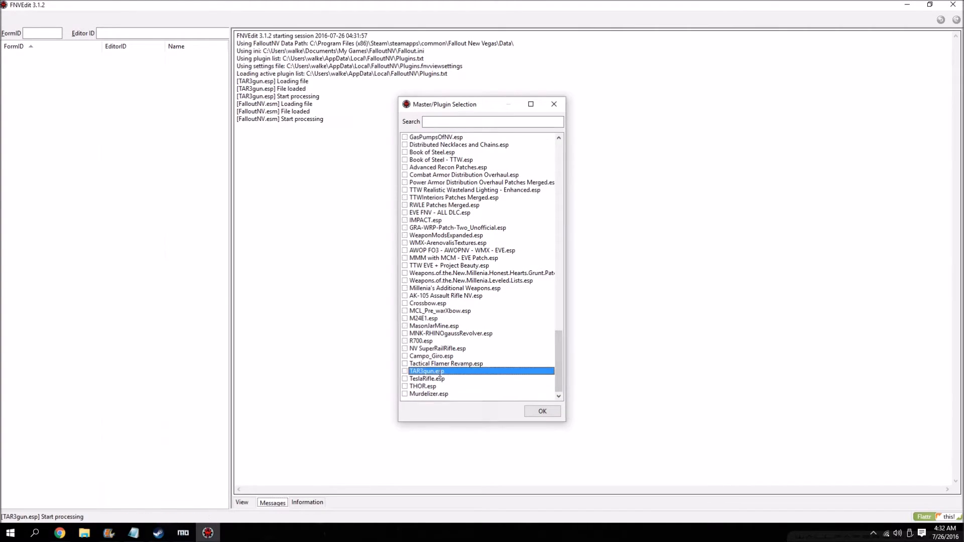
# Check the guide's TAR-3 wild edit instructions, return to FNVEdit, and expand the Weapon group of TAR3gun.esp.
pyautogui.click(60, 532)
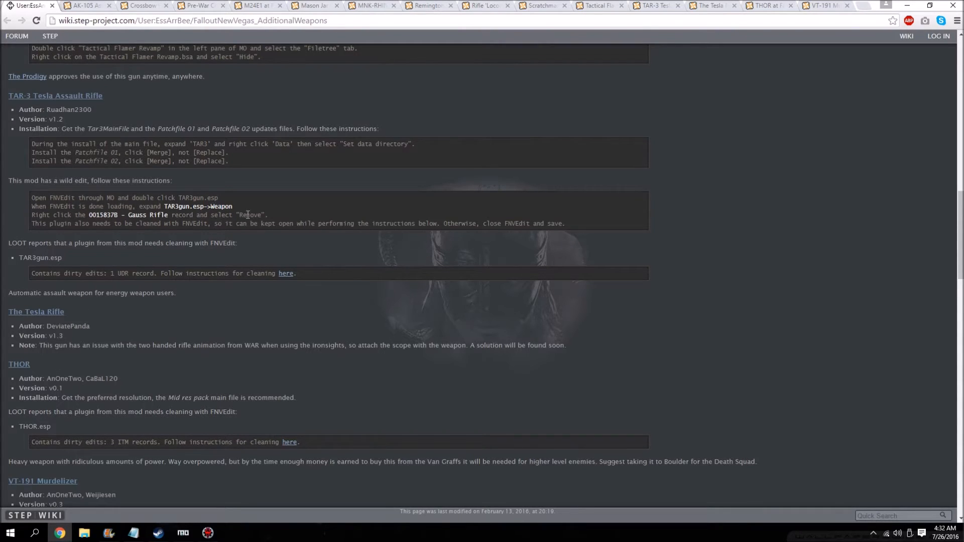
pyautogui.click(208, 533)
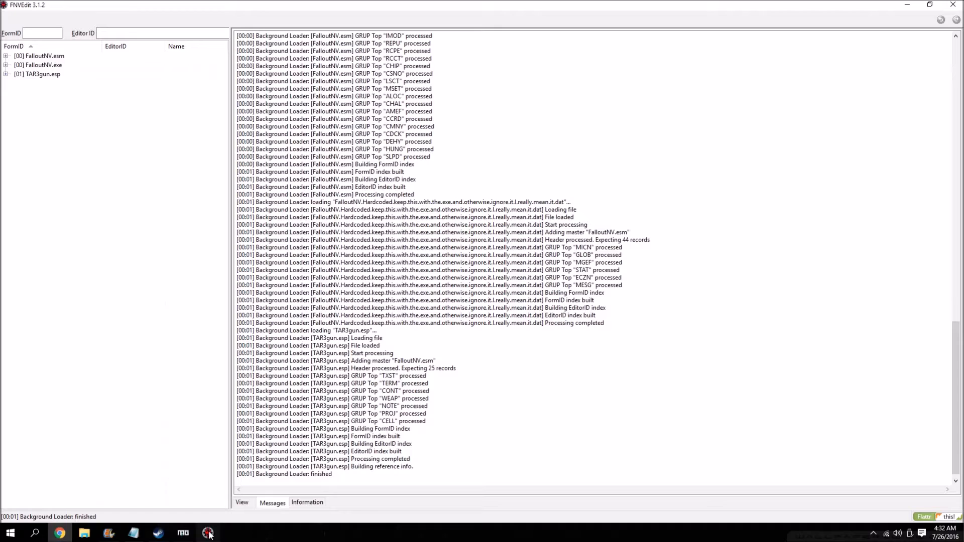
pyautogui.click(5, 74)
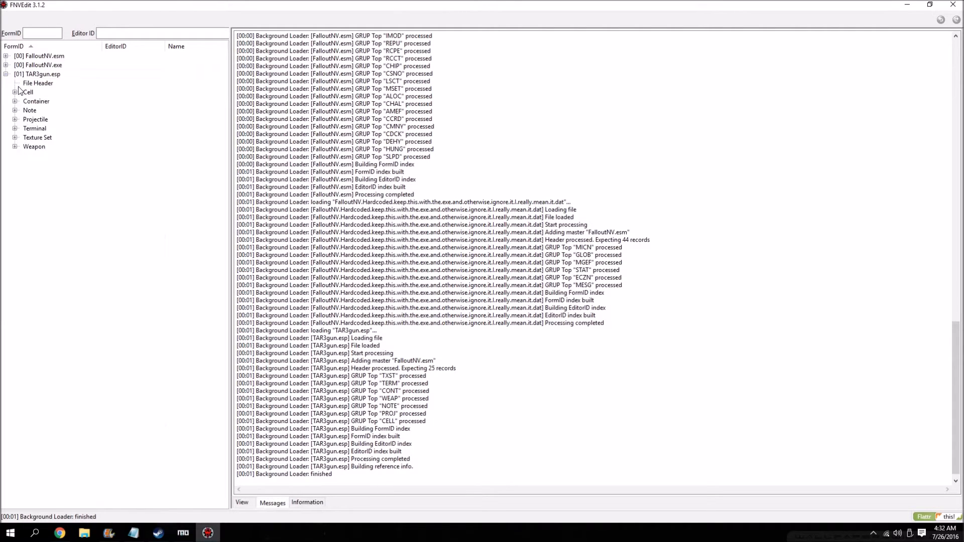
pyautogui.click(15, 147)
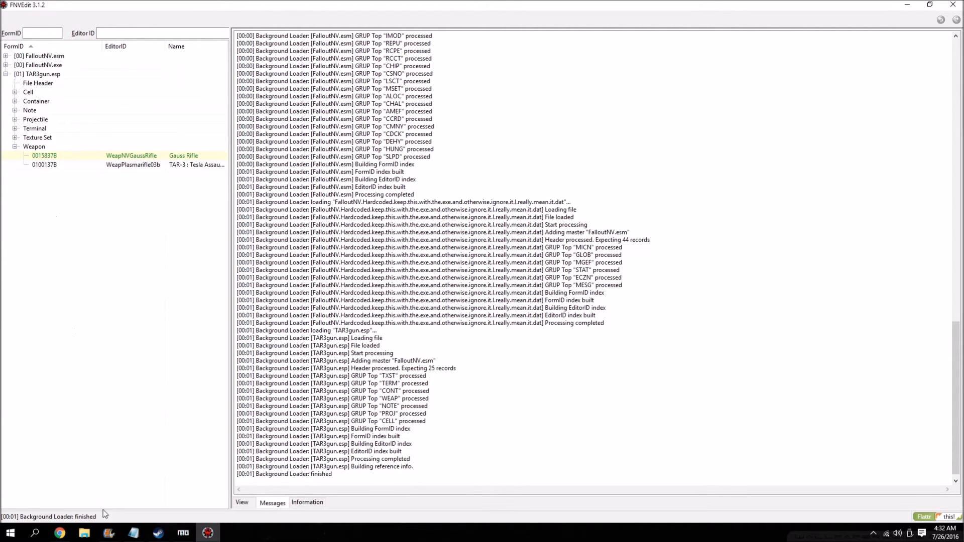
# Recheck the guide and permanently remove the 0015837B Gauss Rifle record from TAR3gun.esp in FNVEdit, accepting the edit warning and confirmation.
pyautogui.click(60, 533)
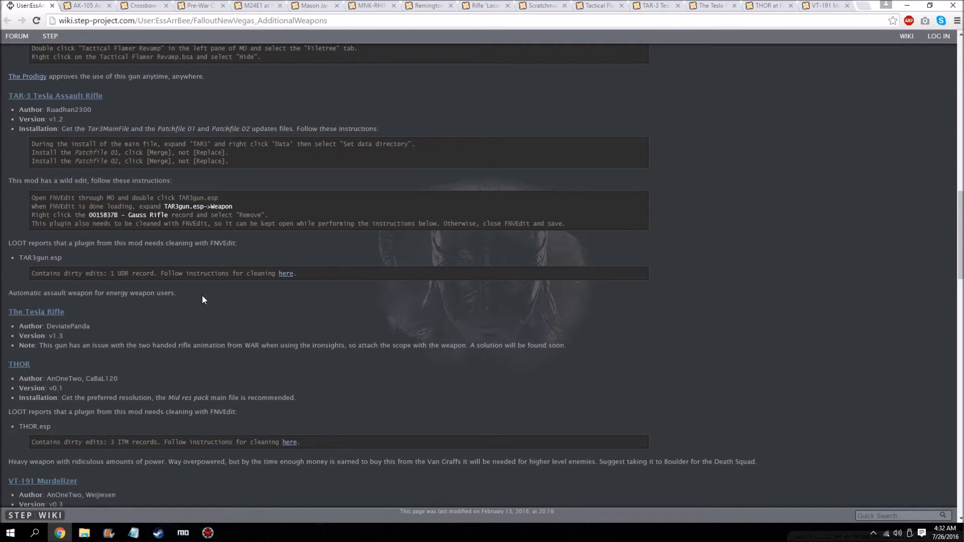
pyautogui.click(208, 533)
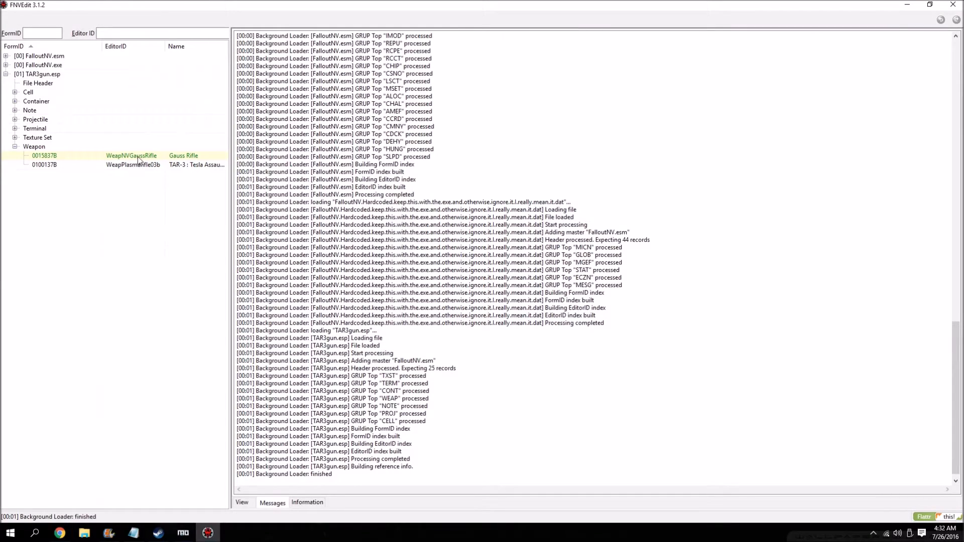
pyautogui.rightClick(119, 157)
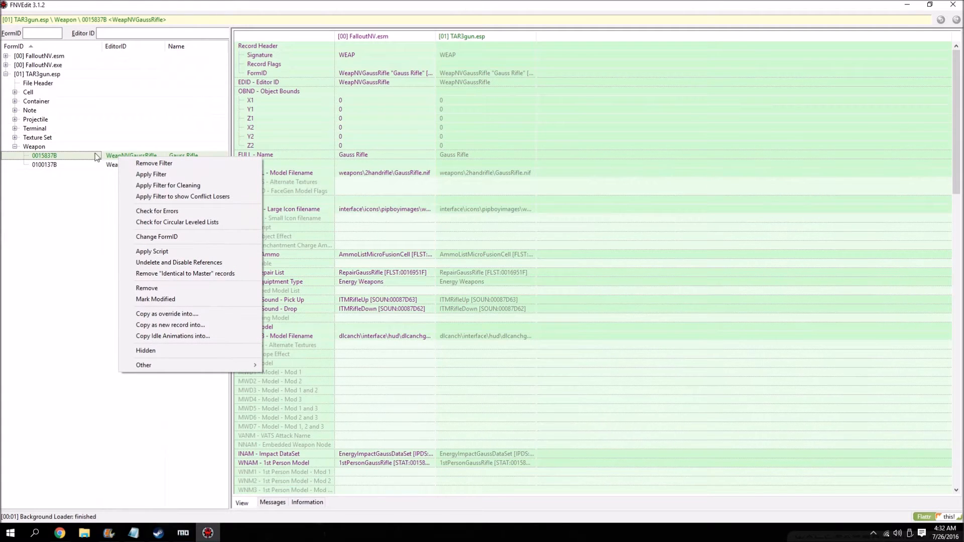
pyautogui.click(68, 156)
pyautogui.rightClick(69, 157)
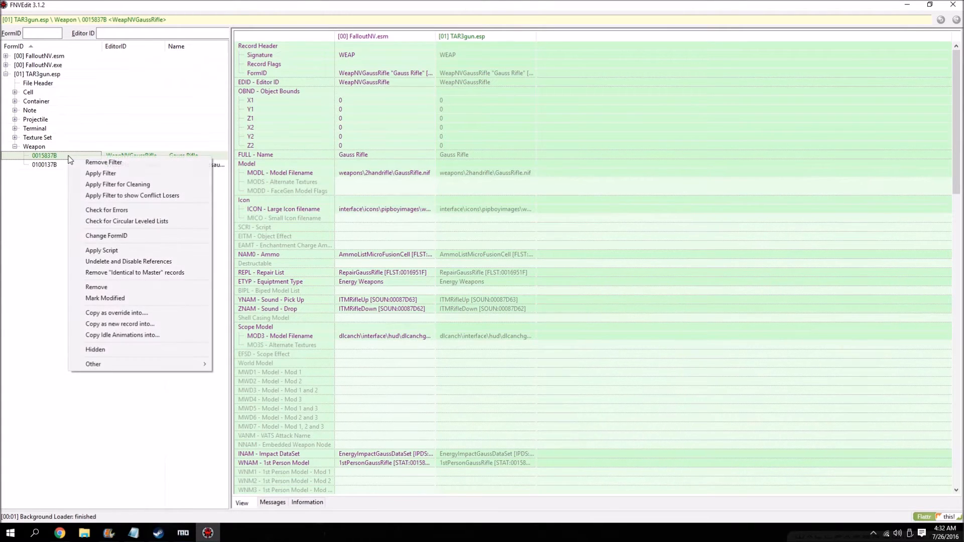
pyautogui.click(108, 289)
pyautogui.click(533, 324)
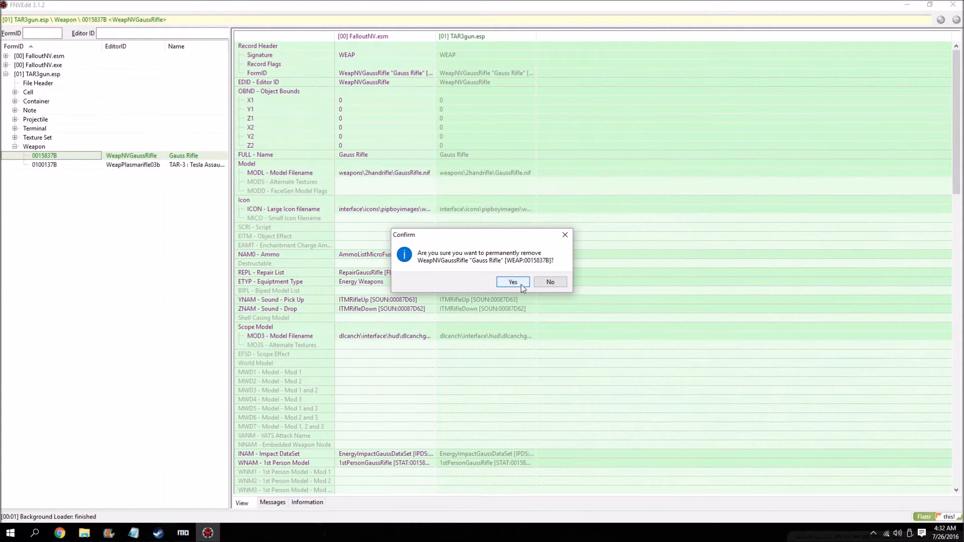
pyautogui.click(512, 282)
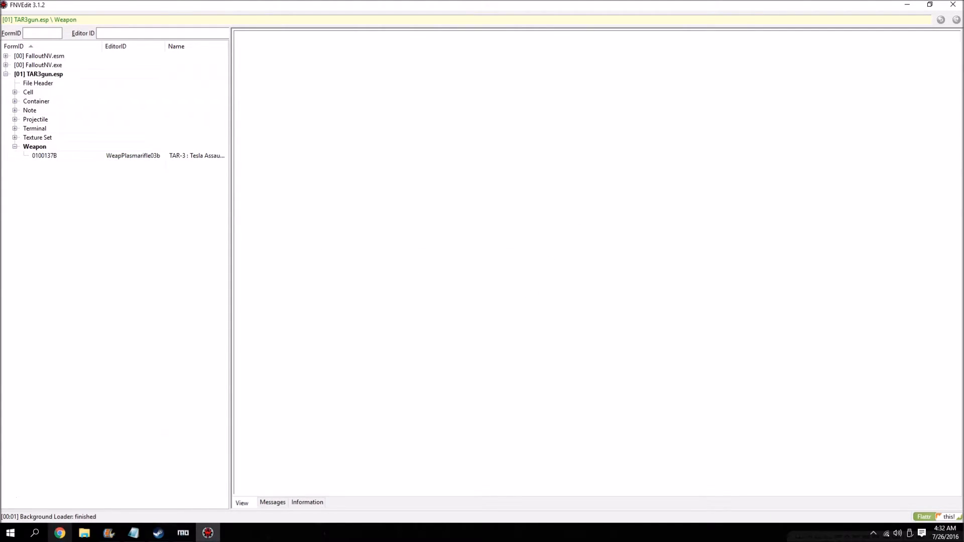
# Consult the guide again, collapse the TAR3gun.esp tree in FNVEdit, and apply the filter for cleaning to it.
pyautogui.click(60, 533)
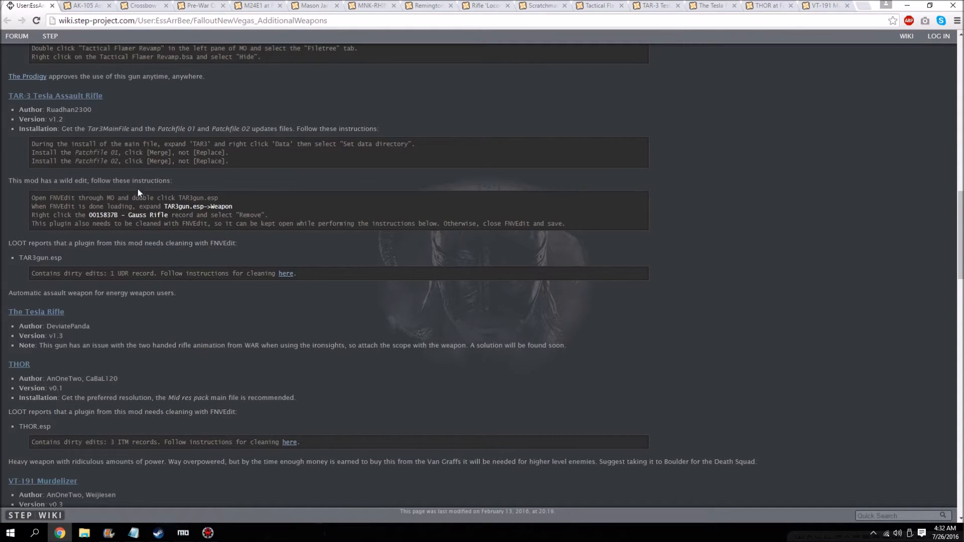
pyautogui.click(199, 538)
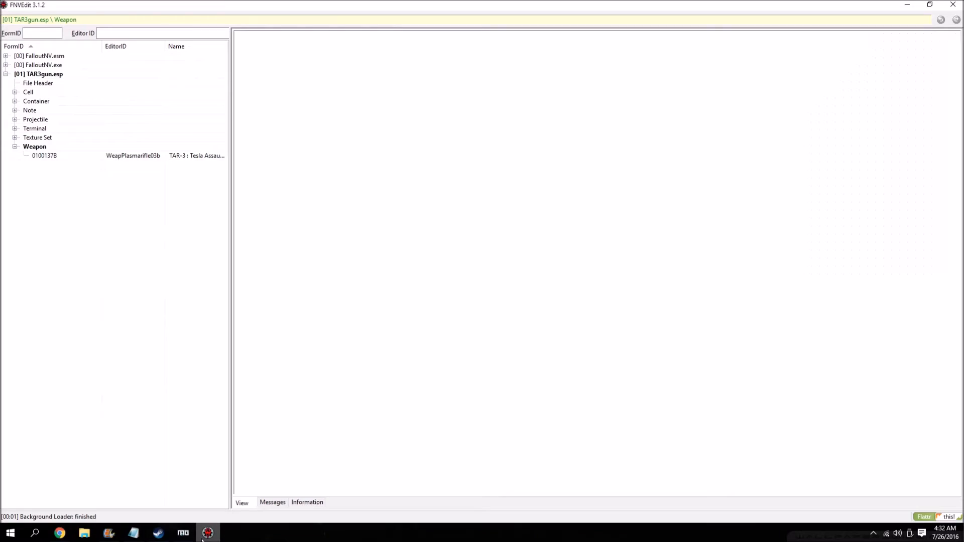
pyautogui.click(16, 146)
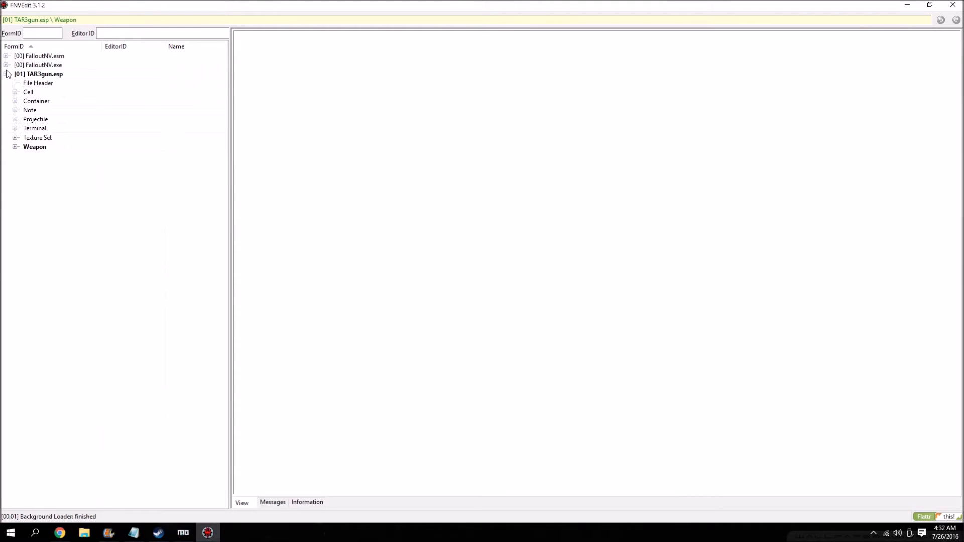
pyautogui.click(6, 74)
pyautogui.rightClick(17, 74)
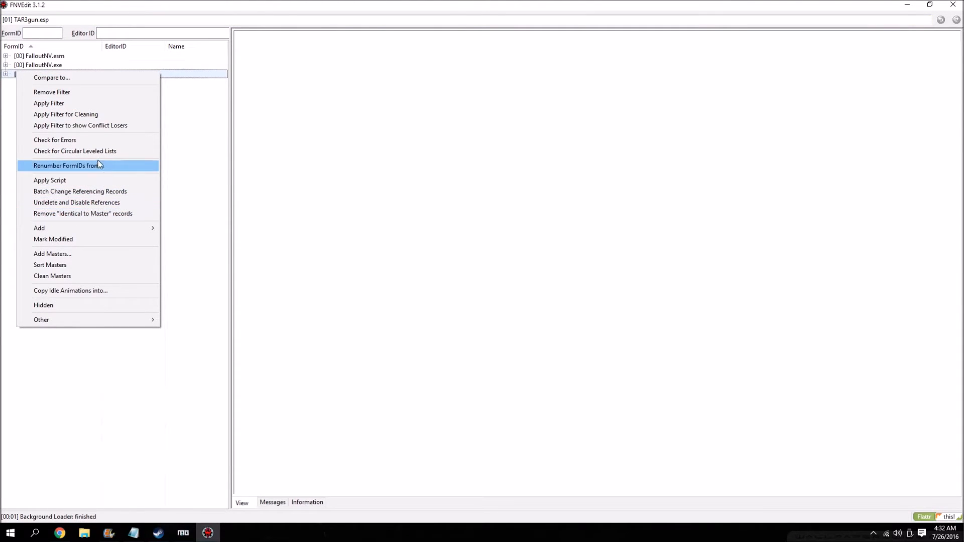
pyautogui.click(105, 118)
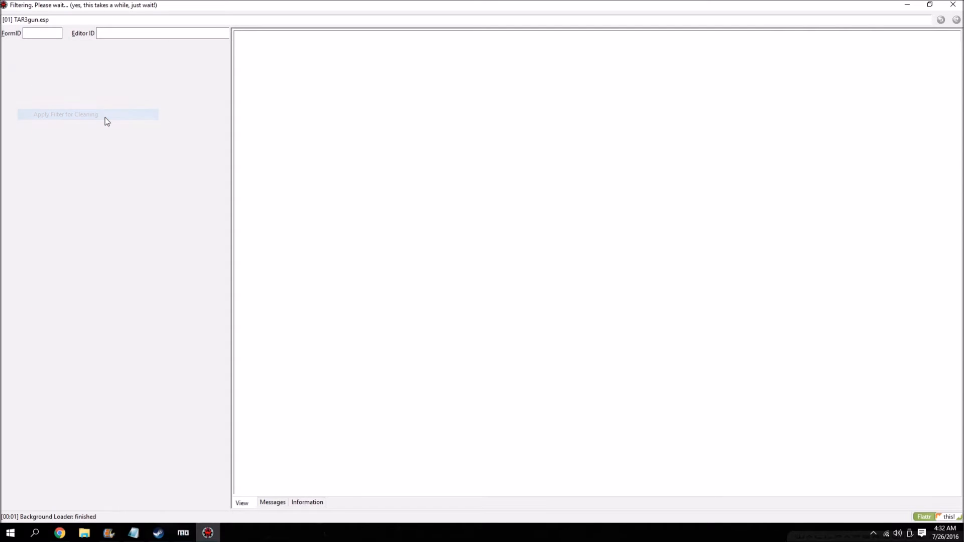
# Undelete and disable references in TAR3gun.esp, and remove its "Identical to Master" records.
pyautogui.rightClick(60, 77)
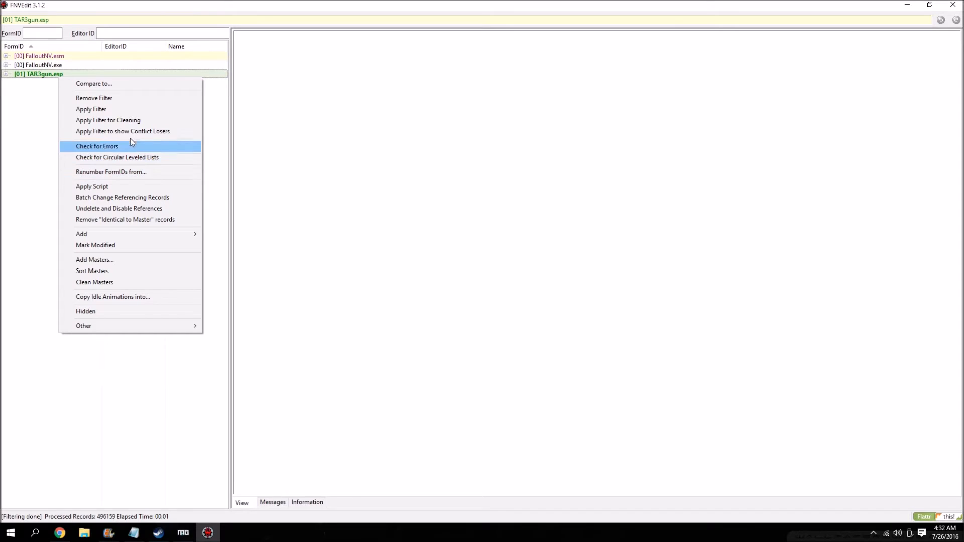
pyautogui.click(139, 210)
pyautogui.rightClick(55, 75)
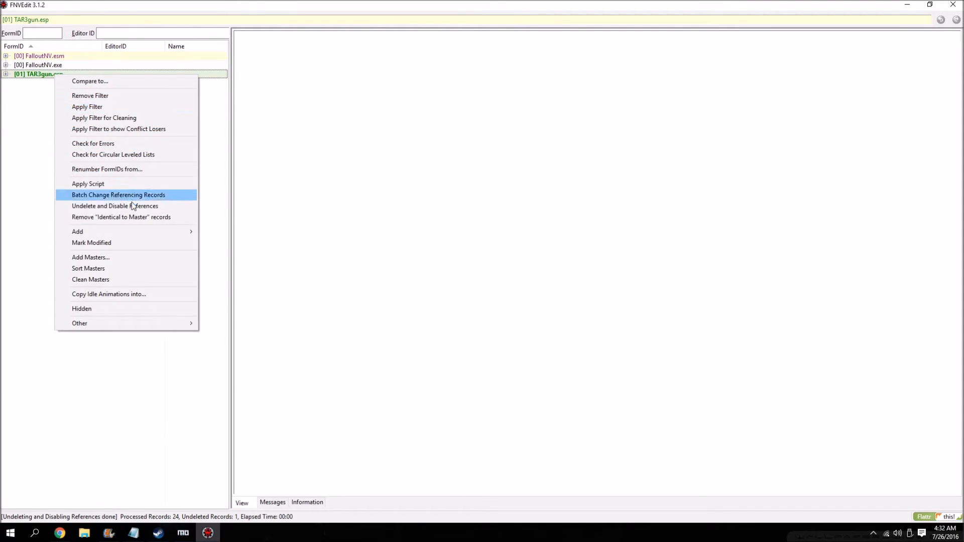
pyautogui.click(135, 217)
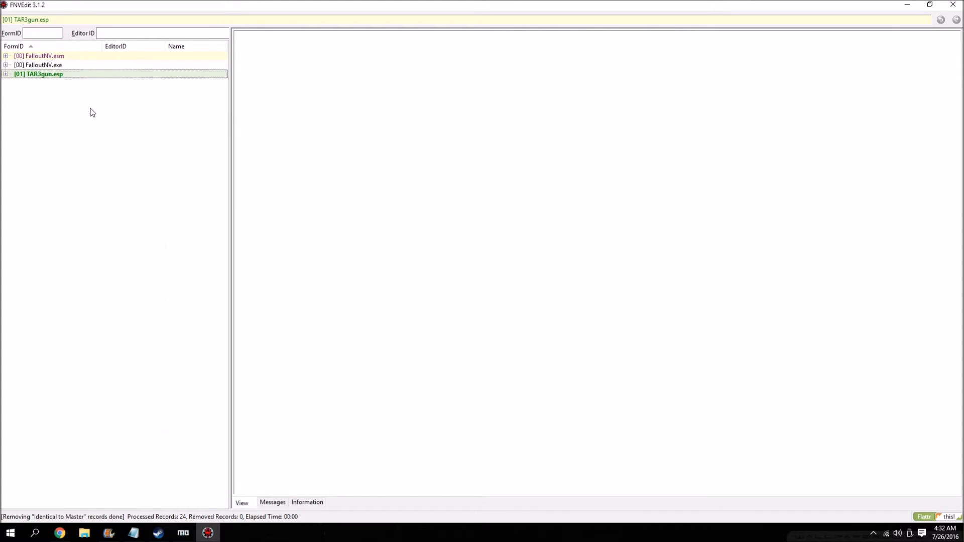
# Close FNVEdit, saving TAR3gun.esp with a plugin backup, and go to the guide's VT-191 Murdelizer section.
pyautogui.click(946, 7)
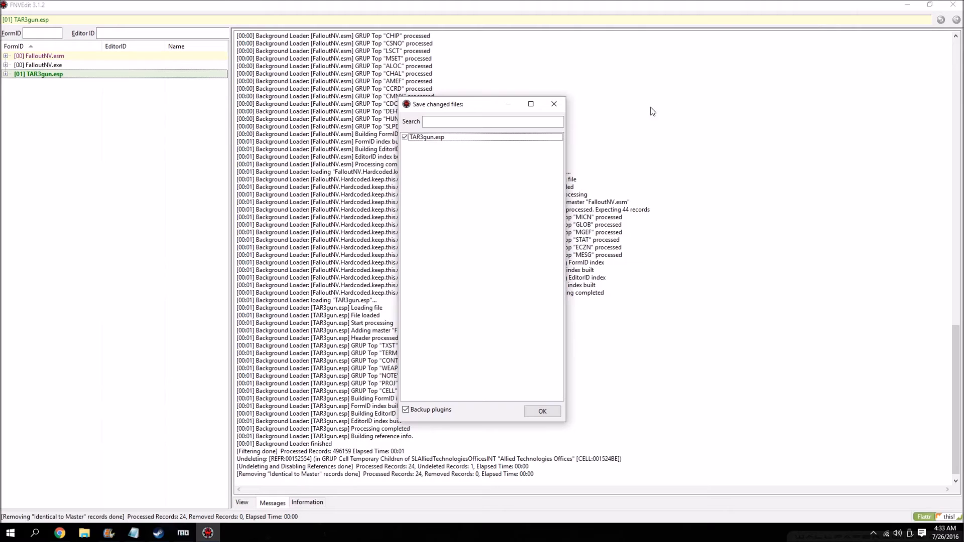
pyautogui.click(541, 410)
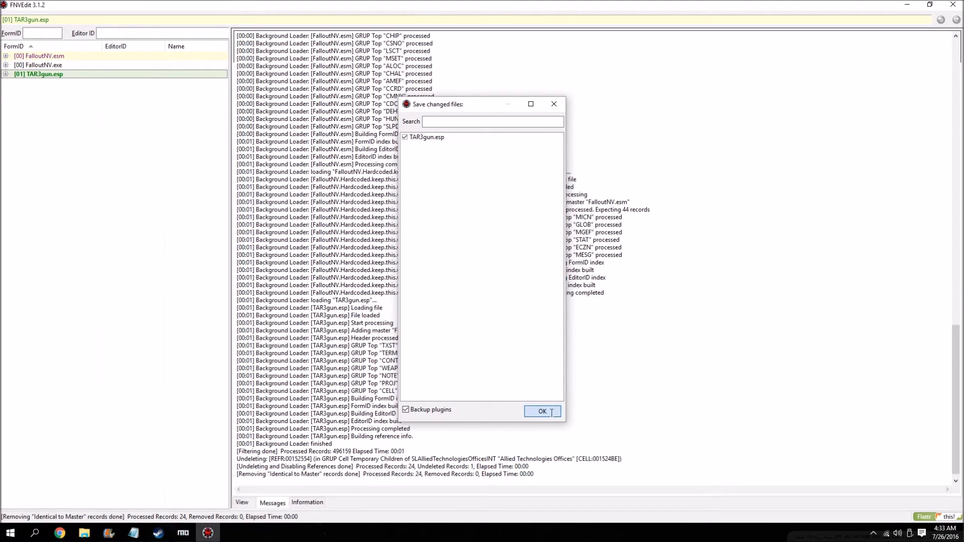
pyautogui.scroll(-5, 155, 279)
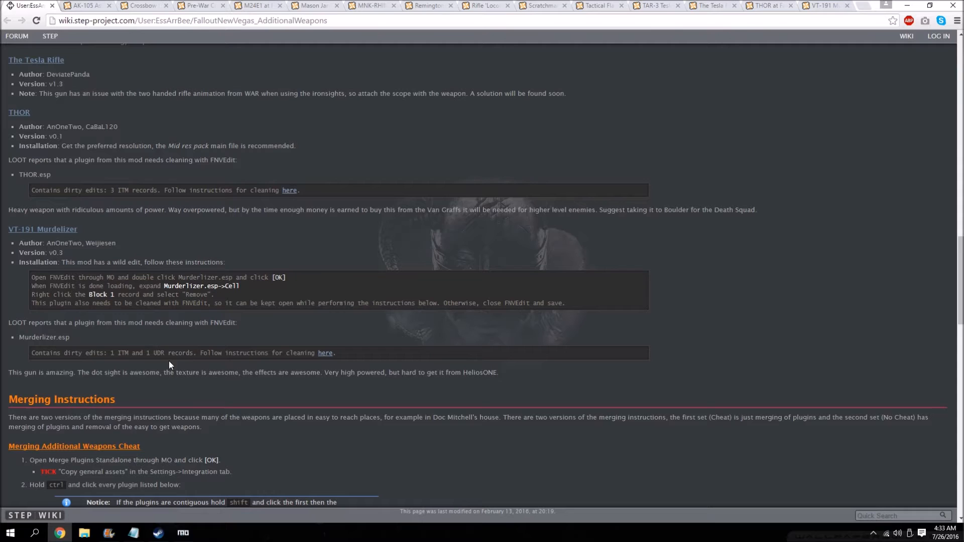
# Switch to Mod Organizer, run FNVEdit again, and load only Murdelizer.esp after checking its instructions in the guide.
pyautogui.click(183, 533)
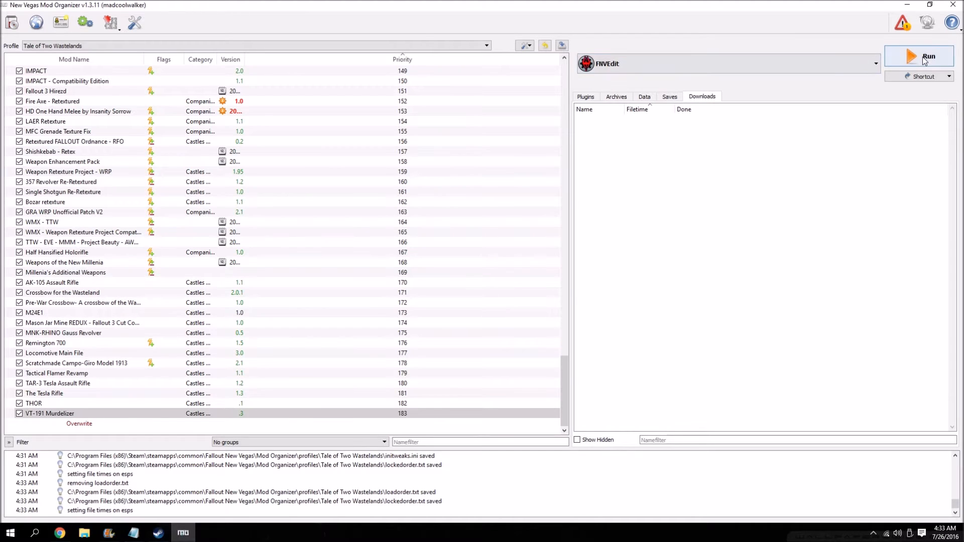
pyautogui.click(924, 59)
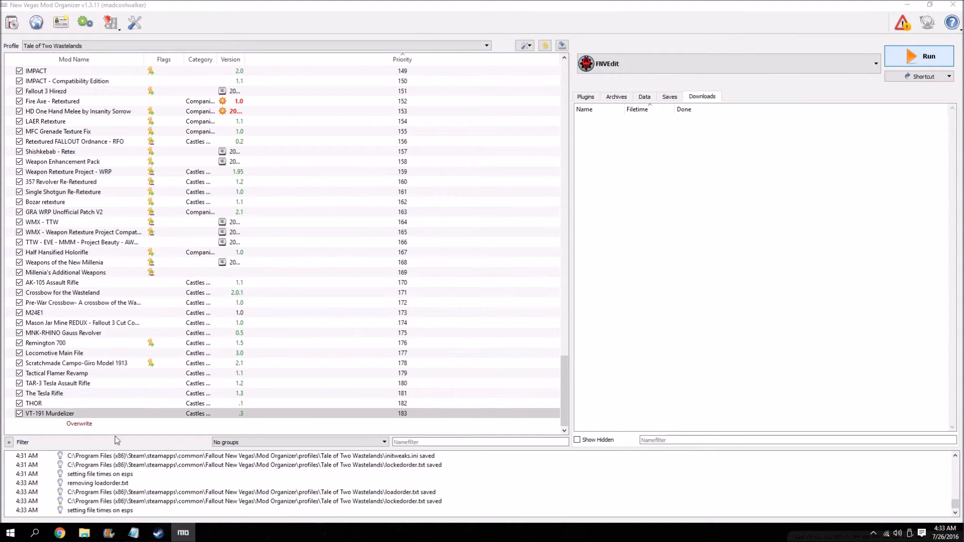
pyautogui.click(59, 533)
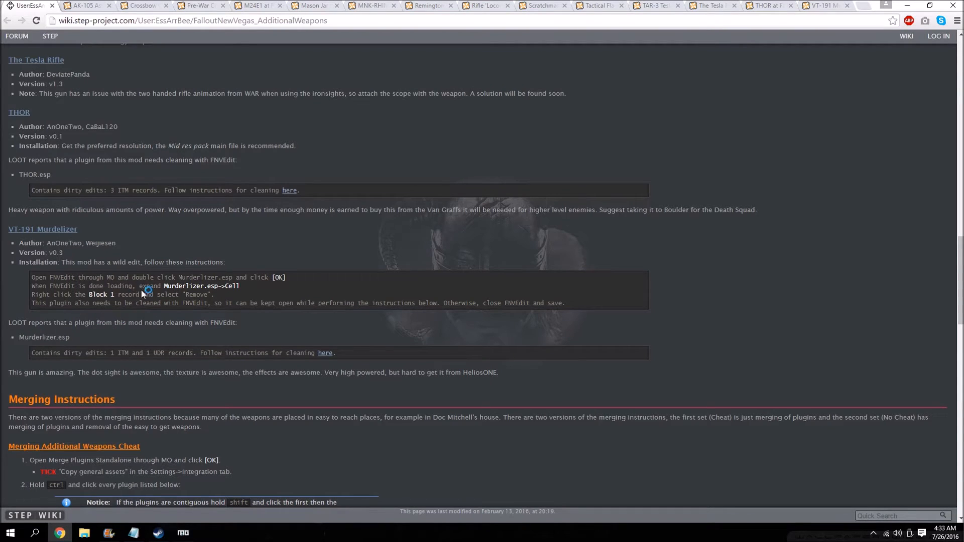
pyautogui.click(208, 533)
pyautogui.scroll(-5, 436, 293)
pyautogui.moveTo(566, 188); pyautogui.dragTo(526, 394)
pyautogui.doubleClick(438, 393)
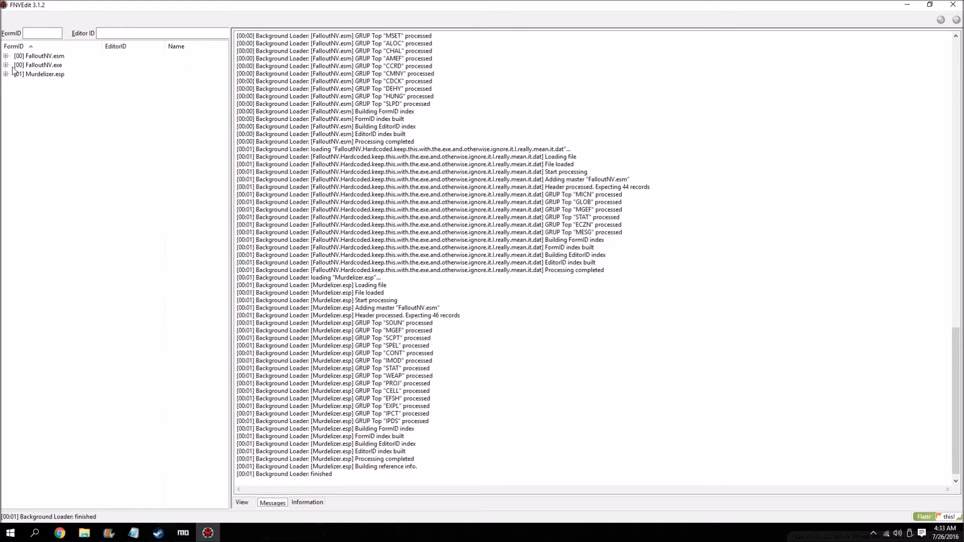
# Review the guide's Murdelizer wild edit instructions and expand the Cell group of Murdelizer.esp in FNVEdit.
pyautogui.click(59, 533)
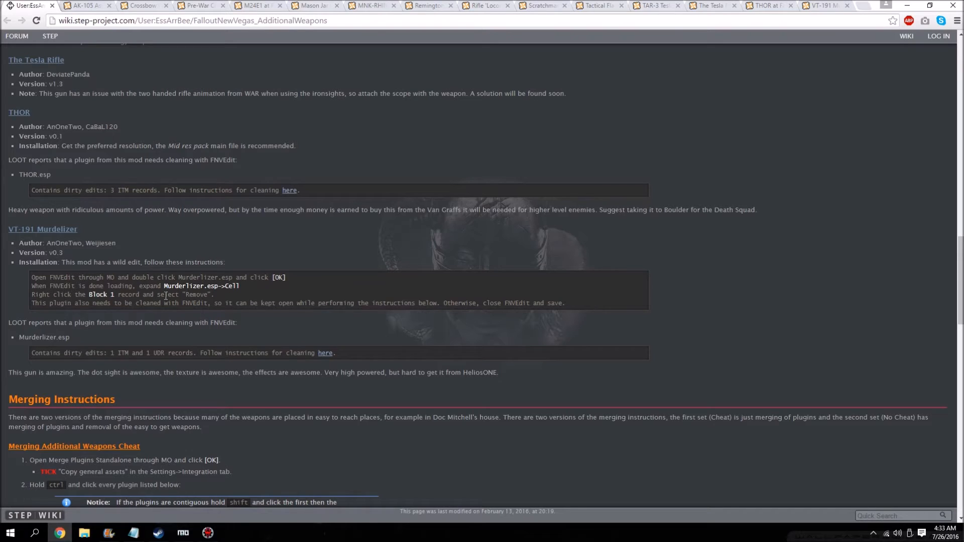
pyautogui.click(208, 532)
pyautogui.click(6, 74)
pyautogui.click(16, 92)
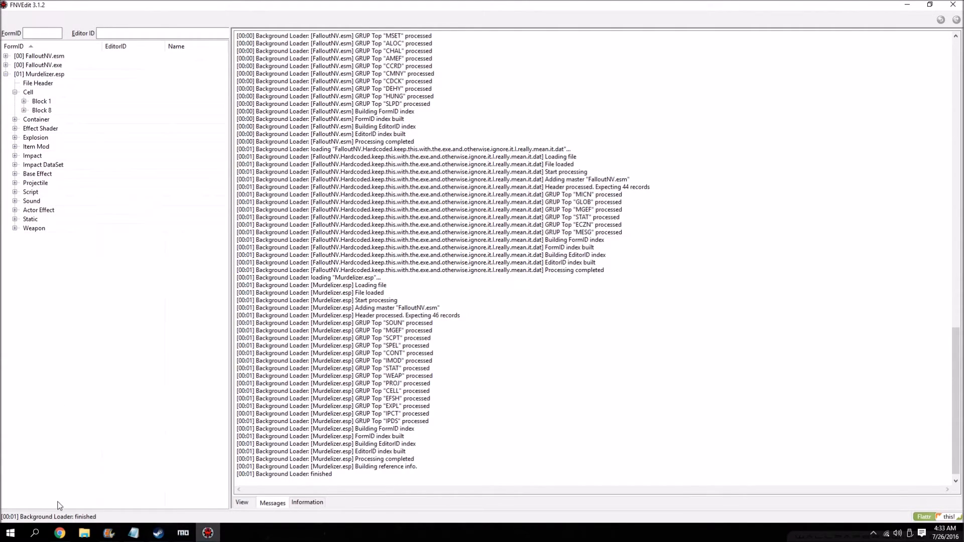
# Verify the record in the guide and remove Block 1 from the Cell group of Murdelizer.esp, accepting the edit warning.
pyautogui.click(59, 533)
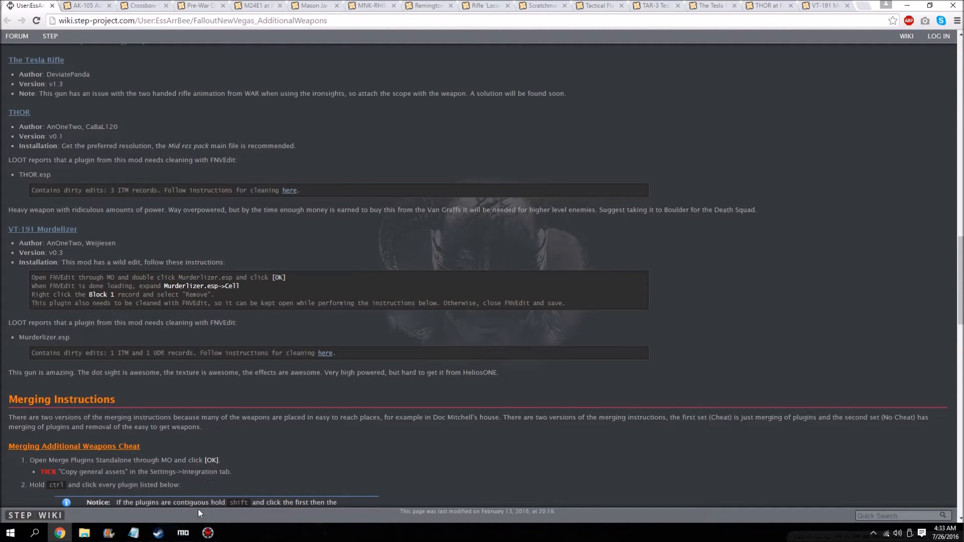
pyautogui.click(208, 533)
pyautogui.rightClick(45, 104)
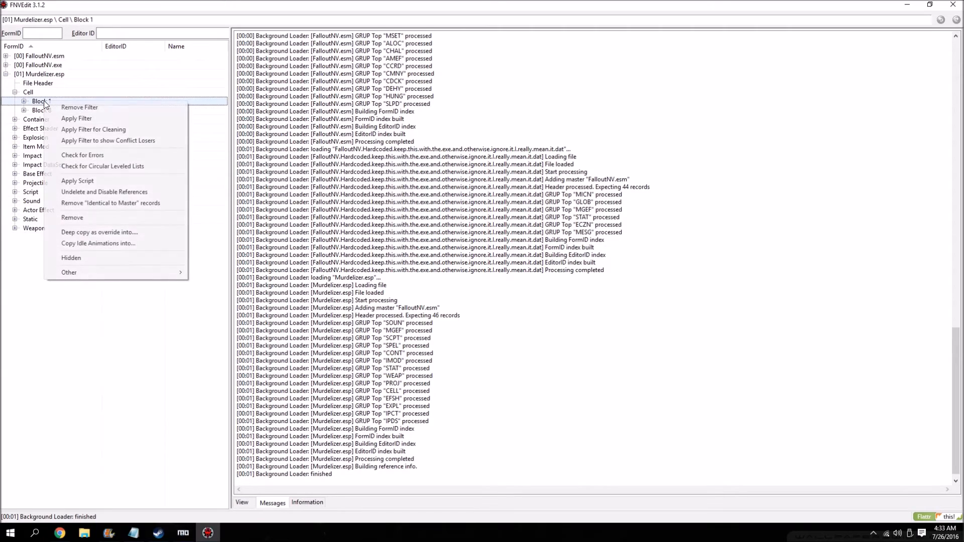
pyautogui.click(83, 219)
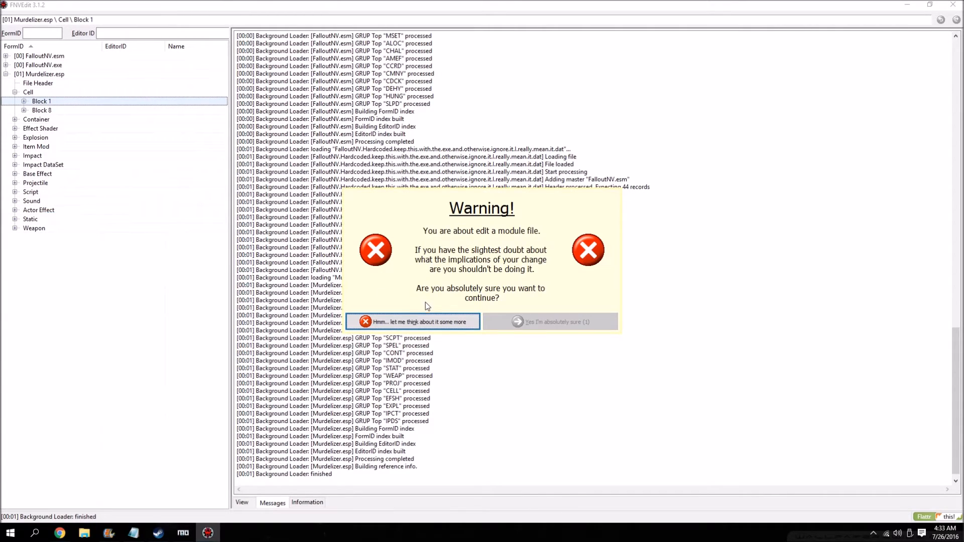
pyautogui.click(537, 323)
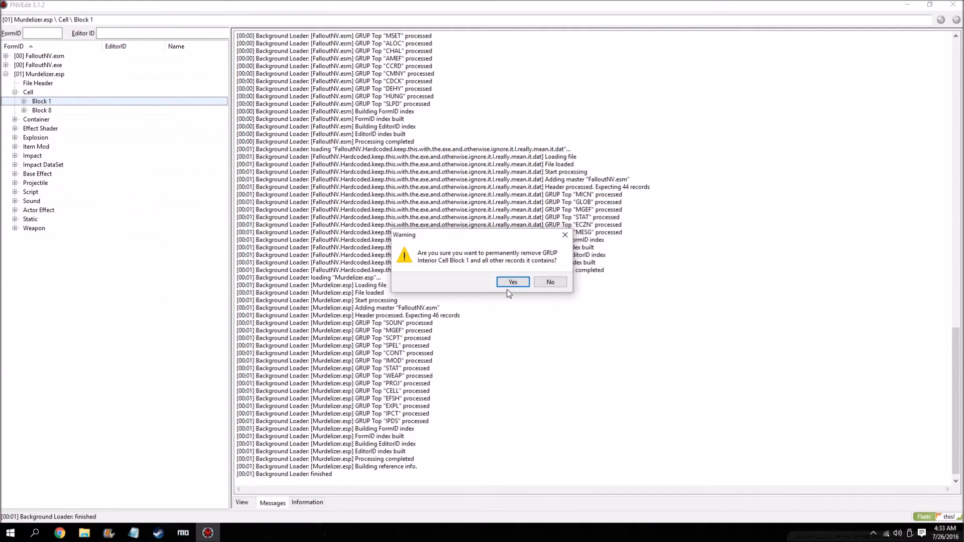
# Collapse the Murdelizer.esp tree, check the guide's cleaning note, and apply the filter for cleaning to the plugin in FNVEdit.
pyautogui.click(5, 74)
pyautogui.click(59, 533)
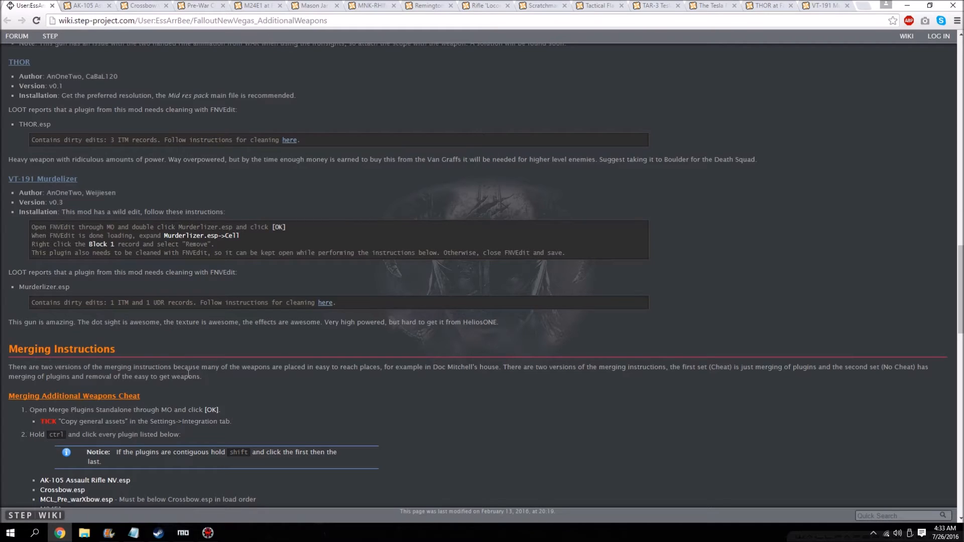
pyautogui.click(208, 533)
pyautogui.rightClick(48, 74)
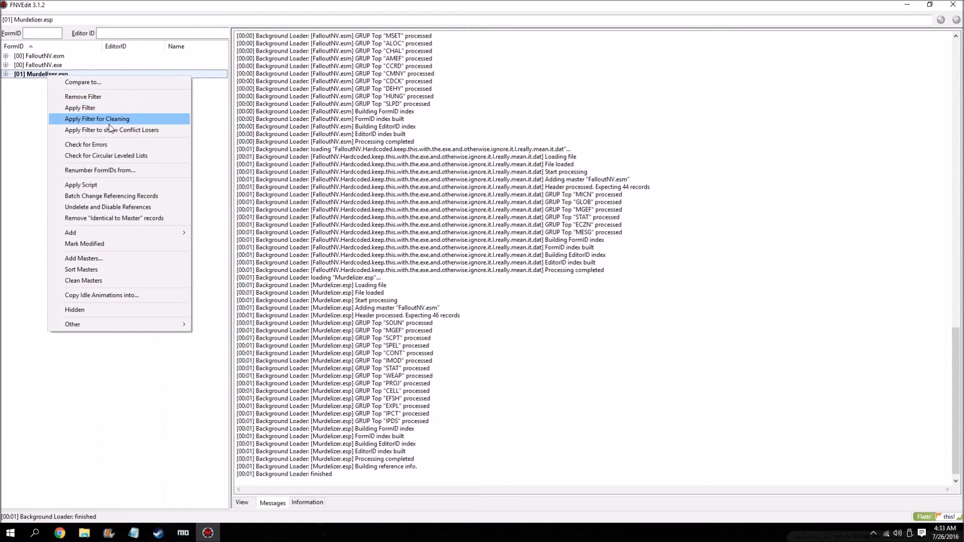
pyautogui.click(109, 122)
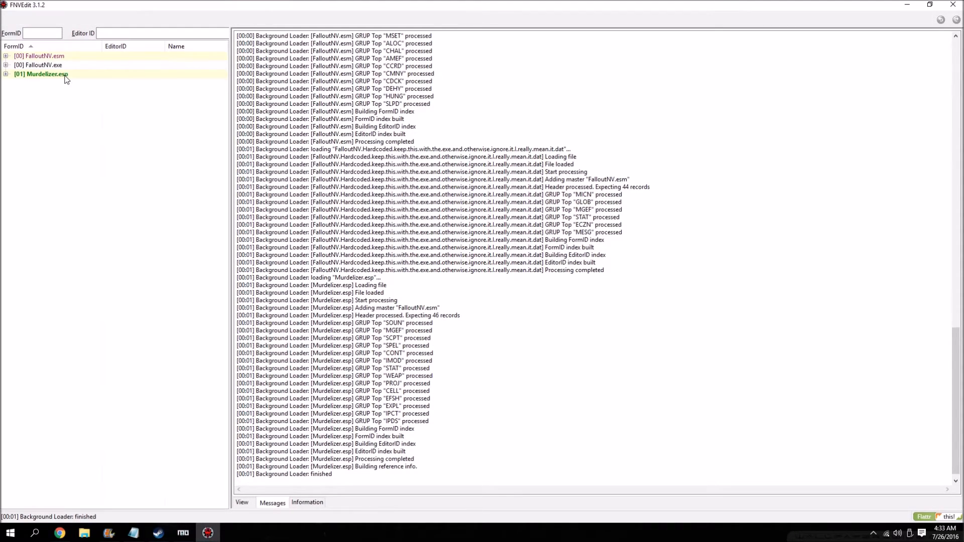
# Clean Murdelizer.esp by undeleting and disabling references and removing identical-to-master records, and close FNVEdit with the plugin saved.
pyautogui.rightClick(64, 75)
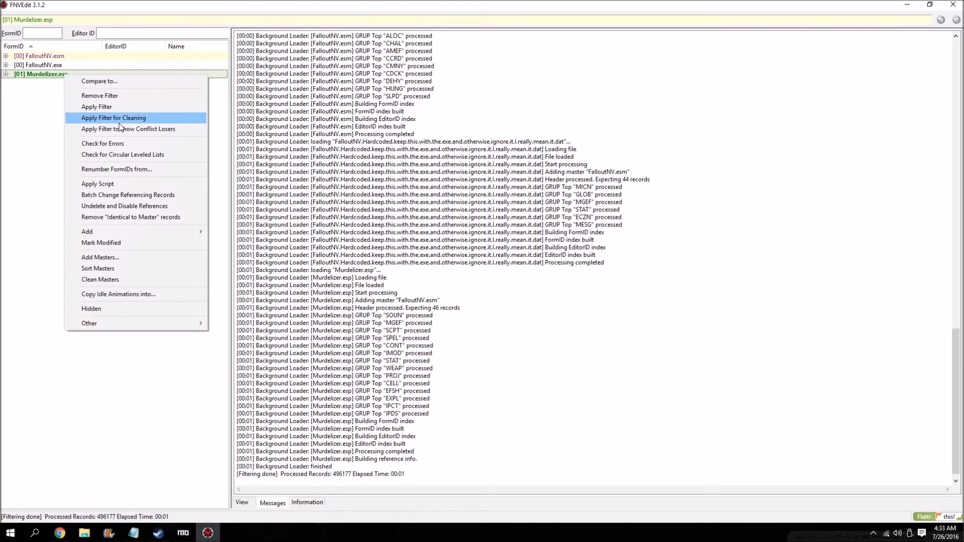
pyautogui.click(136, 206)
pyautogui.rightClick(45, 75)
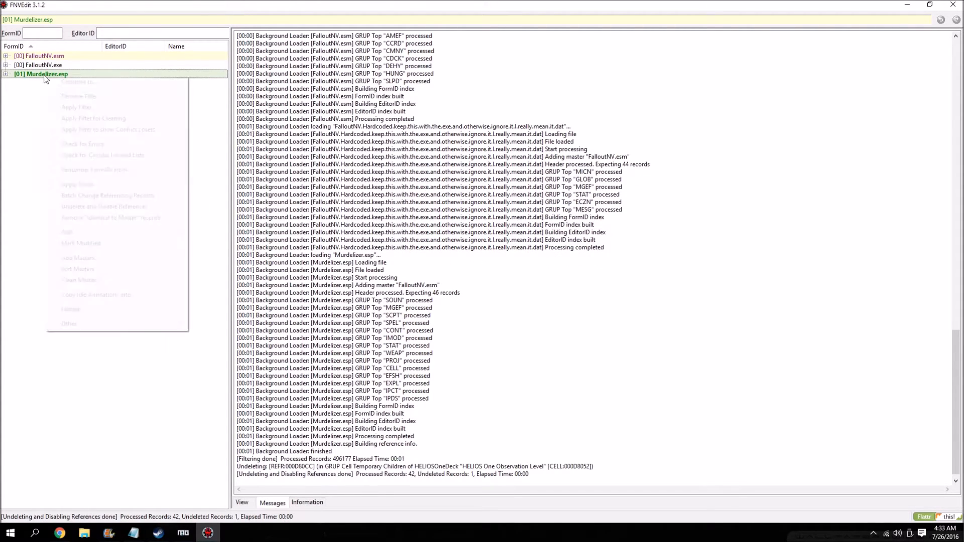
pyautogui.click(124, 219)
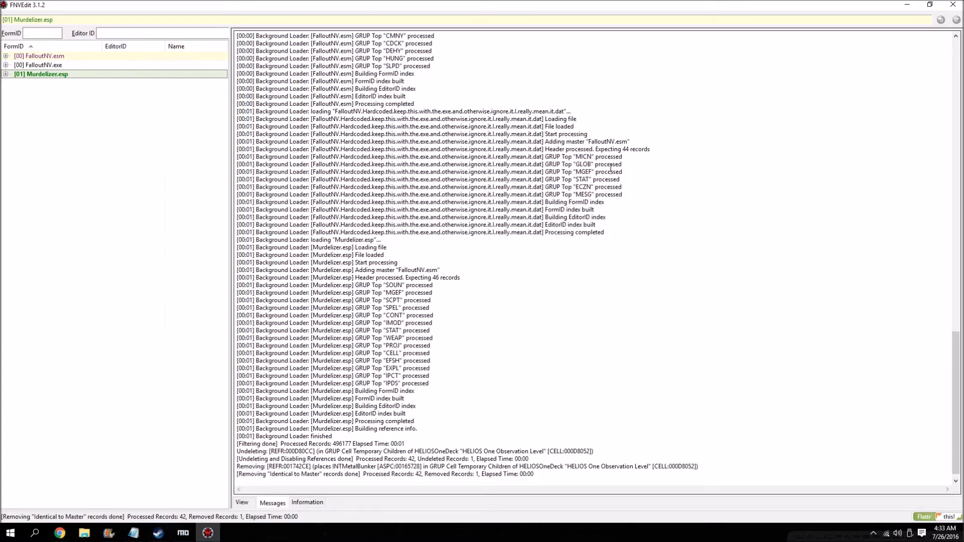
pyautogui.click(953, 5)
pyautogui.click(541, 410)
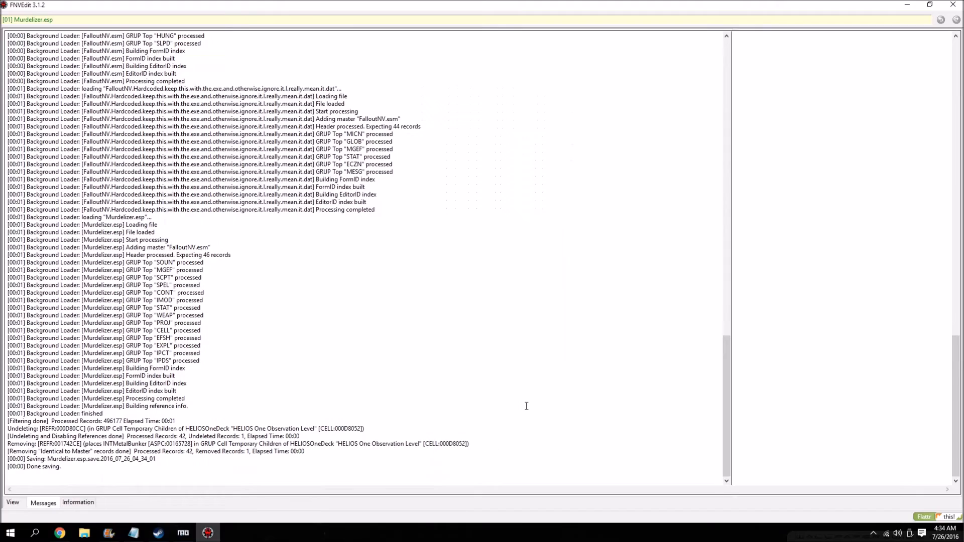
# Read the guide's Cheat and No Cheat instructions for merging the additional weapons.
pyautogui.scroll(-3, 152, 264)
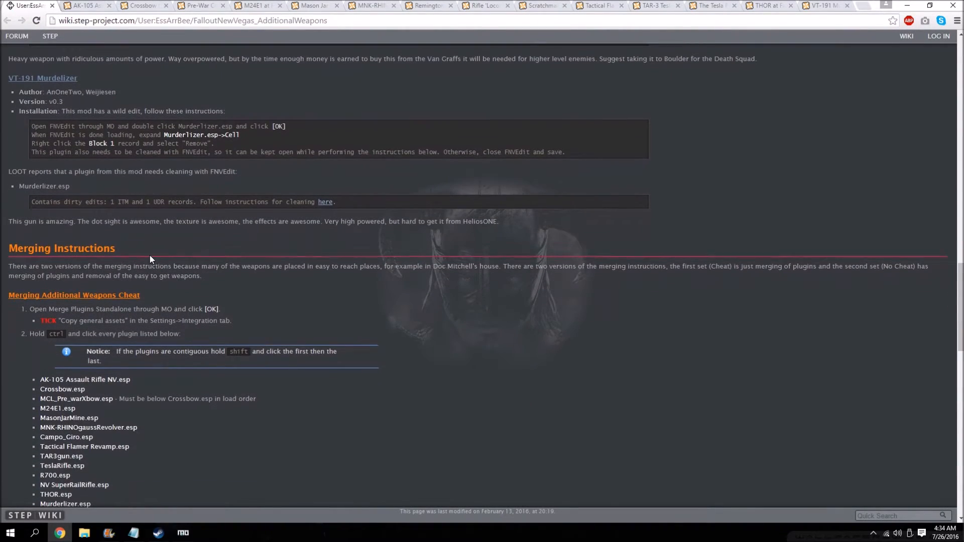
pyautogui.scroll(-2, 148, 256)
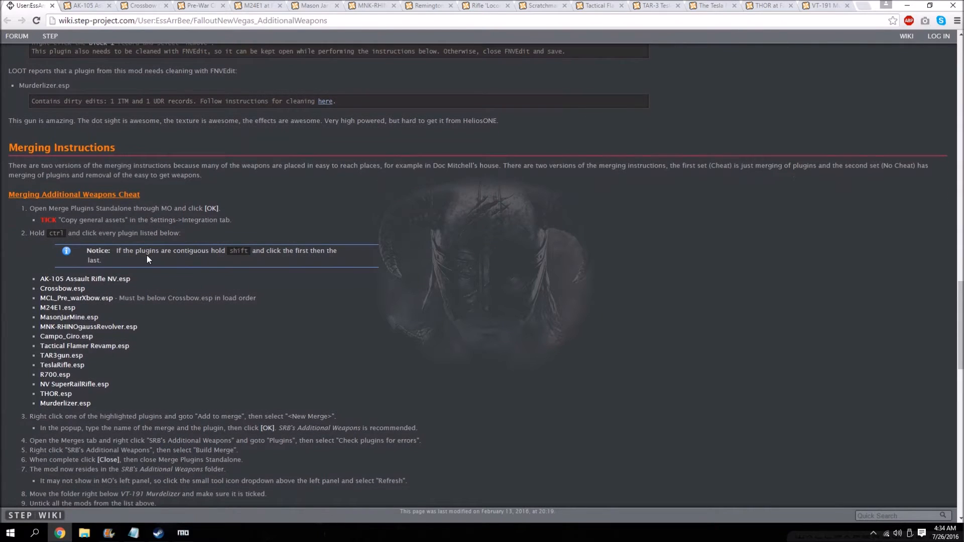
pyautogui.scroll(-7, 242, 190)
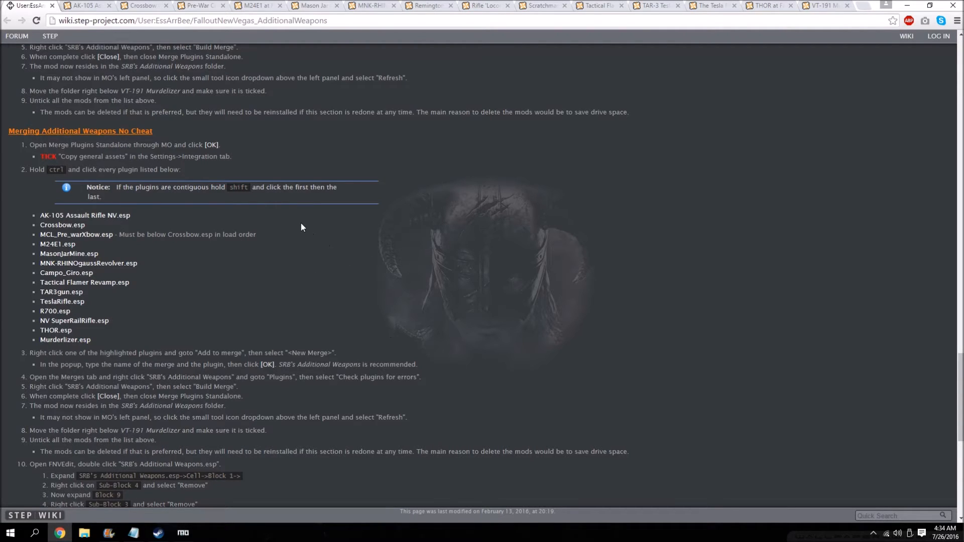
# Switch to Mod Organizer, run Merge Plugins, and copy the recommended merge name from the guide.
pyautogui.click(907, 5)
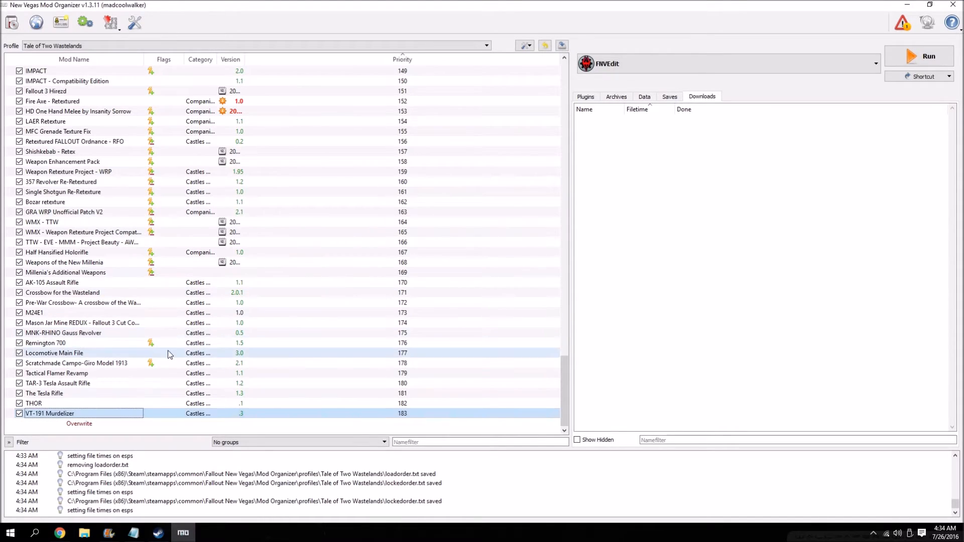
pyautogui.click(639, 66)
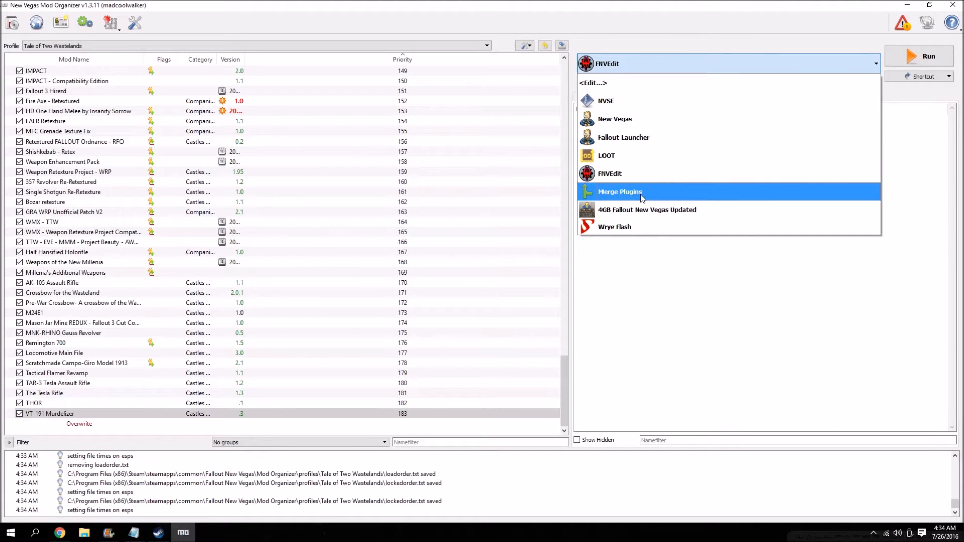
pyautogui.click(640, 194)
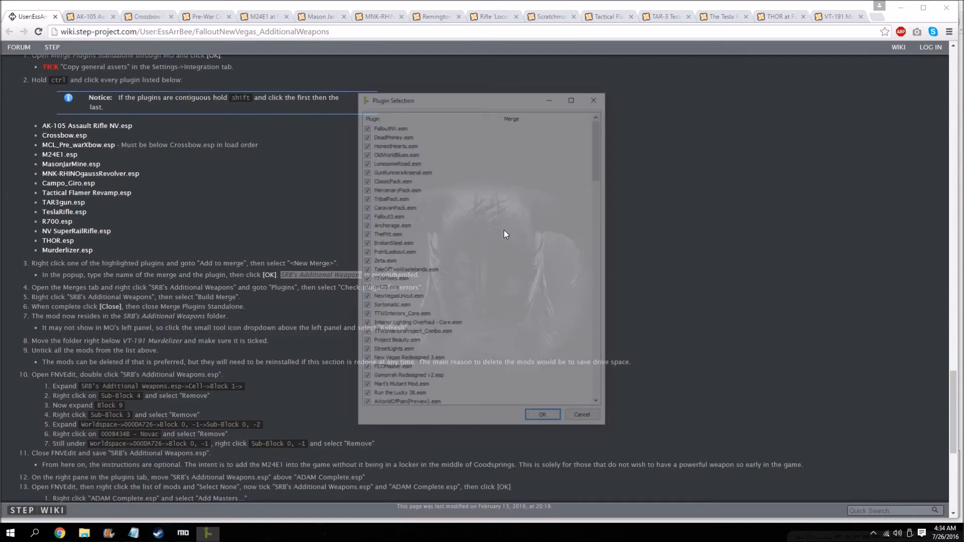
pyautogui.rightClick(497, 228)
pyautogui.click(529, 247)
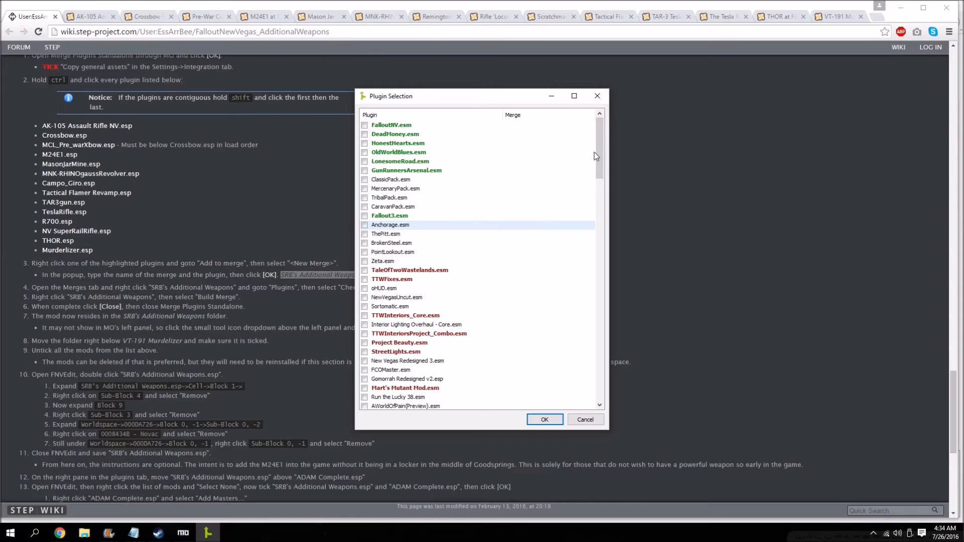
# Include every additional weapon plugin from AK-105 Assault Rifle NV.esp through Murdelizer.esp in the plugin selection.
pyautogui.scroll(-20, 594, 152)
pyautogui.click(365, 397)
pyautogui.click(365, 388)
pyautogui.click(365, 379)
pyautogui.click(364, 370)
pyautogui.click(364, 361)
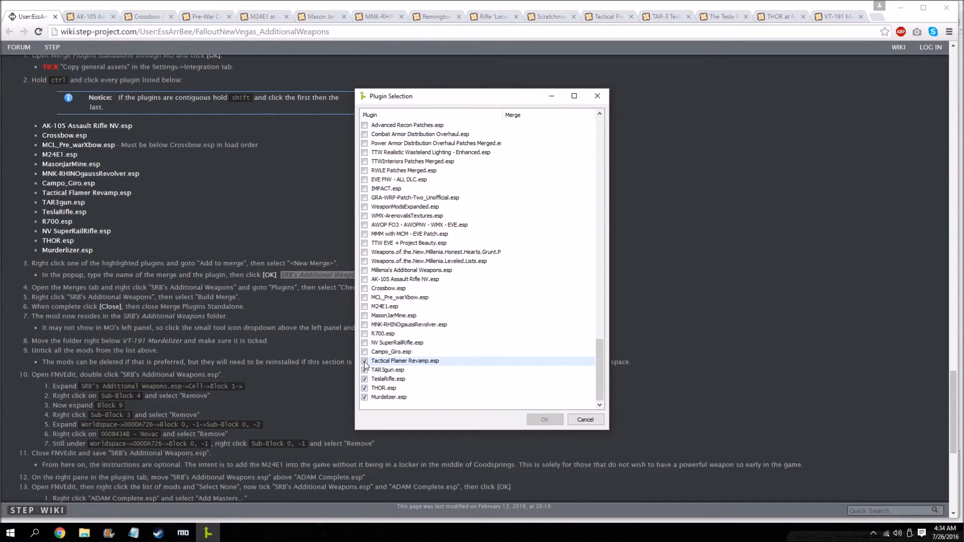
pyautogui.click(365, 352)
pyautogui.click(365, 343)
pyautogui.click(365, 334)
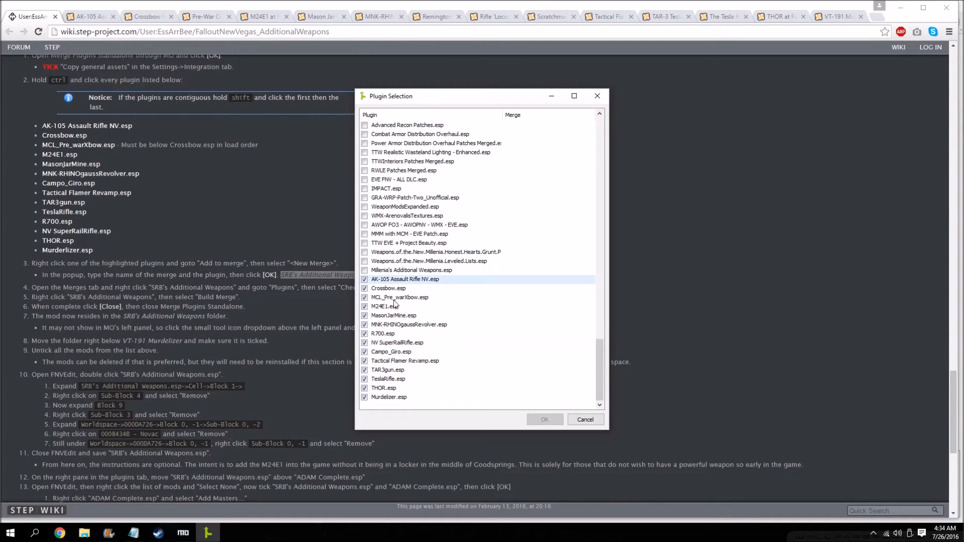
# Include the masters FalloutNV, DeadMoney, HonestHearts, OldWorldBlues, LonesomeRoad and GunRunnersArsenal, and load the selected plugins.
pyautogui.moveTo(599, 348); pyautogui.dragTo(599, 127)
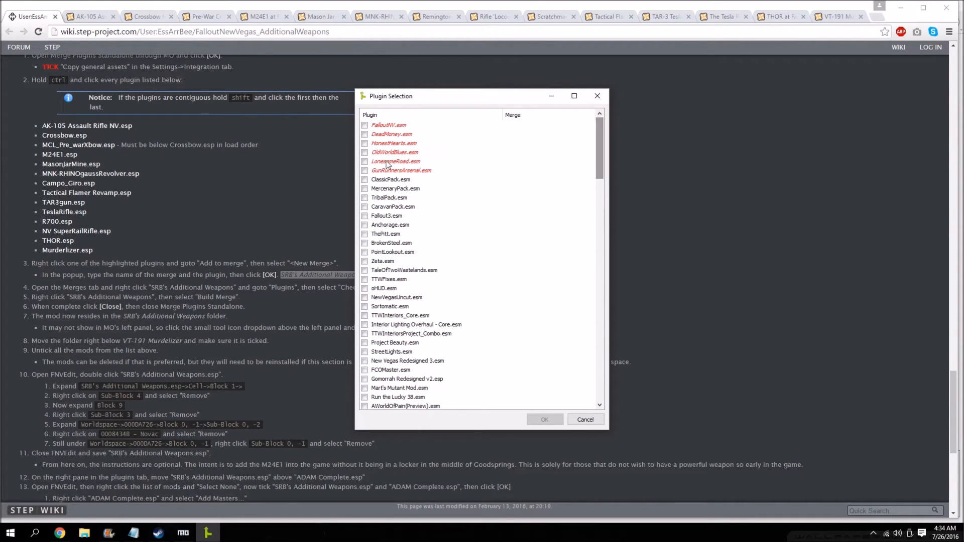
pyautogui.click(365, 171)
pyautogui.click(364, 162)
pyautogui.click(365, 143)
pyautogui.click(365, 134)
pyautogui.click(364, 125)
pyautogui.click(365, 152)
pyautogui.click(538, 420)
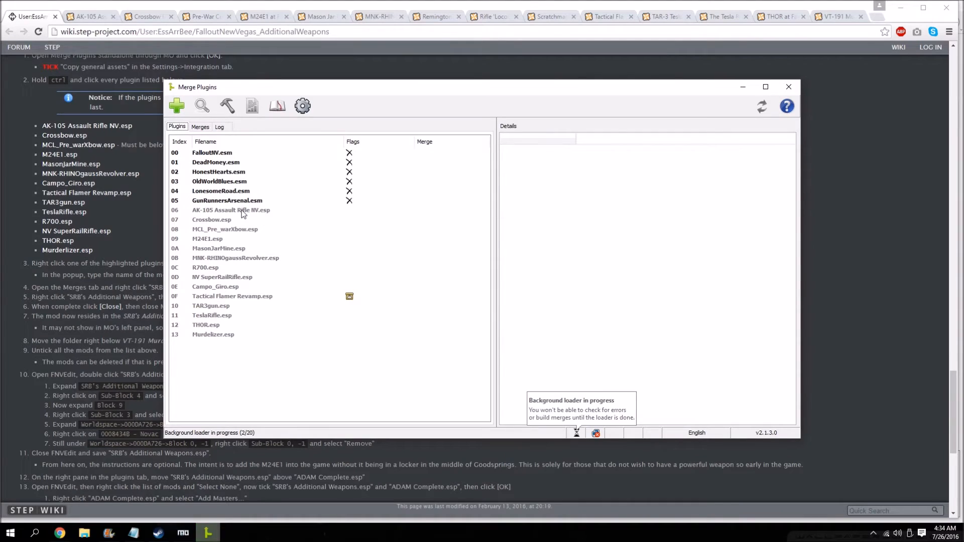
# Select all plugins from AK-105 Assault Rifle NV.esp to Murdelizer.esp and add them to a new merge.
pyautogui.click(243, 212)
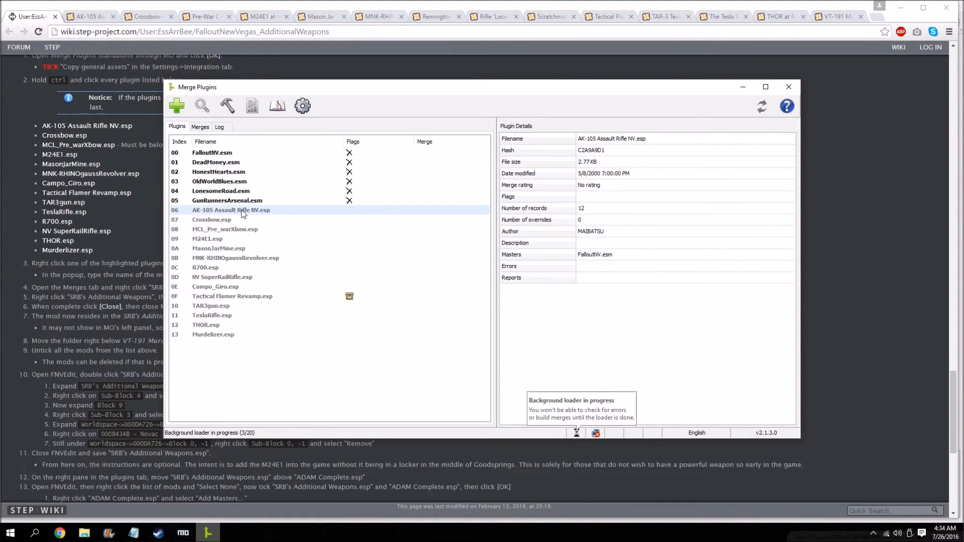
pyautogui.keyDown('shift'); pyautogui.click(222, 336); pyautogui.keyUp('shift')
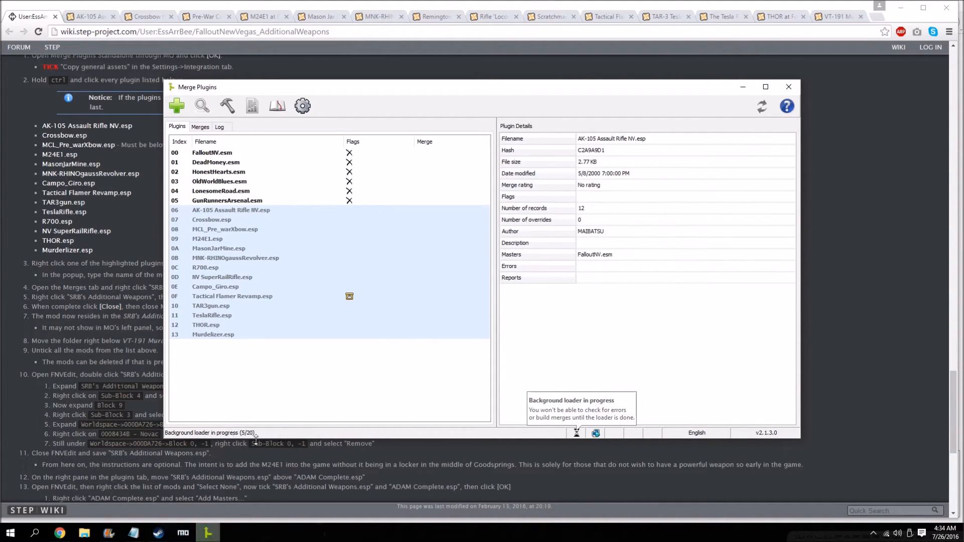
pyautogui.rightClick(252, 260)
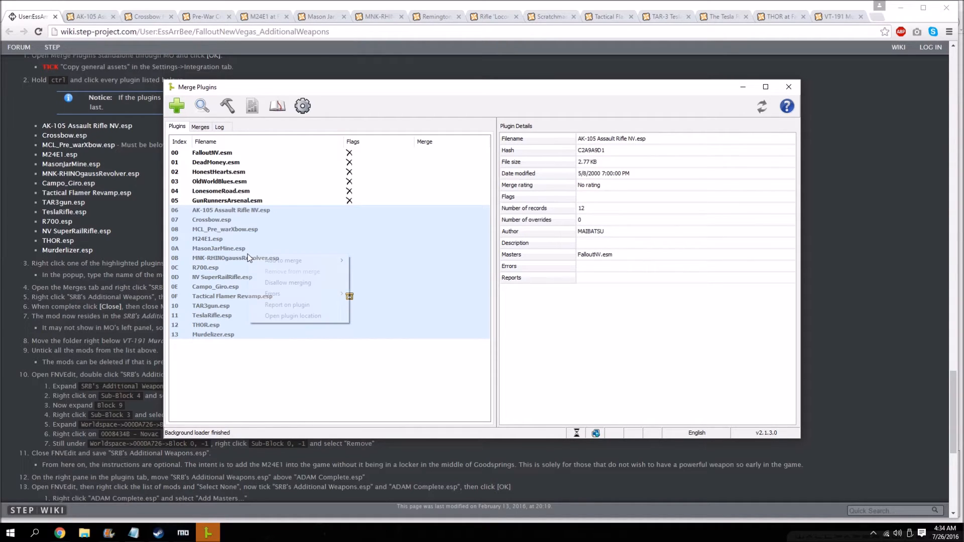
pyautogui.moveTo(280, 256)
pyautogui.click(386, 261)
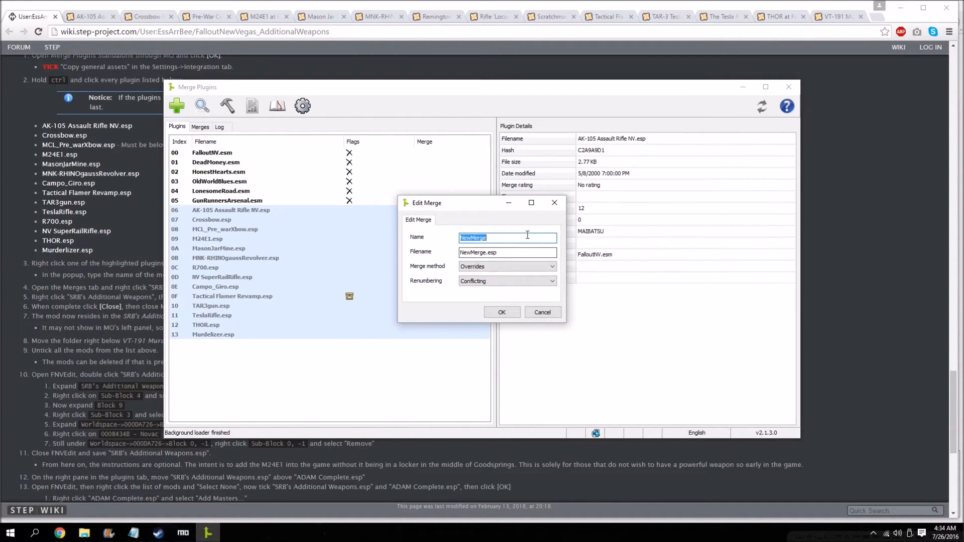
# Name the merge SRB's Additional Weapons, set its filename to SRB's Additional Weapons.esp, and accept the settings.
pyautogui.write("SRB's Additional Weapons")
pyautogui.doubleClick(472, 252)
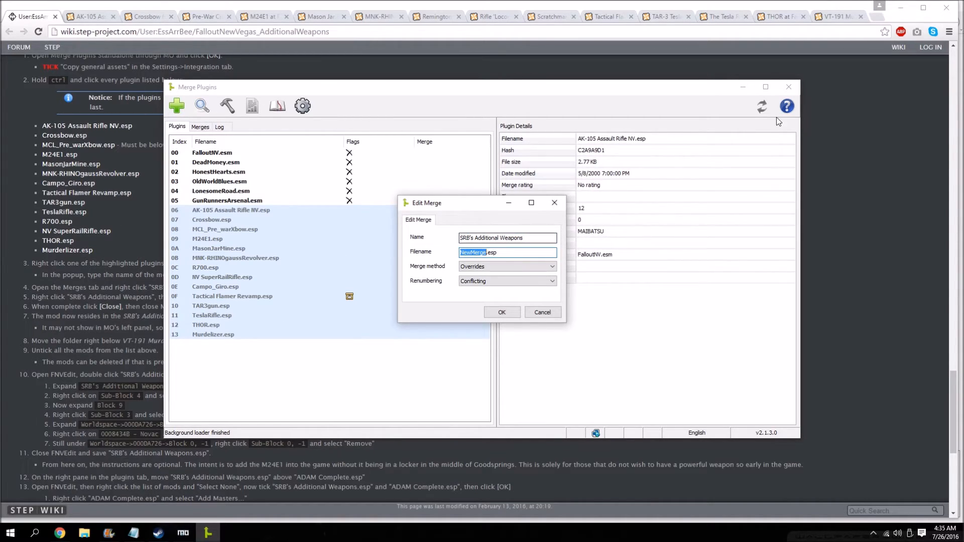
pyautogui.click(923, 7)
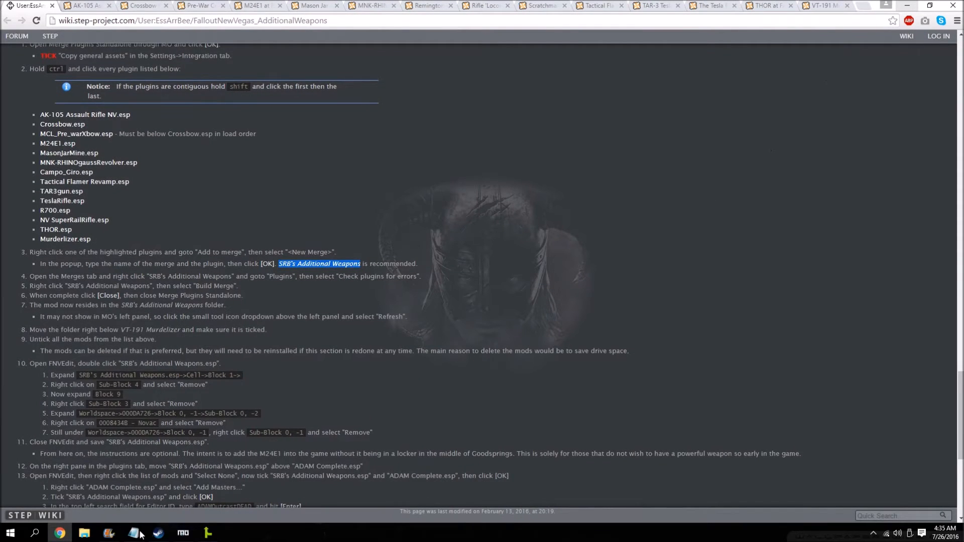
pyautogui.click(208, 533)
pyautogui.write("SRB's Additional Weapons")
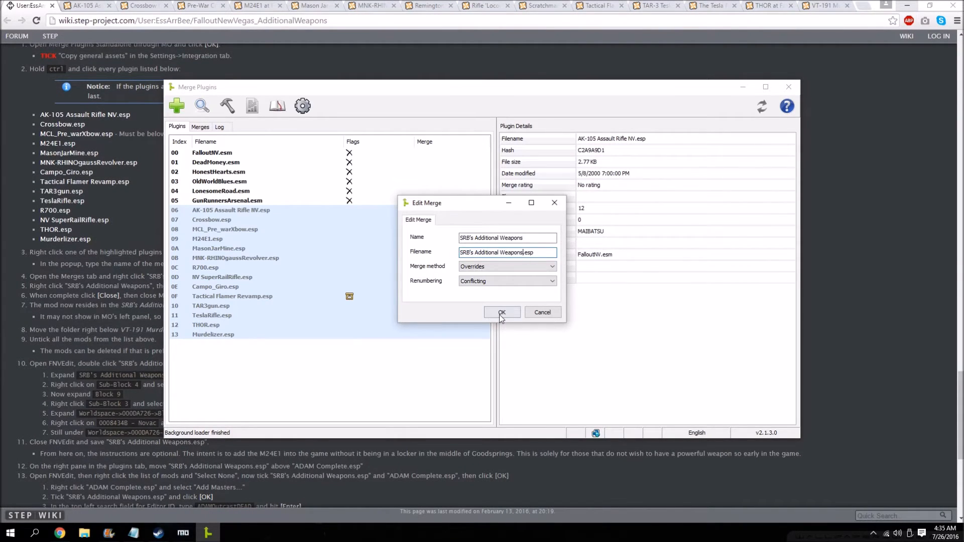
pyautogui.click(502, 314)
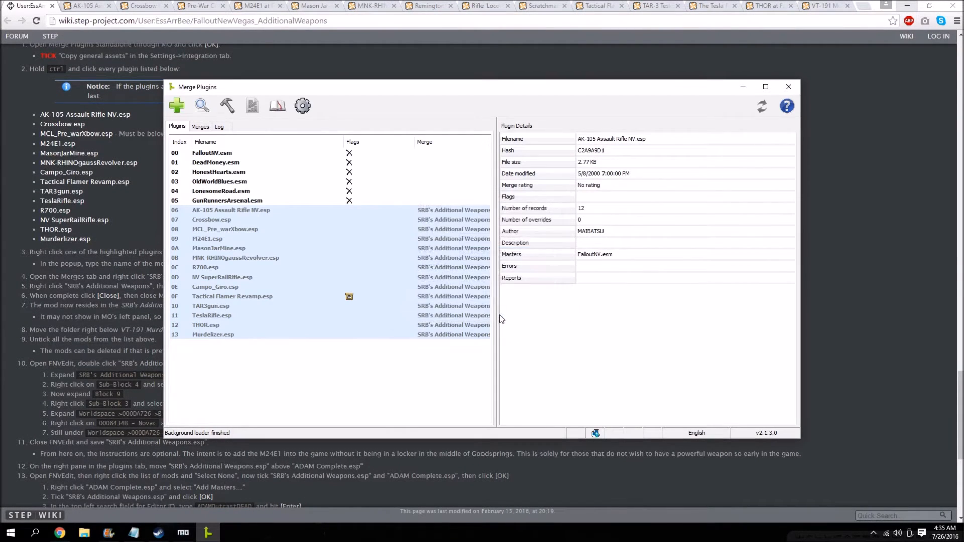
# Check the plugins of the SRB's Additional Weapons merge for errors and dismiss the report.
pyautogui.click(200, 127)
pyautogui.rightClick(241, 259)
pyautogui.moveTo(282, 294)
pyautogui.click(387, 305)
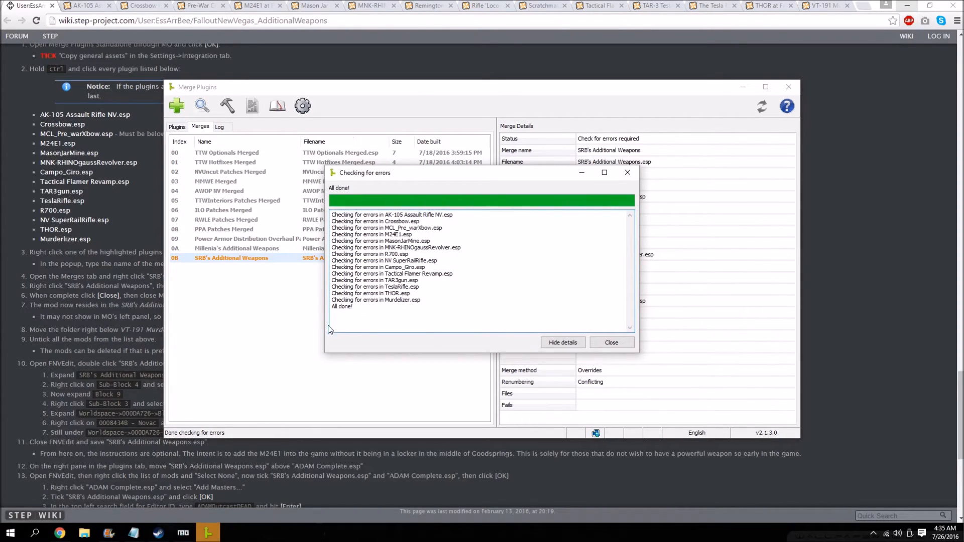
pyautogui.click(611, 343)
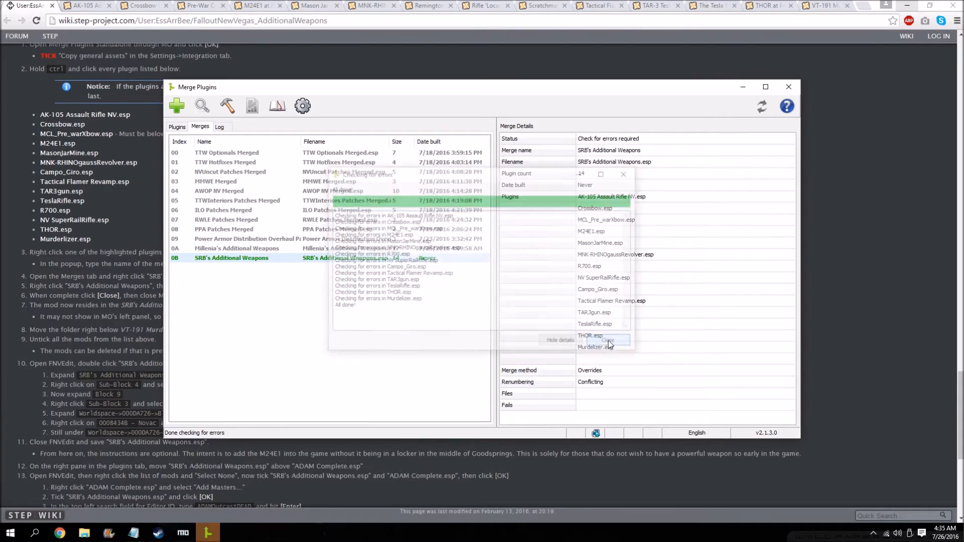
# Build the SRB's Additional Weapons merge and close Merge Plugins.
pyautogui.rightClick(236, 260)
pyautogui.click(276, 320)
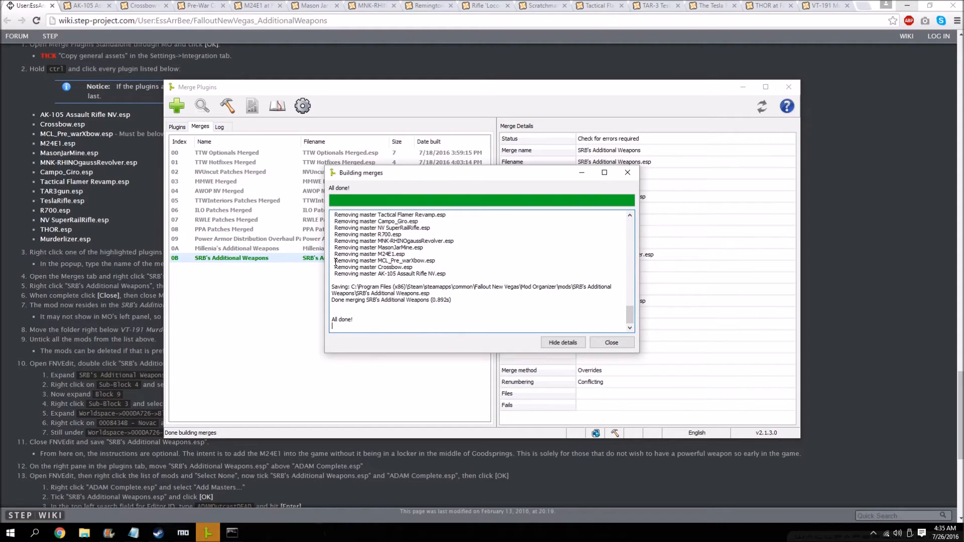
pyautogui.click(622, 342)
pyautogui.click(789, 86)
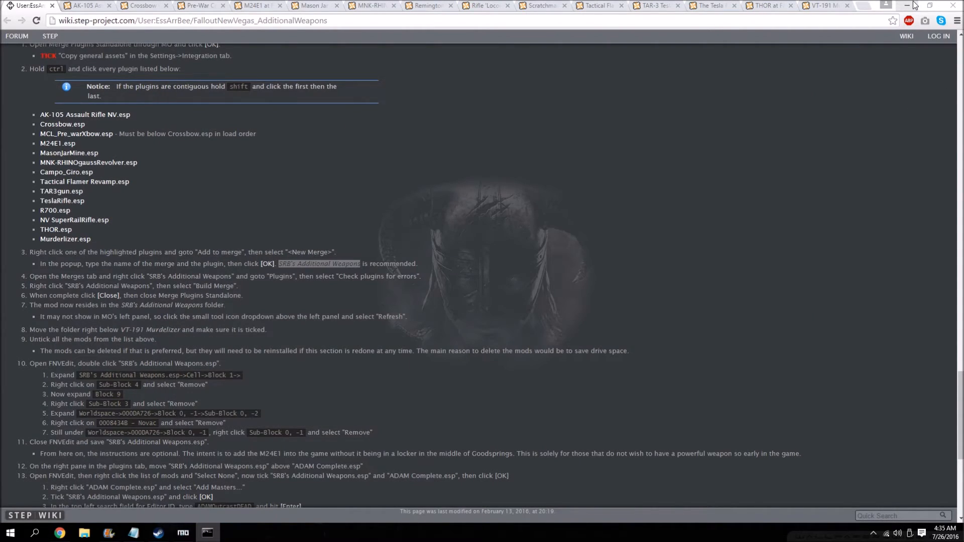
# Return to Mod Organizer and refresh the mod list.
pyautogui.click(913, 5)
pyautogui.click(208, 533)
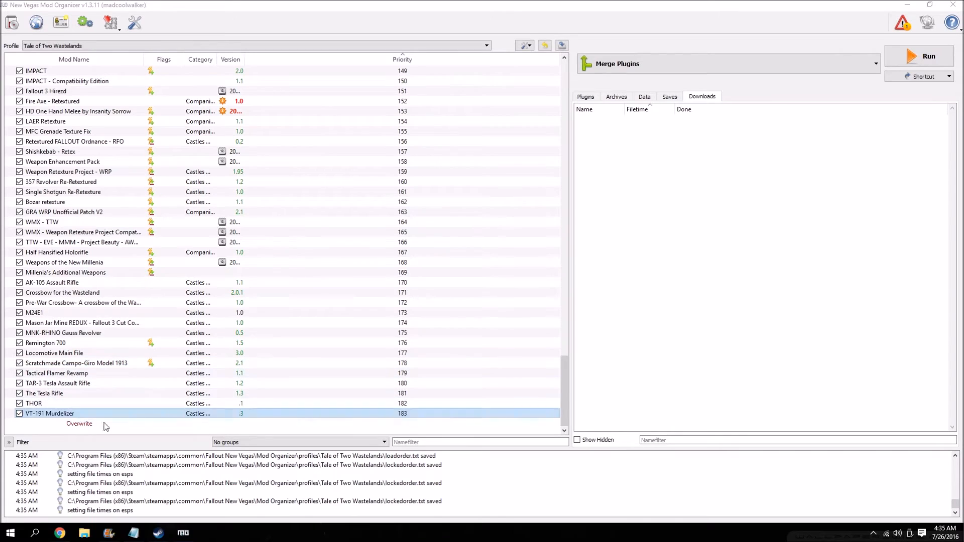
pyautogui.click(524, 45)
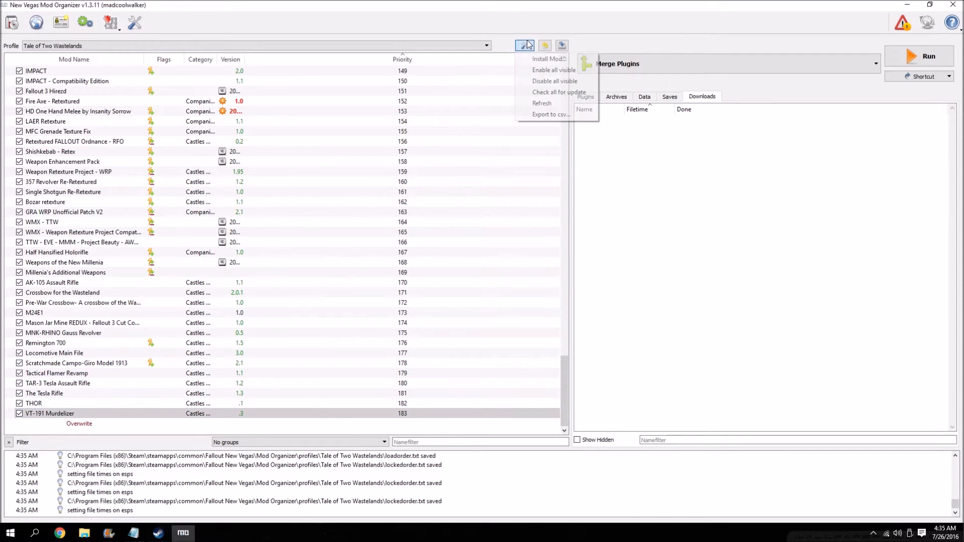
pyautogui.click(550, 110)
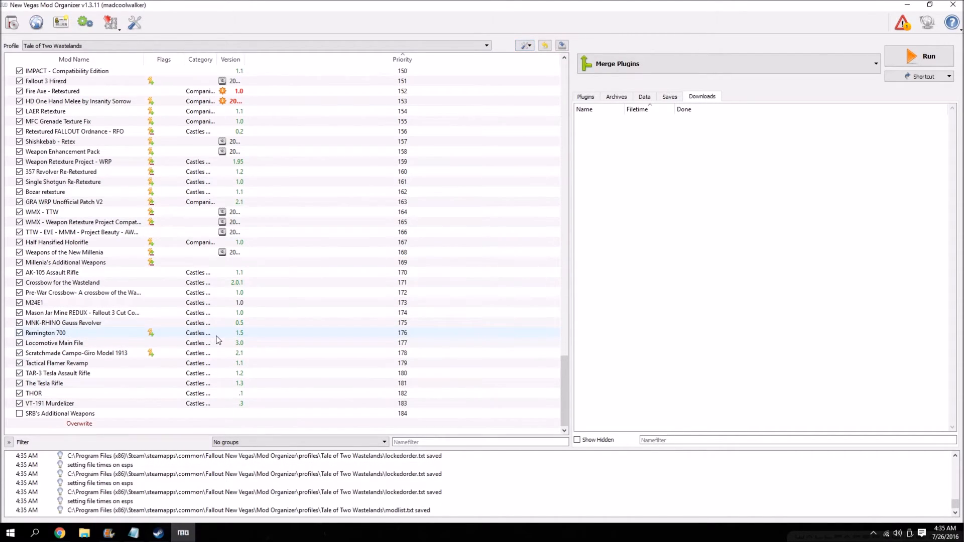
# Disable the merged weapon mods from VT-191 Murdelizer up to AK-105 Assault Rifle in the mod list.
pyautogui.click(20, 403)
pyautogui.click(20, 393)
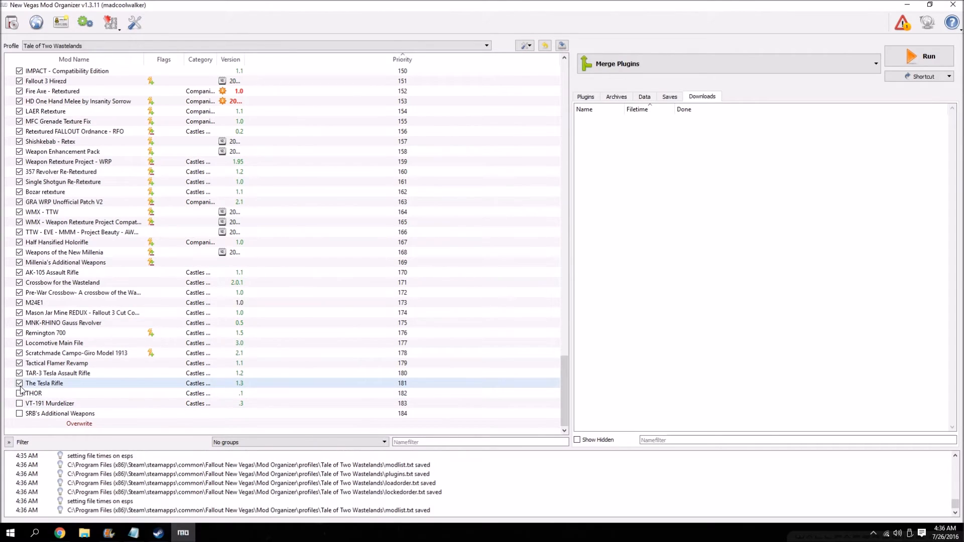
pyautogui.click(20, 383)
pyautogui.click(20, 373)
pyautogui.click(20, 363)
pyautogui.click(20, 353)
pyautogui.click(19, 343)
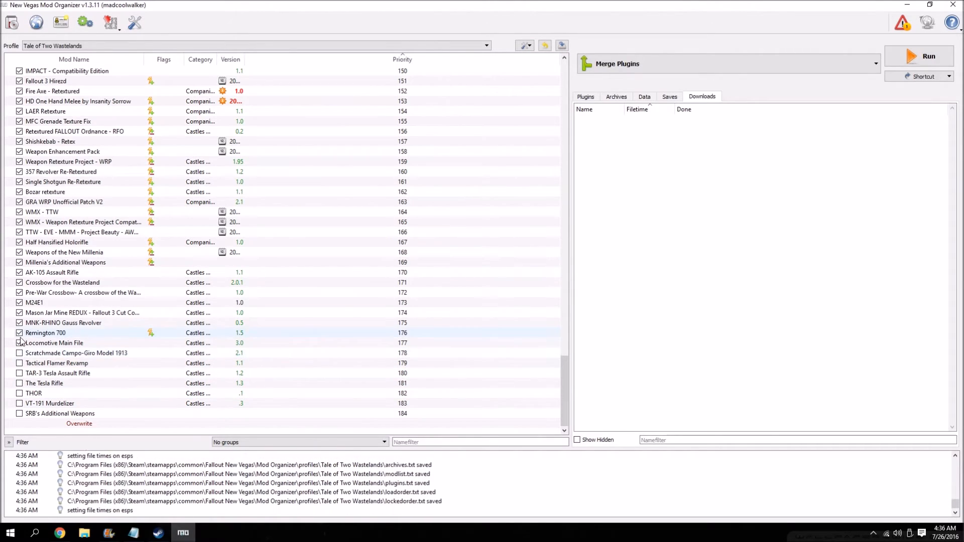
pyautogui.click(20, 333)
pyautogui.click(19, 323)
pyautogui.click(20, 313)
pyautogui.click(20, 303)
pyautogui.click(20, 293)
pyautogui.click(20, 283)
pyautogui.click(20, 272)
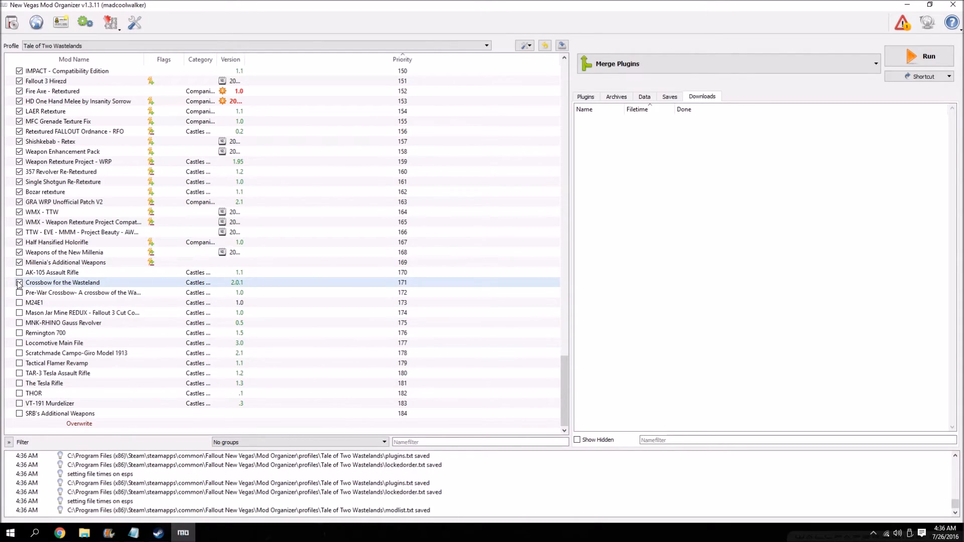
# Enable the SRB's Additional Weapons mod and inspect its file tree.
pyautogui.click(20, 413)
pyautogui.doubleClick(55, 413)
pyautogui.click(605, 148)
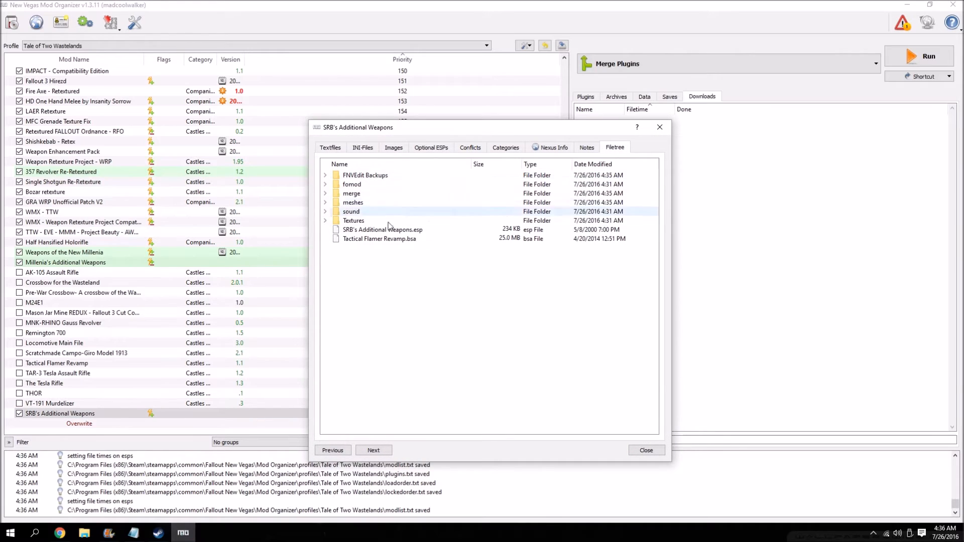
pyautogui.click(646, 450)
pyautogui.click(57, 401)
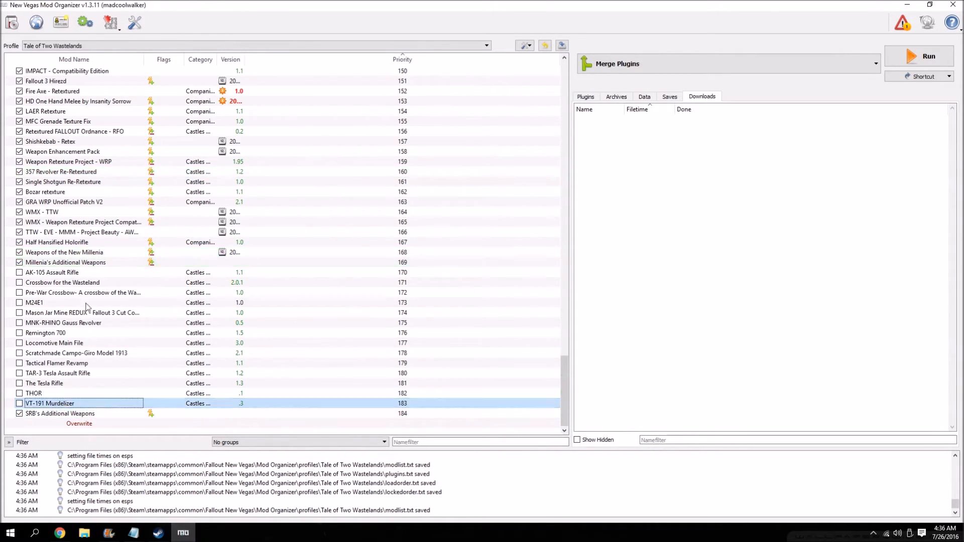
# Remove the disabled source mods from AK-105 Assault Rifle through VT-191 Murdelizer from the mod list.
pyautogui.keyDown('shift'); pyautogui.click(69, 272); pyautogui.keyUp('shift')
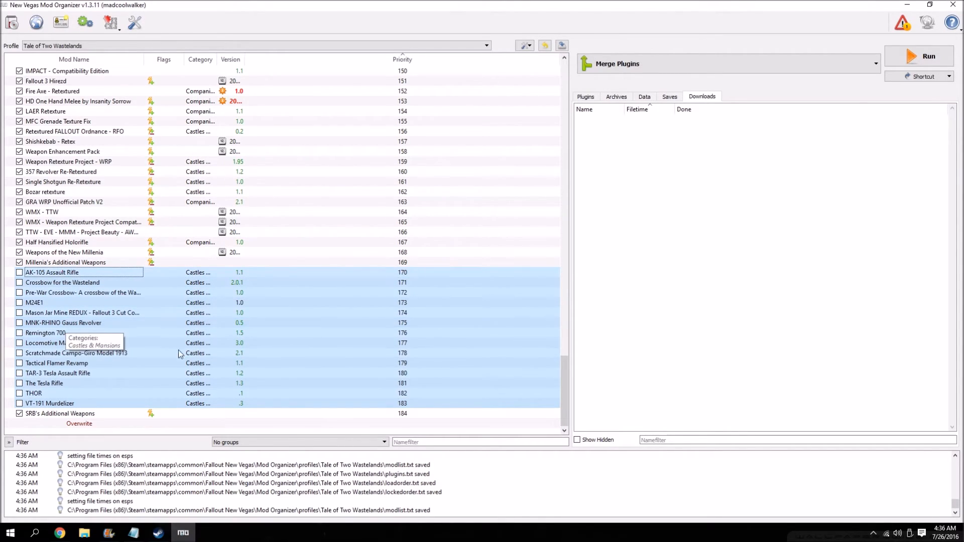
pyautogui.rightClick(42, 322)
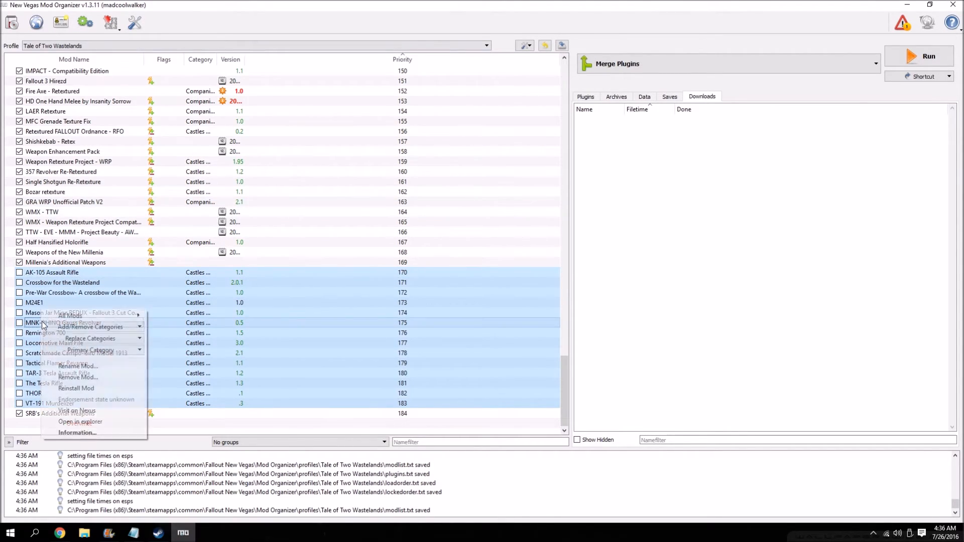
pyautogui.click(78, 377)
pyautogui.click(535, 334)
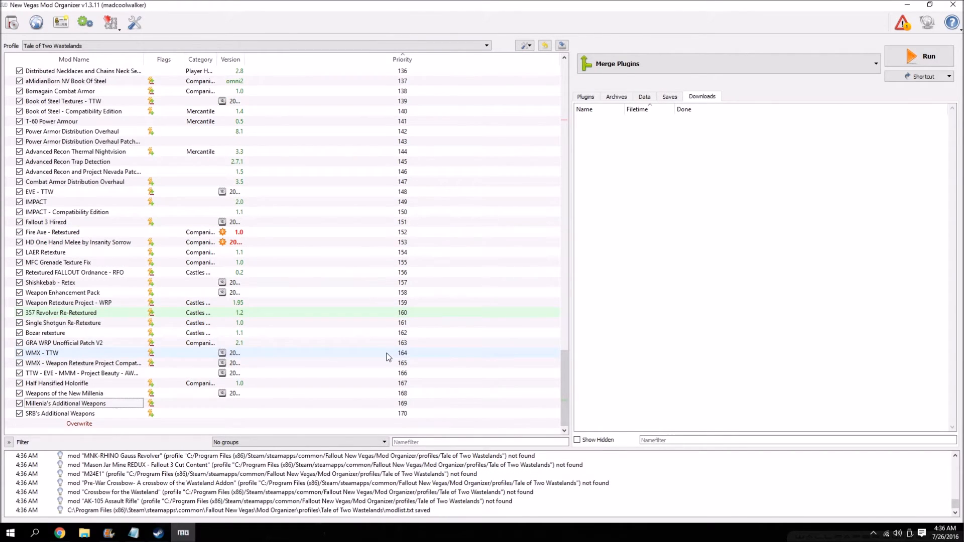
# Launch FNVEdit from Mod Organizer and review the wiki guide's cleanup instructions for the merged plugin.
pyautogui.click(648, 65)
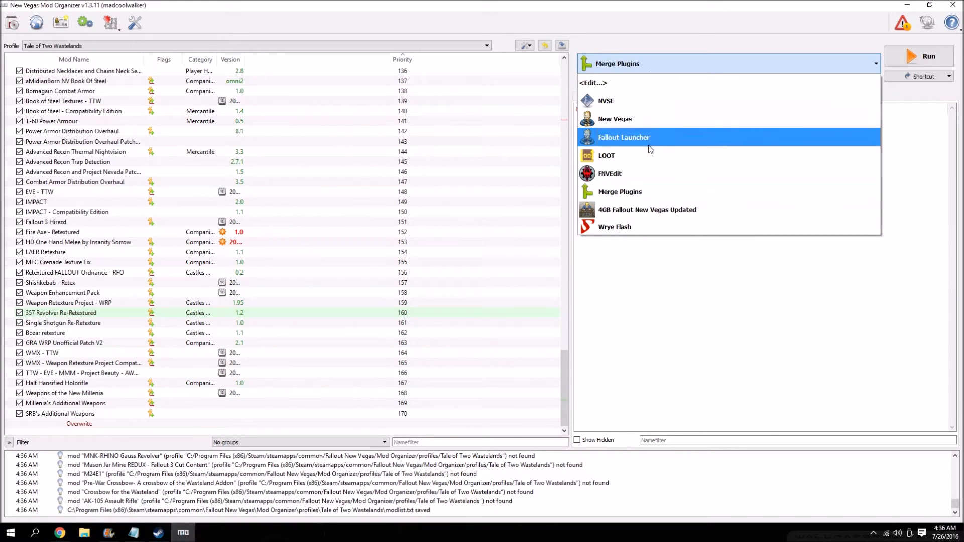
pyautogui.click(631, 174)
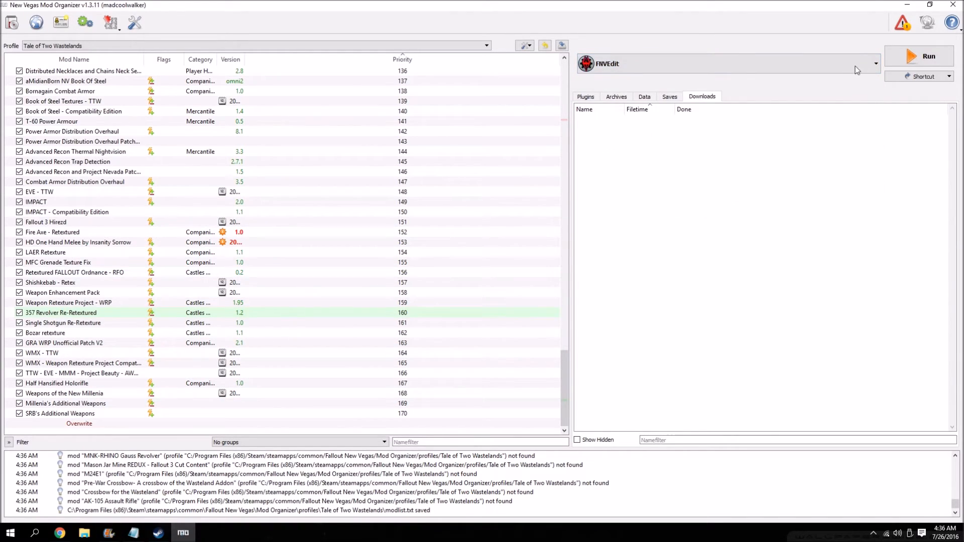
pyautogui.click(919, 56)
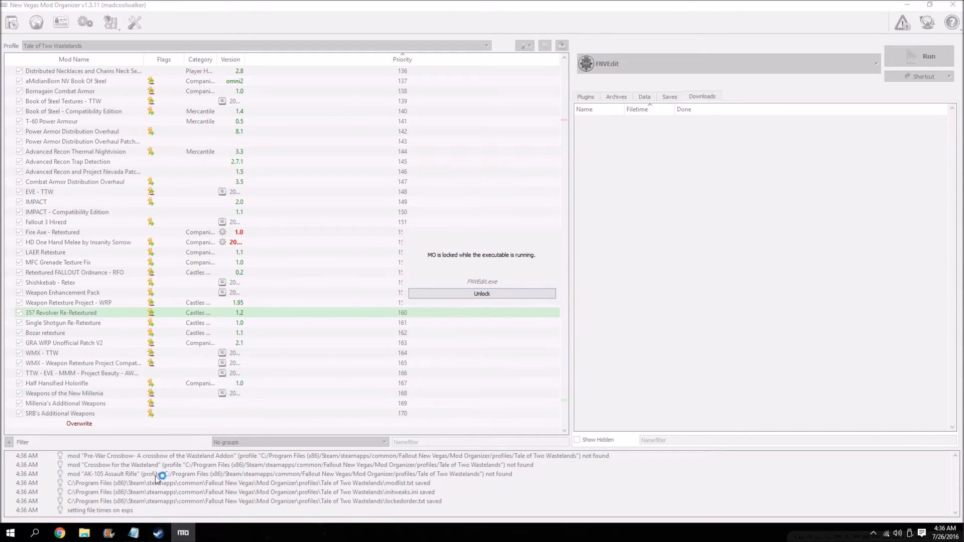
pyautogui.click(60, 533)
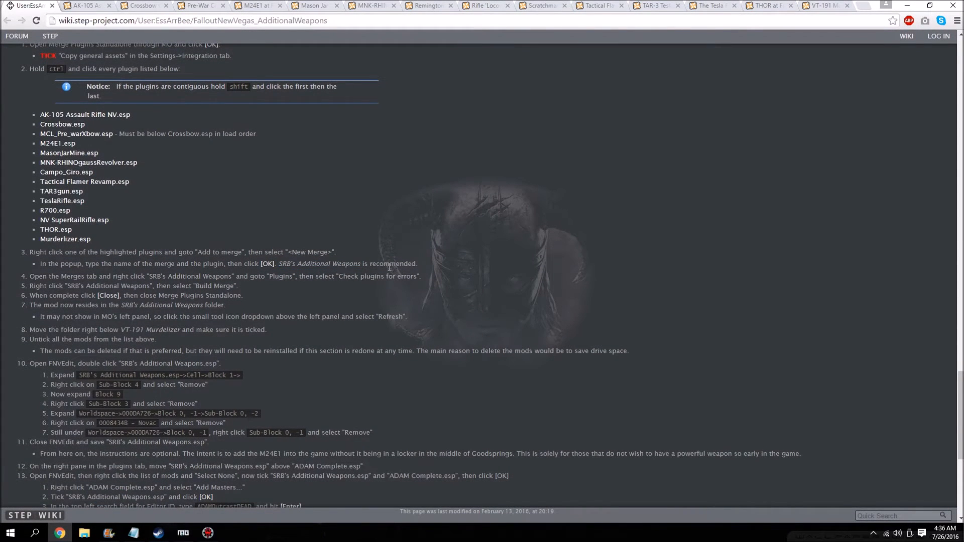
pyautogui.scroll(-2, 237, 251)
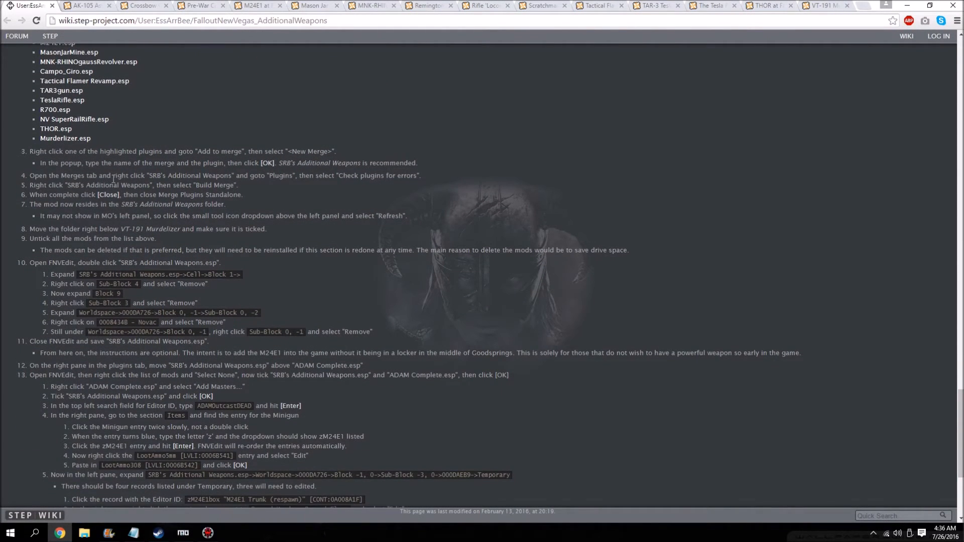
pyautogui.scroll(-3, 113, 179)
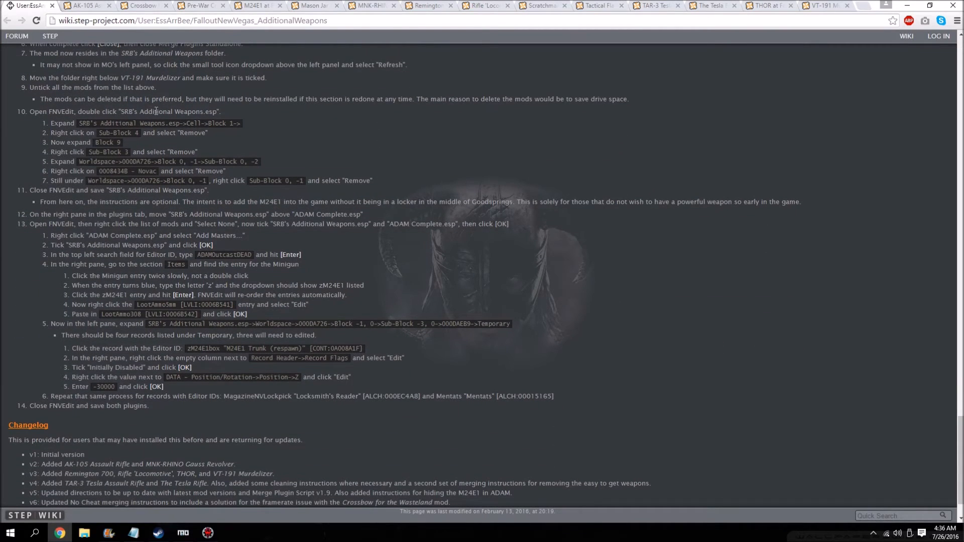
# Load only SRB's Additional Weapons.esp in FNVEdit's plugin selection.
pyautogui.click(208, 532)
pyautogui.scroll(-5, 508, 309)
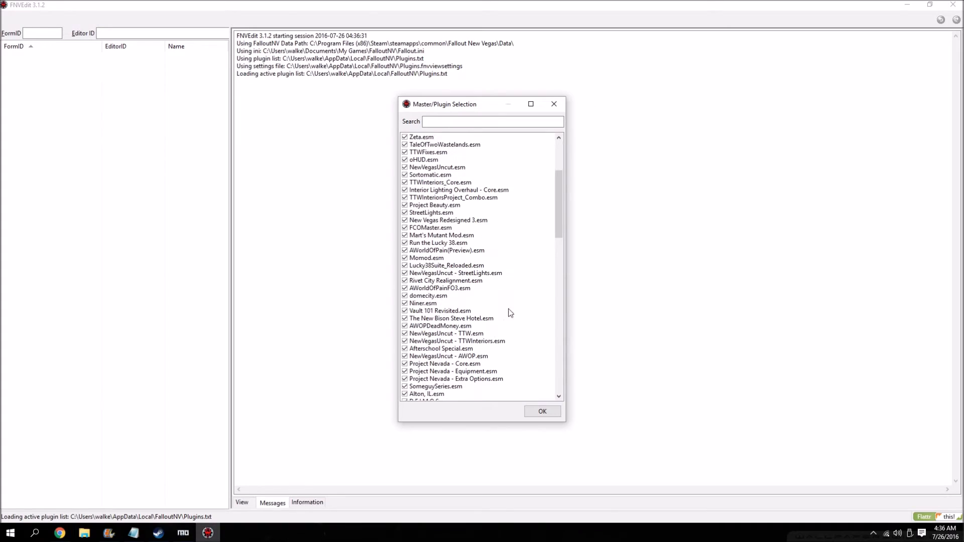
pyautogui.moveTo(560, 185); pyautogui.dragTo(564, 338)
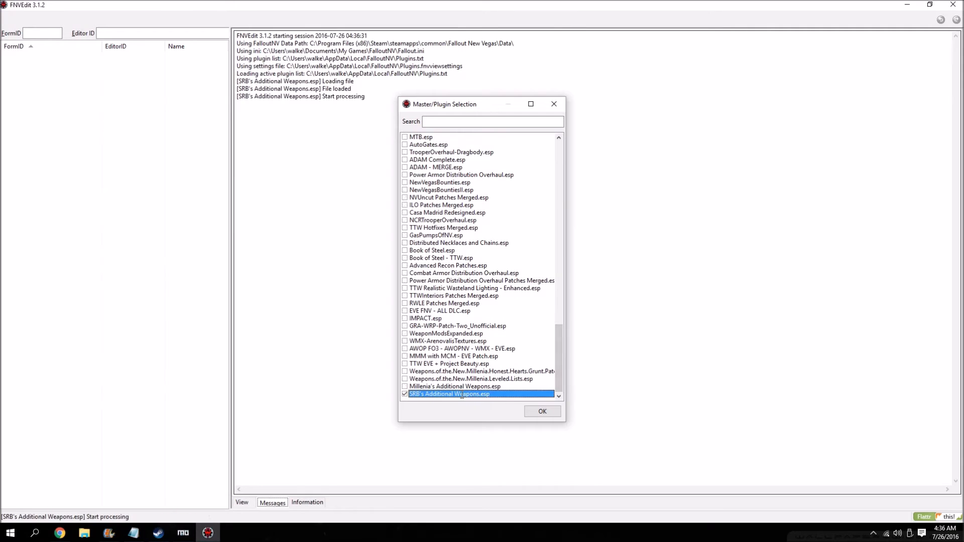
pyautogui.doubleClick(459, 394)
# Check the guide and expand SRB's Additional Weapons.esp down to Block 1 of the Cell group in FNVEdit.
pyautogui.click(68, 539)
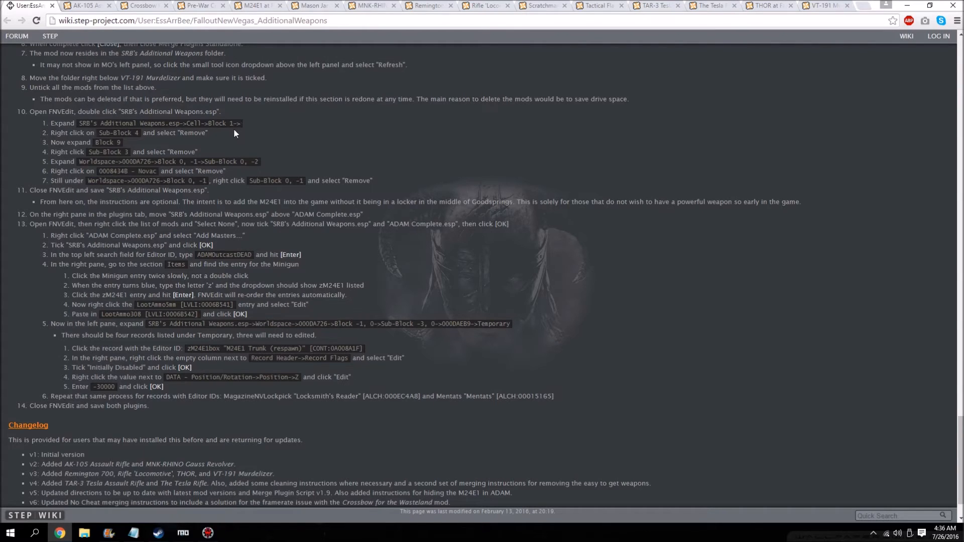
pyautogui.click(208, 533)
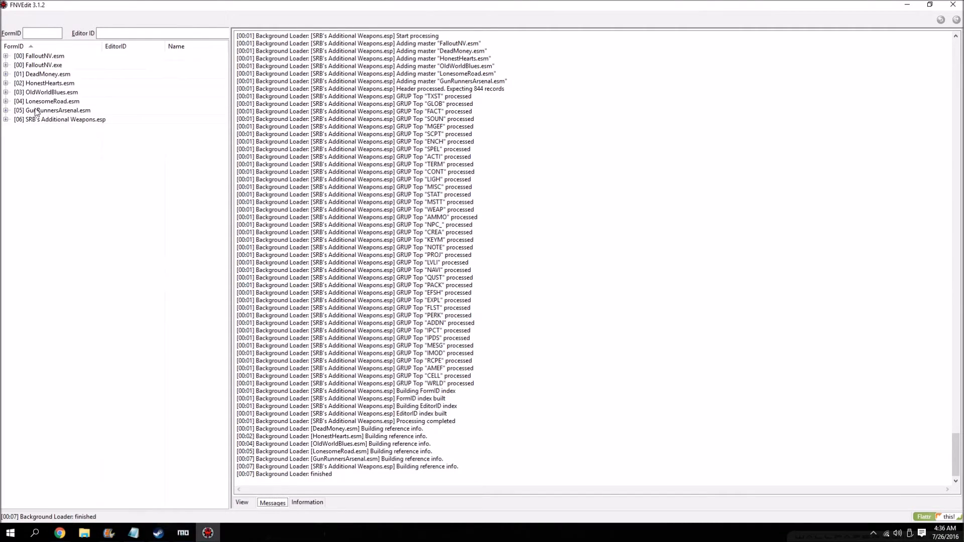
pyautogui.click(6, 119)
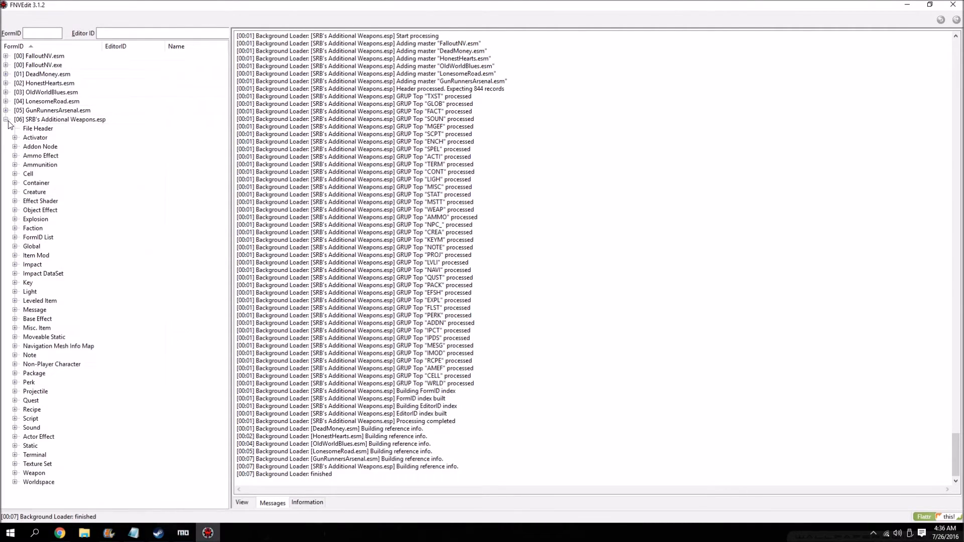
pyautogui.click(14, 174)
pyautogui.click(24, 183)
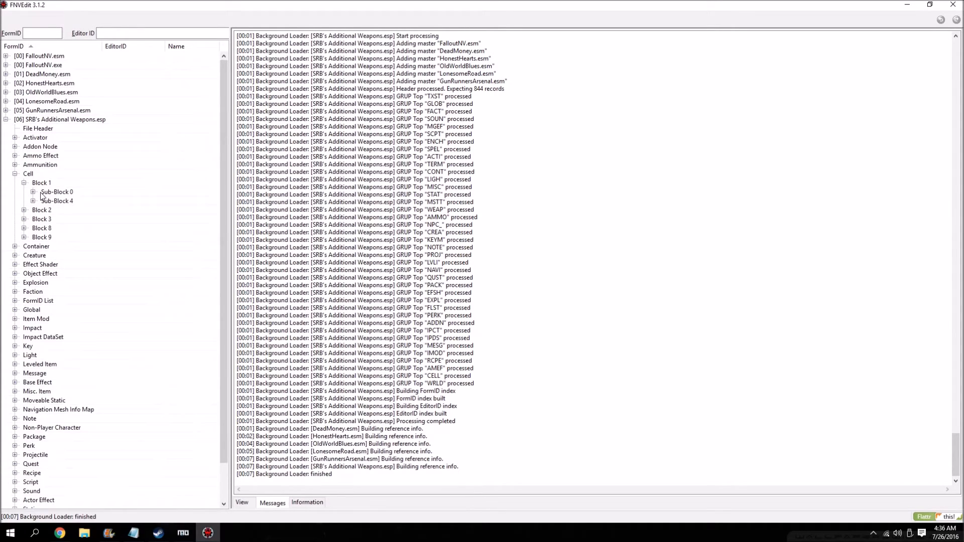
# Recheck the guide and remove Sub-Block 4 from Cell Block 1 of SRB's Additional Weapons.esp, confirming the edit.
pyautogui.click(59, 532)
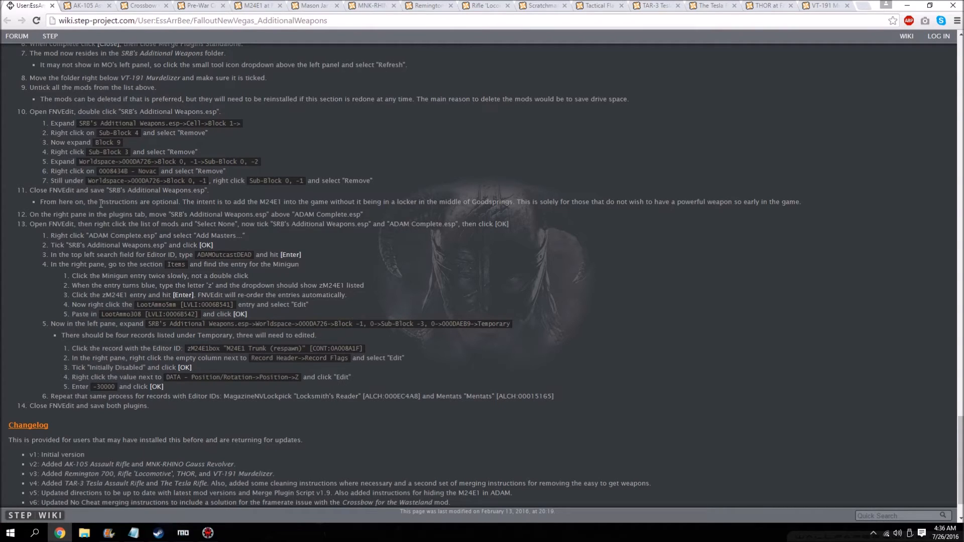
pyautogui.scroll(2, 108, 202)
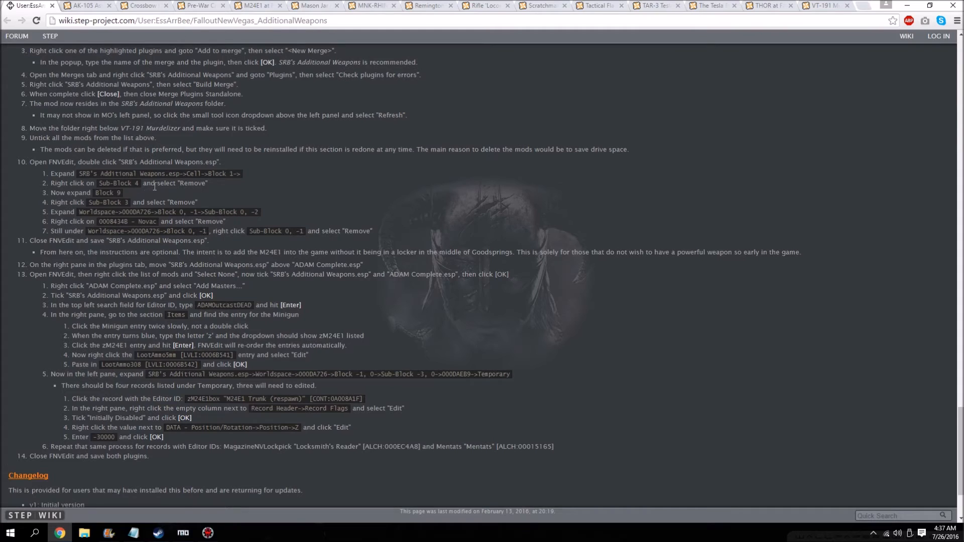
pyautogui.click(204, 533)
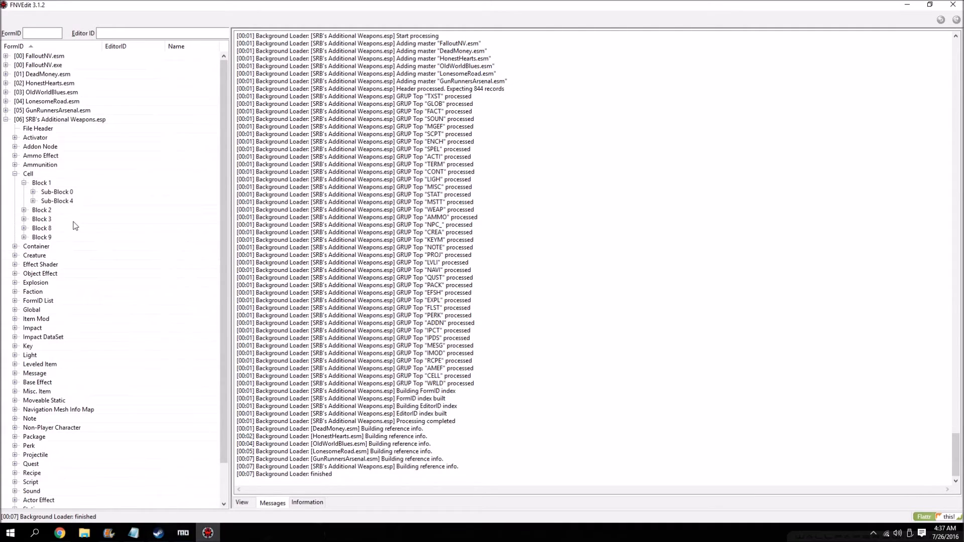
pyautogui.rightClick(58, 202)
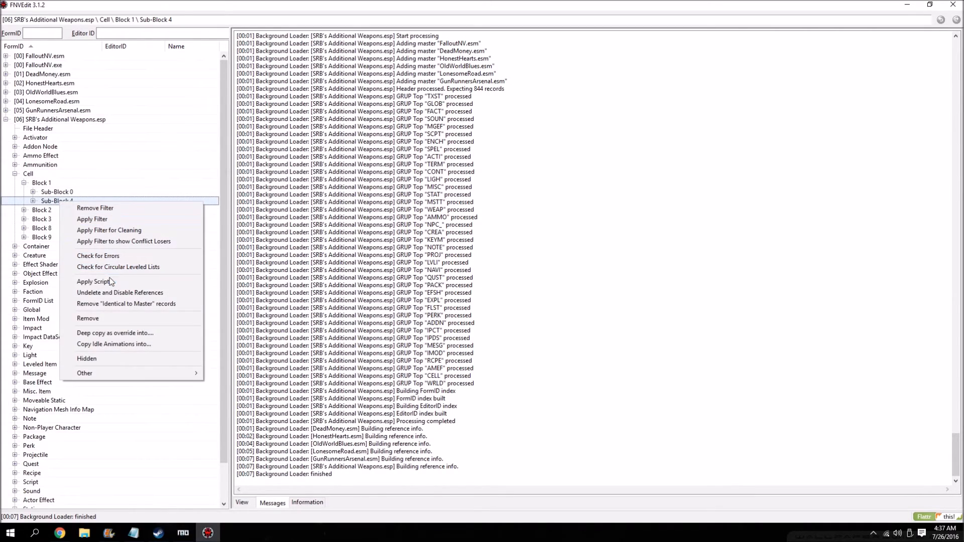
pyautogui.click(104, 321)
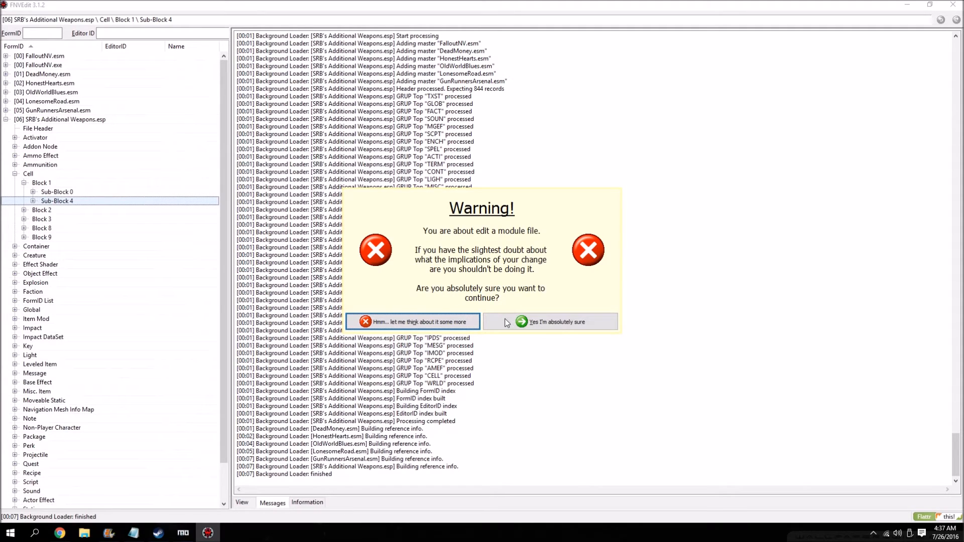
pyautogui.click(506, 320)
pyautogui.click(511, 285)
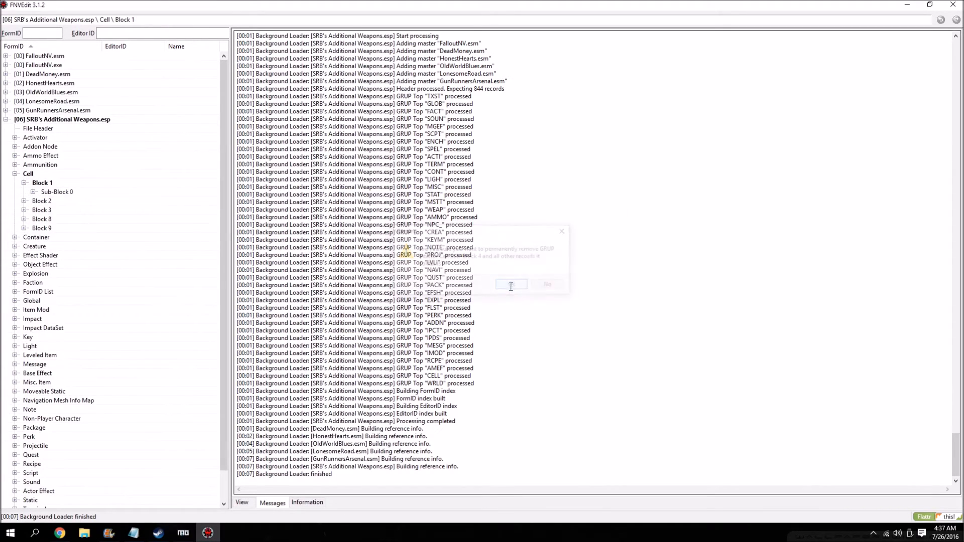
# Following the guide, remove Sub-Block 3 from Cell Block 9 of SRB's Additional Weapons.esp.
pyautogui.click(59, 533)
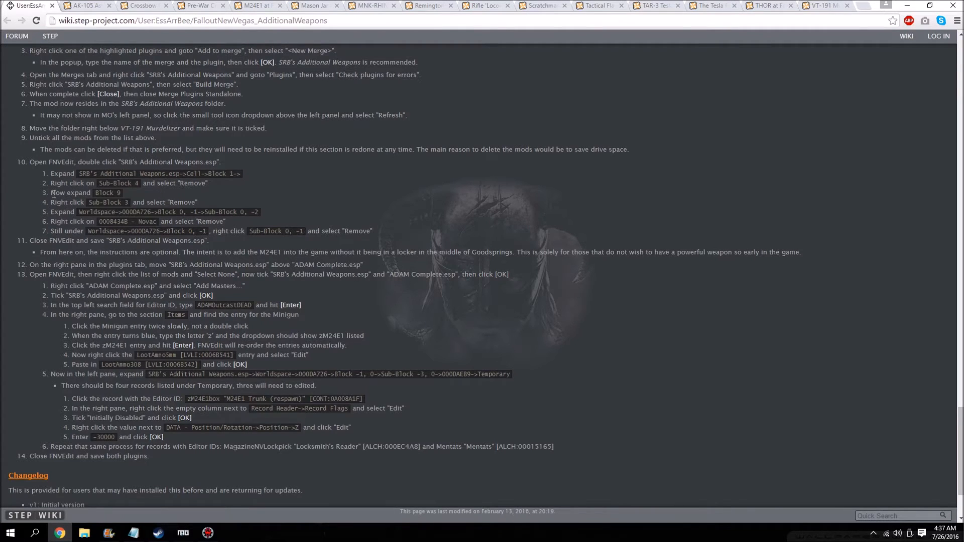
pyautogui.click(206, 532)
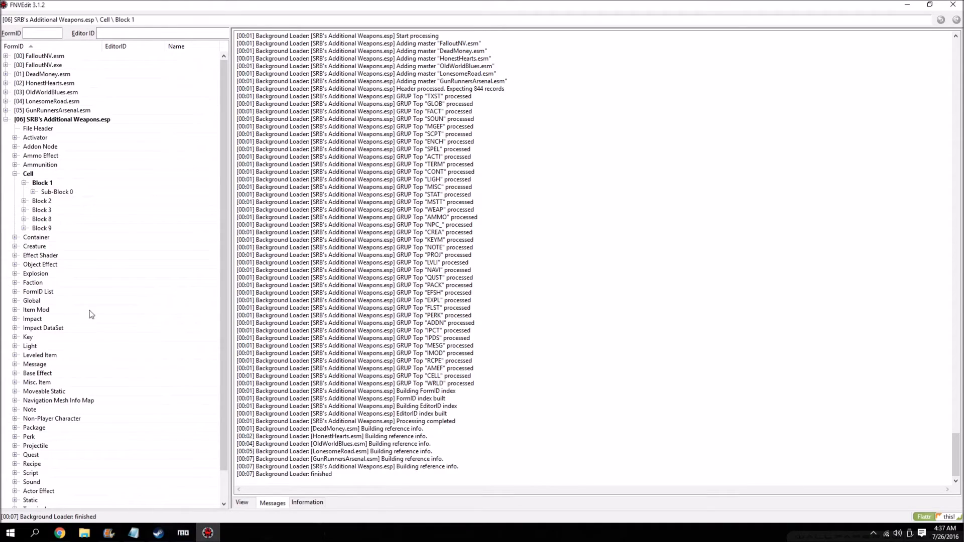
pyautogui.click(24, 228)
pyautogui.click(59, 533)
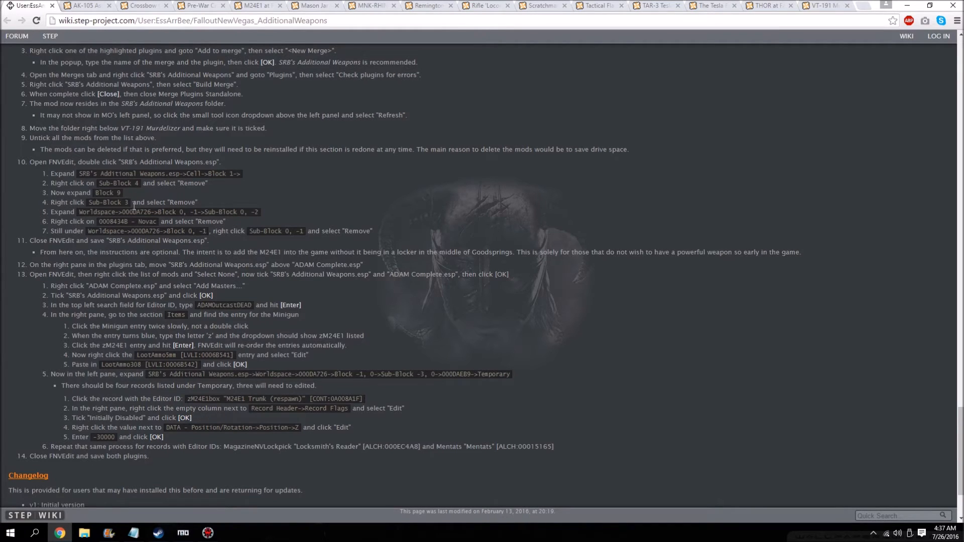
pyautogui.click(206, 533)
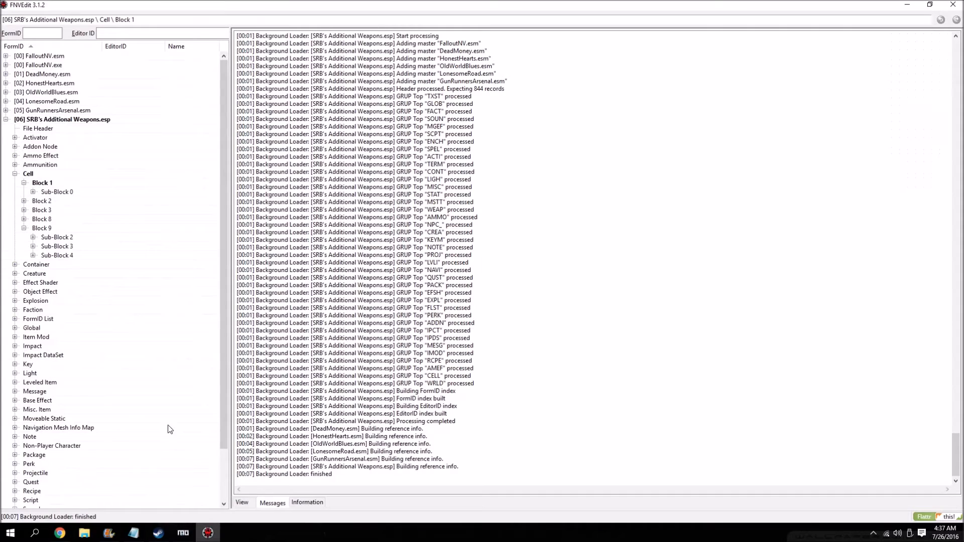
pyautogui.rightClick(67, 247)
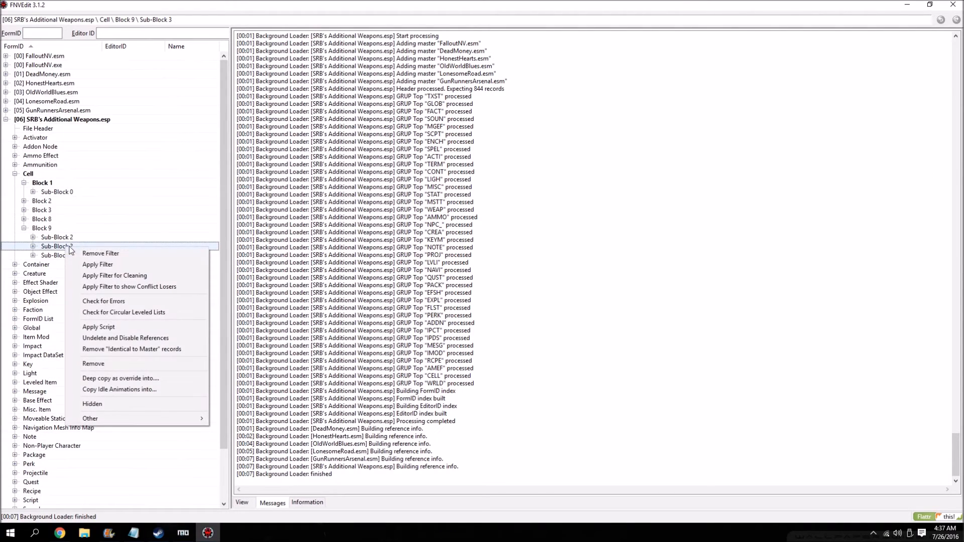
pyautogui.click(116, 368)
pyautogui.click(517, 287)
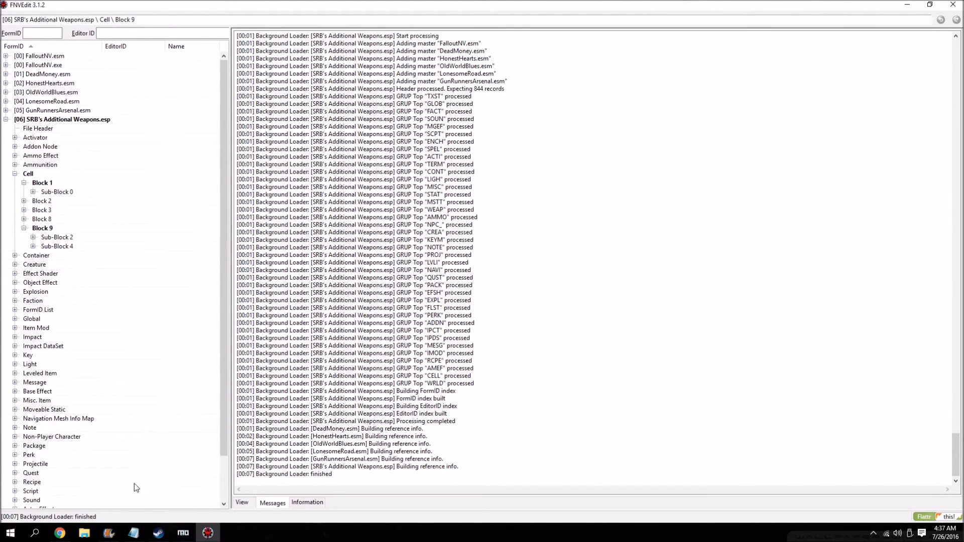
# Check the guide, collapse the Cell group, and expand Worldspace 000DA726 in SRB's Additional Weapons.esp.
pyautogui.click(60, 533)
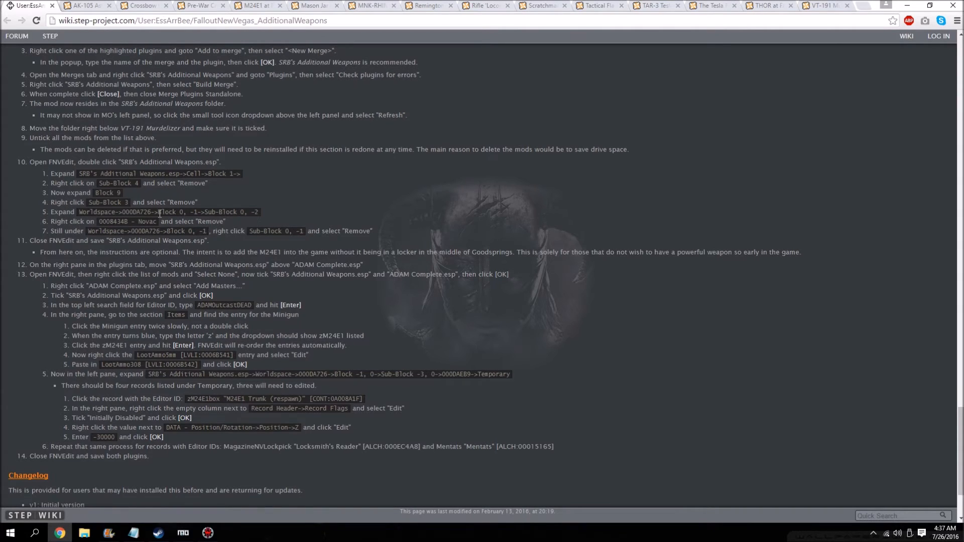
pyautogui.click(208, 533)
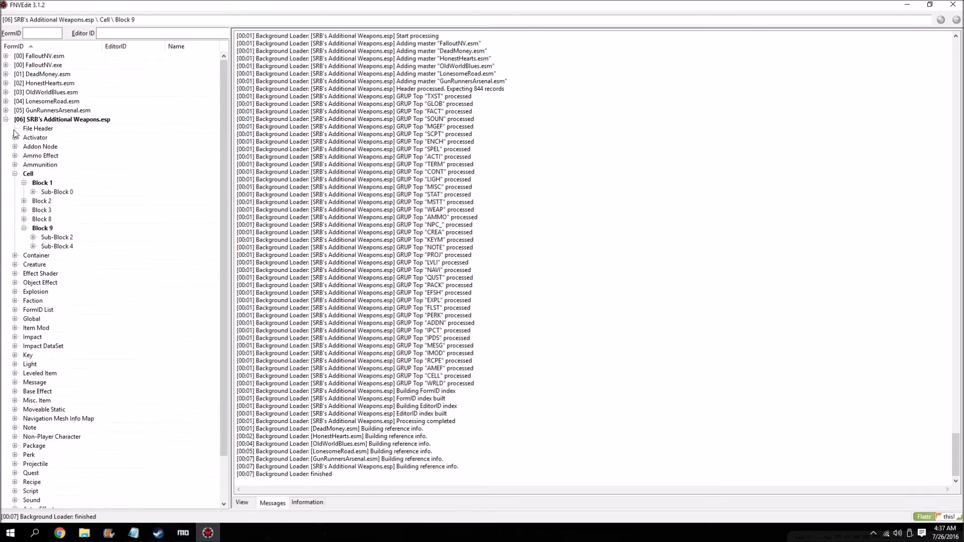
pyautogui.doubleClick(18, 174)
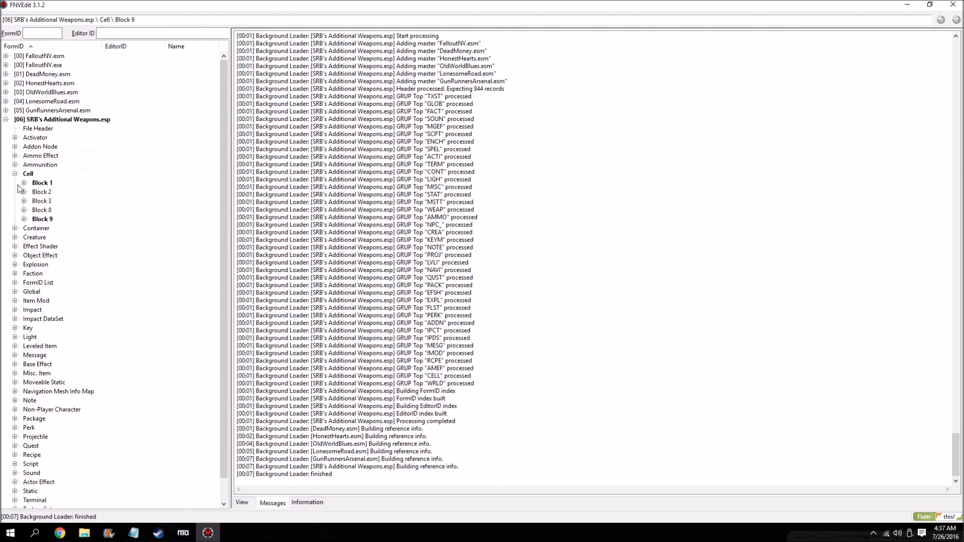
pyautogui.click(15, 174)
pyautogui.click(15, 483)
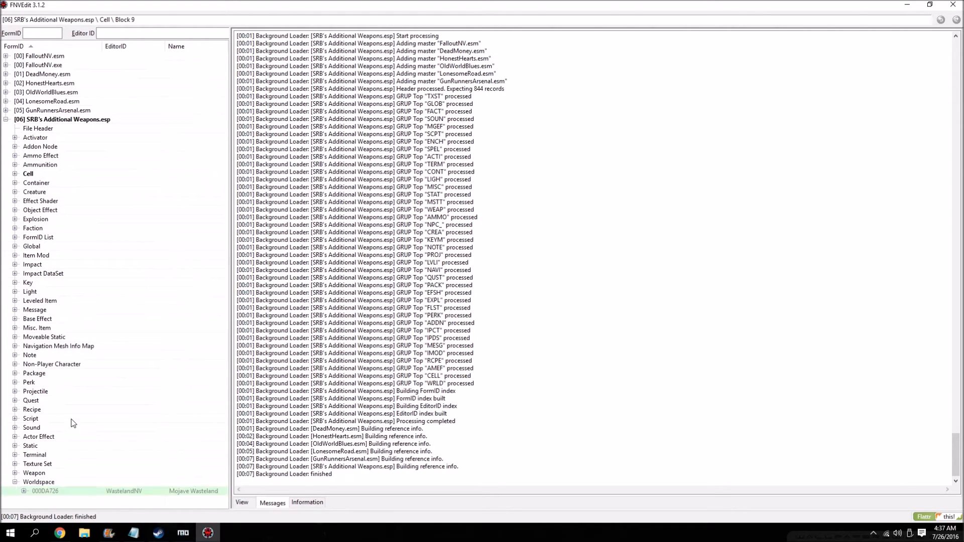
pyautogui.click(23, 492)
# Following the guide, expand Block 0, -1 and its Sub-Block 0, -2 under Worldspace 000DA726.
pyautogui.click(60, 533)
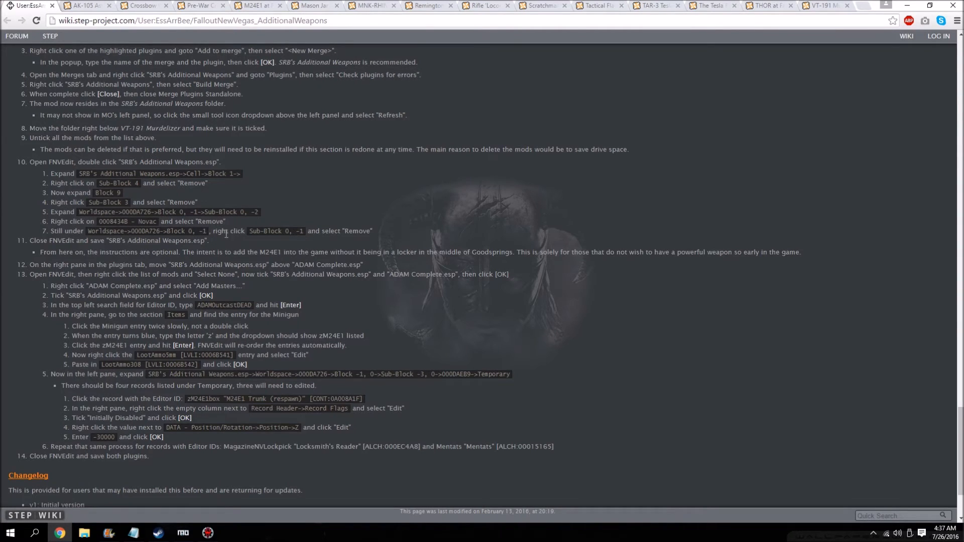
pyautogui.click(208, 532)
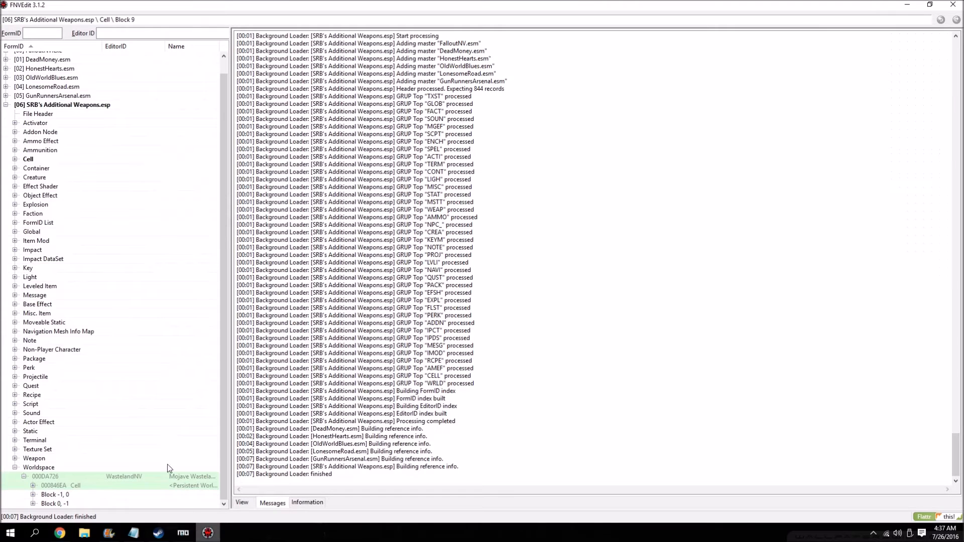
pyautogui.click(33, 503)
pyautogui.click(59, 532)
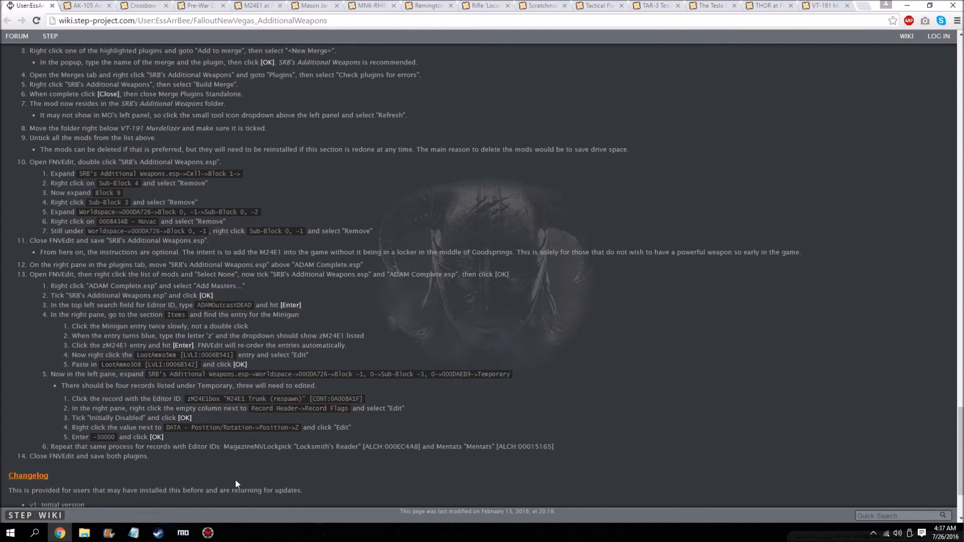
pyautogui.click(207, 533)
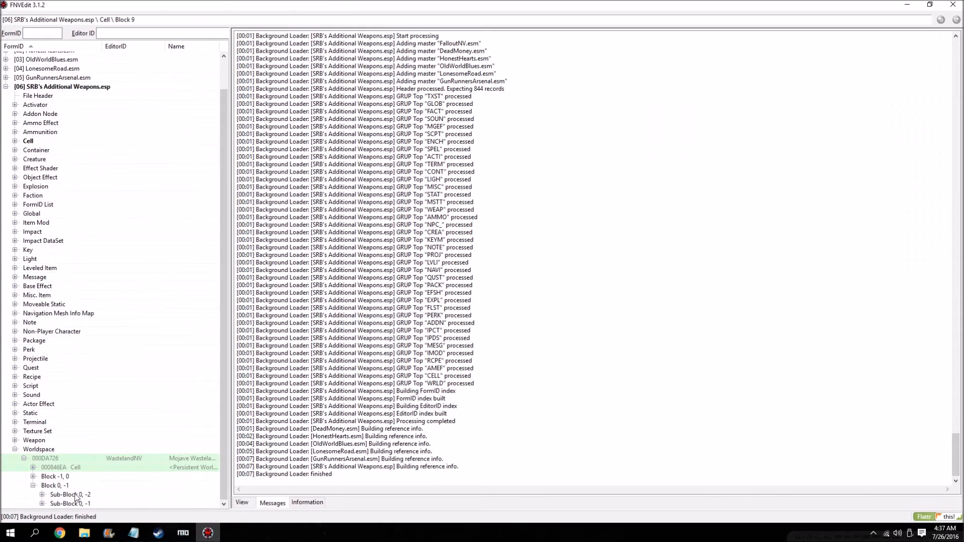
pyautogui.click(42, 495)
pyautogui.scroll(-1, 84, 425)
# Recheck the guide and remove the 0008434B Novac record from Sub-Block 0, -2, confirming the removal.
pyautogui.click(60, 533)
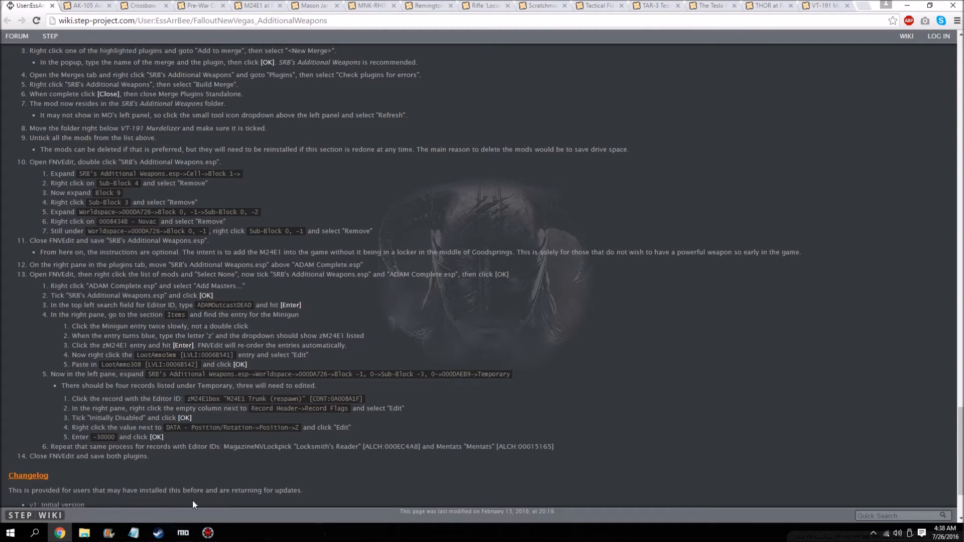
pyautogui.click(208, 533)
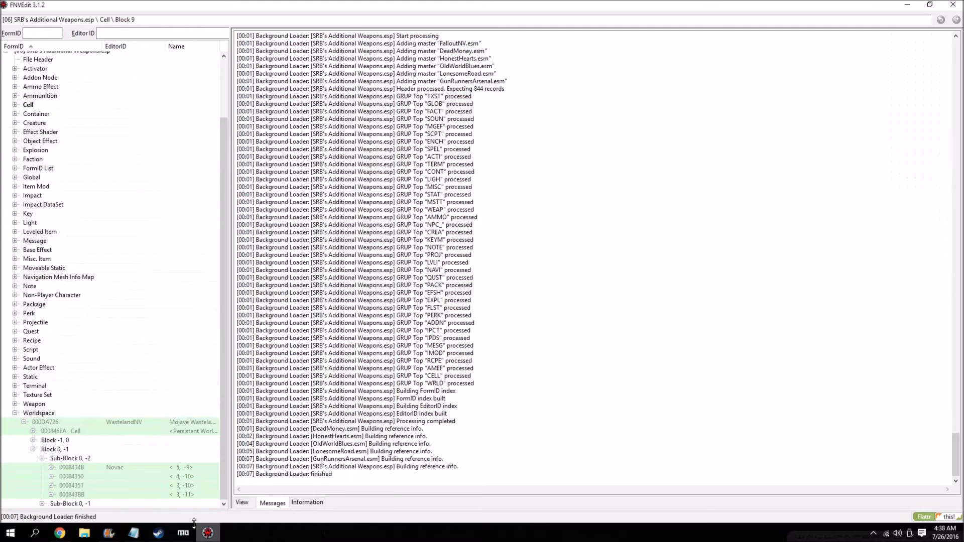
pyautogui.rightClick(117, 468)
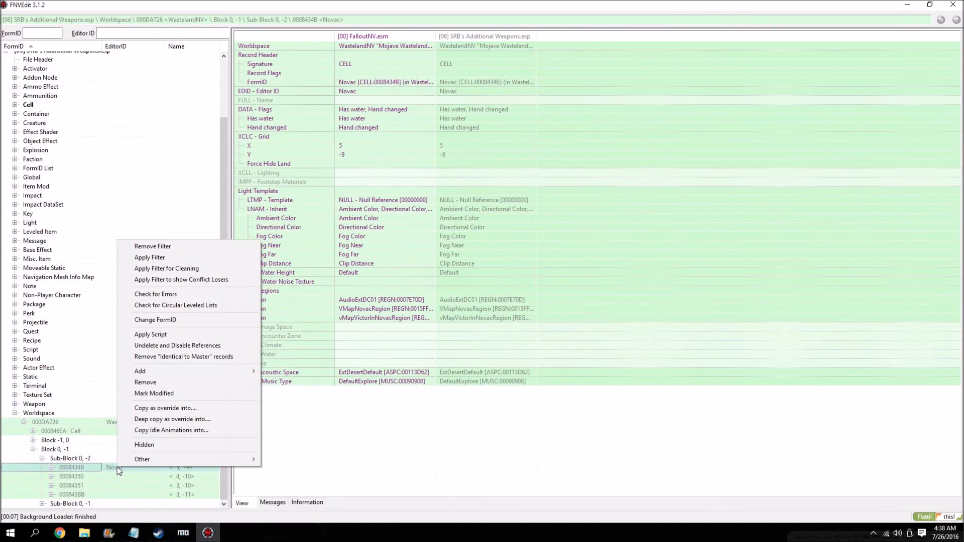
pyautogui.rightClick(84, 468)
pyautogui.click(122, 385)
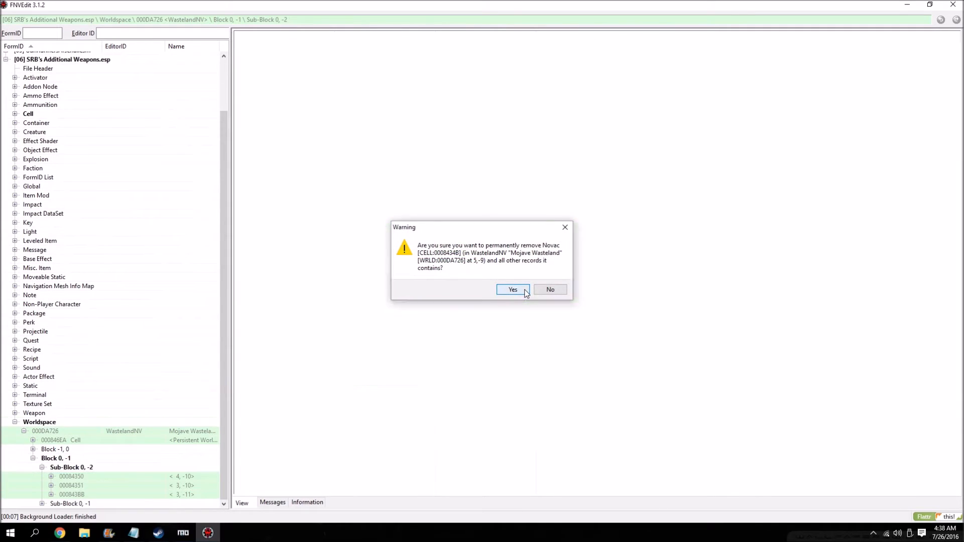
pyautogui.click(525, 293)
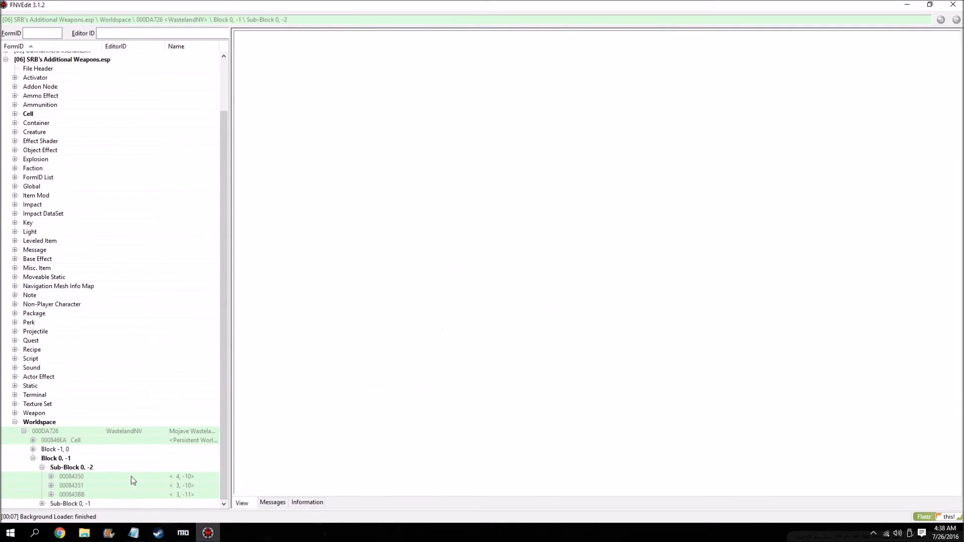
# Following the guide, remove Sub-Block 0, -1 from Block 0, -1 of Worldspace 000DA726, confirming the removal.
pyautogui.click(60, 532)
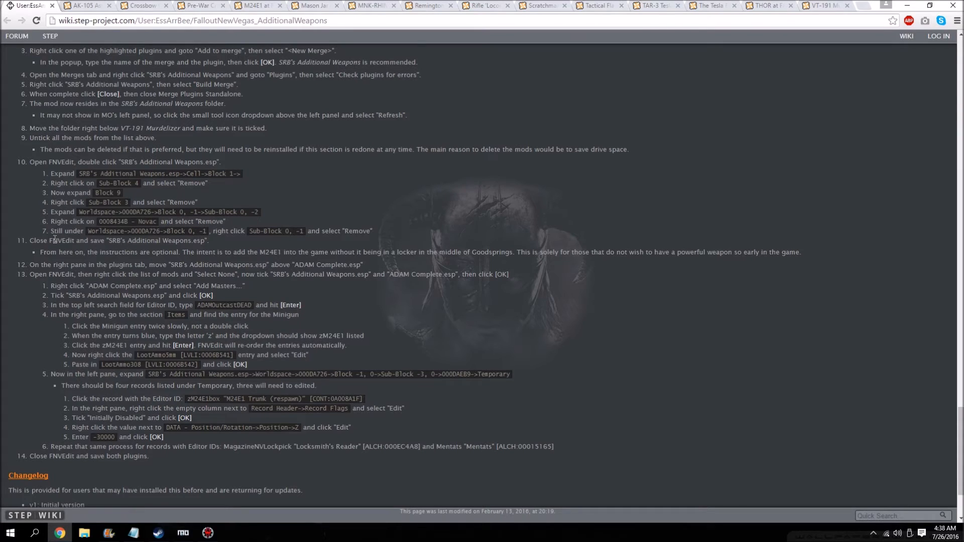
pyautogui.scroll(-1, 90, 211)
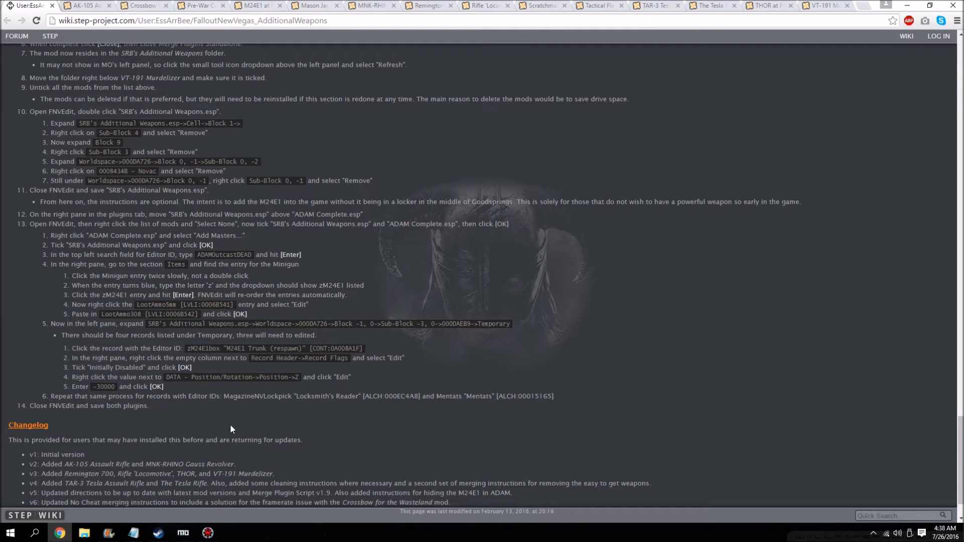
pyautogui.click(208, 532)
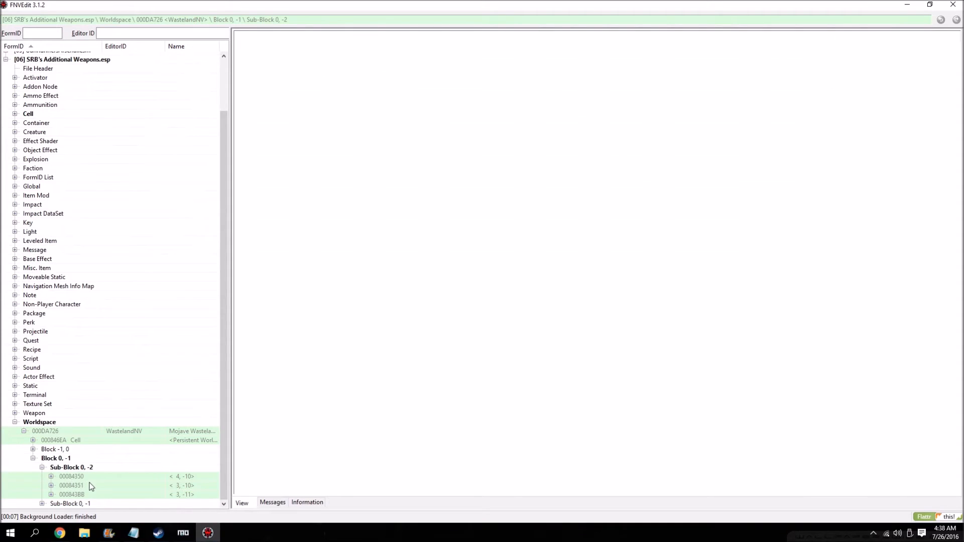
pyautogui.click(75, 504)
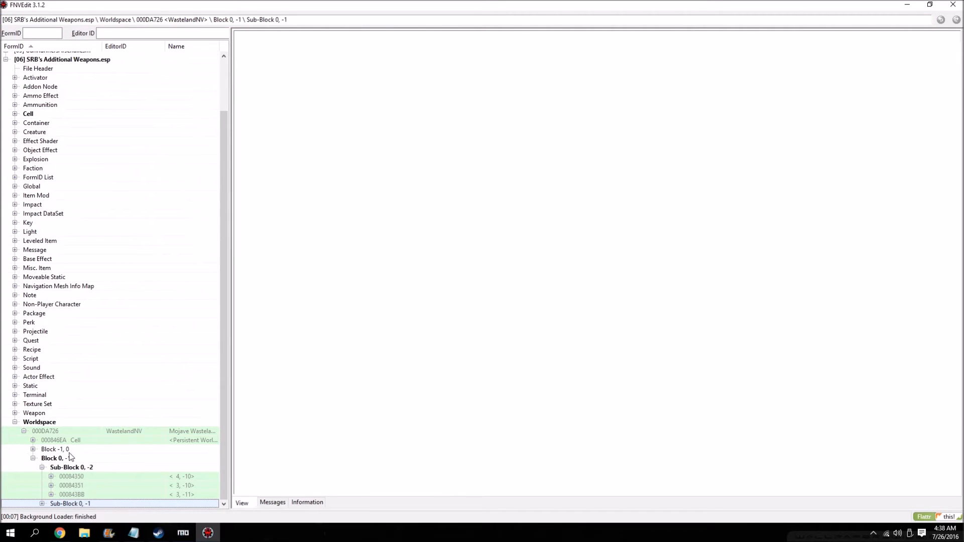
pyautogui.click(59, 533)
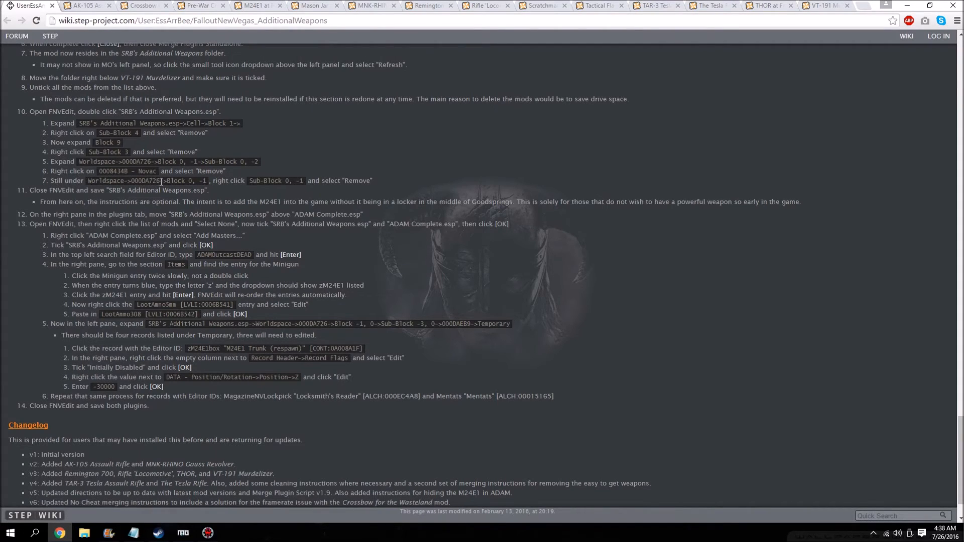
pyautogui.click(208, 532)
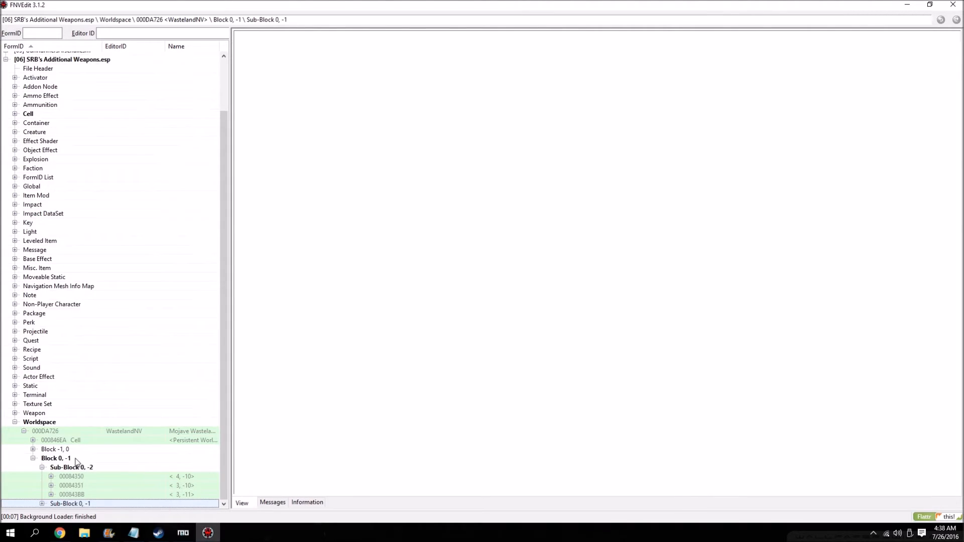
pyautogui.click(60, 535)
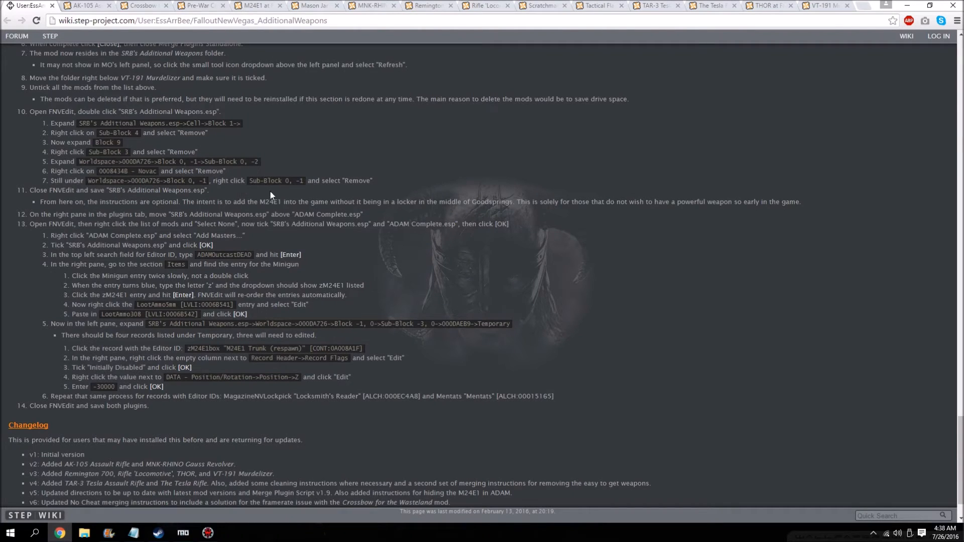
pyautogui.click(207, 532)
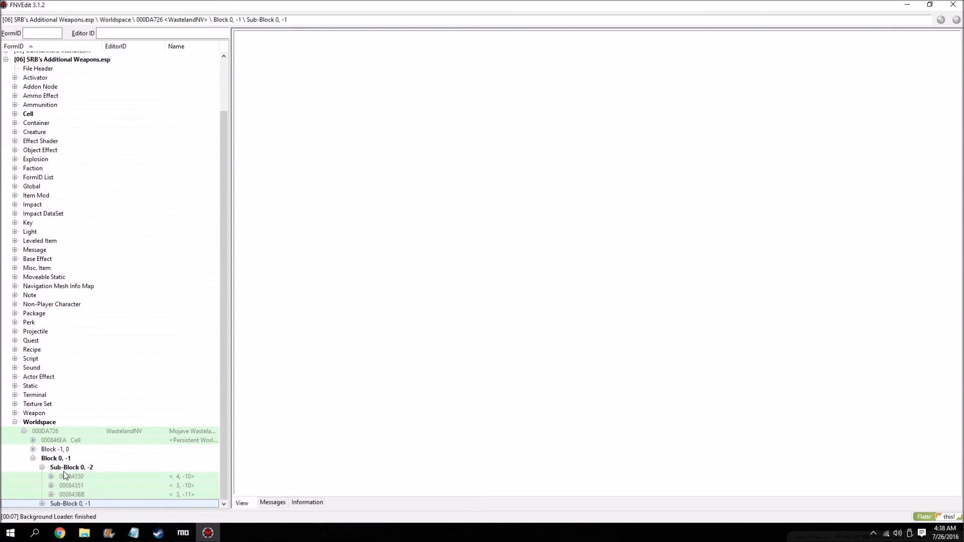
pyautogui.rightClick(78, 506)
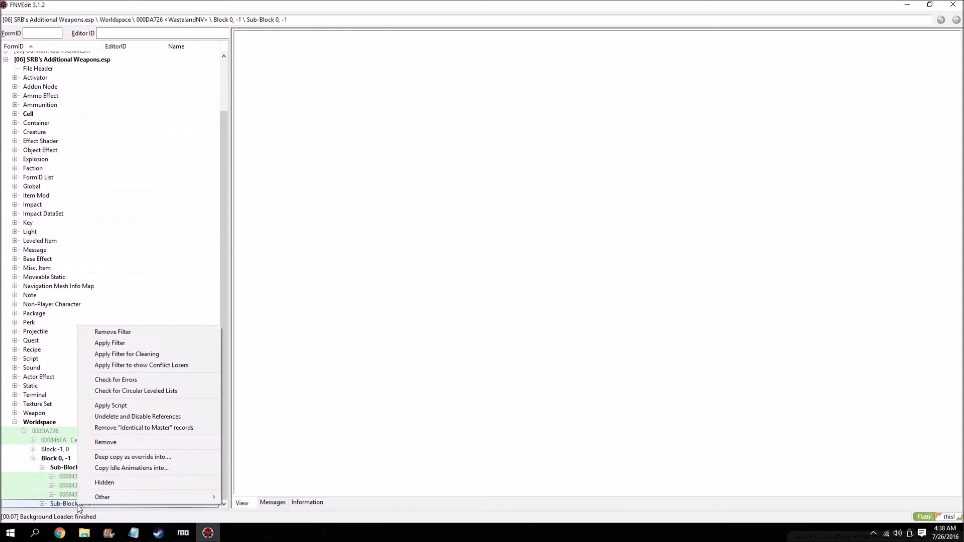
pyautogui.rightClick(68, 504)
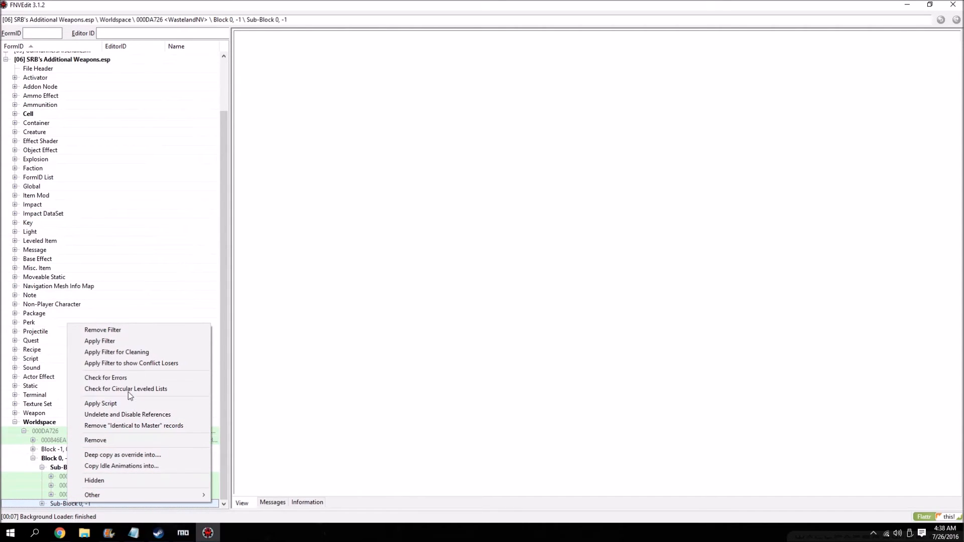
pyautogui.click(100, 440)
pyautogui.click(522, 285)
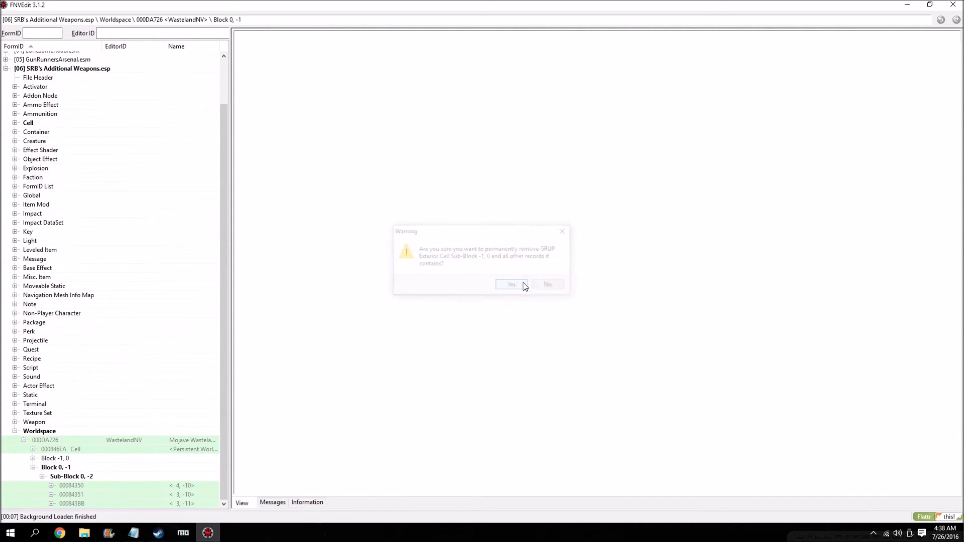
# Read the guide's remaining optional instructions, then close FNVEdit and save SRB's Additional Weapons.esp.
pyautogui.click(59, 533)
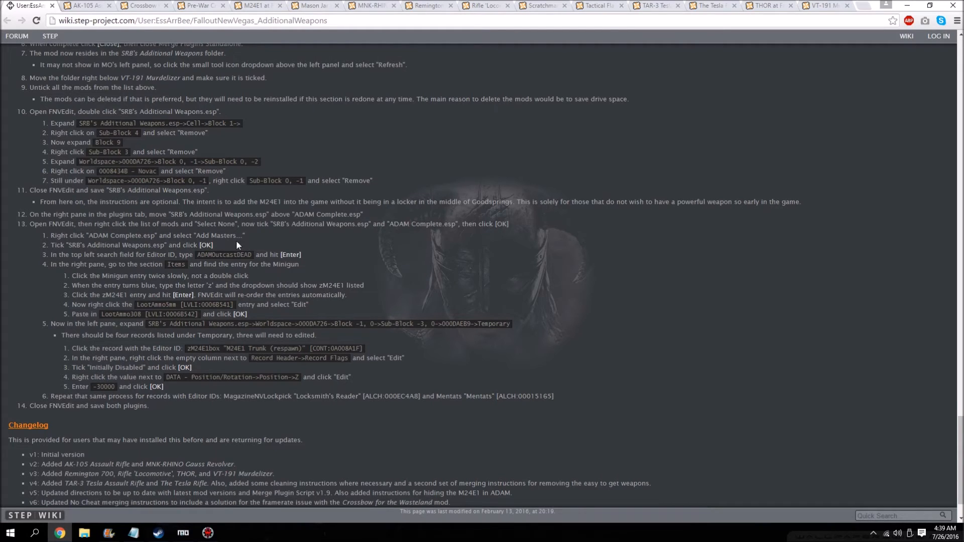
pyautogui.scroll(-1, 77, 211)
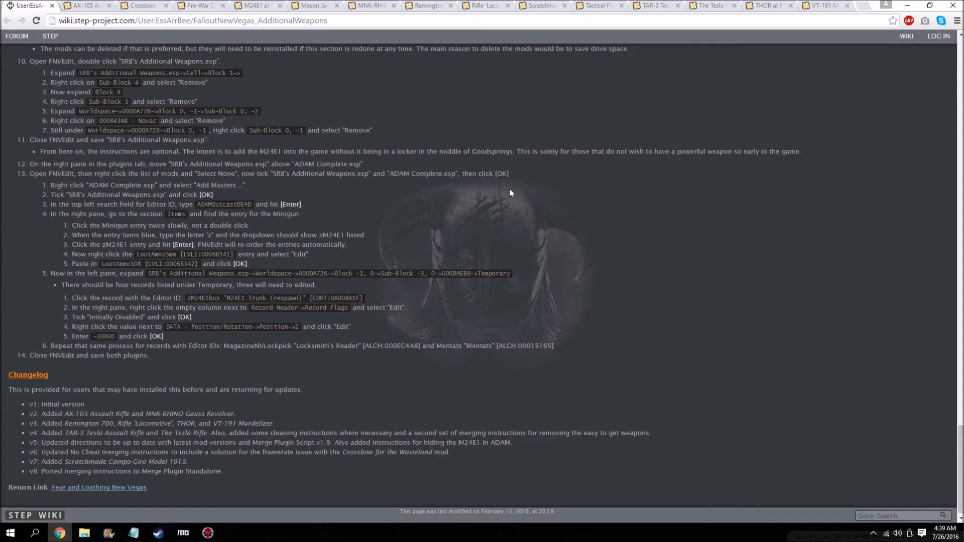
pyautogui.click(208, 533)
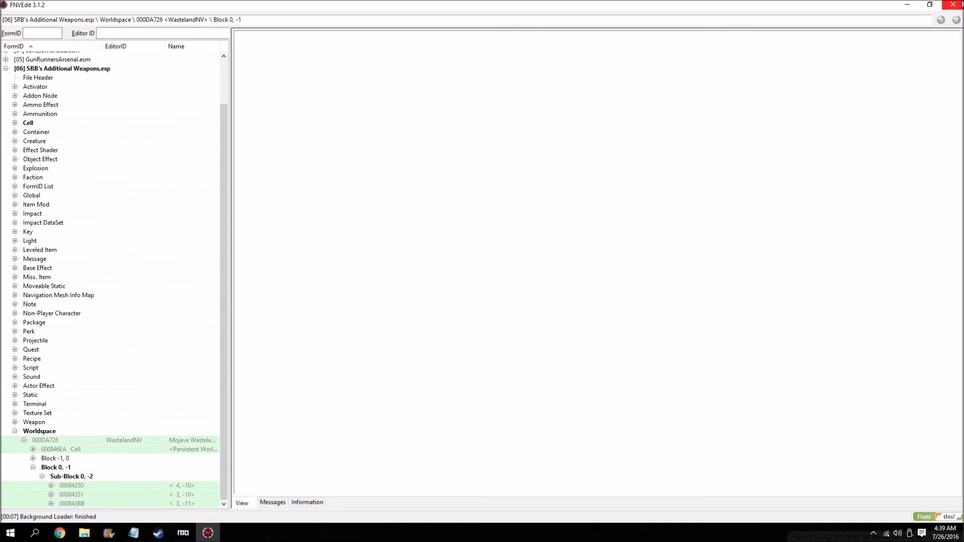
pyautogui.click(953, 4)
pyautogui.click(542, 411)
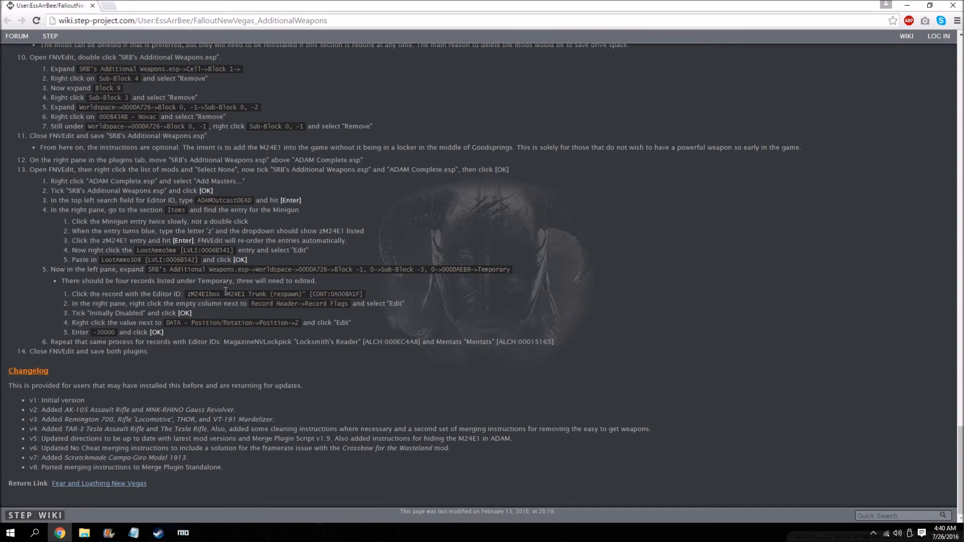
# Switch to Mod Organizer, show the end of the plugin load order, and choose Merge Plugins as the program to run.
pyautogui.click(906, 5)
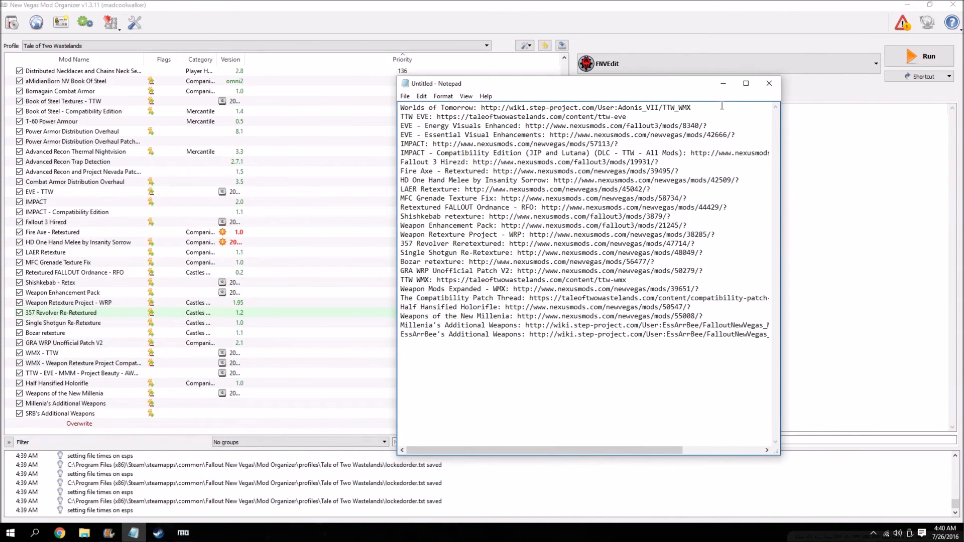
pyautogui.click(722, 82)
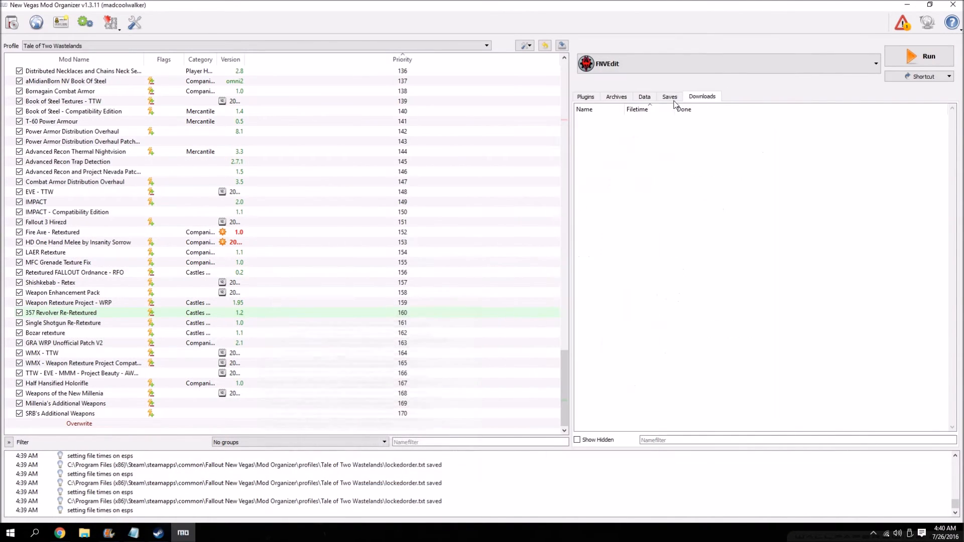
pyautogui.click(585, 96)
pyautogui.scroll(-20, 675, 279)
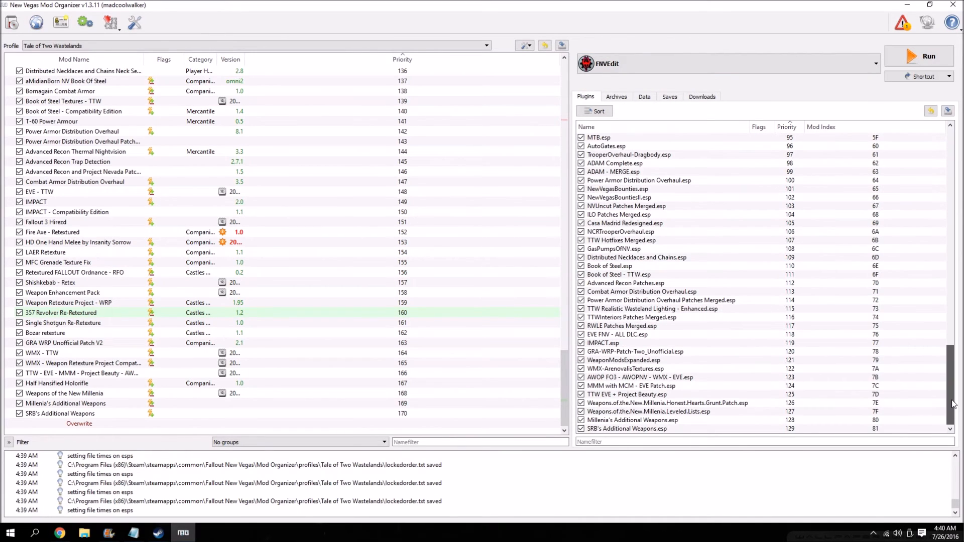
pyautogui.click(643, 63)
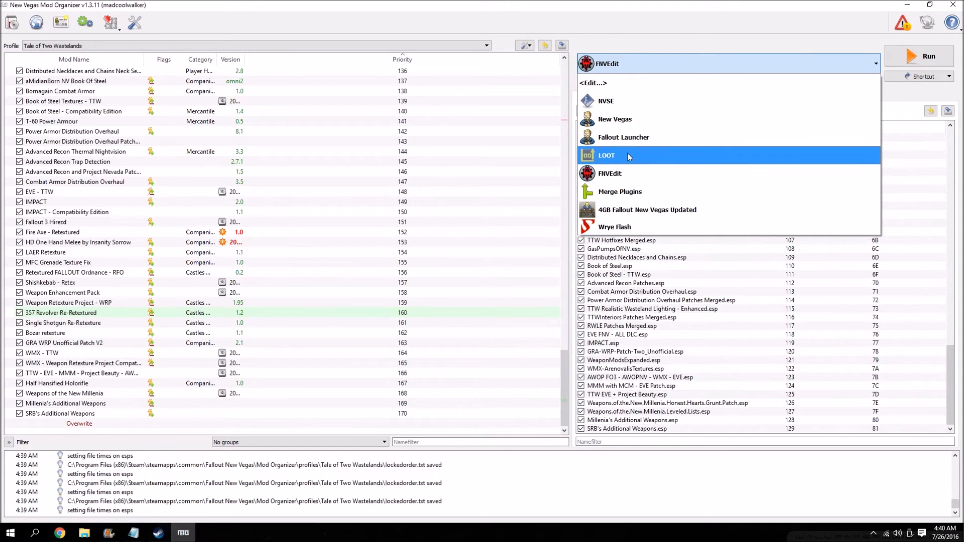
pyautogui.click(647, 191)
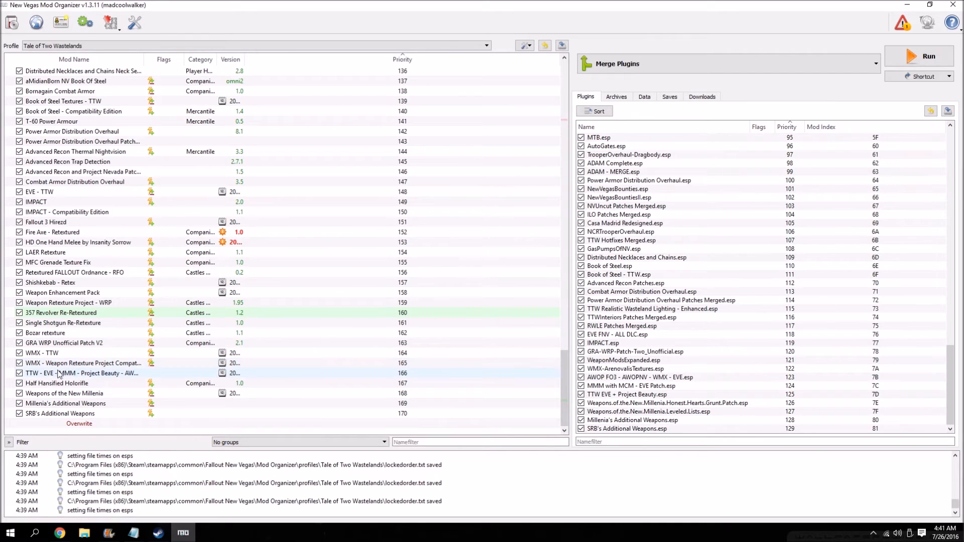
# Examine which plugin files the TTW - EVE - MMM - Project Beauty - AWOP - WMX mod contains.
pyautogui.doubleClick(93, 374)
pyautogui.click(620, 147)
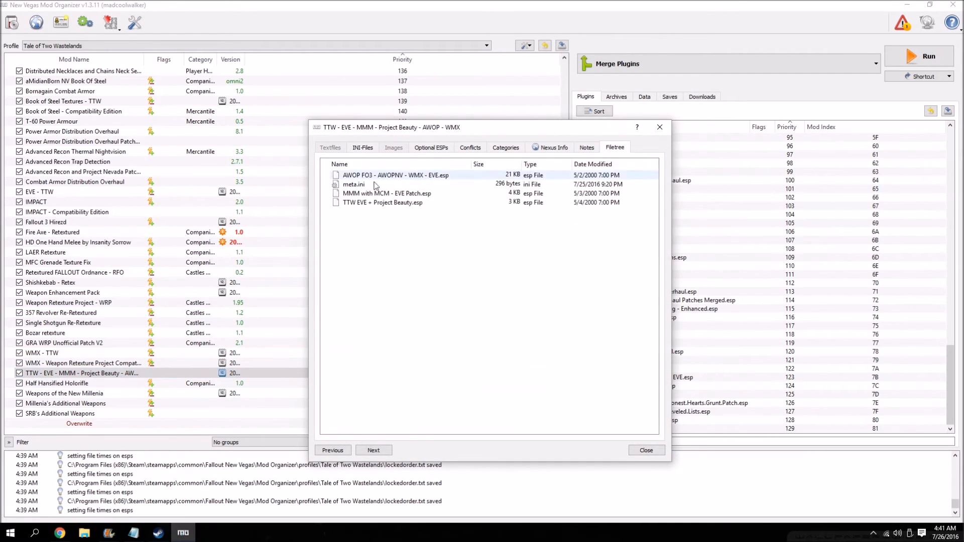
pyautogui.press('Escape')
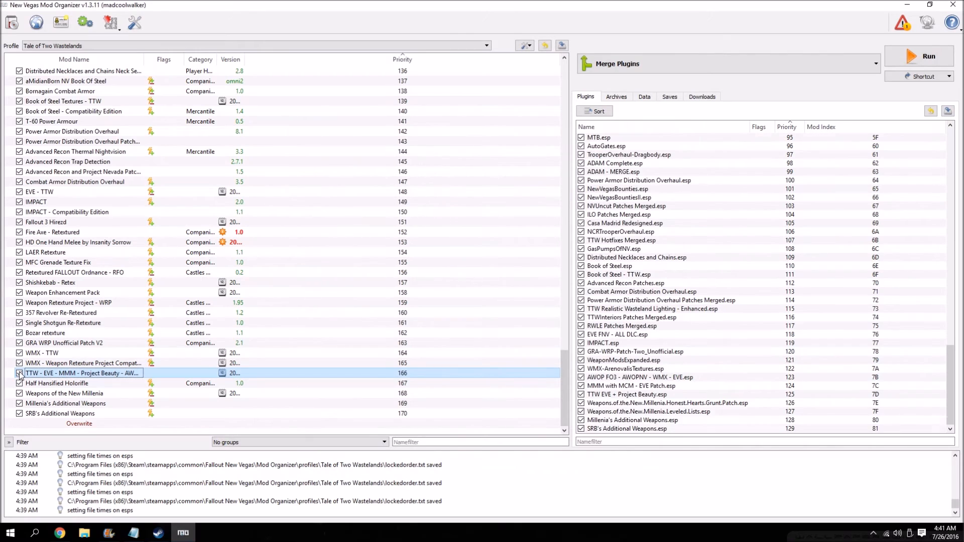
# Launch Merge Plugins with the Fallout: New Vegas profile and deselect every plugin offered for loading.
pyautogui.scroll(-1, 602, 352)
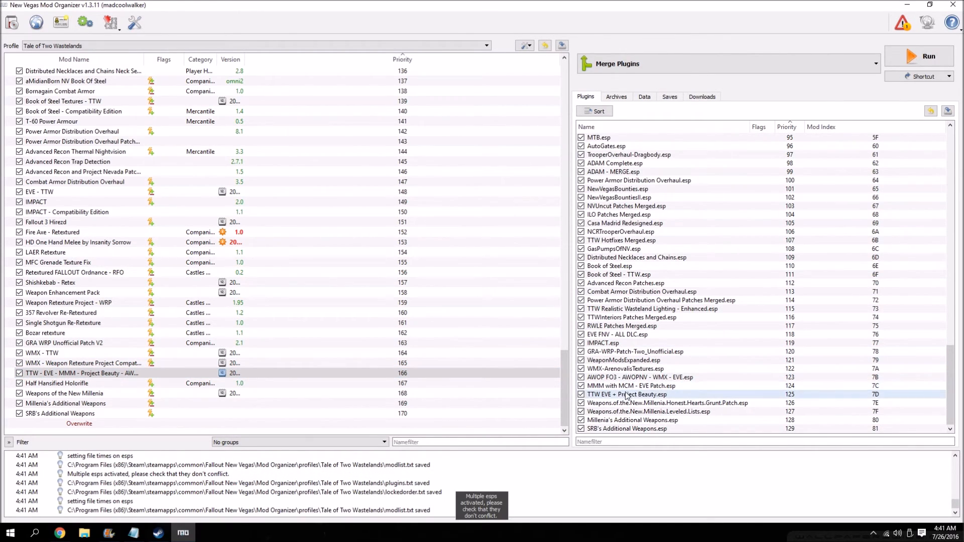
pyautogui.click(920, 55)
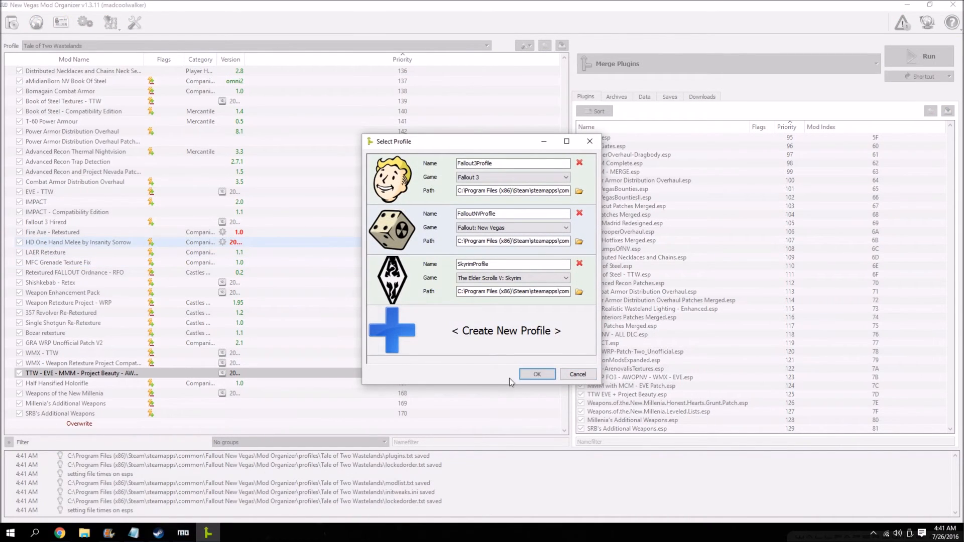
pyautogui.click(537, 375)
pyautogui.rightClick(496, 173)
pyautogui.click(528, 192)
# Load AWOP FO3 - AWOPNV - WMX - EVE.esp, MMM with MCM - EVE Patch.esp, TTW EVE + Project Beauty.esp, WeaponModsExpanded.esp and EVE FNV - ALL DLC.esp.
pyautogui.moveTo(598, 159); pyautogui.dragTo(575, 392)
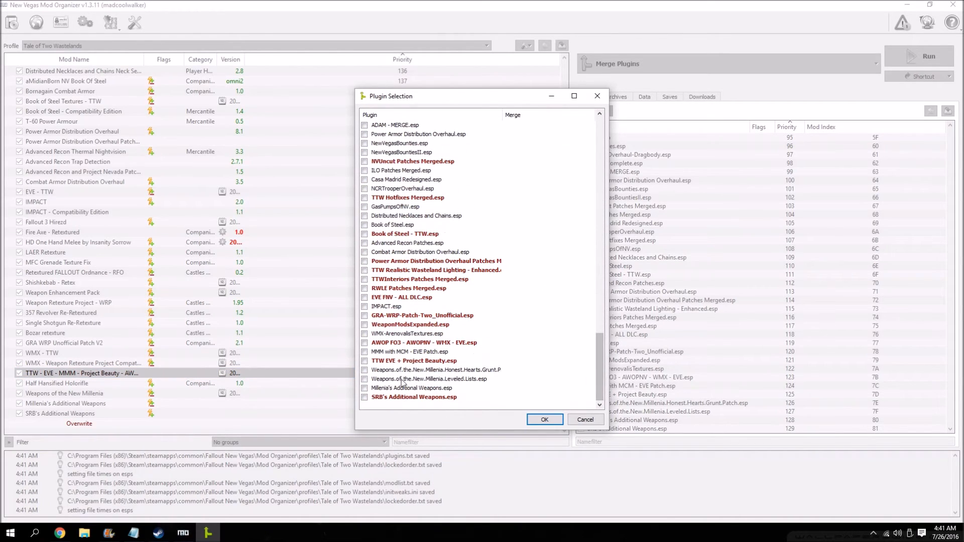
pyautogui.click(365, 343)
pyautogui.click(365, 352)
pyautogui.click(365, 361)
pyautogui.click(367, 327)
pyautogui.click(365, 299)
pyautogui.scroll(2, 426, 342)
pyautogui.click(543, 420)
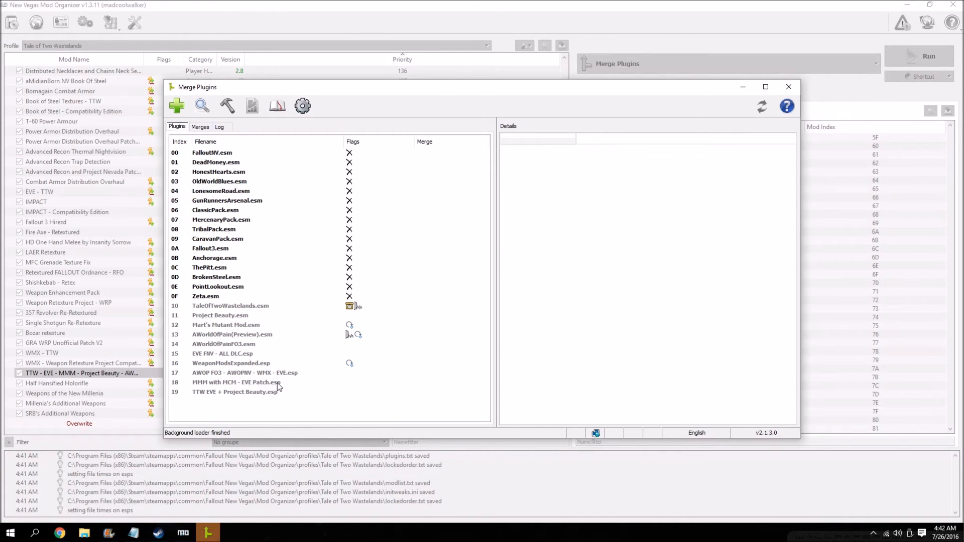
# Add the AWOP FO3 - AWOPNV - WMX - EVE, MMM with MCM - EVE Patch and TTW EVE + Project Beauty plugins to a new merge named TTW Mod Patches Merged.
pyautogui.click(252, 373)
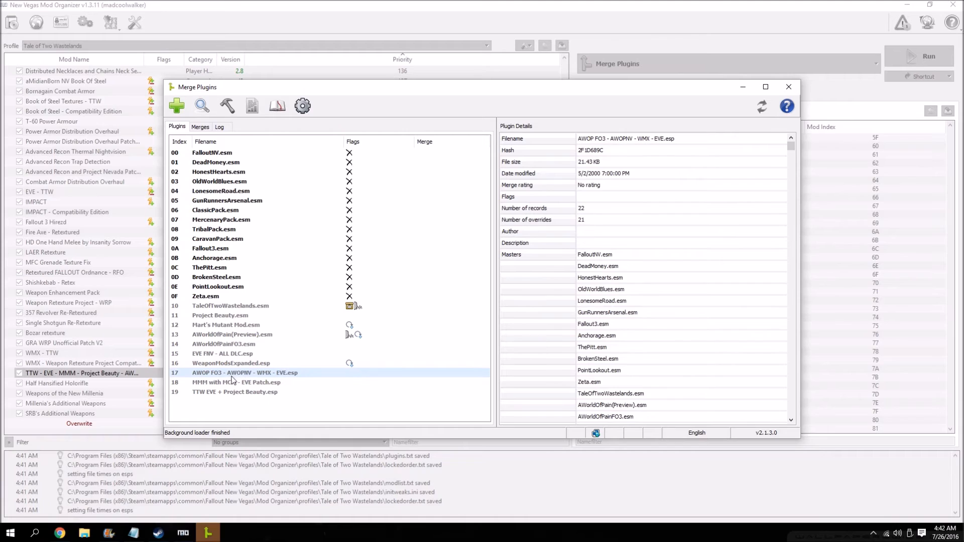
pyautogui.keyDown('shift'); pyautogui.click(264, 395); pyautogui.keyUp('shift')
pyautogui.rightClick(287, 377)
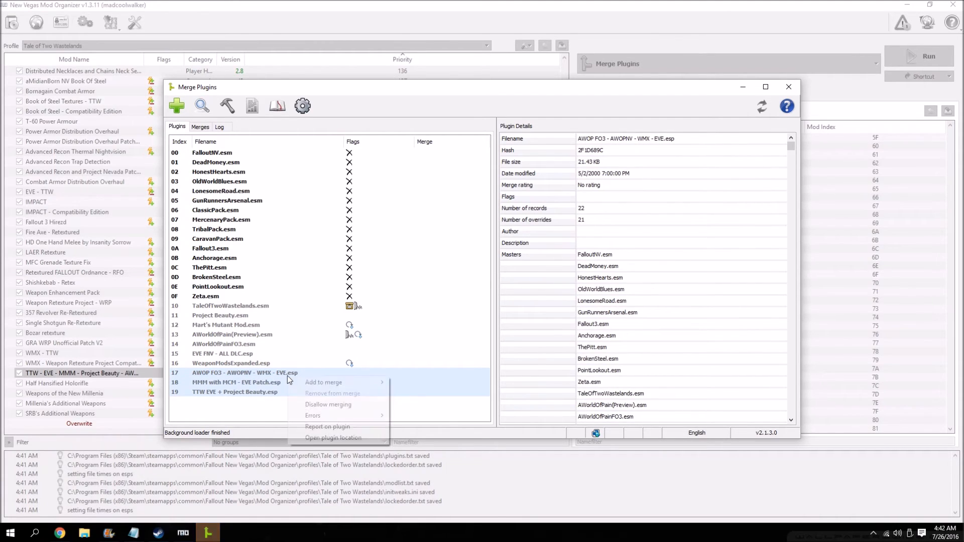
pyautogui.moveTo(332, 382)
pyautogui.click(503, 383)
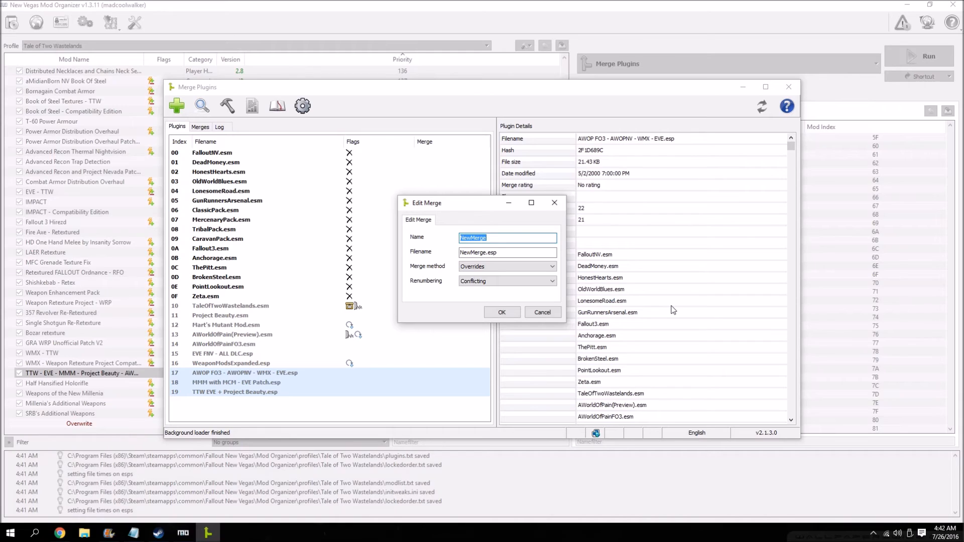
pyautogui.write('TTW NI=')
pyautogui.press('BackSpace')
pyautogui.press('BackSpace')
pyautogui.press('BackSpace')
pyautogui.write('Mod P')
pyautogui.click(508, 314)
# Check the plugins of the TTW Mod Patches Merged merge for errors.
pyautogui.click(204, 127)
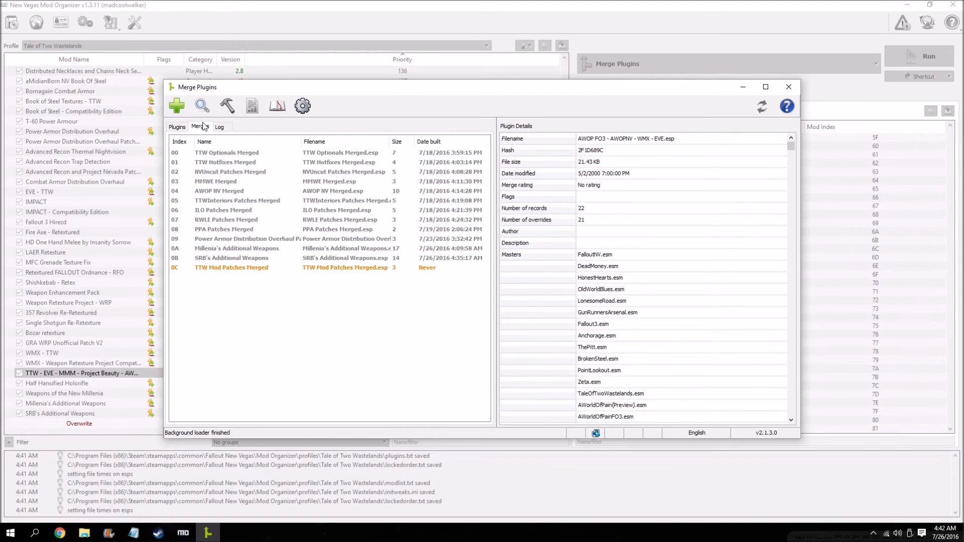
pyautogui.rightClick(271, 273)
pyautogui.moveTo(303, 309)
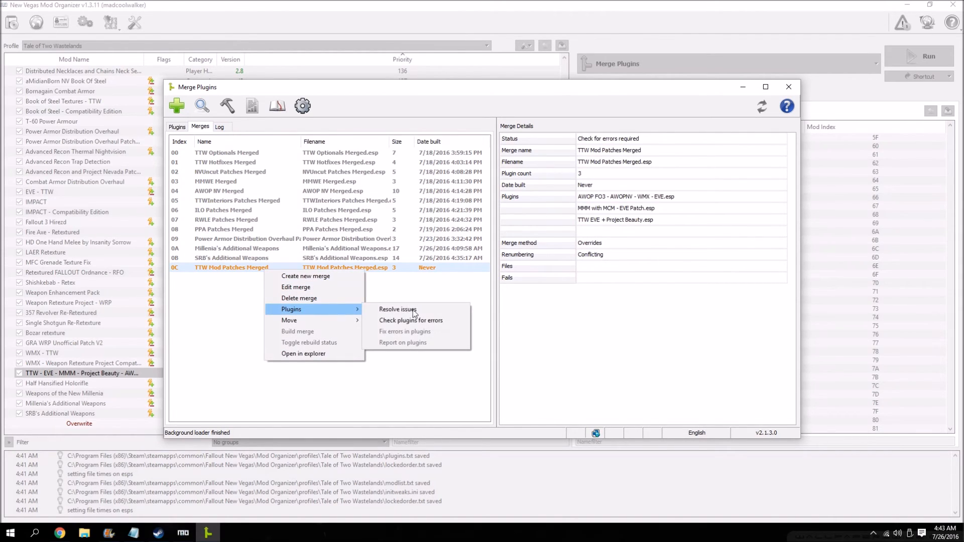
pyautogui.click(435, 320)
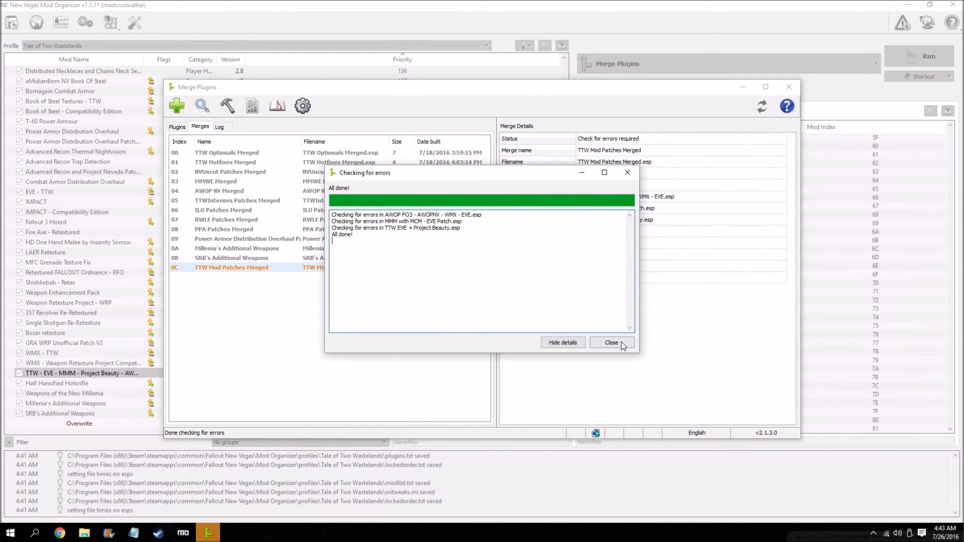
pyautogui.click(620, 342)
# Build the TTW Mod Patches Merged merge, then close Merge Plugins.
pyautogui.rightClick(270, 272)
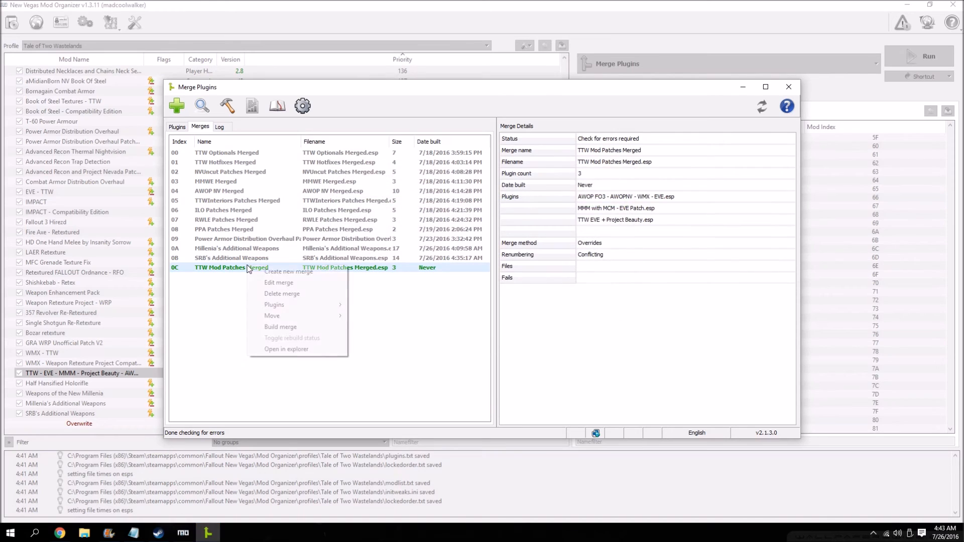
pyautogui.click(279, 327)
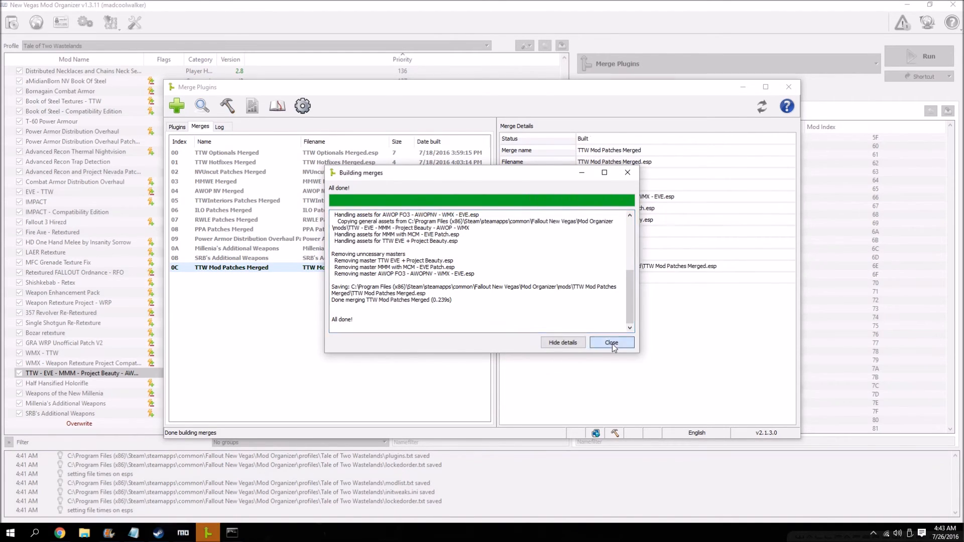
pyautogui.click(611, 343)
pyautogui.click(789, 87)
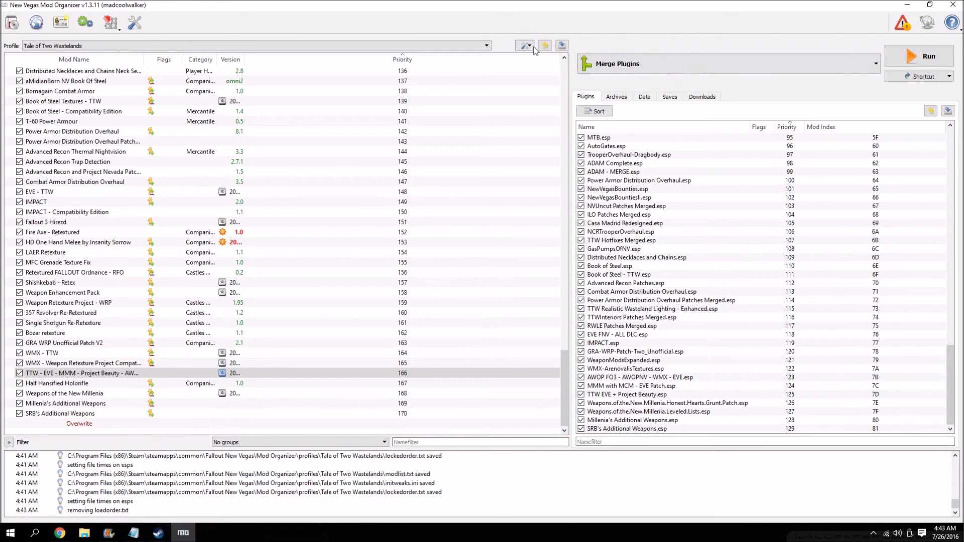
# Refresh the mod list, then enable TTW Mod Patches Merged directly below the disabled TTW - EVE - MMM - Project Beauty - AWOP - WMX mod.
pyautogui.click(526, 46)
pyautogui.click(540, 106)
pyautogui.scroll(-1, 396, 301)
pyautogui.moveTo(78, 416); pyautogui.dragTo(60, 368)
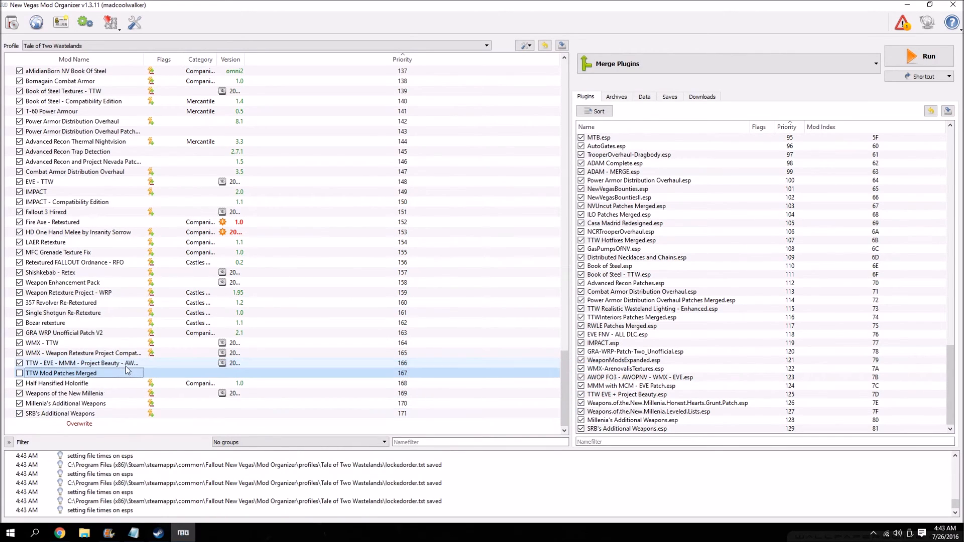
pyautogui.click(19, 363)
pyautogui.click(19, 373)
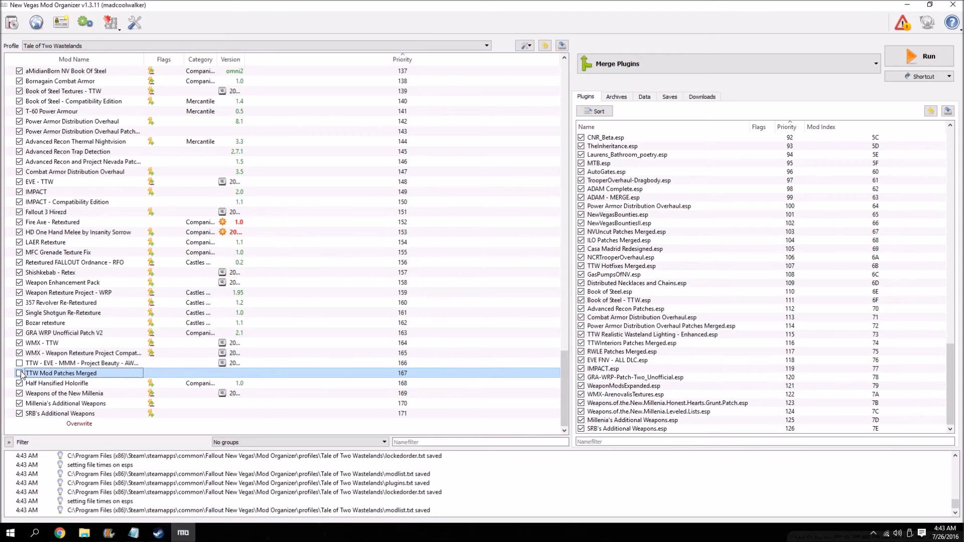
# Review the file tree of the TTW - EVE - MMM - Project Beauty - AWOP - WMX mod and the end of the plugin load order.
pyautogui.doubleClick(86, 364)
pyautogui.click(614, 148)
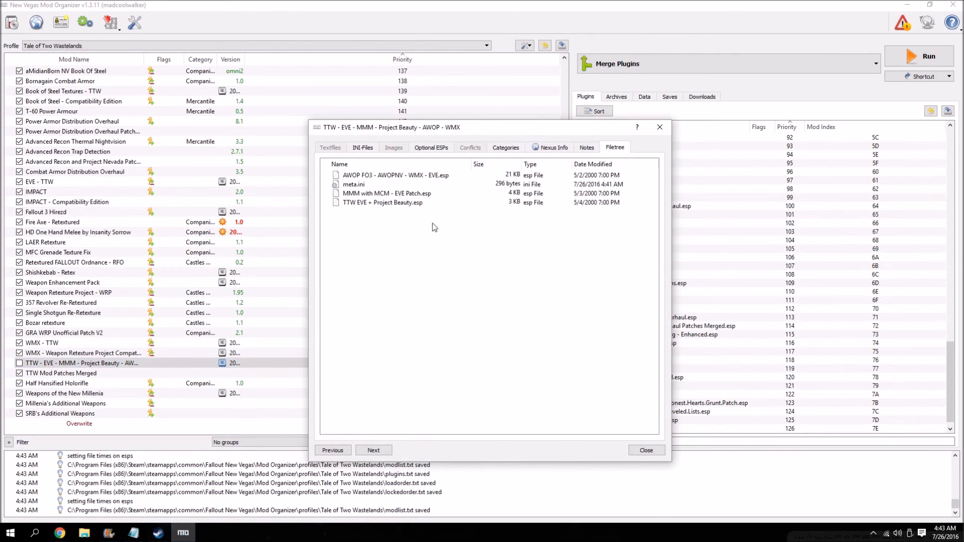
pyautogui.click(658, 126)
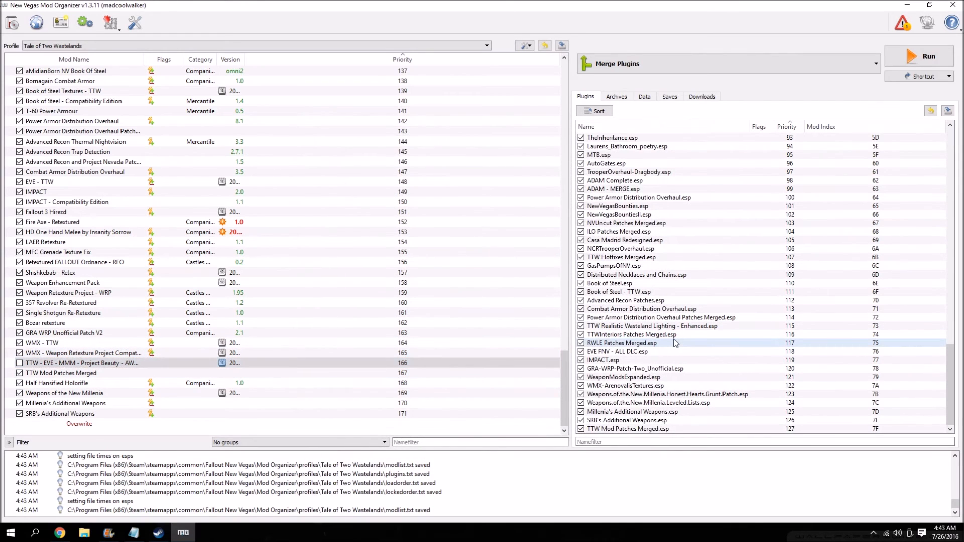
pyautogui.moveTo(676, 343)
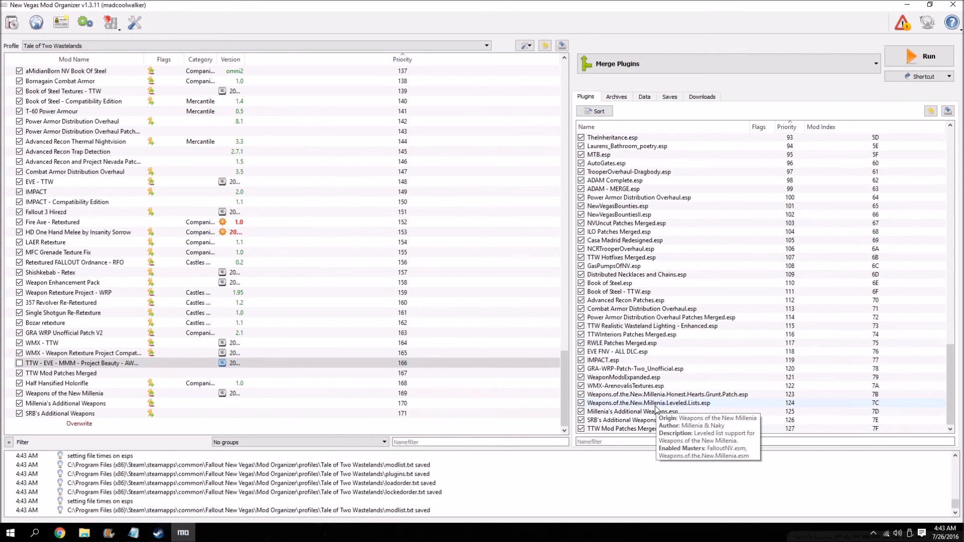
# Choose LOOT as the program to run and launch it.
pyautogui.moveTo(634, 143)
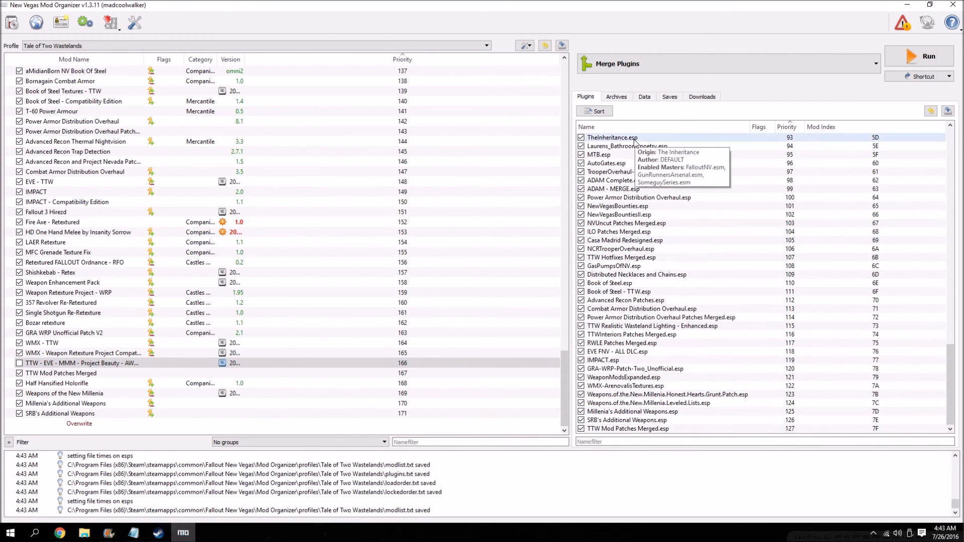
pyautogui.click(623, 68)
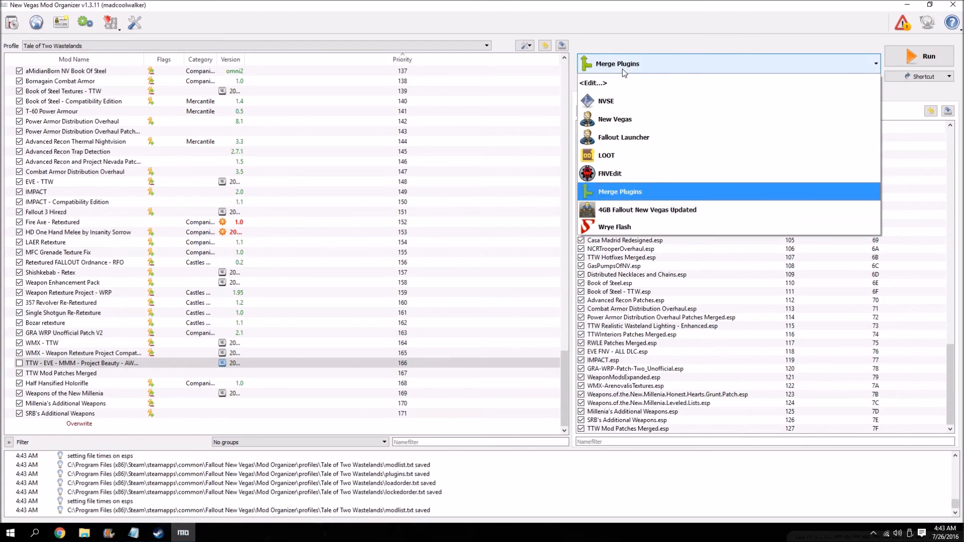
pyautogui.click(598, 159)
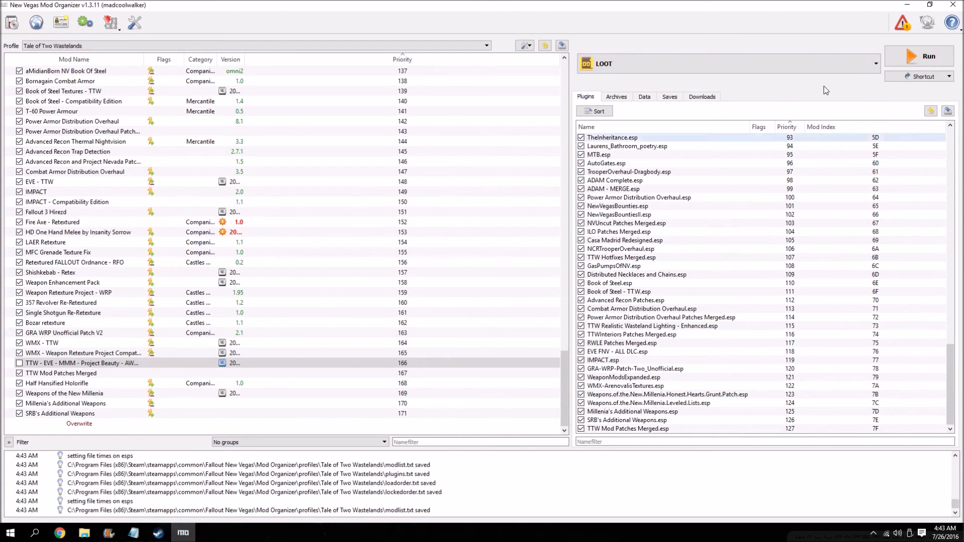
pyautogui.click(901, 61)
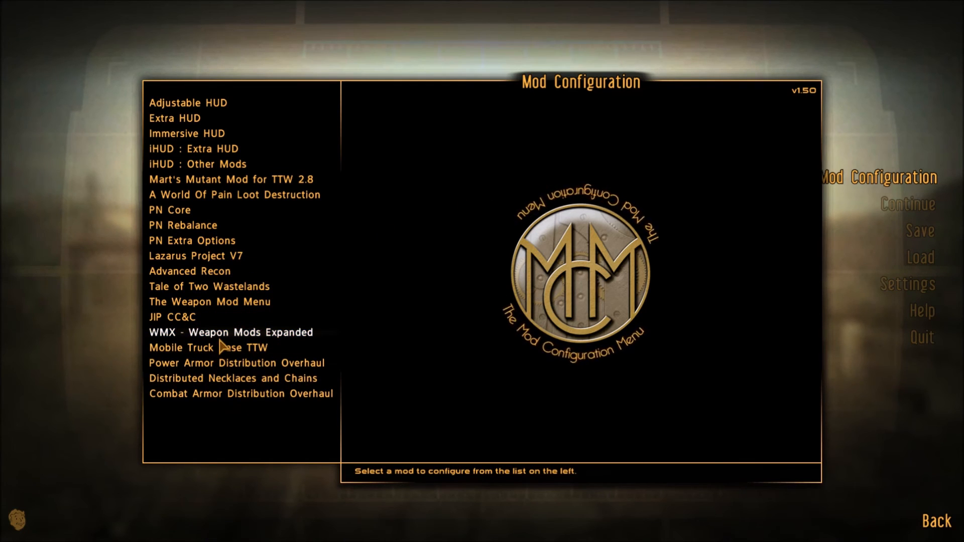
# In the game's WMX - Weapon Mods Expanded configuration, turn off the Pip-Boy notes and uninstall menu, and enable WMX Modern Weapons.
pyautogui.click(254, 336)
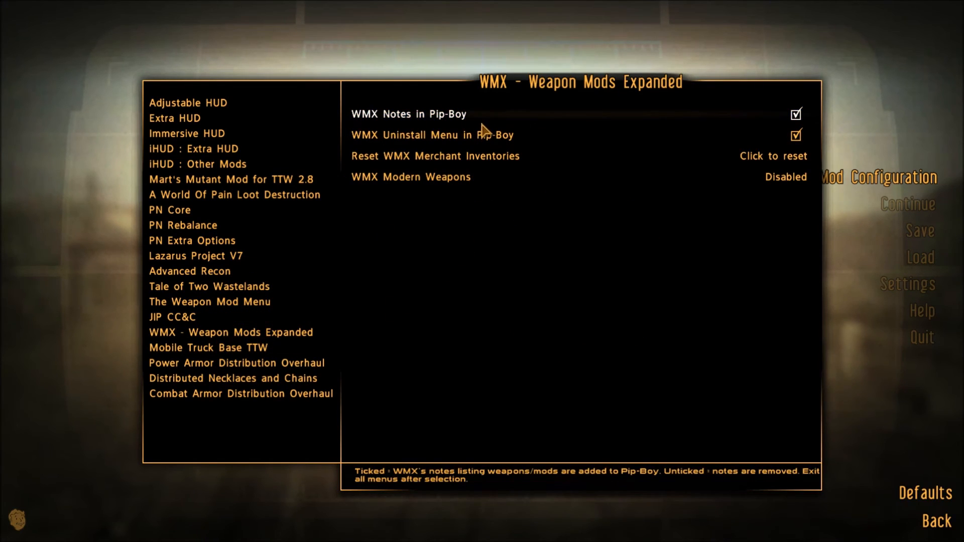
pyautogui.click(534, 140)
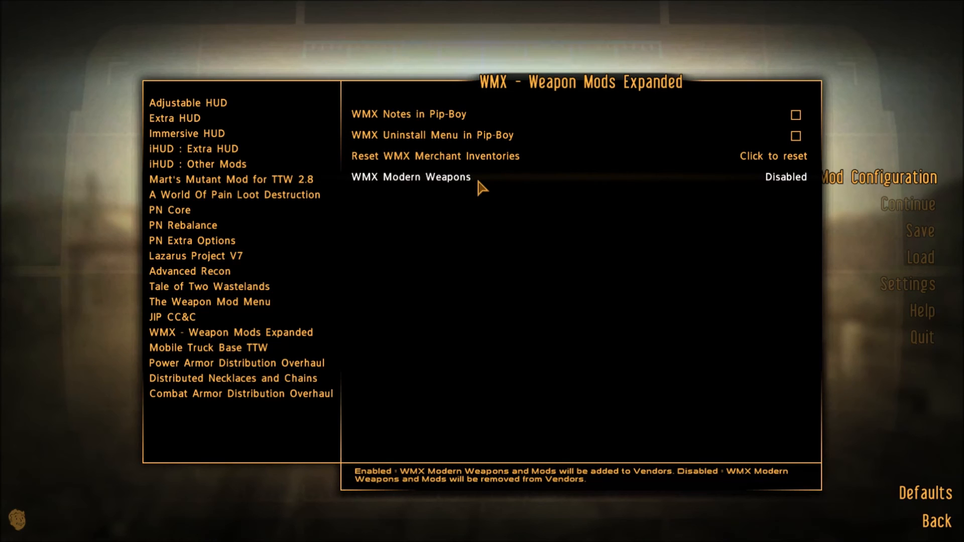
pyautogui.click(478, 182)
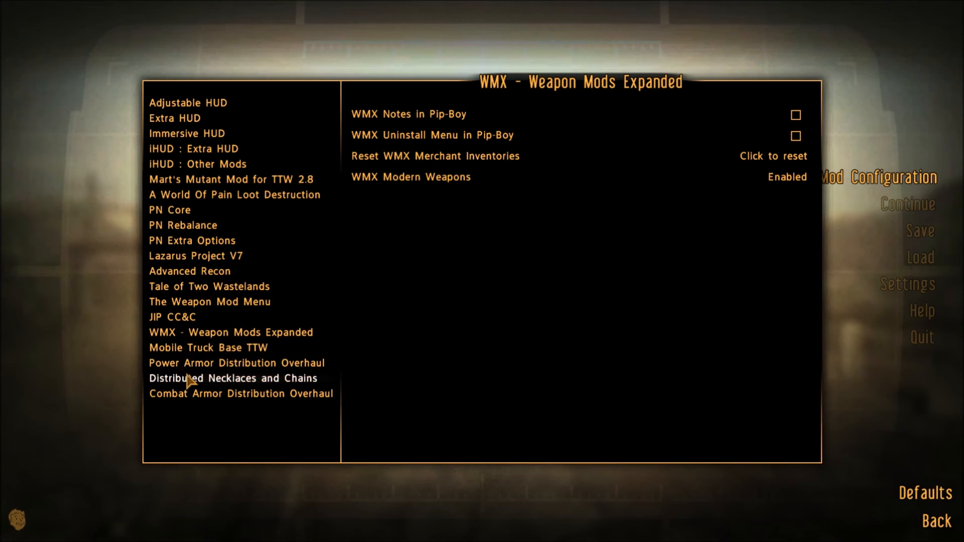
pyautogui.click(937, 522)
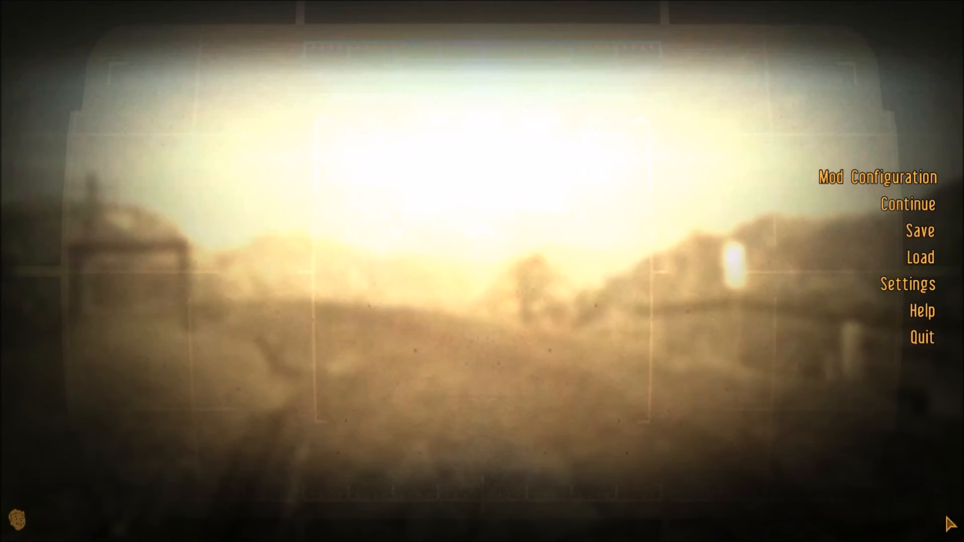
pyautogui.click(809, 215)
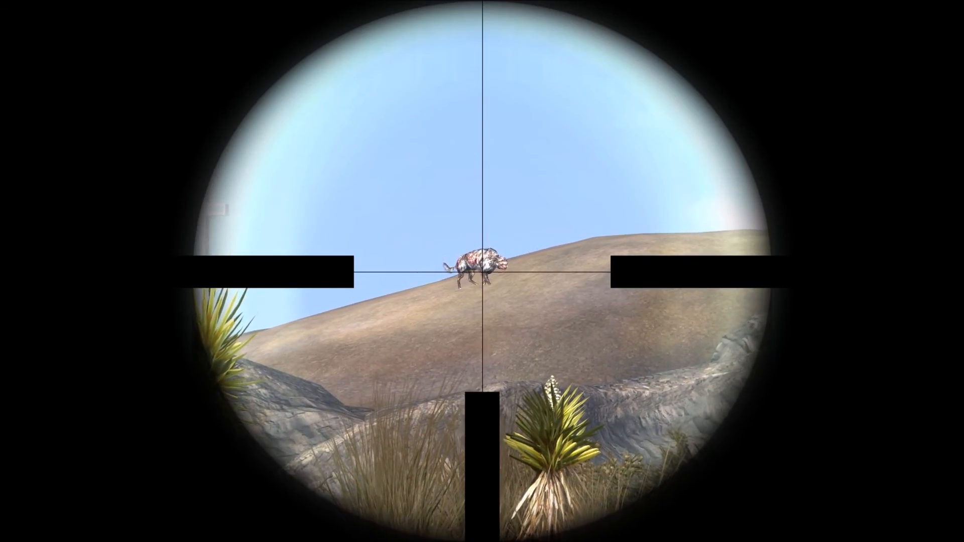
pyautogui.click(483, 272)
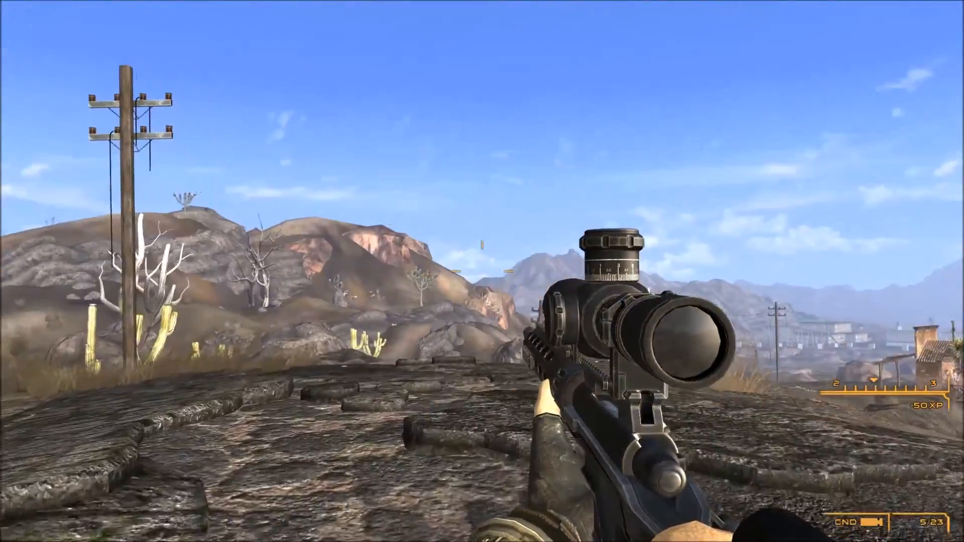
pyautogui.rightClick(482, 271)
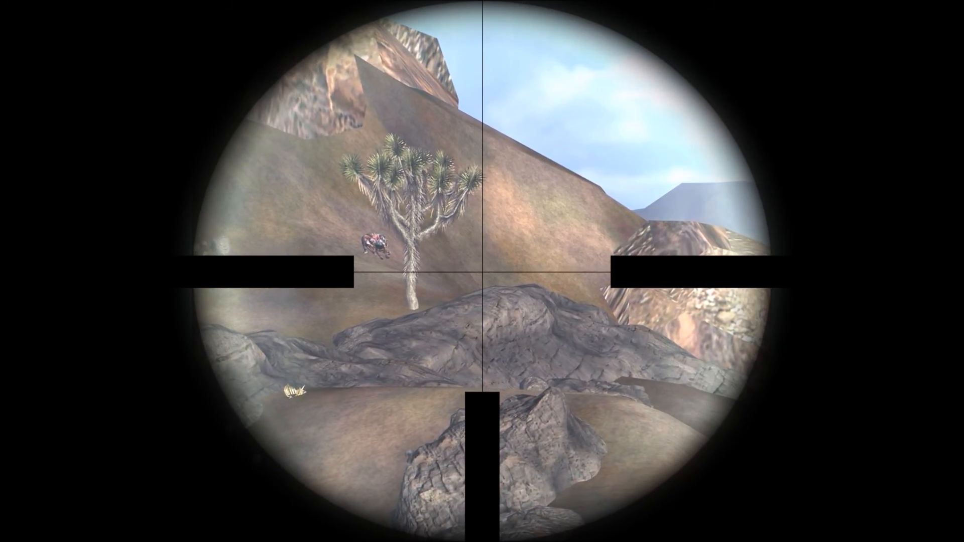
pyautogui.press('r')
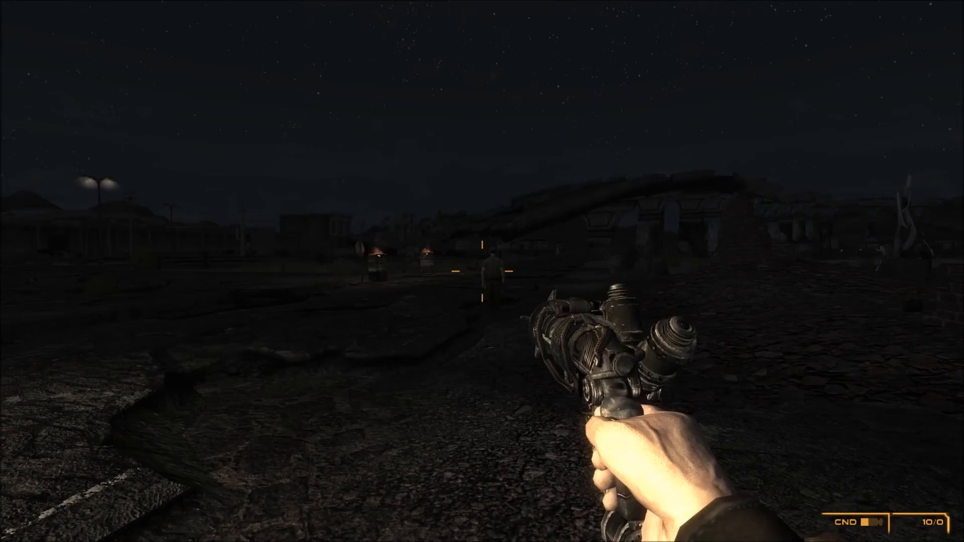
pyautogui.click(482, 271)
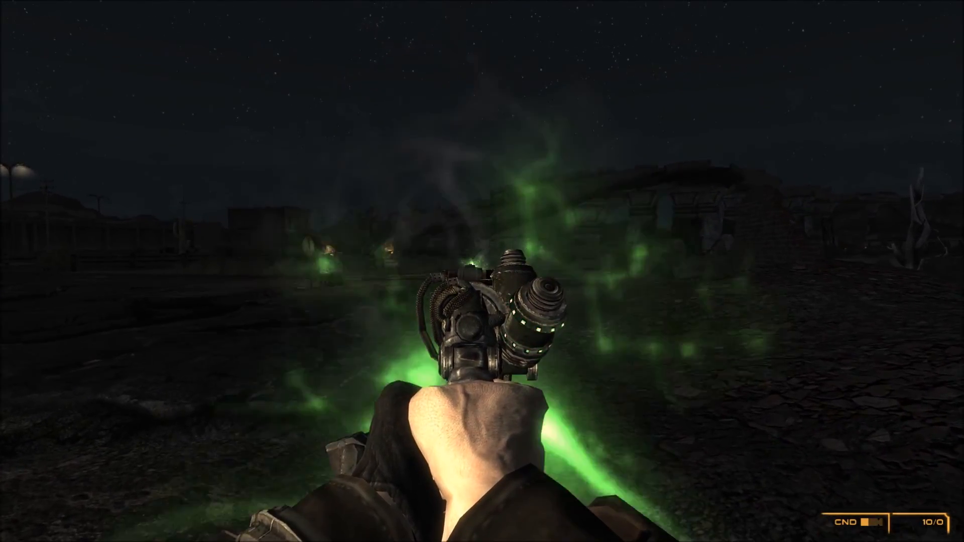
pyautogui.click(482, 271)
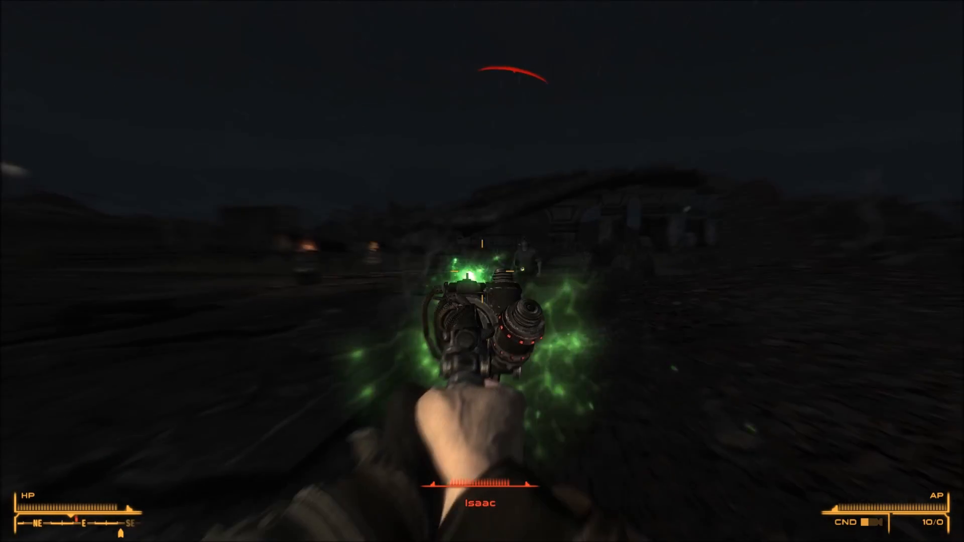
pyautogui.click(482, 271)
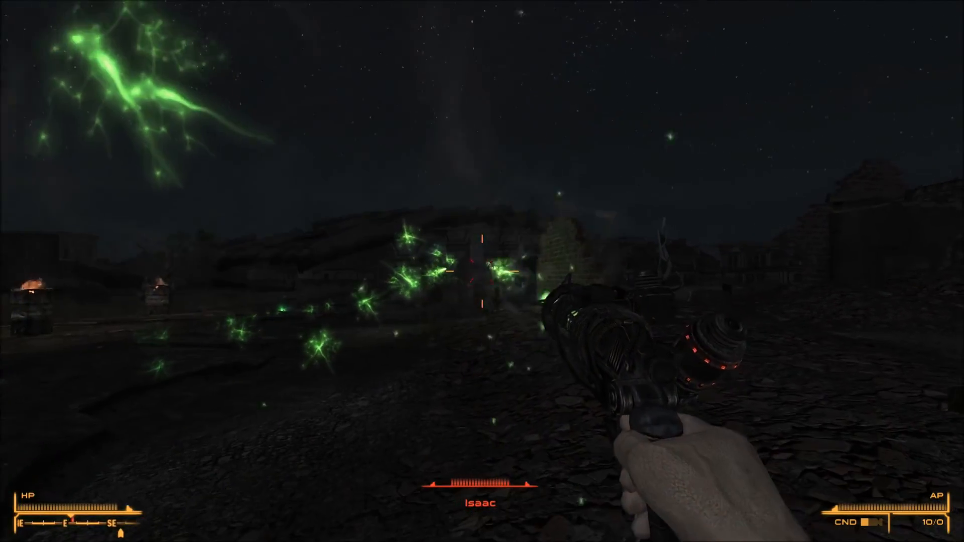
pyautogui.click(482, 271)
pyautogui.click(482, 271)
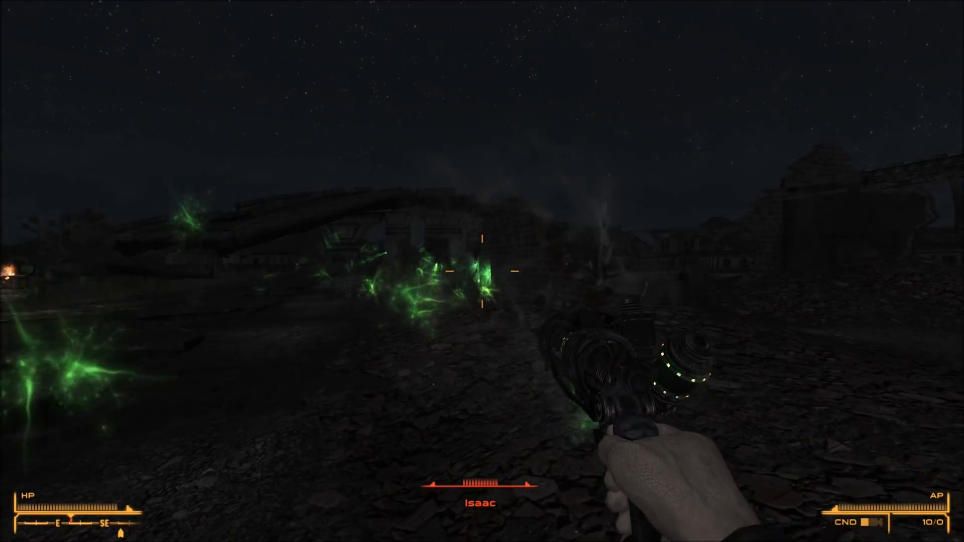
pyautogui.click(482, 271)
pyautogui.press('w')
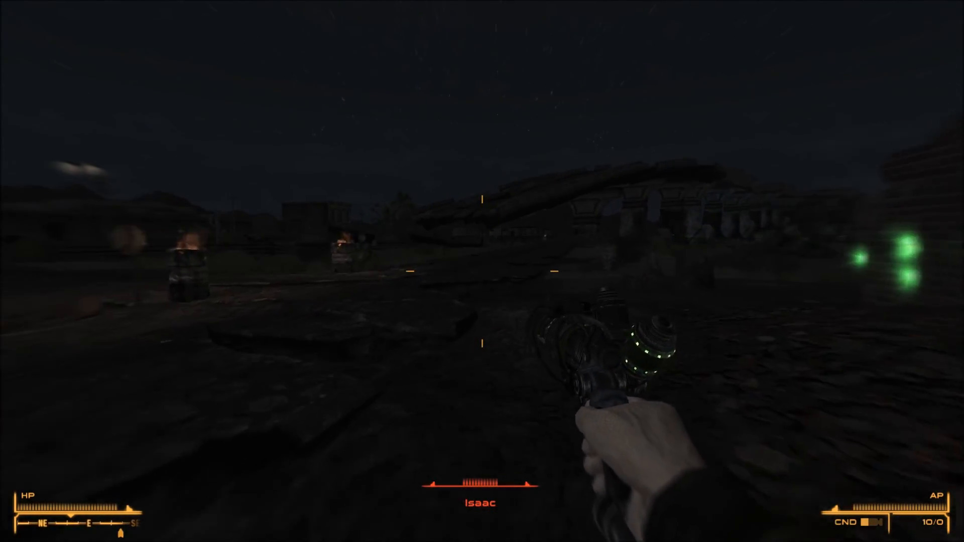
pyautogui.press('w')
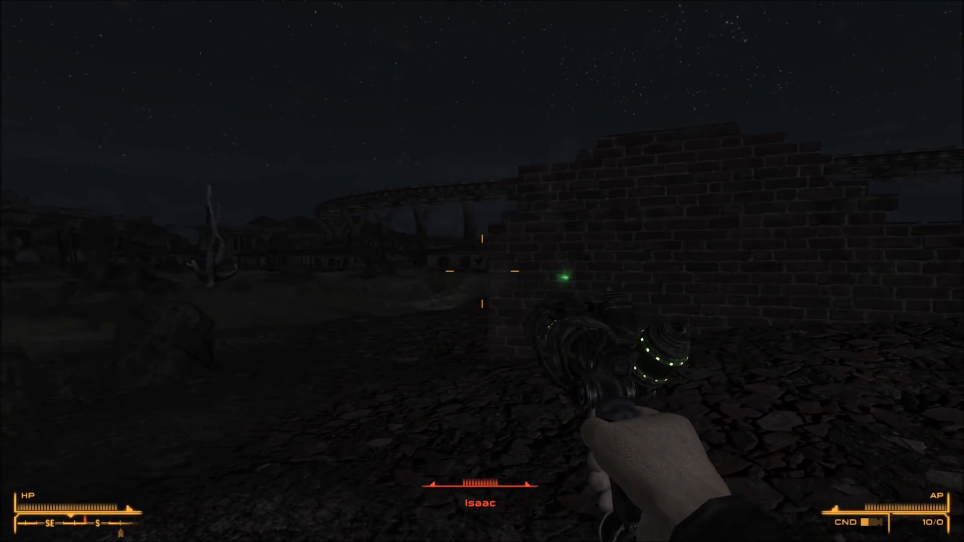
pyautogui.press('w')
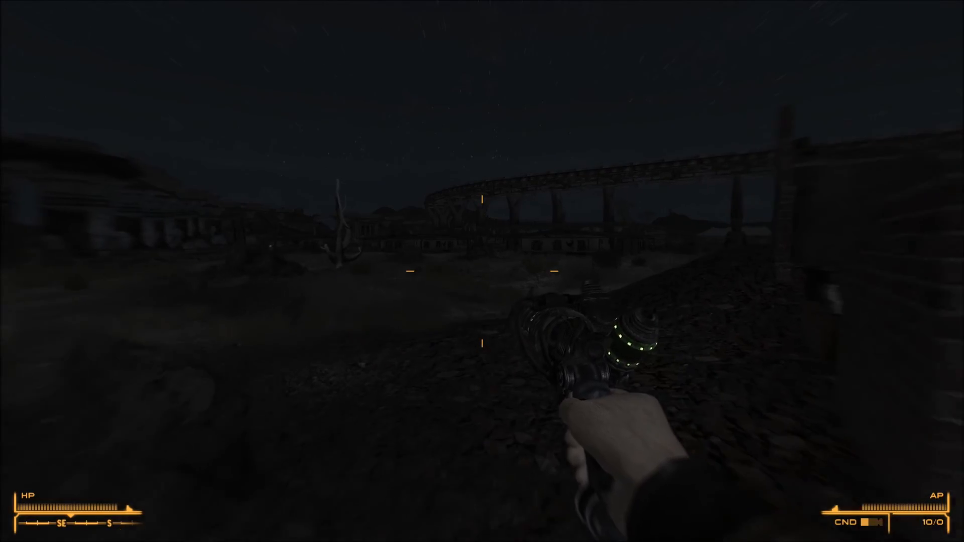
pyautogui.press('w')
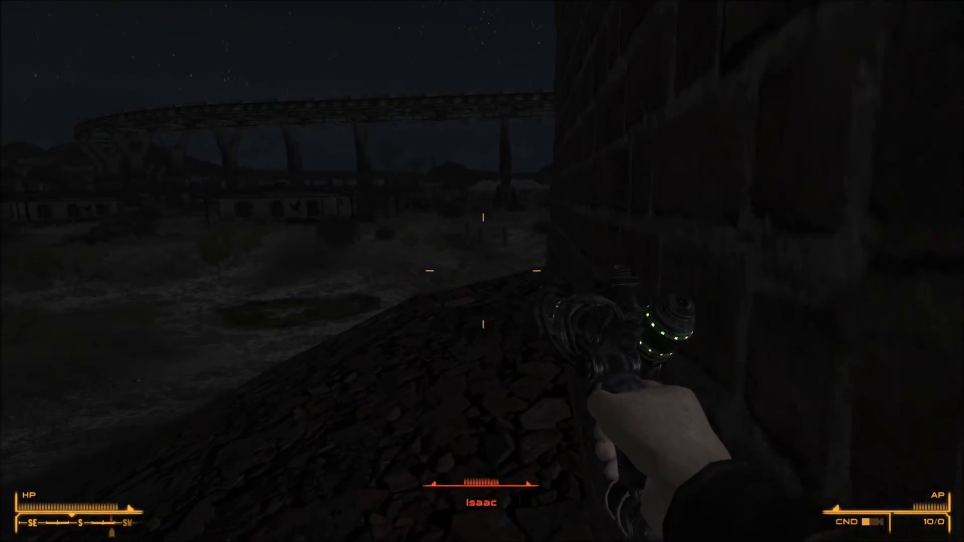
pyautogui.press('w')
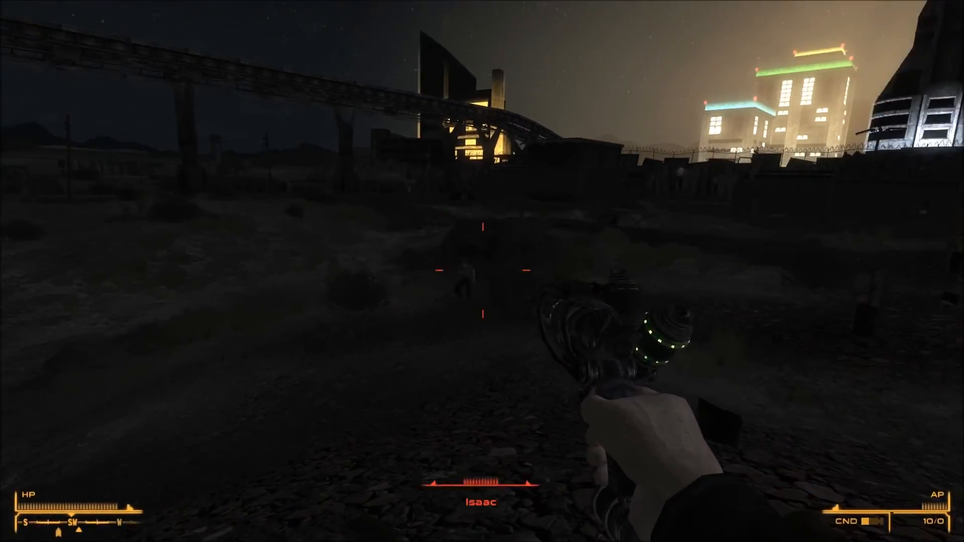
pyautogui.rightClick(482, 271)
pyautogui.click(482, 271)
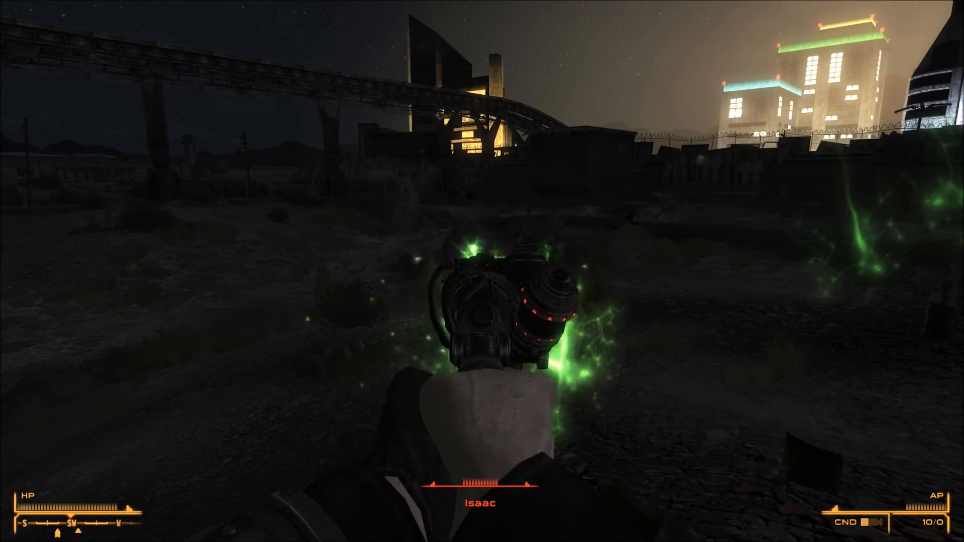
pyautogui.click(482, 272)
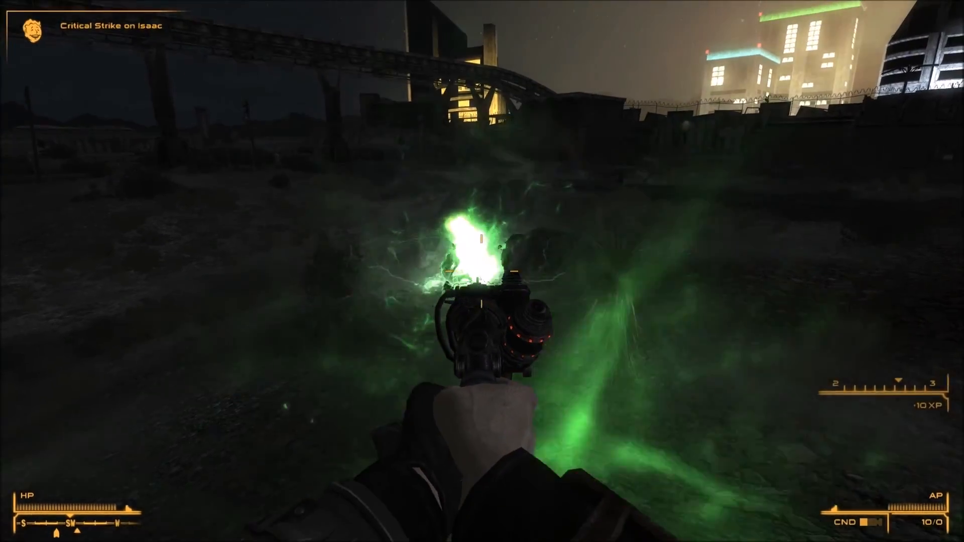
pyautogui.rightClick(482, 271)
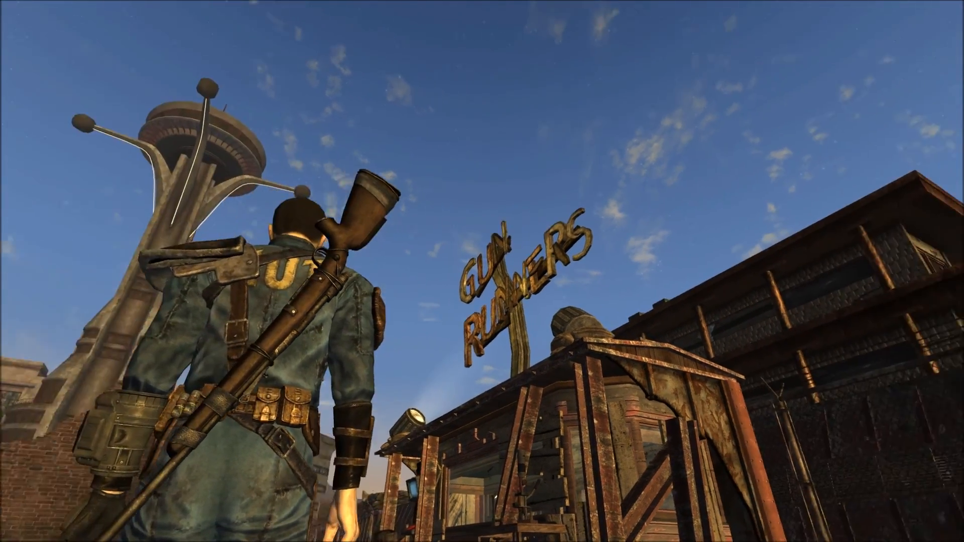
pyautogui.press('r')
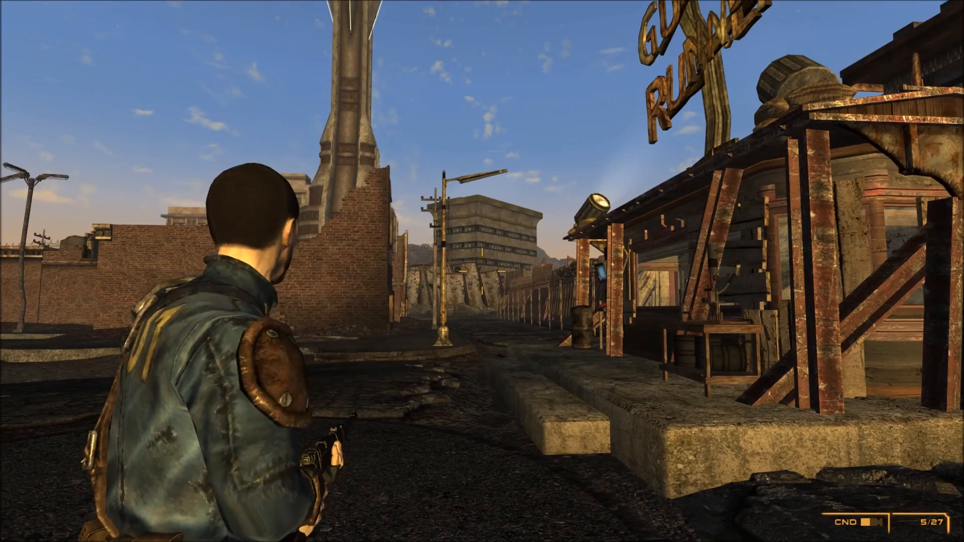
pyautogui.press('f')
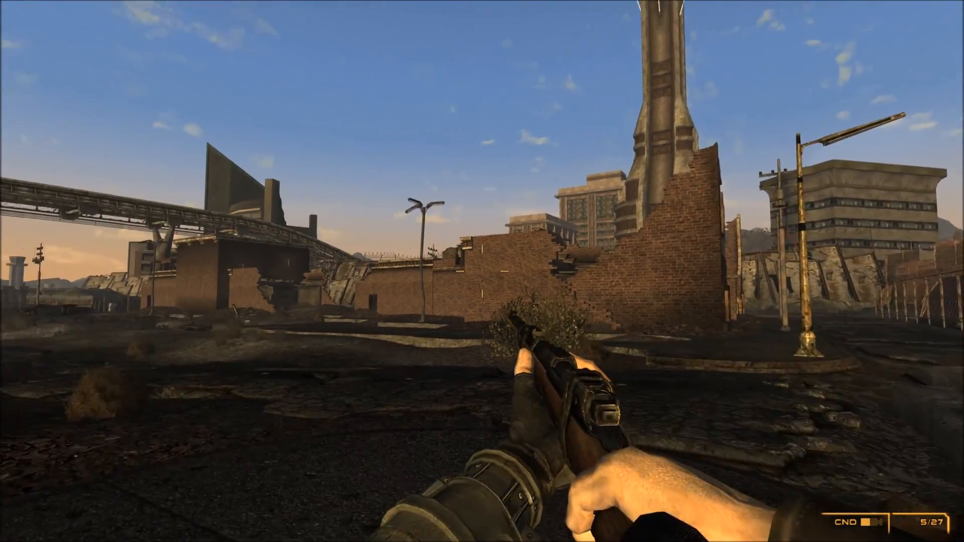